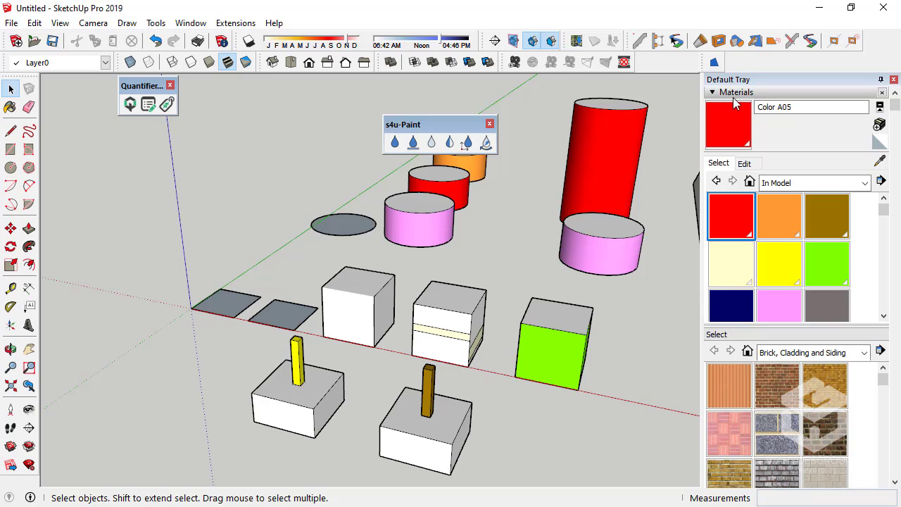
# Show the entity information instead of the materials and select the first square face at the origin.
pyautogui.click(736, 94)
pyautogui.click(747, 135)
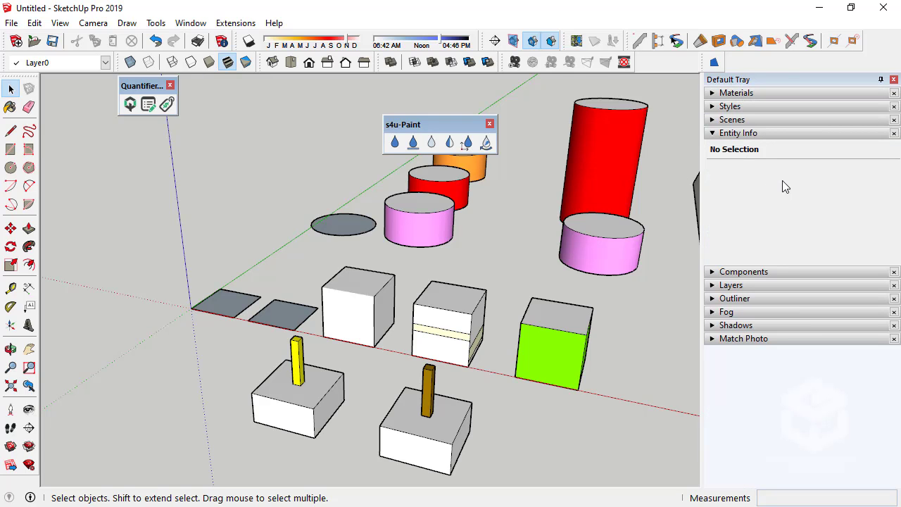
pyautogui.moveTo(242, 225); pyautogui.dragTo(252, 318, button='middle')
pyautogui.click(240, 299)
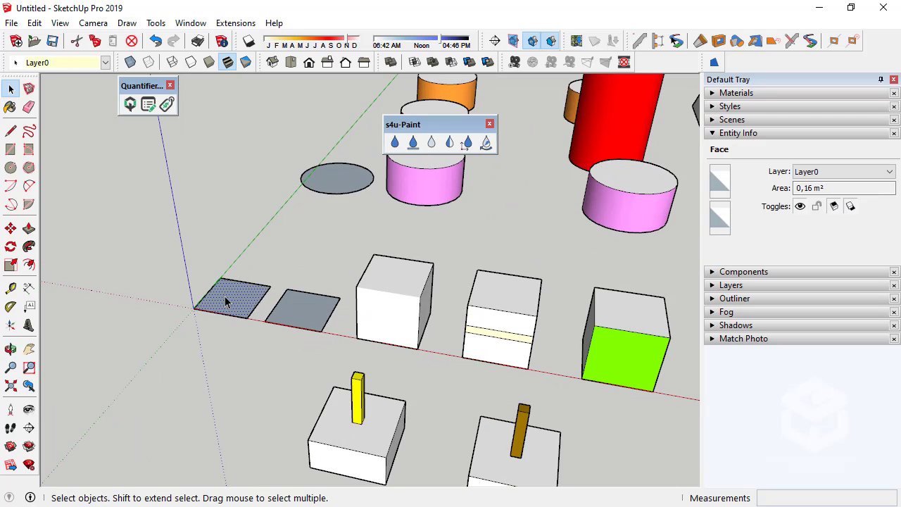
# Open Quantifier Pro for the selected square face and choose Material Report as the report type.
pyautogui.click(129, 104)
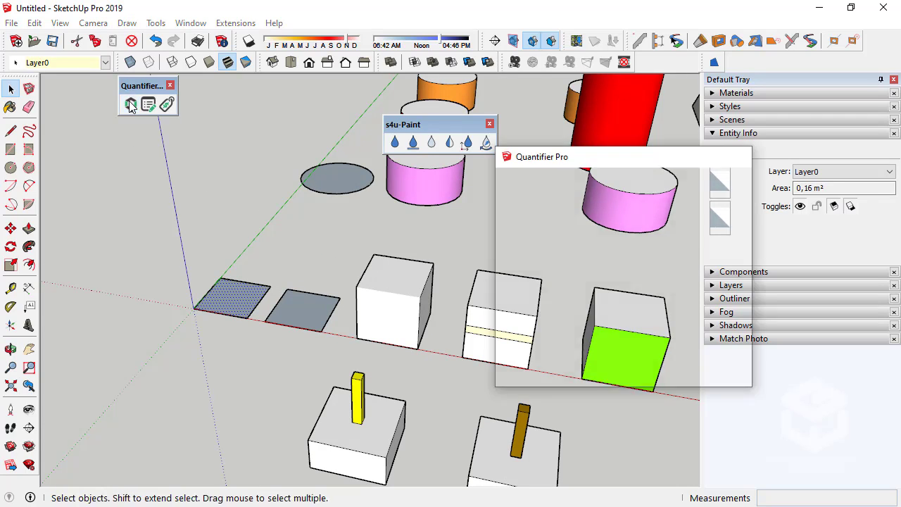
pyautogui.moveTo(614, 161); pyautogui.dragTo(761, 172)
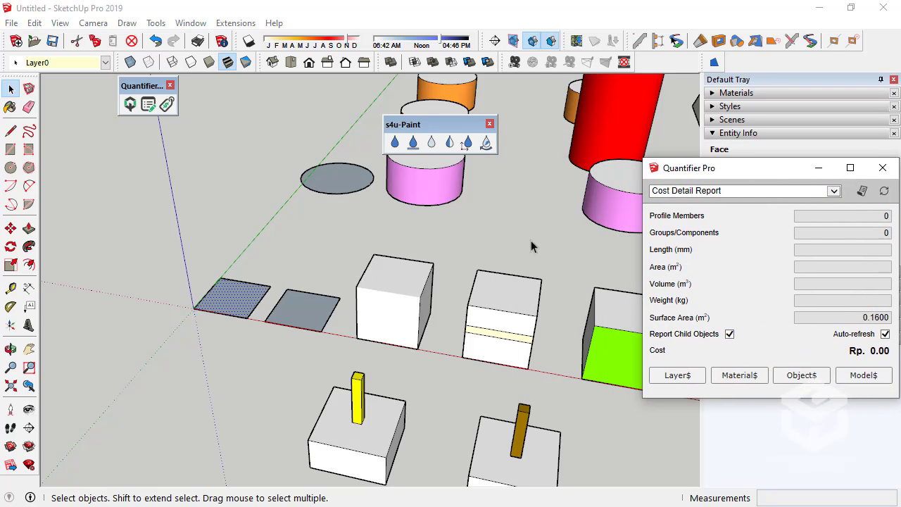
pyautogui.click(809, 190)
pyautogui.click(683, 222)
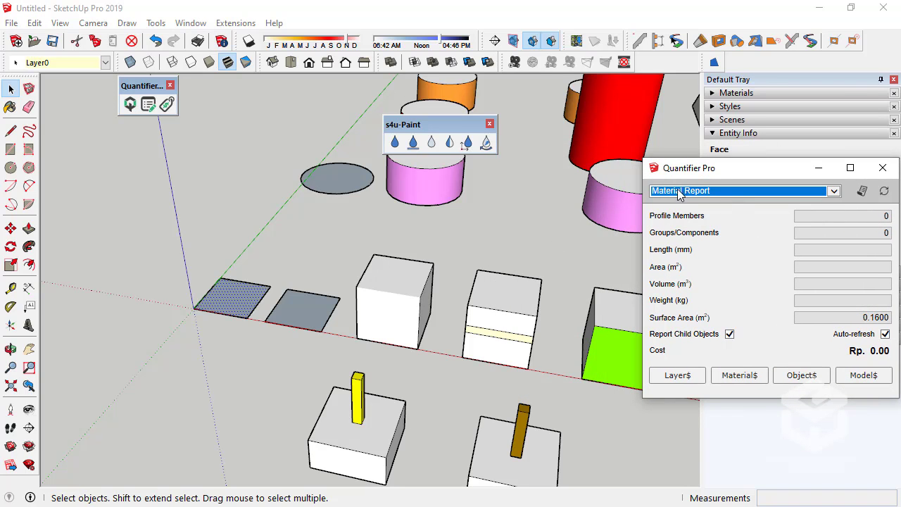
# Check the Quantifier Pro quantities of the striped cube and the green cube.
pyautogui.scroll(-5, 185, 275)
pyautogui.scroll(3, 285, 276)
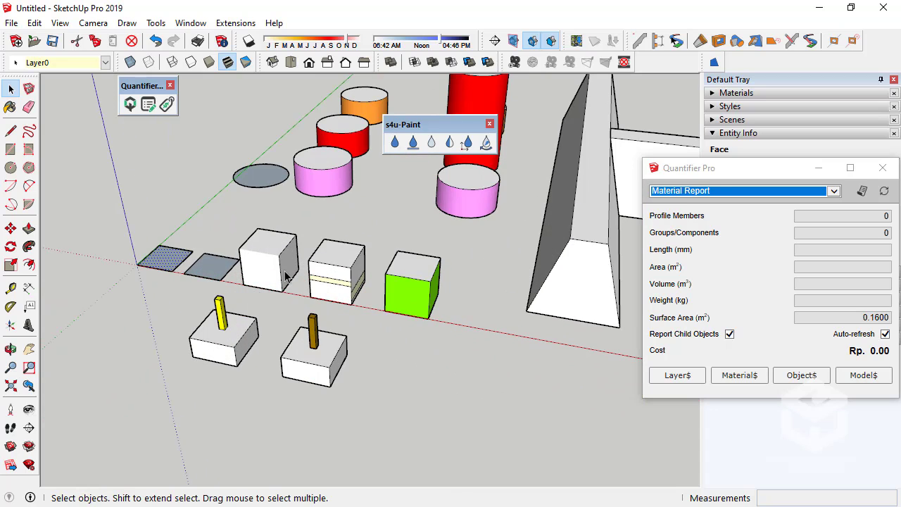
pyautogui.click(325, 271)
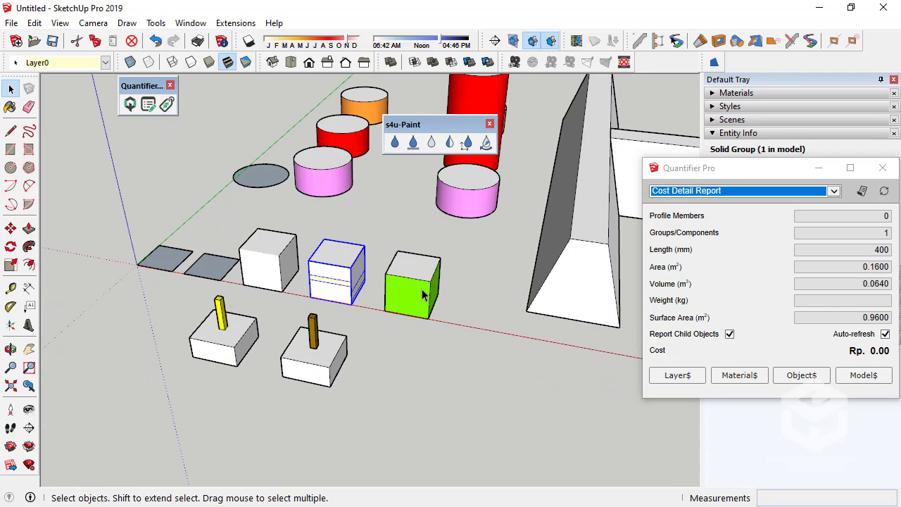
pyautogui.click(422, 295)
pyautogui.scroll(-3, 288, 317)
pyautogui.scroll(1, 289, 295)
pyautogui.moveTo(777, 169); pyautogui.dragTo(218, 237)
pyautogui.moveTo(395, 306)
pyautogui.mouseDown(button='middle')
pyautogui.moveTo(415, 308)
pyautogui.moveTo(404, 316)
pyautogui.mouseUp(button='middle')
pyautogui.scroll(5, 403, 317)
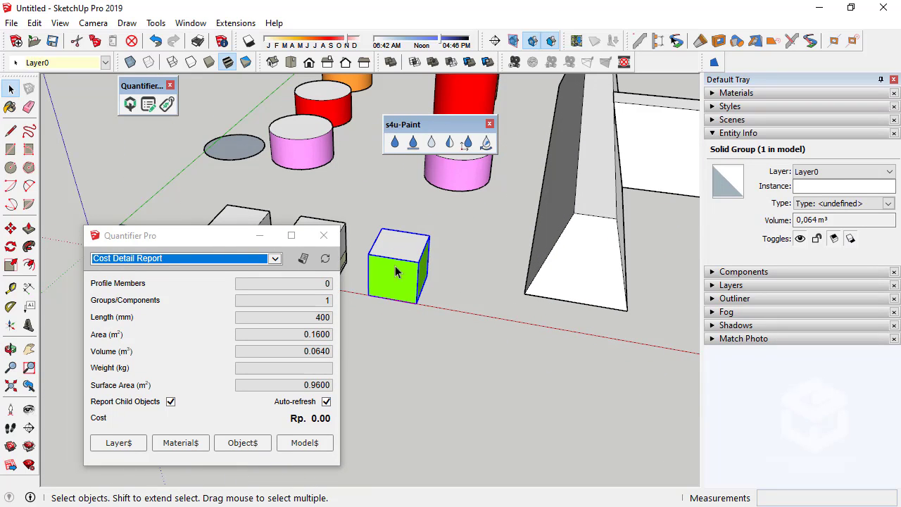
pyautogui.scroll(-3, 556, 370)
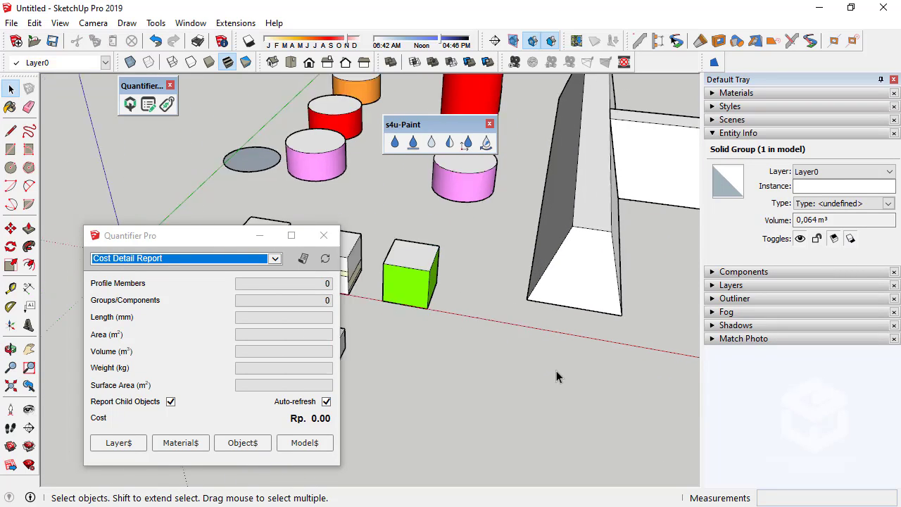
# Compare the Quantifier Pro quantities and cost of the tall red cylinder and the pink cylinder in front of it.
pyautogui.click(481, 302)
pyautogui.scroll(5, 502, 208)
pyautogui.click(502, 208)
pyautogui.scroll(-3, 502, 209)
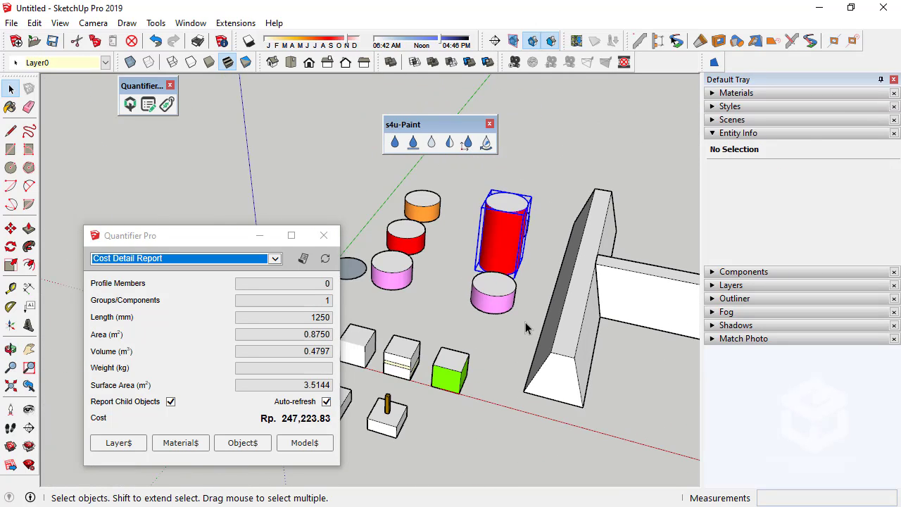
pyautogui.scroll(5, 502, 208)
pyautogui.click(511, 381)
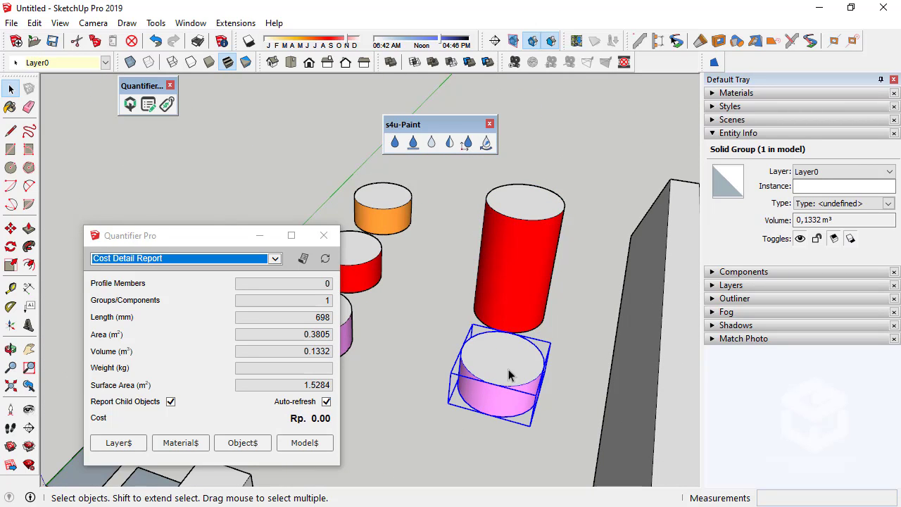
pyautogui.moveTo(513, 373); pyautogui.dragTo(431, 371, button='middle')
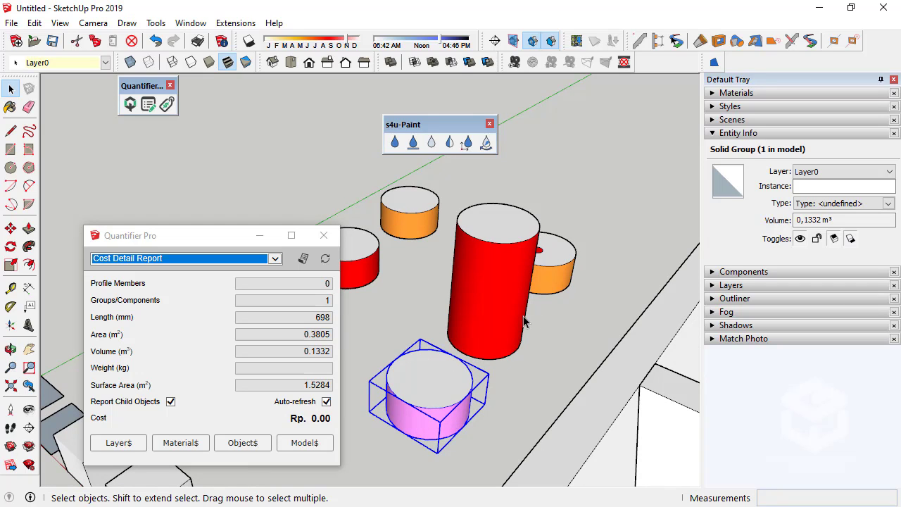
pyautogui.click(576, 317)
pyautogui.click(469, 295)
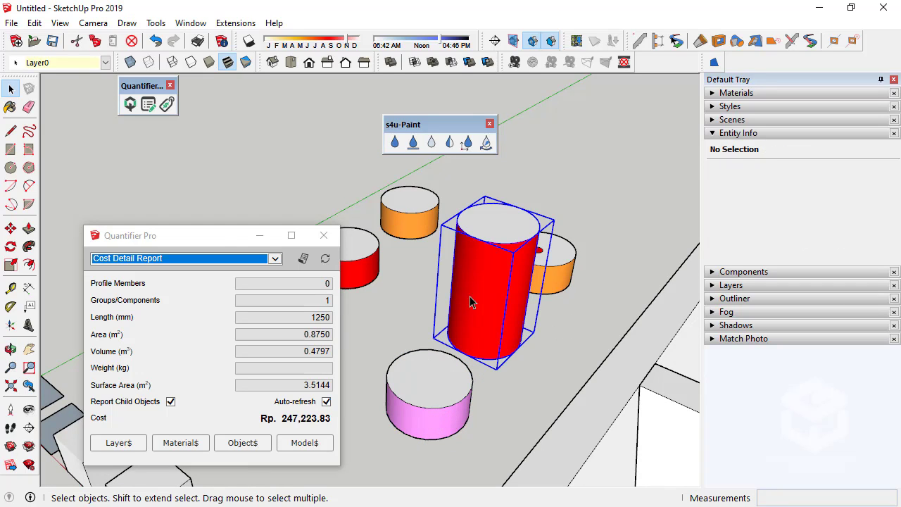
pyautogui.moveTo(209, 238); pyautogui.dragTo(233, 141)
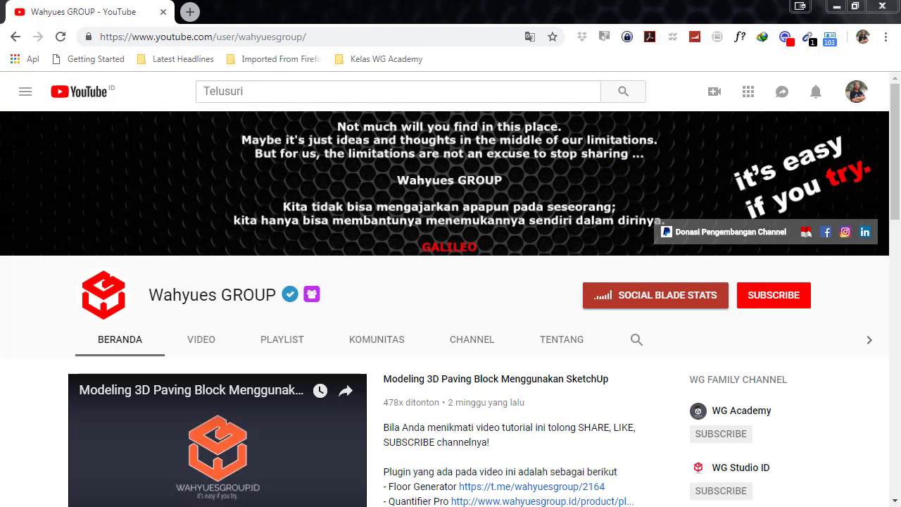
pyautogui.click(797, 298)
pyautogui.click(799, 296)
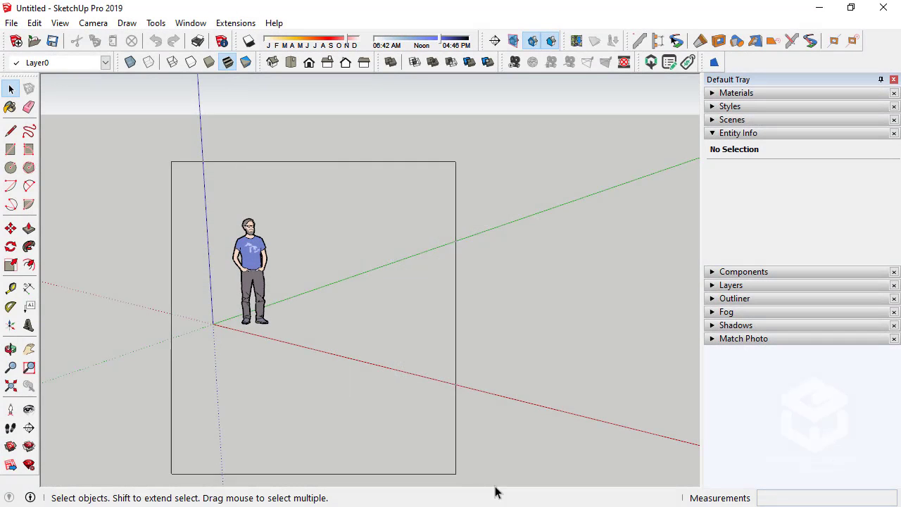
# Clear everything from the new model and draw a 400 × 400 mm square on the ground from the origin.
pyautogui.hotkey('ctrl', 'a')
pyautogui.press('Delete')
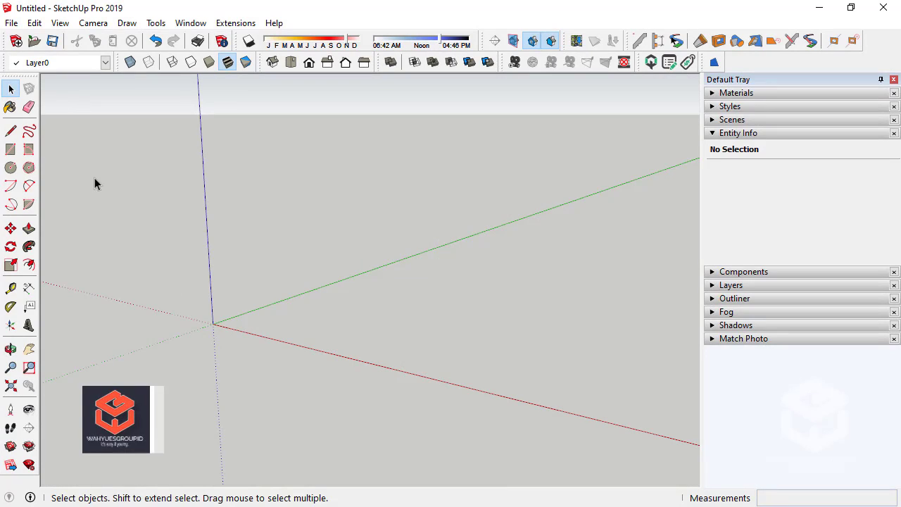
pyautogui.click(9, 150)
pyautogui.click(213, 324)
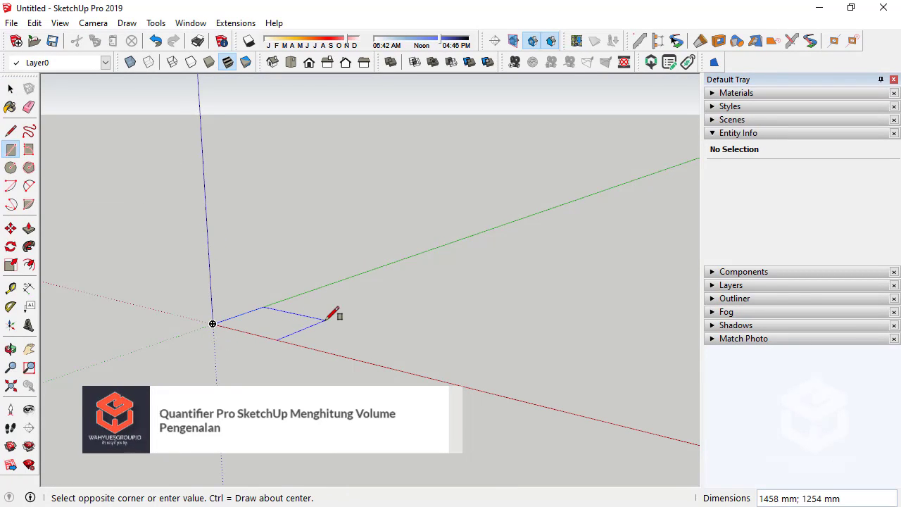
pyautogui.write('400;400')
pyautogui.press('Return')
pyautogui.moveTo(264, 287); pyautogui.dragTo(169, 205, button='middle')
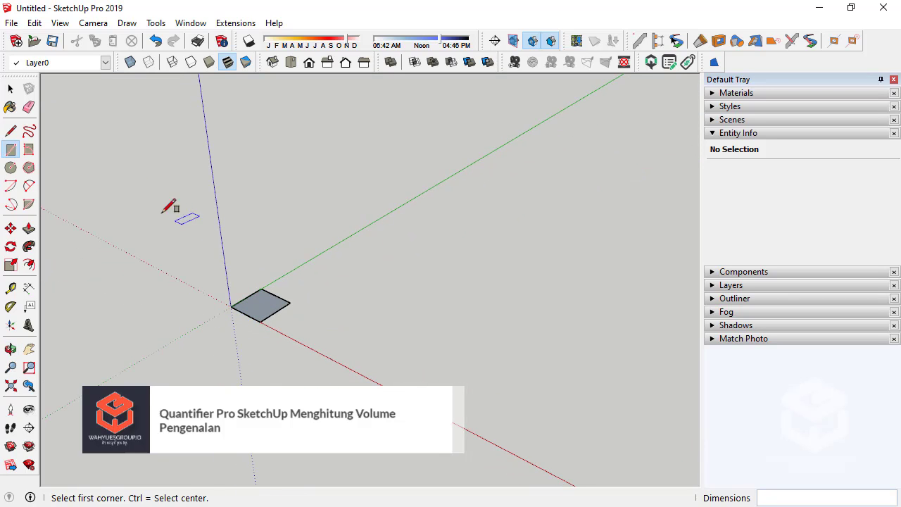
pyautogui.click(10, 88)
# Review the model's measurement units, including the available format options, and close the settings without changing them.
pyautogui.click(191, 23)
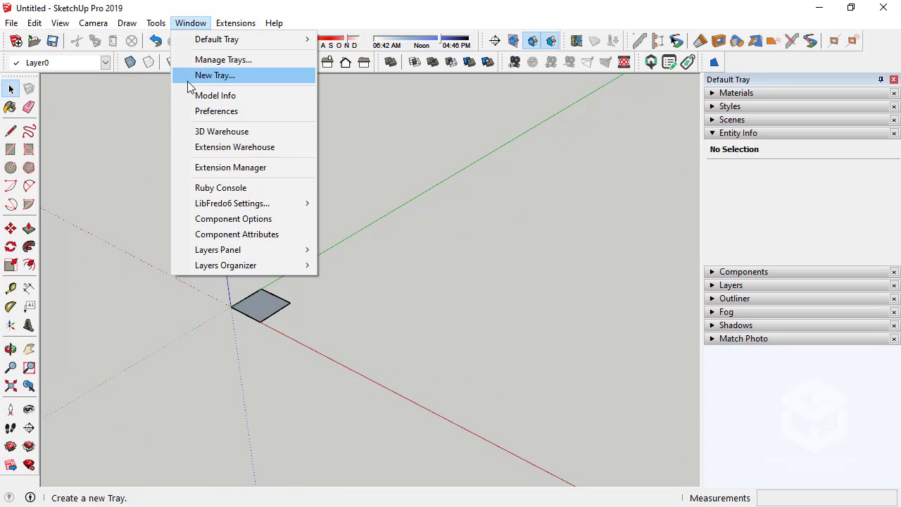
pyautogui.click(249, 94)
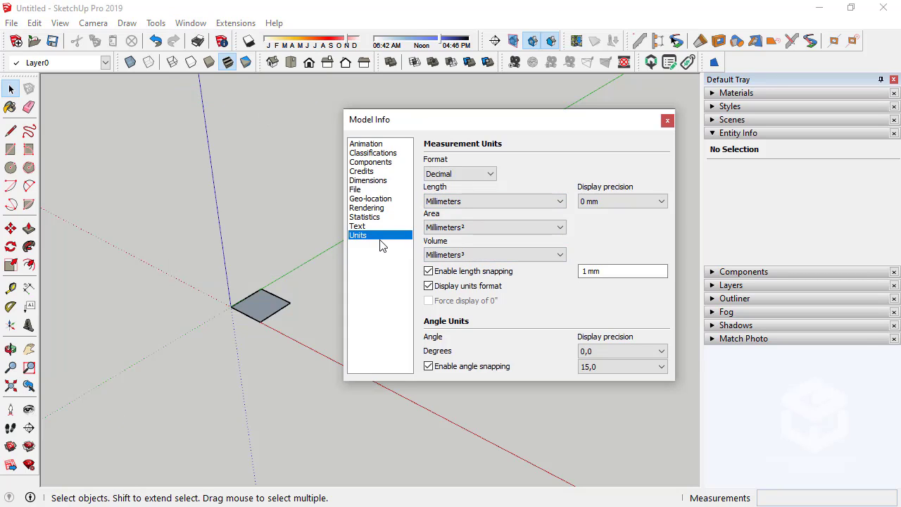
pyautogui.click(489, 174)
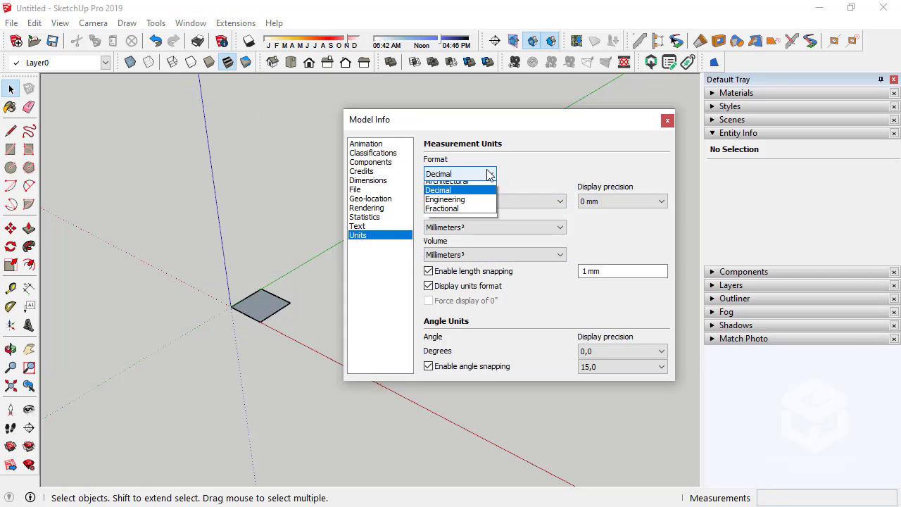
pyautogui.click(535, 172)
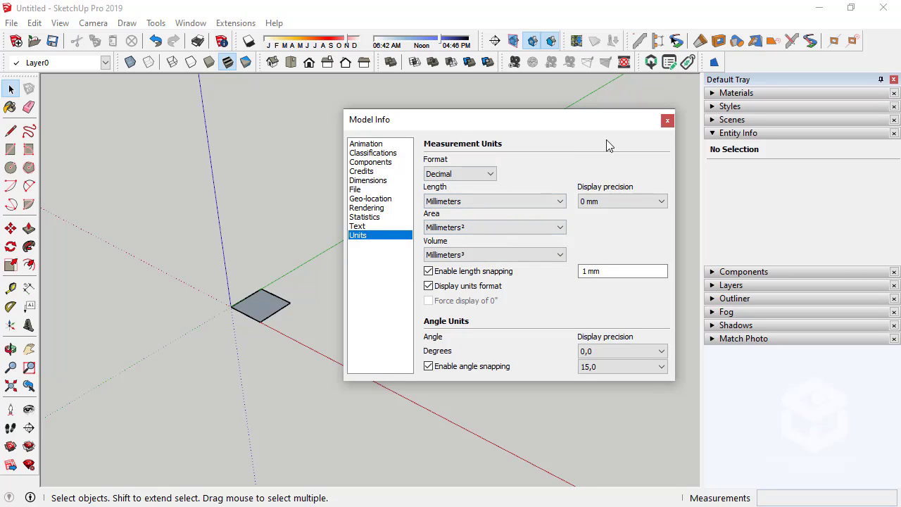
pyautogui.click(667, 121)
# Undock the Quantifier Pro tools so they float over the model view.
pyautogui.scroll(4, 224, 307)
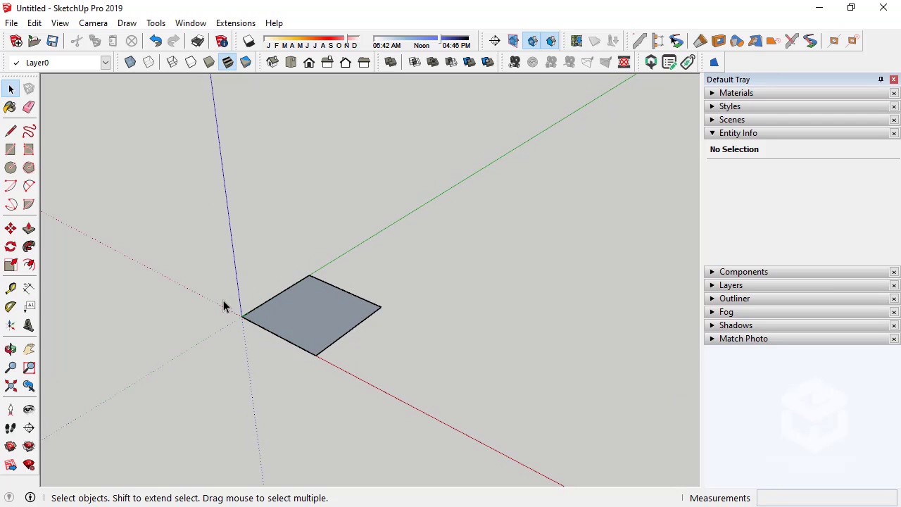
pyautogui.scroll(-3, 141, 207)
pyautogui.moveTo(141, 207); pyautogui.dragTo(201, 179, button='middle')
pyautogui.scroll(5, 230, 303)
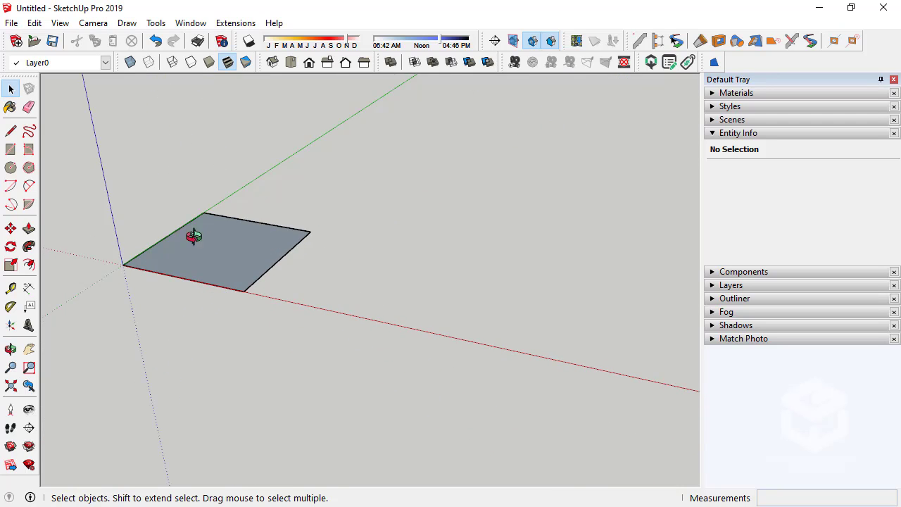
pyautogui.moveTo(193, 237); pyautogui.dragTo(195, 284, button='middle')
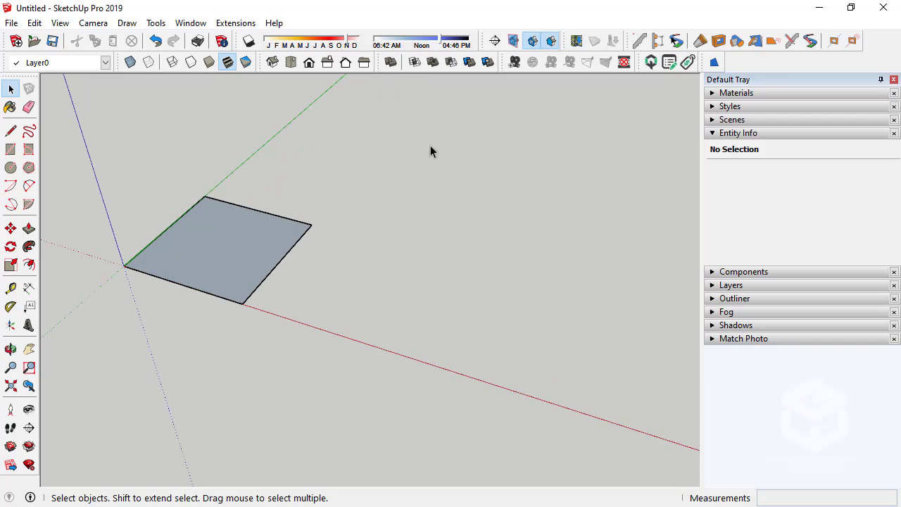
pyautogui.moveTo(643, 62); pyautogui.dragTo(200, 112)
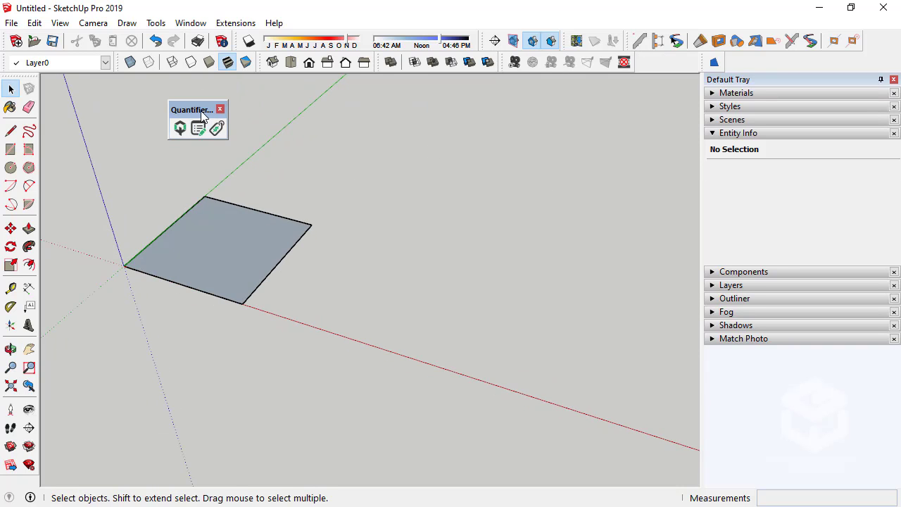
pyautogui.scroll(-2, 331, 273)
pyautogui.scroll(2, 302, 237)
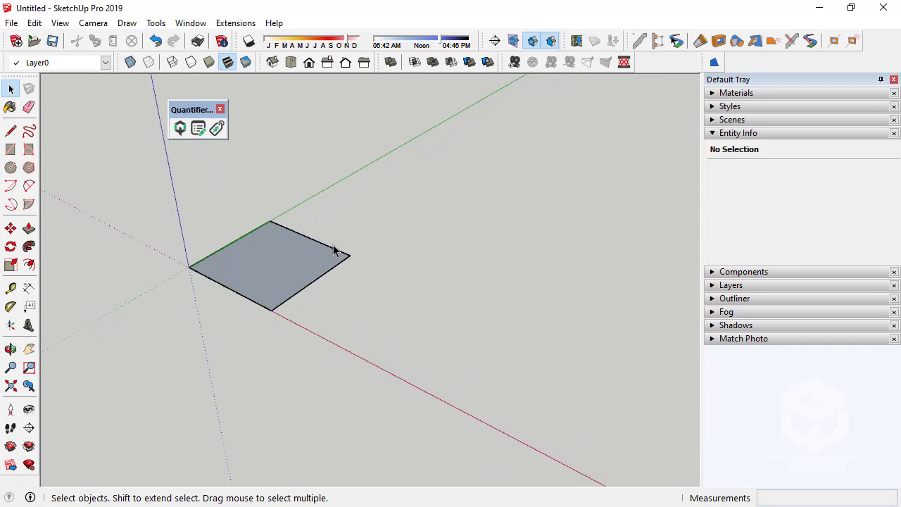
# Check the square face's area in its entity information and review which panels the default tray can show.
pyautogui.moveTo(335, 251); pyautogui.dragTo(204, 280, button='middle')
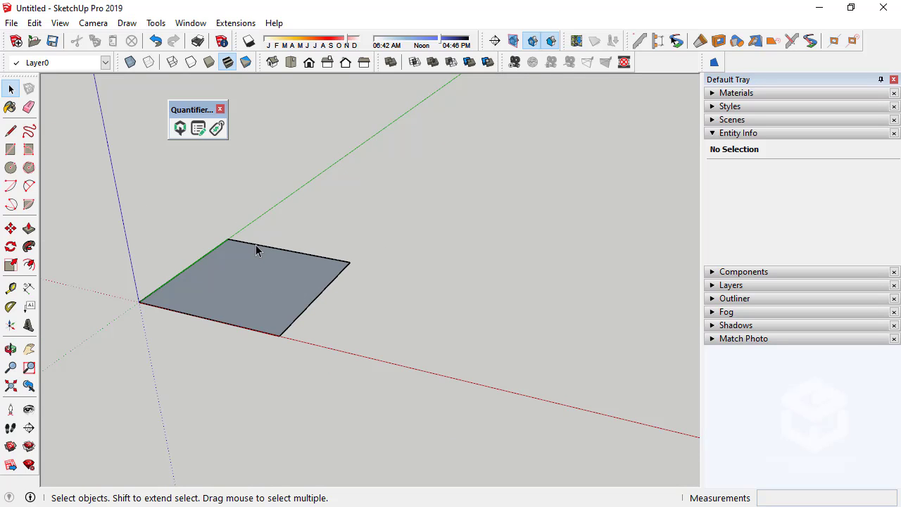
pyautogui.click(254, 280)
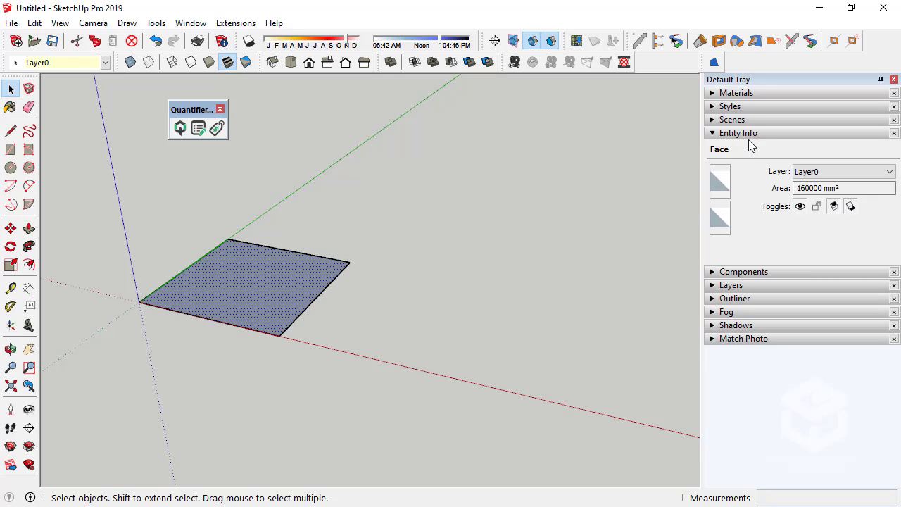
pyautogui.click(191, 22)
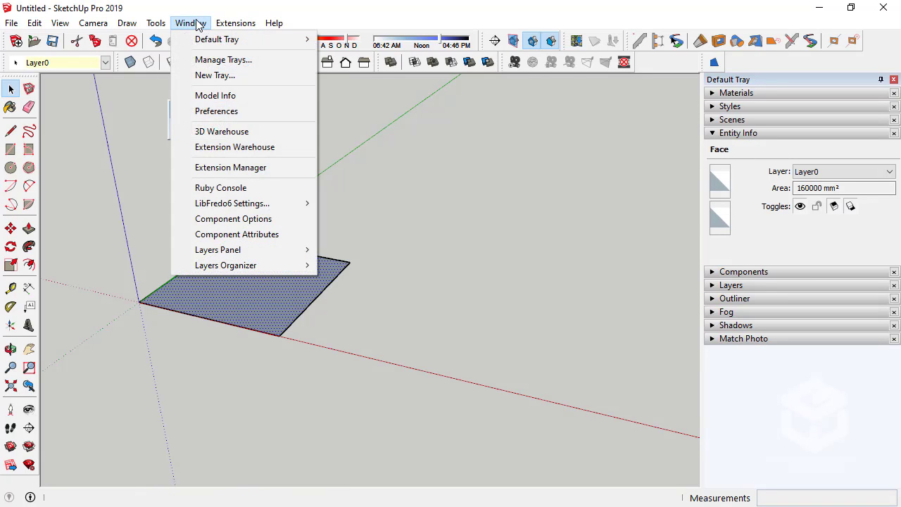
pyautogui.moveTo(190, 44)
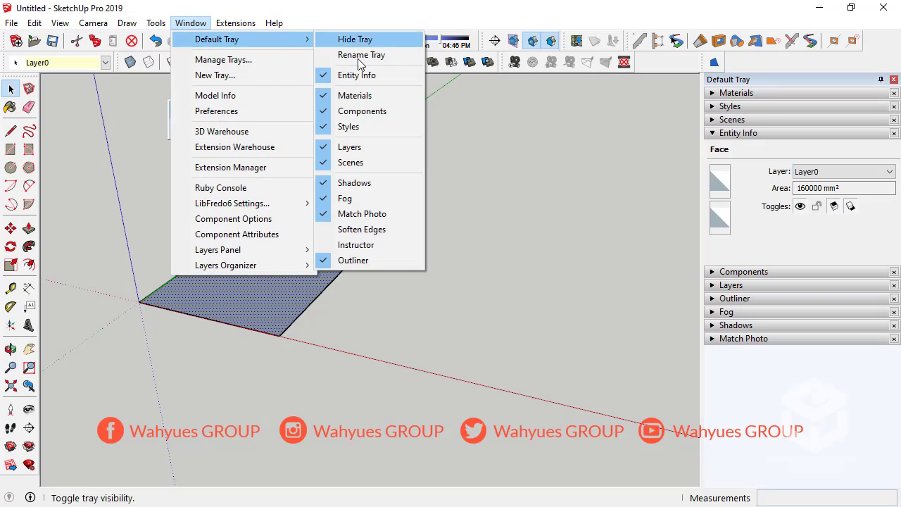
pyautogui.click(486, 251)
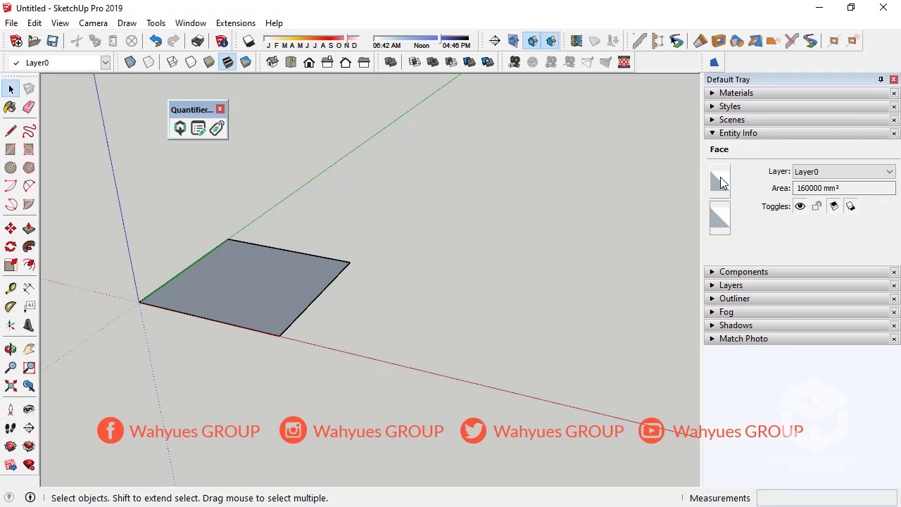
pyautogui.click(331, 285)
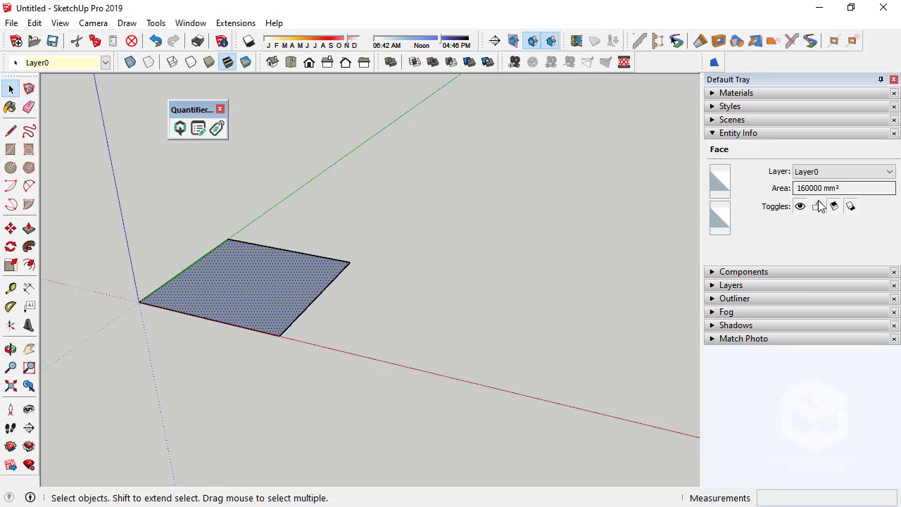
pyautogui.click(333, 209)
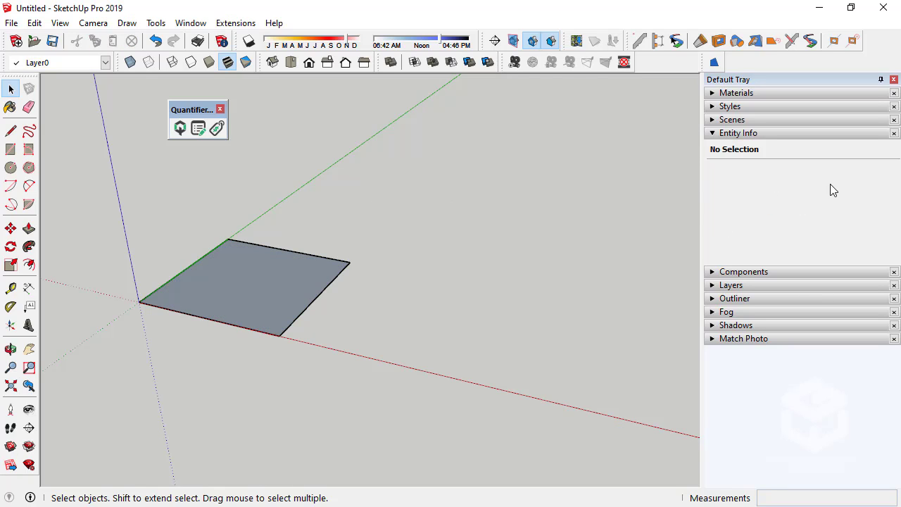
# Set the model's area unit to Centimeters² in the model's measurement units.
pyautogui.click(191, 22)
pyautogui.click(207, 92)
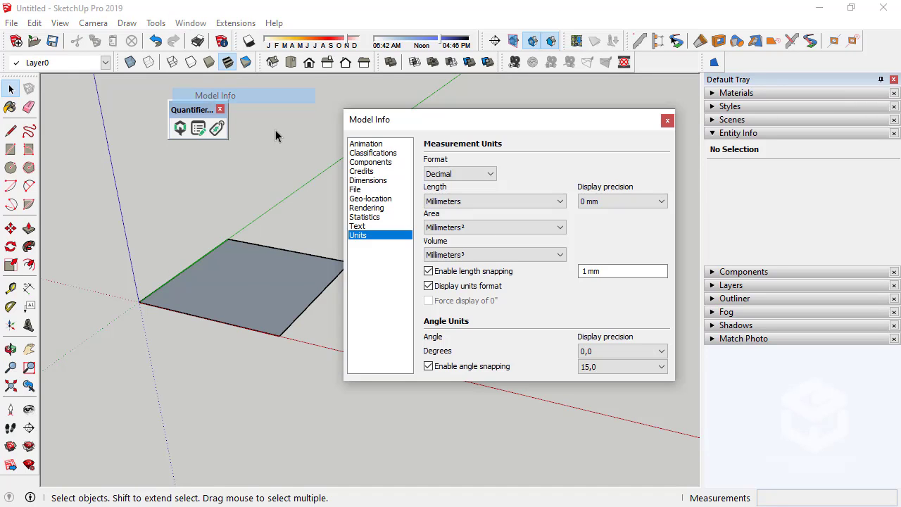
pyautogui.click(485, 227)
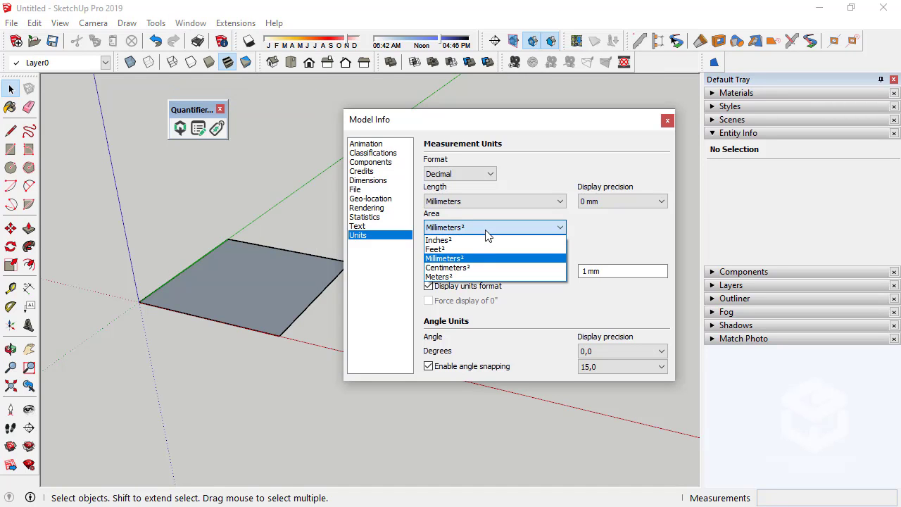
pyautogui.click(488, 268)
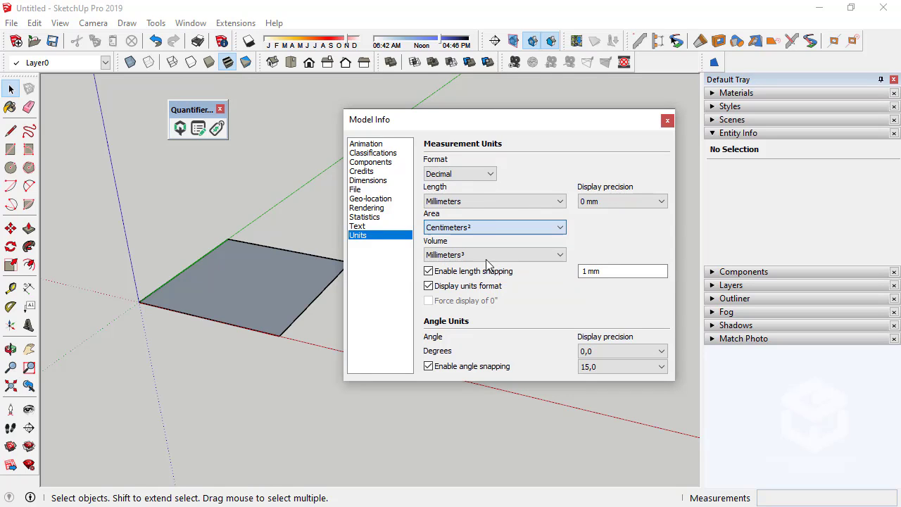
pyautogui.click(670, 119)
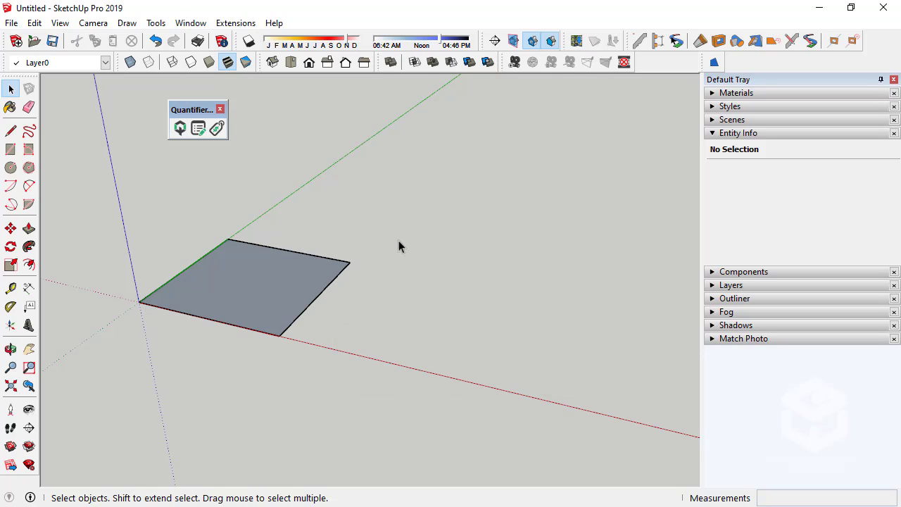
# Check the square face's area in square centimetres in its entity information, then clear the selection.
pyautogui.click(276, 270)
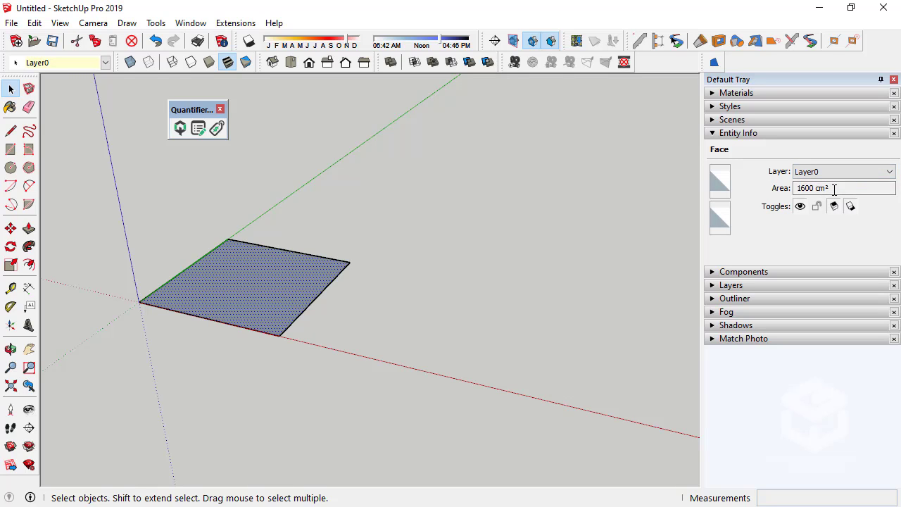
pyautogui.moveTo(409, 277); pyautogui.dragTo(247, 291, button='middle')
pyautogui.scroll(3, 277, 282)
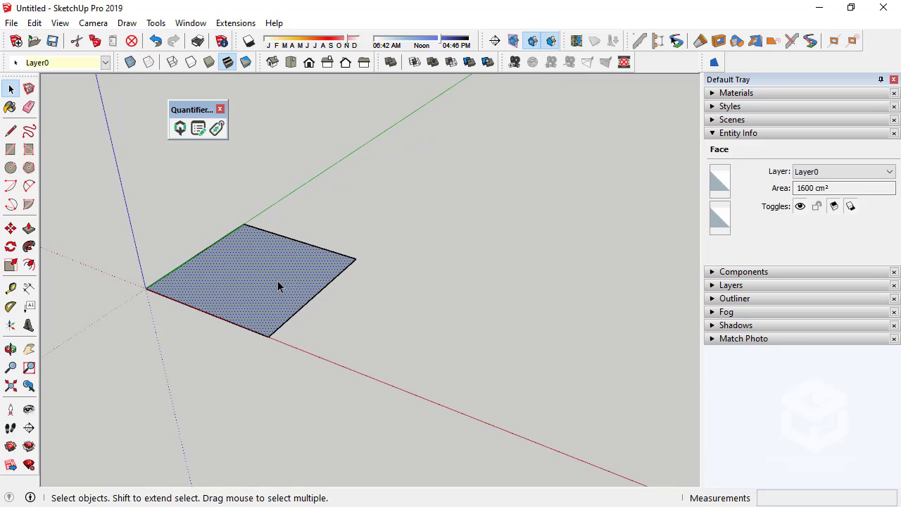
pyautogui.scroll(-3, 282, 292)
pyautogui.scroll(3, 376, 272)
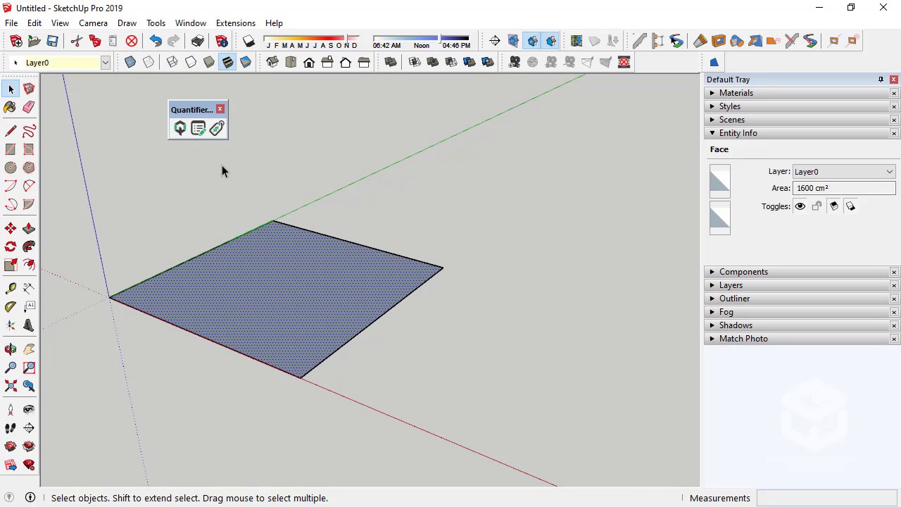
pyautogui.click(443, 203)
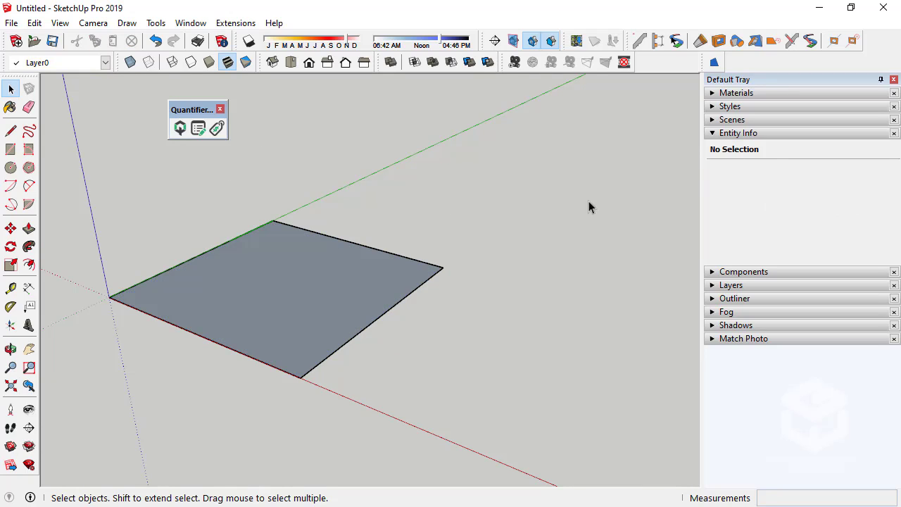
# Set the model's area unit to Meters² and its volume unit to Meters³.
pyautogui.click(200, 23)
pyautogui.click(225, 95)
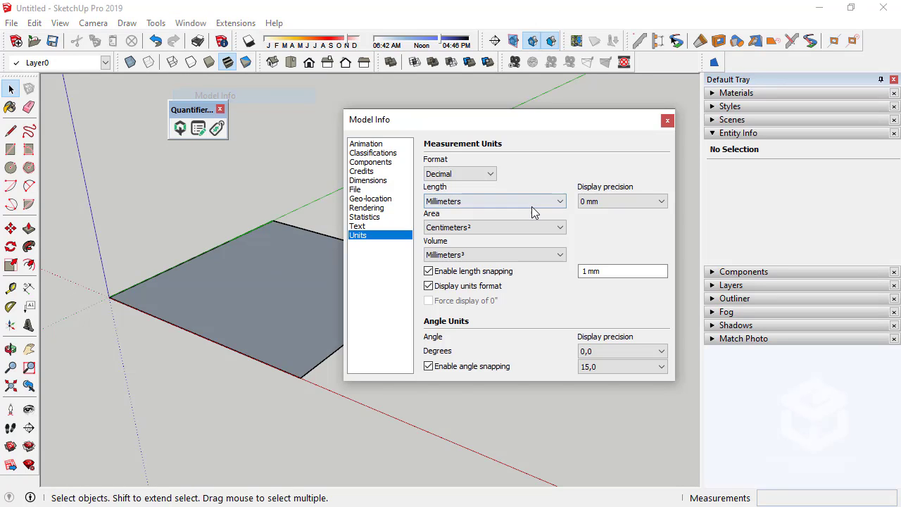
pyautogui.click(483, 229)
pyautogui.click(470, 276)
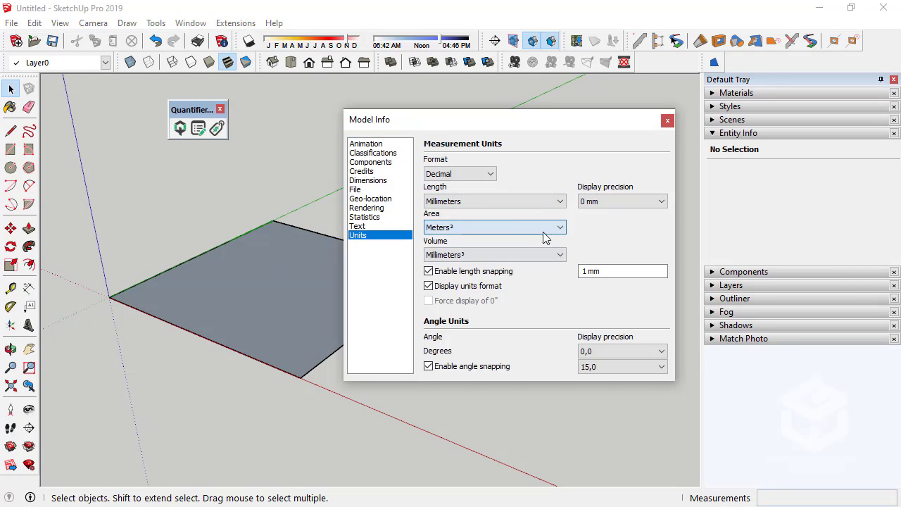
pyautogui.click(473, 255)
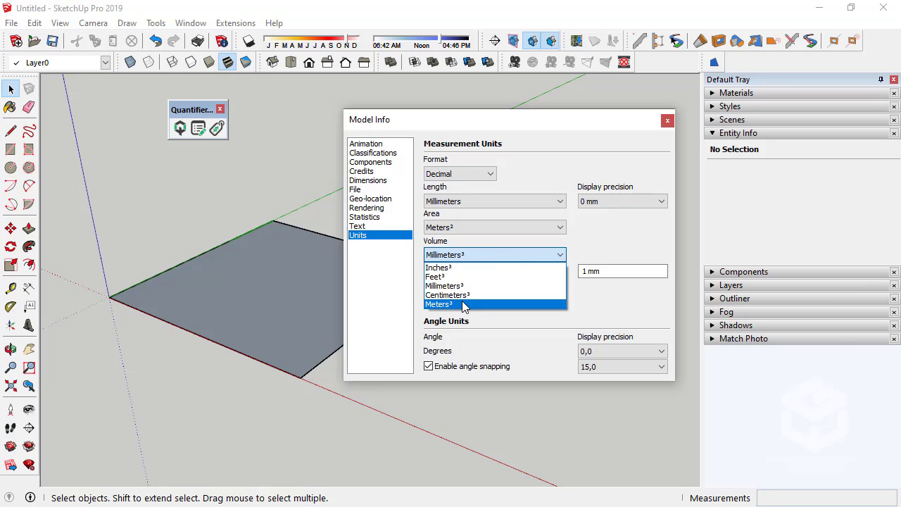
pyautogui.click(463, 304)
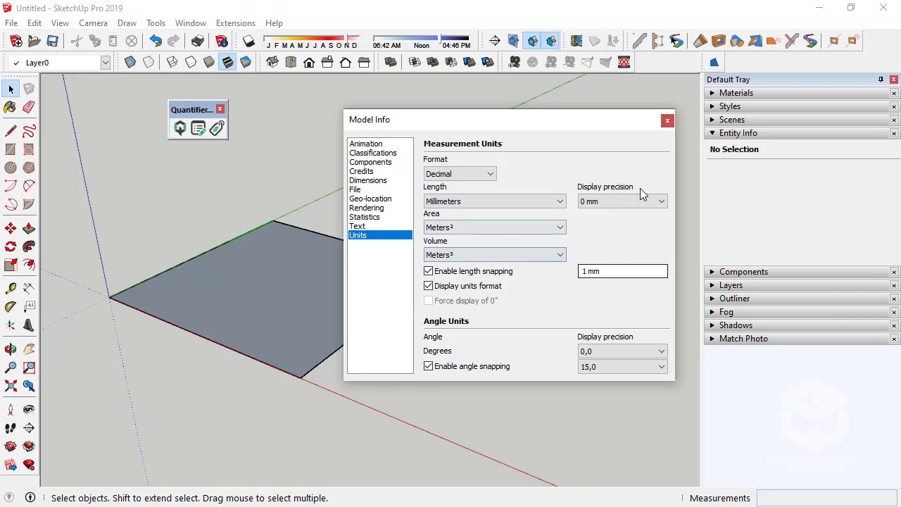
pyautogui.click(667, 120)
# Select the square face to check its area in square metres, then deselect it.
pyautogui.click(312, 274)
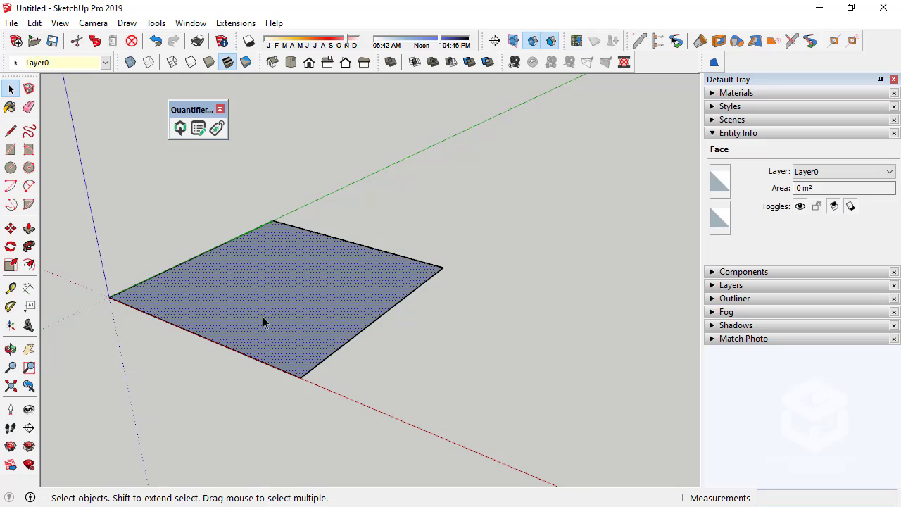
pyautogui.moveTo(264, 317); pyautogui.dragTo(285, 310, button='middle')
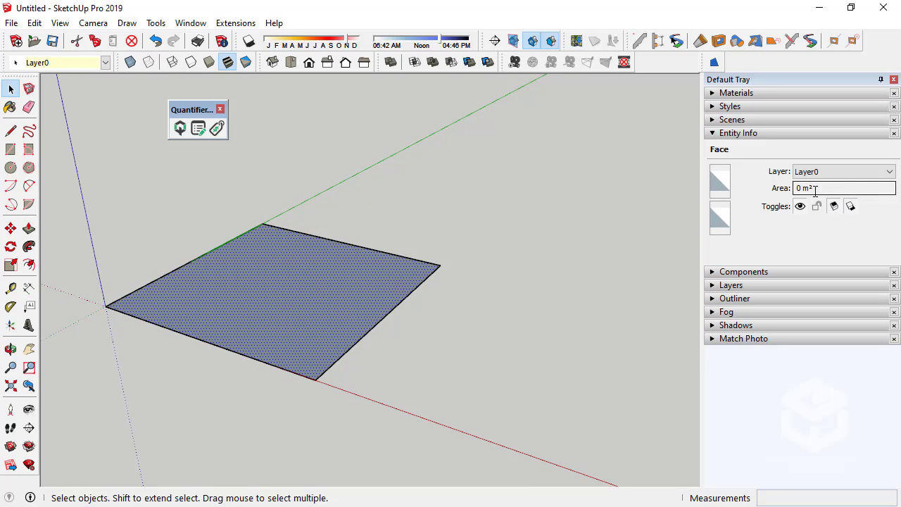
pyautogui.click(380, 209)
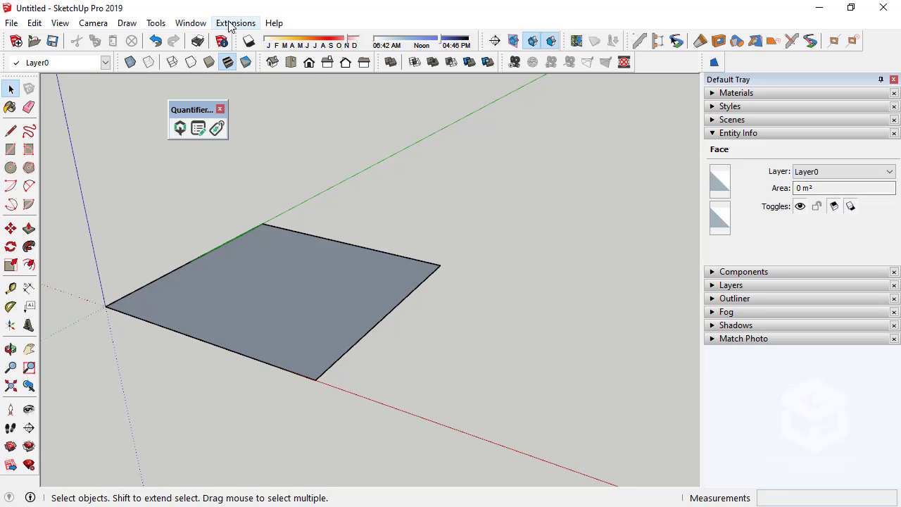
# Set the length display precision to 0,00 mm in the model units and recheck the square face's area.
pyautogui.click(191, 23)
pyautogui.click(243, 95)
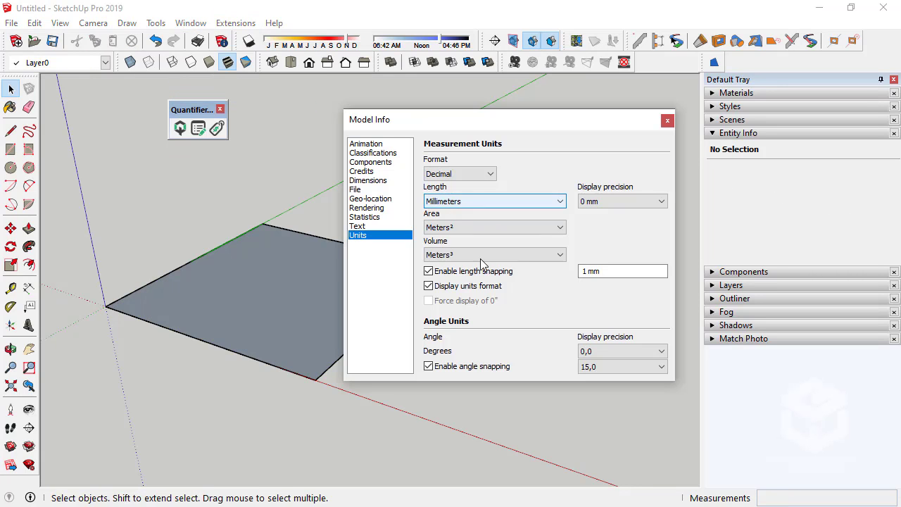
pyautogui.click(608, 202)
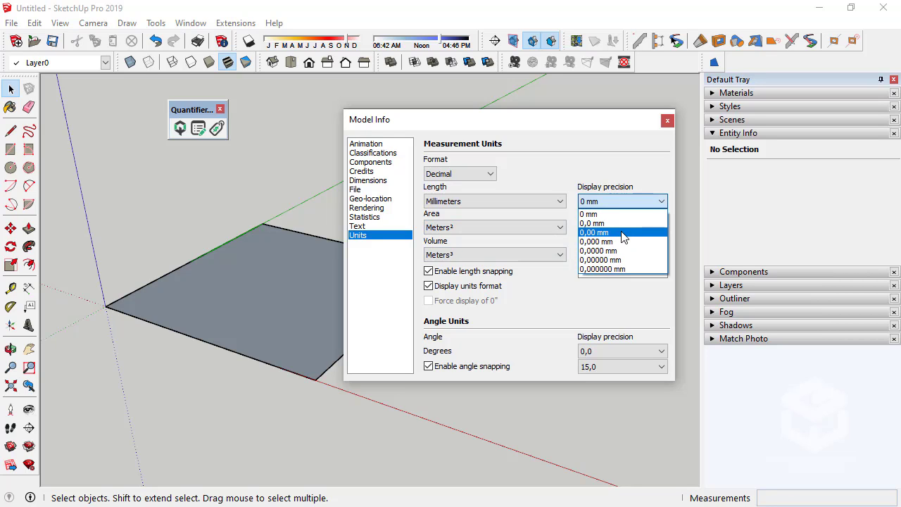
pyautogui.click(621, 232)
pyautogui.click(667, 120)
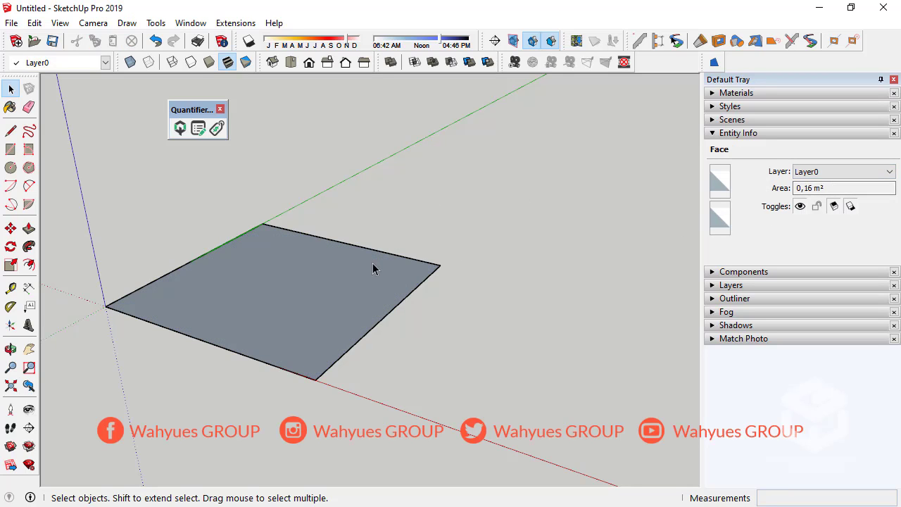
pyautogui.click(436, 202)
# Copy the whole square with the Move tool along the red axis, about 500 mm from the original.
pyautogui.scroll(-5, 246, 317)
pyautogui.scroll(-2, 176, 221)
pyautogui.scroll(2, 244, 256)
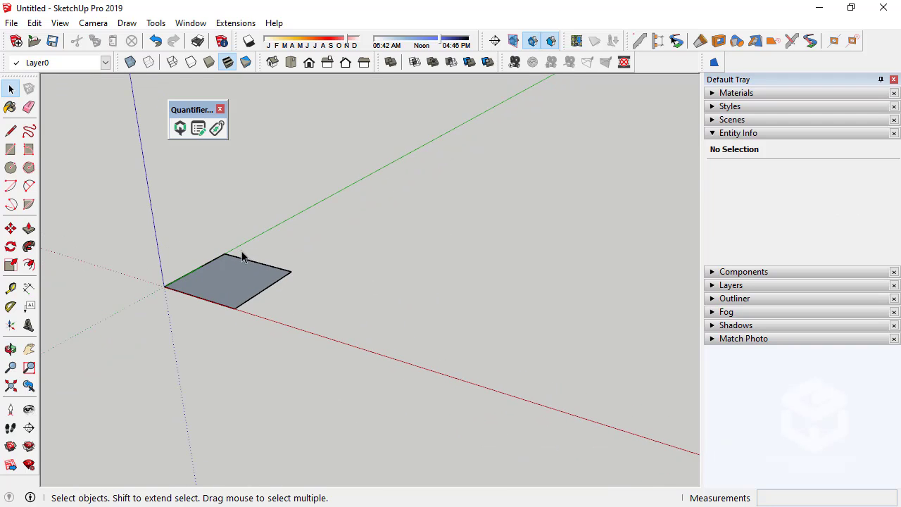
pyautogui.scroll(2, 235, 298)
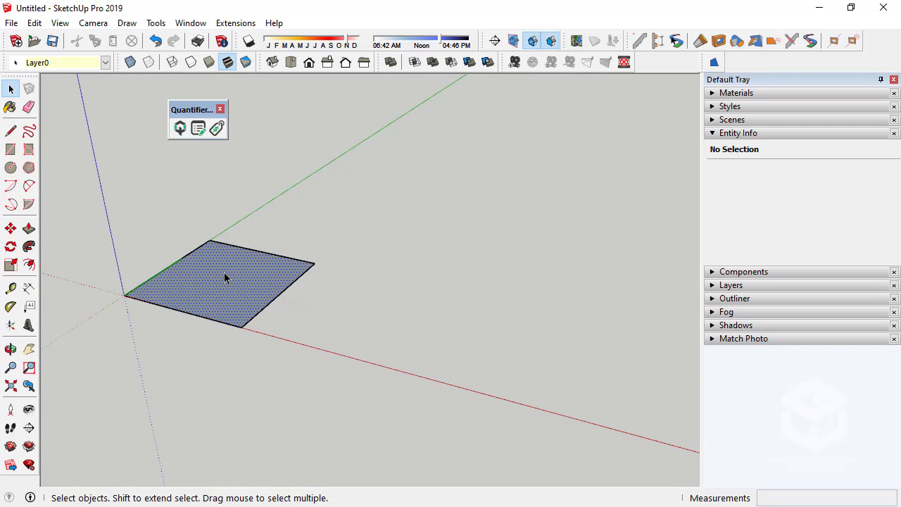
pyautogui.click(260, 221)
pyautogui.moveTo(332, 270); pyautogui.dragTo(310, 271, button='middle')
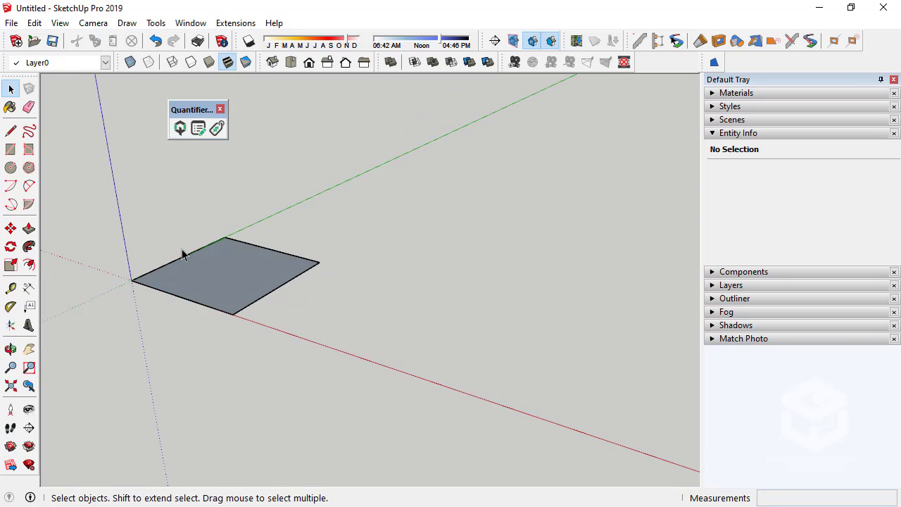
pyautogui.moveTo(102, 200); pyautogui.dragTo(362, 366)
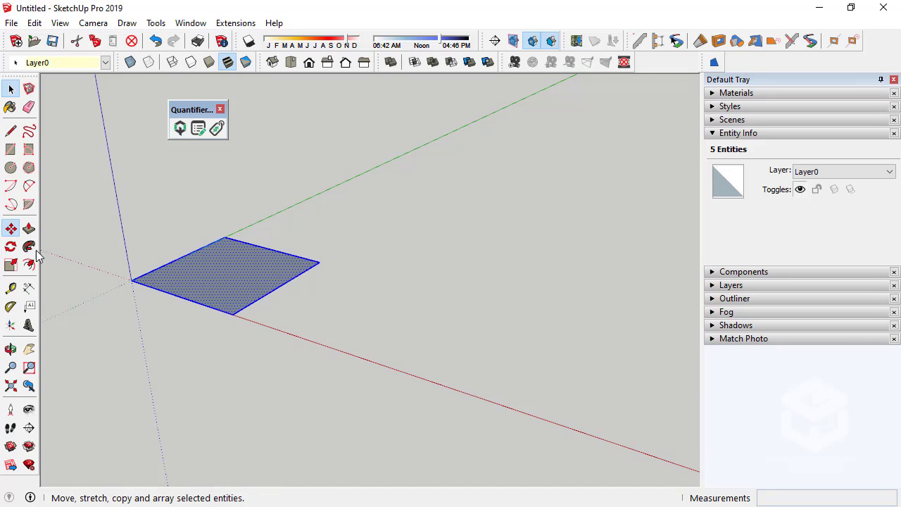
pyautogui.click(11, 228)
pyautogui.click(131, 279)
pyautogui.press('ctrl')
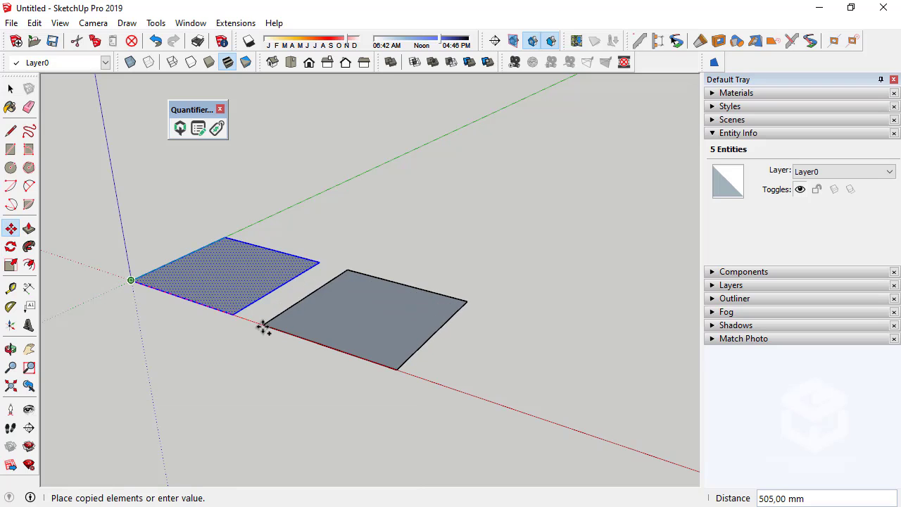
pyautogui.click(270, 329)
# Make a group from the copied square's face and its four edges.
pyautogui.click(11, 88)
pyautogui.moveTo(314, 309); pyautogui.dragTo(358, 341, button='middle')
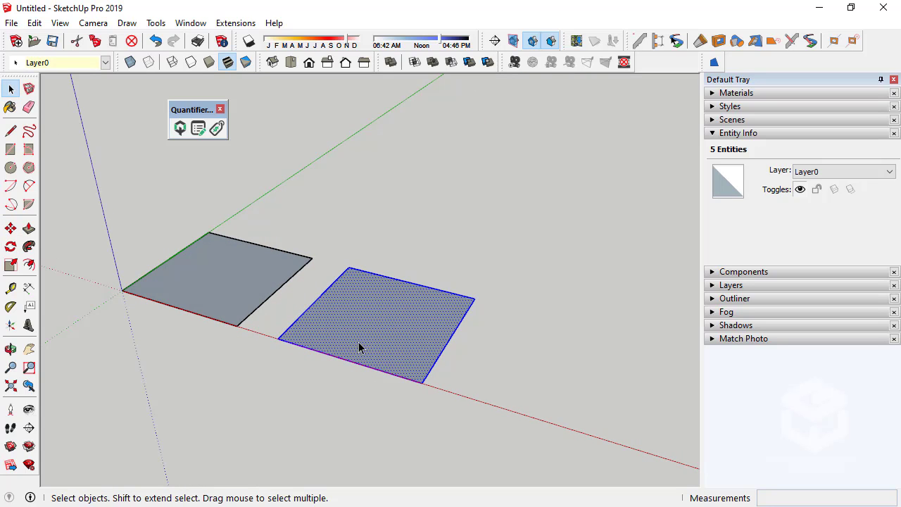
pyautogui.rightClick(403, 322)
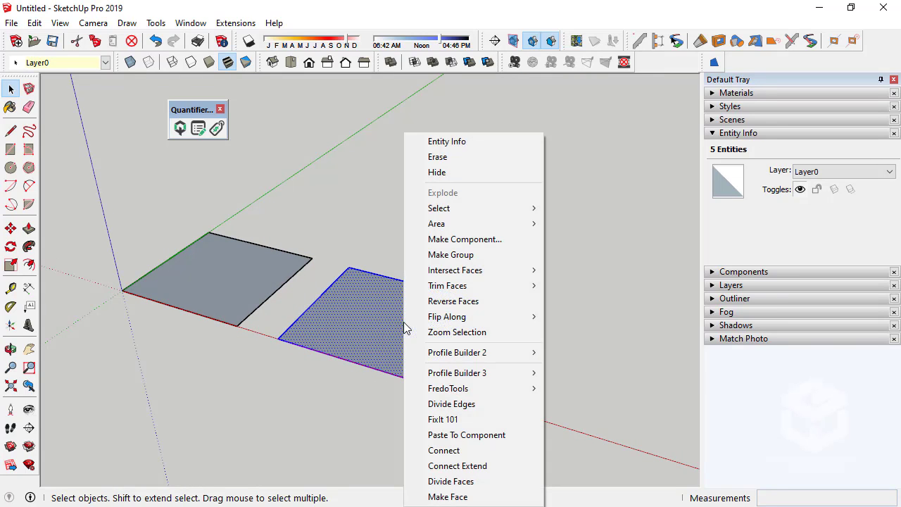
pyautogui.click(335, 236)
pyautogui.rightClick(371, 311)
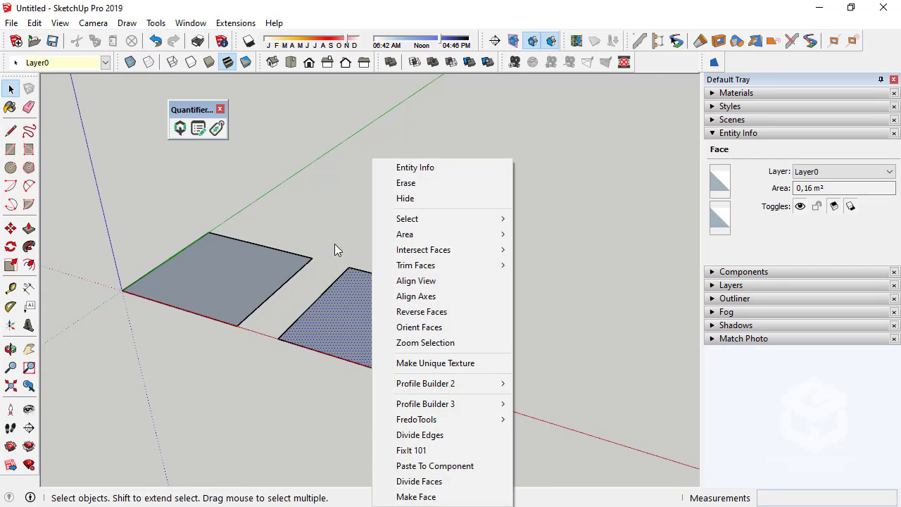
pyautogui.click(335, 243)
pyautogui.doubleClick(368, 303)
pyautogui.click(448, 255)
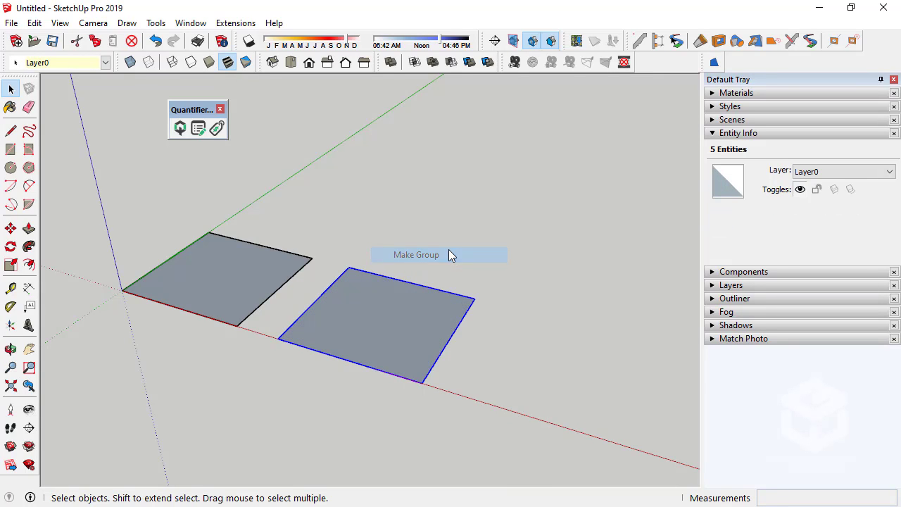
# Open the Quantifier Pro component report for the grouped square and move the report and floating tools clear of it.
pyautogui.click(186, 129)
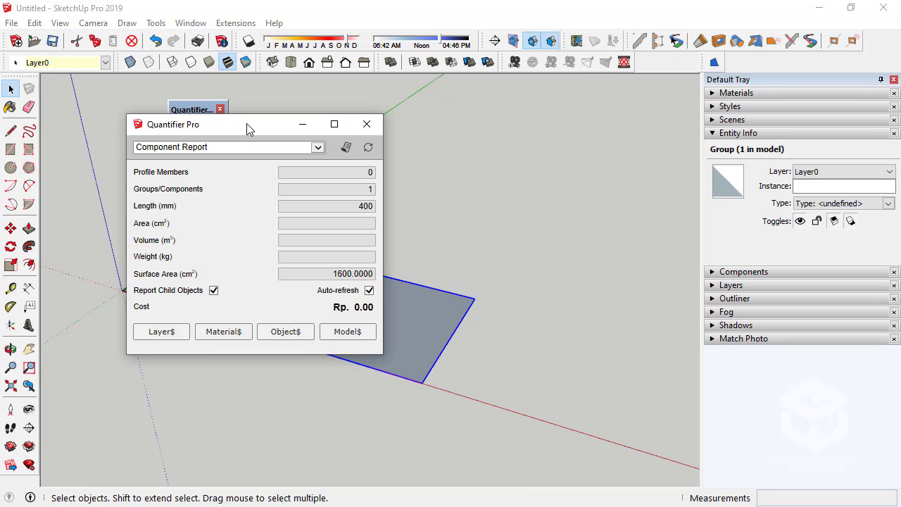
pyautogui.moveTo(247, 127); pyautogui.dragTo(150, 132)
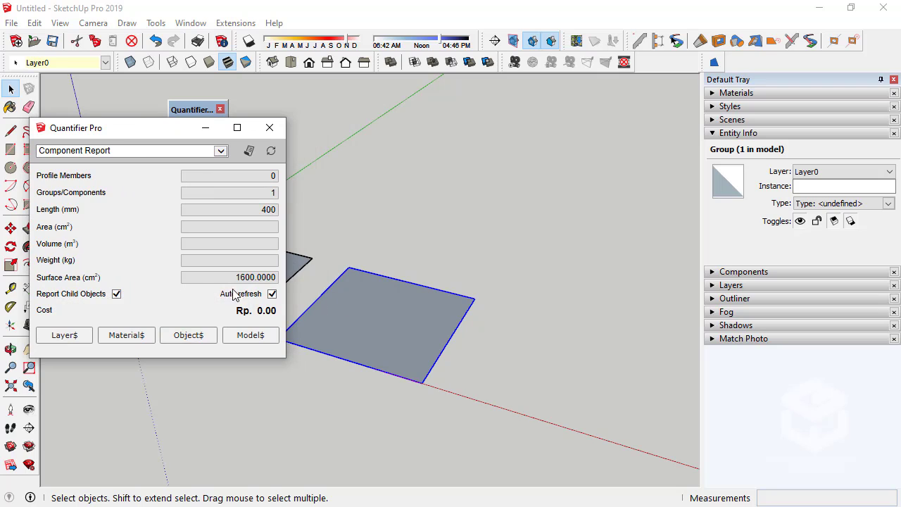
pyautogui.moveTo(190, 109); pyautogui.dragTo(193, 95)
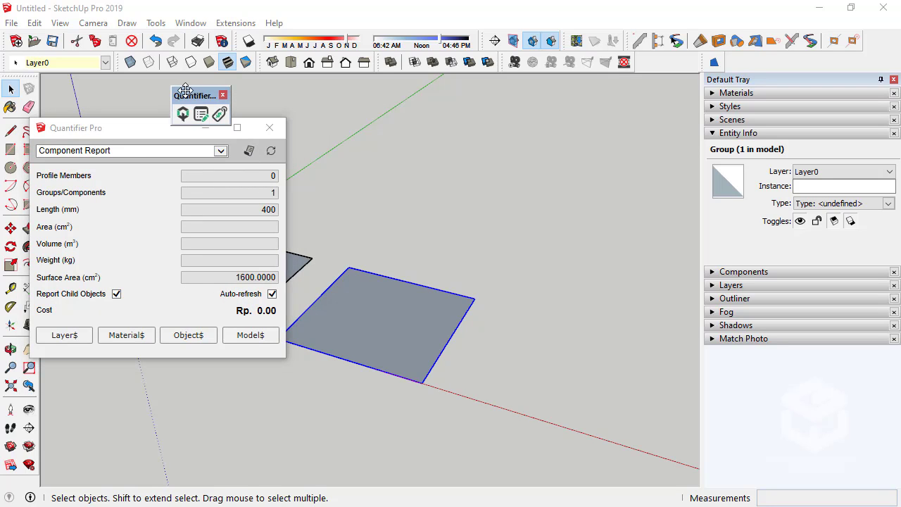
# In the Quantifier Pro report settings, set area to m² with 0.00m² precision and the volume precision to 0.00m³.
pyautogui.click(201, 114)
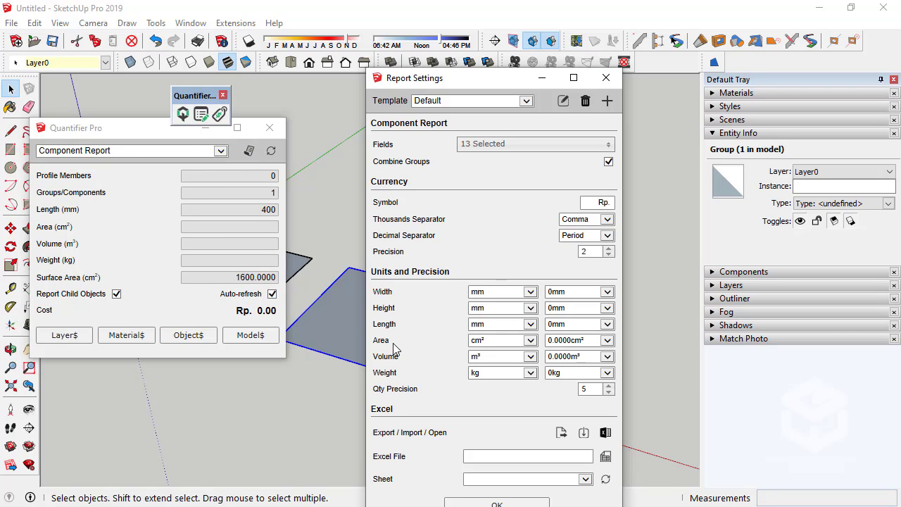
pyautogui.click(510, 344)
pyautogui.click(508, 348)
pyautogui.click(588, 342)
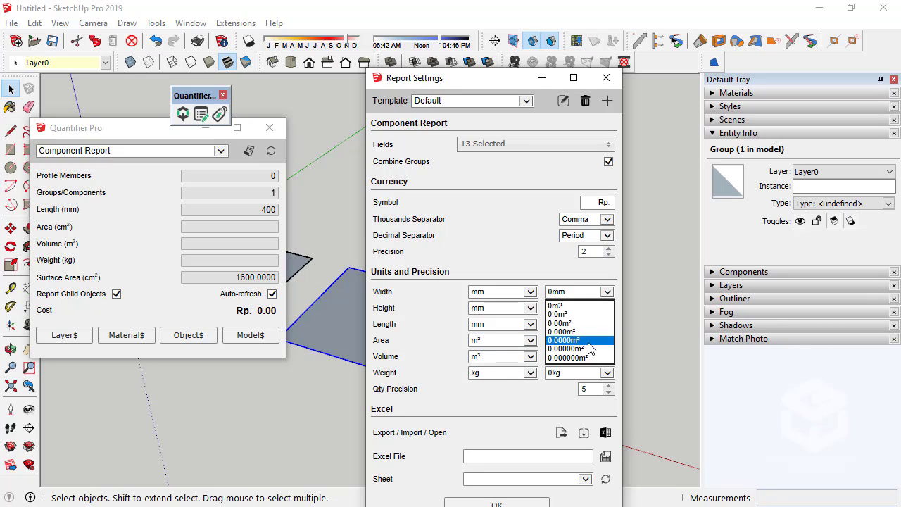
pyautogui.click(587, 323)
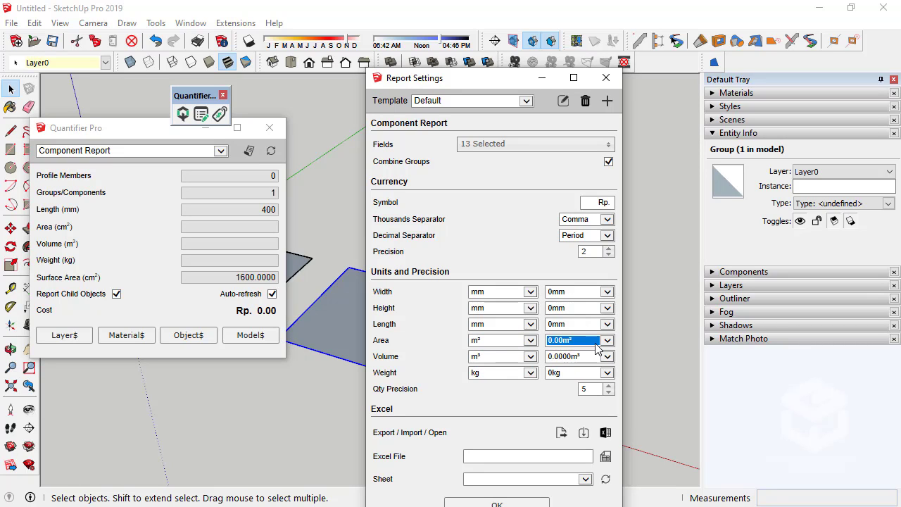
pyautogui.click(581, 358)
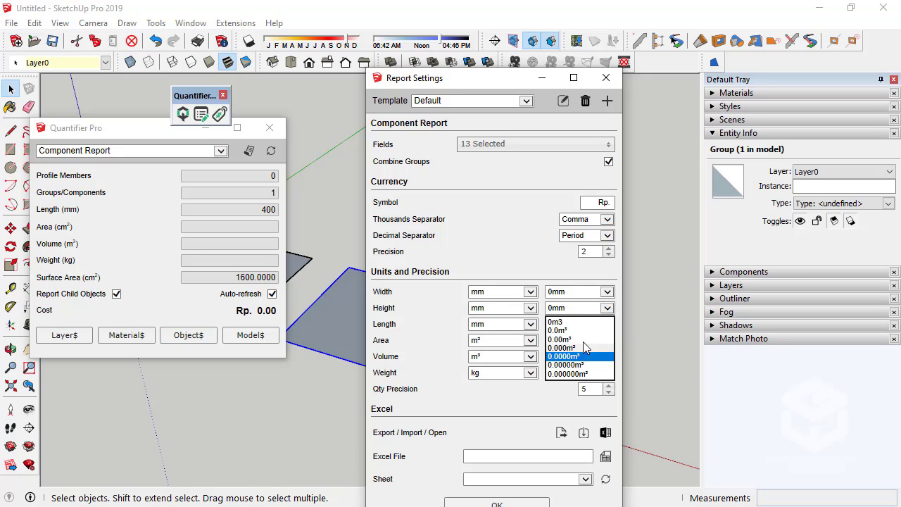
pyautogui.click(584, 339)
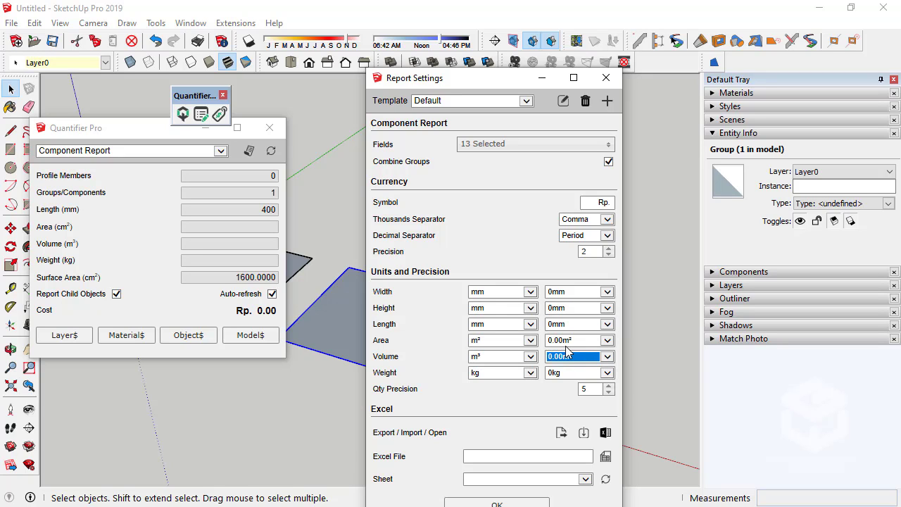
# Apply the report settings and compare the grouped square's reported surface area with its face area in Entity Info.
pyautogui.click(488, 502)
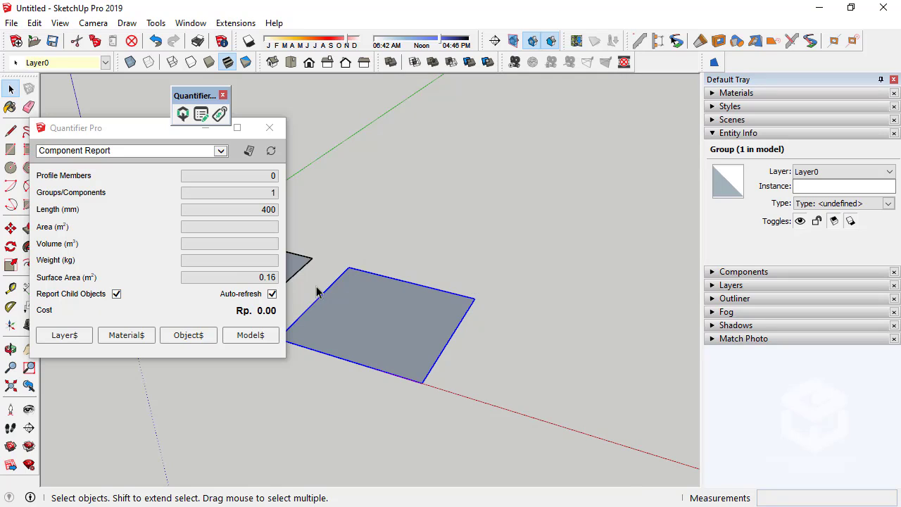
pyautogui.moveTo(380, 301); pyautogui.dragTo(372, 334, button='middle')
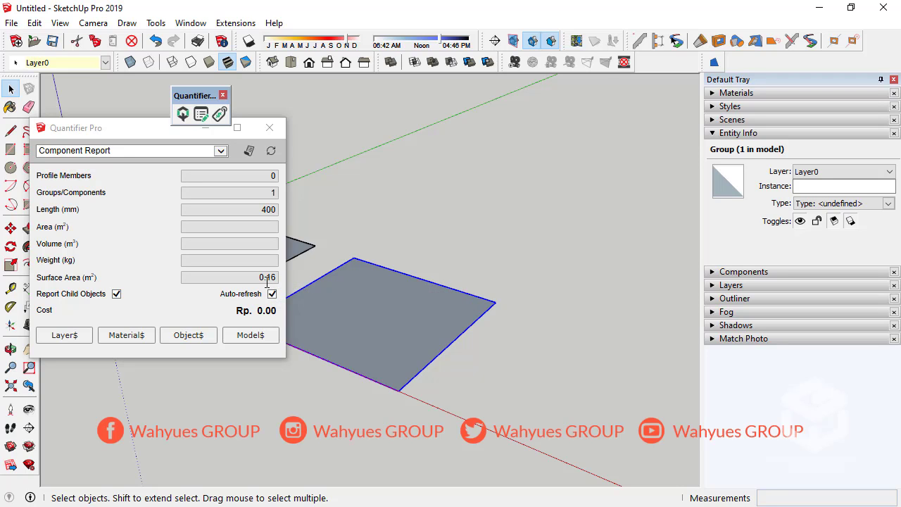
pyautogui.click(523, 239)
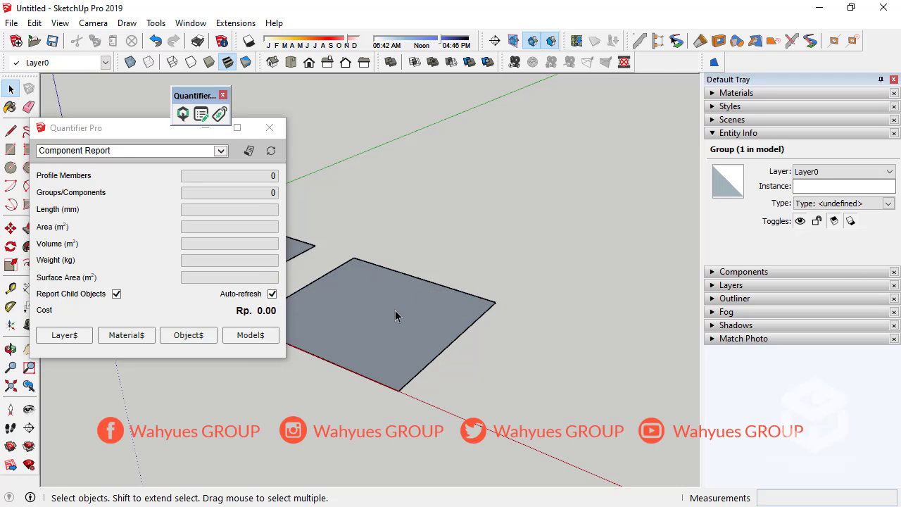
pyautogui.doubleClick(395, 309)
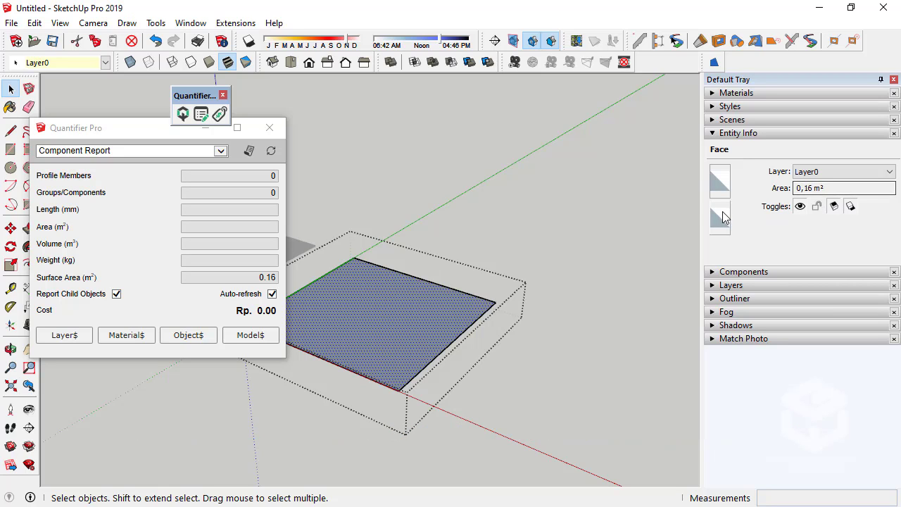
pyautogui.click(518, 203)
pyautogui.scroll(-2, 496, 310)
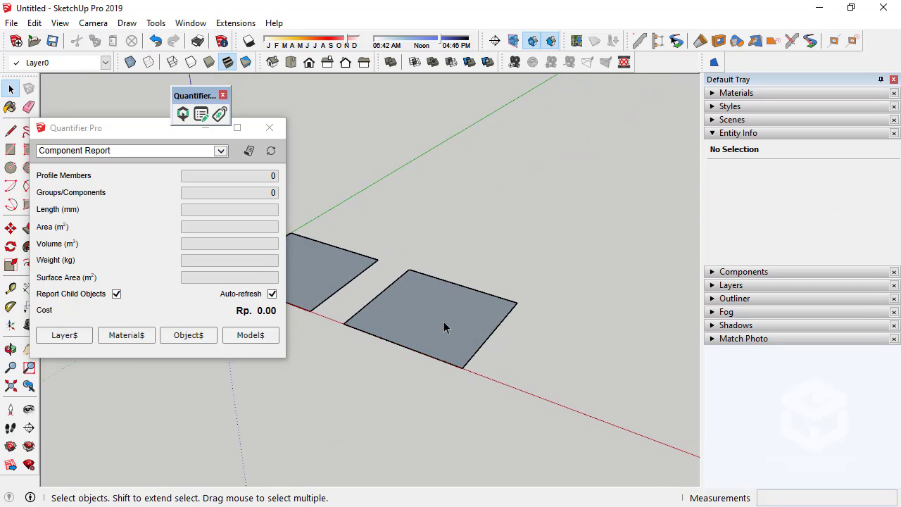
# Set the model's length display precision to 0,0000 mm in the Model Info units.
pyautogui.scroll(2, 445, 315)
pyautogui.click(194, 24)
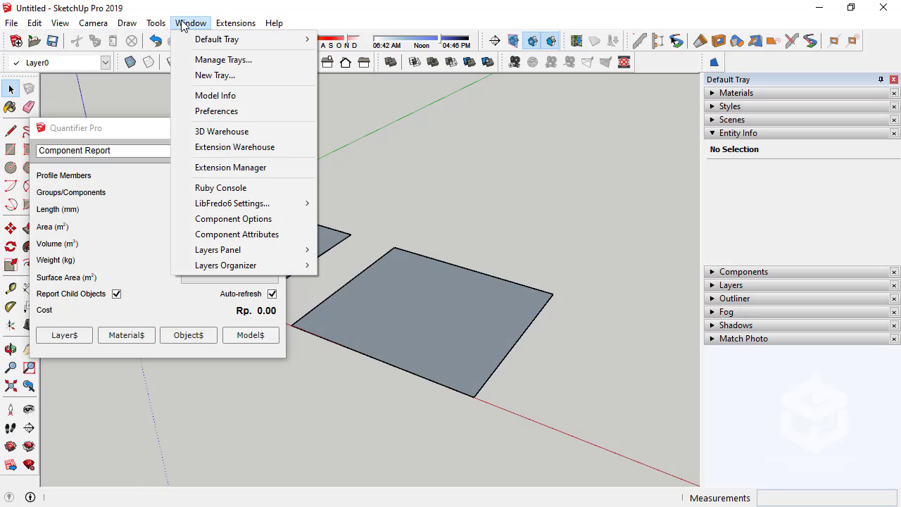
pyautogui.click(197, 95)
pyautogui.click(653, 201)
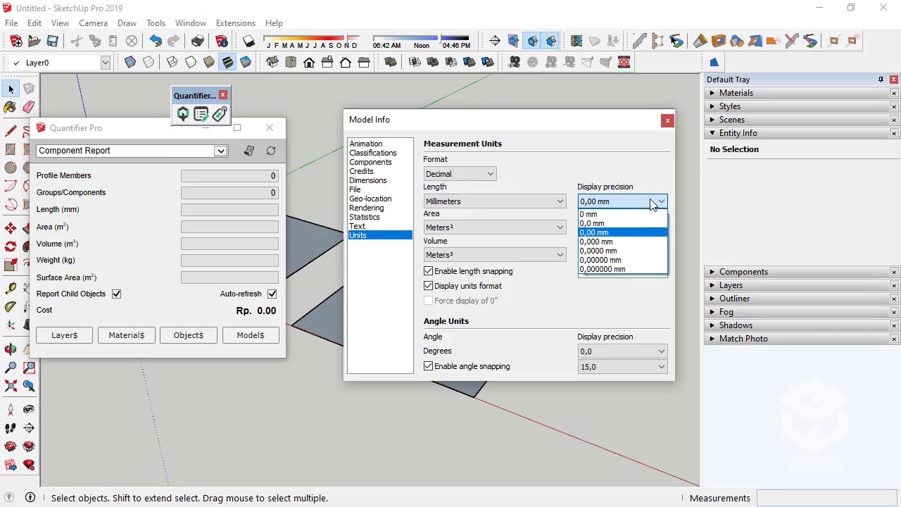
pyautogui.click(597, 250)
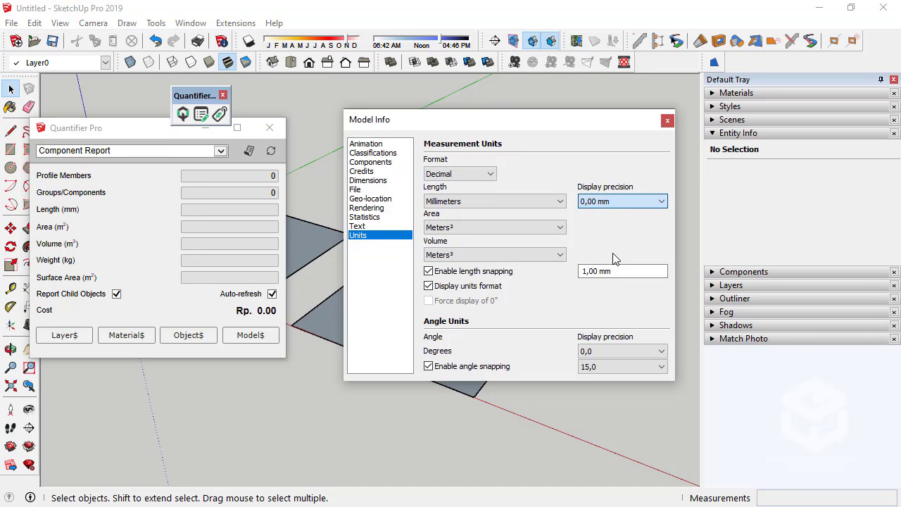
pyautogui.click(668, 120)
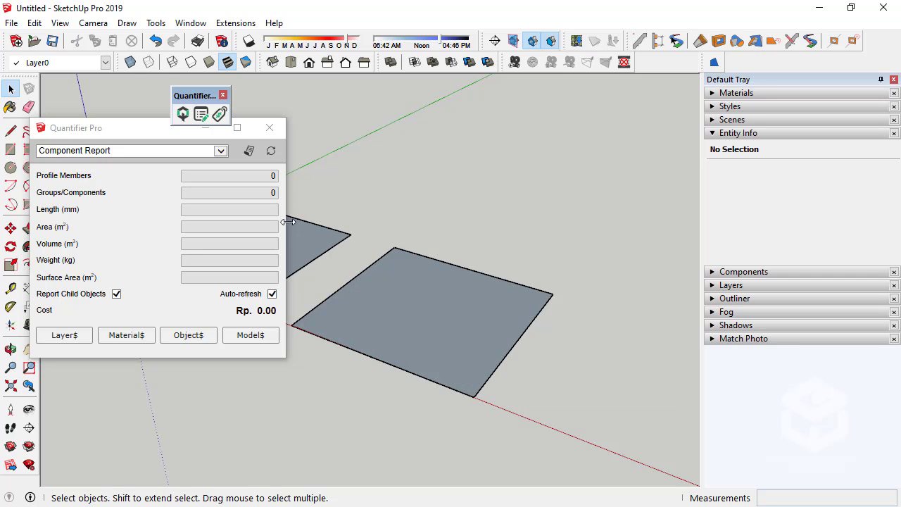
# In the Quantifier Pro report settings, set the area precision to 0.0000m² and the volume precision to 0.0000m³.
pyautogui.click(219, 114)
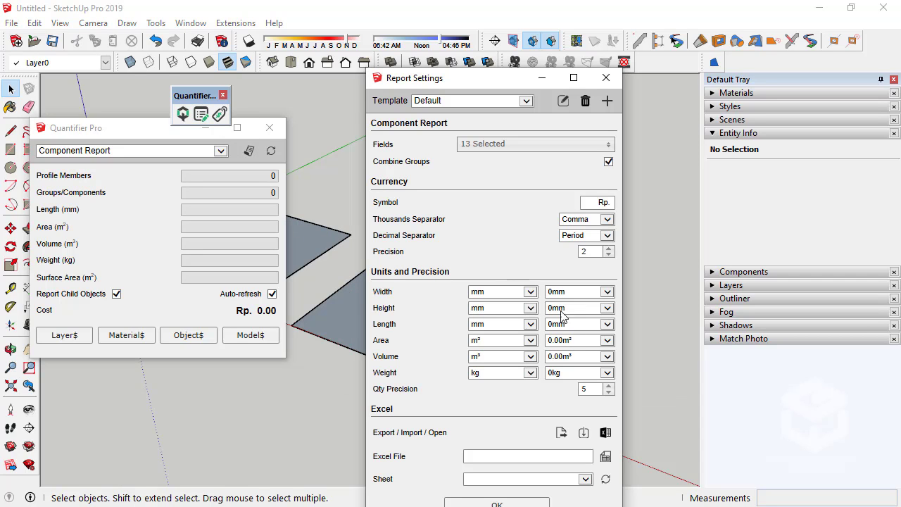
pyautogui.click(593, 344)
pyautogui.click(589, 358)
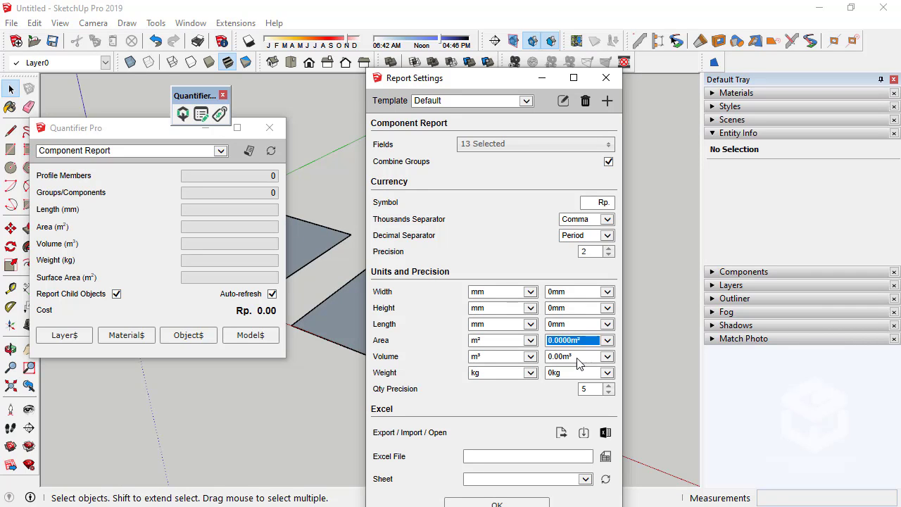
pyautogui.click(579, 357)
pyautogui.click(578, 373)
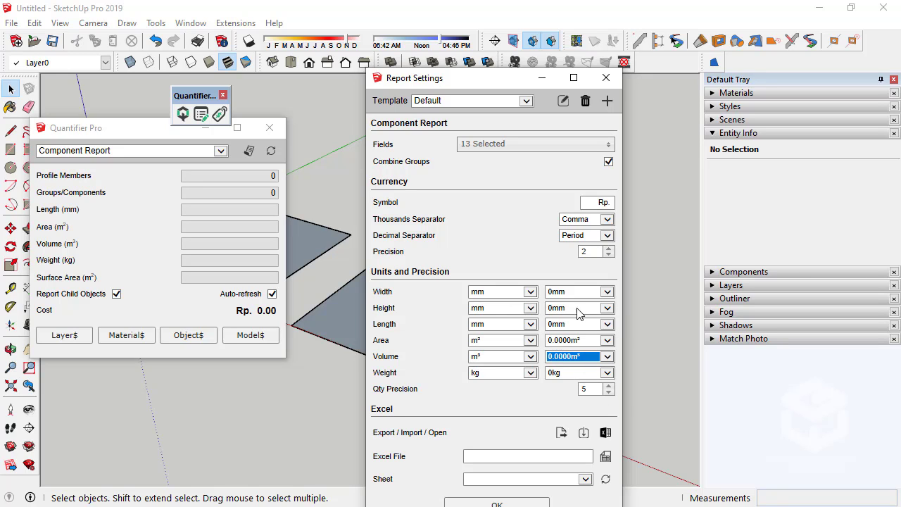
pyautogui.click(607, 78)
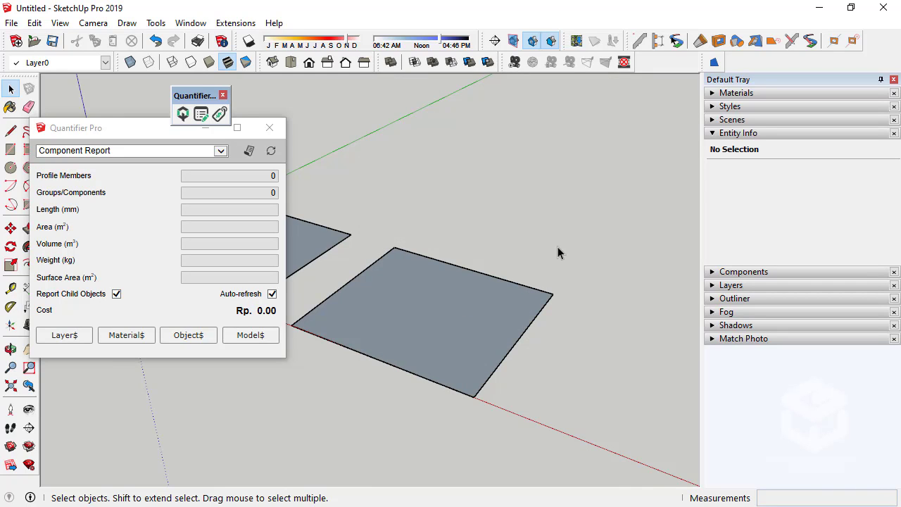
# Move the floating Quantifier tools and the component report window away from the original square.
pyautogui.moveTo(558, 250); pyautogui.dragTo(476, 283, button='middle')
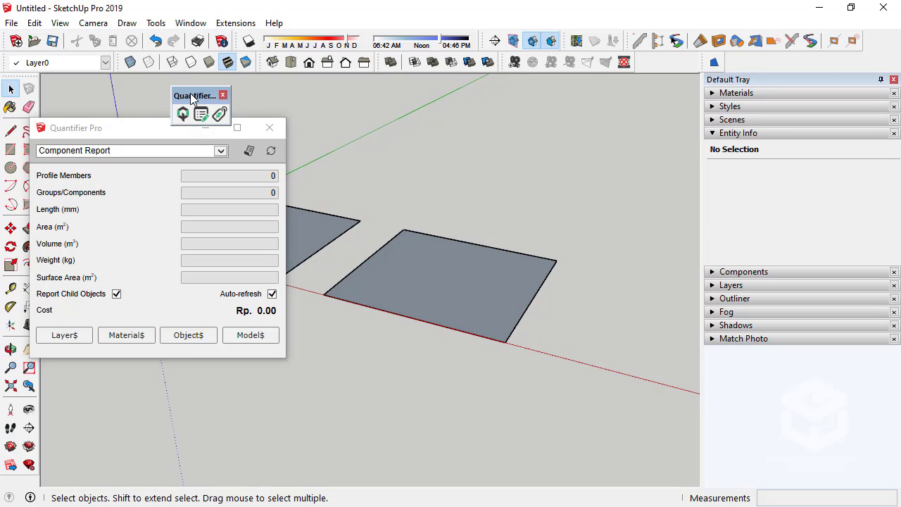
pyautogui.moveTo(190, 93); pyautogui.dragTo(136, 84)
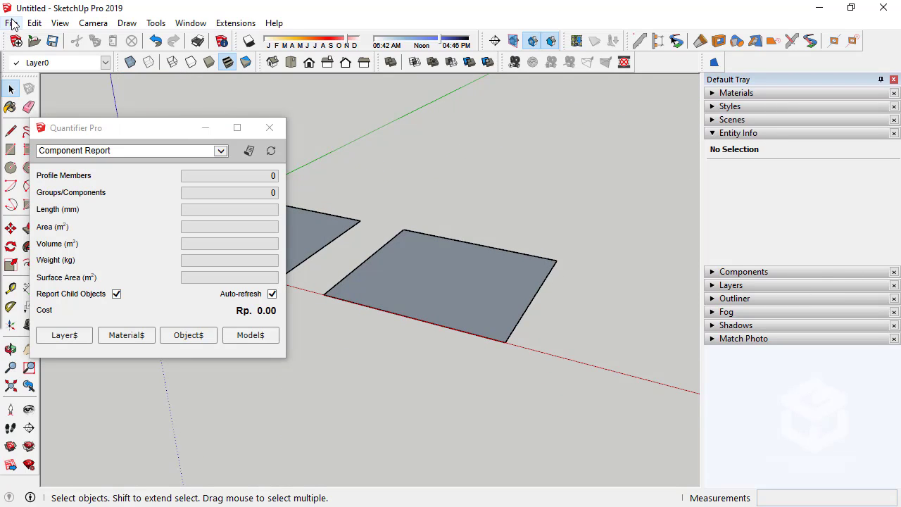
pyautogui.click(12, 23)
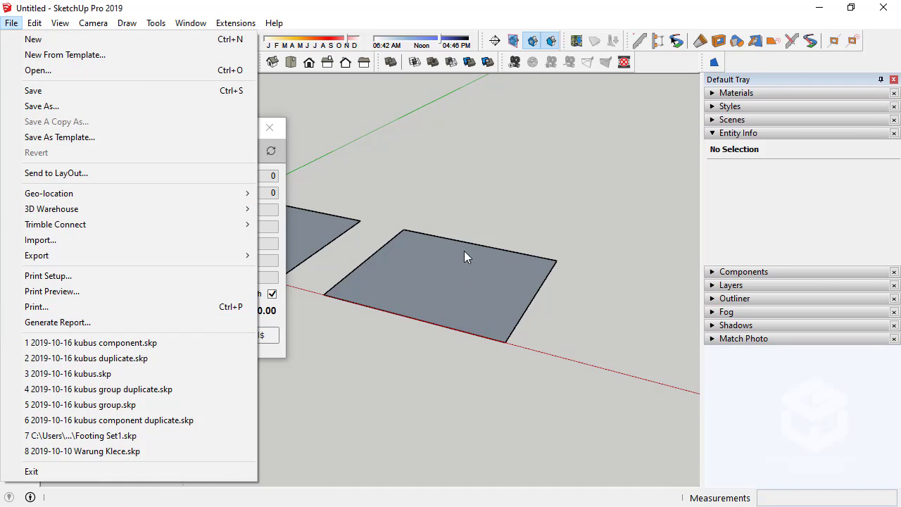
pyautogui.click(437, 241)
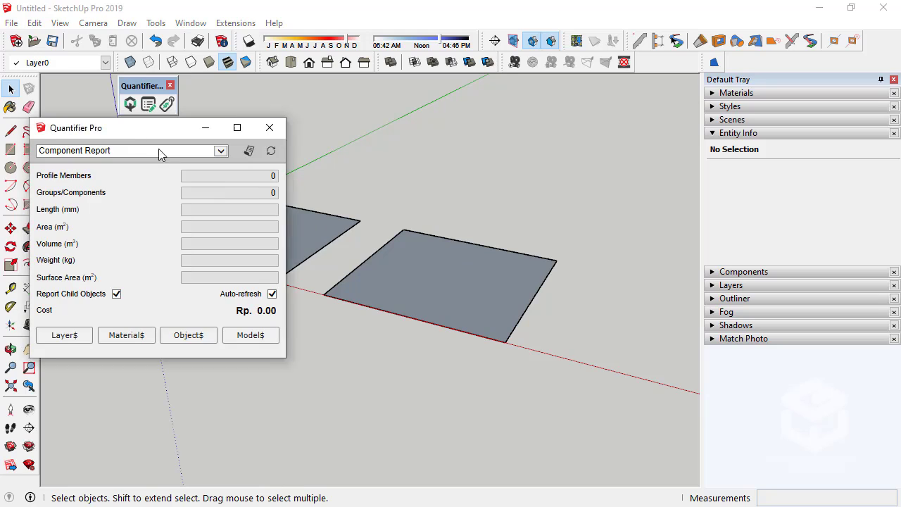
pyautogui.moveTo(136, 127); pyautogui.dragTo(153, 249)
pyautogui.click(456, 211)
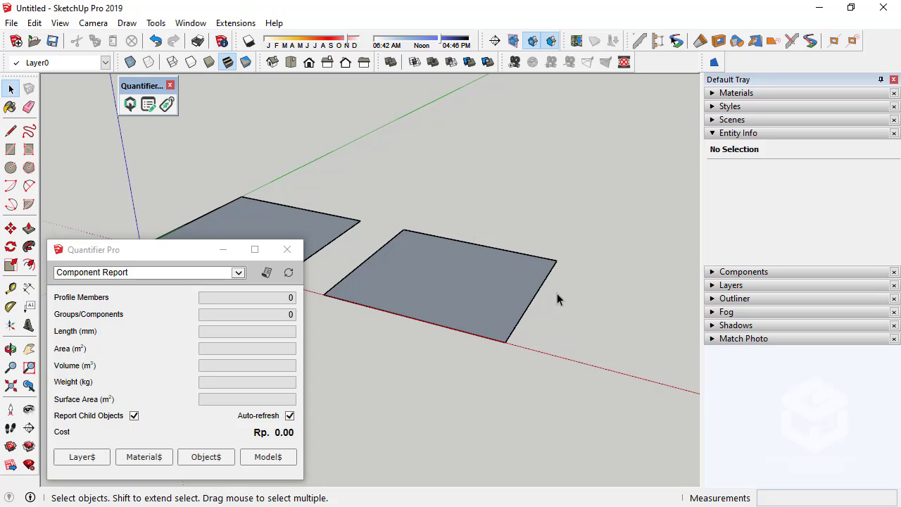
pyautogui.moveTo(557, 293); pyautogui.dragTo(535, 337, button='middle')
pyautogui.scroll(-3, 402, 331)
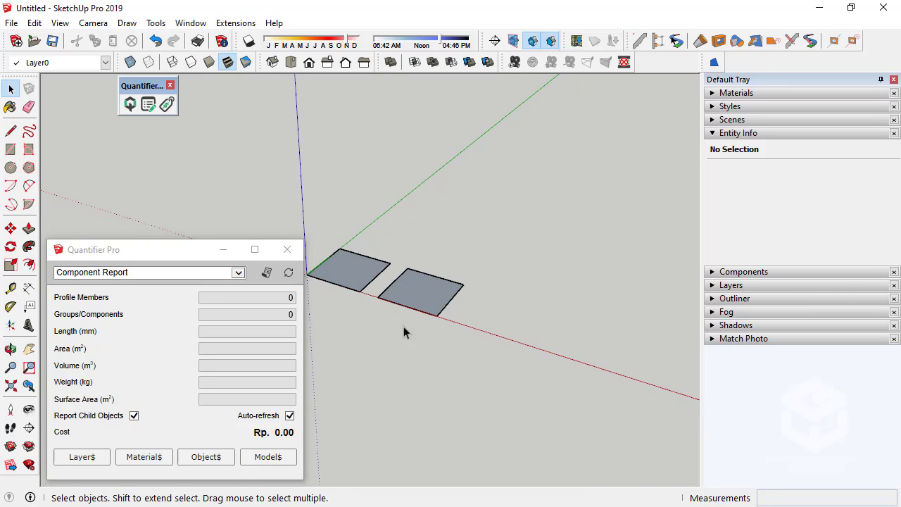
# Select the grouped square and examine its length and surface area in the component report, then deselect it.
pyautogui.click(432, 302)
pyautogui.scroll(2, 420, 336)
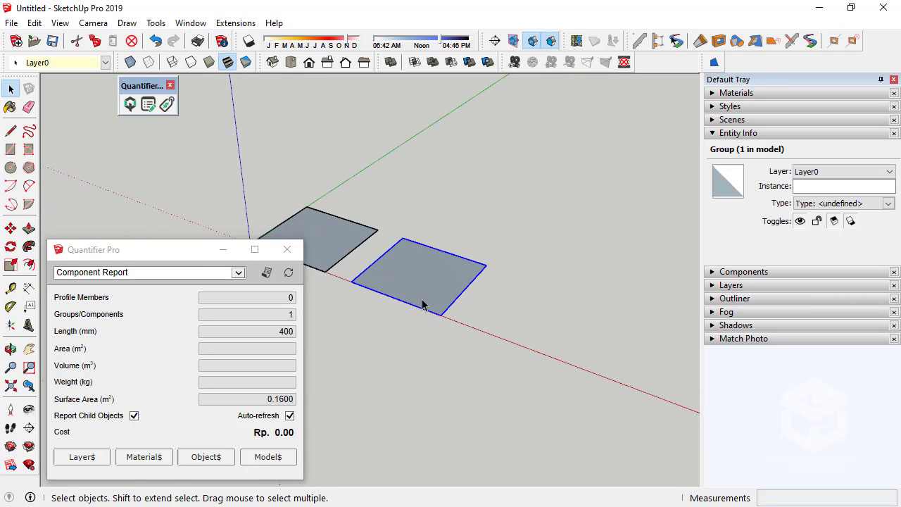
pyautogui.moveTo(423, 302); pyautogui.dragTo(444, 281, button='middle')
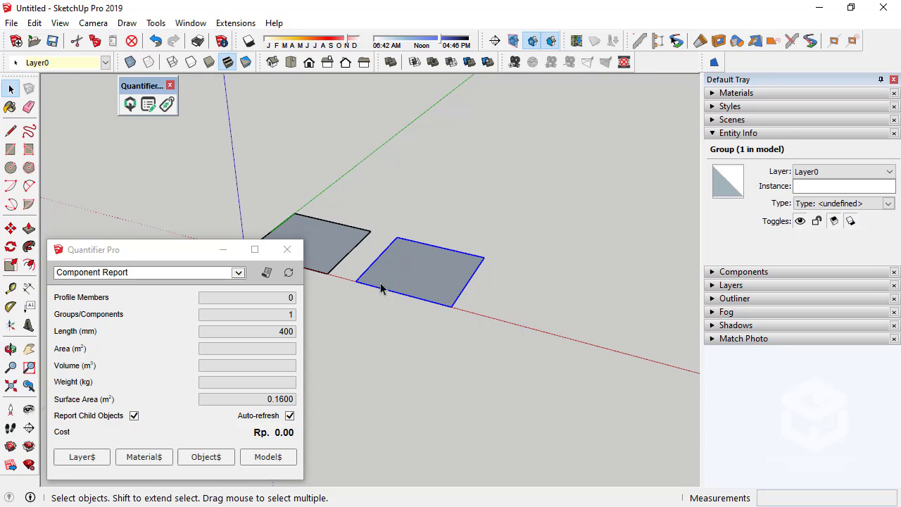
pyautogui.moveTo(131, 251); pyautogui.dragTo(138, 180)
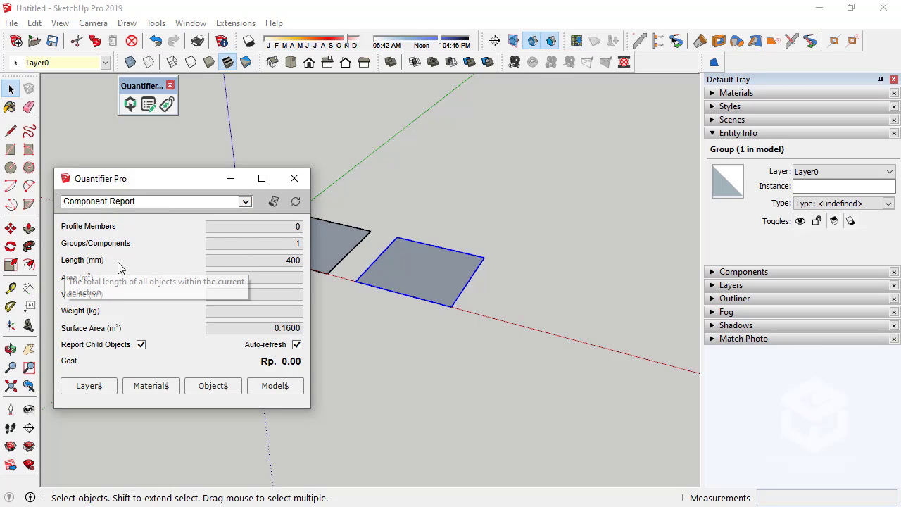
pyautogui.moveTo(280, 262); pyautogui.dragTo(311, 264)
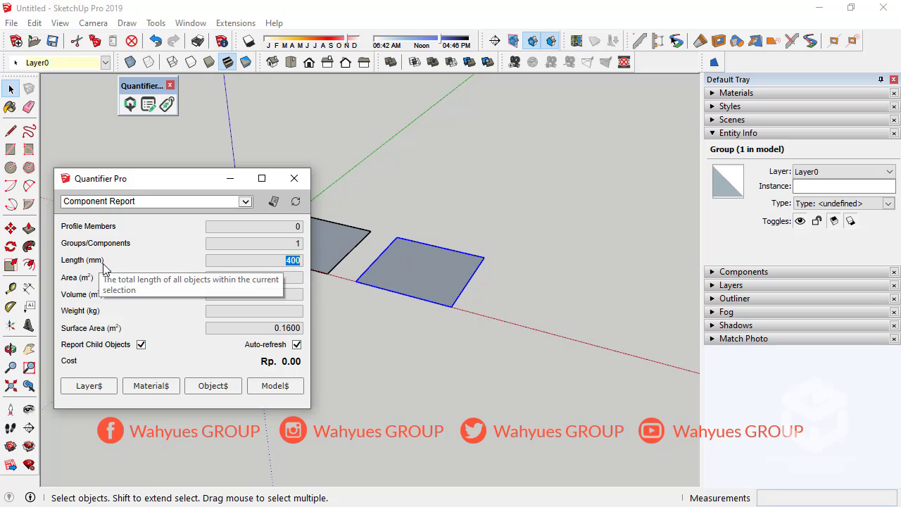
pyautogui.click(438, 221)
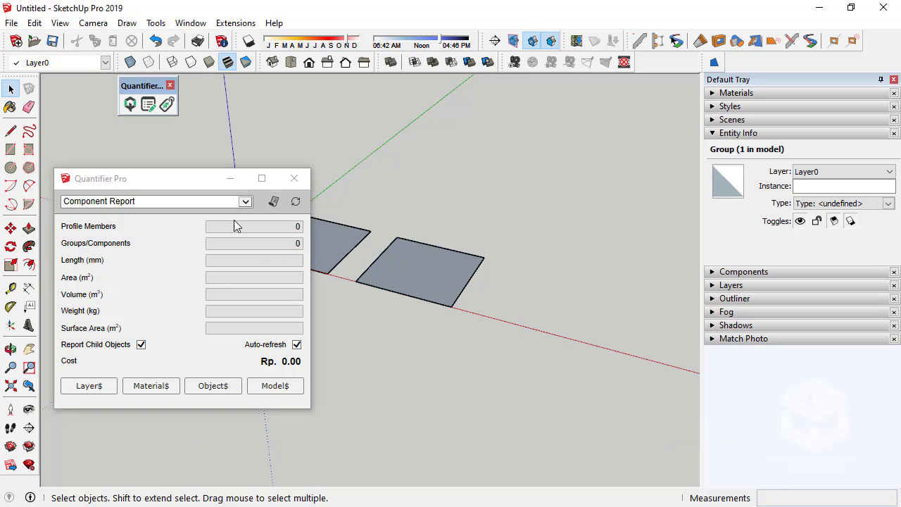
# Check the length of the grouped square's edge on the red axis with the Dimension tool without placing the dimension.
pyautogui.click(28, 288)
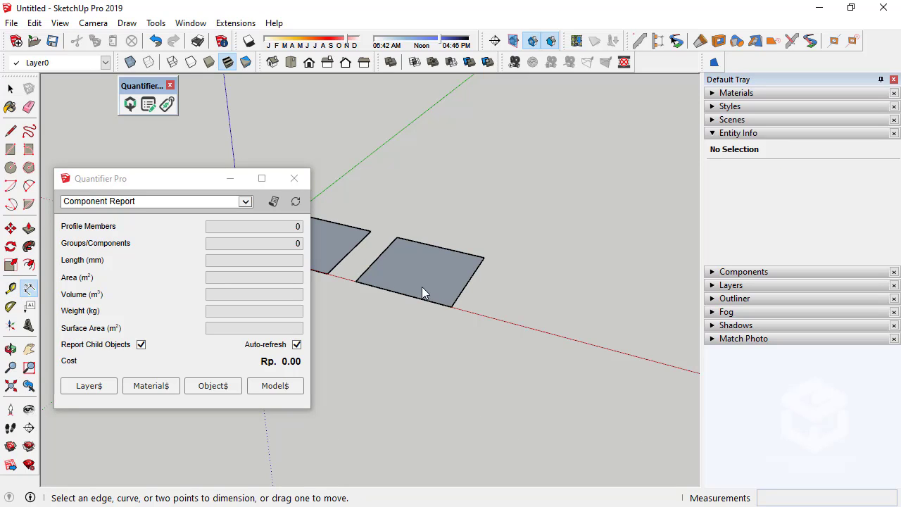
pyautogui.click(357, 280)
pyautogui.click(451, 306)
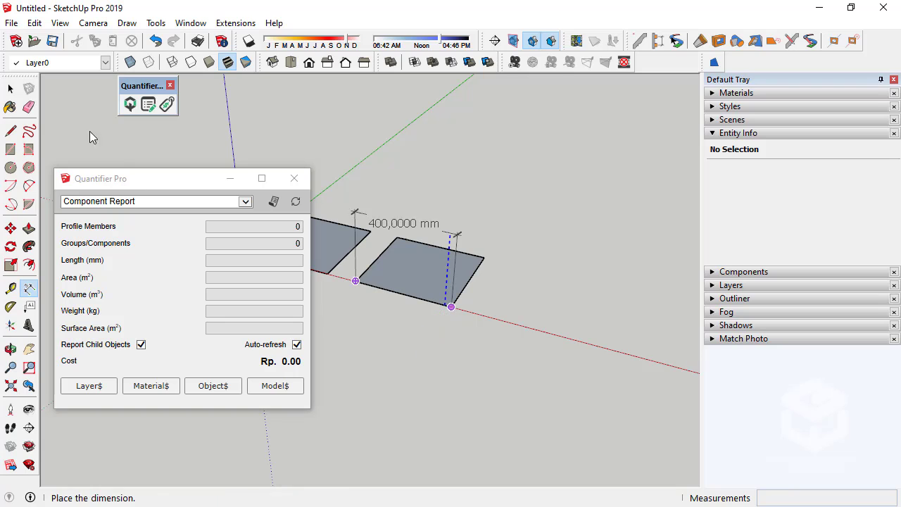
pyautogui.click(11, 88)
# Copy the grouped square along the red axis with the Move tool, leaving a gap beside the first group.
pyautogui.click(428, 276)
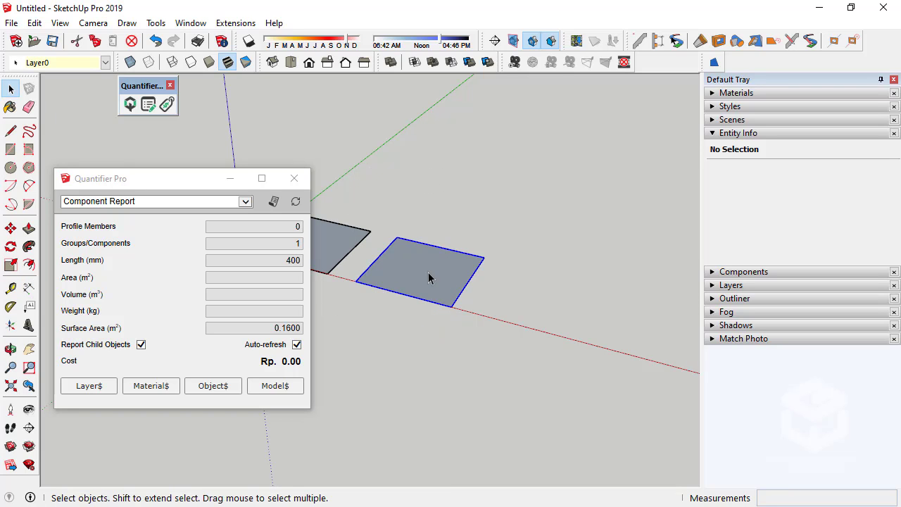
pyautogui.click(10, 229)
pyautogui.click(355, 281)
pyautogui.press('ctrl')
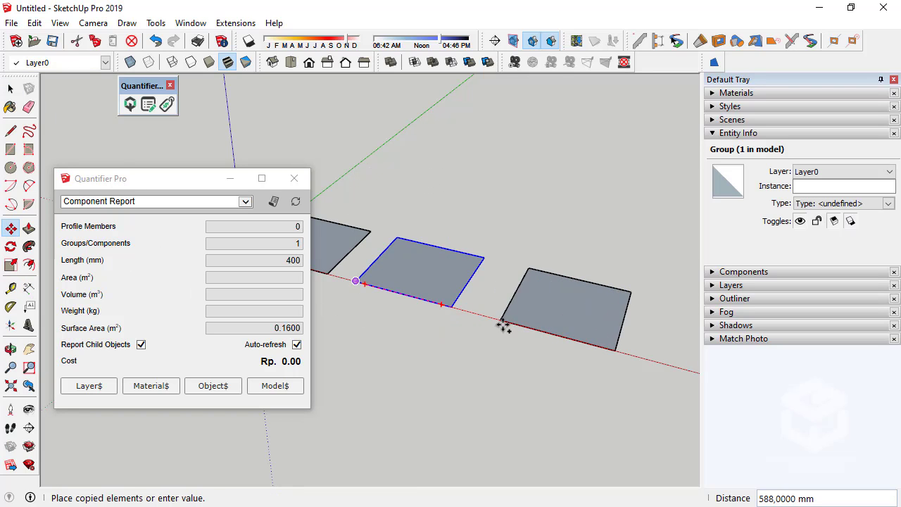
pyautogui.click(518, 325)
pyautogui.press('space')
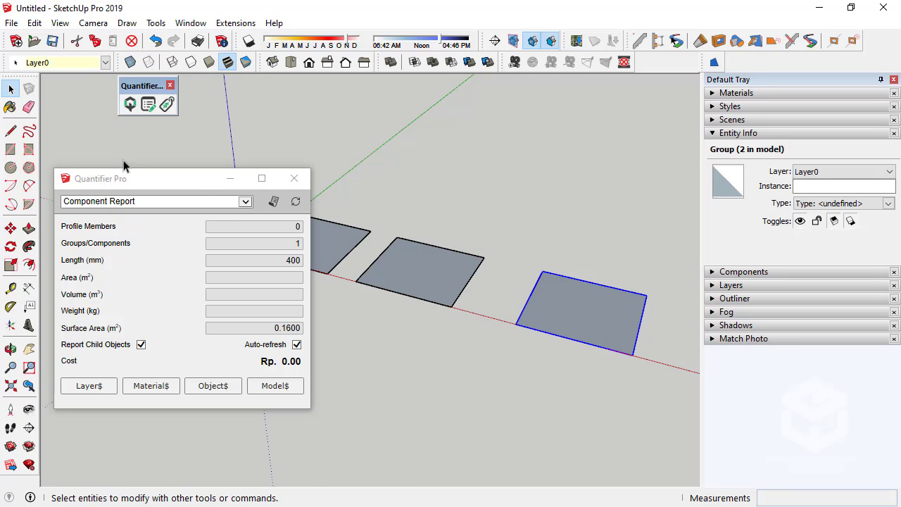
pyautogui.click(493, 320)
pyautogui.scroll(-2, 364, 263)
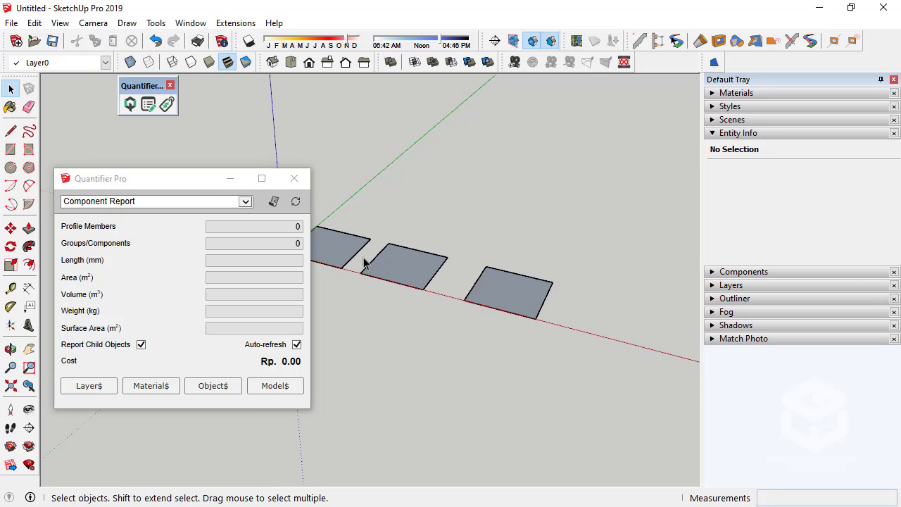
# Explode the newly copied group and select its face and edges to check that they are loose.
pyautogui.scroll(3, 460, 270)
pyautogui.click(469, 298)
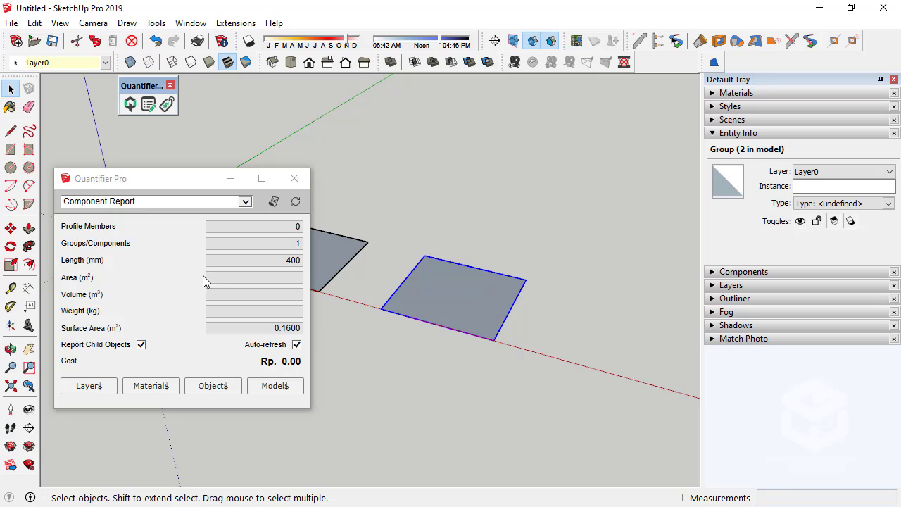
pyautogui.rightClick(485, 286)
pyautogui.click(547, 230)
pyautogui.click(418, 233)
pyautogui.scroll(-1, 418, 233)
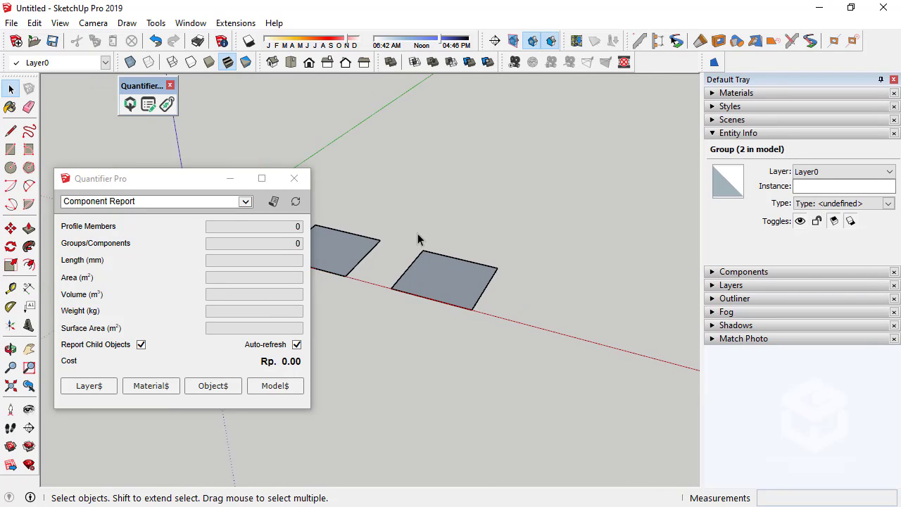
pyautogui.moveTo(379, 221); pyautogui.dragTo(584, 345)
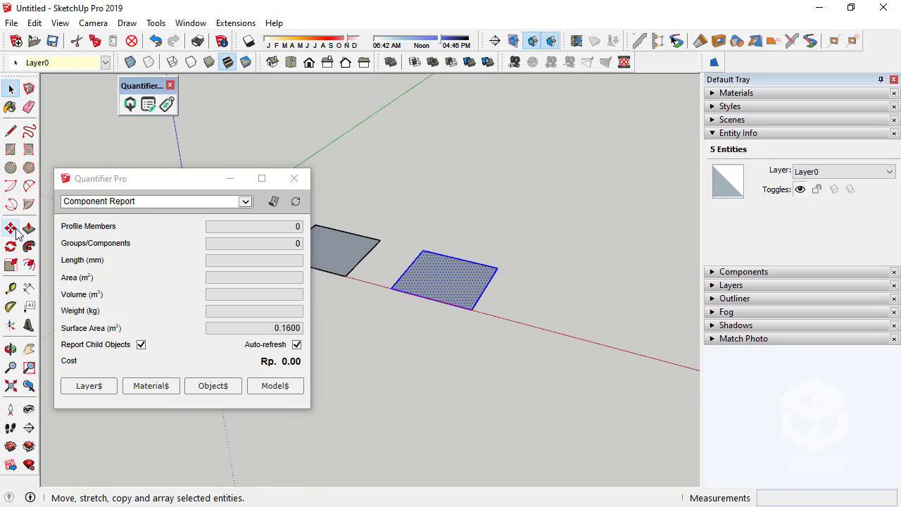
pyautogui.click(531, 291)
pyautogui.scroll(2, 467, 246)
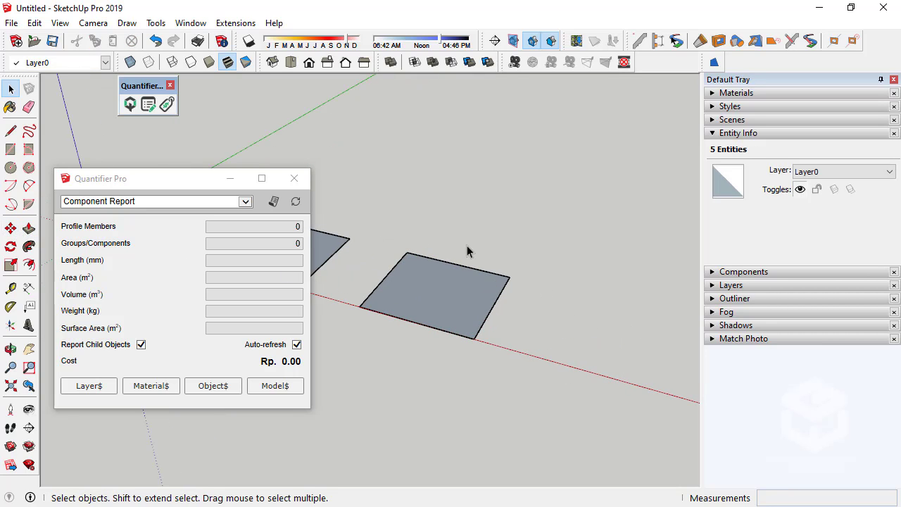
# Extrude the loose square upward by 400 mm with Push/Pull to make a cube.
pyautogui.click(28, 228)
pyautogui.moveTo(472, 307); pyautogui.dragTo(448, 212)
pyautogui.write('4')
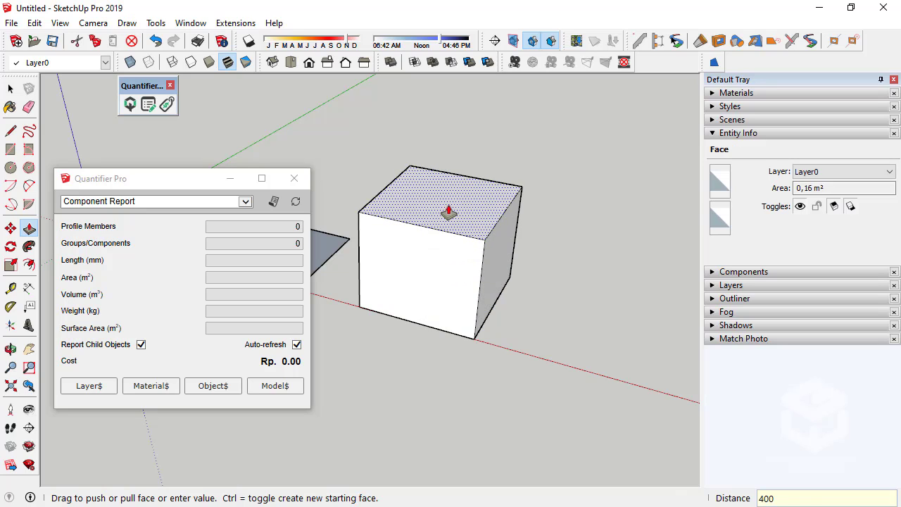
pyautogui.write('00')
pyautogui.press('Return')
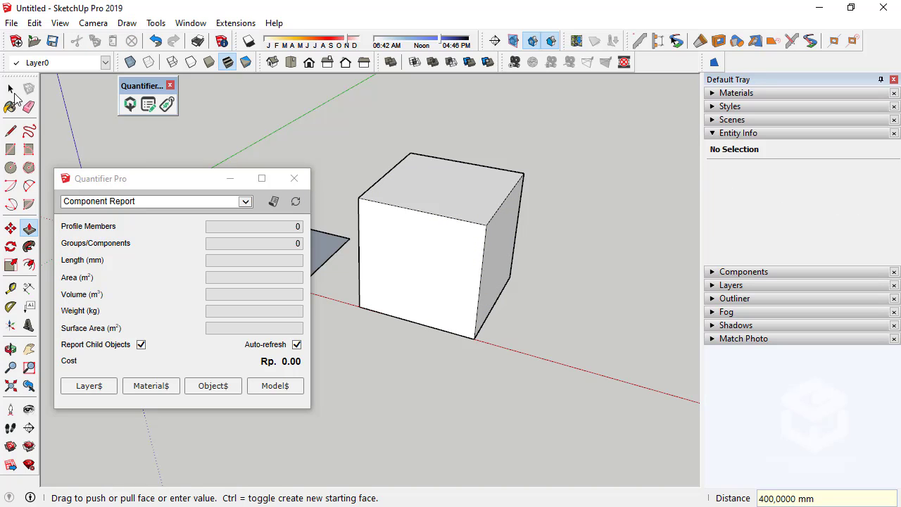
# Select all faces and edges of the loose cube and copy it along the red axis, leaving a gap beside the original.
pyautogui.click(11, 90)
pyautogui.tripleClick(481, 195)
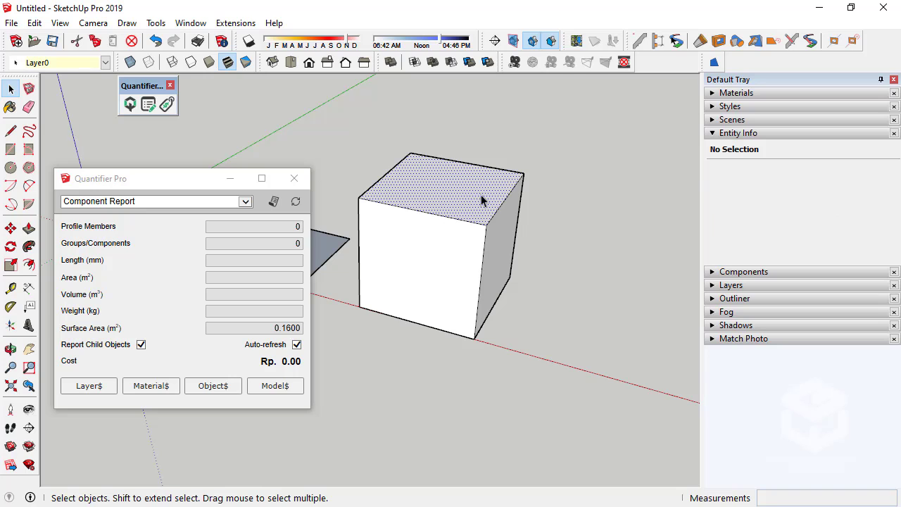
pyautogui.press('m')
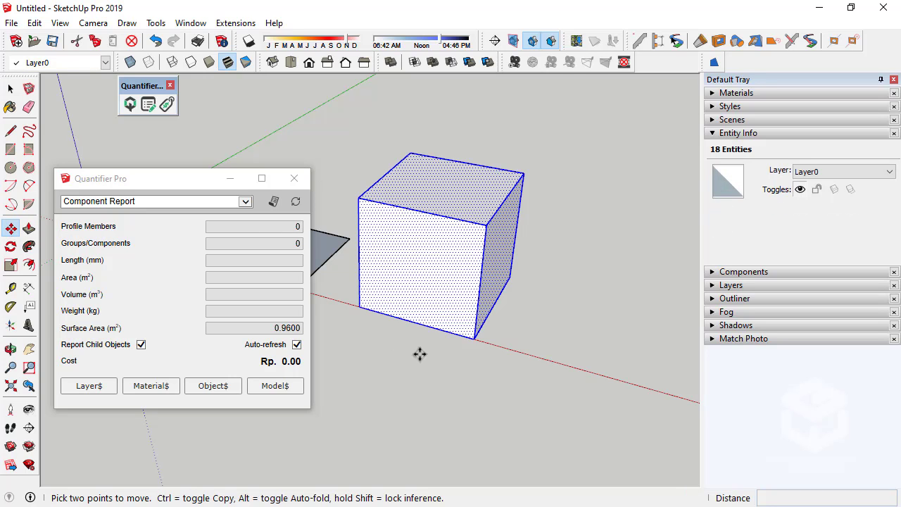
pyautogui.click(358, 308)
pyautogui.press('ctrl')
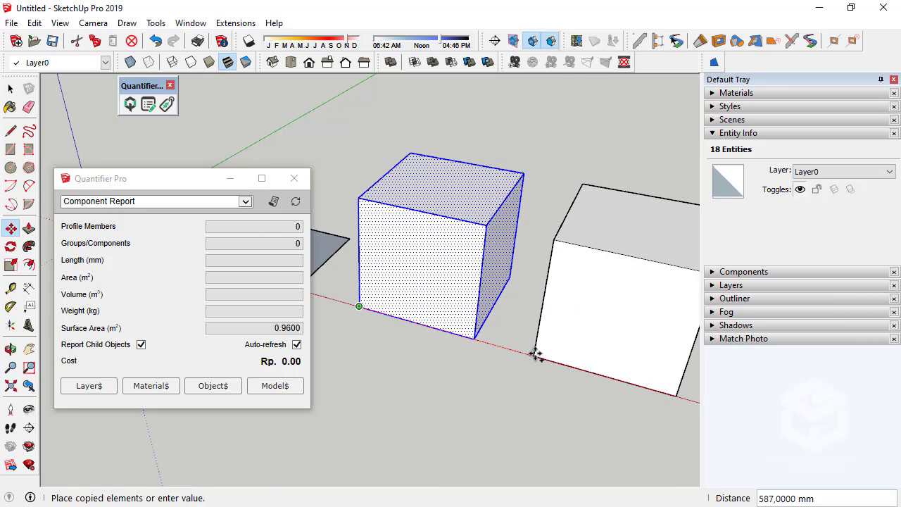
pyautogui.click(566, 368)
pyautogui.press('space')
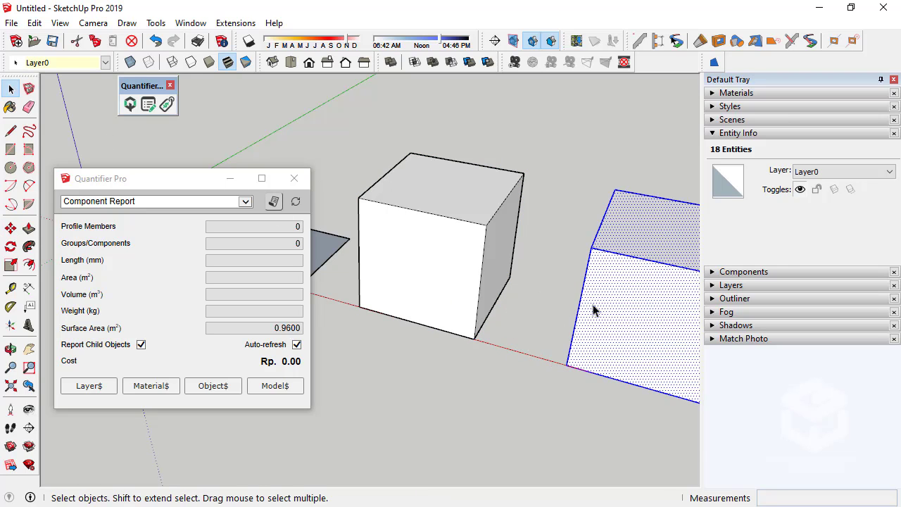
# Make the copied cube a group and deselect it.
pyautogui.rightClick(639, 308)
pyautogui.click(705, 225)
pyautogui.click(551, 172)
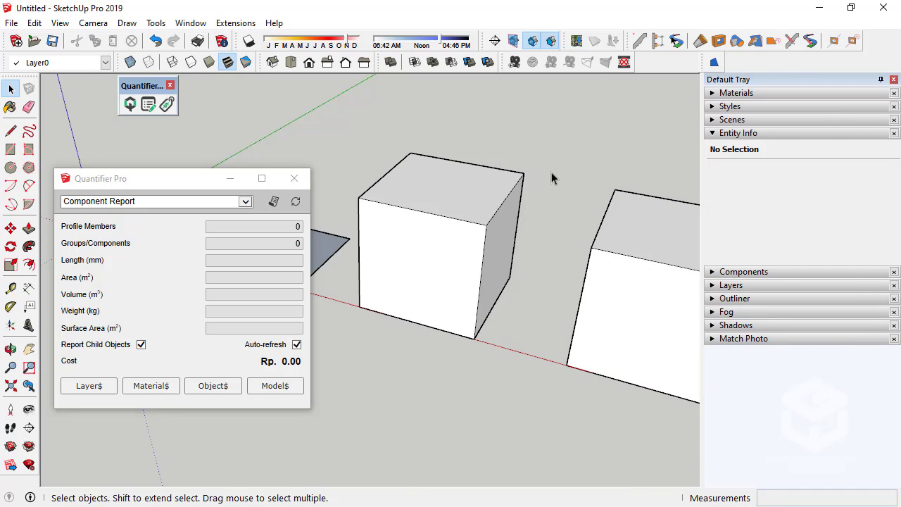
pyautogui.moveTo(542, 164); pyautogui.dragTo(438, 232, button='middle')
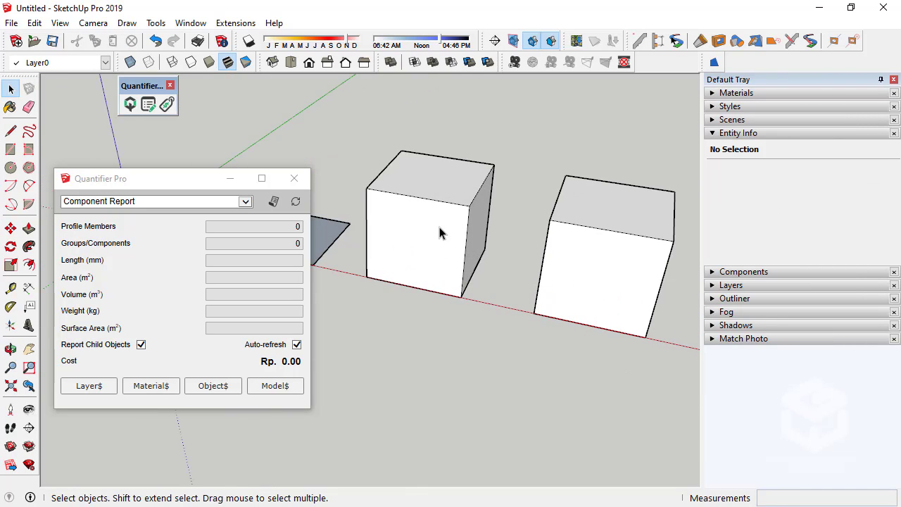
# Select the loose cube and the grouped cube in turn and compare their values in Entity Info and the component report.
pyautogui.click(439, 231)
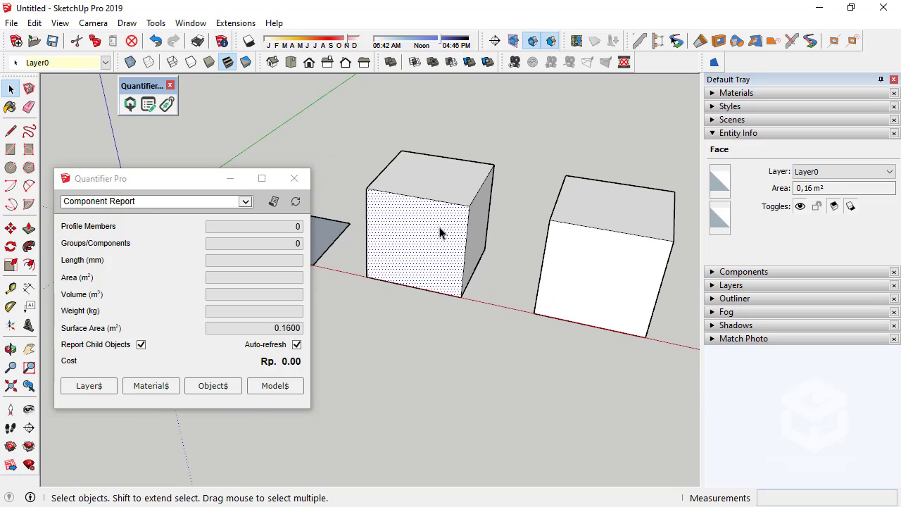
pyautogui.click(483, 226)
pyautogui.moveTo(410, 269); pyautogui.dragTo(387, 188, button='middle')
pyautogui.moveTo(340, 113); pyautogui.dragTo(521, 351)
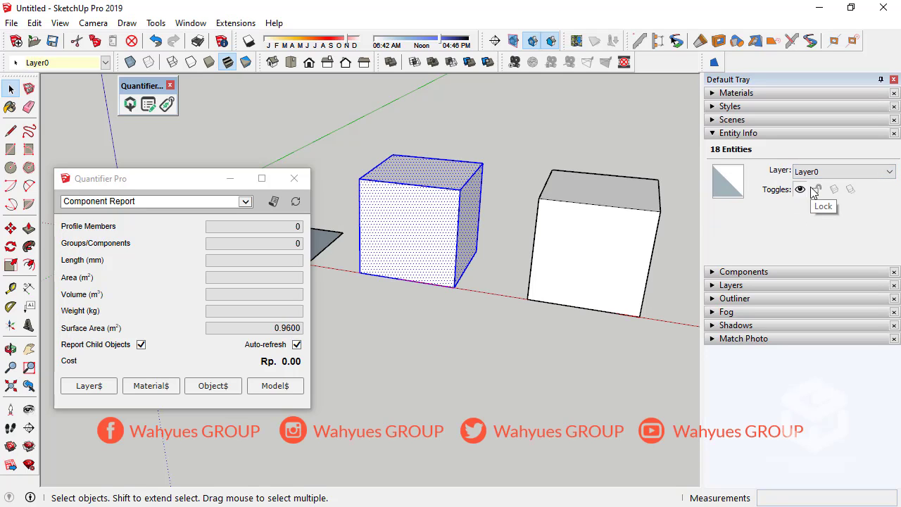
pyautogui.click(598, 239)
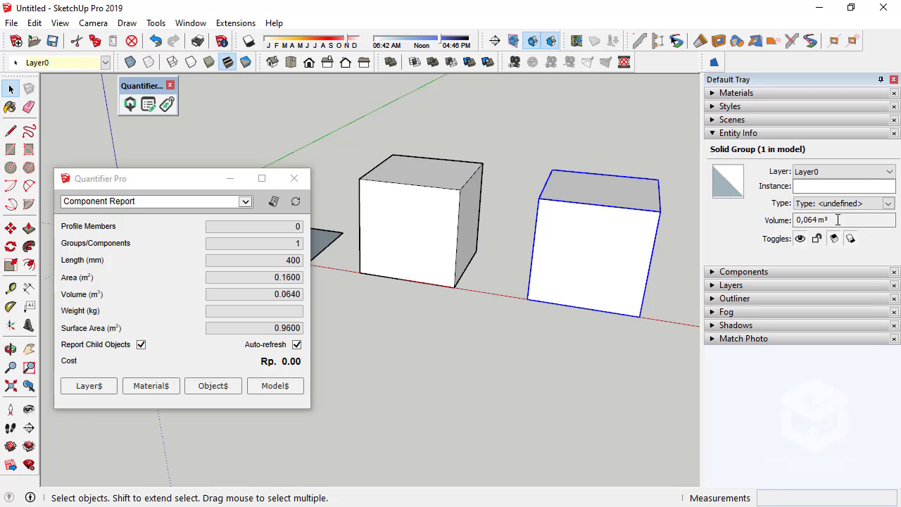
pyautogui.moveTo(106, 335)
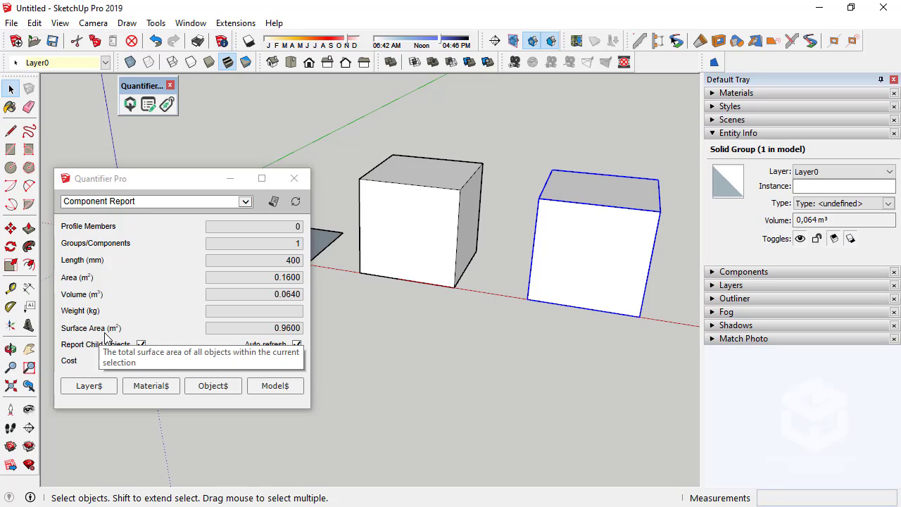
# Recheck the reported values for one face of the loose cube, the grouped cube and the whole loose cube, and clear the selection.
pyautogui.click(440, 264)
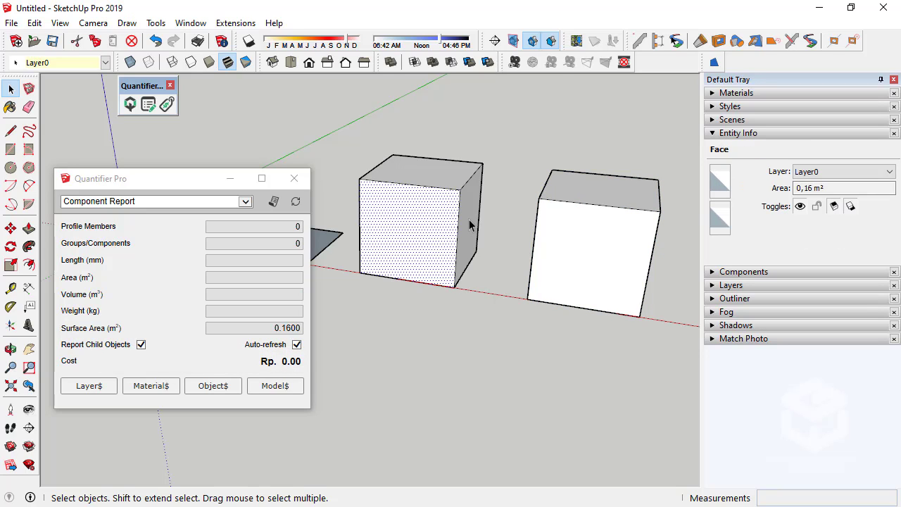
pyautogui.click(442, 336)
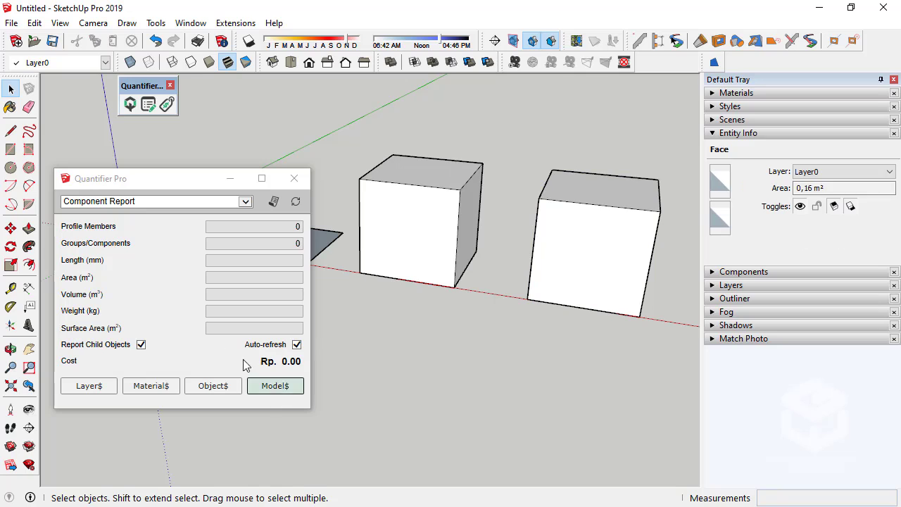
pyautogui.click(565, 256)
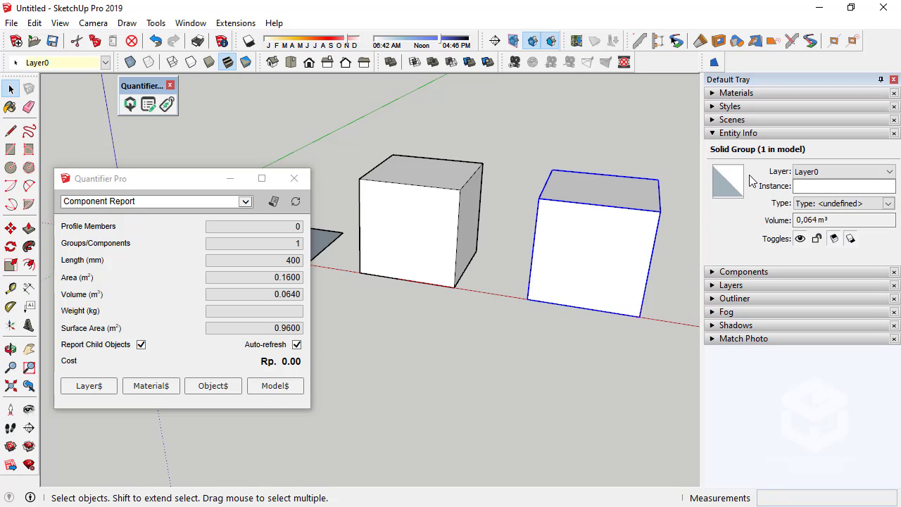
pyautogui.moveTo(415, 222); pyautogui.dragTo(383, 218, button='middle')
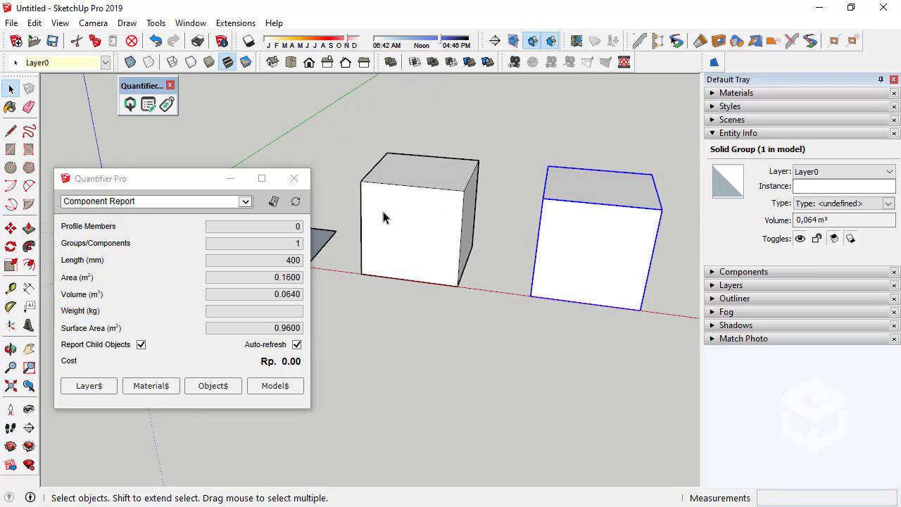
pyautogui.moveTo(354, 136); pyautogui.dragTo(501, 326)
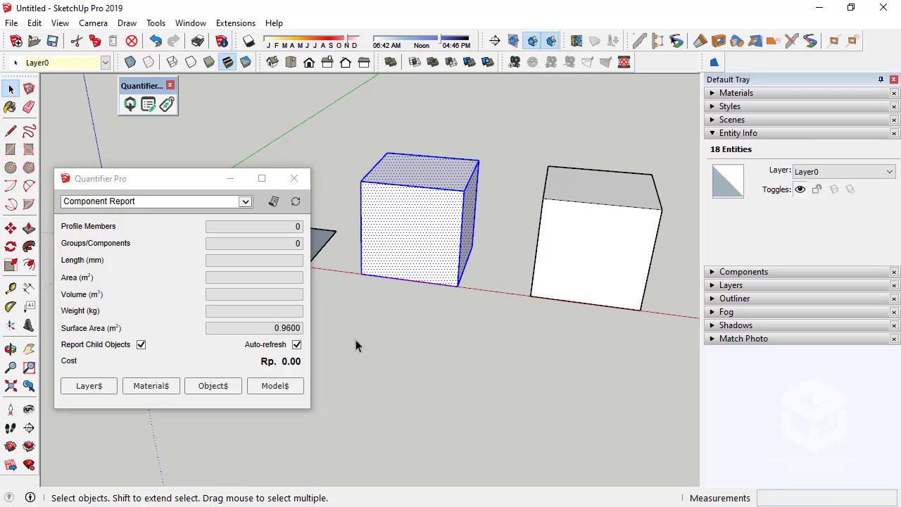
pyautogui.click(432, 328)
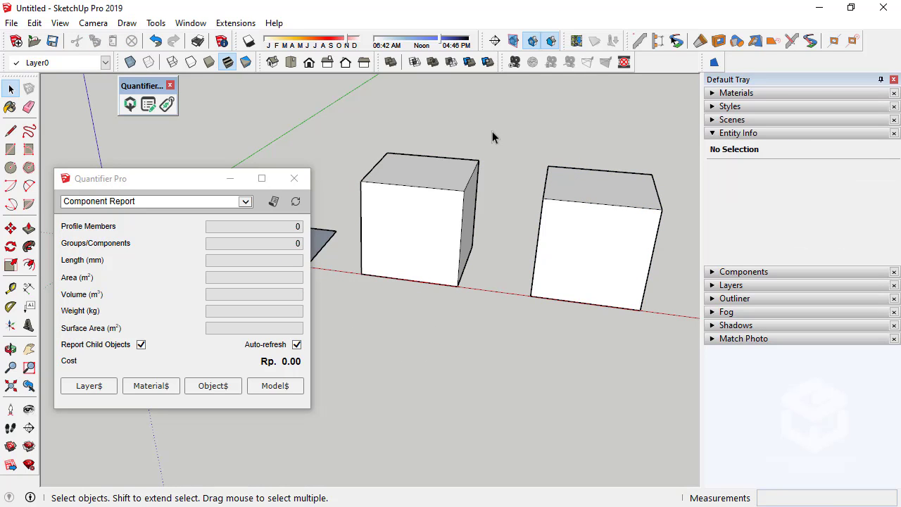
# Add the loose cube's six faces to the selection one by one, compare the total area in both reports, and clear the selection.
pyautogui.click(389, 235)
pyautogui.keyDown('ctrl'); pyautogui.click(468, 229); pyautogui.keyUp('ctrl')
pyautogui.moveTo(392, 236); pyautogui.dragTo(768, 363, button='middle')
pyautogui.keyDown('ctrl'); pyautogui.click(370, 226); pyautogui.keyUp('ctrl')
pyautogui.moveTo(415, 310); pyautogui.dragTo(503, 324, button='middle')
pyautogui.scroll(-3, 376, 329)
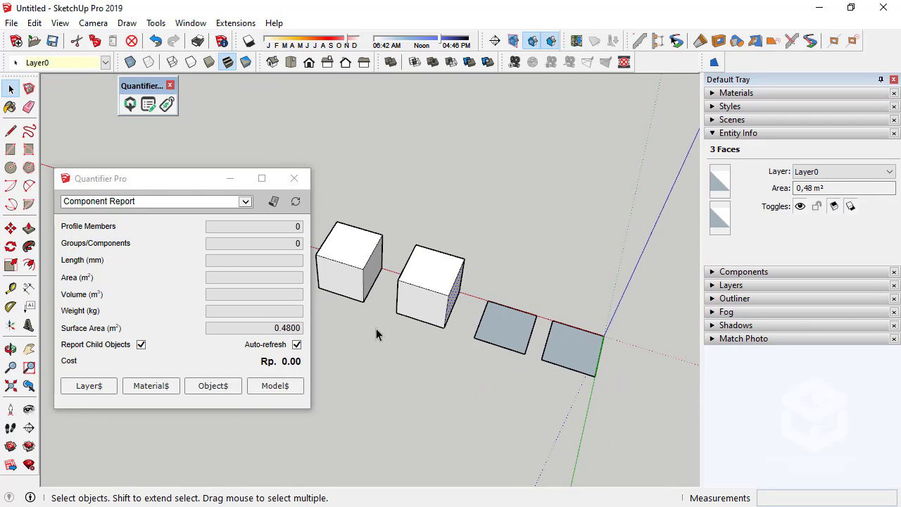
pyautogui.keyDown('ctrl'); pyautogui.click(415, 305); pyautogui.keyUp('ctrl')
pyautogui.moveTo(415, 305); pyautogui.dragTo(442, 266, button='middle')
pyautogui.scroll(3, 442, 267)
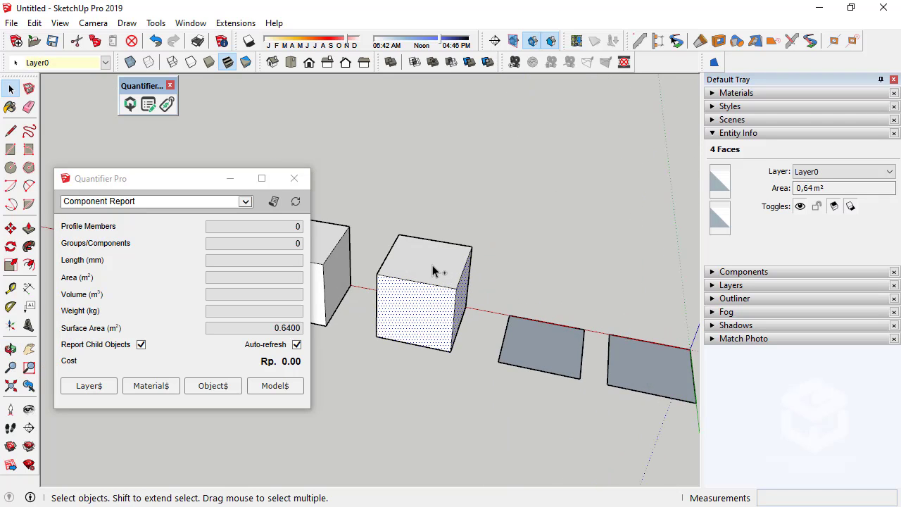
pyautogui.keyDown('ctrl'); pyautogui.click(432, 265); pyautogui.keyUp('ctrl')
pyautogui.moveTo(420, 324); pyautogui.dragTo(454, 293, button='middle')
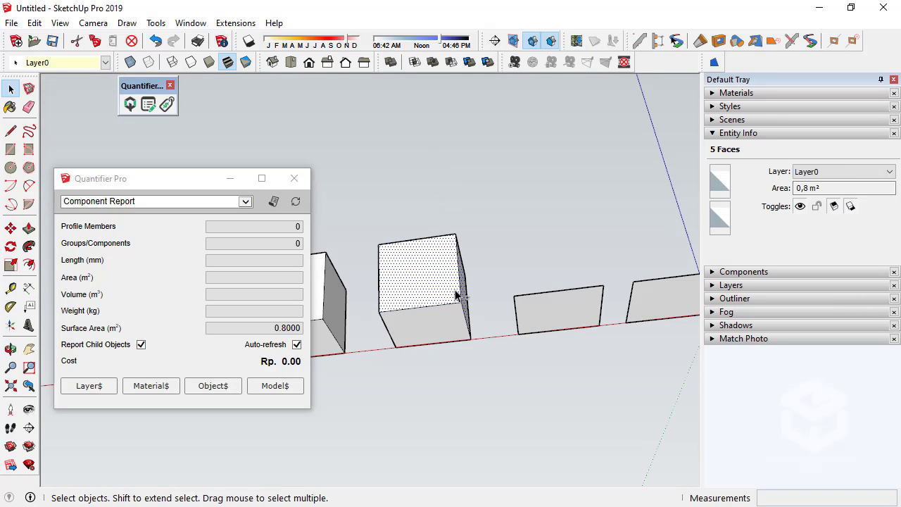
pyautogui.keyDown('ctrl'); pyautogui.click(437, 334); pyautogui.keyUp('ctrl')
pyautogui.moveTo(438, 334); pyautogui.dragTo(479, 274, button='middle')
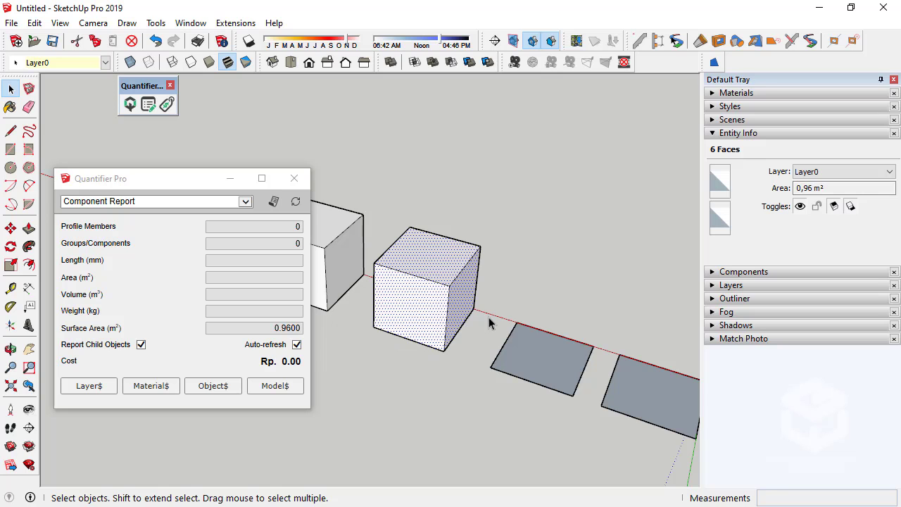
pyautogui.moveTo(483, 317); pyautogui.dragTo(459, 231, button='middle')
pyautogui.scroll(6, 432, 253)
pyautogui.scroll(-3, 474, 261)
pyautogui.scroll(4, 460, 230)
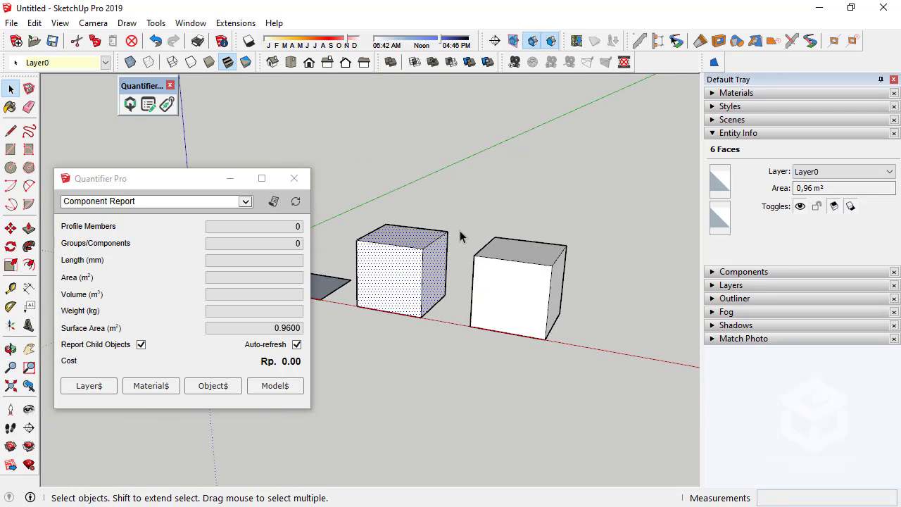
pyautogui.moveTo(417, 263); pyautogui.dragTo(493, 265, button='middle')
pyautogui.click(432, 210)
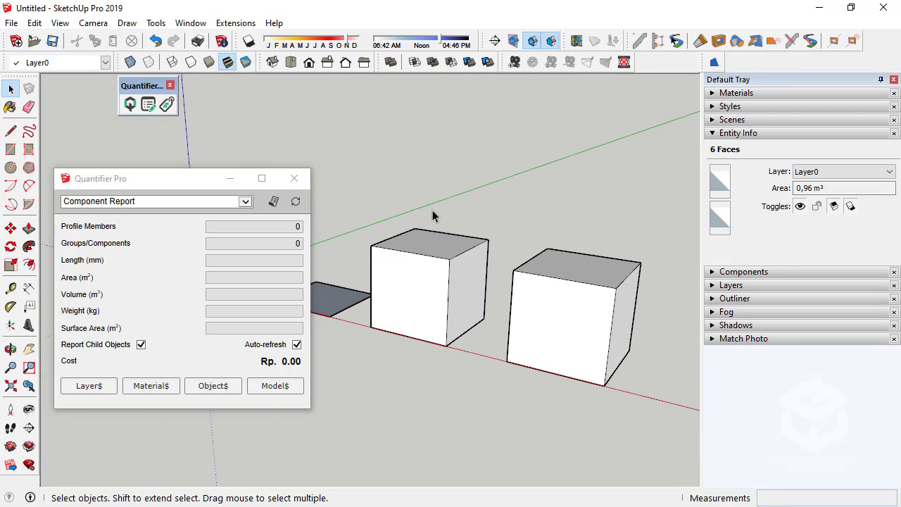
# Examine the model's length, area and volume units and the length display precision in Model Info, and close the dialog.
pyautogui.click(220, 22)
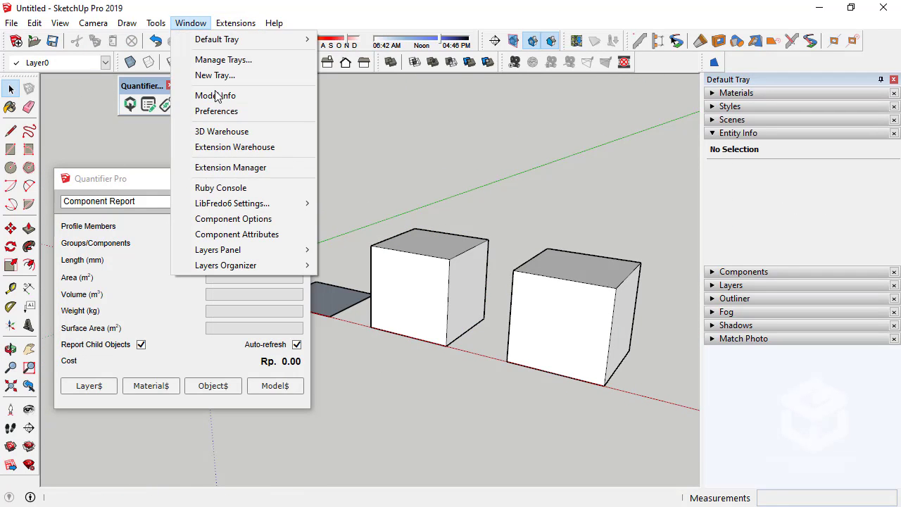
pyautogui.click(211, 92)
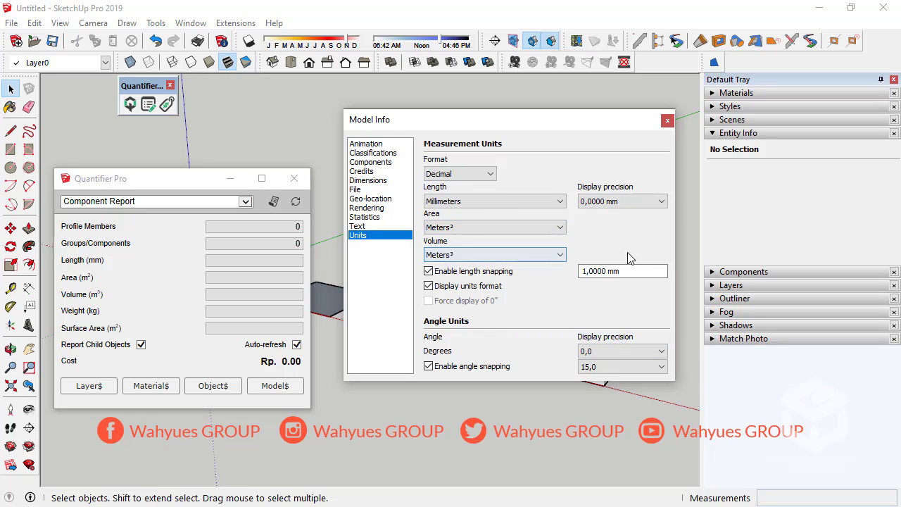
pyautogui.click(608, 202)
pyautogui.click(609, 202)
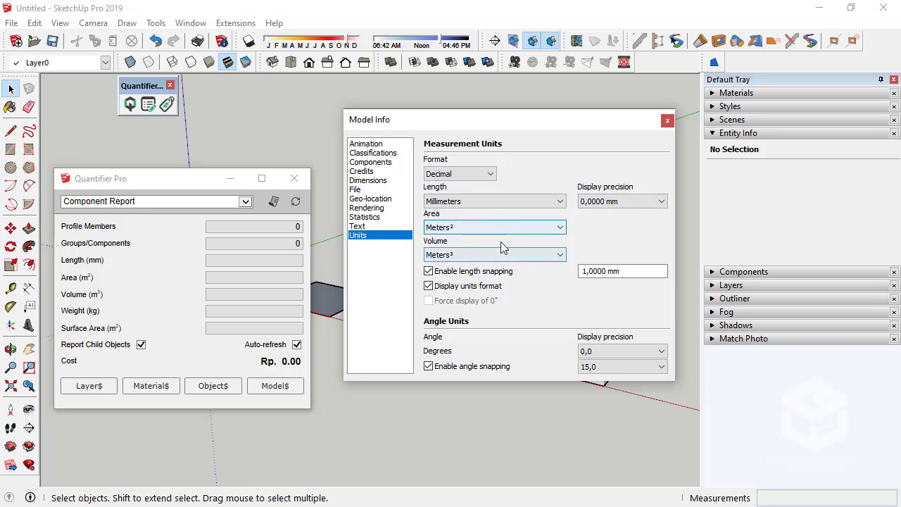
pyautogui.click(667, 120)
# Select the grouped cube, compare its volume in Entity Info with the component report, and deselect it.
pyautogui.moveTo(670, 127); pyautogui.dragTo(483, 205, button='middle')
pyautogui.click(470, 286)
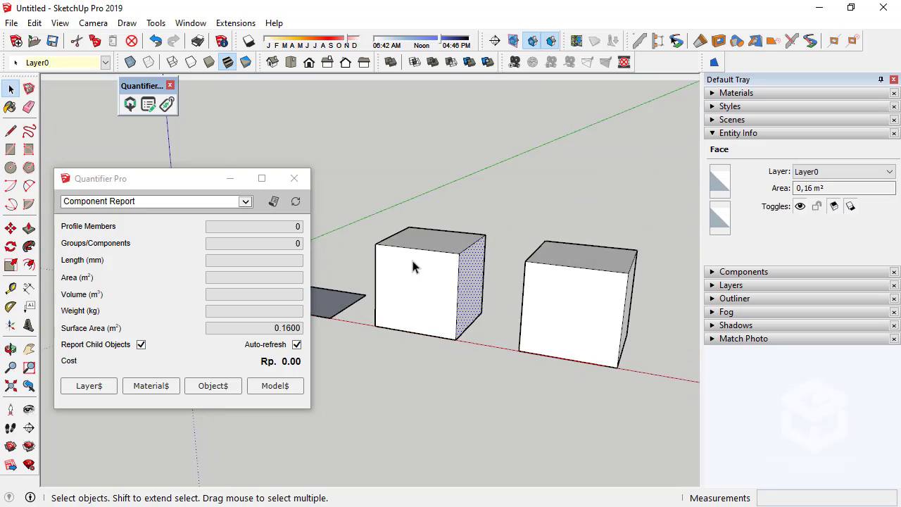
pyautogui.moveTo(414, 266)
pyautogui.mouseDown(button='middle')
pyautogui.moveTo(455, 275)
pyautogui.moveTo(416, 283)
pyautogui.mouseUp(button='middle')
pyautogui.click(554, 316)
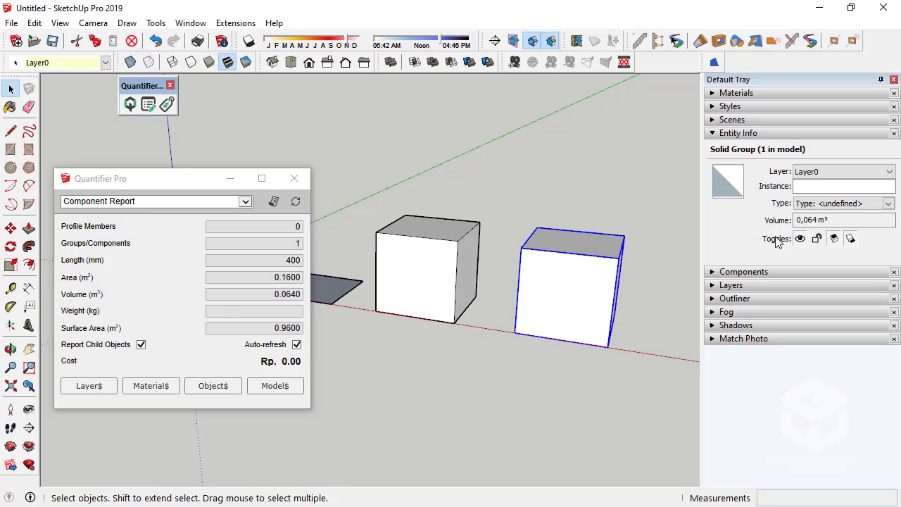
pyautogui.doubleClick(282, 293)
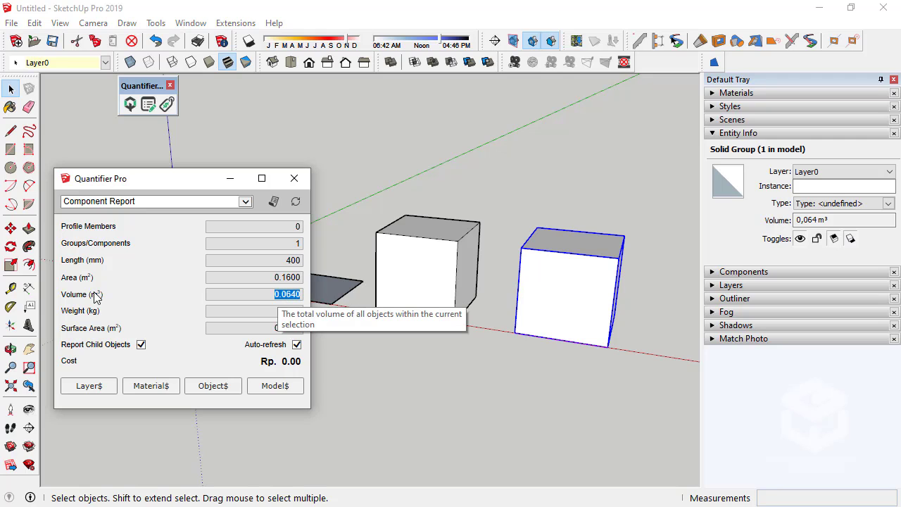
pyautogui.click(523, 190)
pyautogui.scroll(-5, 430, 268)
pyautogui.moveTo(430, 268); pyautogui.dragTo(474, 295, button='middle')
pyautogui.scroll(10, 474, 294)
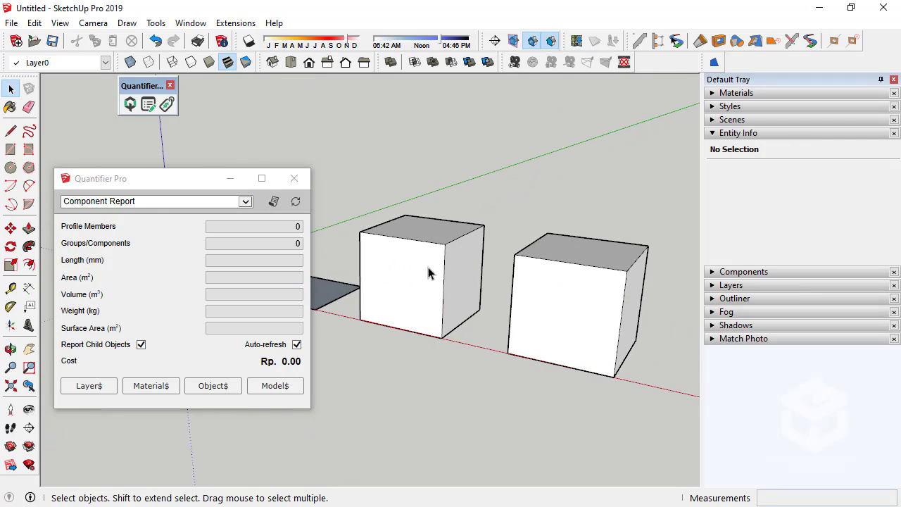
pyautogui.moveTo(567, 247); pyautogui.dragTo(488, 215, button='middle')
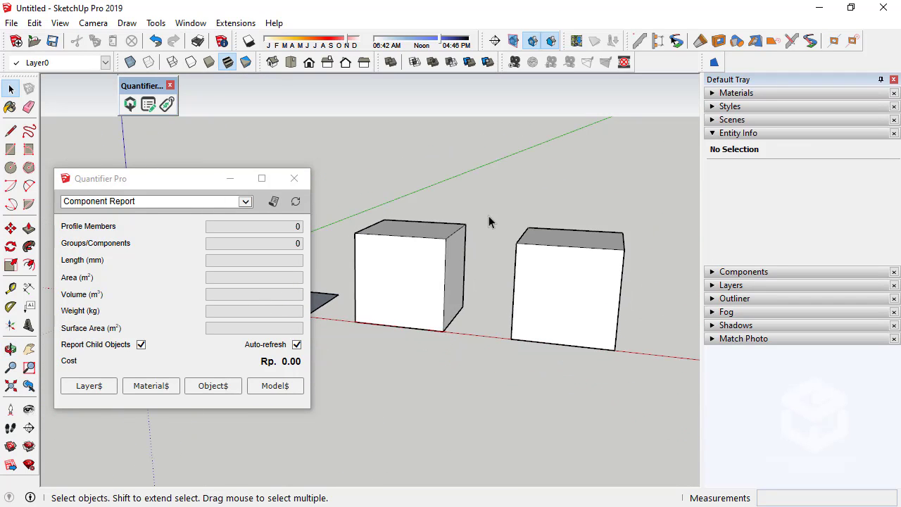
pyautogui.scroll(-3, 488, 215)
pyautogui.moveTo(429, 274); pyautogui.dragTo(422, 247, button='middle')
pyautogui.scroll(5, 422, 247)
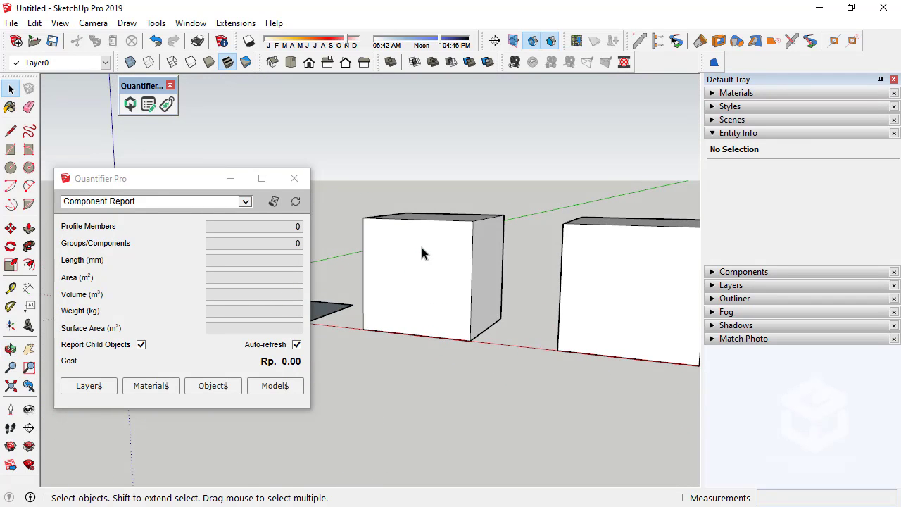
pyautogui.scroll(-5, 421, 253)
pyautogui.moveTo(488, 246); pyautogui.dragTo(509, 364, button='middle')
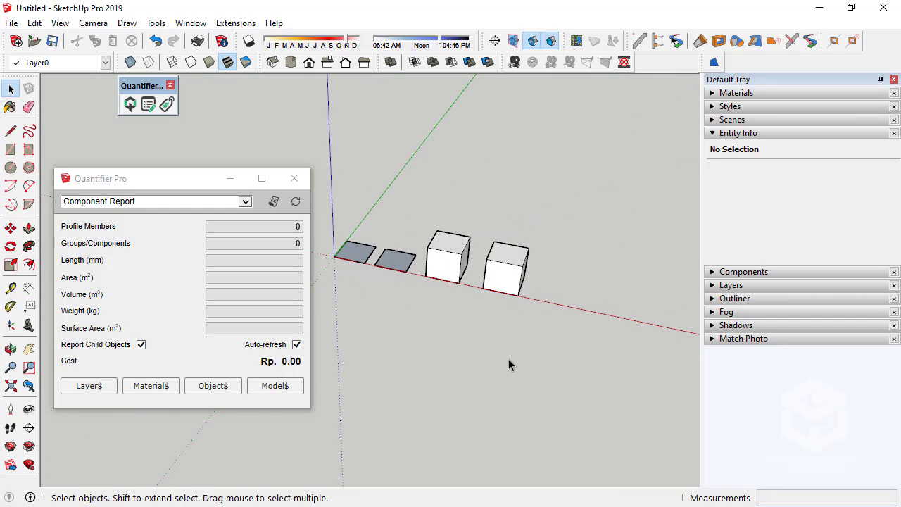
pyautogui.scroll(2, 444, 239)
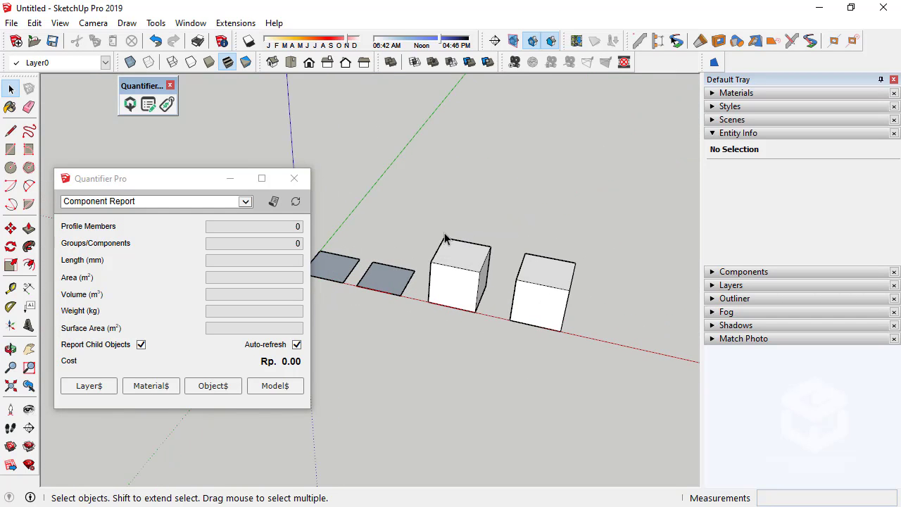
# Copy the grouped cube about 717 mm along the red axis and clear the selection.
pyautogui.click(555, 291)
pyautogui.scroll(-2, 348, 175)
pyautogui.press('m')
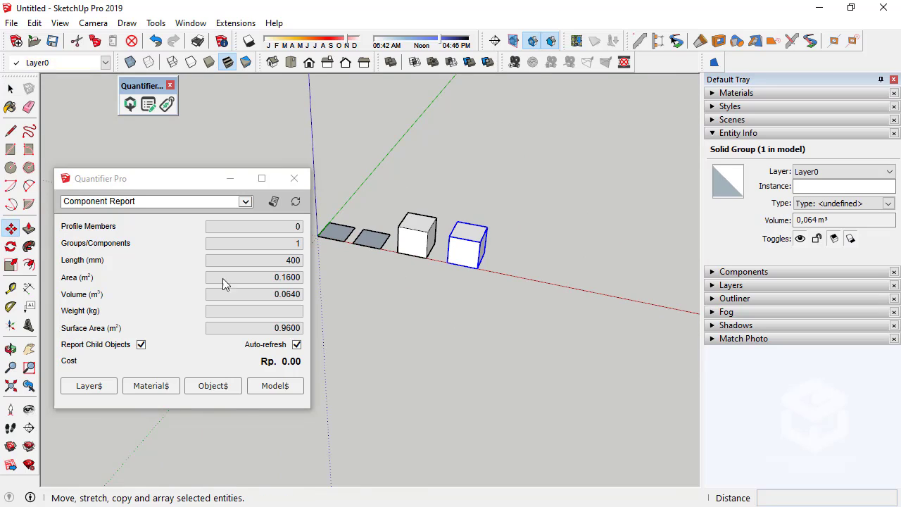
pyautogui.click(467, 255)
pyautogui.press('ctrl')
pyautogui.click(520, 268)
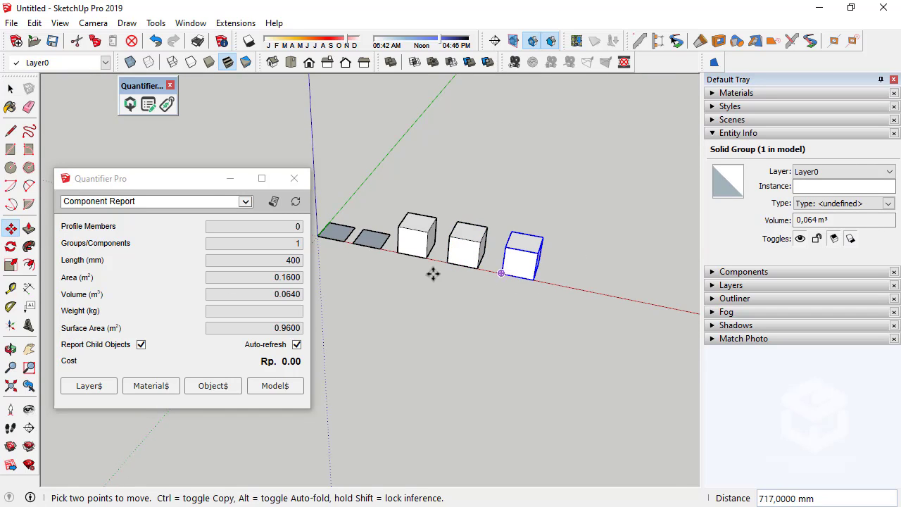
pyautogui.click(10, 88)
pyautogui.click(456, 143)
pyautogui.scroll(2, 604, 307)
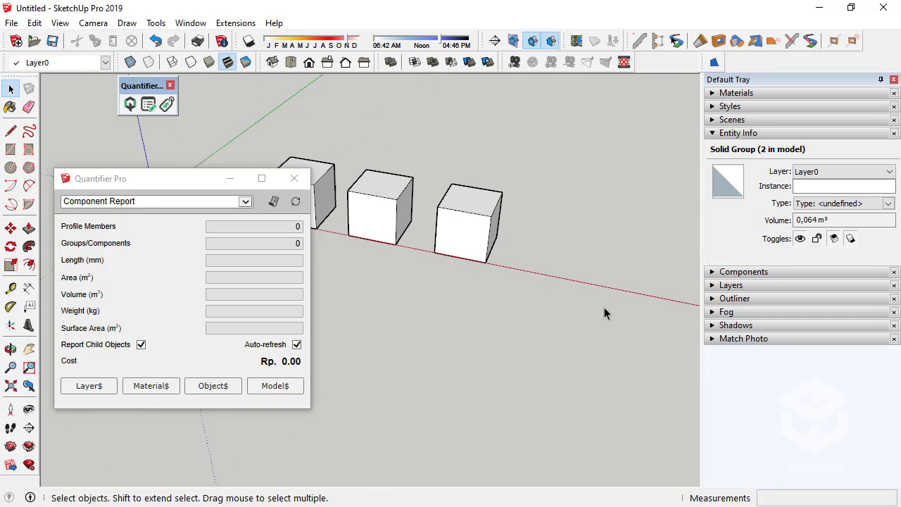
pyautogui.scroll(3, 507, 226)
# Display the s4u-Paint tools and place them over the drawing area beside the tray.
pyautogui.rightClick(754, 62)
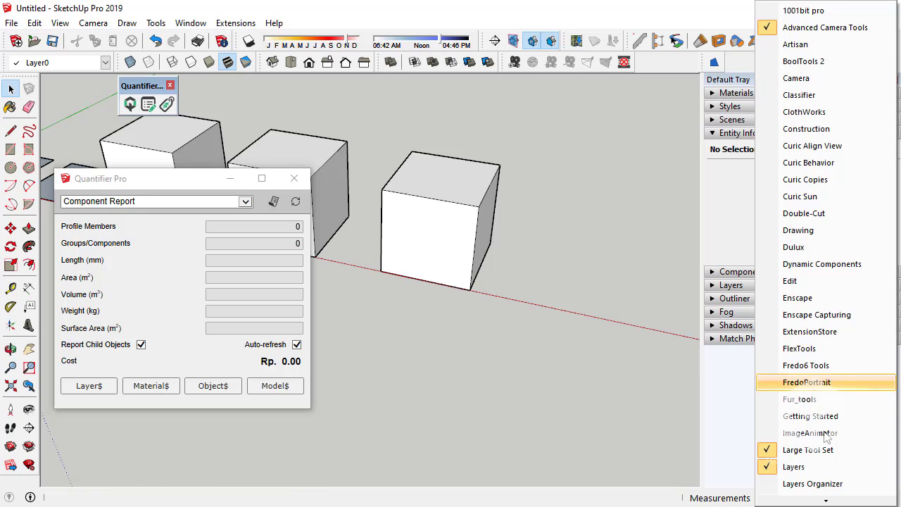
pyautogui.scroll(-9, 836, 427)
pyautogui.scroll(-2, 835, 427)
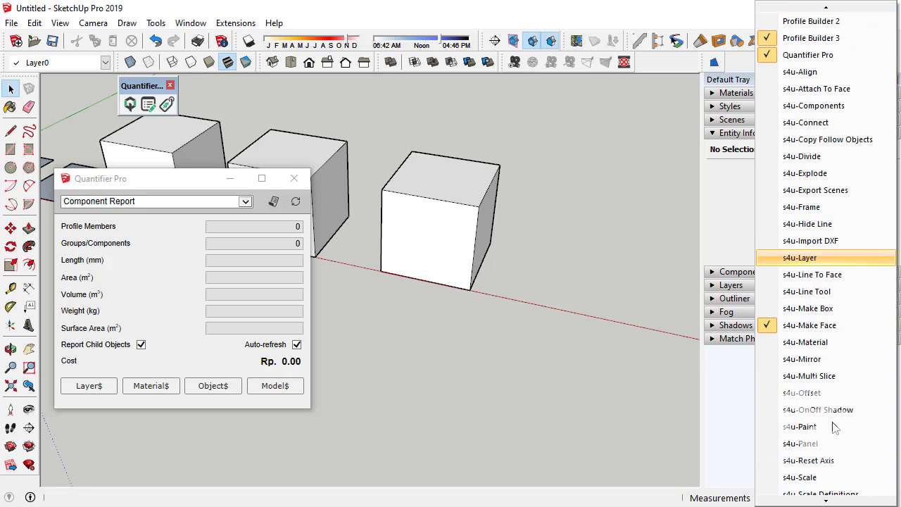
pyautogui.click(817, 428)
pyautogui.moveTo(155, 34)
pyautogui.mouseDown()
pyautogui.moveTo(348, 84)
pyautogui.moveTo(629, 94)
pyautogui.mouseUp()
# Replace the Entity Info display with the Colors material library and pick the bright green Color F05 for painting.
pyautogui.moveTo(432, 231)
pyautogui.mouseDown(button='middle')
pyautogui.moveTo(483, 191)
pyautogui.moveTo(458, 199)
pyautogui.moveTo(436, 176)
pyautogui.mouseUp(button='middle')
pyautogui.moveTo(533, 246); pyautogui.dragTo(775, 150, button='middle')
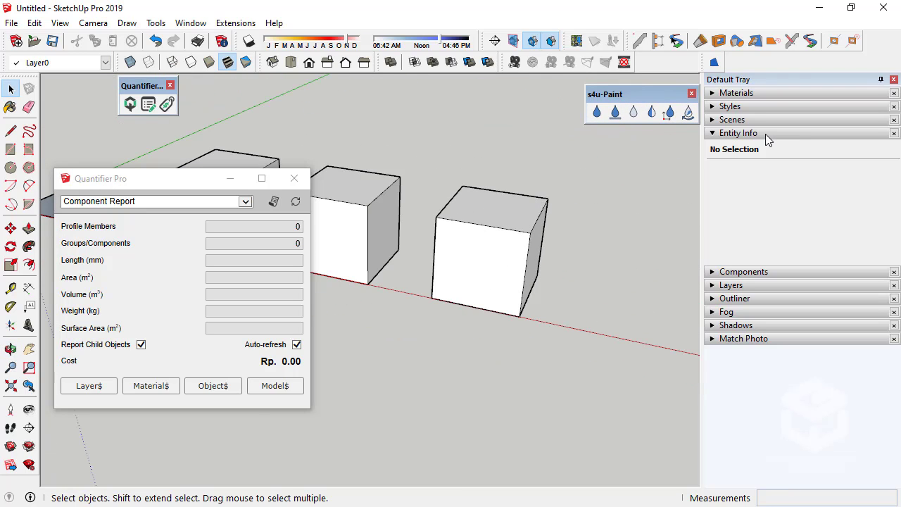
pyautogui.click(766, 133)
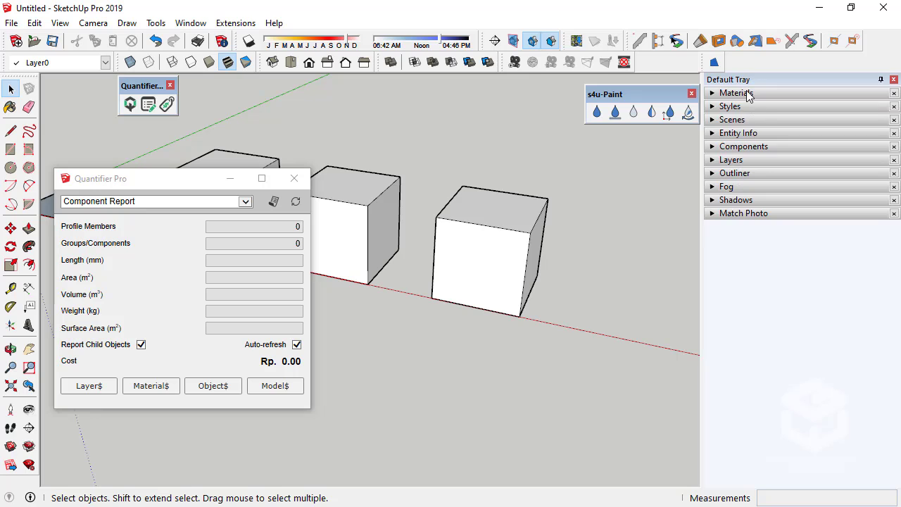
pyautogui.click(748, 96)
pyautogui.click(850, 183)
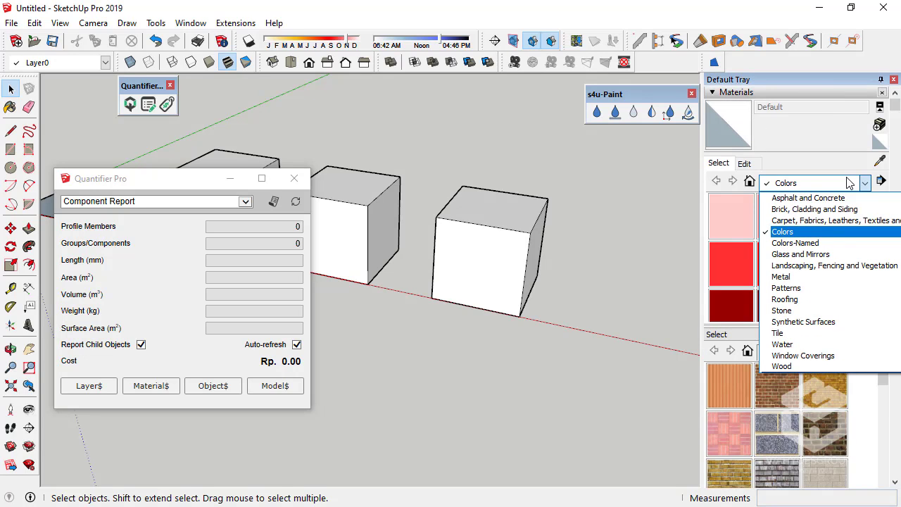
pyautogui.scroll(1, 845, 331)
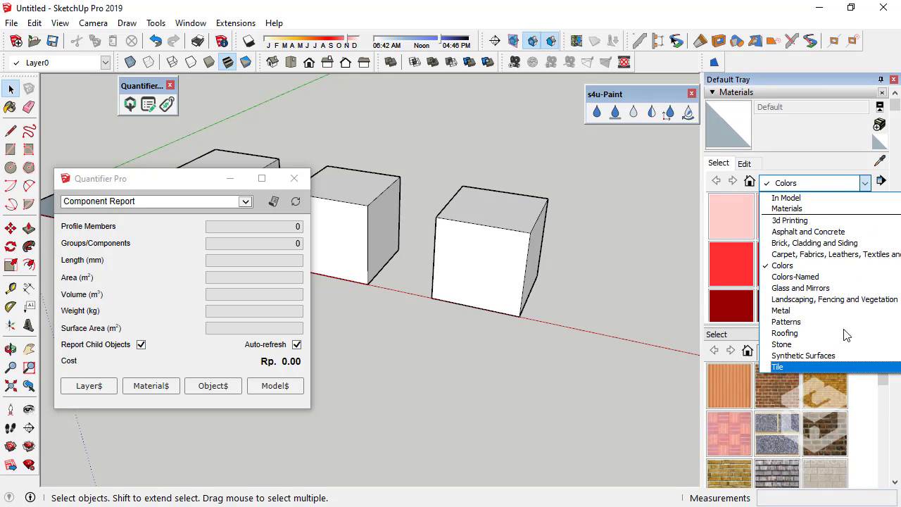
pyautogui.click(802, 265)
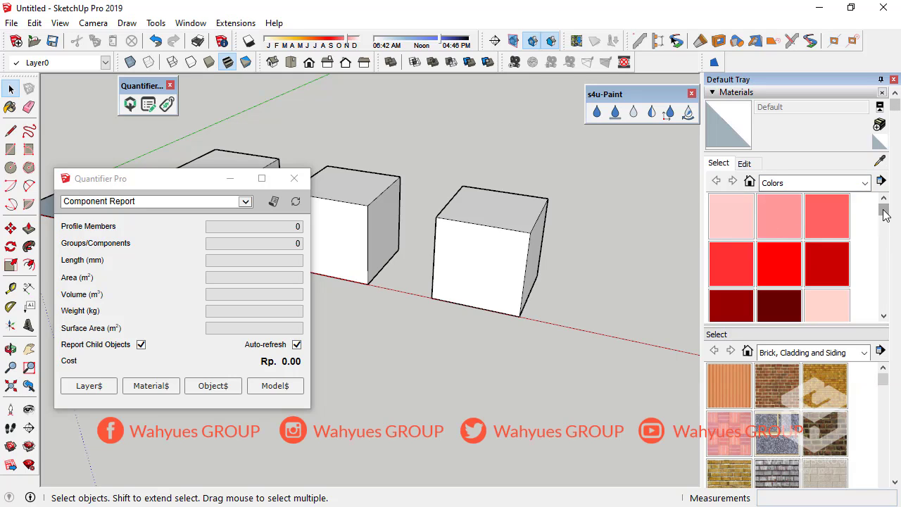
pyautogui.moveTo(885, 215)
pyautogui.mouseDown()
pyautogui.moveTo(888, 253)
pyautogui.moveTo(885, 244)
pyautogui.mouseUp()
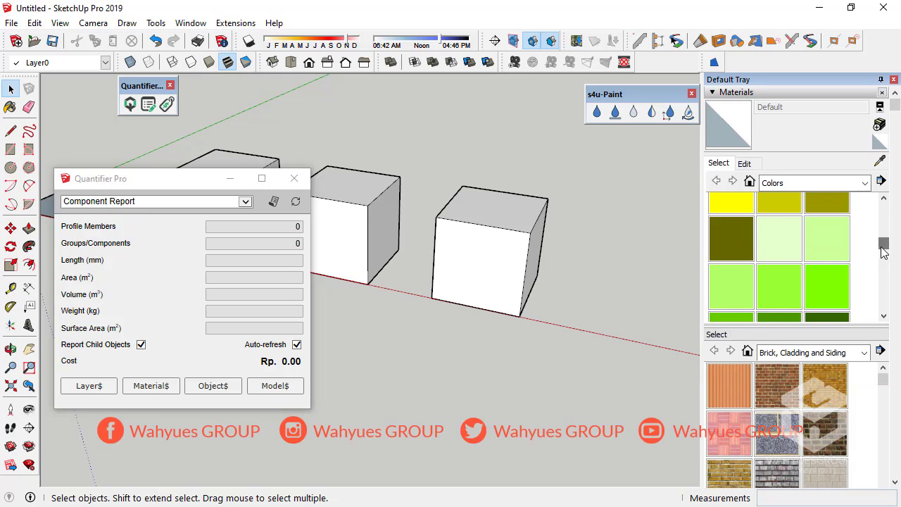
pyautogui.click(831, 283)
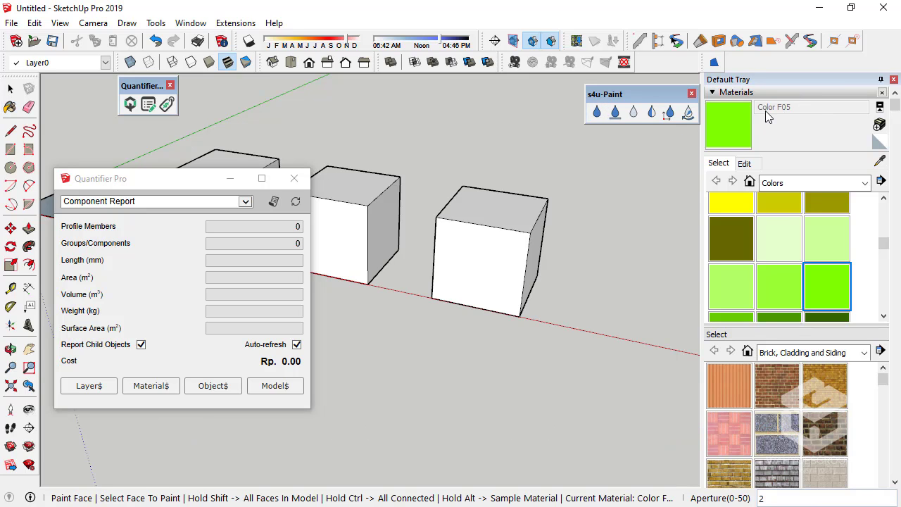
# Try to paint the front face of the copied grouped cube with Color F05, and undo the painting.
pyautogui.moveTo(502, 251); pyautogui.dragTo(471, 277, button='middle')
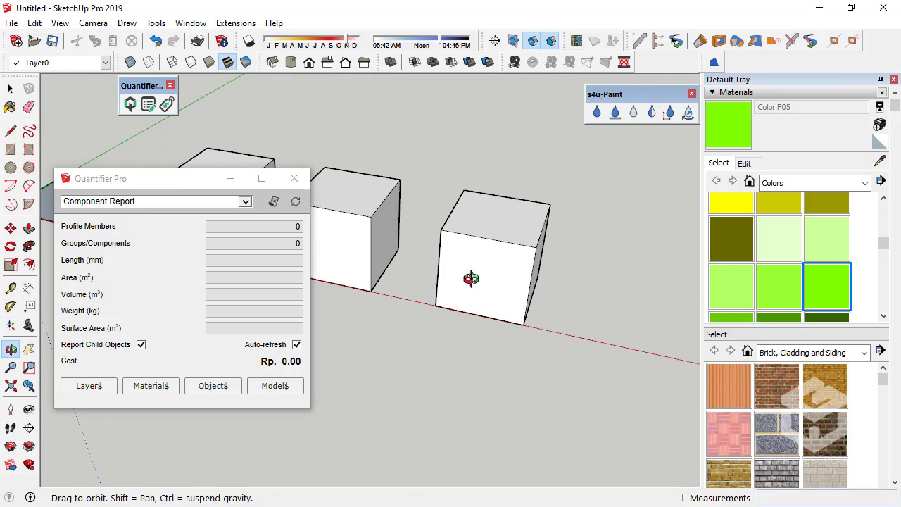
pyautogui.click(469, 272)
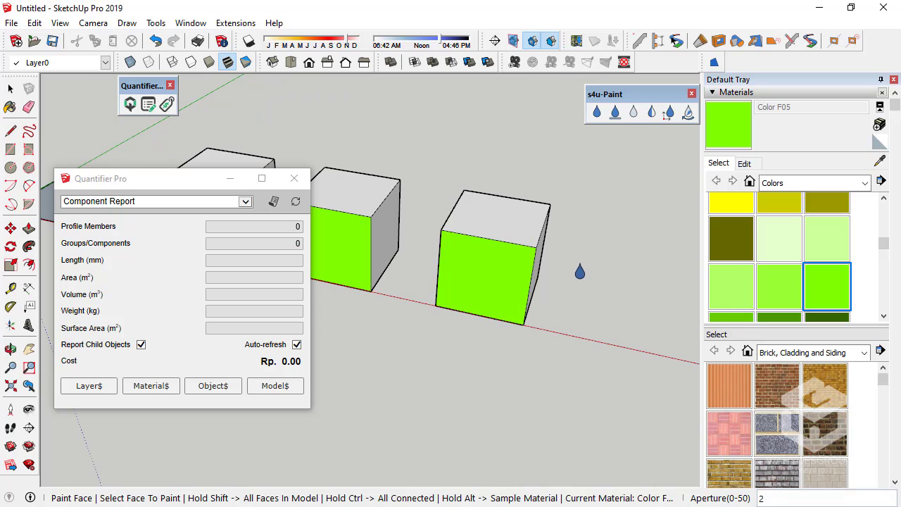
pyautogui.moveTo(523, 291); pyautogui.dragTo(589, 249, button='middle')
pyautogui.scroll(-5, 582, 316)
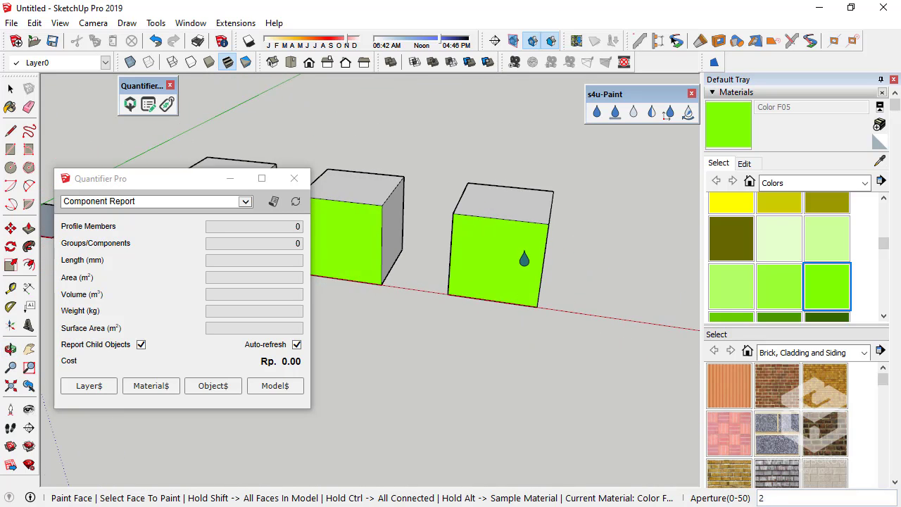
pyautogui.hotkey('ctrl', 'z')
pyautogui.hotkey('ctrl', 'z')
pyautogui.hotkey('ctrl', 'z')
pyautogui.hotkey('ctrl', 'z')
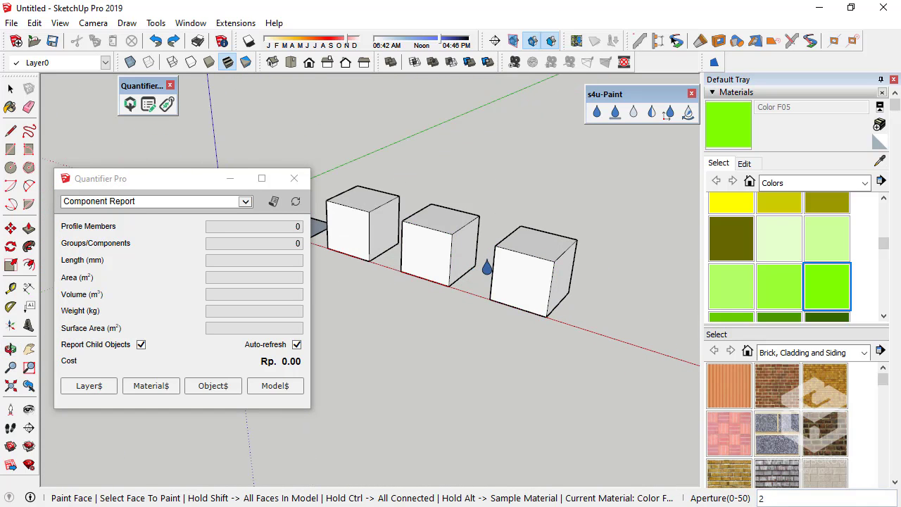
pyautogui.click(11, 89)
pyautogui.hotkey('ctrl', 'z')
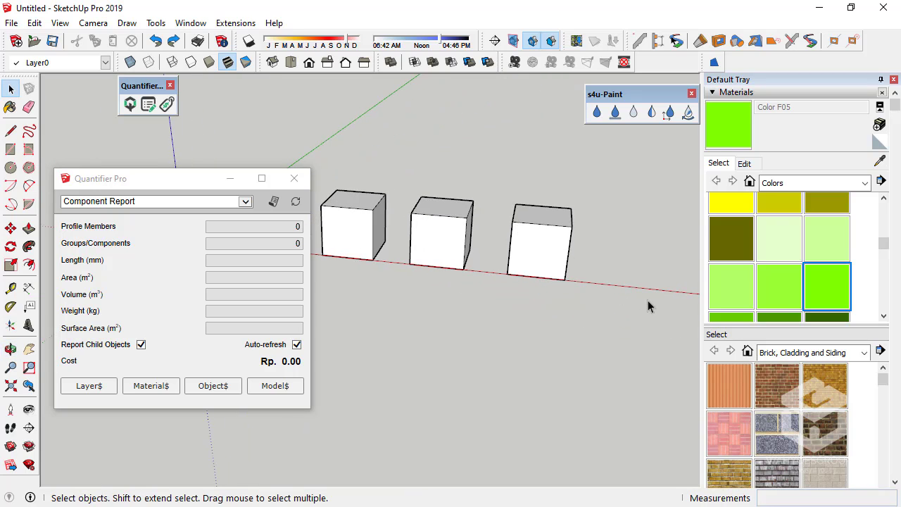
# Select the copied cube, close the material library, show the cube's Entity Info, and clear the selection.
pyautogui.click(571, 260)
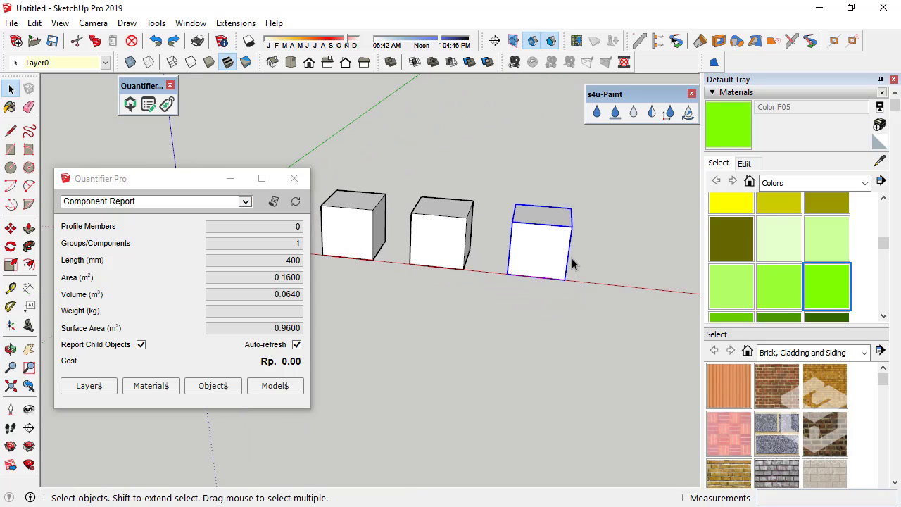
pyautogui.click(736, 92)
pyautogui.click(743, 147)
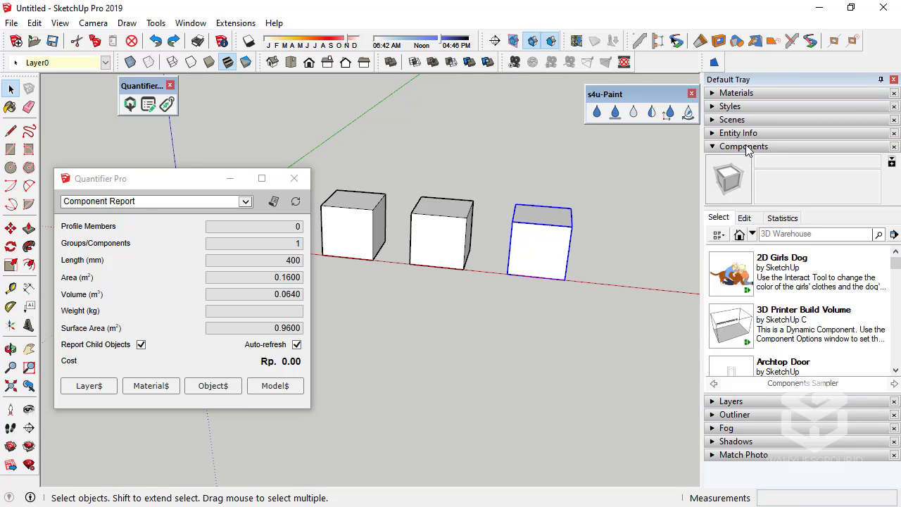
pyautogui.click(745, 147)
pyautogui.click(743, 133)
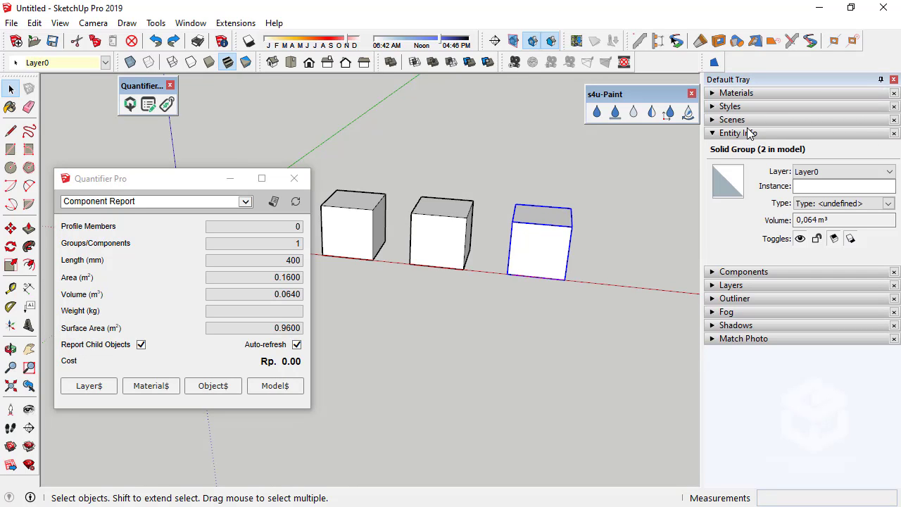
pyautogui.moveTo(552, 204); pyautogui.dragTo(460, 218, button='middle')
pyautogui.scroll(2, 567, 262)
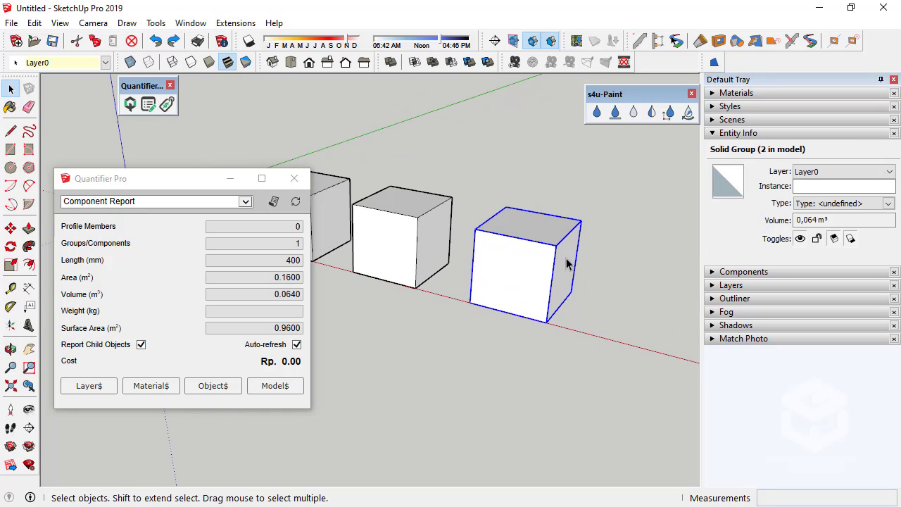
pyautogui.scroll(-3, 566, 263)
pyautogui.click(543, 212)
pyautogui.scroll(3, 527, 256)
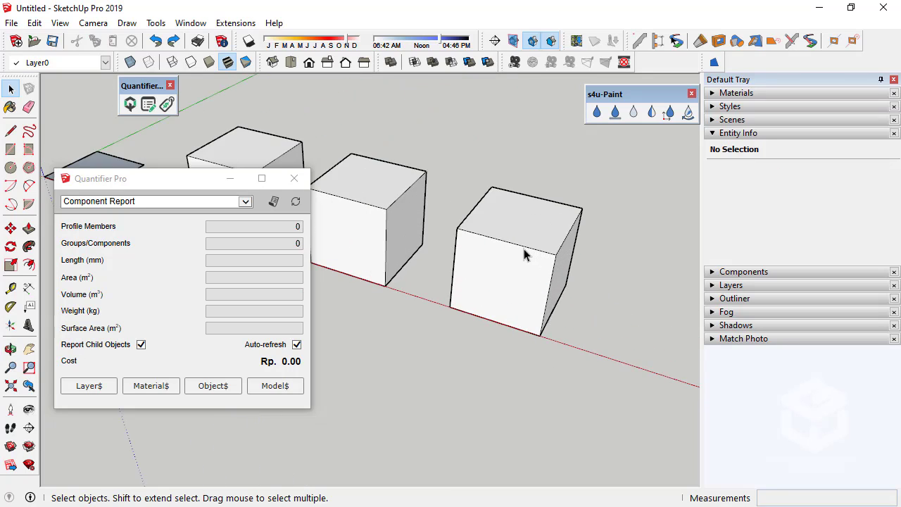
# Explode the copied cube and regroup its geometry so that it is independent of the original group.
pyautogui.moveTo(525, 255); pyautogui.dragTo(587, 229, button='middle')
pyautogui.scroll(-3, 539, 233)
pyautogui.scroll(2, 543, 240)
pyautogui.scroll(2, 544, 240)
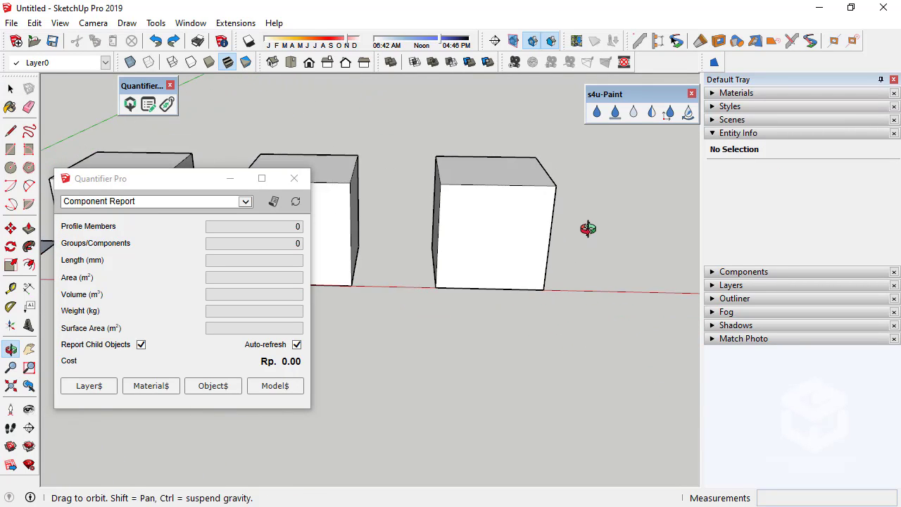
pyautogui.scroll(-2, 570, 236)
pyautogui.click(541, 237)
pyautogui.rightClick(543, 237)
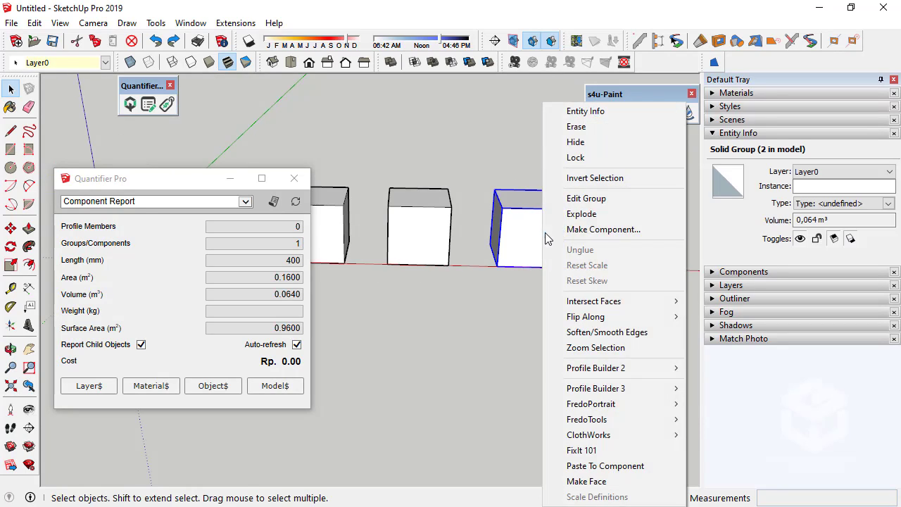
pyautogui.click(603, 214)
pyautogui.moveTo(571, 226); pyautogui.dragTo(539, 275, button='middle')
pyautogui.rightClick(539, 275)
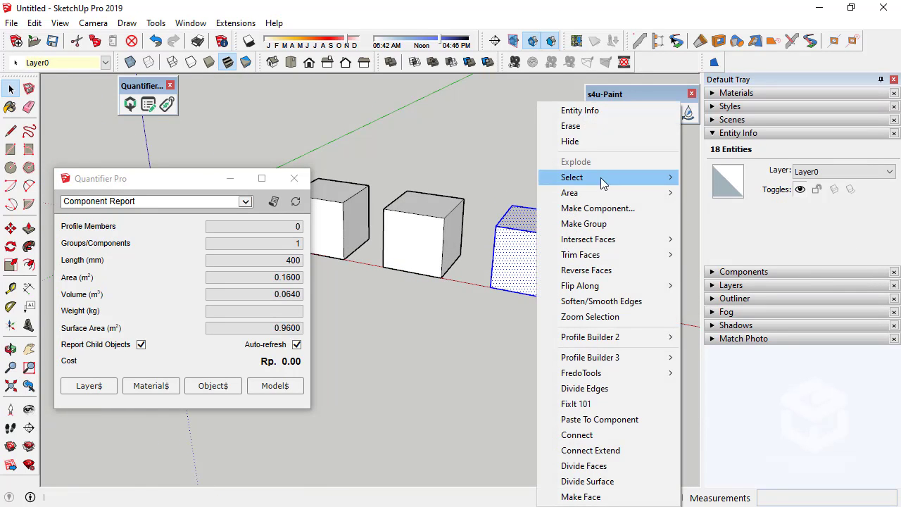
pyautogui.click(608, 223)
pyautogui.moveTo(607, 224)
pyautogui.mouseDown(button='middle')
pyautogui.moveTo(527, 221)
pyautogui.moveTo(569, 183)
pyautogui.moveTo(547, 225)
pyautogui.moveTo(515, 212)
pyautogui.moveTo(525, 211)
pyautogui.mouseUp(button='middle')
pyautogui.click(569, 183)
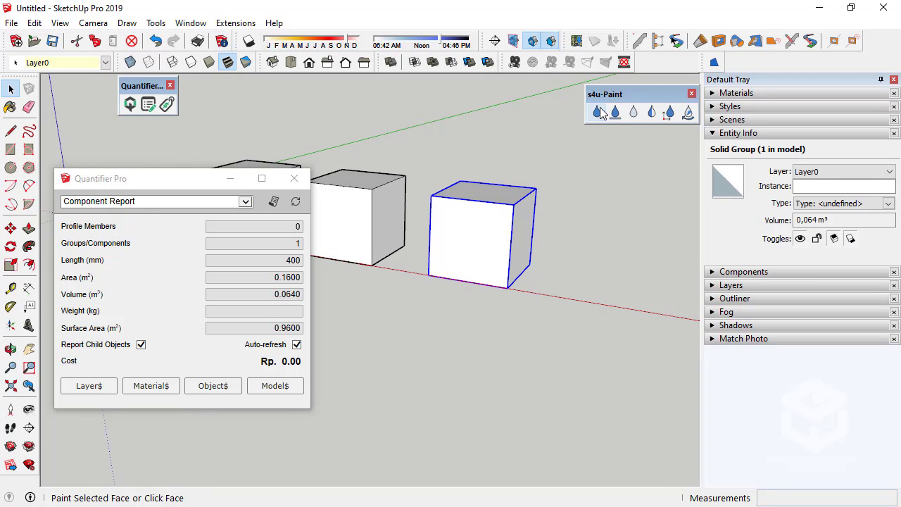
# Try to paint the regrouped cube with Color F05 while it is selected, and undo the painting.
pyautogui.click(598, 113)
pyautogui.click(469, 242)
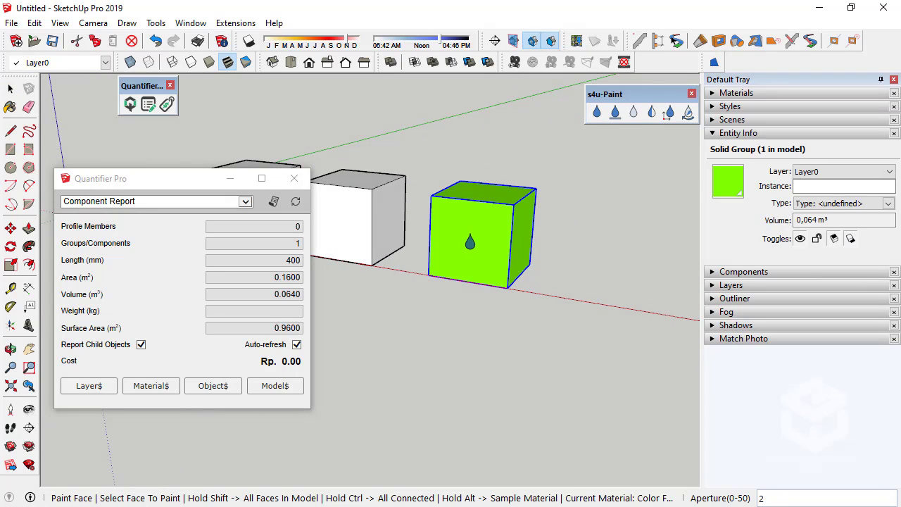
pyautogui.hotkey('ctrl', 'z')
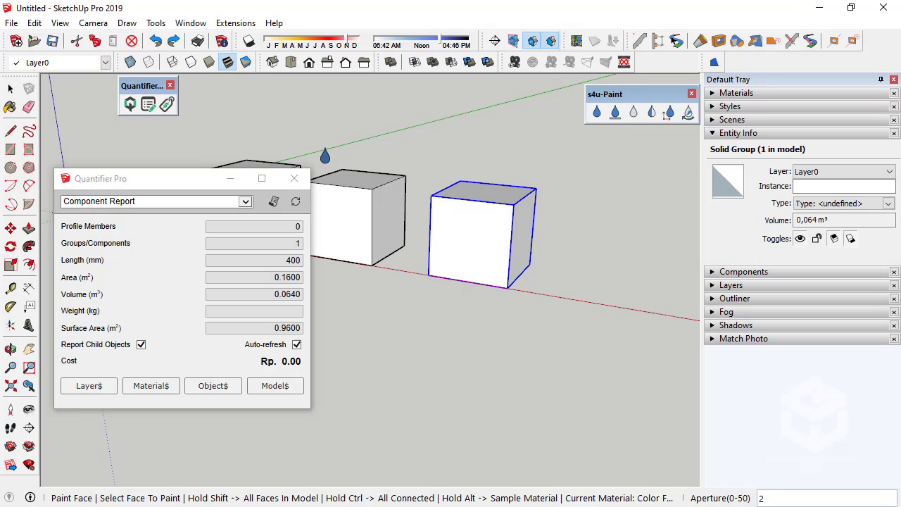
pyautogui.click(10, 88)
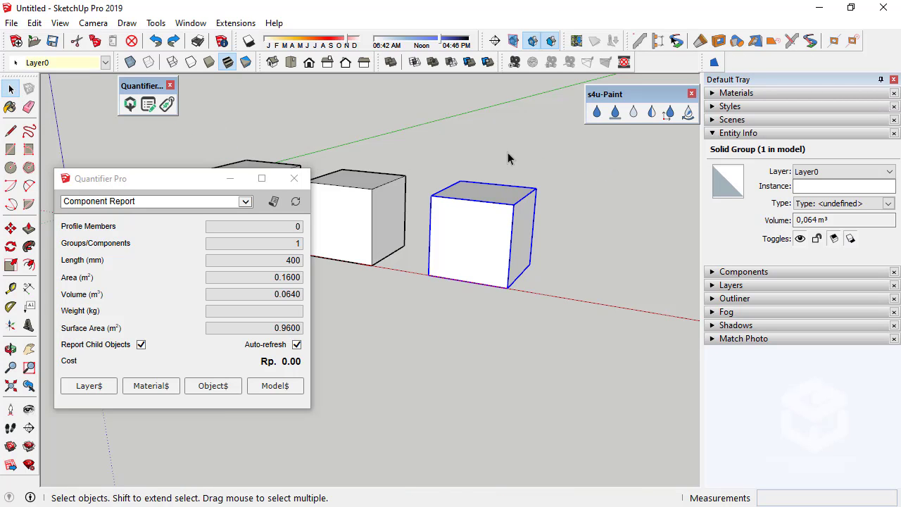
# Clear the selection and paint the front face and the adjacent side face of the regrouped cube with Color F05.
pyautogui.click(508, 152)
pyautogui.click(597, 113)
pyautogui.click(503, 228)
pyautogui.moveTo(512, 247)
pyautogui.mouseDown(button='middle')
pyautogui.moveTo(629, 217)
pyautogui.moveTo(436, 328)
pyautogui.moveTo(419, 262)
pyautogui.mouseUp(button='middle')
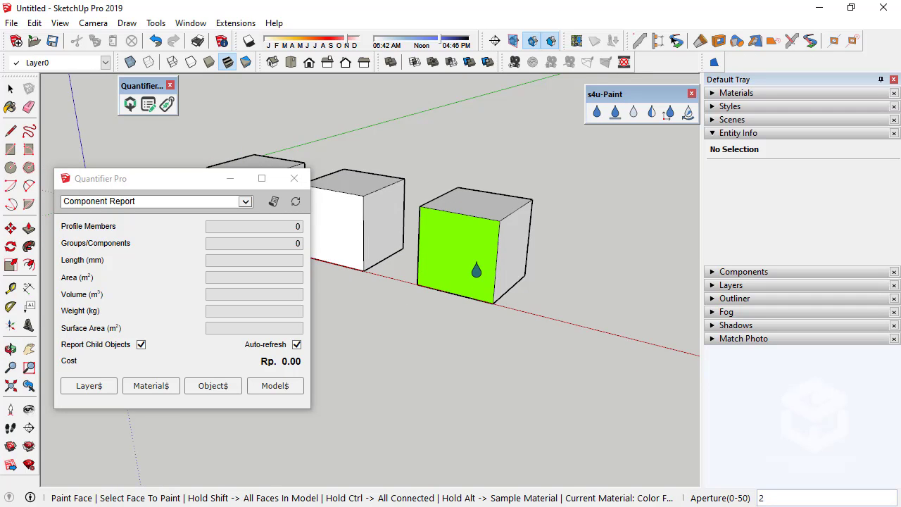
pyautogui.moveTo(503, 272); pyautogui.dragTo(467, 280, button='middle')
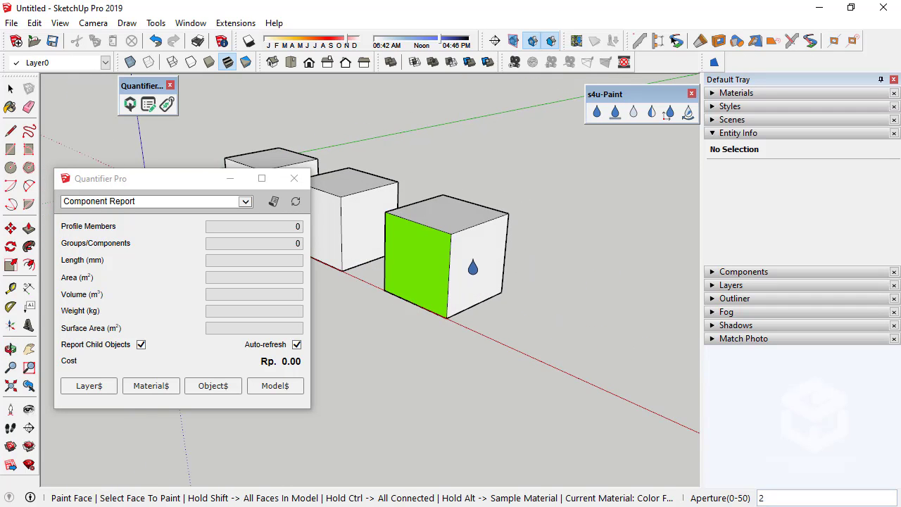
pyautogui.click(473, 268)
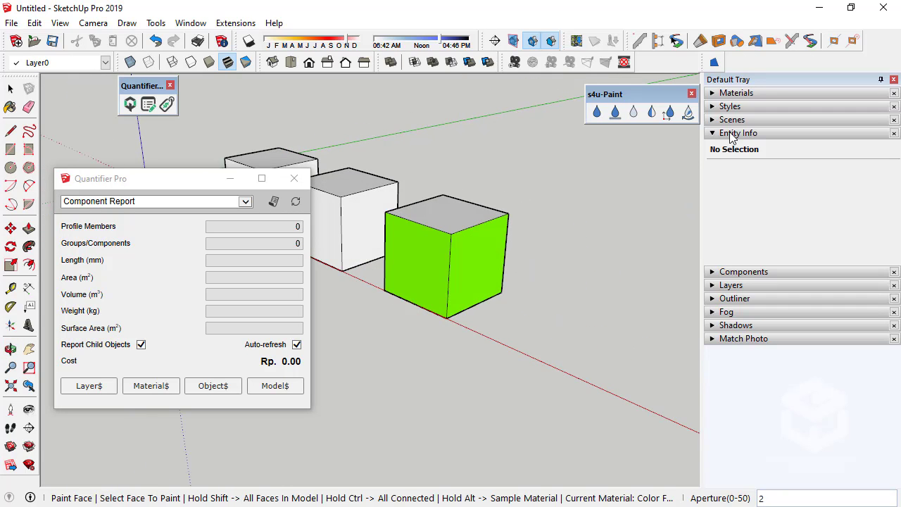
pyautogui.click(738, 134)
pyautogui.click(11, 88)
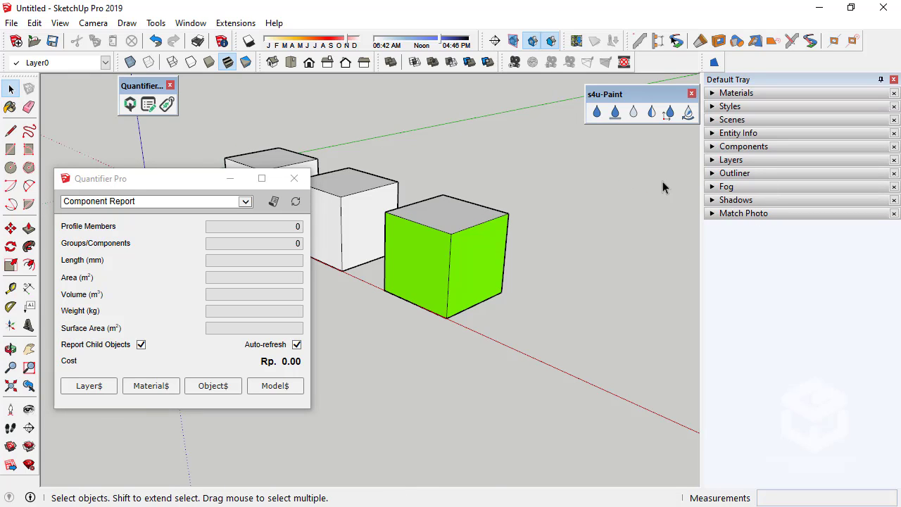
pyautogui.moveTo(449, 263); pyautogui.dragTo(535, 236, button='middle')
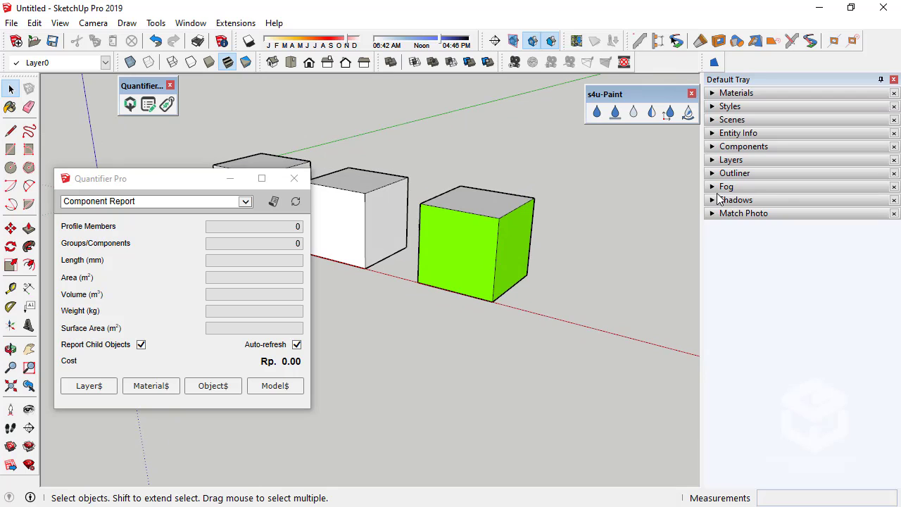
pyautogui.click(713, 134)
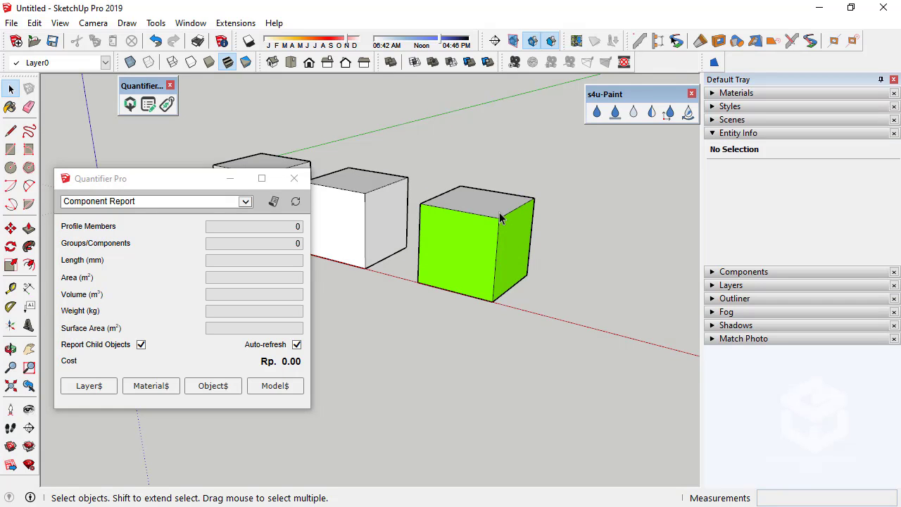
# Open the painted cube's group and measure the total area of the material on its front green face.
pyautogui.scroll(5, 501, 229)
pyautogui.moveTo(528, 237); pyautogui.dragTo(419, 246, button='middle')
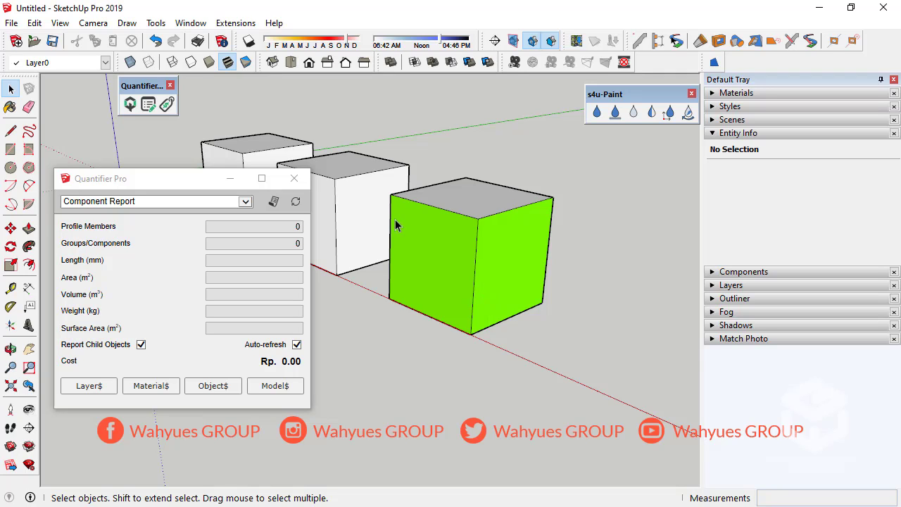
pyautogui.rightClick(450, 252)
pyautogui.click(432, 249)
pyautogui.doubleClick(446, 257)
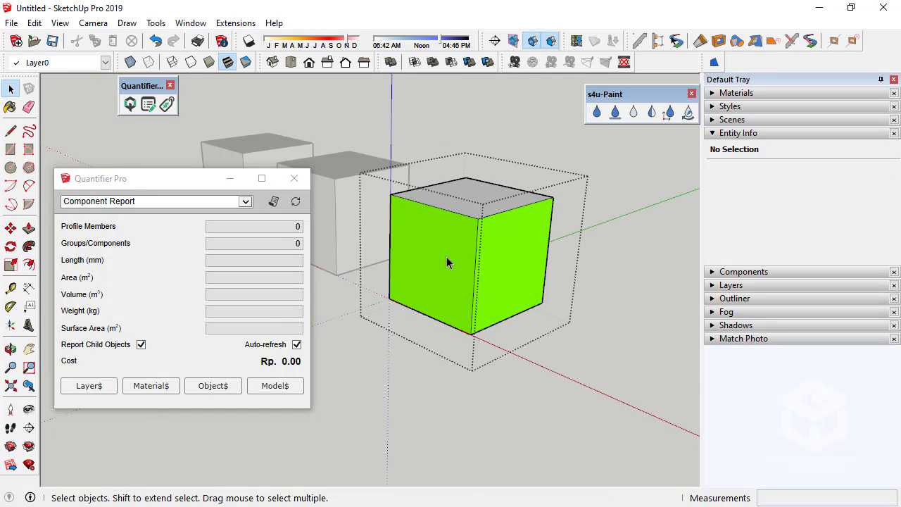
pyautogui.rightClick(446, 256)
pyautogui.moveTo(534, 233)
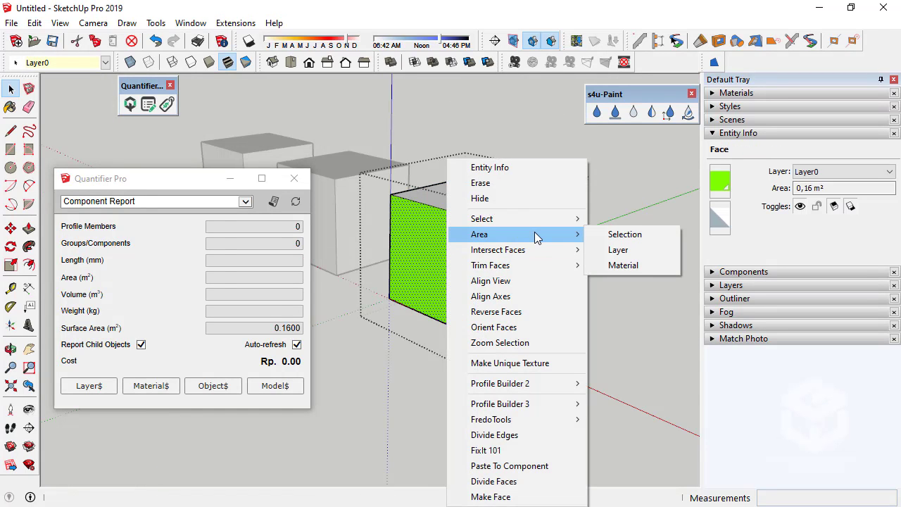
pyautogui.click(619, 266)
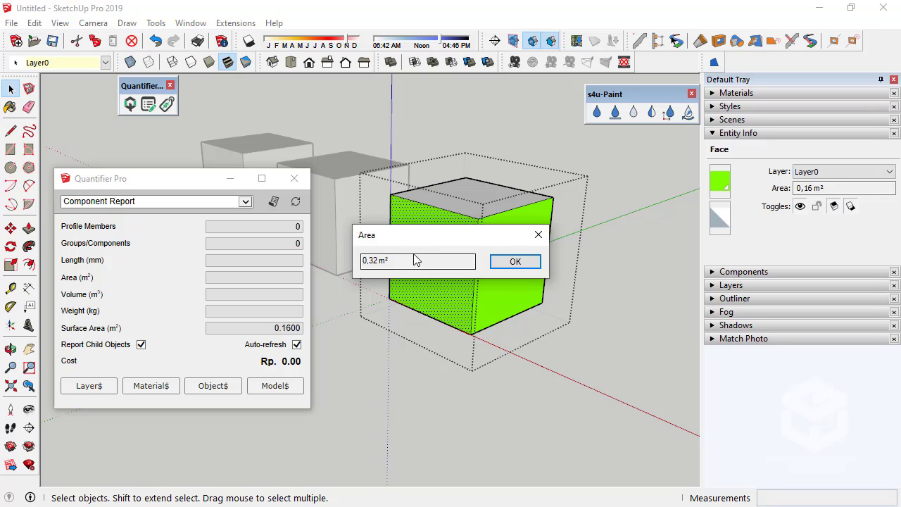
pyautogui.click(526, 262)
# Select all faces in the cube that share the front face's material to compare their surface area in Quantifier Pro.
pyautogui.rightClick(447, 240)
pyautogui.moveTo(536, 218)
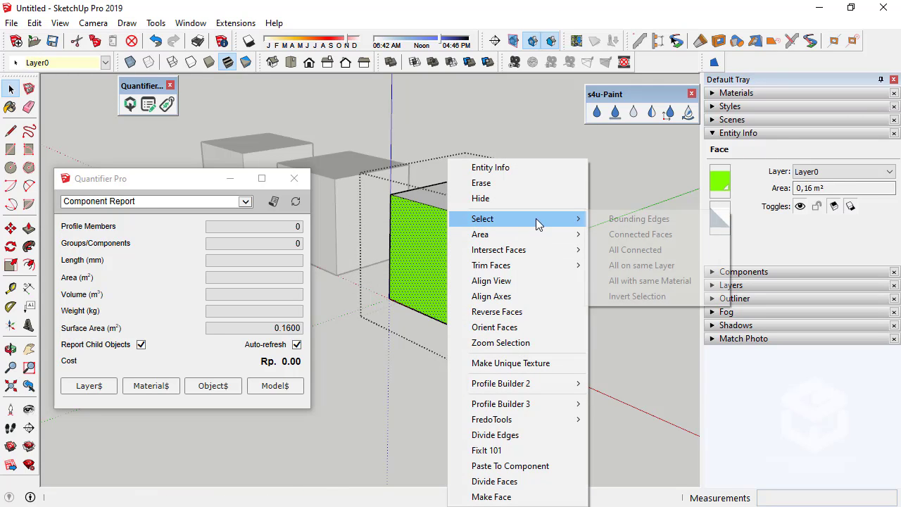
pyautogui.click(679, 280)
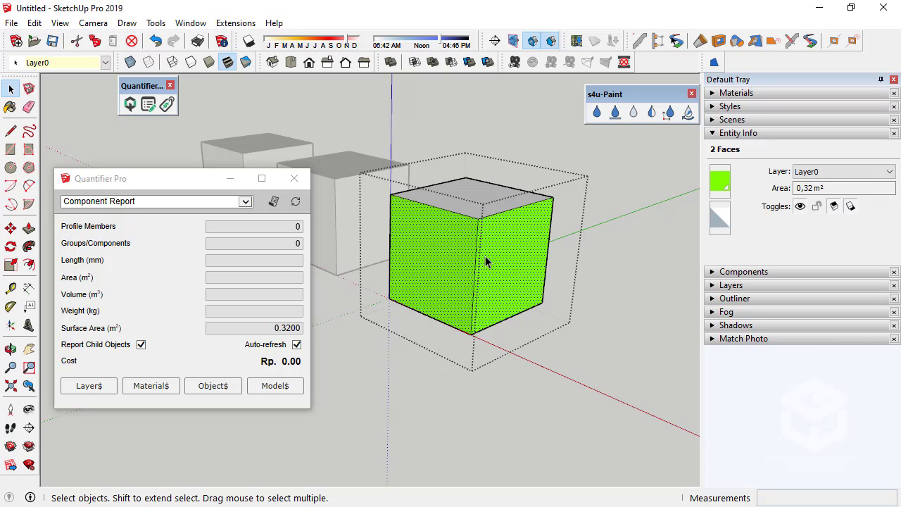
# Clear the face selection and measure the area by material again from the cube's front green face.
pyautogui.click(568, 247)
pyautogui.moveTo(568, 247); pyautogui.dragTo(432, 285, button='middle')
pyautogui.scroll(3, 447, 263)
pyautogui.doubleClick(451, 246)
pyautogui.scroll(1, 431, 285)
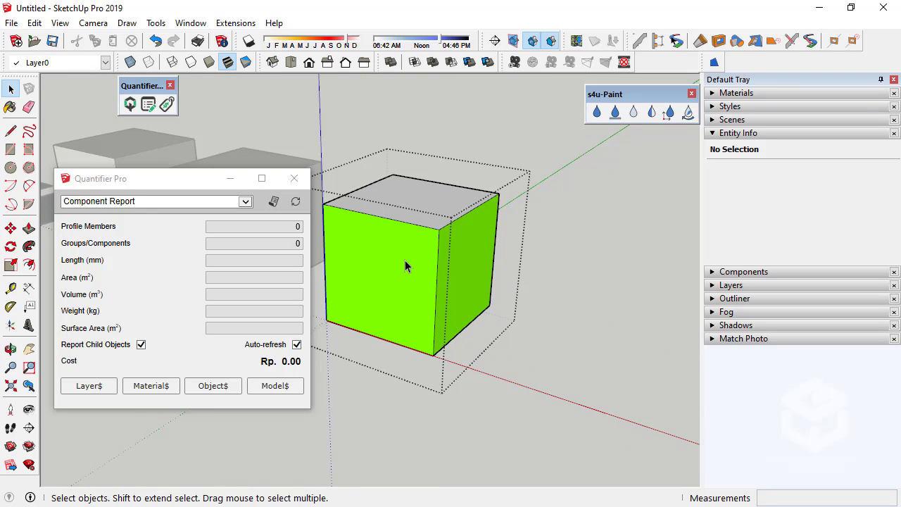
pyautogui.rightClick(405, 261)
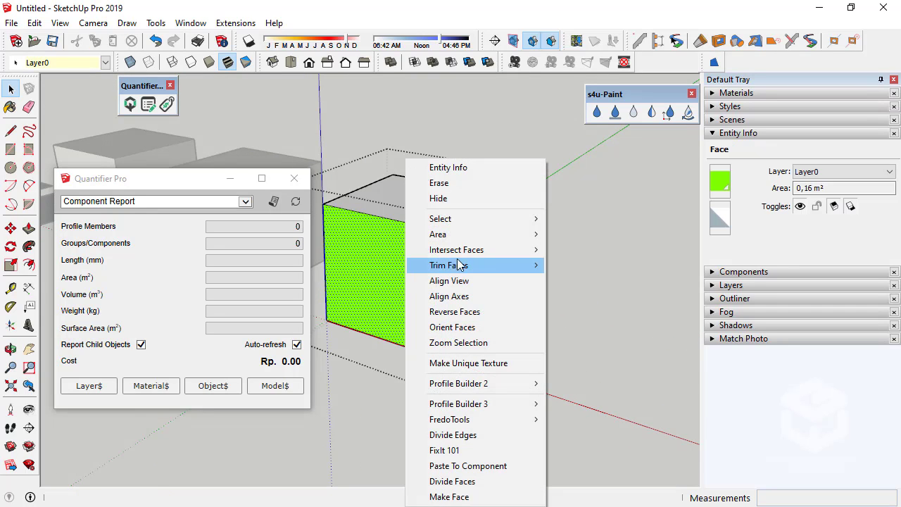
pyautogui.moveTo(495, 236)
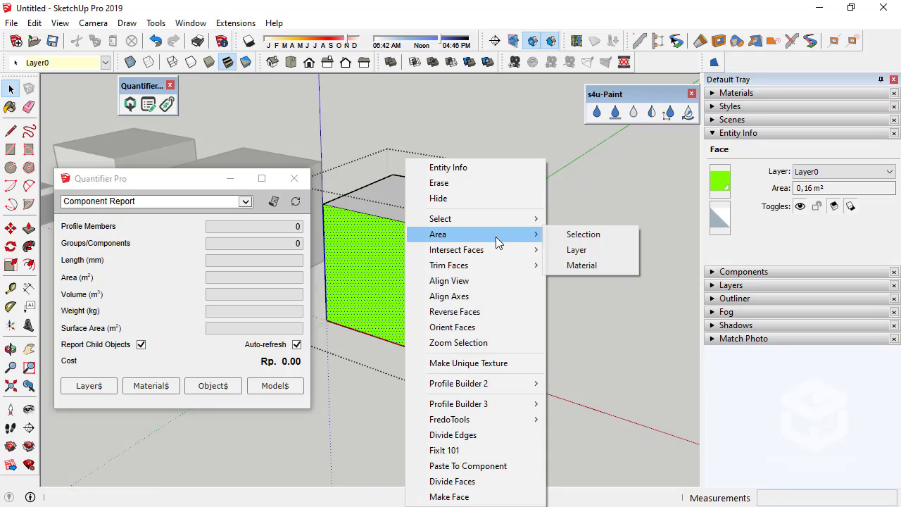
pyautogui.click(587, 266)
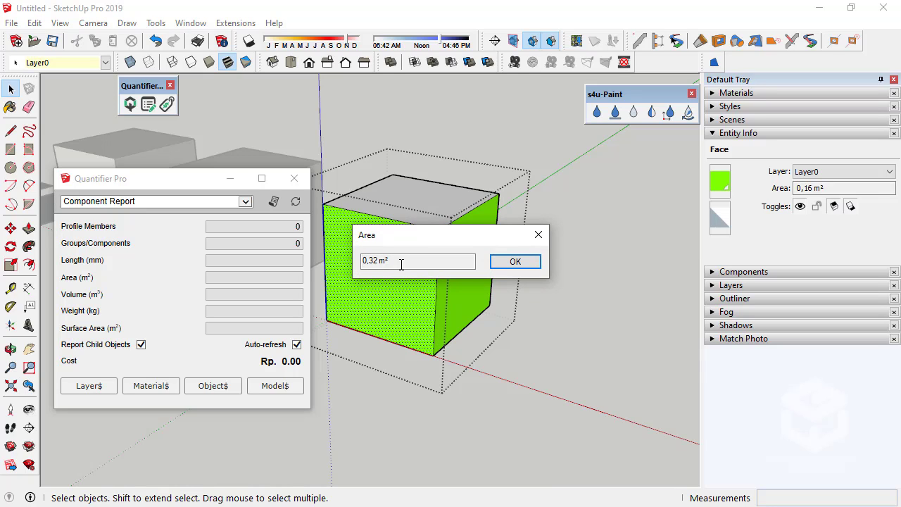
pyautogui.click(517, 262)
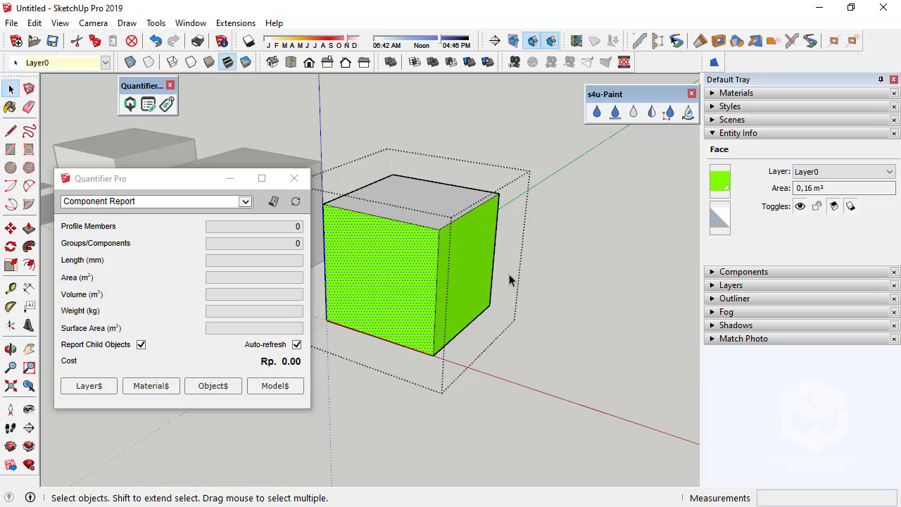
# Leave the cube's group and select the whole painted cube to read its Component Report values.
pyautogui.click(391, 274)
pyautogui.scroll(-3, 560, 273)
pyautogui.click(560, 273)
pyautogui.moveTo(513, 265); pyautogui.dragTo(505, 241, button='middle')
pyautogui.scroll(3, 505, 241)
pyautogui.moveTo(493, 297); pyautogui.dragTo(336, 217, button='middle')
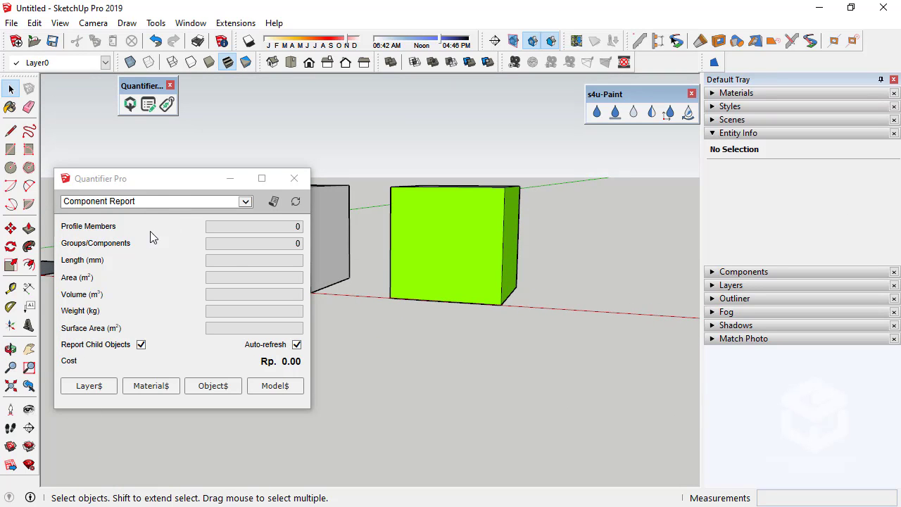
pyautogui.moveTo(517, 280); pyautogui.dragTo(438, 388, button='middle')
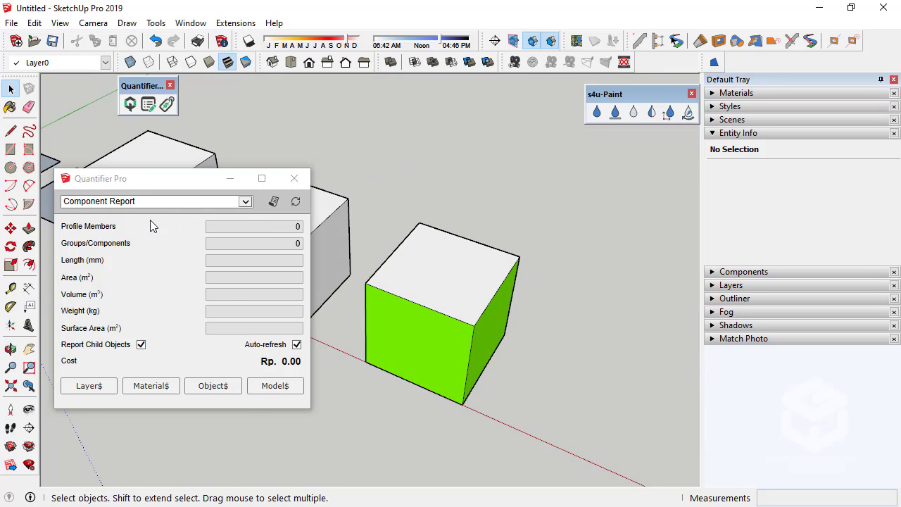
pyautogui.moveTo(525, 324); pyautogui.dragTo(590, 210, button='middle')
pyautogui.moveTo(561, 268); pyautogui.dragTo(477, 187, button='middle')
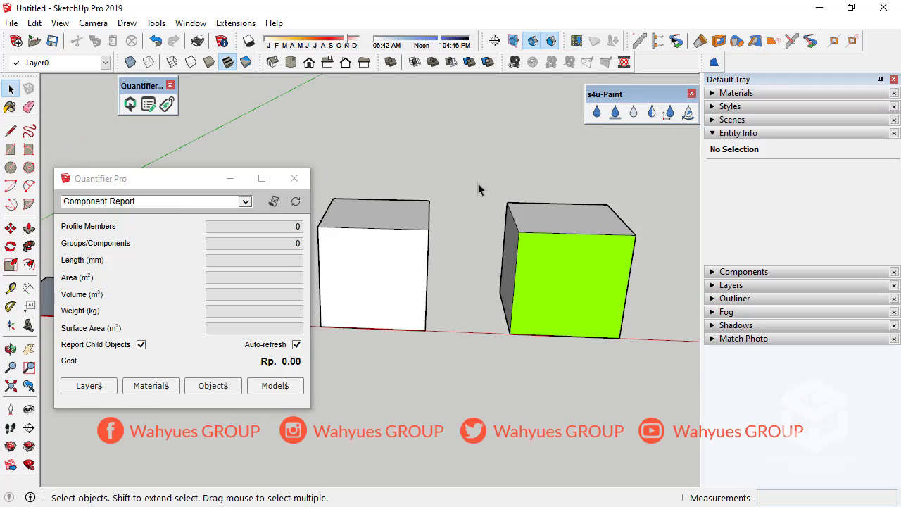
pyautogui.click(556, 267)
pyautogui.moveTo(668, 396); pyautogui.dragTo(528, 305, button='middle')
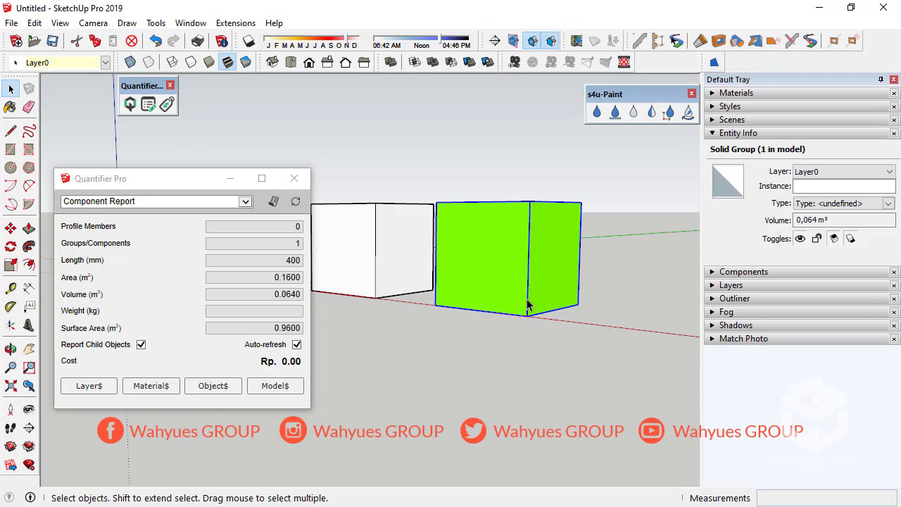
pyautogui.moveTo(514, 246); pyautogui.dragTo(521, 222, button='middle')
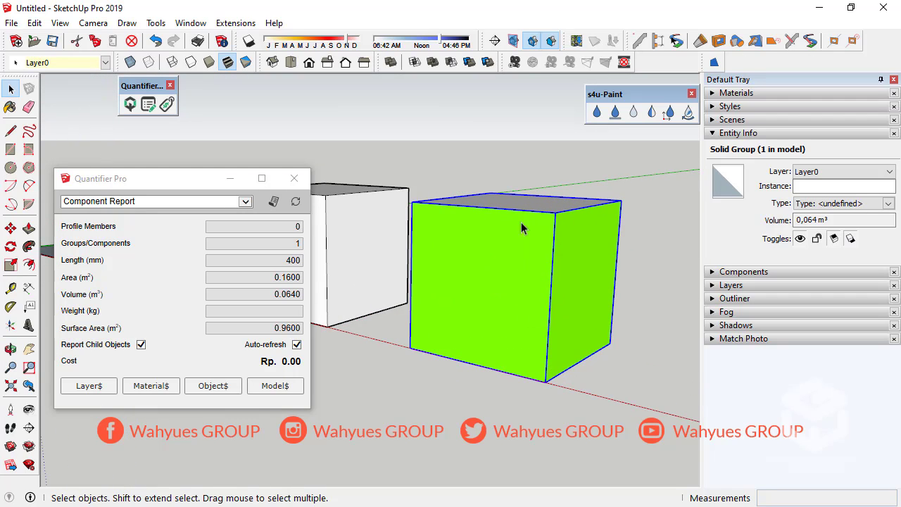
# Switch Quantifier Pro to Material Report, generate the report for the selected cube, and close it after reading.
pyautogui.click(202, 202)
pyautogui.click(134, 239)
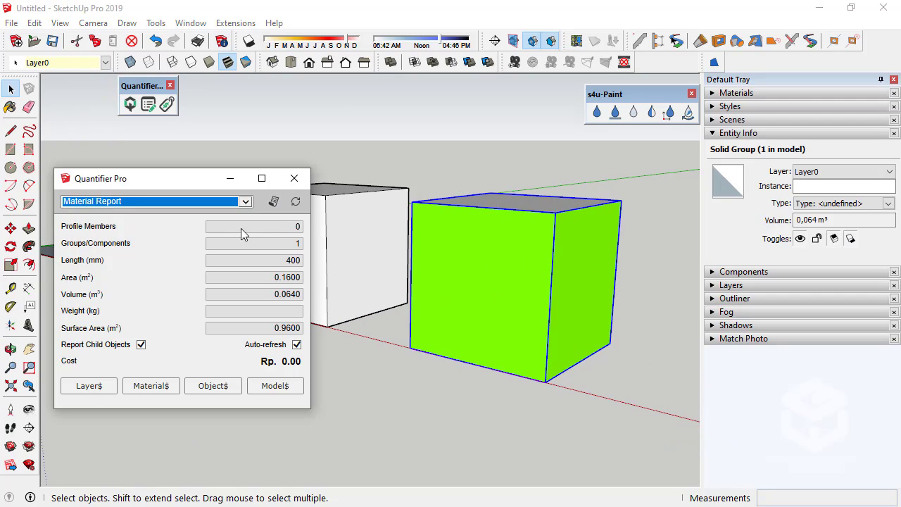
pyautogui.click(275, 203)
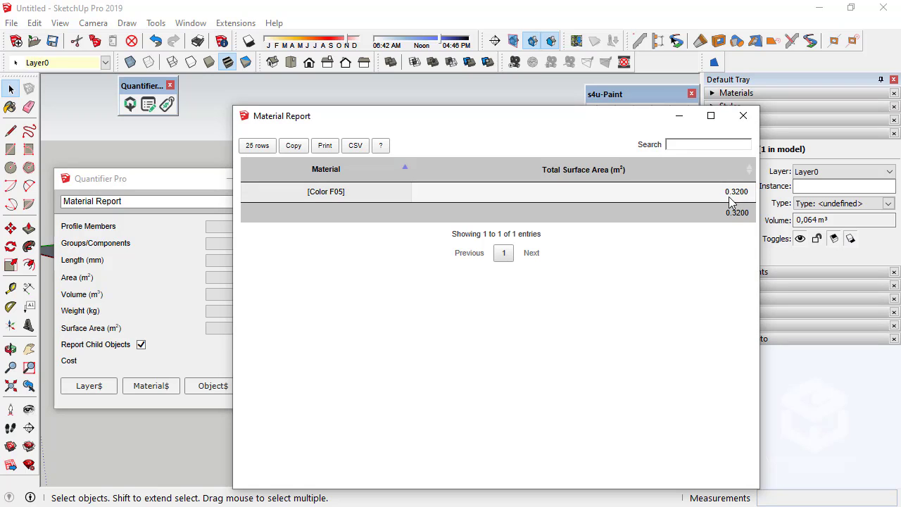
pyautogui.moveTo(536, 122); pyautogui.dragTo(395, 107)
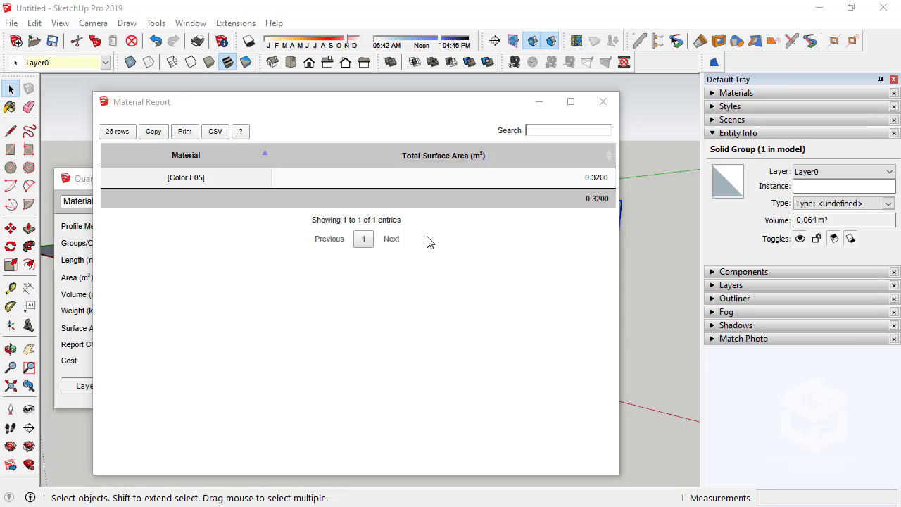
pyautogui.click(602, 101)
# Paint the back and bottom faces of the green-painted cube with Color I08 from the Colors library.
pyautogui.moveTo(532, 277); pyautogui.dragTo(402, 278, button='middle')
pyautogui.scroll(-3, 413, 247)
pyautogui.scroll(4, 425, 293)
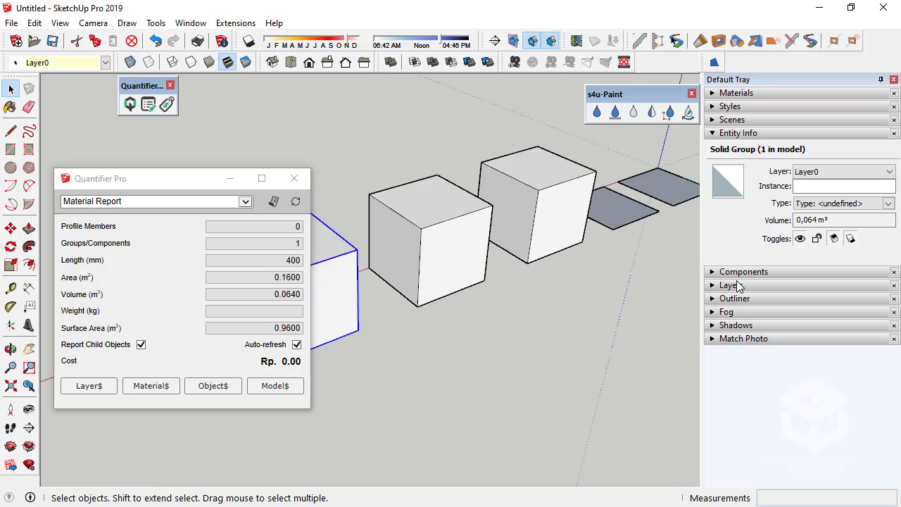
pyautogui.click(736, 94)
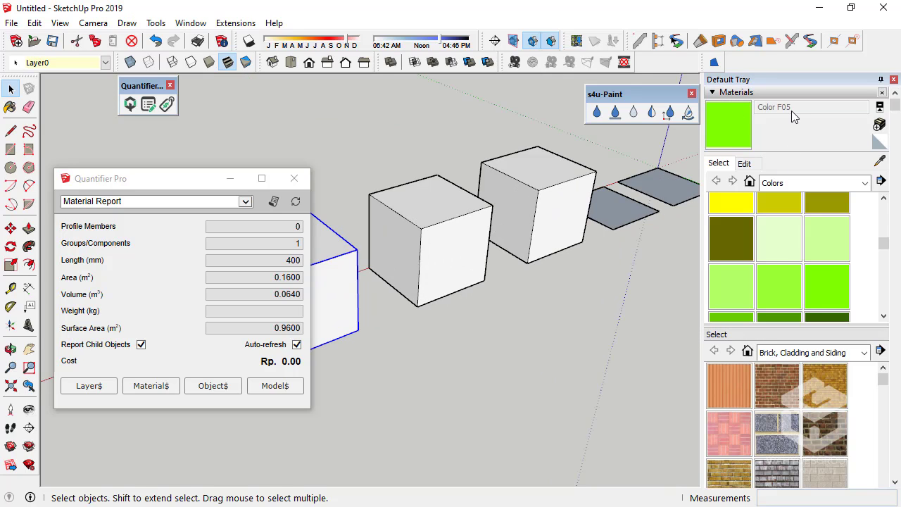
pyautogui.moveTo(883, 243); pyautogui.dragTo(884, 273)
pyautogui.click(831, 205)
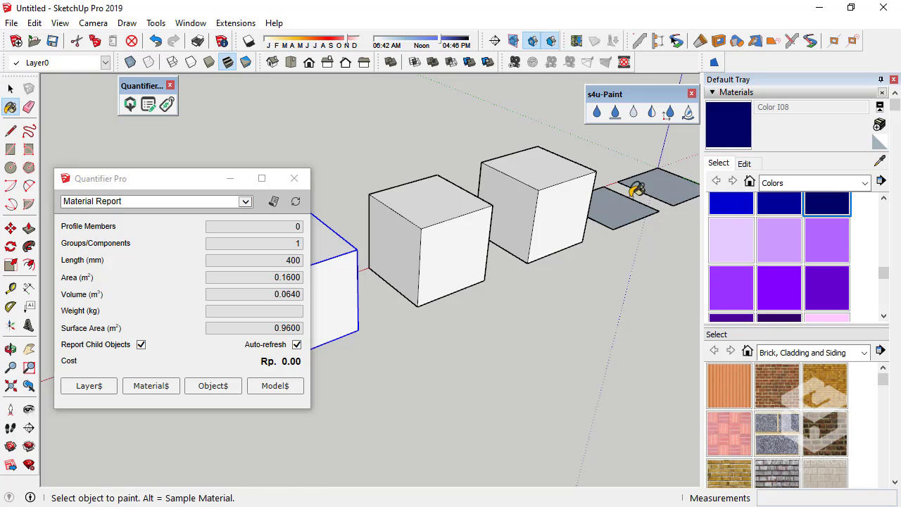
pyautogui.click(597, 112)
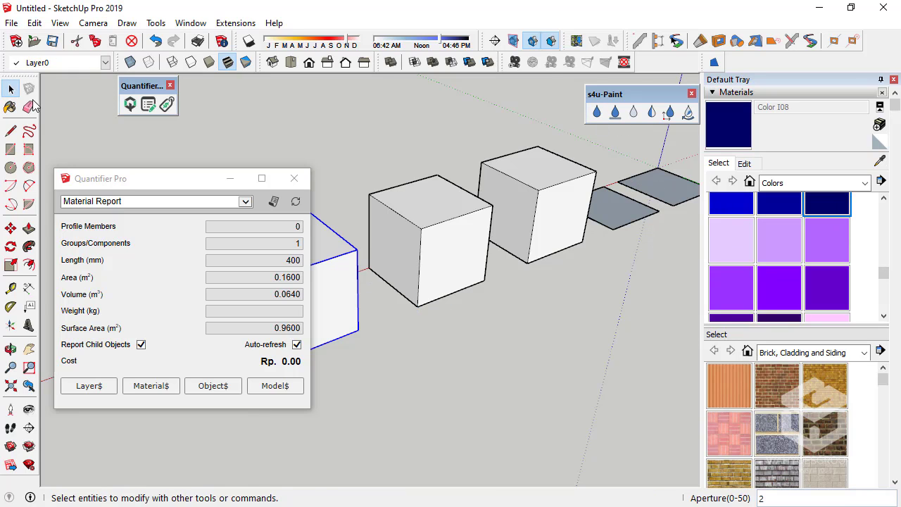
pyautogui.click(10, 89)
pyautogui.moveTo(549, 227); pyautogui.dragTo(568, 136, button='middle')
pyautogui.click(597, 112)
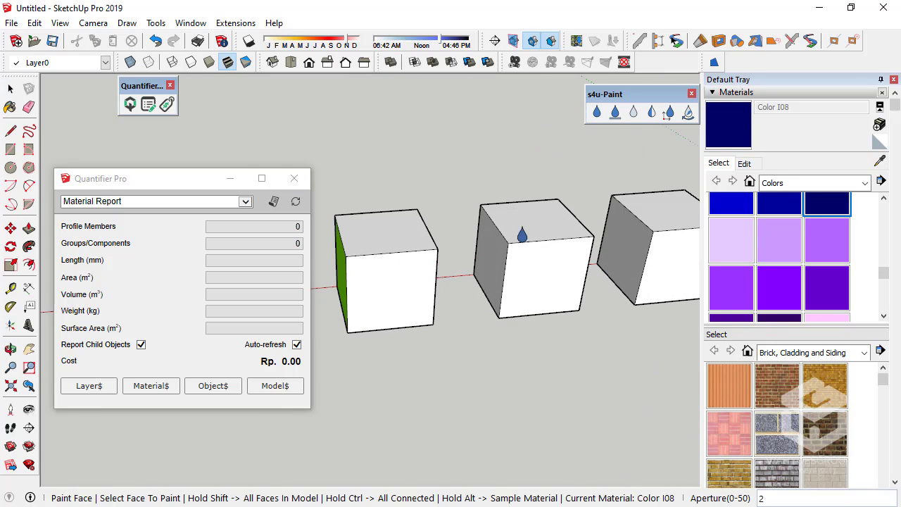
pyautogui.click(404, 290)
pyautogui.moveTo(404, 290)
pyautogui.mouseDown(button='middle')
pyautogui.moveTo(380, 92)
pyautogui.moveTo(401, 190)
pyautogui.mouseUp(button='middle')
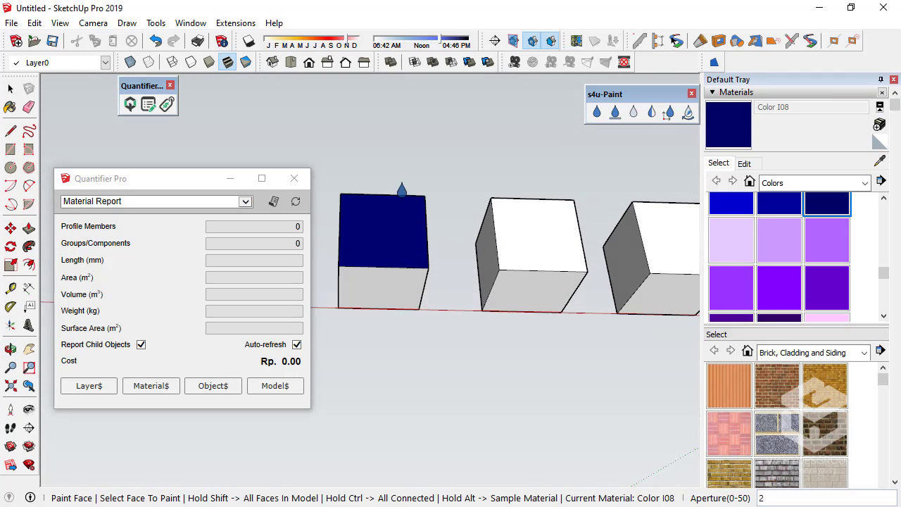
pyautogui.click(391, 295)
# Open the painted cube's group and select its two green faces to check their combined surface area.
pyautogui.moveTo(456, 217)
pyautogui.mouseDown(button='middle')
pyautogui.moveTo(569, 288)
pyautogui.moveTo(413, 267)
pyautogui.moveTo(428, 338)
pyautogui.moveTo(558, 342)
pyautogui.mouseUp(button='middle')
pyautogui.scroll(10, 558, 341)
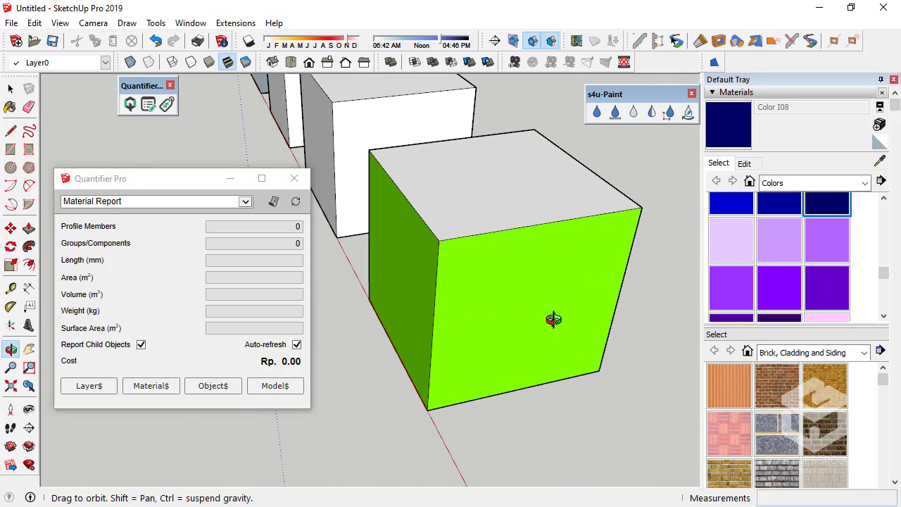
pyautogui.click(560, 329)
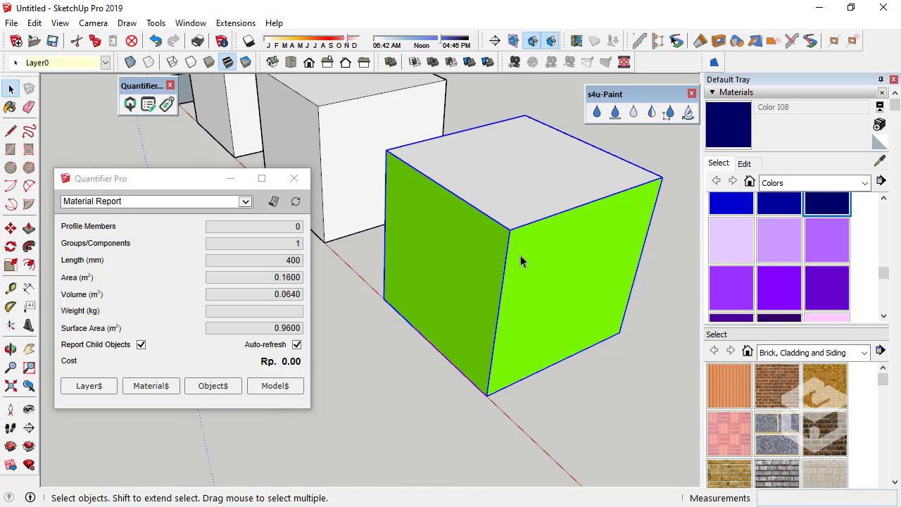
pyautogui.moveTo(573, 312); pyautogui.dragTo(428, 256, button='middle')
pyautogui.doubleClick(404, 255)
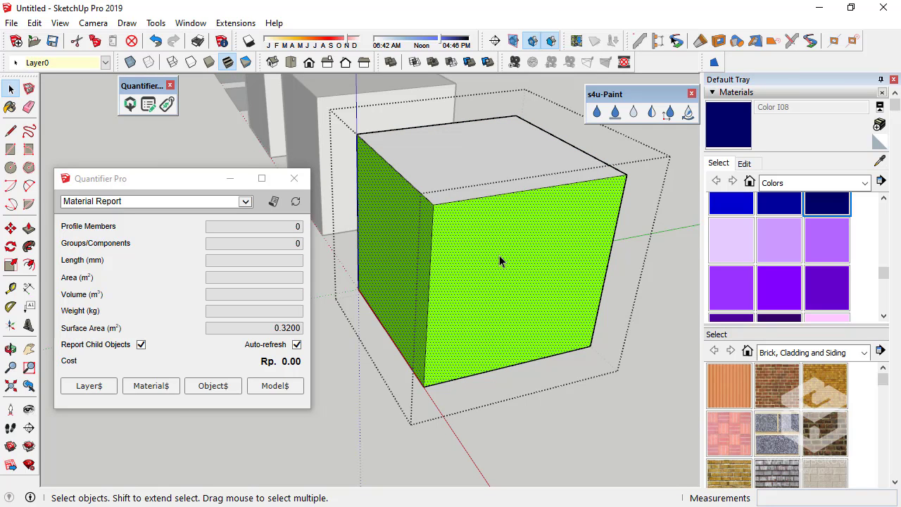
# Select the cube's dark blue back face to check its surface area, and leave the group.
pyautogui.moveTo(499, 255); pyautogui.dragTo(447, 229, button='middle')
pyautogui.click(358, 184)
pyautogui.scroll(-5, 474, 308)
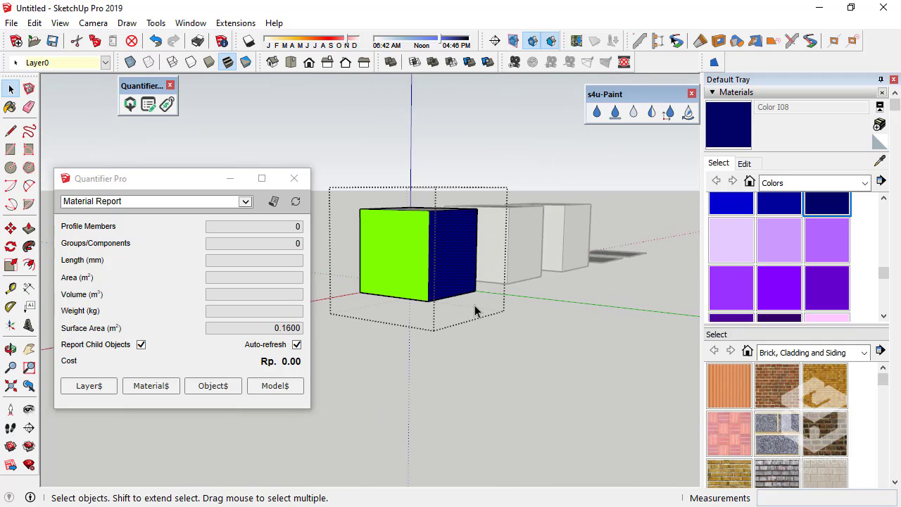
pyautogui.moveTo(475, 307); pyautogui.dragTo(432, 131, button='middle')
pyautogui.moveTo(395, 176); pyautogui.dragTo(509, 286, button='middle')
pyautogui.click(533, 369)
pyautogui.scroll(4, 509, 286)
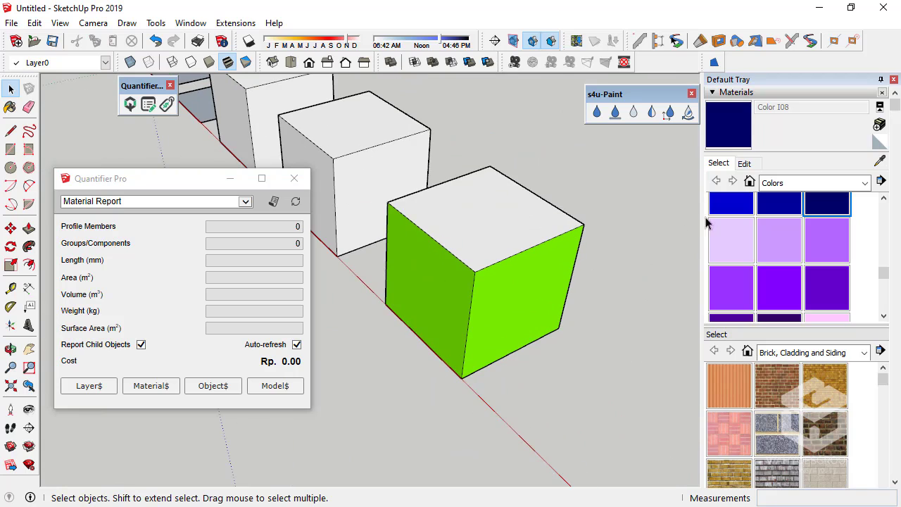
# Collapse the material library, reopen the cube's group, and select all faces with the same material as the green front face.
pyautogui.click(735, 92)
pyautogui.click(547, 215)
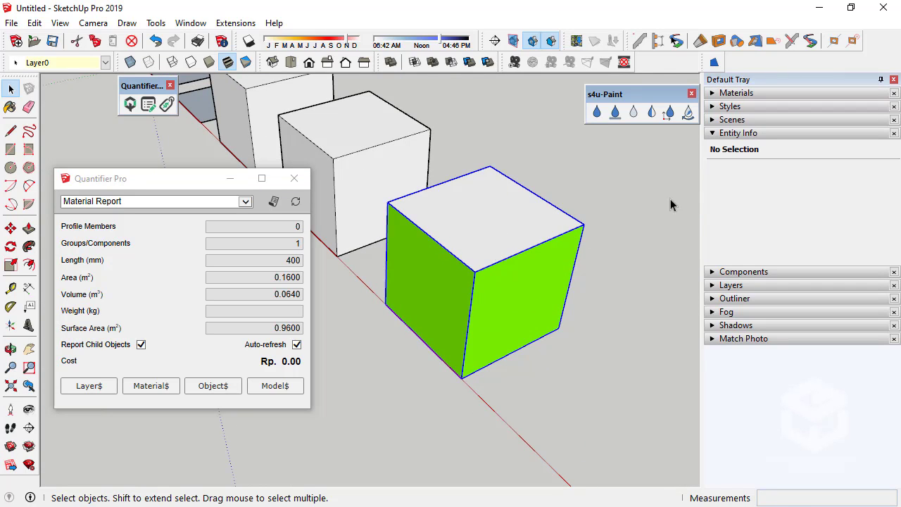
pyautogui.doubleClick(493, 306)
pyautogui.click(430, 299)
pyautogui.rightClick(431, 299)
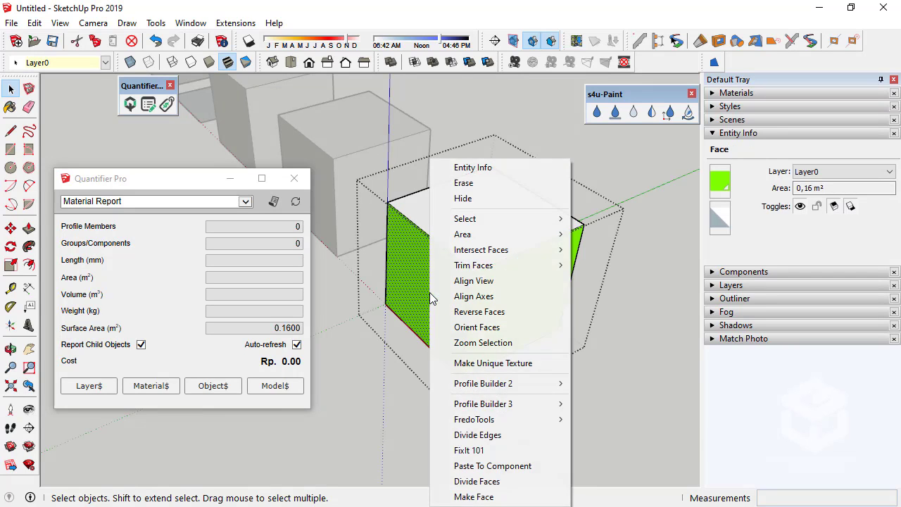
pyautogui.moveTo(506, 219)
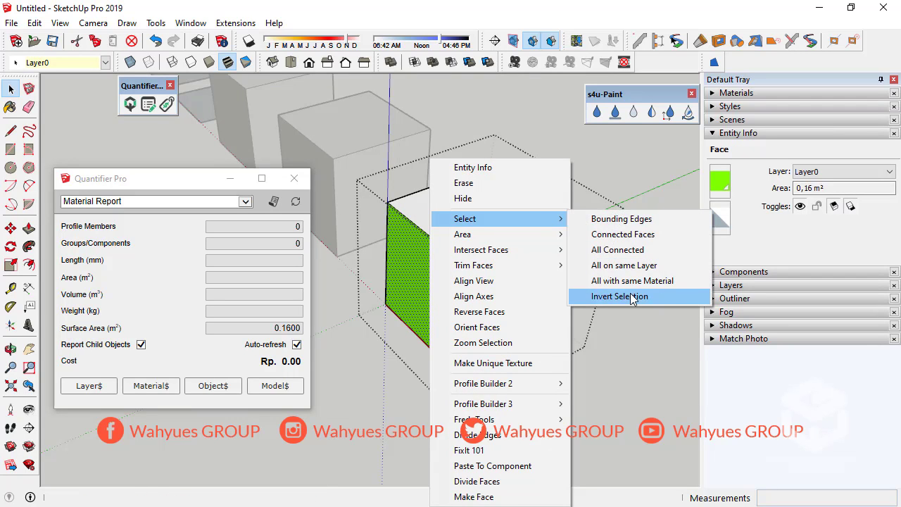
pyautogui.click(654, 281)
# Select all faces matching the cube's dark blue material, check their combined area, and leave the group.
pyautogui.moveTo(506, 212); pyautogui.dragTo(195, 190, button='middle')
pyautogui.click(446, 110)
pyautogui.rightClick(123, 158)
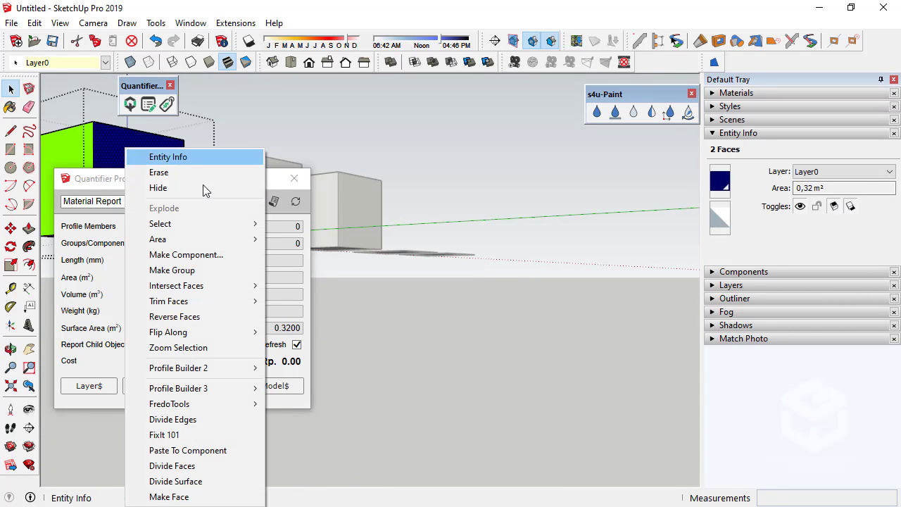
pyautogui.moveTo(253, 240)
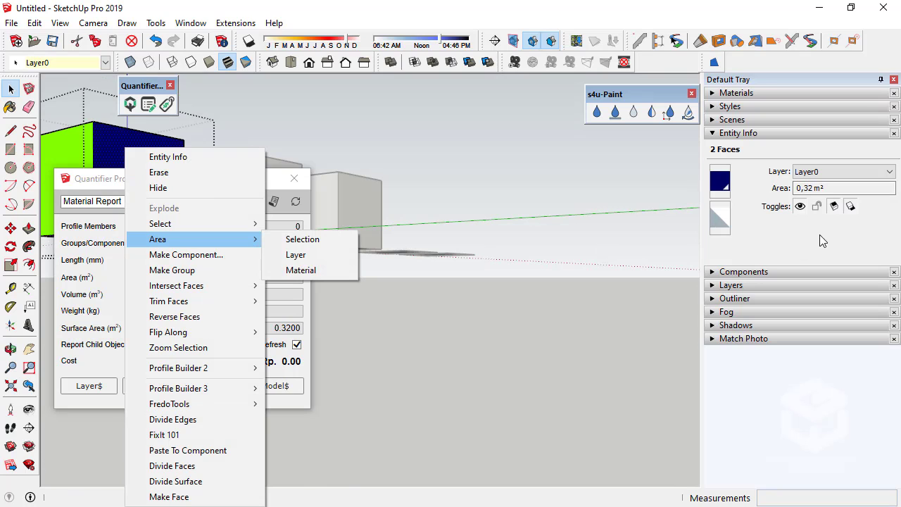
pyautogui.click(543, 177)
pyautogui.moveTo(543, 177); pyautogui.dragTo(492, 270, button='middle')
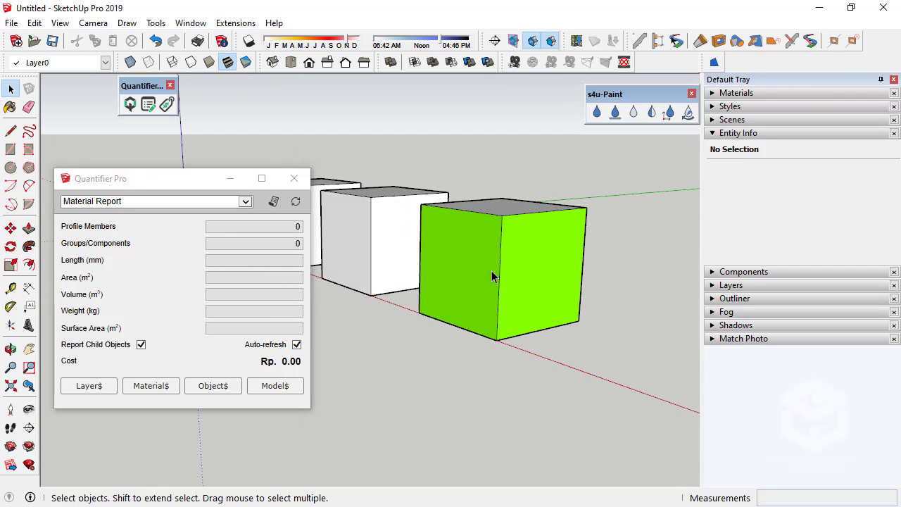
# Select the painted cube's group and generate its Material Report in Quantifier Pro.
pyautogui.click(512, 236)
pyautogui.moveTo(513, 236); pyautogui.dragTo(494, 251, button='middle')
pyautogui.moveTo(416, 265); pyautogui.dragTo(499, 319, button='middle')
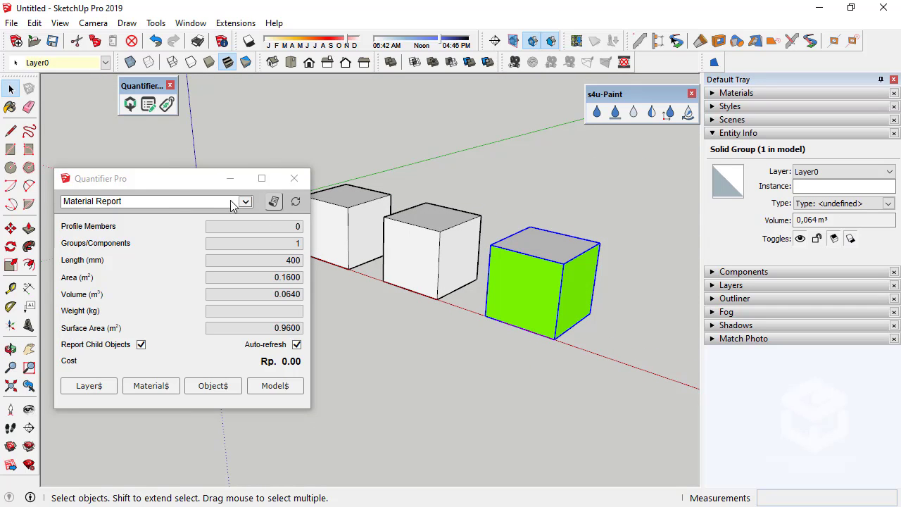
pyautogui.click(175, 200)
pyautogui.click(129, 203)
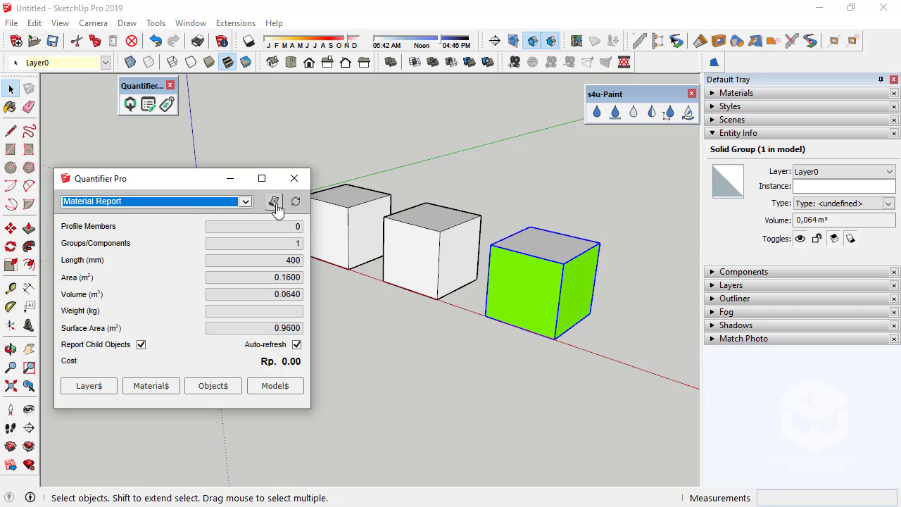
pyautogui.click(275, 203)
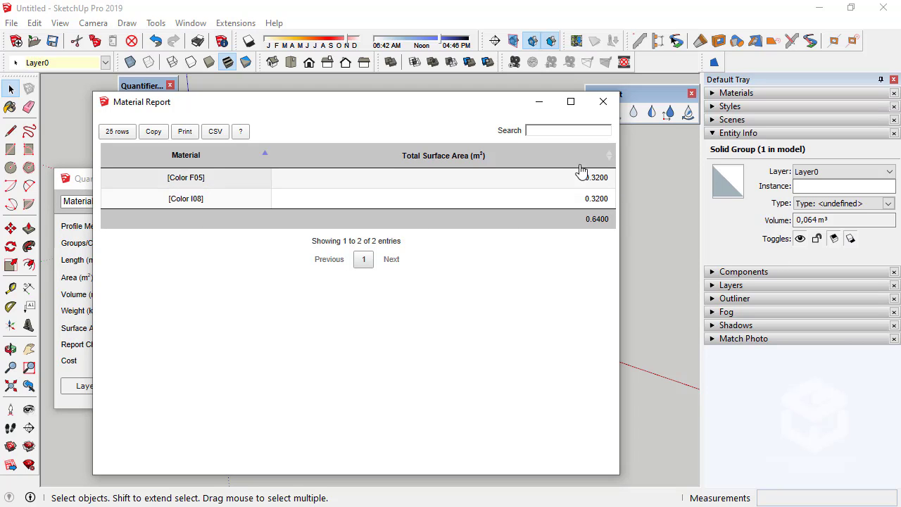
# Collapse Entity Info, show the In Model materials to compare their names with the report, and close the report.
pyautogui.click(759, 133)
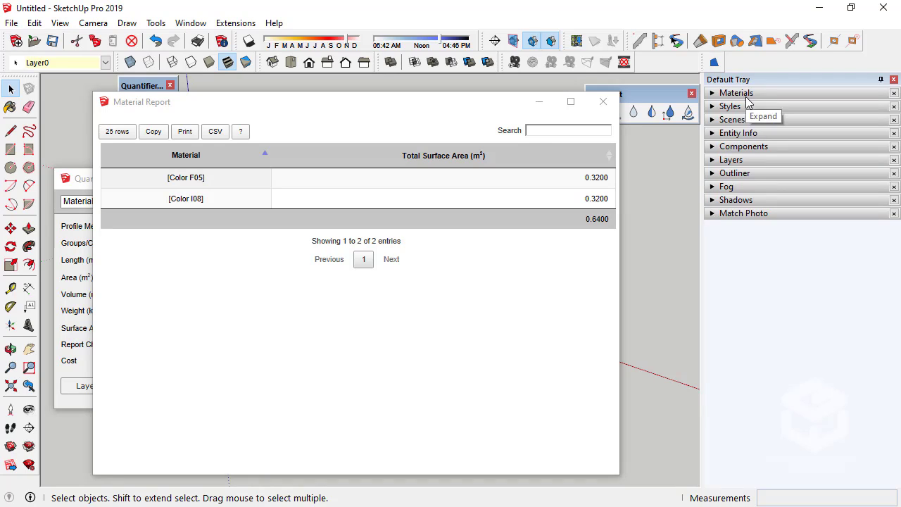
pyautogui.click(748, 94)
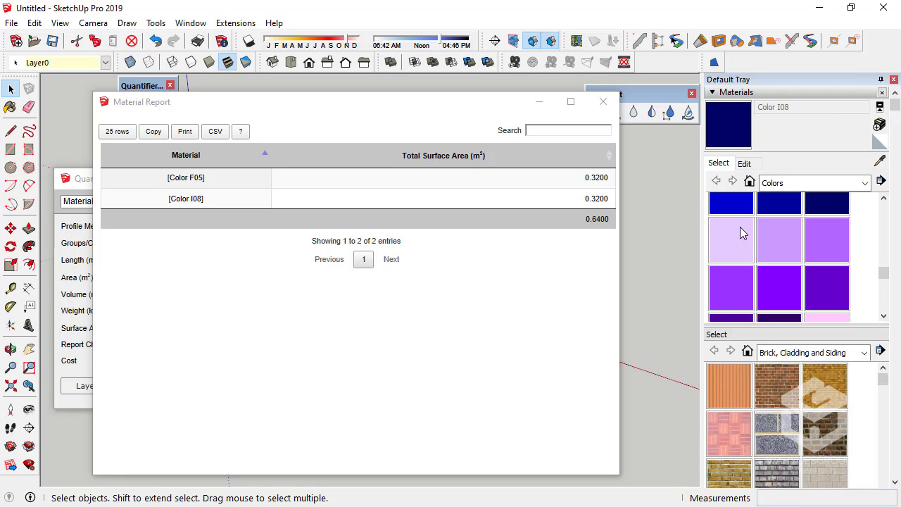
pyautogui.click(749, 181)
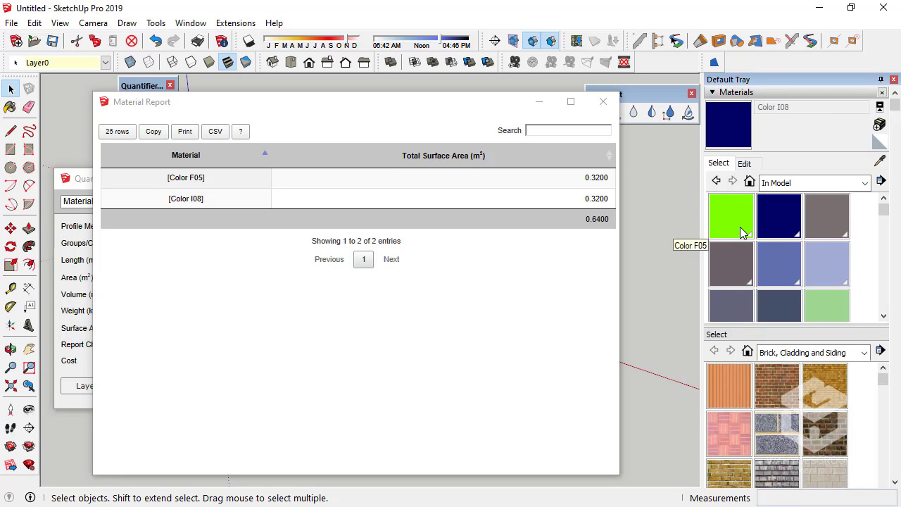
pyautogui.click(602, 101)
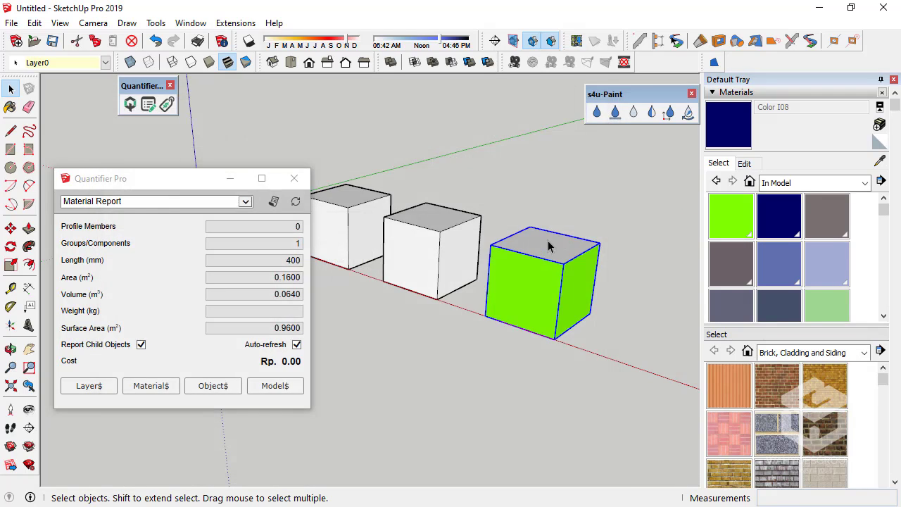
# Move the Quantifier Pro window aside to uncover the flat square at the origin.
pyautogui.moveTo(535, 275); pyautogui.dragTo(470, 290, button='middle')
pyautogui.scroll(5, 491, 265)
pyautogui.scroll(-3, 515, 262)
pyautogui.scroll(2, 518, 293)
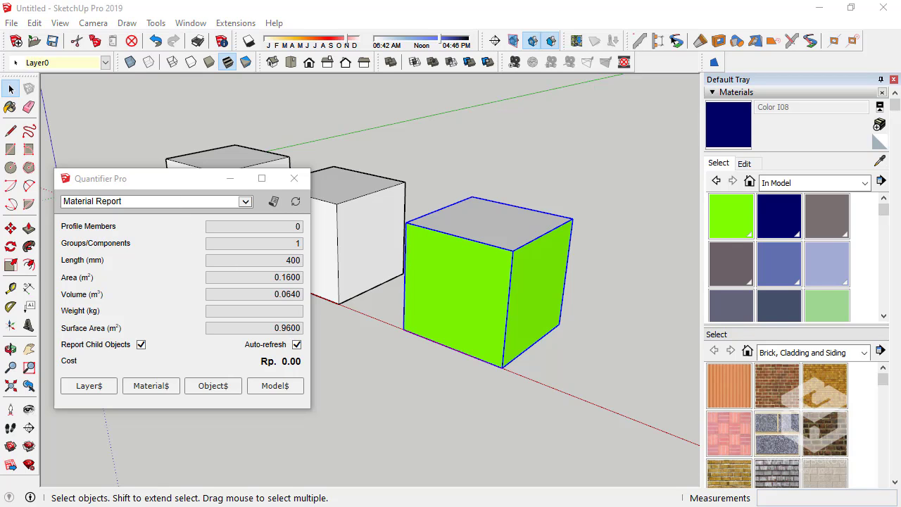
pyautogui.moveTo(513, 386); pyautogui.dragTo(388, 312, button='middle')
pyautogui.moveTo(456, 282); pyautogui.dragTo(497, 290, button='middle')
pyautogui.scroll(-5, 497, 290)
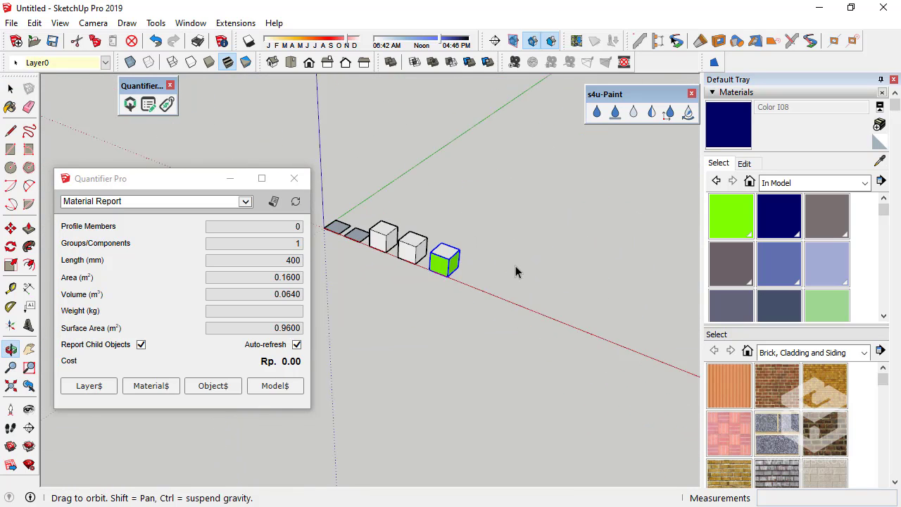
pyautogui.scroll(4, 485, 250)
pyautogui.scroll(-6, 447, 271)
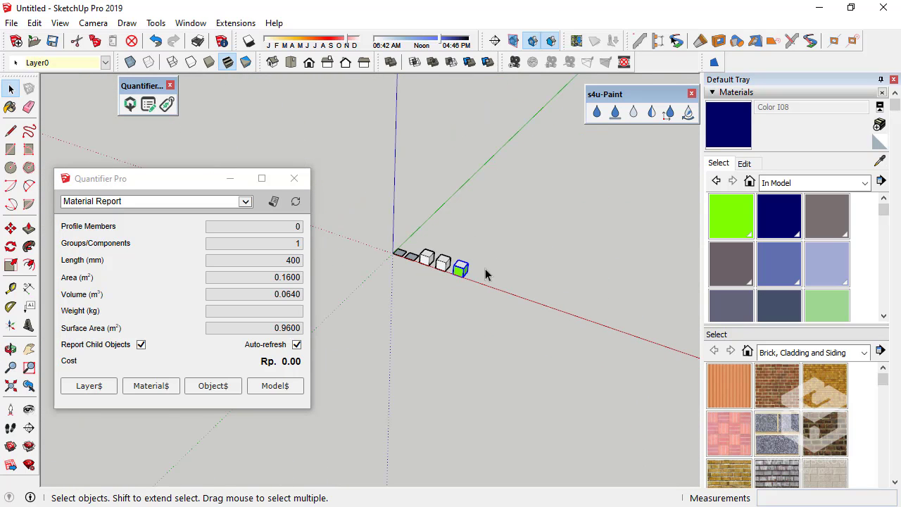
pyautogui.scroll(5, 516, 289)
pyautogui.scroll(-6, 589, 388)
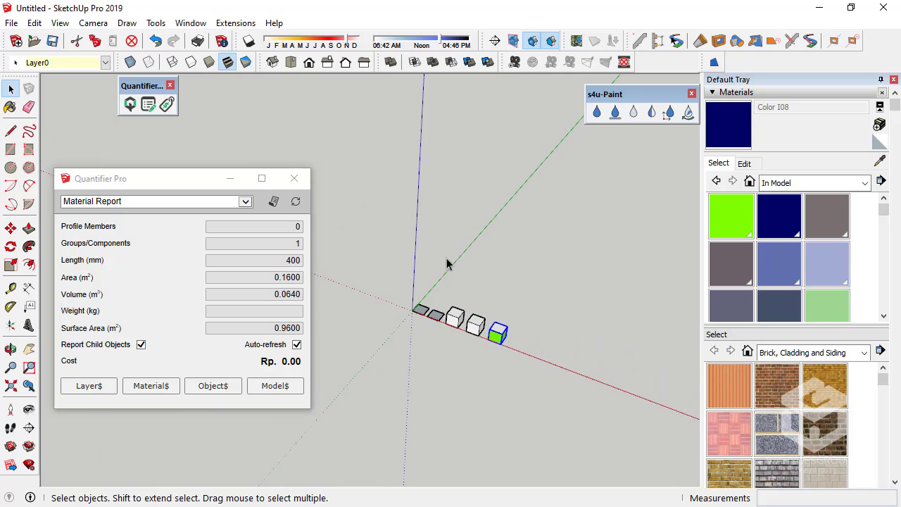
pyautogui.scroll(6, 462, 265)
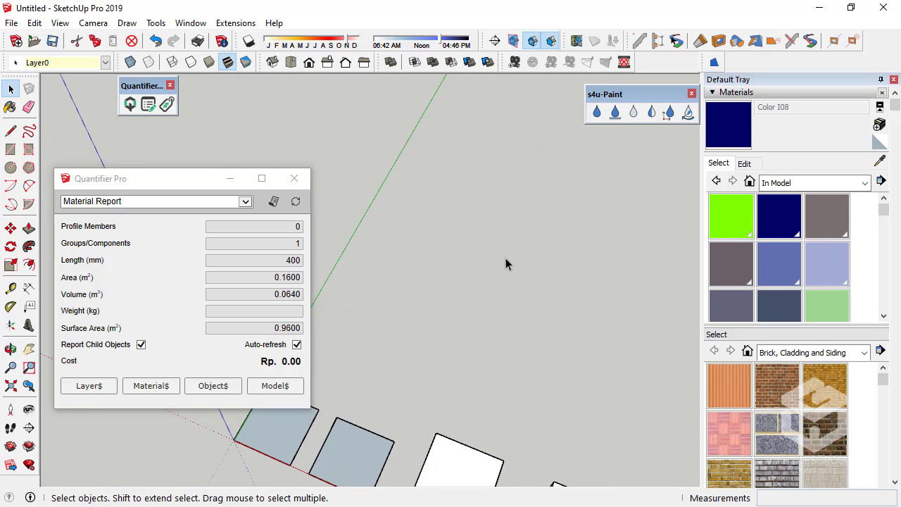
pyautogui.moveTo(180, 182); pyautogui.dragTo(153, 95)
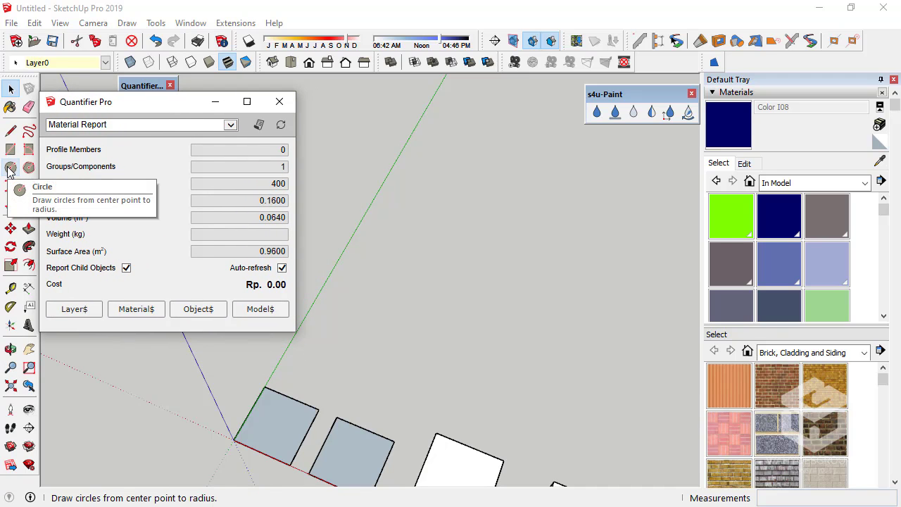
pyautogui.click(10, 170)
pyautogui.scroll(1, 342, 342)
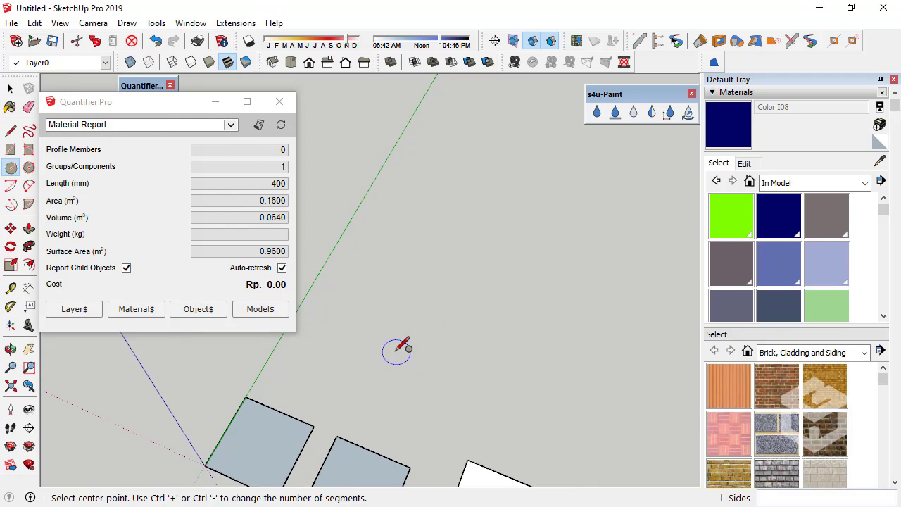
pyautogui.click(364, 308)
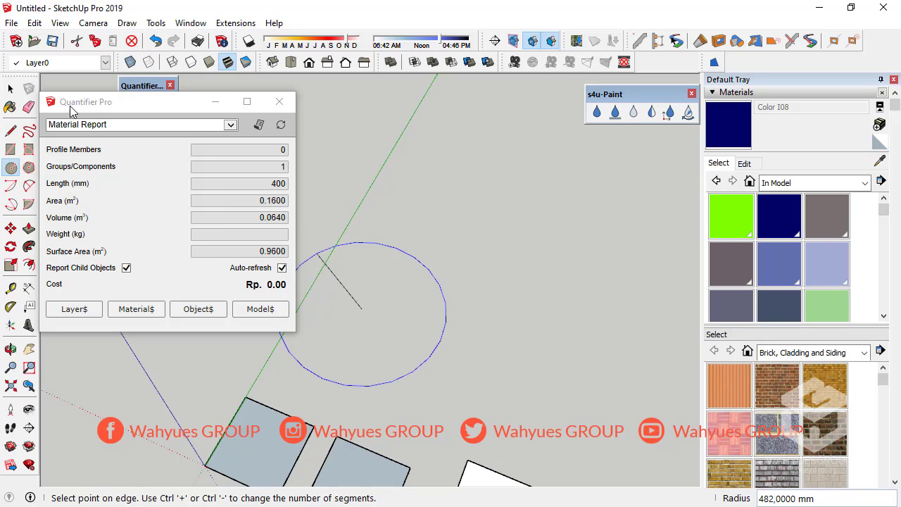
pyautogui.click(11, 88)
pyautogui.click(12, 90)
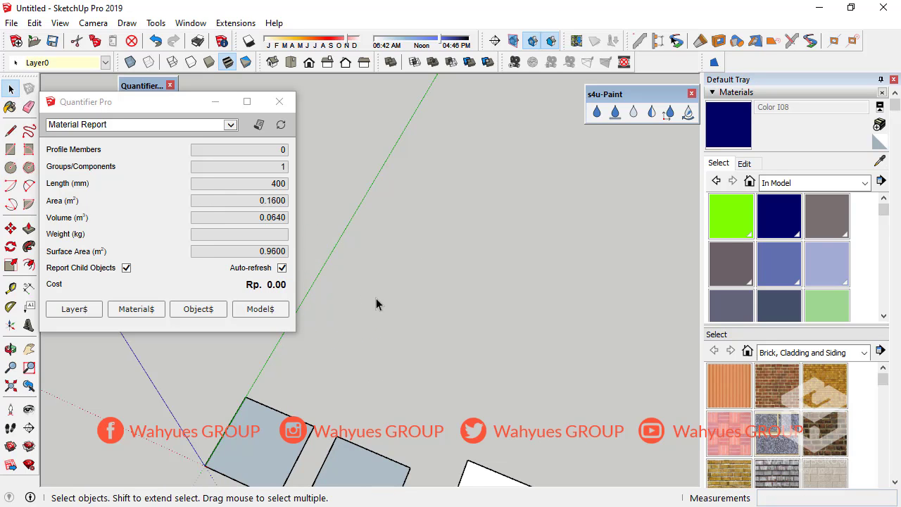
# Draw a flat circle with a 350 mm radius on the ground behind the flat squares.
pyautogui.click(11, 167)
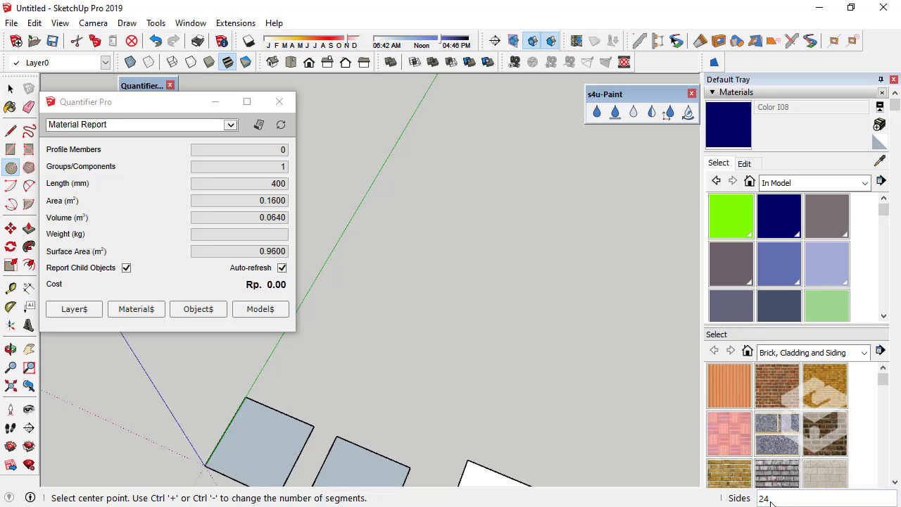
pyautogui.click(351, 307)
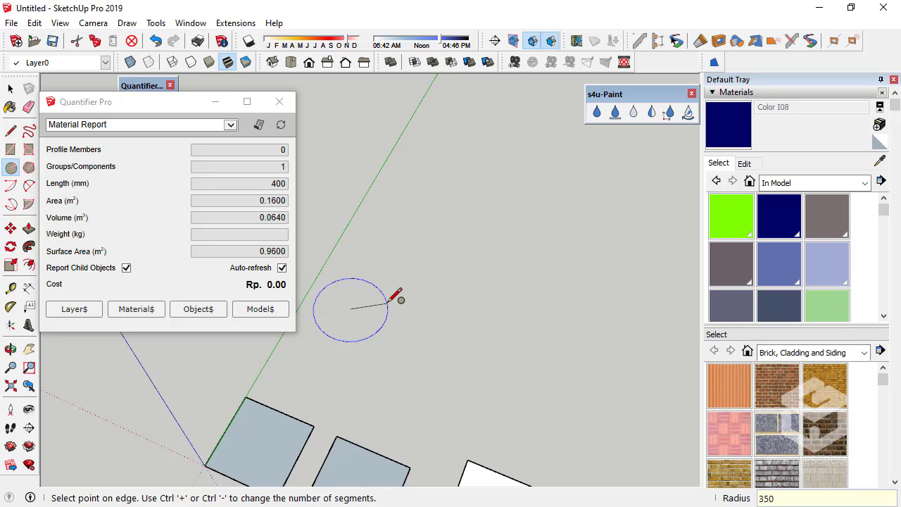
pyautogui.write('350')
pyautogui.press('Return')
# Select the whole circle and place a copy about 849 mm away along the red axis.
pyautogui.scroll(-2, 404, 297)
pyautogui.scroll(5, 375, 302)
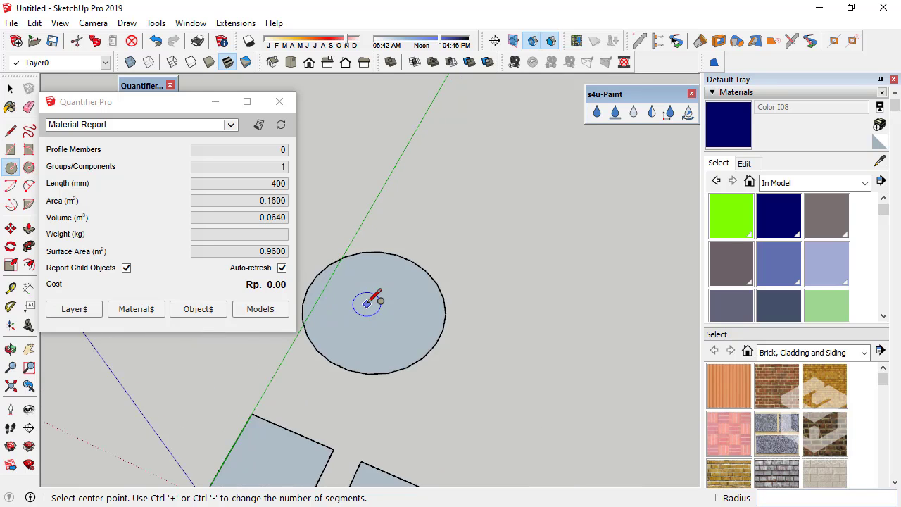
pyautogui.scroll(-3, 493, 359)
pyautogui.scroll(2, 470, 438)
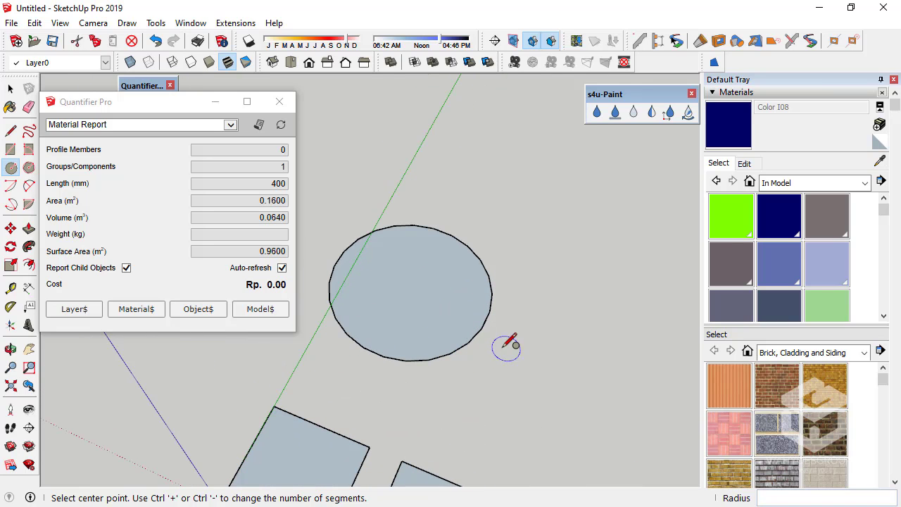
pyautogui.moveTo(444, 310); pyautogui.dragTo(448, 297, button='middle')
pyautogui.moveTo(497, 321); pyautogui.dragTo(479, 314, button='middle')
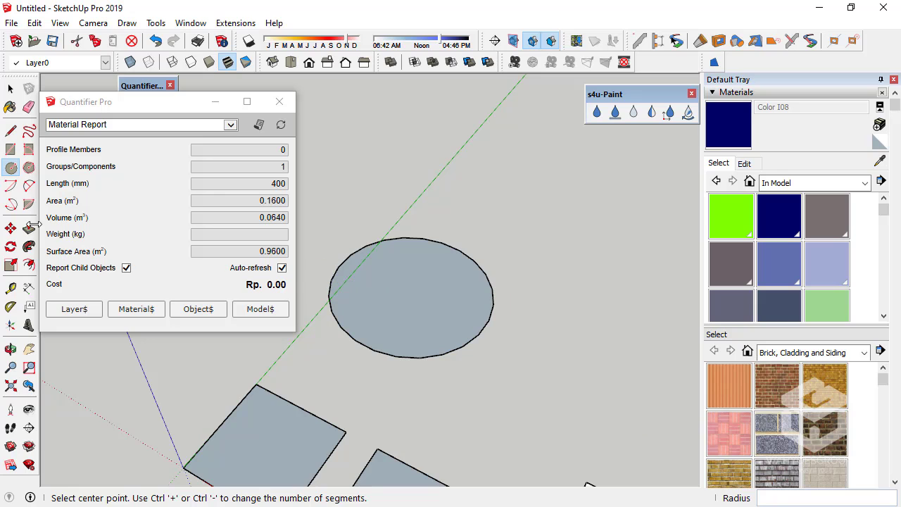
pyautogui.click(10, 89)
pyautogui.moveTo(322, 199); pyautogui.dragTo(547, 406)
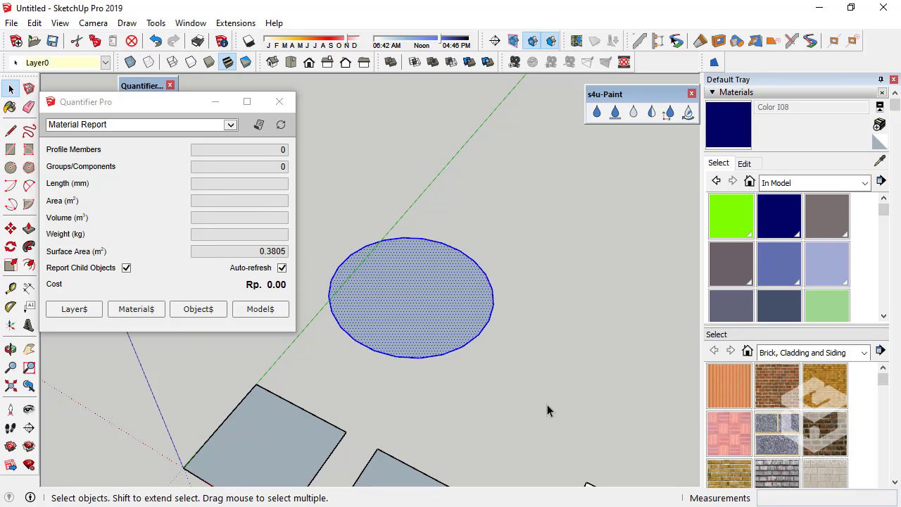
pyautogui.click(10, 228)
pyautogui.click(358, 363)
pyautogui.press('ctrl')
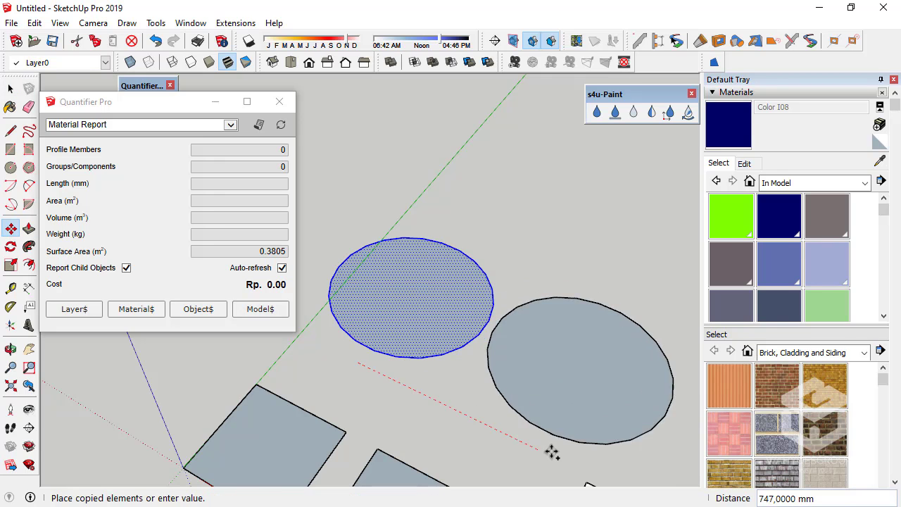
pyautogui.click(567, 468)
# Extrude the copied circle upward 350 mm into a cylinder with Push/Pull.
pyautogui.click(29, 229)
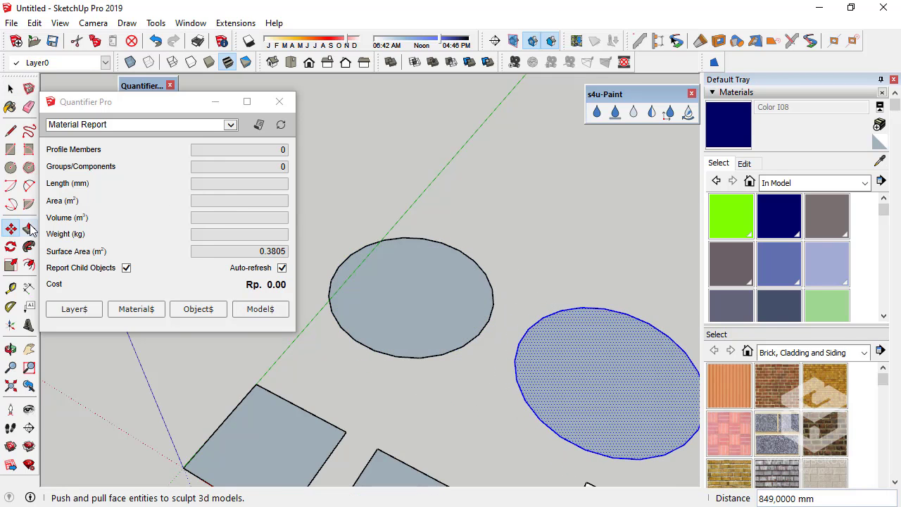
pyautogui.scroll(-5, 599, 319)
pyautogui.scroll(4, 528, 302)
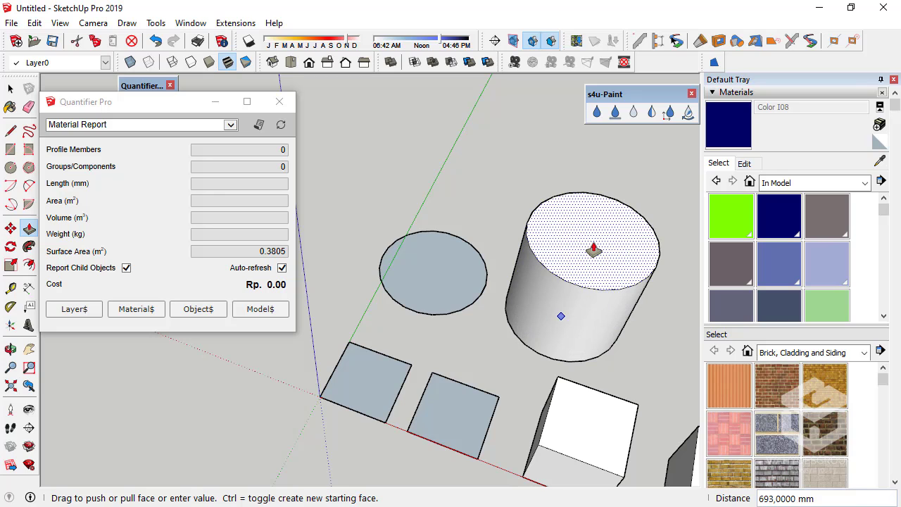
pyautogui.write('350')
pyautogui.press('Return')
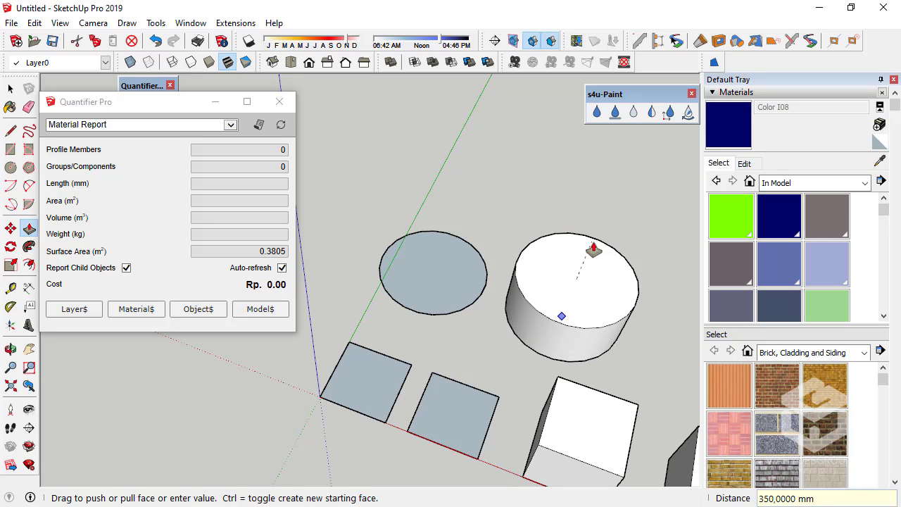
# Select the cylinder's curved side face to check its surface area, and clear the selection.
pyautogui.click(11, 88)
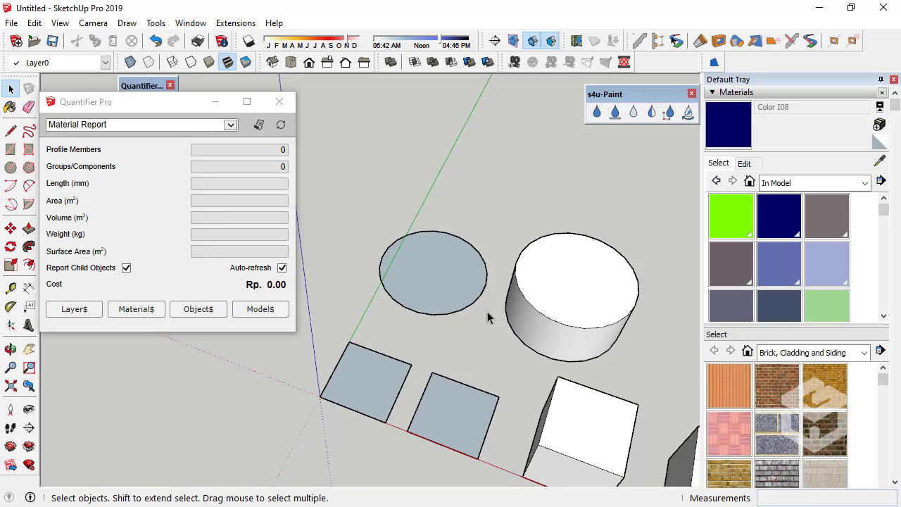
pyautogui.moveTo(487, 315); pyautogui.dragTo(482, 204, button='middle')
pyautogui.scroll(3, 482, 204)
pyautogui.scroll(3, 482, 204)
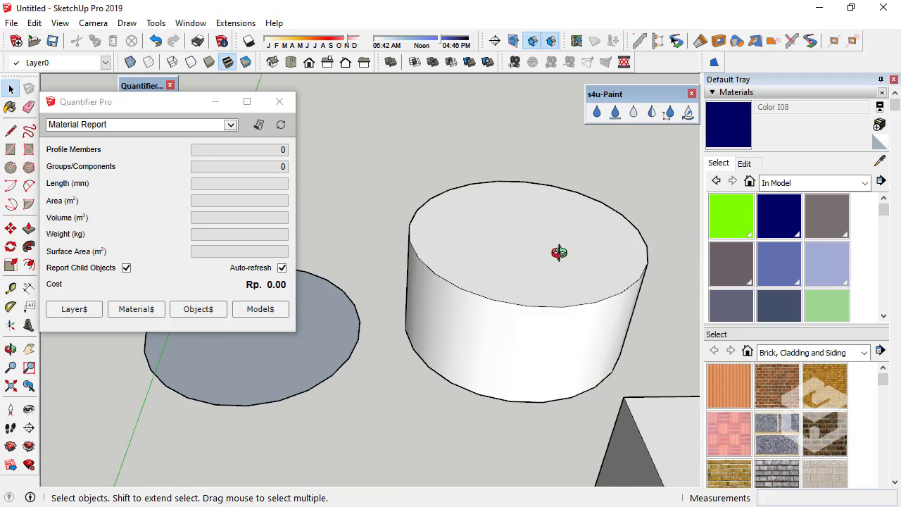
pyautogui.moveTo(559, 252); pyautogui.dragTo(418, 268, button='middle')
pyautogui.scroll(-5, 473, 264)
pyautogui.scroll(4, 472, 319)
pyautogui.click(476, 309)
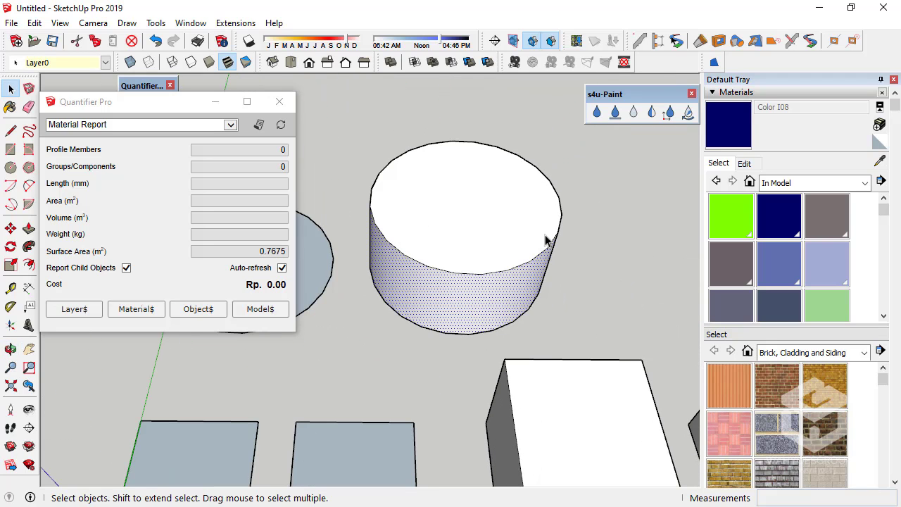
pyautogui.click(590, 202)
# Select the whole cylinder and place a copy about 1083 mm away along the red axis.
pyautogui.scroll(-5, 403, 237)
pyautogui.tripleClick(404, 237)
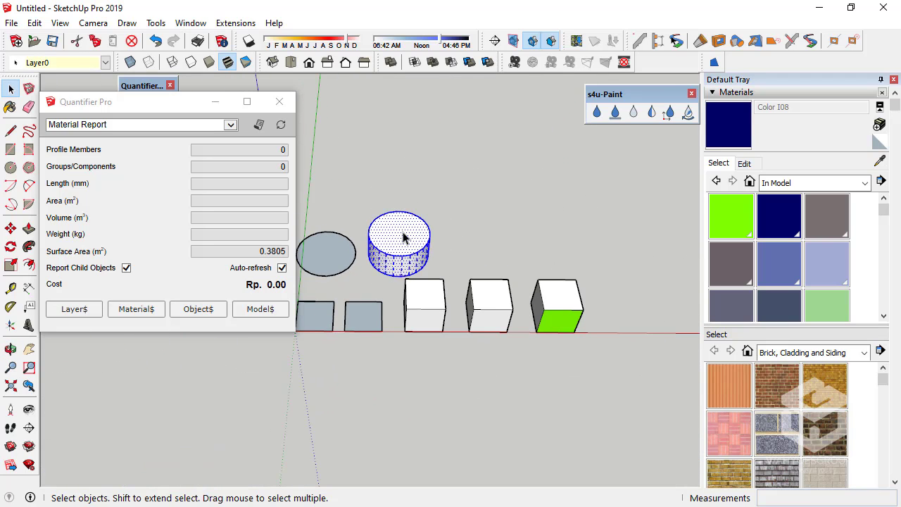
pyautogui.moveTo(366, 239); pyautogui.dragTo(394, 295, button='middle')
pyautogui.click(11, 228)
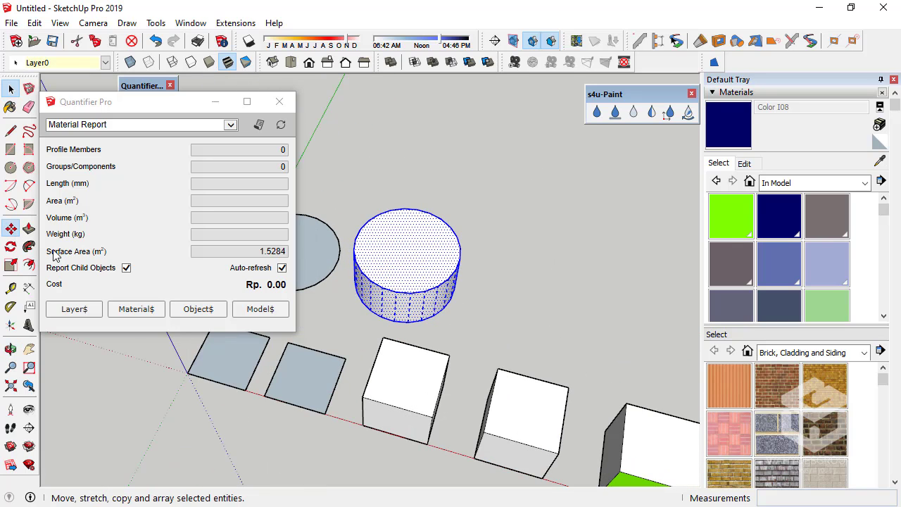
pyautogui.press('ctrl')
pyautogui.click(353, 323)
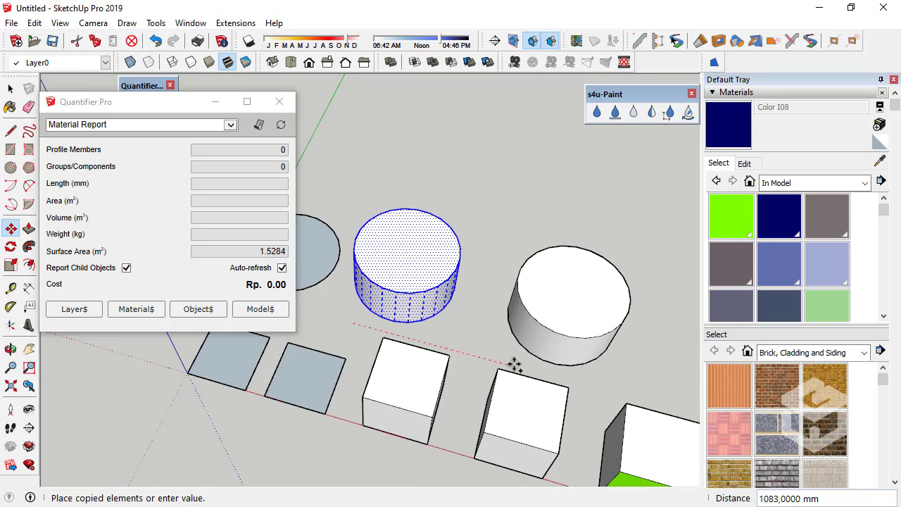
pyautogui.click(514, 364)
pyautogui.scroll(-3, 514, 364)
pyautogui.click(10, 88)
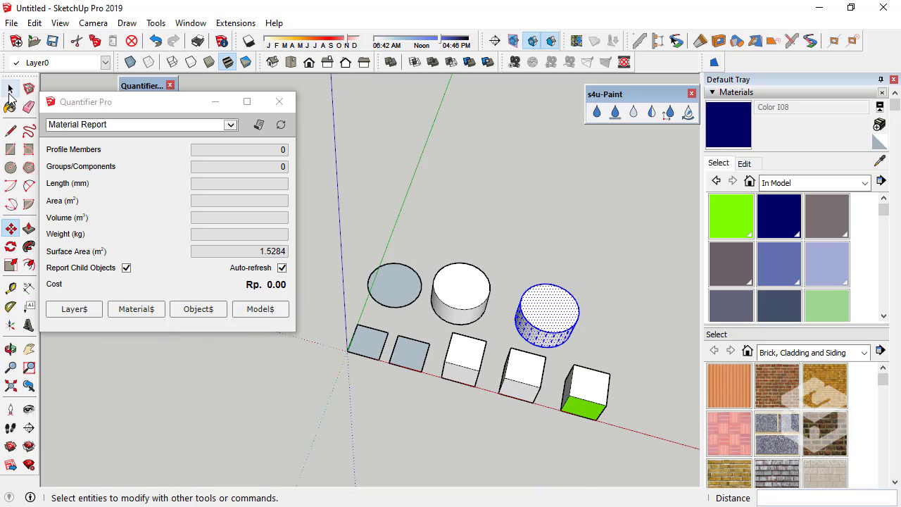
pyautogui.moveTo(346, 218); pyautogui.dragTo(642, 350)
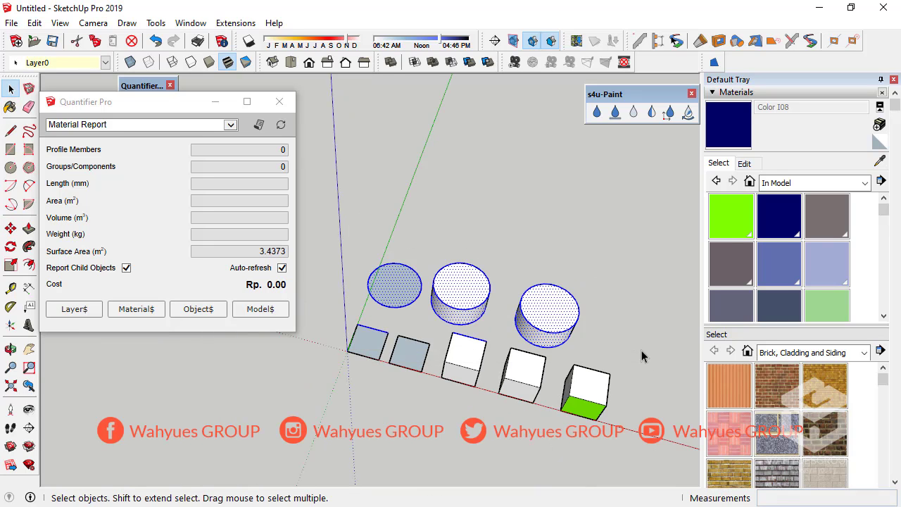
pyautogui.click(11, 229)
pyautogui.click(374, 221)
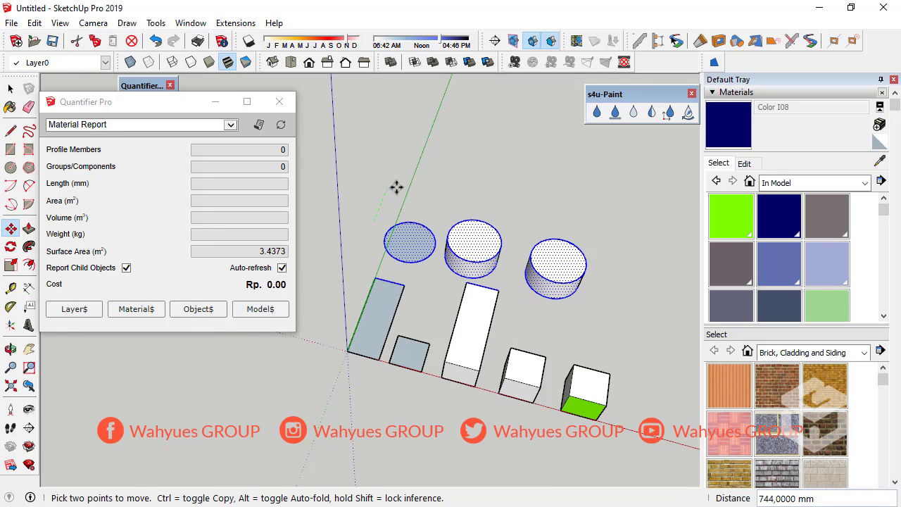
pyautogui.press('Escape')
pyautogui.click(10, 88)
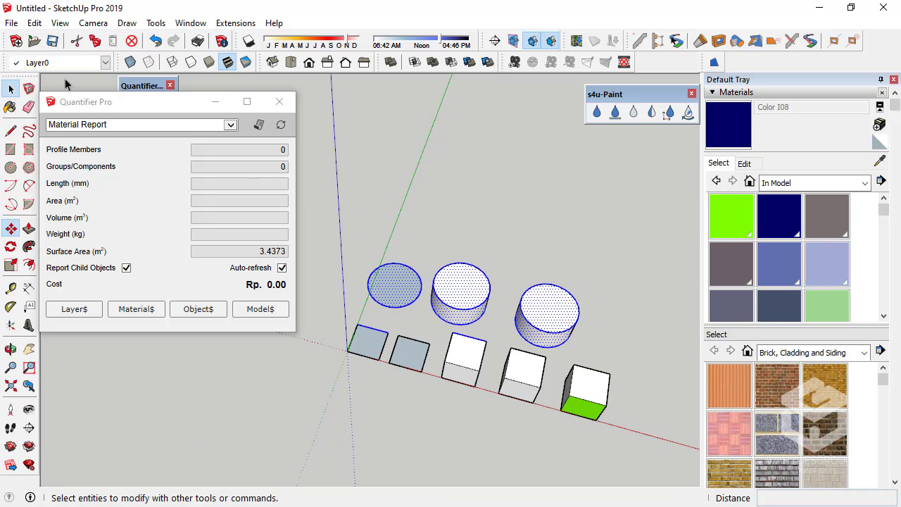
# In top view, select only the circle and both cylinders and move them about 1183 mm along the green axis, away from the squares.
pyautogui.click(291, 62)
pyautogui.click(565, 271)
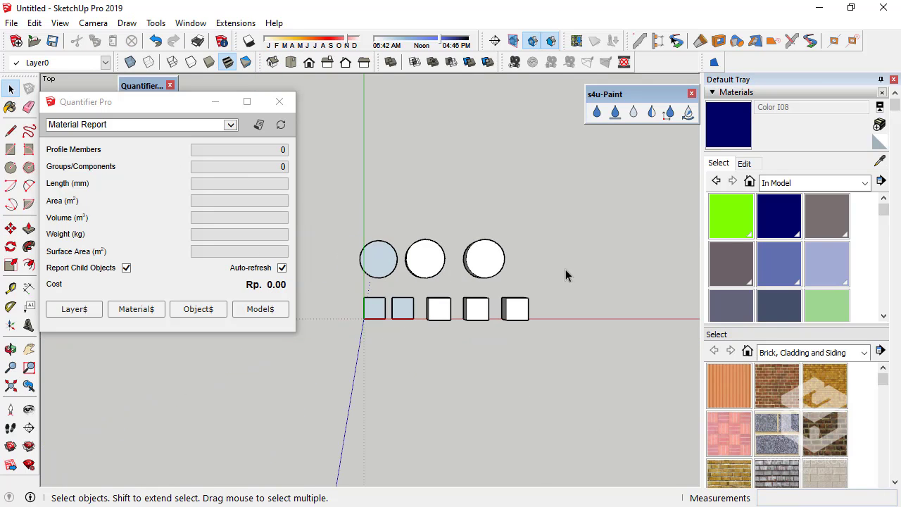
pyautogui.moveTo(321, 199); pyautogui.dragTo(553, 289)
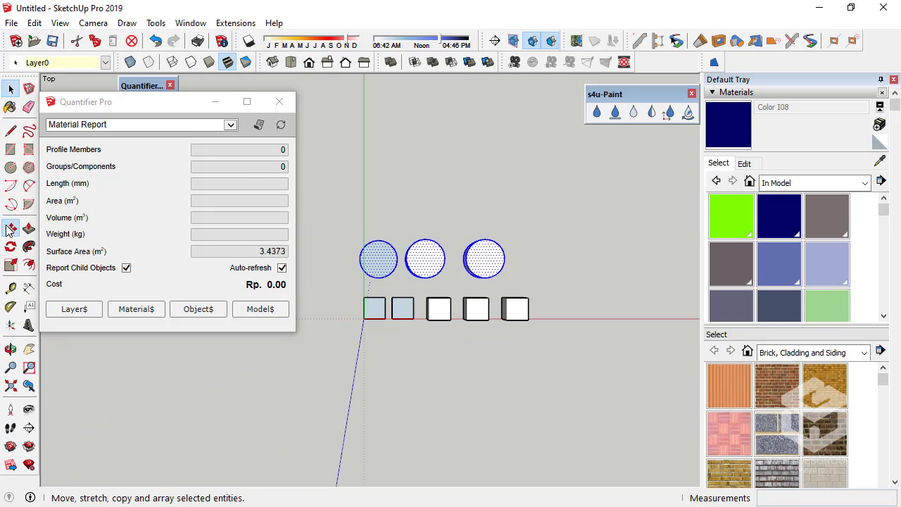
pyautogui.click(11, 228)
pyautogui.click(337, 246)
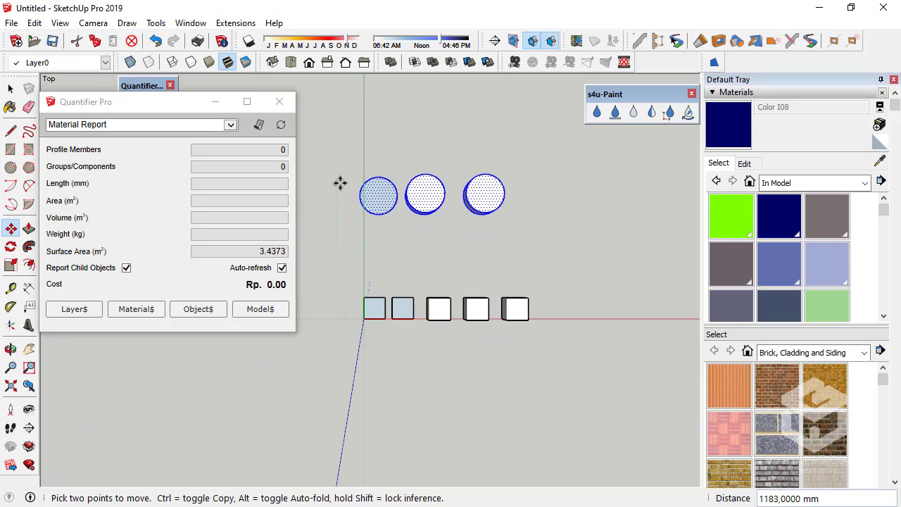
pyautogui.click(340, 183)
pyautogui.click(10, 88)
pyautogui.click(451, 242)
# Select all geometry of the copied cylinder, make it a group, and clear the selection.
pyautogui.moveTo(452, 243); pyautogui.dragTo(579, 249, button='middle')
pyautogui.scroll(5, 462, 198)
pyautogui.tripleClick(563, 250)
pyautogui.rightClick(559, 252)
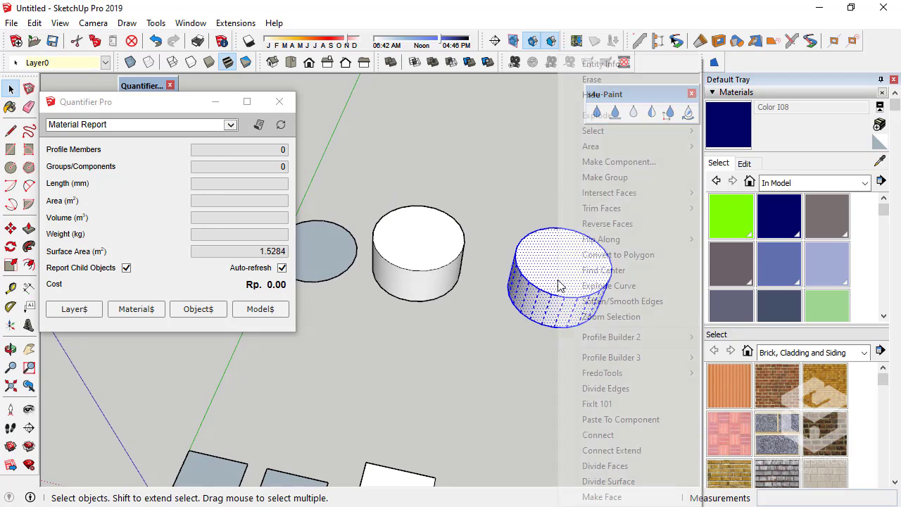
pyautogui.click(623, 177)
pyautogui.click(535, 204)
# Select the ungrouped cylinder's top circular edge and check its radius, segment count and circumference in Entity Info, then clear the selection.
pyautogui.moveTo(535, 204); pyautogui.dragTo(422, 250, button='middle')
pyautogui.scroll(6, 414, 252)
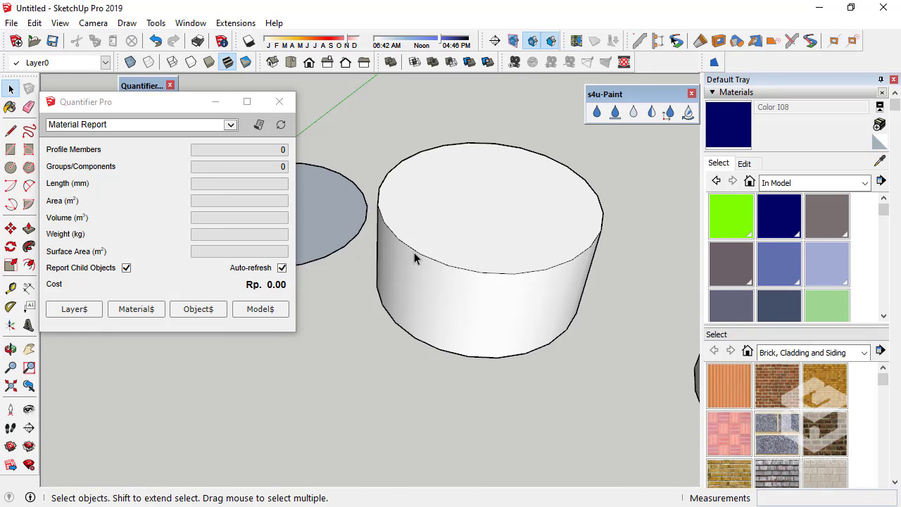
pyautogui.scroll(4, 476, 245)
pyautogui.scroll(-5, 486, 286)
pyautogui.moveTo(493, 332); pyautogui.dragTo(503, 261, button='middle')
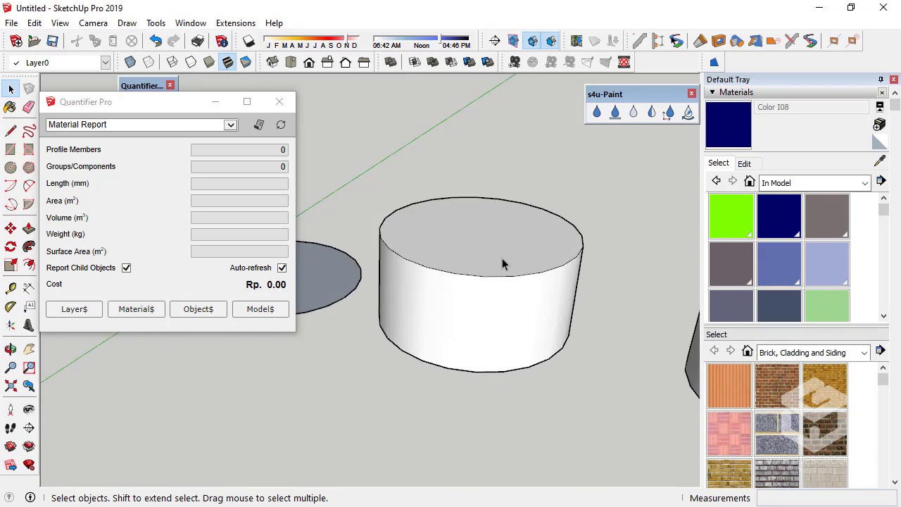
pyautogui.scroll(3, 503, 261)
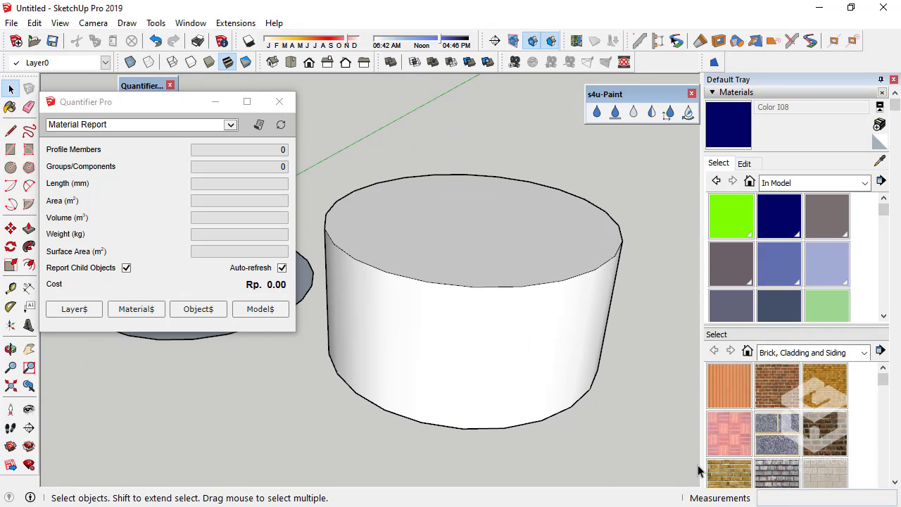
pyautogui.click(444, 287)
pyautogui.click(754, 92)
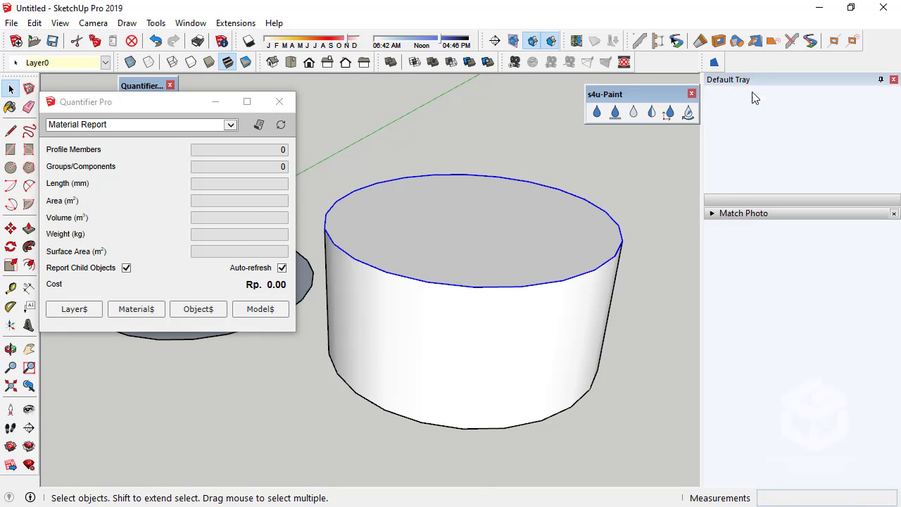
pyautogui.click(739, 134)
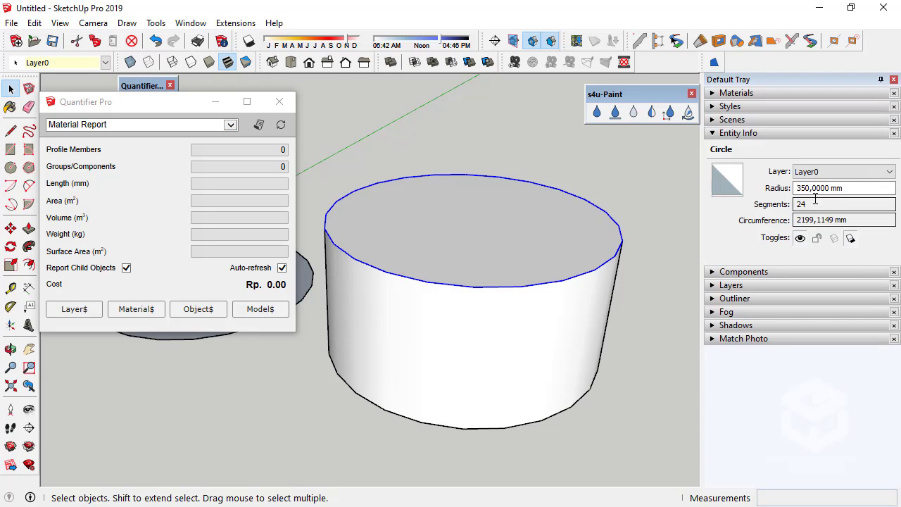
pyautogui.click(816, 204)
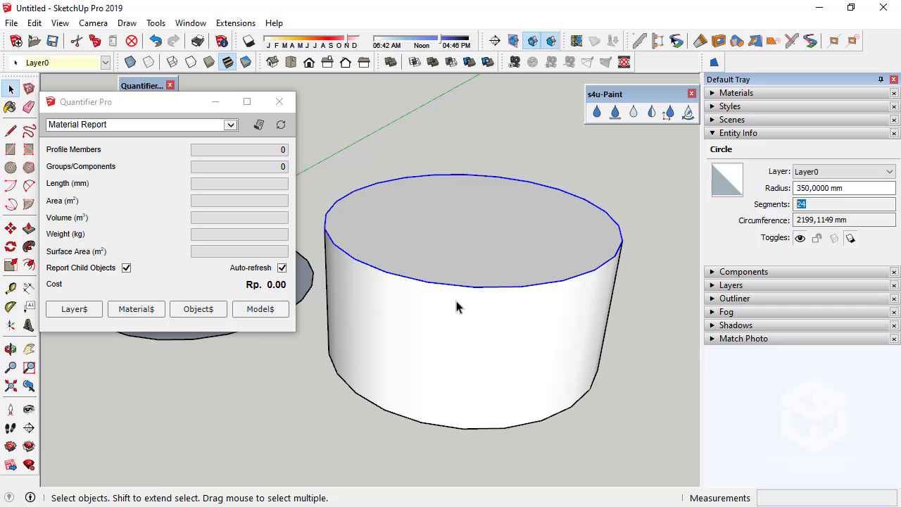
pyautogui.scroll(-5, 454, 305)
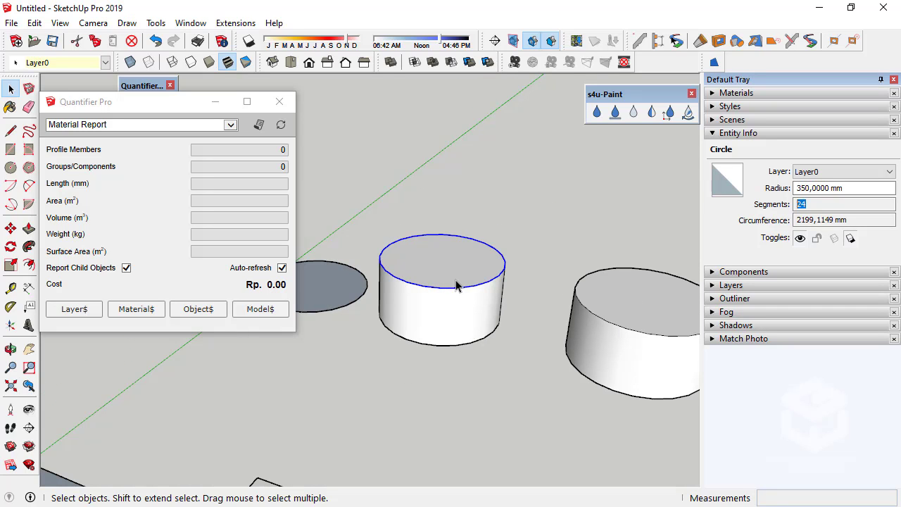
pyautogui.moveTo(441, 274); pyautogui.dragTo(511, 304, button='middle')
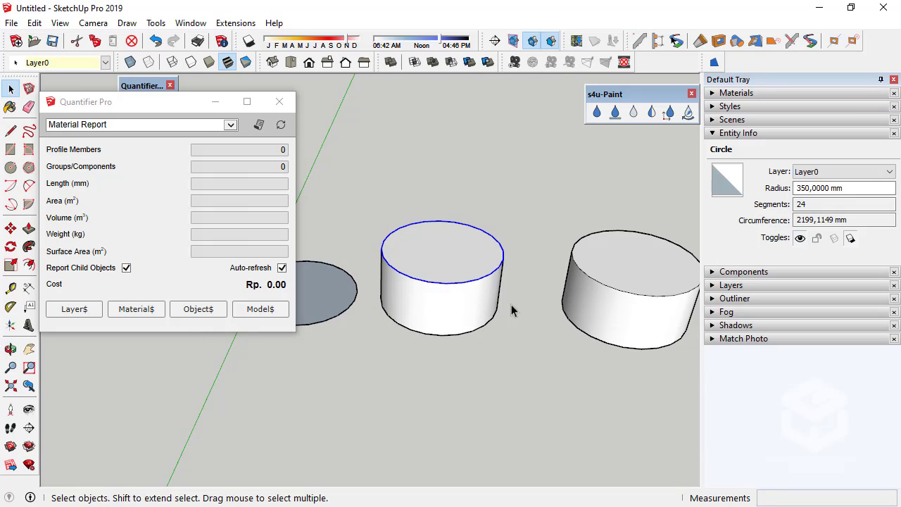
pyautogui.moveTo(448, 316); pyautogui.dragTo(452, 280, button='middle')
pyautogui.click(296, 334)
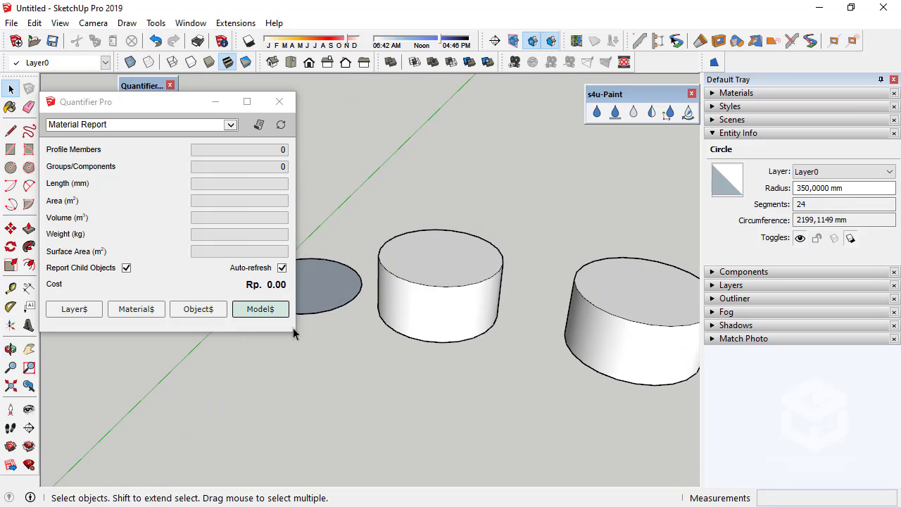
# Draw a circle with a 350 mm radius and more than 24 segments on the ground behind the ungrouped cylinder.
pyautogui.click(17, 174)
pyautogui.moveTo(331, 436); pyautogui.dragTo(394, 394, button='middle')
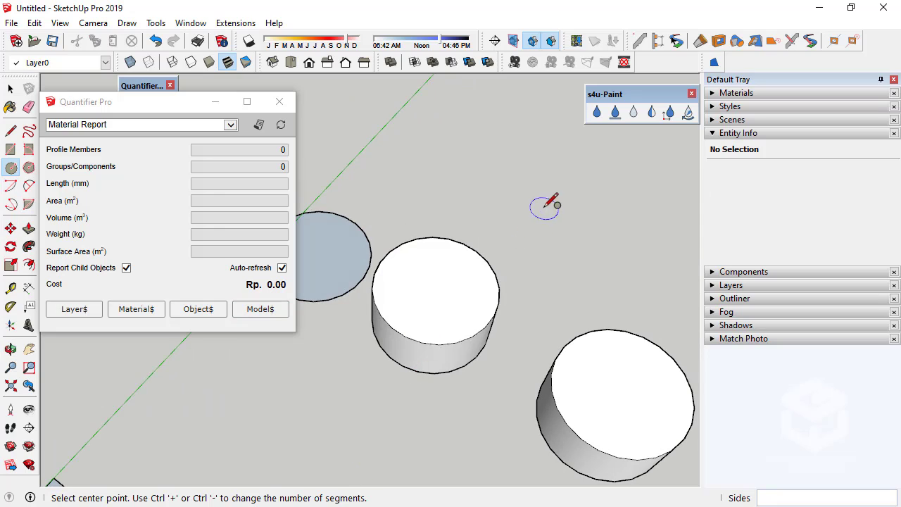
pyautogui.click(520, 174)
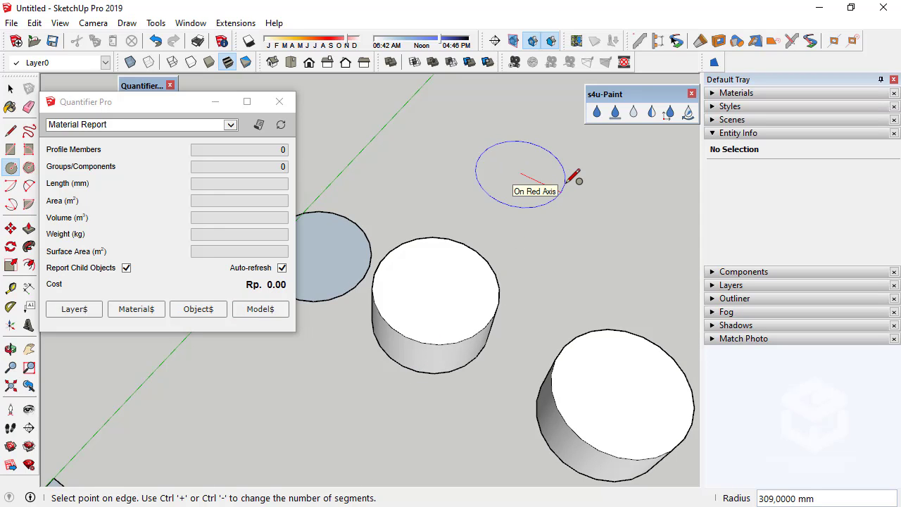
pyautogui.press('Escape')
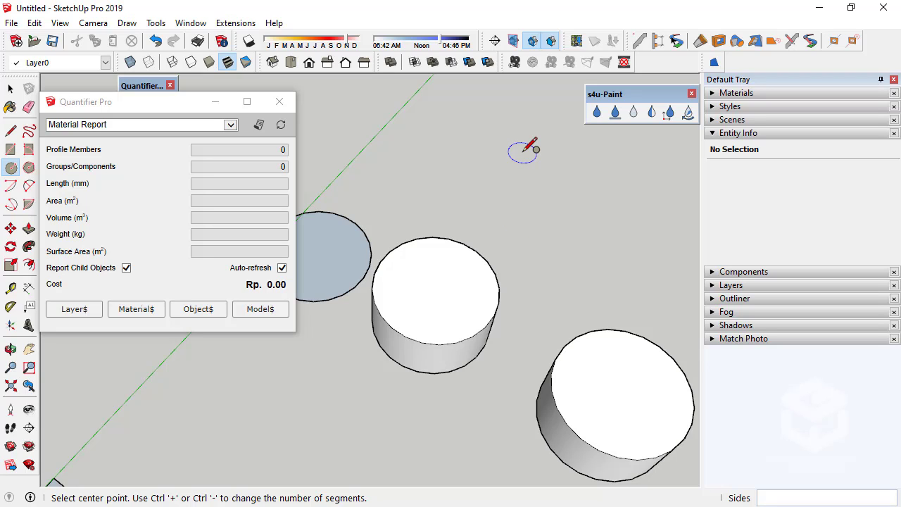
pyautogui.click(499, 188)
pyautogui.write('350')
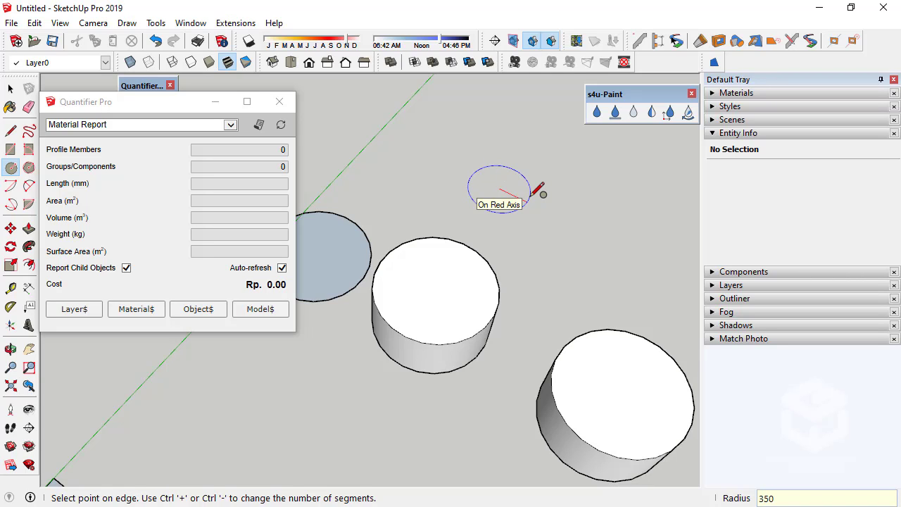
pyautogui.press('Return')
# Extrude the new circle upward 350 mm with Push/Pull to match the existing cylinder's height.
pyautogui.click(29, 228)
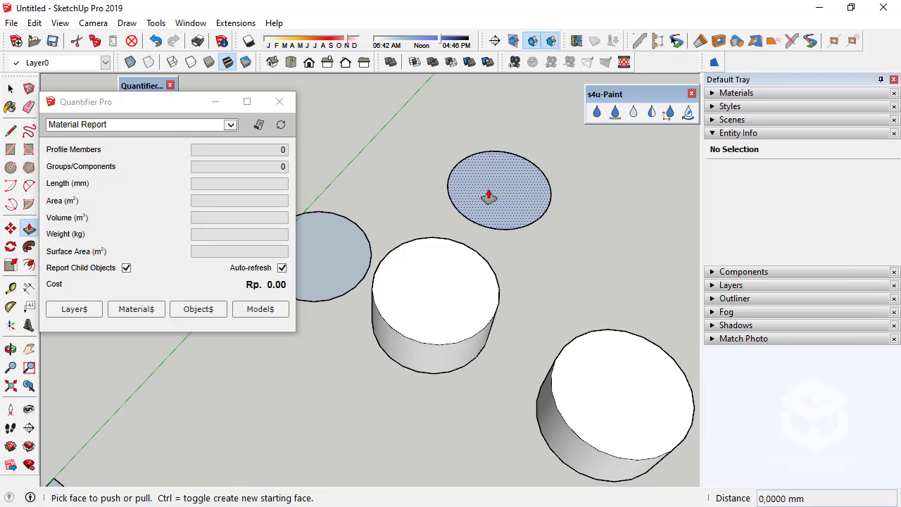
pyautogui.click(489, 195)
pyautogui.click(416, 247)
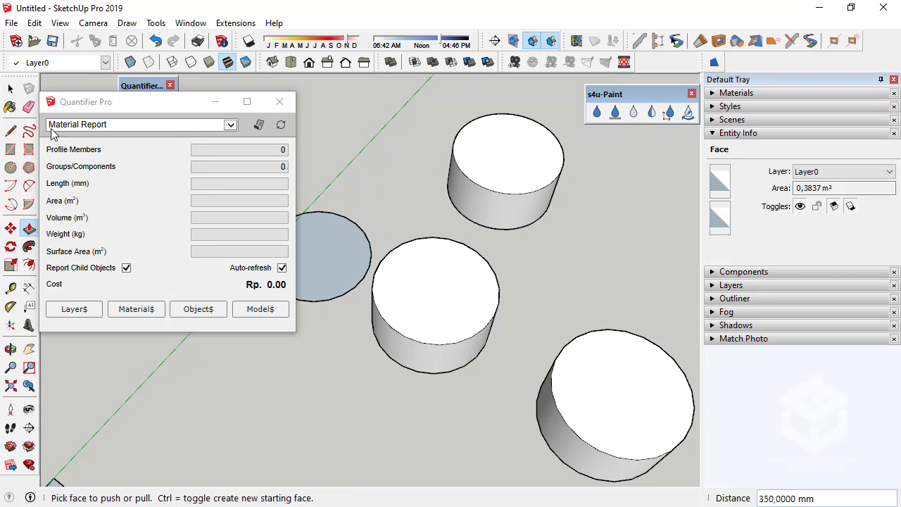
# Select the new smoother cylinder and place a copy about 1246 mm away along the red axis.
pyautogui.click(10, 88)
pyautogui.moveTo(435, 96); pyautogui.dragTo(587, 243)
pyautogui.press('m')
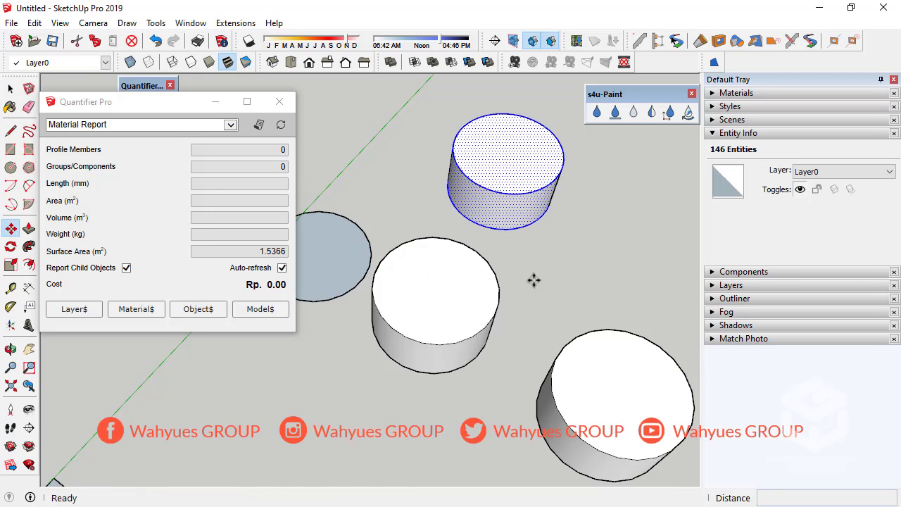
pyautogui.press('ctrl')
pyautogui.click(471, 231)
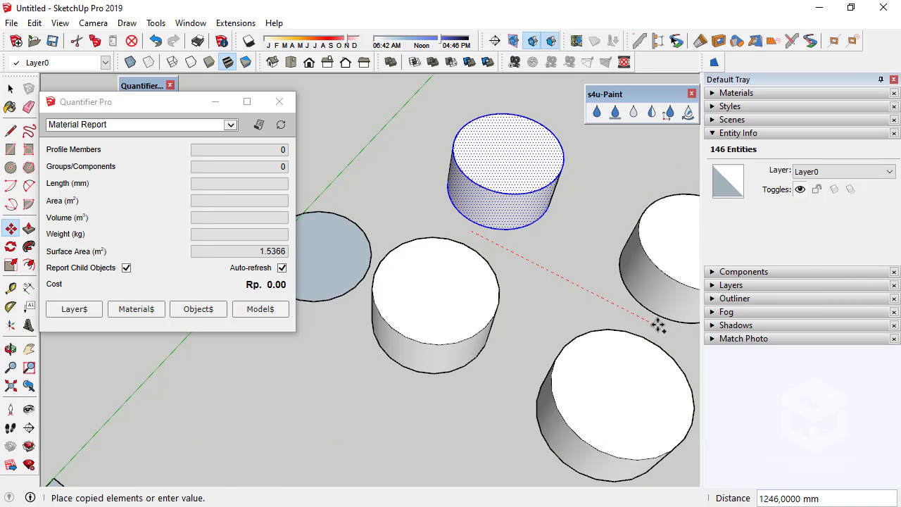
pyautogui.click(659, 323)
# Make the copied smoother cylinder a group and clear the selection.
pyautogui.rightClick(681, 240)
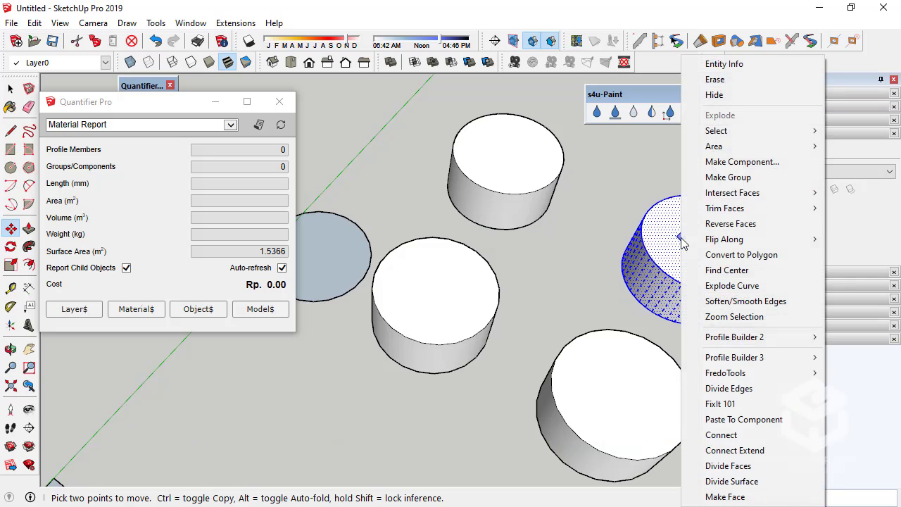
pyautogui.click(733, 176)
pyautogui.scroll(-3, 490, 278)
pyautogui.scroll(3, 458, 253)
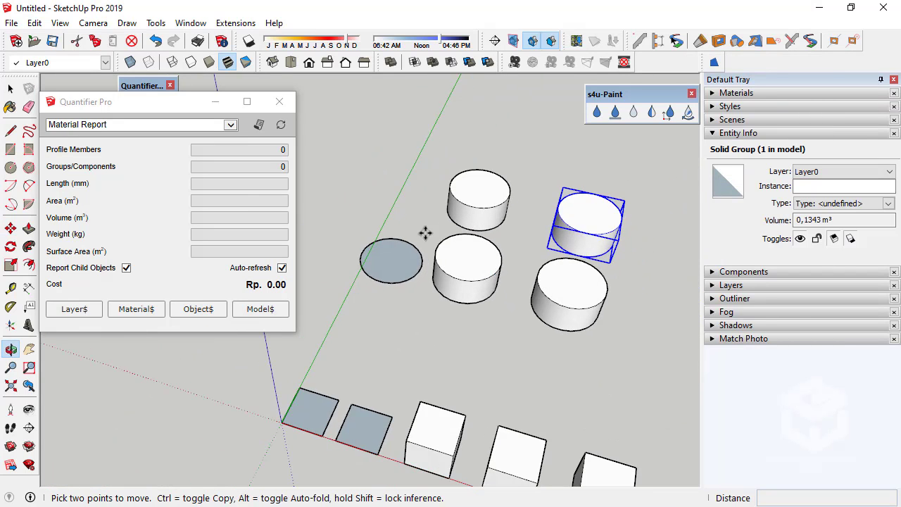
pyautogui.click(10, 88)
pyautogui.click(380, 190)
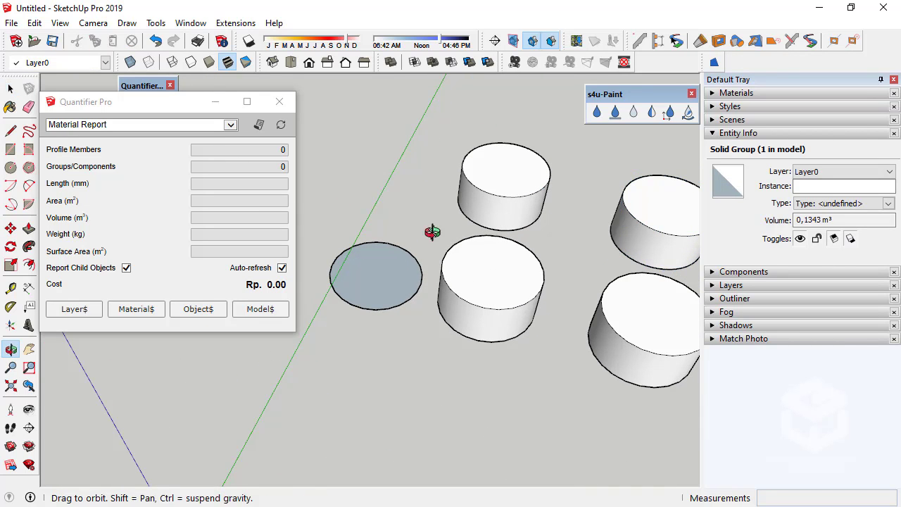
# Select the curved side of the front ungrouped cylinder and compare its area in Entity Info with the Quantifier Pro surface area.
pyautogui.moveTo(429, 231); pyautogui.dragTo(406, 226, button='middle')
pyautogui.scroll(5, 437, 242)
pyautogui.scroll(-2, 451, 264)
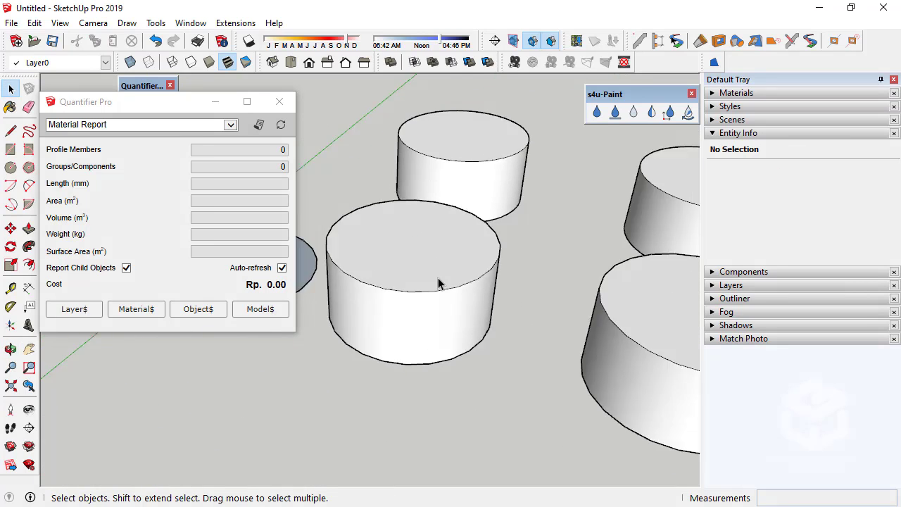
pyautogui.moveTo(438, 277)
pyautogui.mouseDown(button='middle')
pyautogui.moveTo(412, 267)
pyautogui.moveTo(422, 284)
pyautogui.mouseUp(button='middle')
pyautogui.scroll(2, 412, 337)
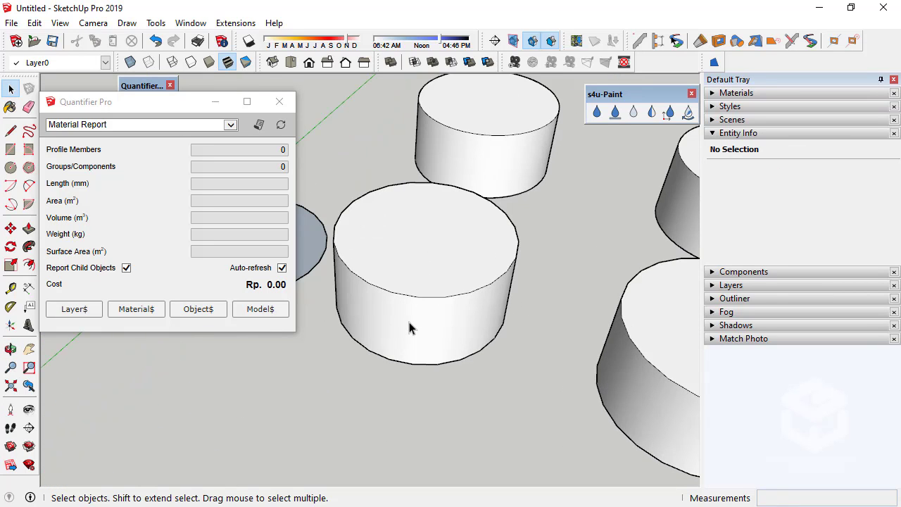
pyautogui.click(409, 329)
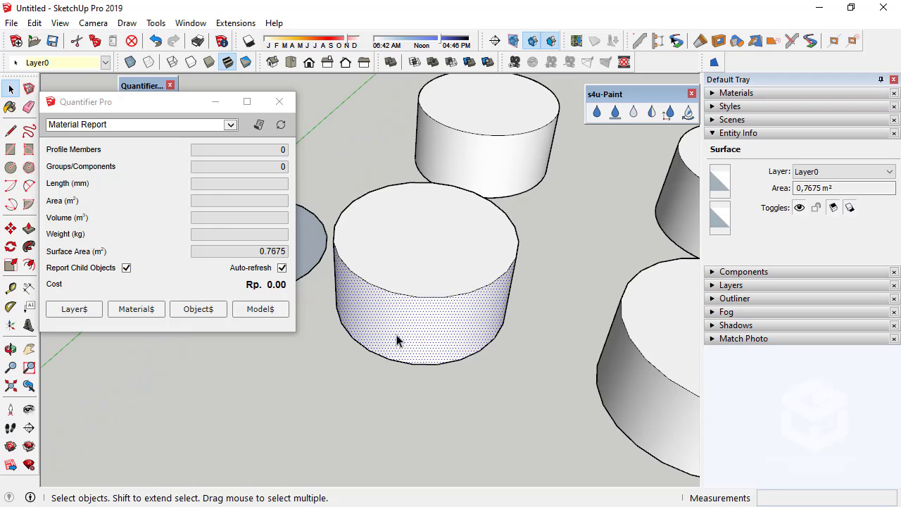
pyautogui.moveTo(397, 340); pyautogui.dragTo(451, 291, button='middle')
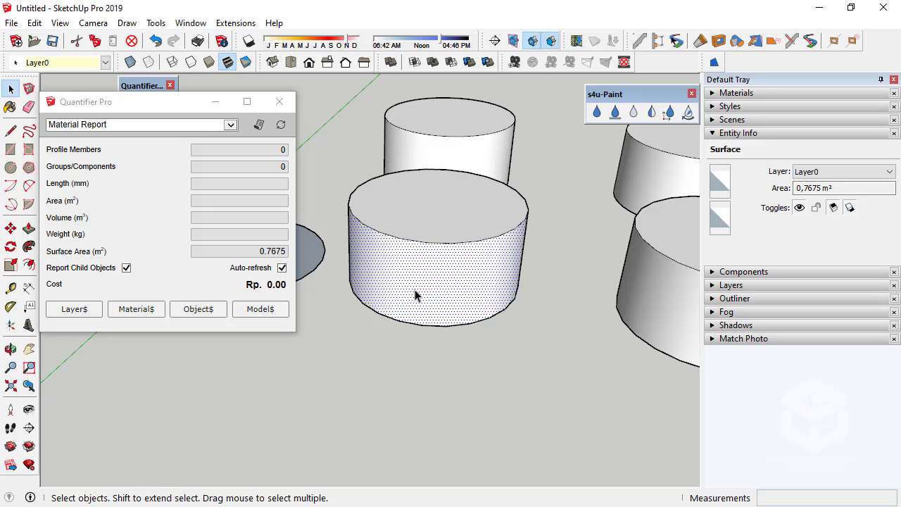
# Select the curved side of the smoother ungrouped cylinder, compare its area in Entity Info with the Quantifier Pro surface area, and clear the selection.
pyautogui.moveTo(442, 294); pyautogui.dragTo(448, 275, button='middle')
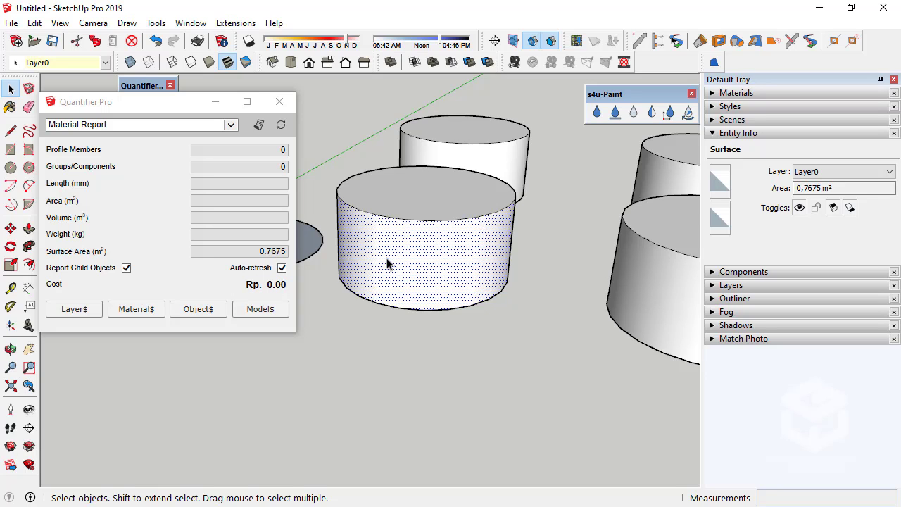
pyautogui.scroll(-2, 386, 263)
pyautogui.moveTo(387, 261); pyautogui.dragTo(394, 268, button='middle')
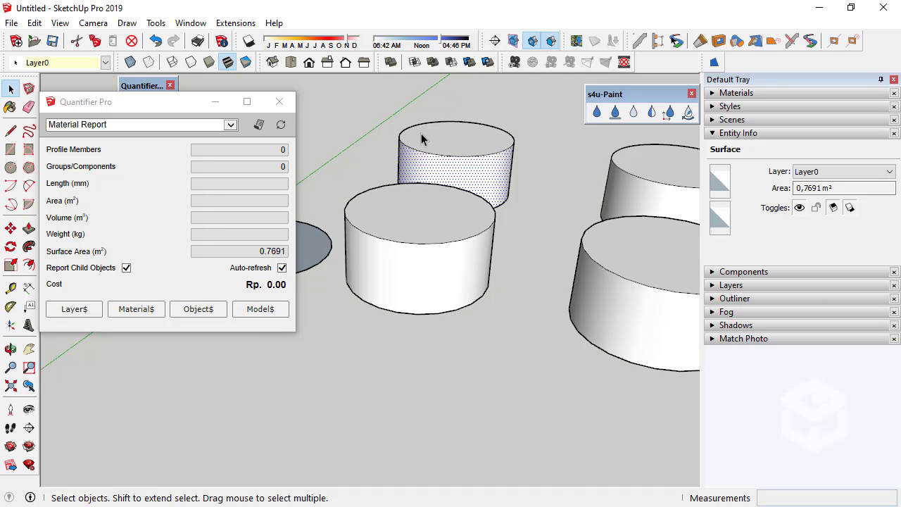
pyautogui.scroll(4, 421, 139)
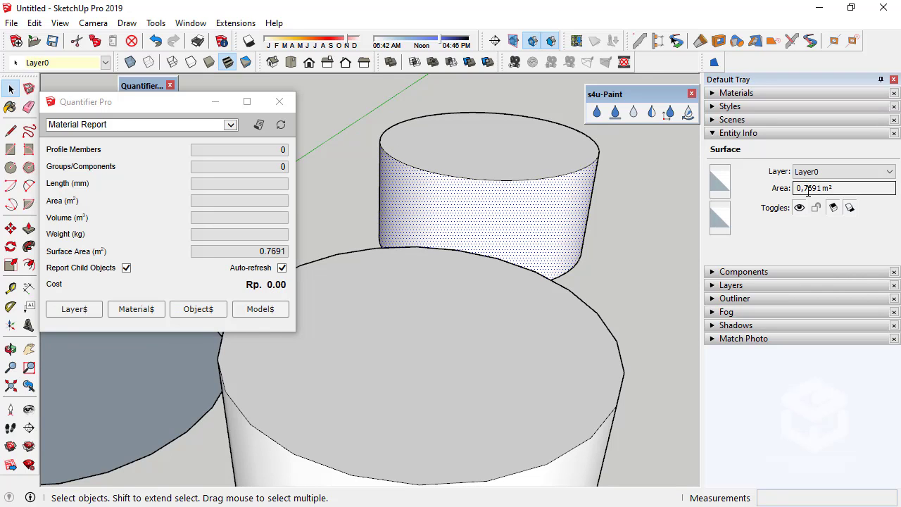
pyautogui.scroll(-4, 495, 386)
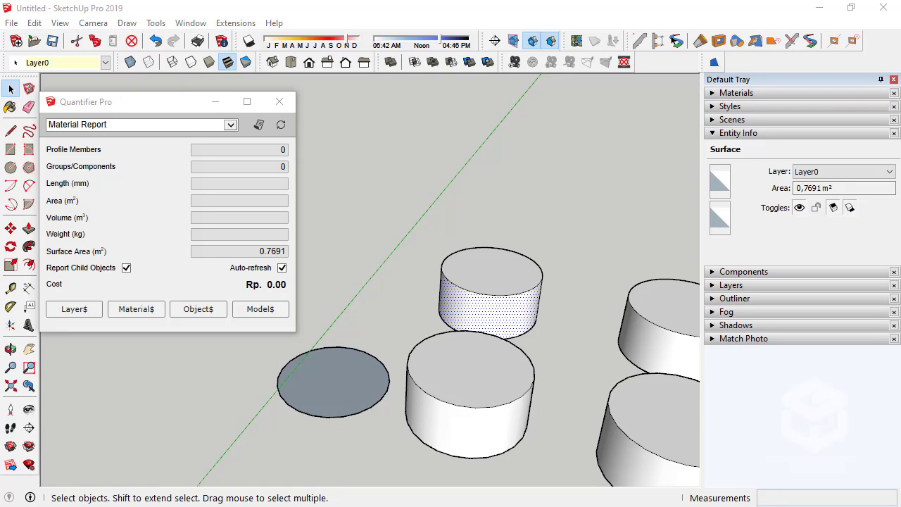
pyautogui.click(482, 221)
# Draw a 96-sided circle with a 350 mm radius on the ground behind the smoother ungrouped cylinder.
pyautogui.scroll(-3, 486, 218)
pyautogui.moveTo(531, 199); pyautogui.dragTo(452, 184, button='middle')
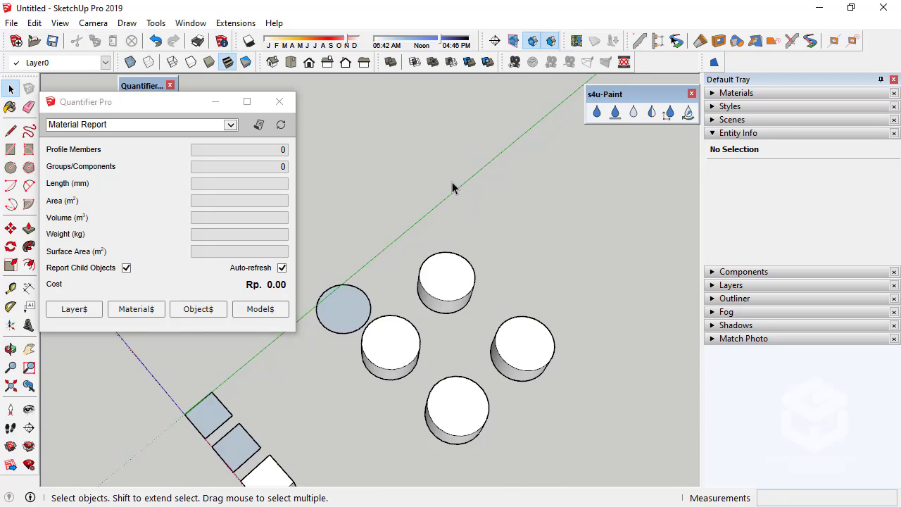
pyautogui.scroll(4, 486, 201)
pyautogui.click(10, 166)
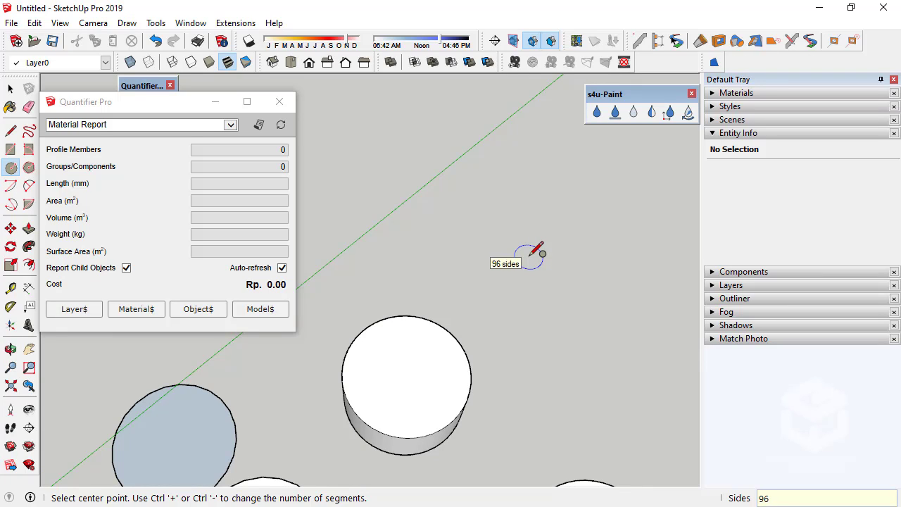
pyautogui.click(530, 258)
pyautogui.write('350')
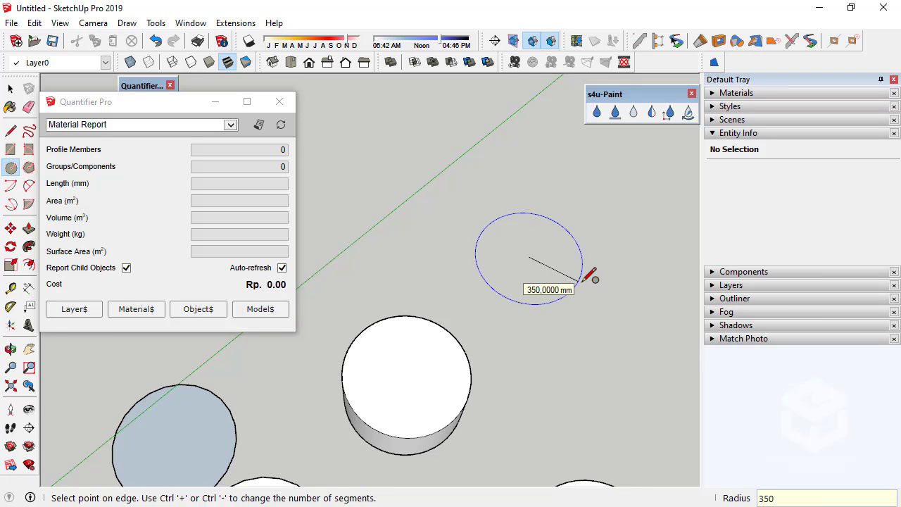
pyautogui.press('Return')
# Extrude the 96-sided circle upward 350 mm with Push/Pull, matching the height of the neighbouring cylinder.
pyautogui.click(29, 228)
pyautogui.click(515, 293)
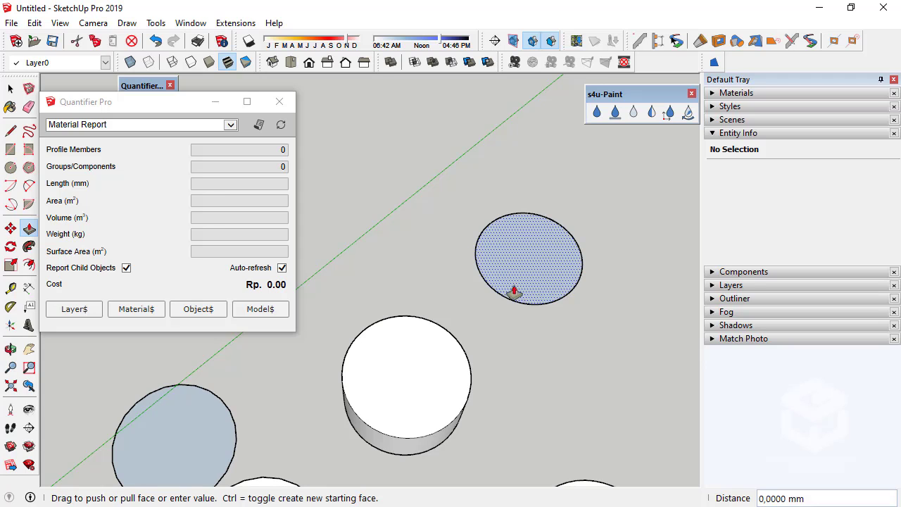
pyautogui.click(430, 322)
pyautogui.click(10, 88)
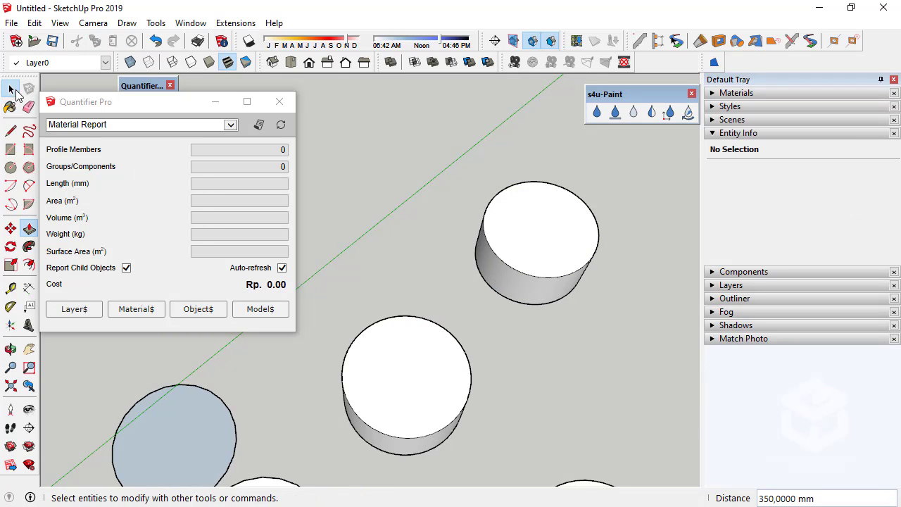
# Select the curved sides of the front and middle ungrouped cylinders in turn and compare their surface areas in Quantifier Pro.
pyautogui.scroll(-5, 423, 211)
pyautogui.moveTo(422, 211); pyautogui.dragTo(464, 220, button='middle')
pyautogui.scroll(3, 464, 221)
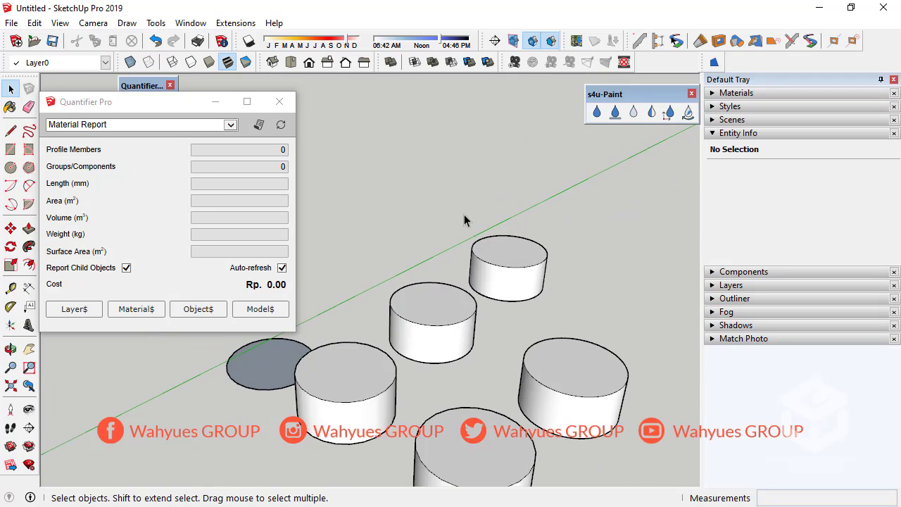
pyautogui.click(359, 427)
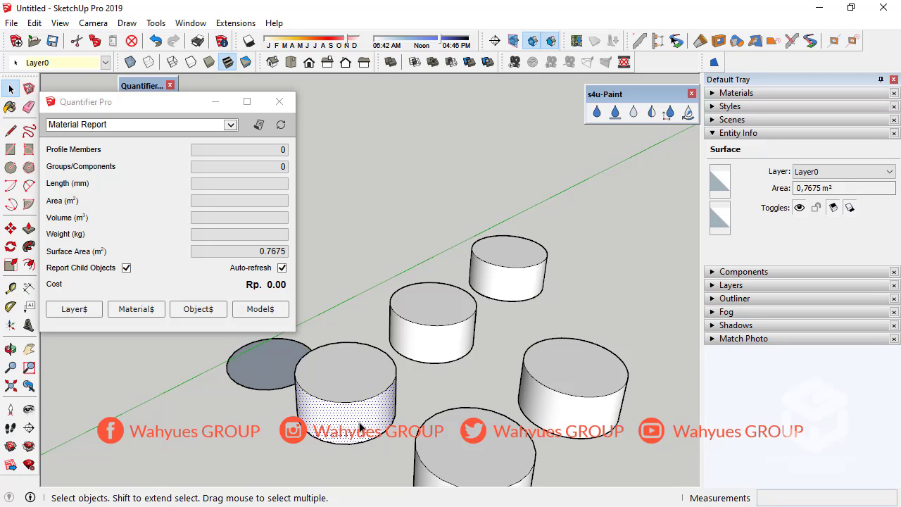
pyautogui.click(423, 354)
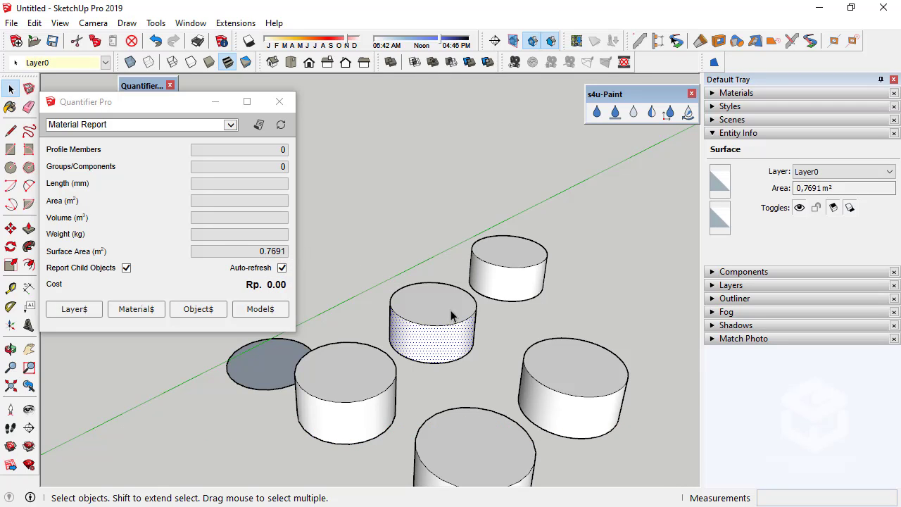
pyautogui.click(364, 424)
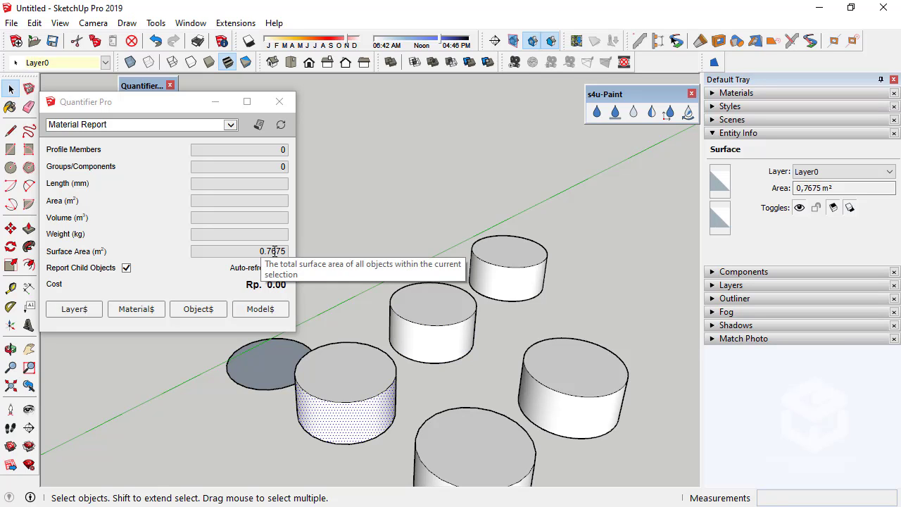
pyautogui.click(431, 344)
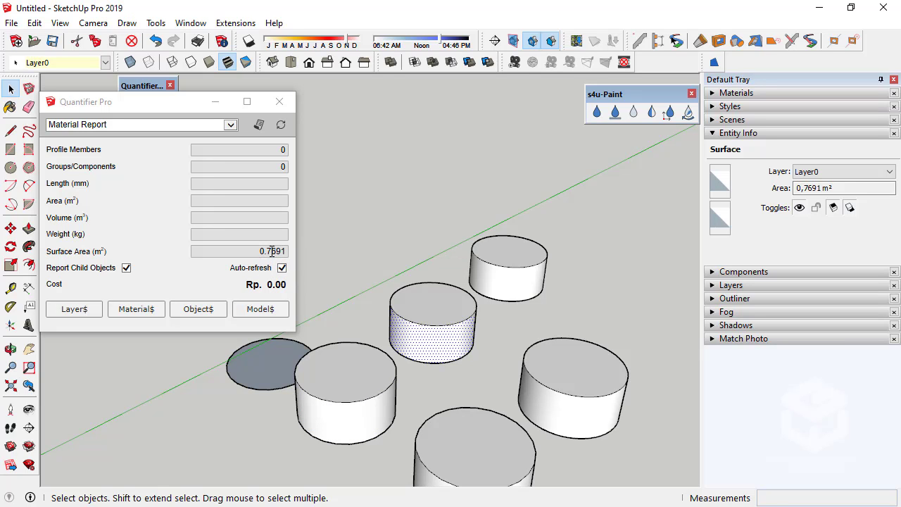
# Select the curved side of the 96-sided cylinder and examine its surface area in Quantifier Pro and its roundness up close.
pyautogui.click(490, 284)
pyautogui.moveTo(279, 254)
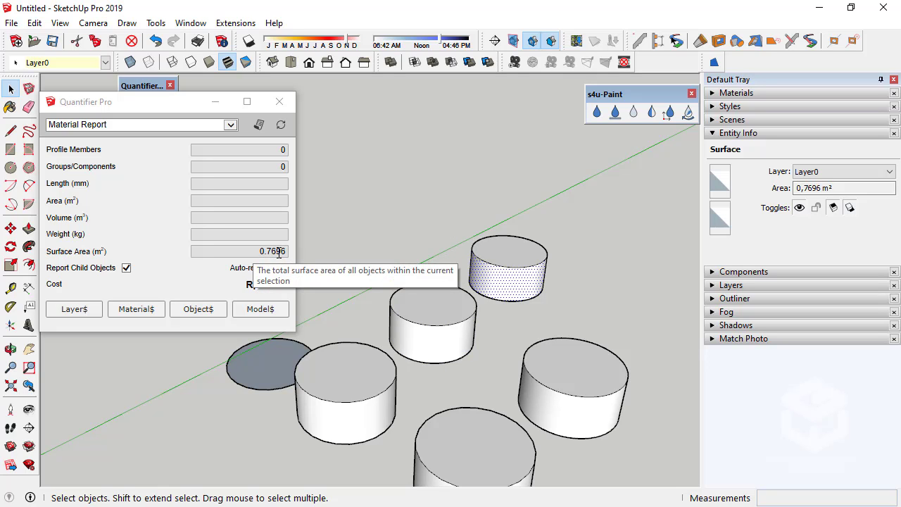
pyautogui.moveTo(459, 281); pyautogui.dragTo(491, 234, button='middle')
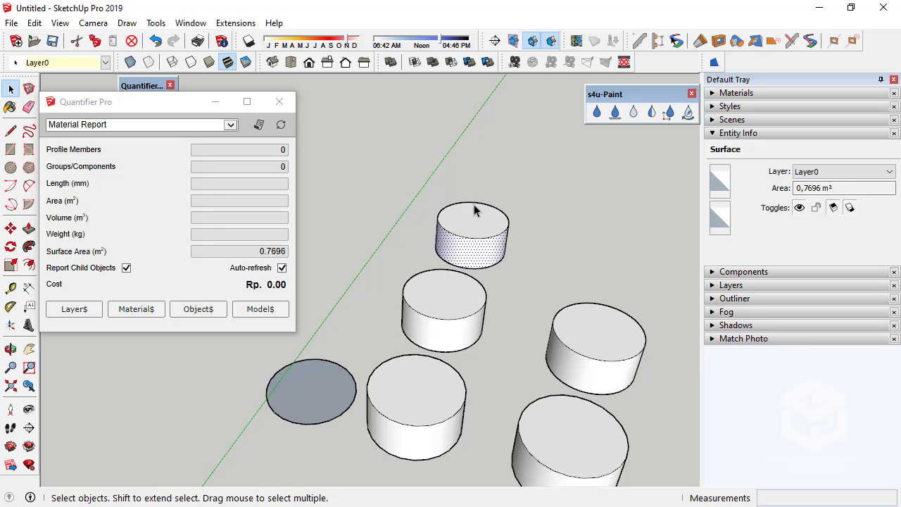
pyautogui.scroll(5, 473, 205)
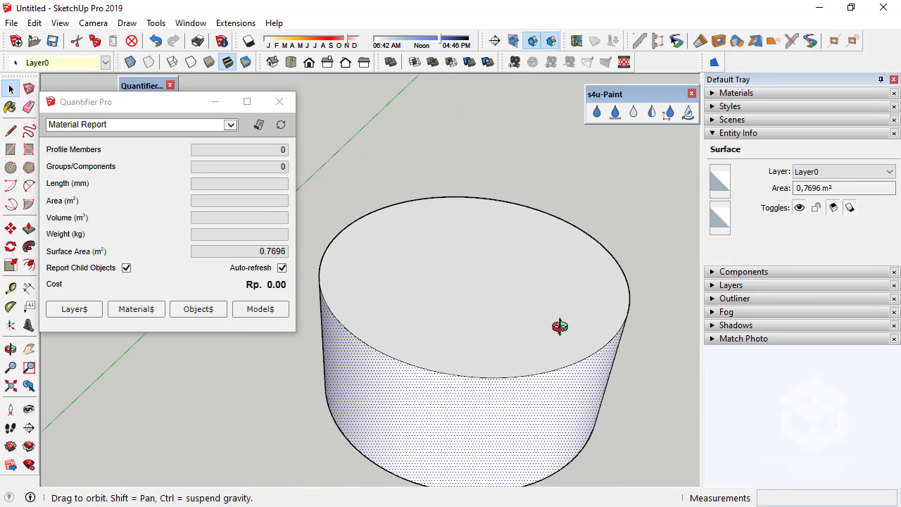
pyautogui.moveTo(560, 326); pyautogui.dragTo(506, 309, button='middle')
pyautogui.scroll(-1, 546, 245)
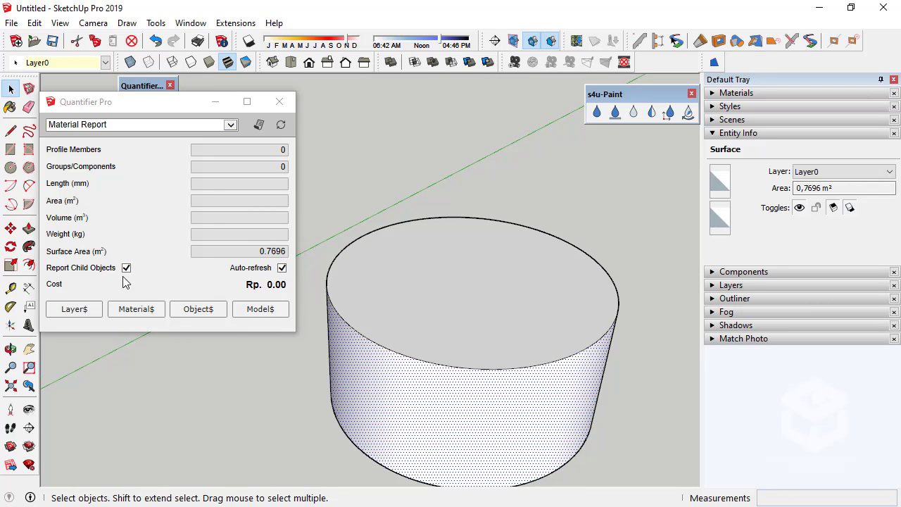
pyautogui.scroll(-6, 458, 239)
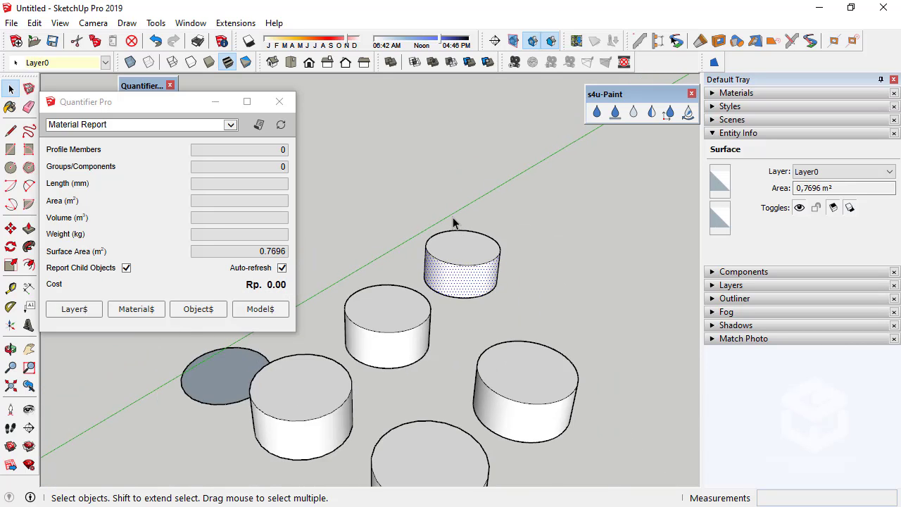
pyautogui.scroll(3, 453, 238)
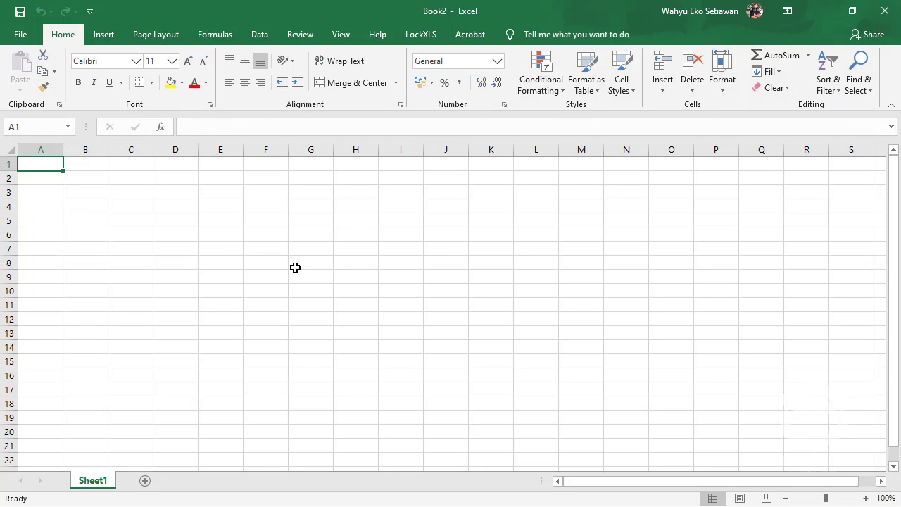
# Switch to the blank Excel workbook and enter the cylinder radius 35 in cell B3.
pyautogui.click(83, 206)
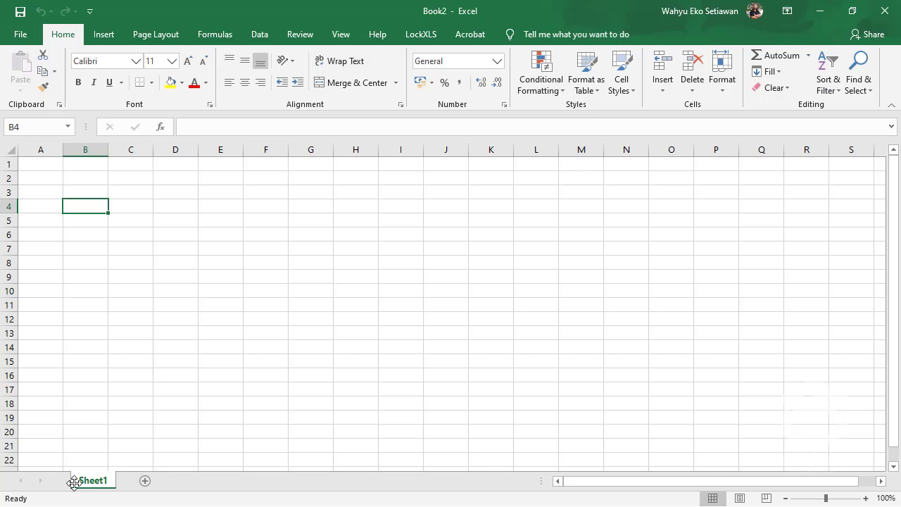
pyautogui.click(187, 264)
pyautogui.click(106, 205)
pyautogui.press('Up')
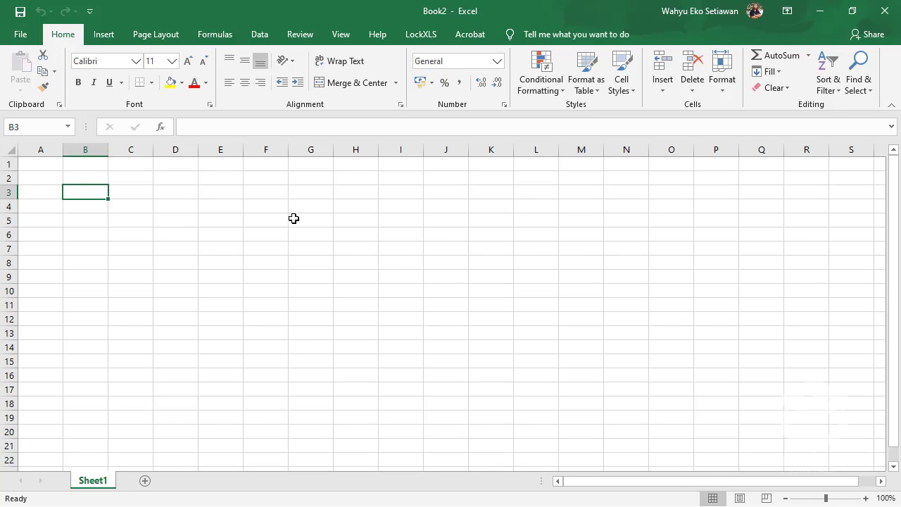
pyautogui.write('35')
pyautogui.press('Return')
# Calculate the cylinder's total surface area in cell B4 with the formula =2*pi()*B3*(B3+B3) and select the result cell.
pyautogui.press('Up')
pyautogui.press('Right')
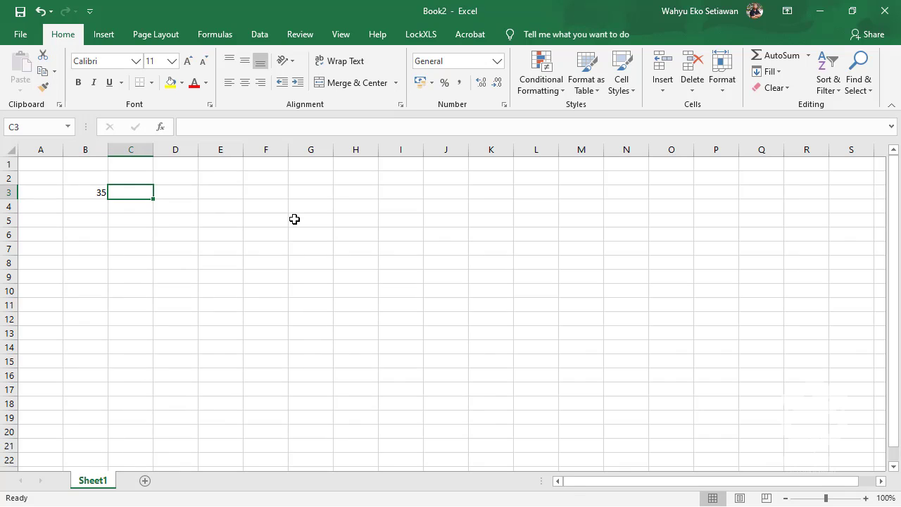
pyautogui.press('Down')
pyautogui.press('Left')
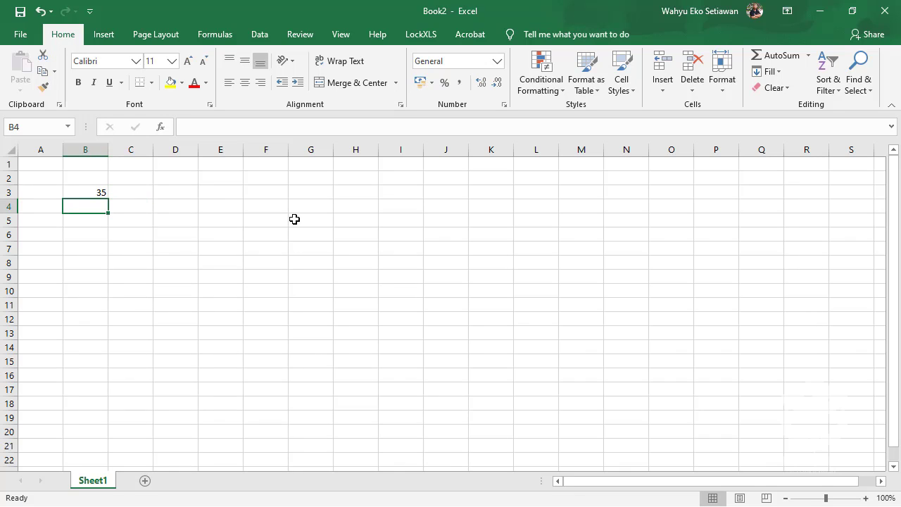
pyautogui.write('=')
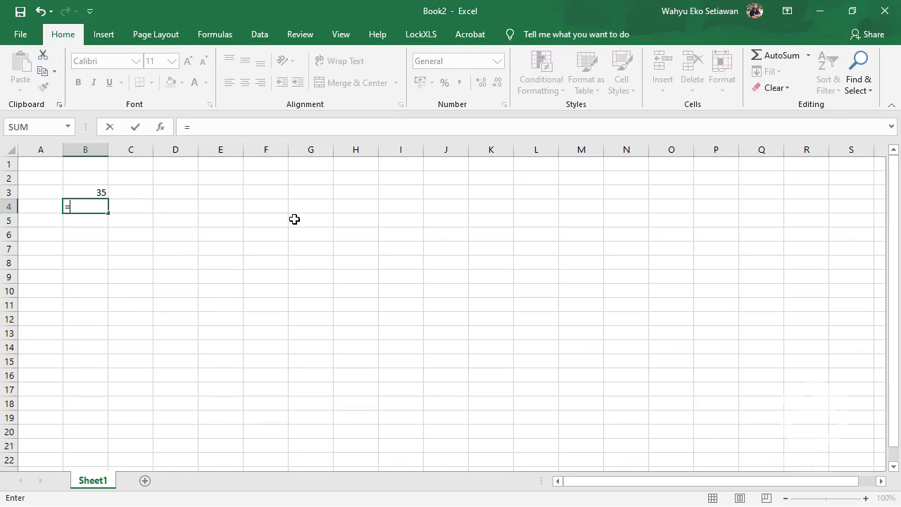
pyautogui.write('2*p')
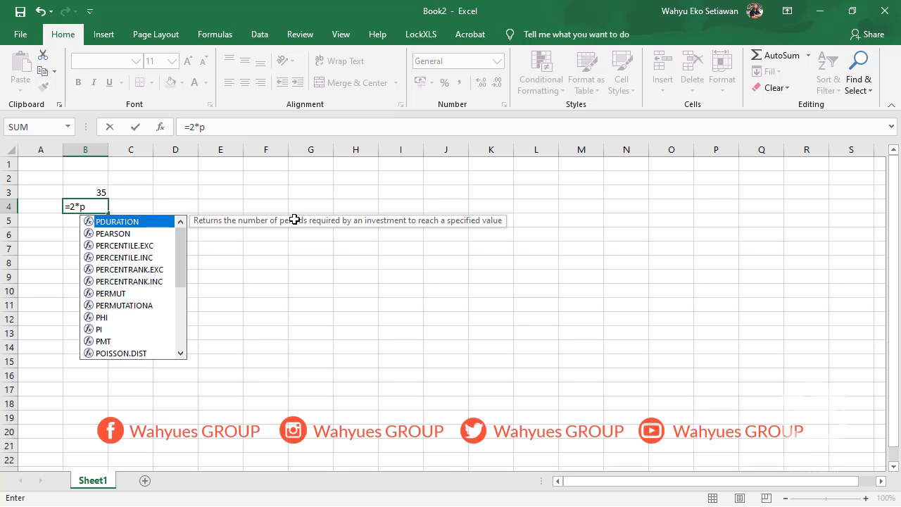
pyautogui.write('i()')
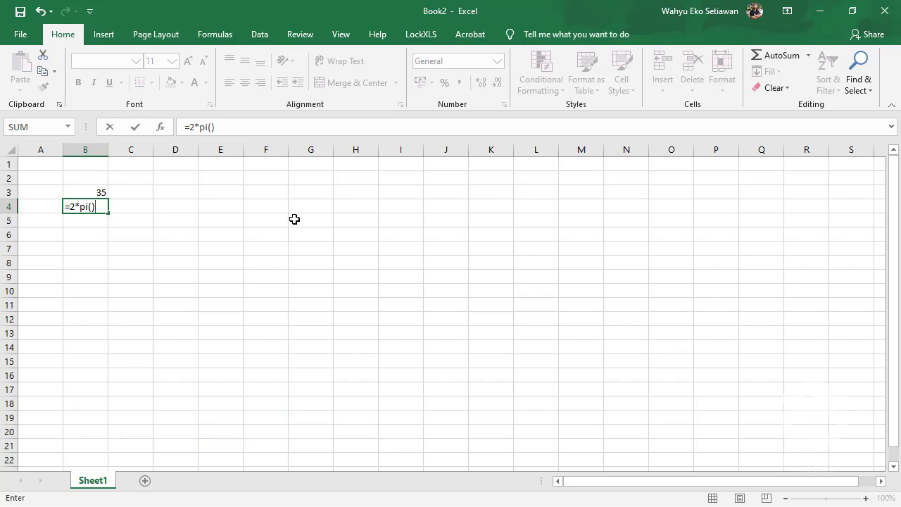
pyautogui.write('*')
pyautogui.press('Up')
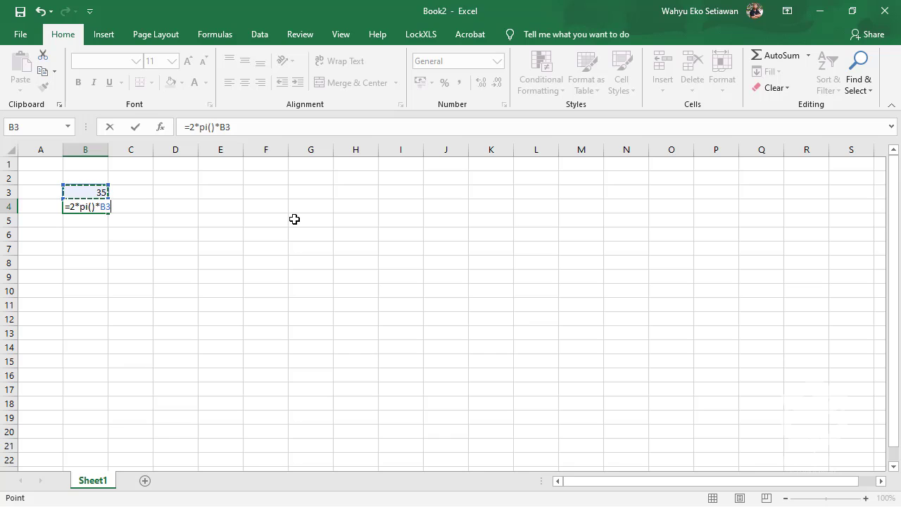
pyautogui.write('*(')
pyautogui.press('Up')
pyautogui.write('+')
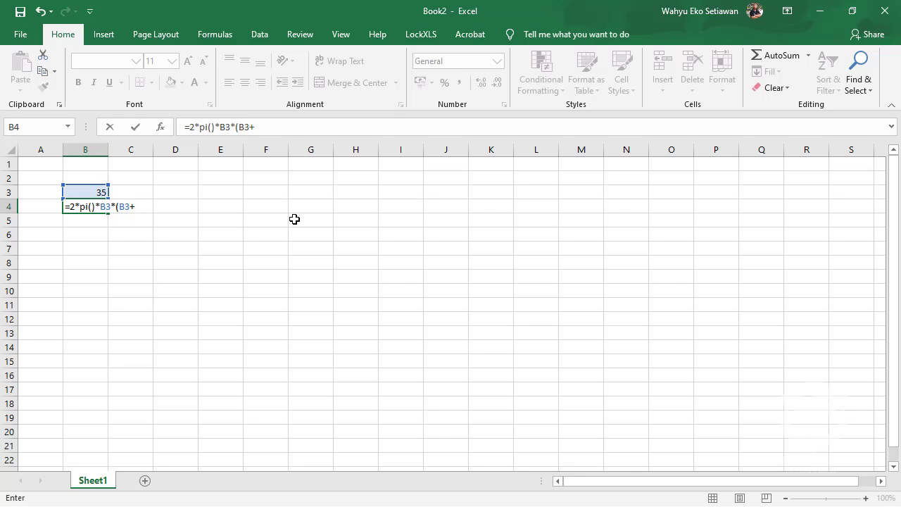
pyautogui.press('Up')
pyautogui.write(')')
pyautogui.press('Return')
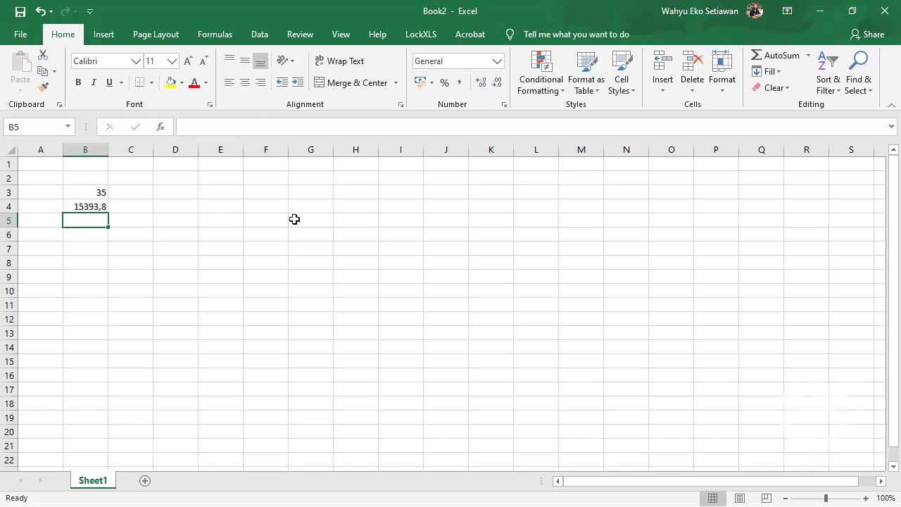
pyautogui.press('Up')
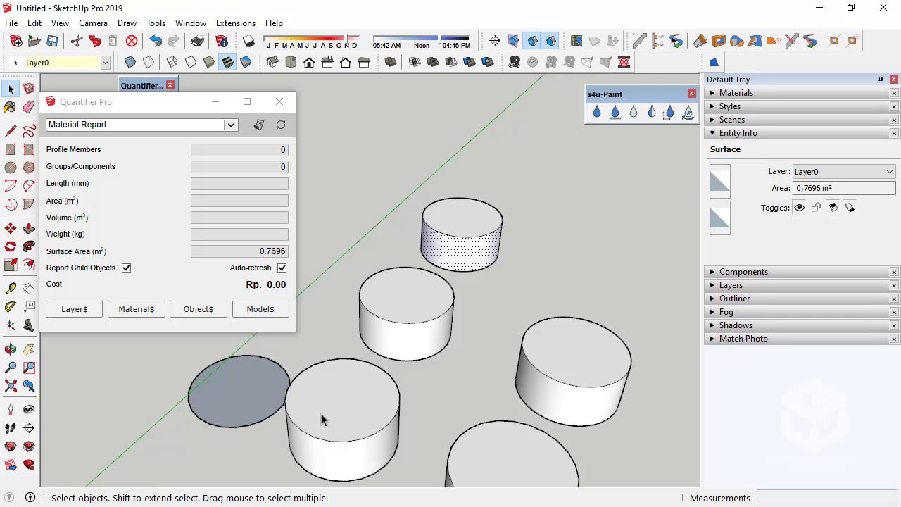
# Switch back to SketchUp and select the front ungrouped cylinder's side, top and bottom faces to compare their total area in Entity Info and Quantifier Pro.
pyautogui.click(349, 397)
pyautogui.moveTo(349, 397); pyautogui.dragTo(408, 238, button='middle')
pyautogui.scroll(3, 414, 375)
pyautogui.tripleClick(360, 348)
pyautogui.scroll(-2, 364, 358)
pyautogui.click(368, 407)
pyautogui.keyDown('shift'); pyautogui.click(372, 358); pyautogui.keyUp('shift')
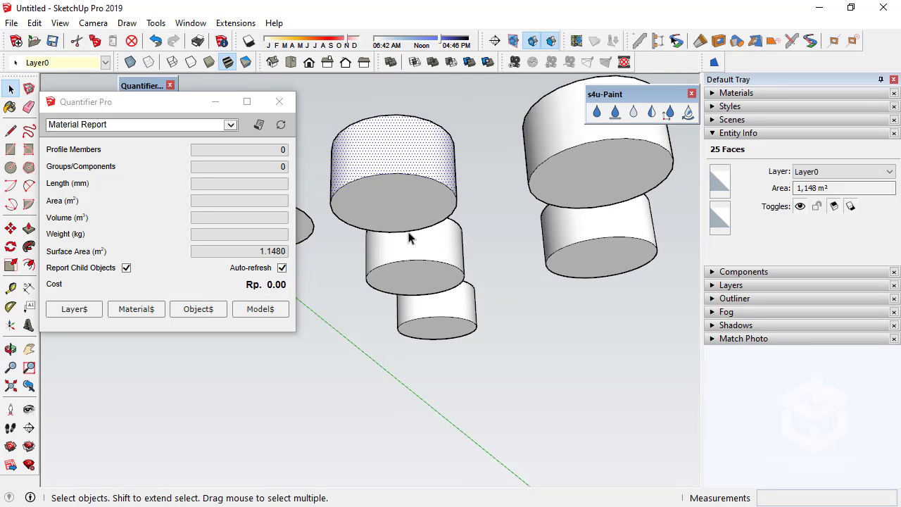
pyautogui.keyDown('shift'); pyautogui.click(415, 216); pyautogui.keyUp('shift')
pyautogui.moveTo(427, 187); pyautogui.dragTo(374, 366, button='middle')
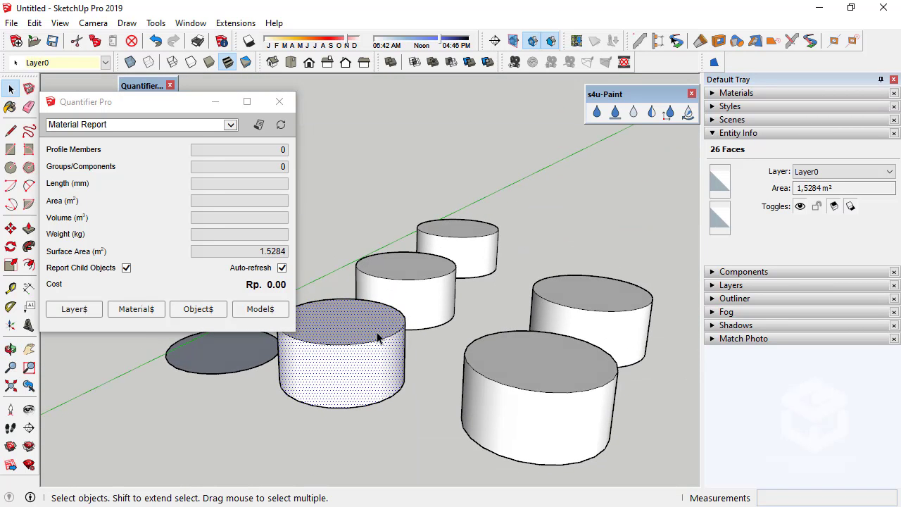
pyautogui.moveTo(338, 307); pyautogui.dragTo(332, 387, button='middle')
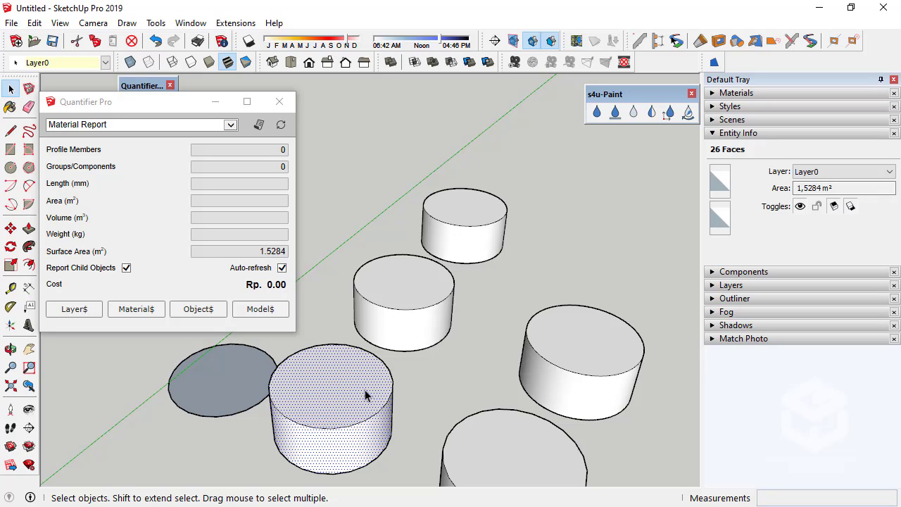
# Select only the top face of the front ungrouped cylinder and compare its area in Entity Info with Quantifier Pro.
pyautogui.click(351, 351)
pyautogui.moveTo(340, 386); pyautogui.dragTo(366, 332, button='middle')
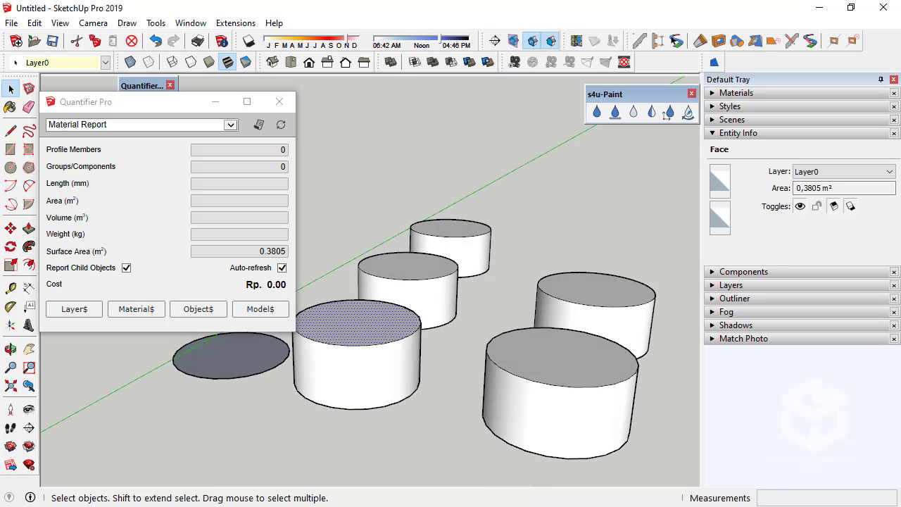
# Clear the selection and select the side surface of the middle ungrouped cylinder to read its area.
pyautogui.click(145, 416)
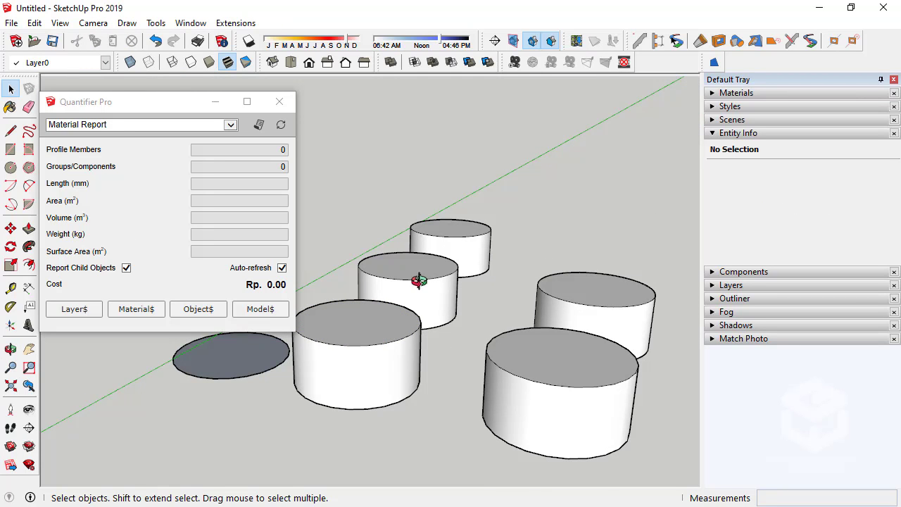
pyautogui.moveTo(420, 280); pyautogui.dragTo(366, 363, button='middle')
pyautogui.click(362, 310)
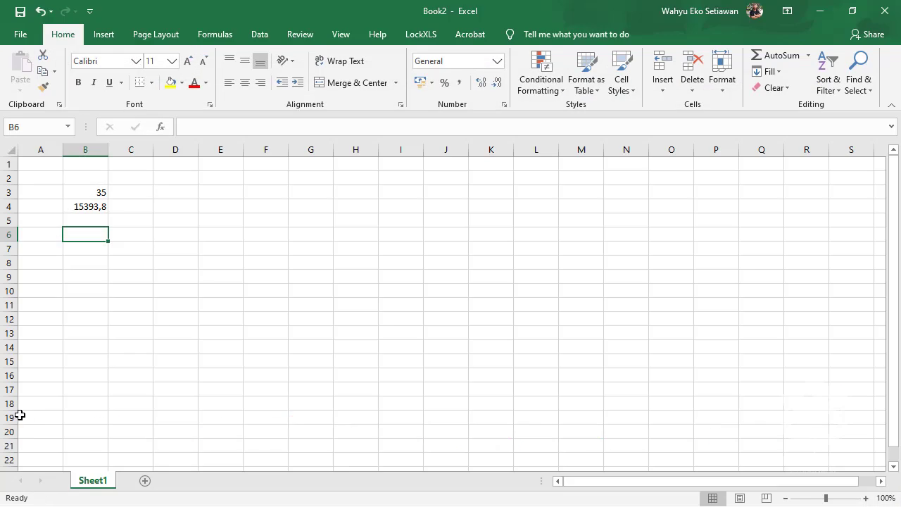
# Switch to Excel, calculate the cylinder's lateral area in cell B6 with =2*pi()*B3*B3, and select the result cell.
pyautogui.click(130, 303)
pyautogui.click(82, 224)
pyautogui.click(88, 233)
pyautogui.write('=')
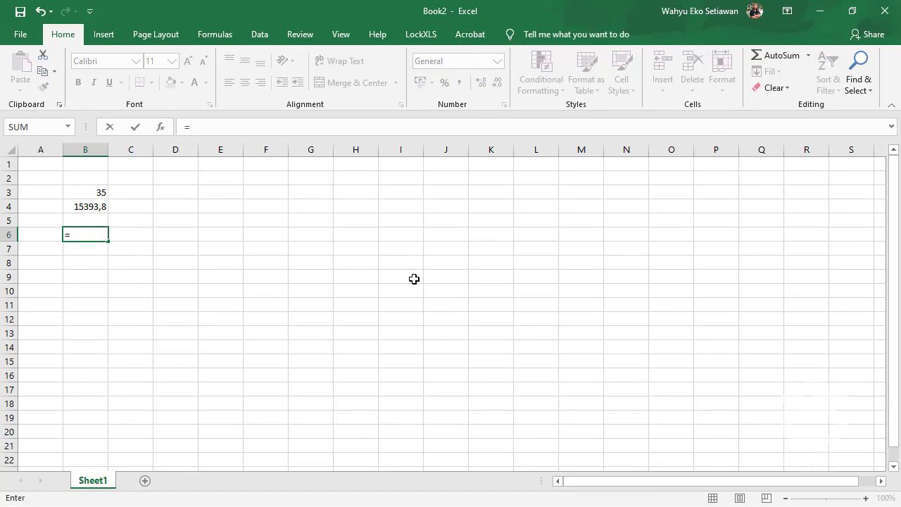
pyautogui.write('2*pi()*')
pyautogui.press('Up')
pyautogui.press('Up')
pyautogui.press('Up')
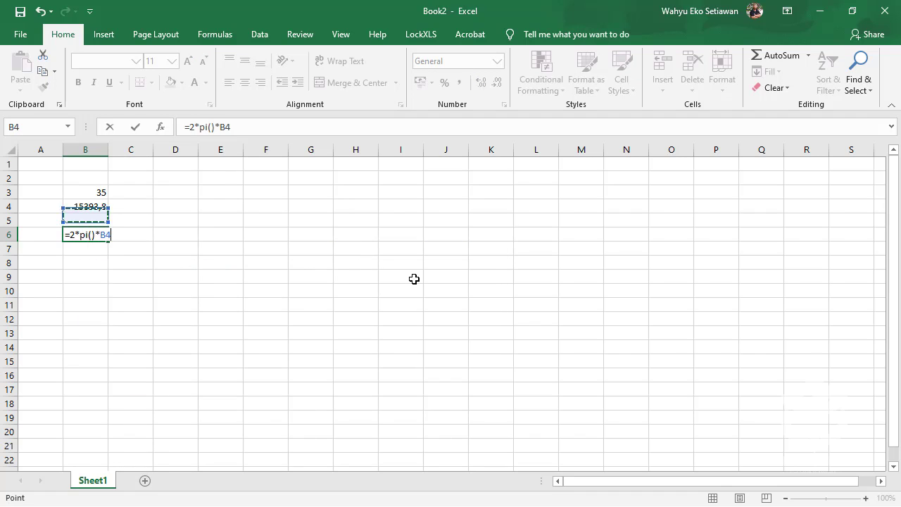
pyautogui.write('*')
pyautogui.press('Up')
pyautogui.press('Up')
pyautogui.press('Up')
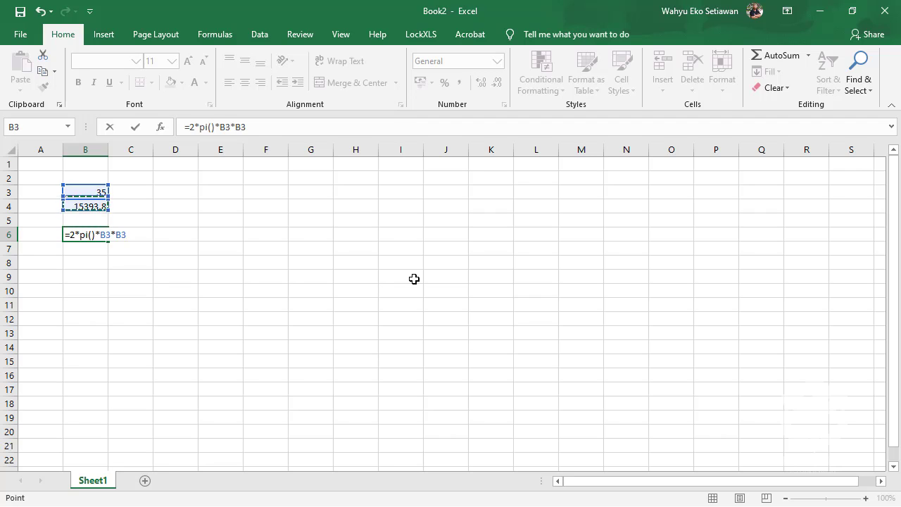
pyautogui.press('Return')
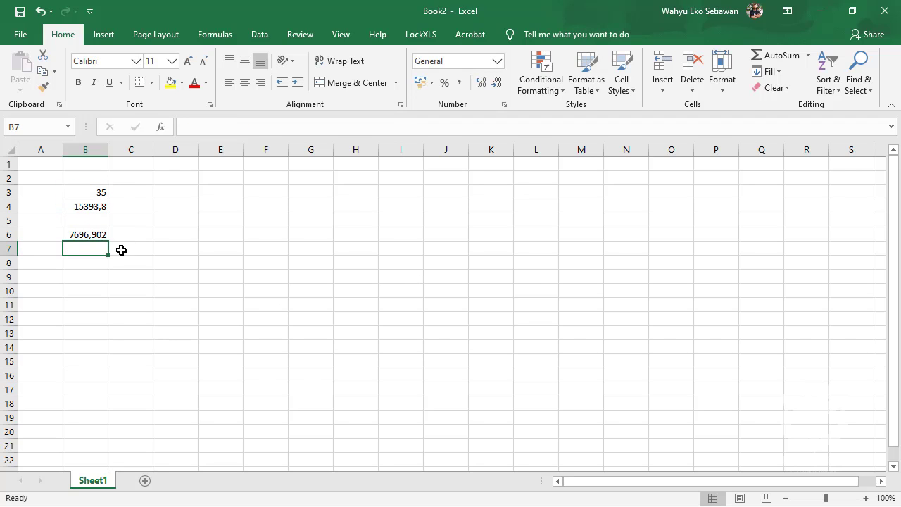
pyautogui.click(83, 237)
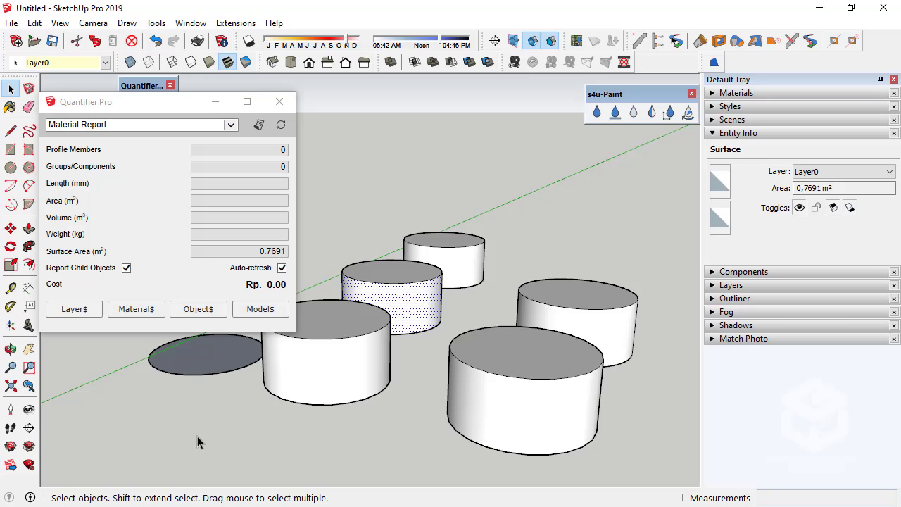
# Switch back to SketchUp and compare the side surface areas of the front, middle and rear ungrouped cylinders.
pyautogui.click(352, 366)
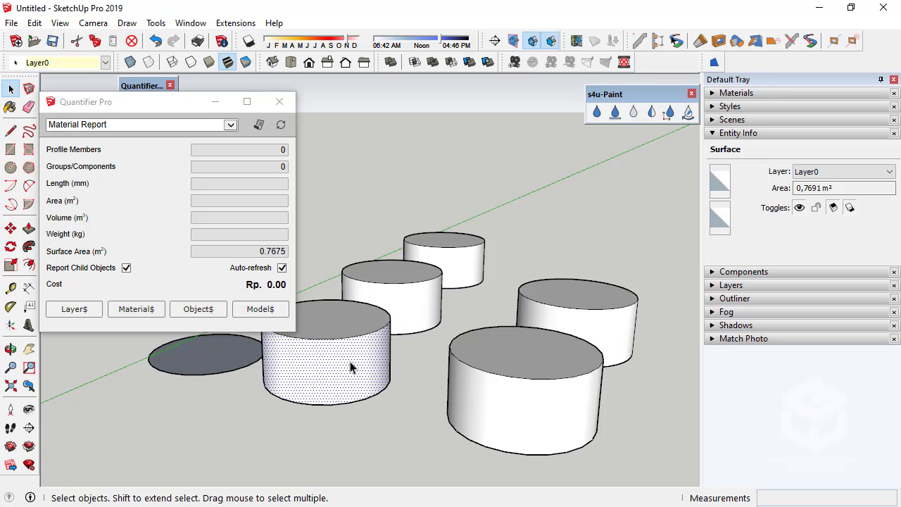
pyautogui.click(413, 313)
pyautogui.click(466, 264)
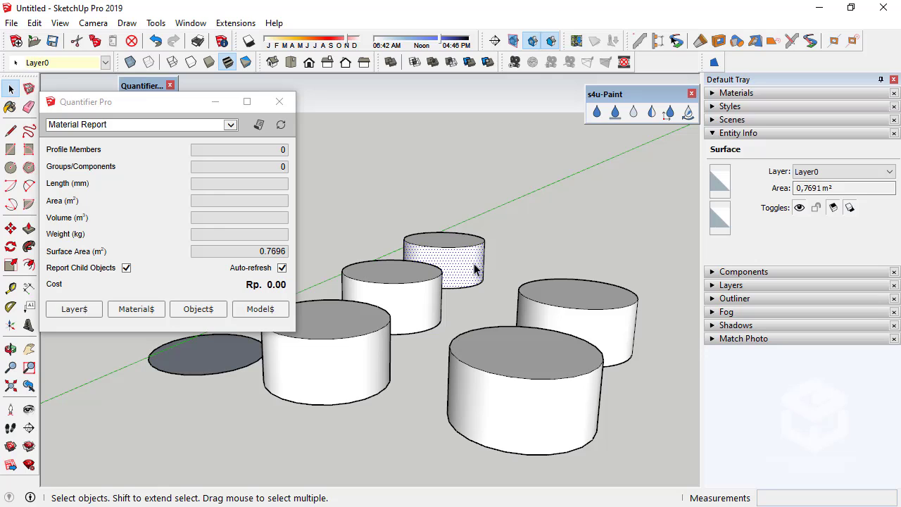
# Check the segment count of the middle cylinder's top edge and compare its side area with the Excel result in B6.
pyautogui.click(427, 312)
pyautogui.scroll(5, 419, 304)
pyautogui.click(413, 347)
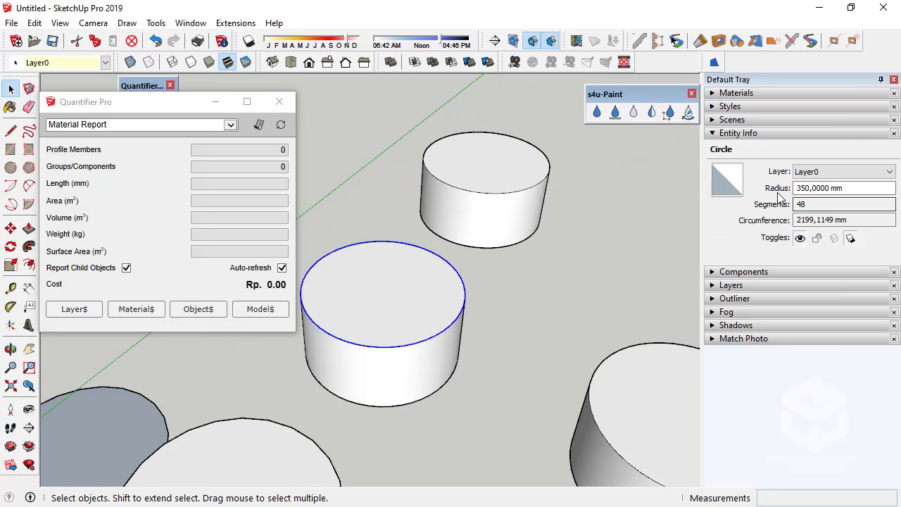
pyautogui.click(402, 375)
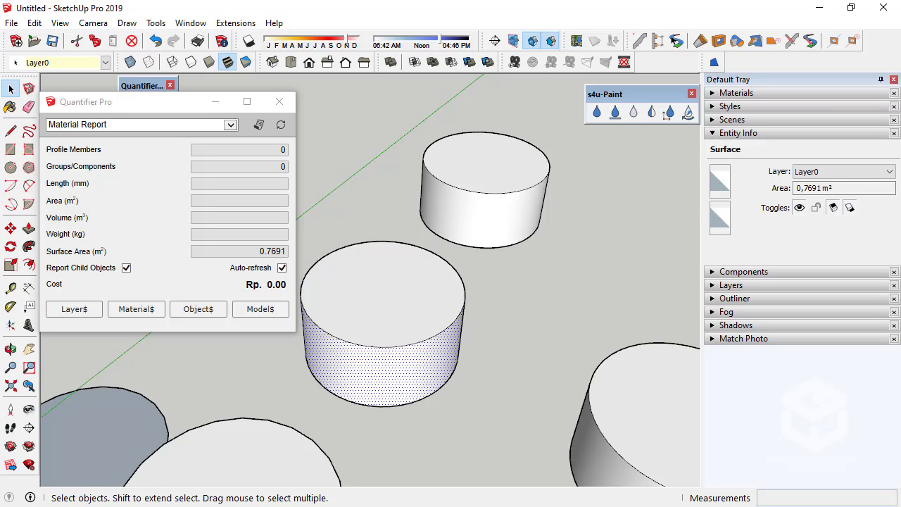
pyautogui.hotkey('alt', 'Tab')
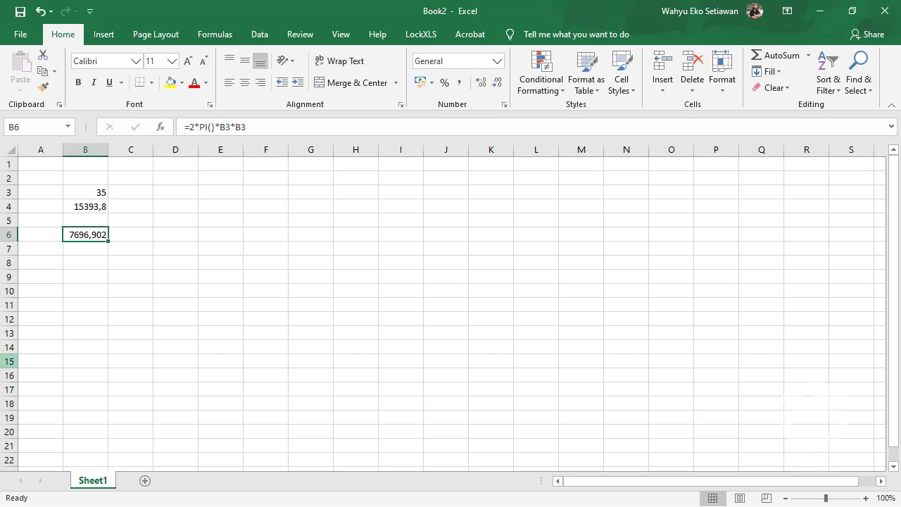
pyautogui.hotkey('alt', 'Tab')
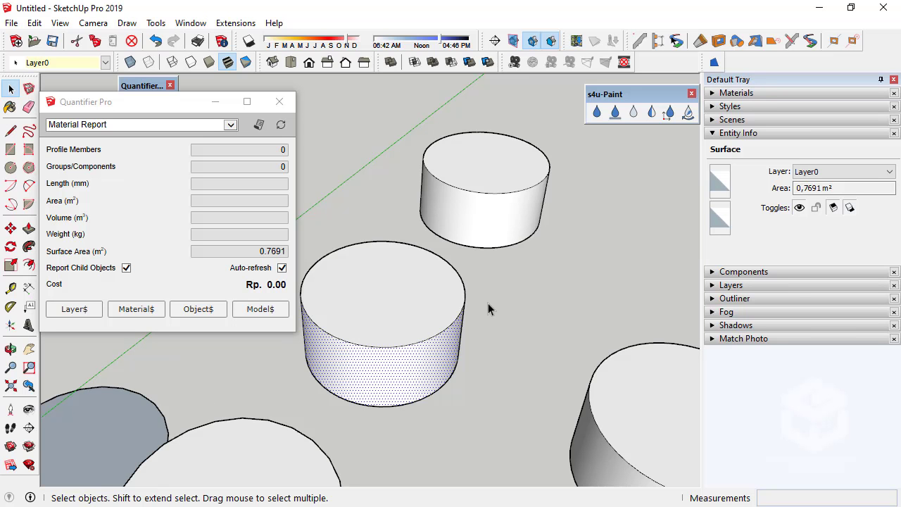
# Check the rear ungrouped cylinder's side area and the segment count of its top edge in Entity Info.
pyautogui.moveTo(382, 362); pyautogui.dragTo(525, 275, button='middle')
pyautogui.click(488, 225)
pyautogui.scroll(5, 521, 227)
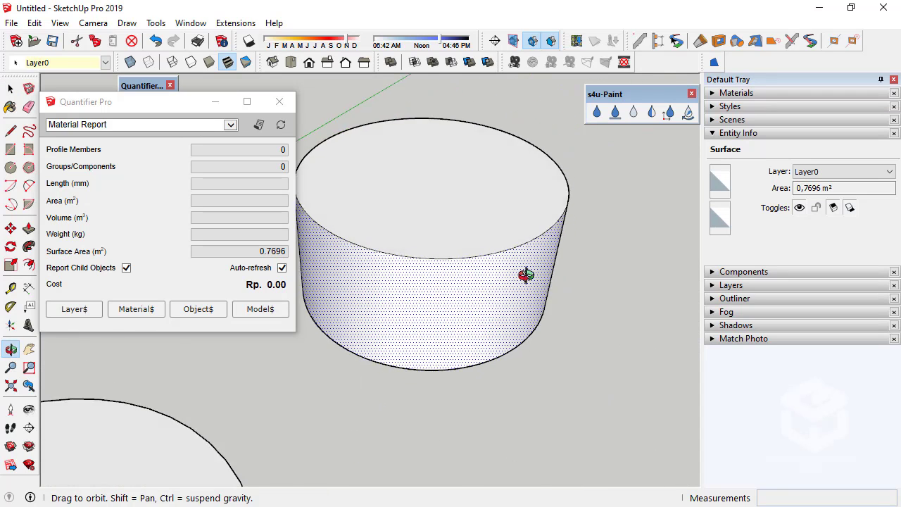
pyautogui.click(469, 256)
pyautogui.scroll(-3, 545, 313)
pyautogui.scroll(2, 497, 277)
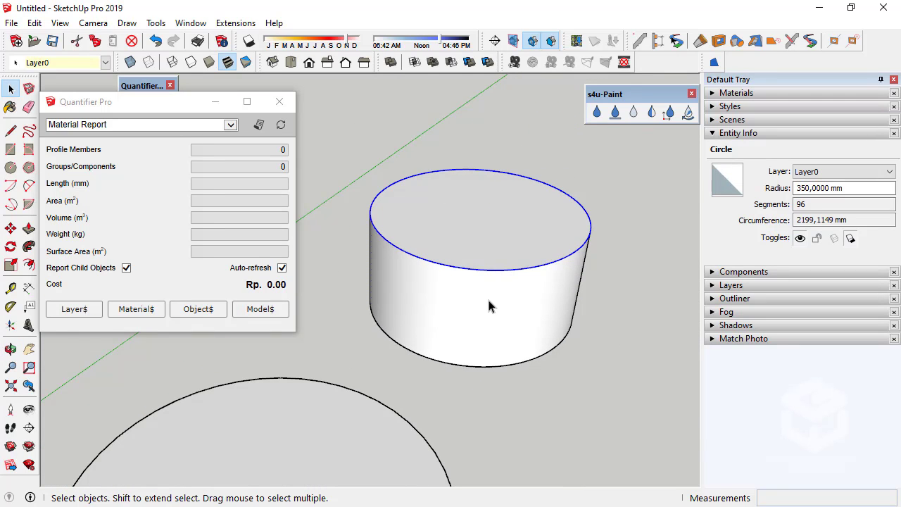
pyautogui.click(489, 306)
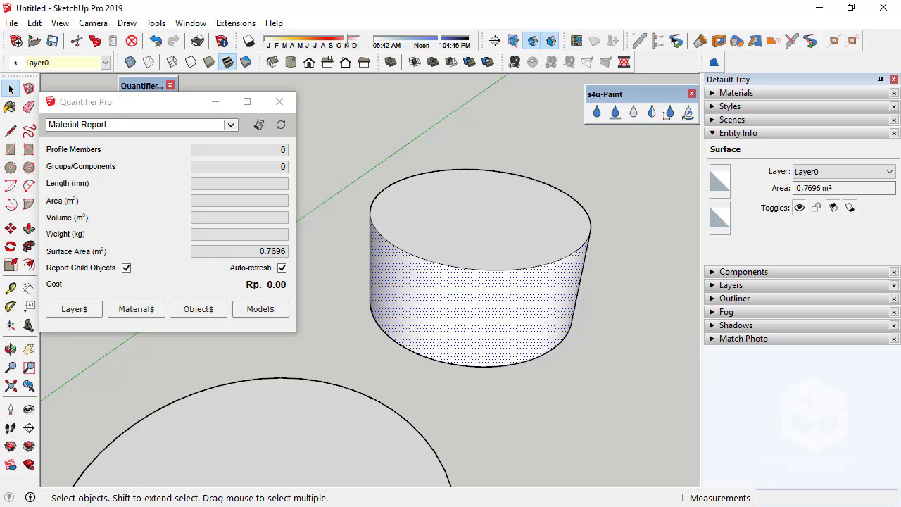
pyautogui.click(498, 271)
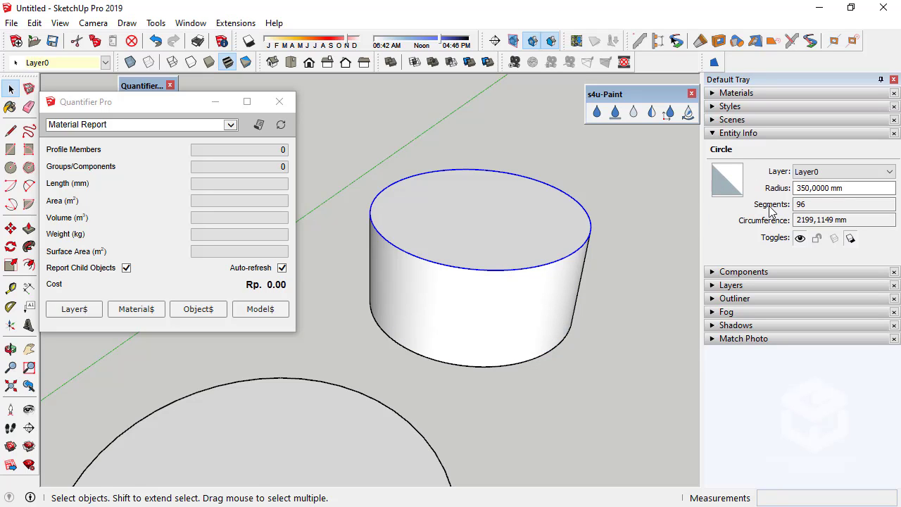
pyautogui.click(799, 207)
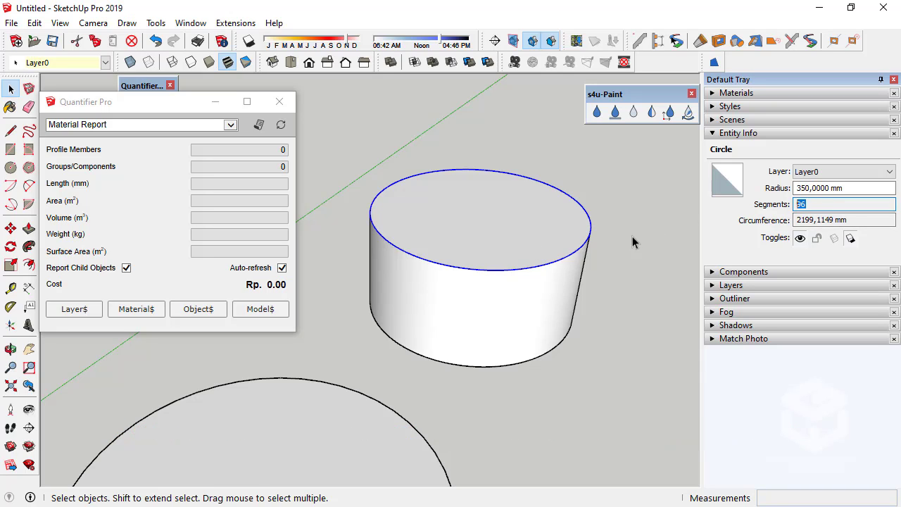
# Recheck the rear ungrouped cylinder's side surface area and clear the selection.
pyautogui.scroll(-3, 494, 201)
pyautogui.click(502, 254)
pyautogui.scroll(-3, 502, 251)
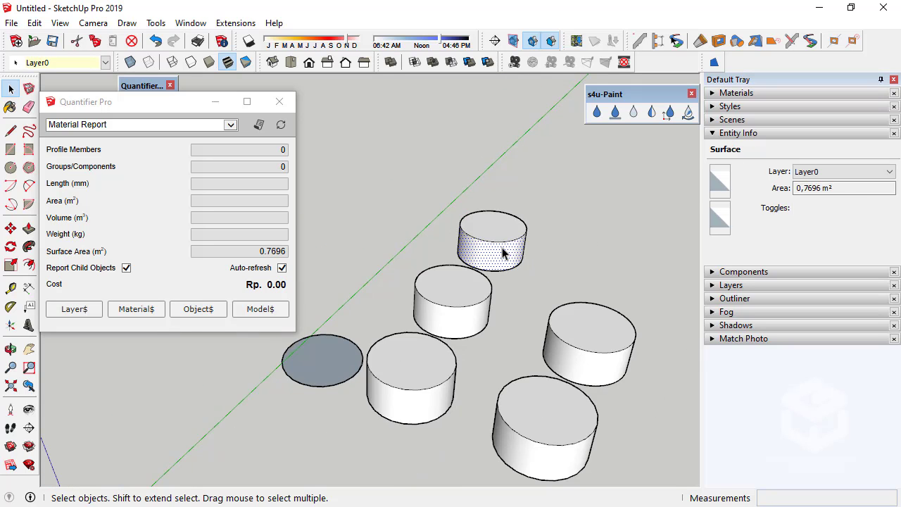
pyautogui.scroll(4, 513, 238)
pyautogui.scroll(1, 565, 280)
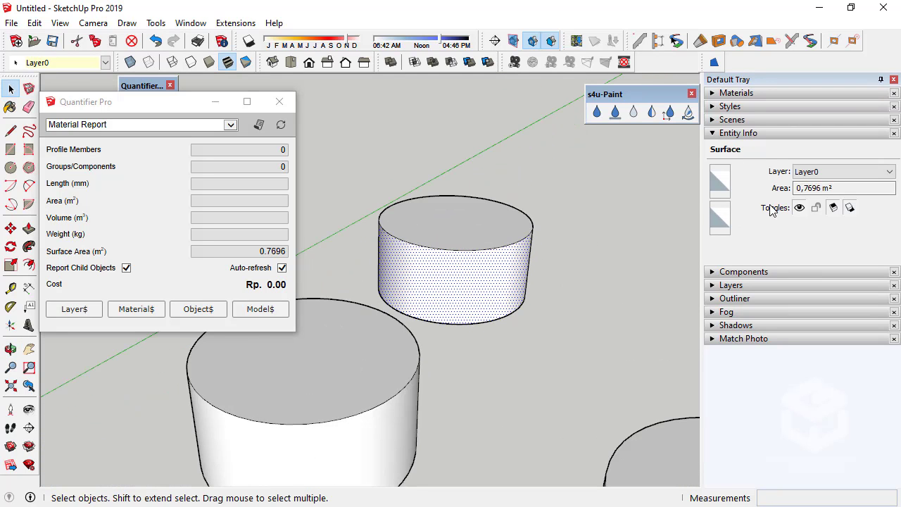
pyautogui.click(560, 272)
pyautogui.scroll(-4, 511, 236)
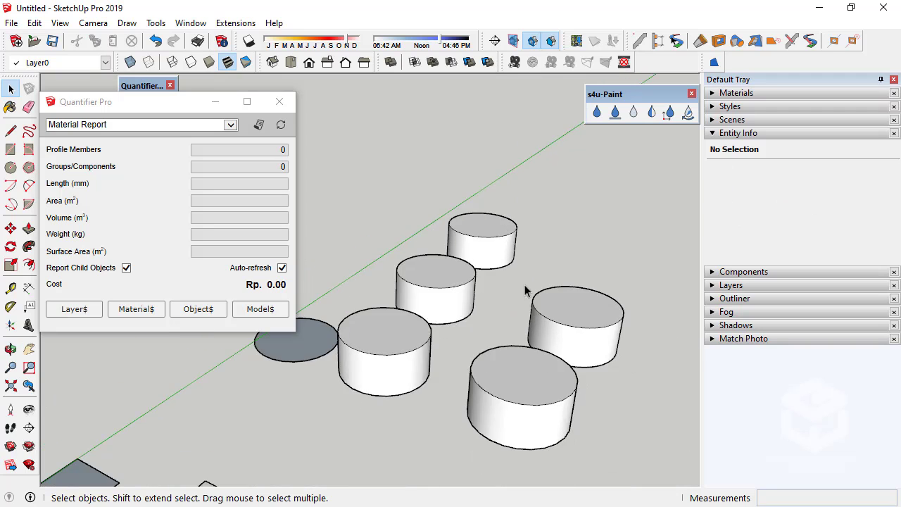
# Activate the s4u Paint face tool and show the Colors collection in Materials, with Entity Info collapsed.
pyautogui.scroll(4, 438, 307)
pyautogui.scroll(-4, 479, 304)
pyautogui.moveTo(473, 298); pyautogui.dragTo(493, 280, button='middle')
pyautogui.scroll(4, 493, 280)
pyautogui.click(598, 114)
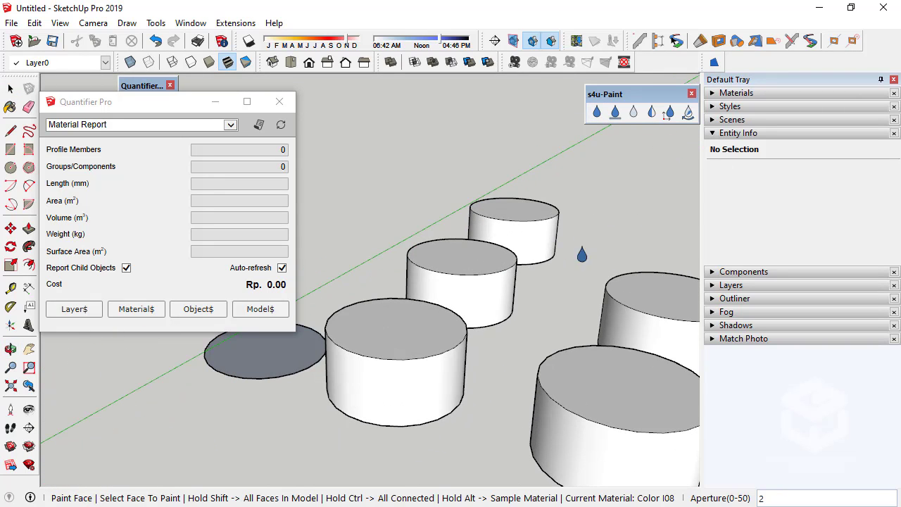
pyautogui.click(748, 135)
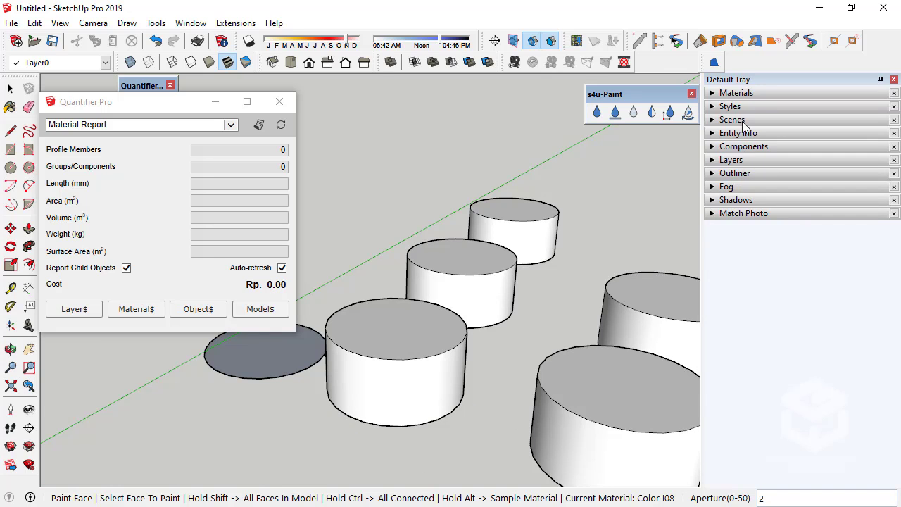
pyautogui.click(737, 94)
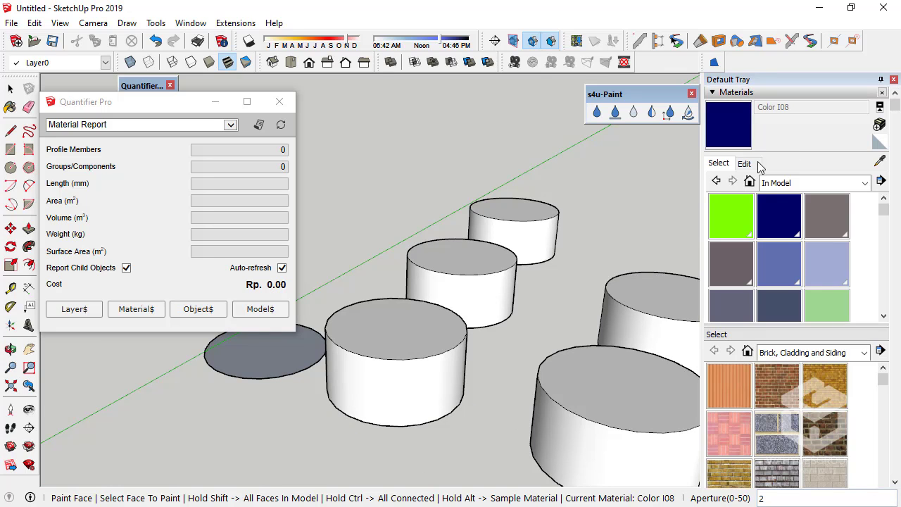
pyautogui.click(798, 186)
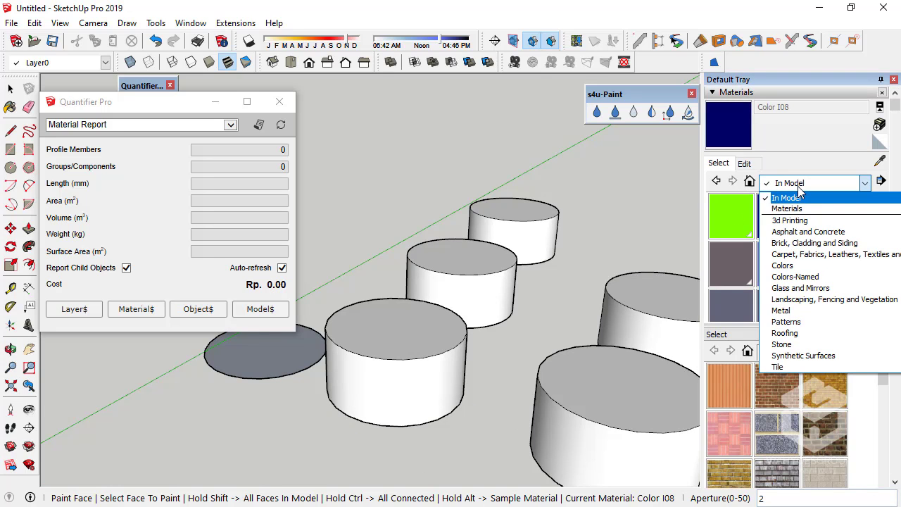
pyautogui.click(806, 266)
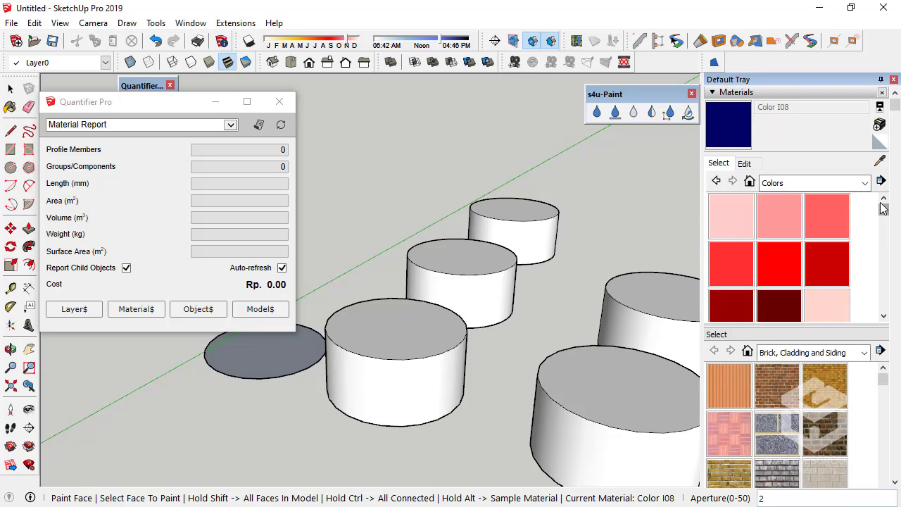
# Paint the side of the middle ungrouped cylinder with Color A05 using s4u Paint.
pyautogui.scroll(-1, 883, 208)
pyautogui.click(782, 252)
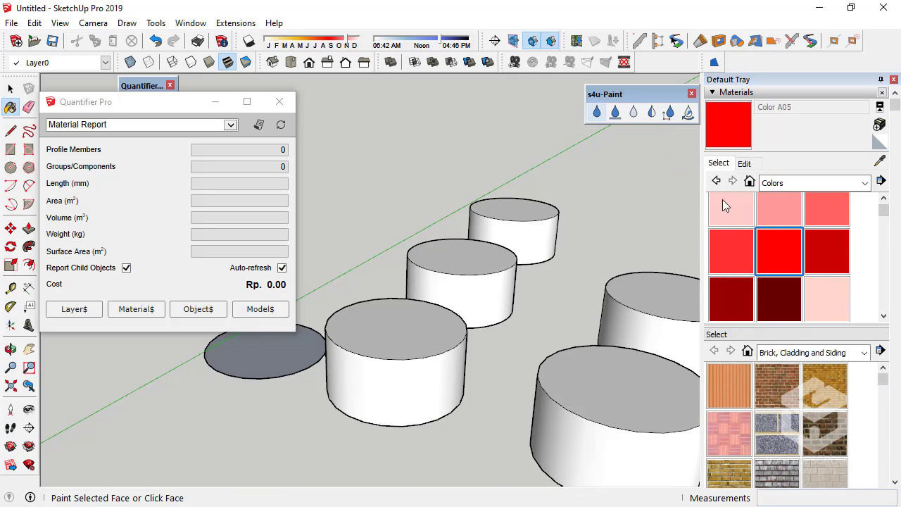
pyautogui.click(597, 114)
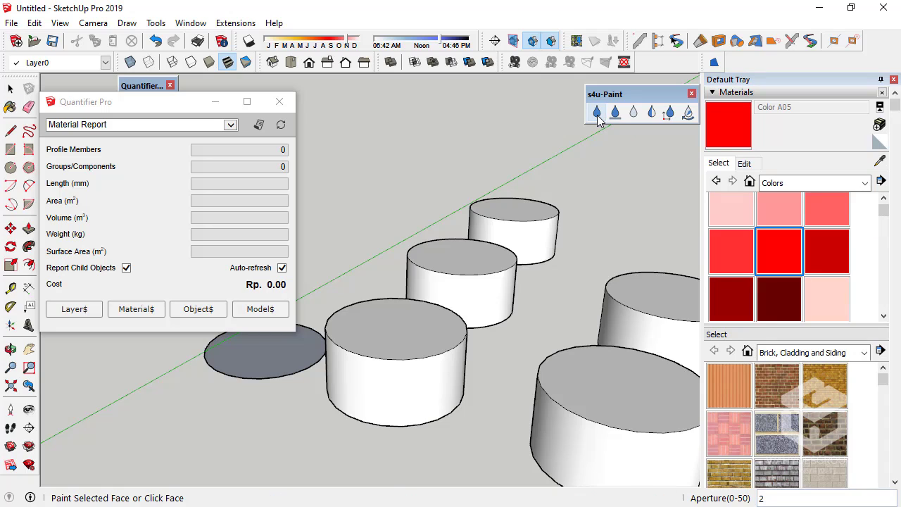
pyautogui.click(479, 313)
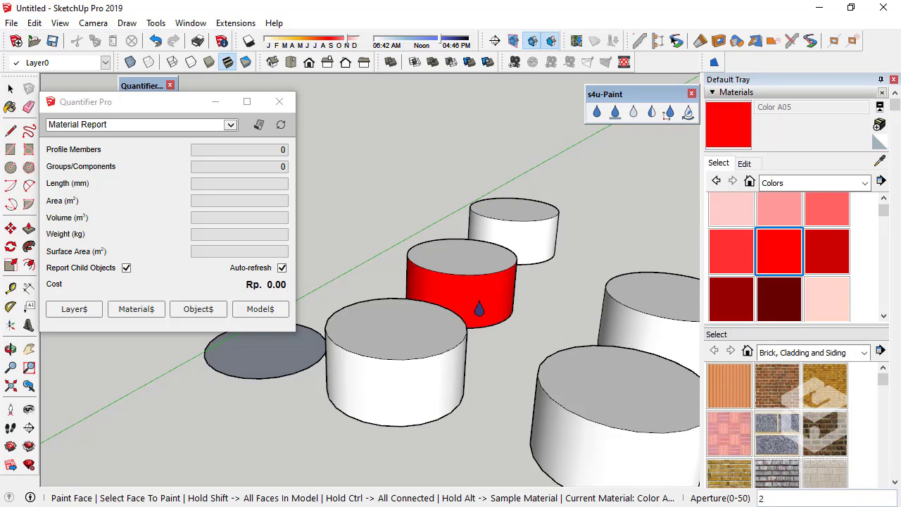
# Try painting the sides of the front and rear ungrouped cylinders with Color A05 and undo both fills.
pyautogui.click(416, 387)
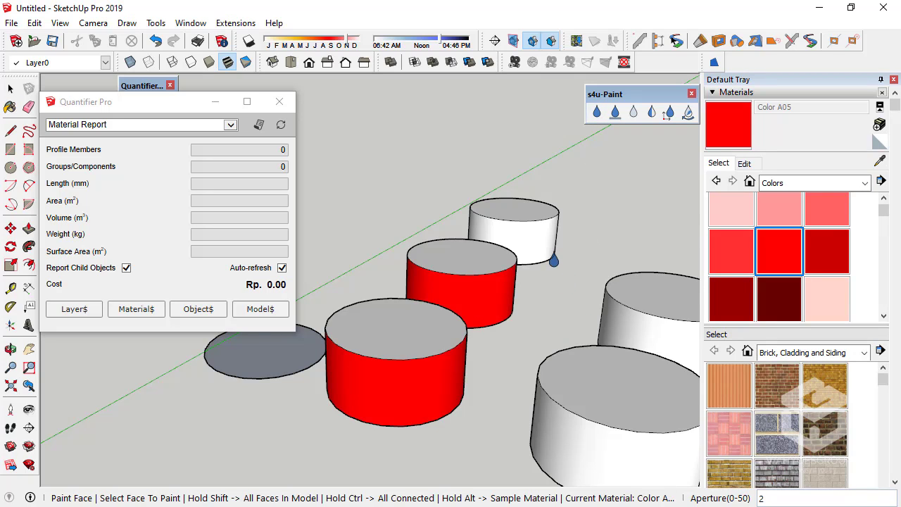
pyautogui.click(539, 243)
pyautogui.moveTo(539, 242)
pyautogui.mouseDown(button='middle')
pyautogui.moveTo(429, 282)
pyautogui.moveTo(589, 276)
pyautogui.moveTo(593, 285)
pyautogui.mouseUp(button='middle')
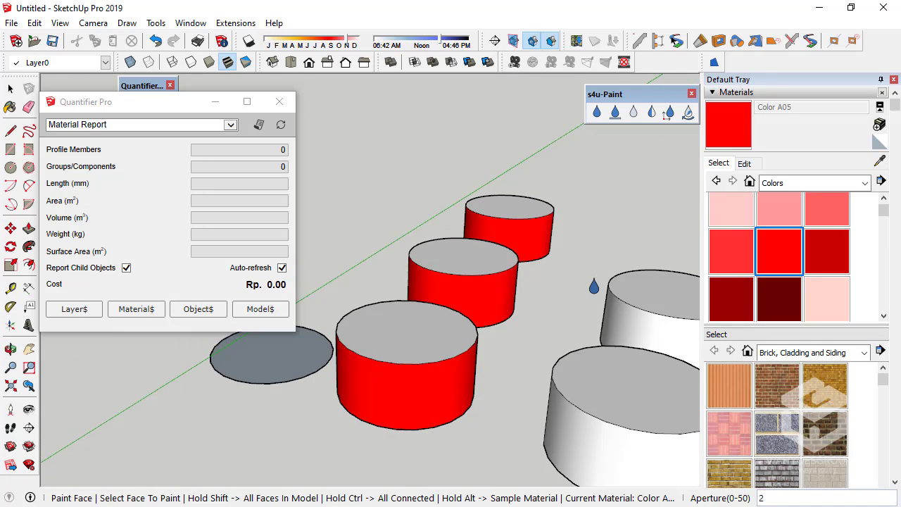
pyautogui.hotkey('ctrl', 'z')
pyautogui.hotkey('ctrl', 'z')
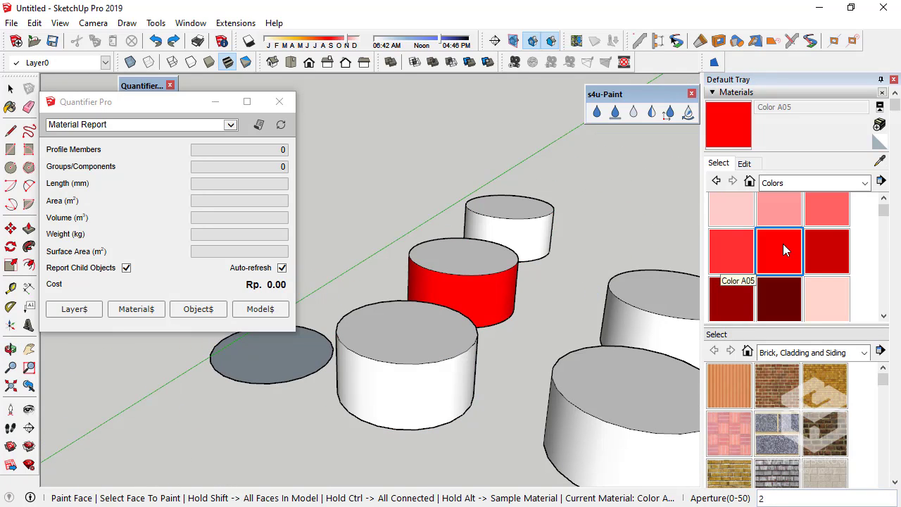
# Paint the side of the rear ungrouped cylinder with Color C04.
pyautogui.moveTo(878, 212); pyautogui.dragTo(878, 222)
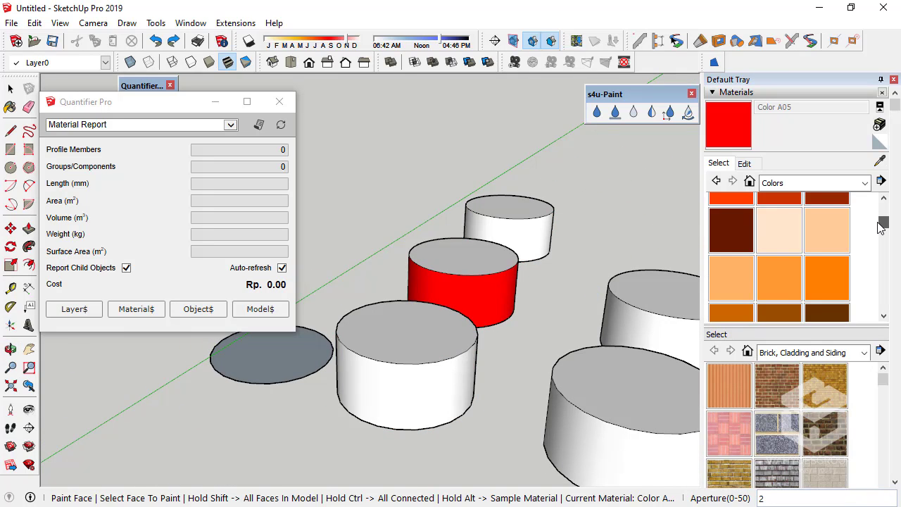
pyautogui.click(765, 285)
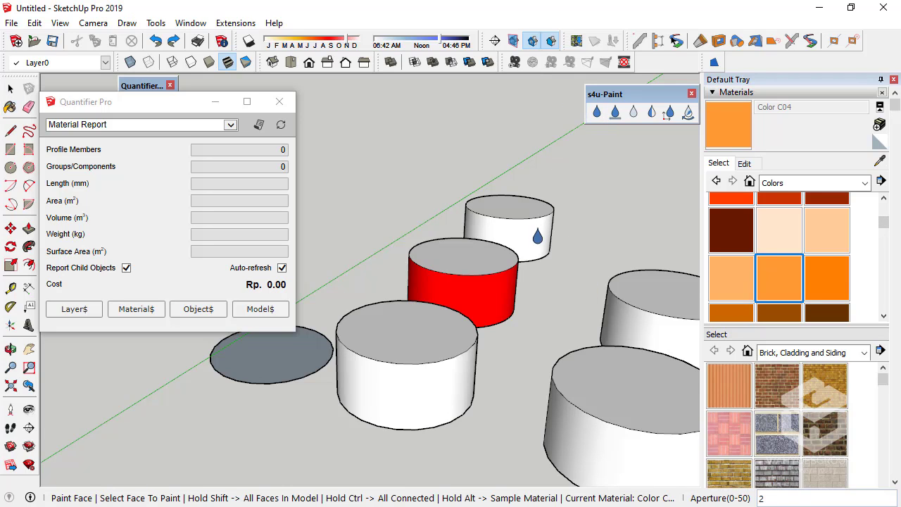
pyautogui.click(548, 248)
# Paint the side of the front ungrouped cylinder with Color K02.
pyautogui.moveTo(884, 232); pyautogui.dragTo(882, 278)
pyautogui.moveTo(881, 280); pyautogui.dragTo(885, 286)
pyautogui.click(716, 285)
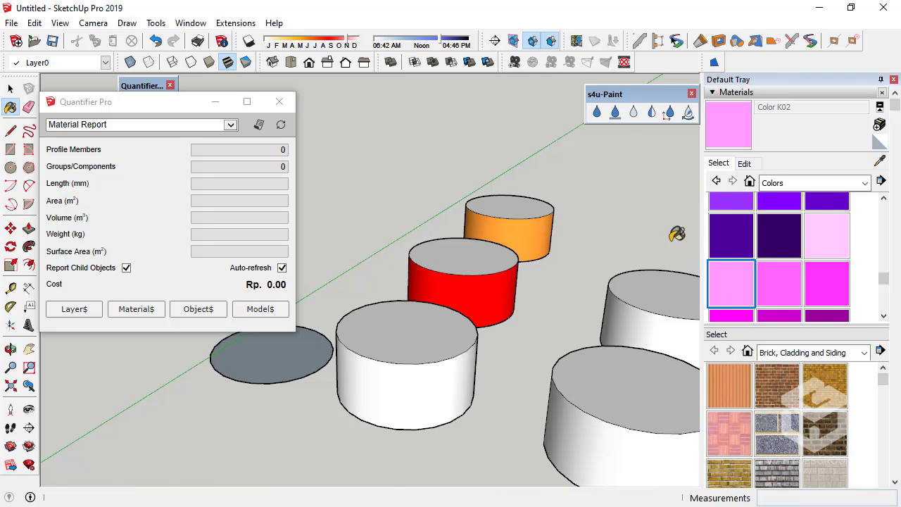
pyautogui.click(453, 399)
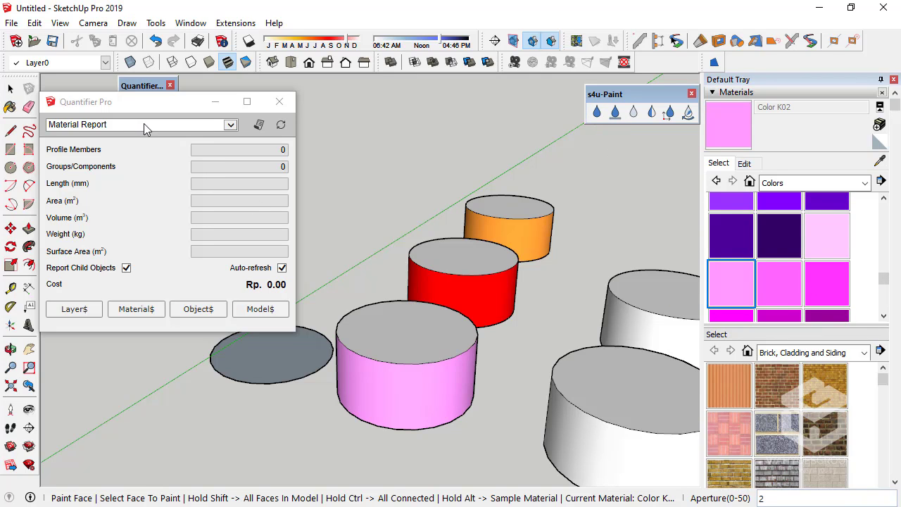
# Measure the total area of everything sharing the pink cylinder side's material.
pyautogui.press('space')
pyautogui.moveTo(388, 246); pyautogui.dragTo(424, 279, button='middle')
pyautogui.rightClick(334, 431)
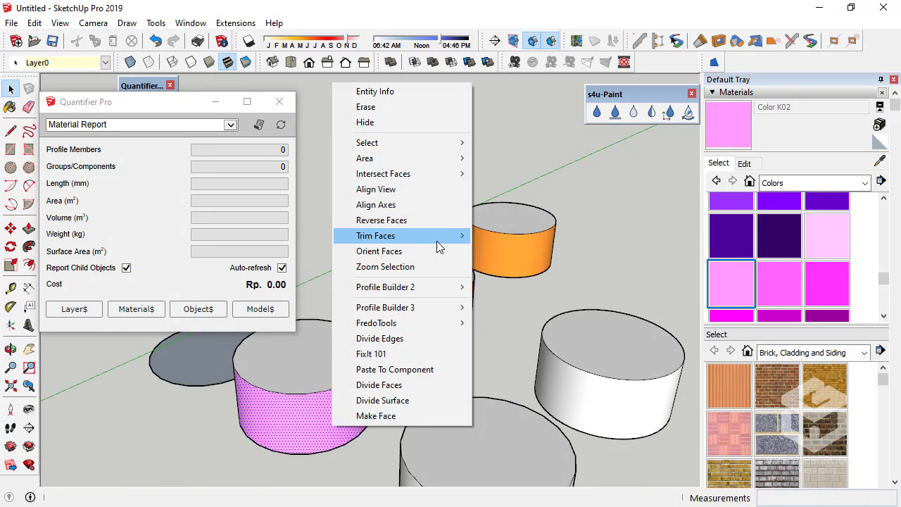
pyautogui.moveTo(436, 240)
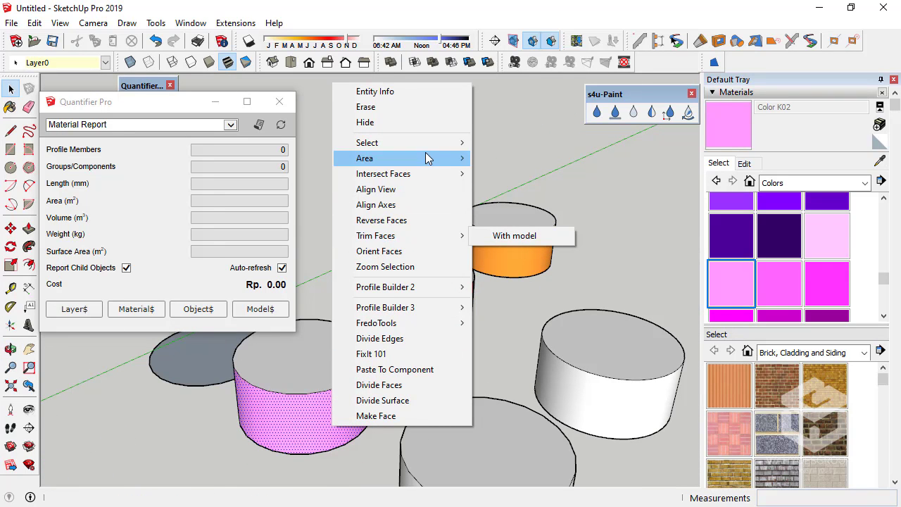
pyautogui.moveTo(424, 158)
pyautogui.click(526, 188)
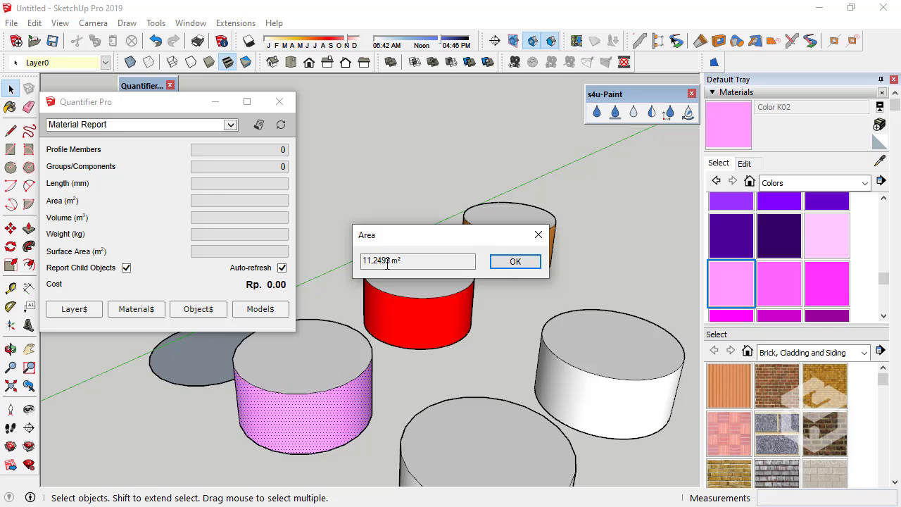
pyautogui.click(516, 262)
# Measure the area by material for the red cylinder's side, and likewise for the orange cylinder's side.
pyautogui.rightClick(446, 322)
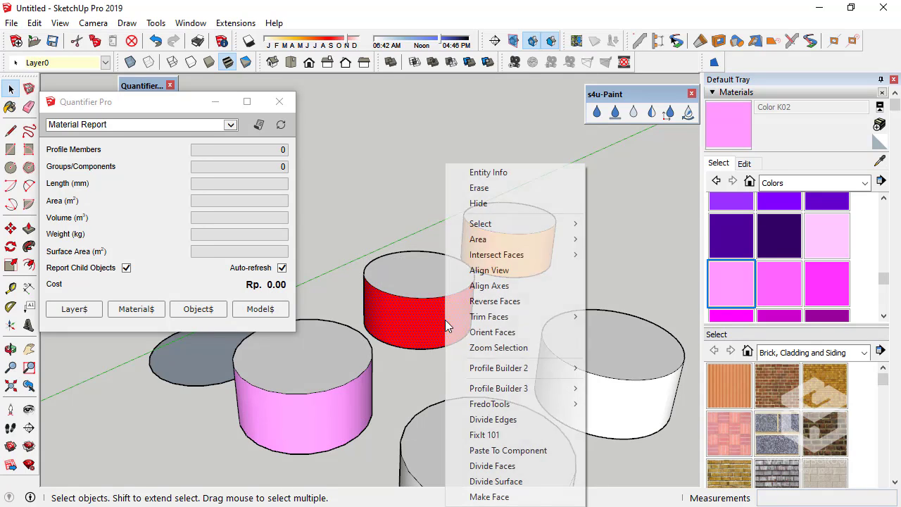
pyautogui.moveTo(535, 245)
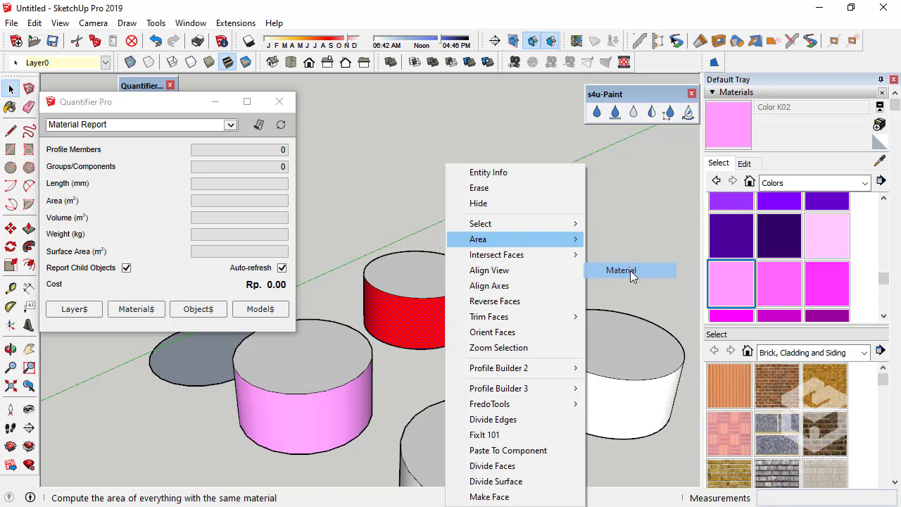
pyautogui.click(632, 270)
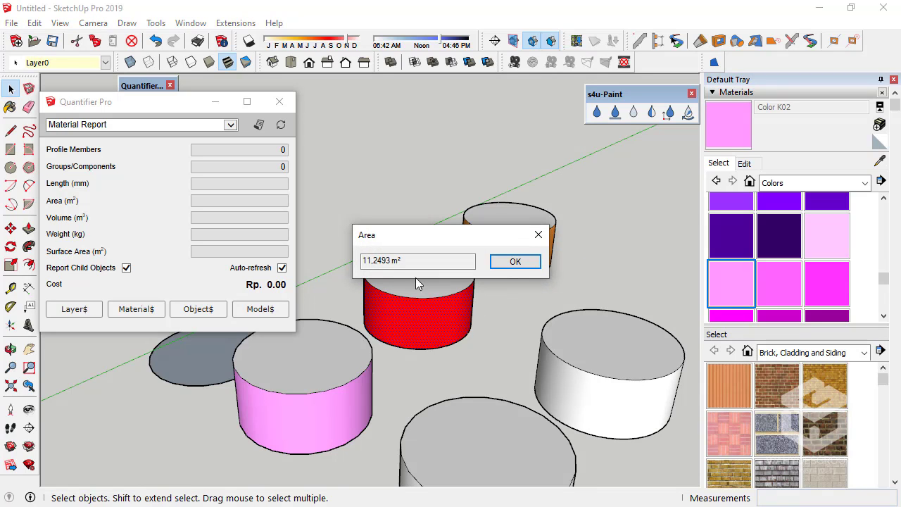
pyautogui.click(495, 263)
pyautogui.rightClick(533, 253)
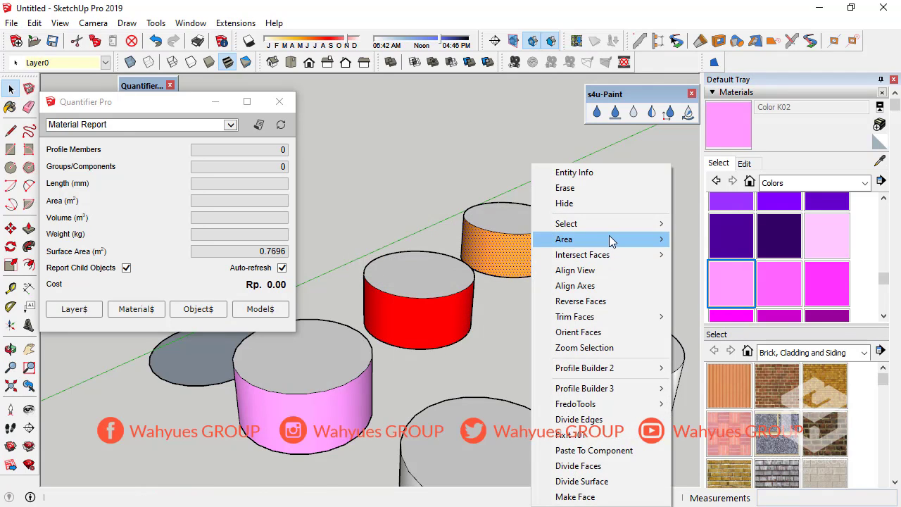
pyautogui.moveTo(662, 239)
pyautogui.click(697, 270)
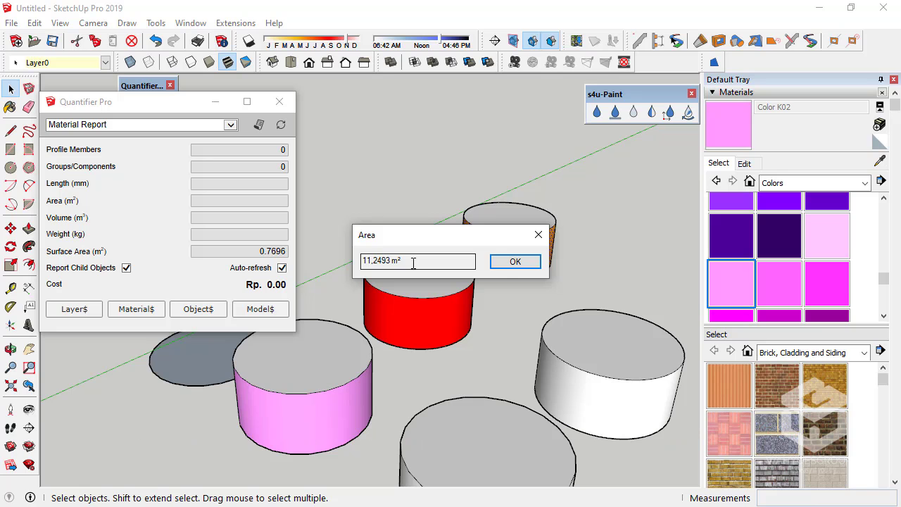
pyautogui.click(514, 261)
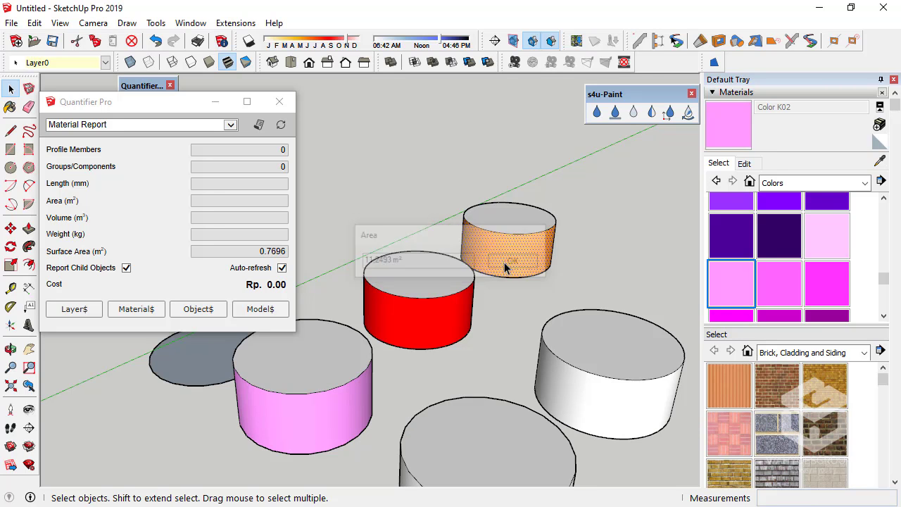
# Measure the area of only the selected orange side face of the rear ungrouped cylinder.
pyautogui.scroll(-5, 370, 228)
pyautogui.scroll(3, 431, 319)
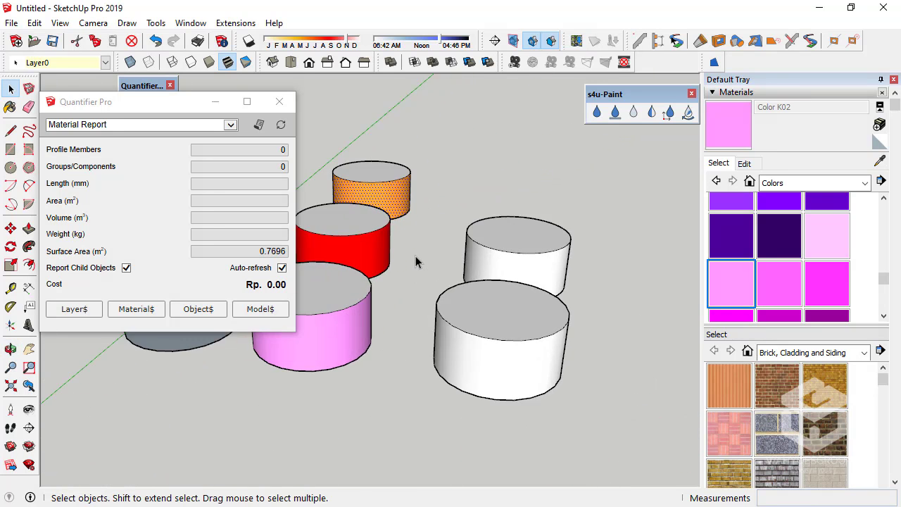
pyautogui.moveTo(430, 318)
pyautogui.mouseDown(button='middle')
pyautogui.moveTo(498, 338)
pyautogui.moveTo(456, 266)
pyautogui.mouseUp(button='middle')
pyautogui.scroll(4, 456, 266)
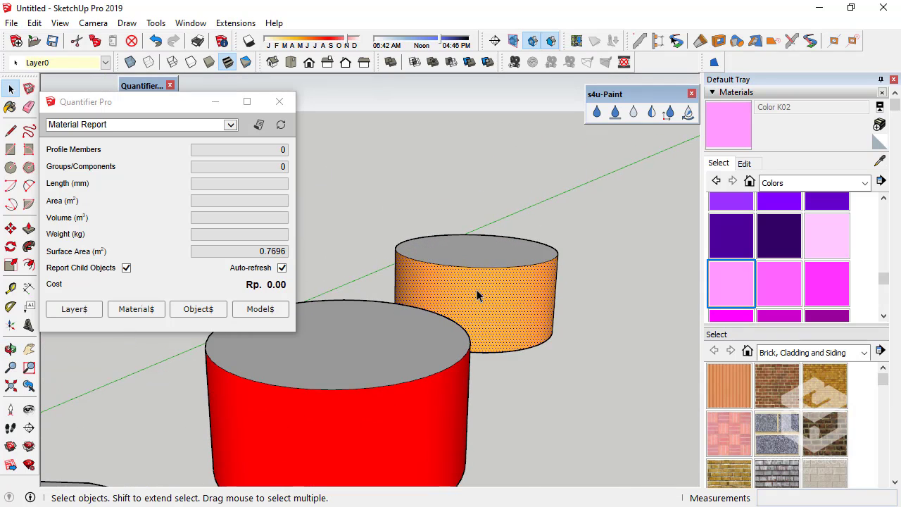
pyautogui.rightClick(476, 295)
pyautogui.moveTo(574, 242)
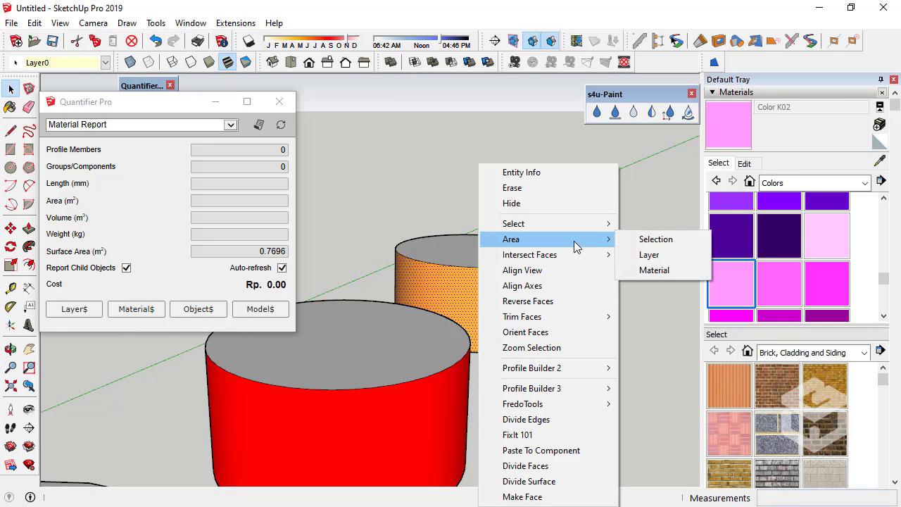
pyautogui.click(644, 240)
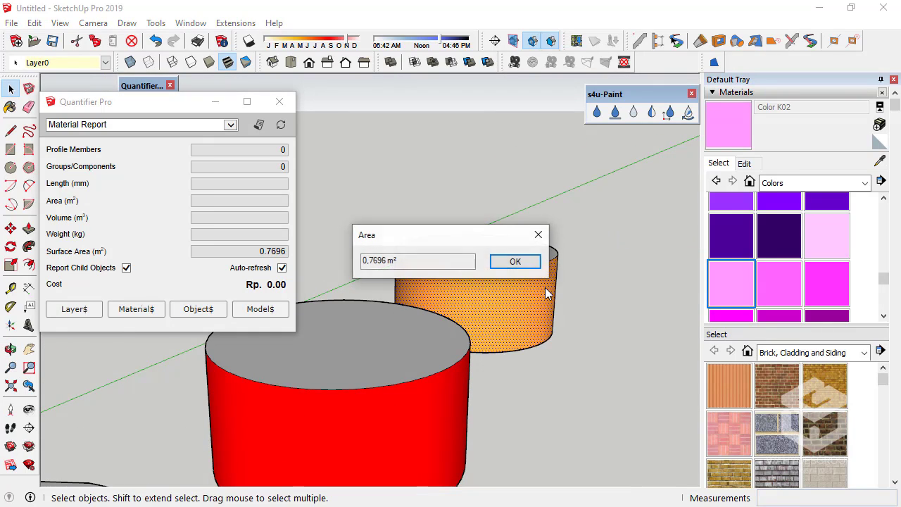
pyautogui.click(515, 262)
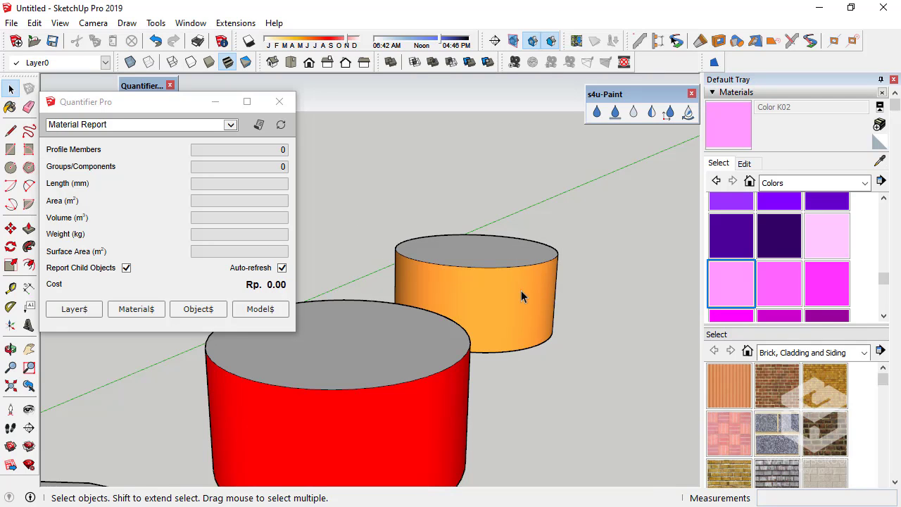
# Measure the orange side face's area by material again to compare it with the selection's area.
pyautogui.rightClick(495, 294)
pyautogui.moveTo(564, 239)
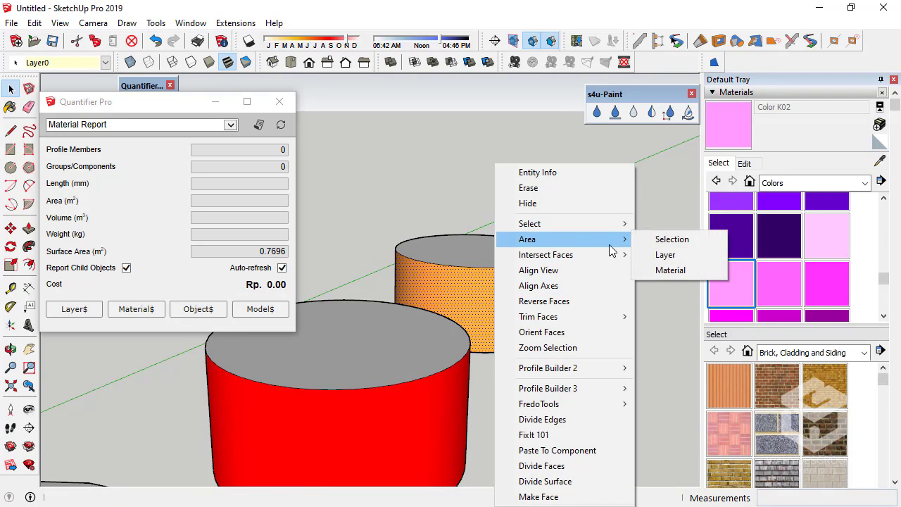
pyautogui.click(680, 269)
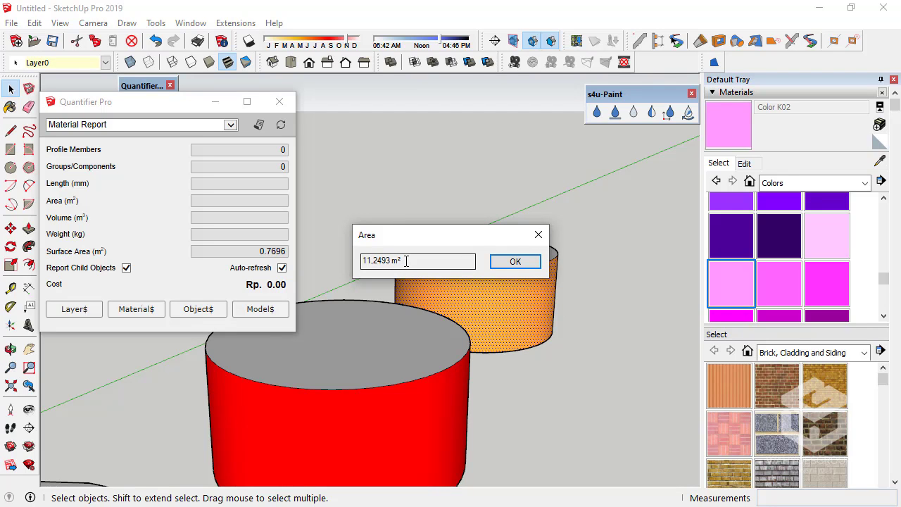
pyautogui.click(515, 261)
# Measure the orange side's area by selection once more and highlight the value in the result.
pyautogui.moveTo(515, 261); pyautogui.dragTo(486, 337, button='middle')
pyautogui.rightClick(485, 336)
pyautogui.moveTo(595, 243)
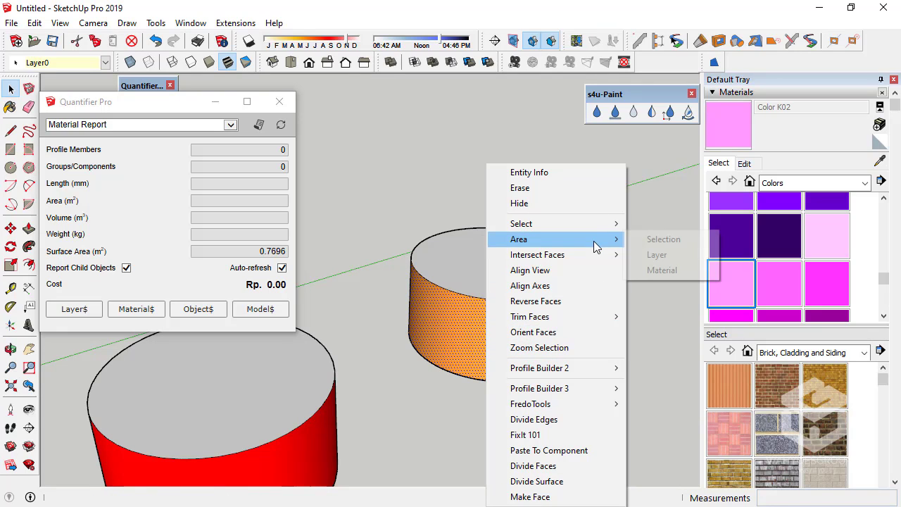
pyautogui.click(666, 240)
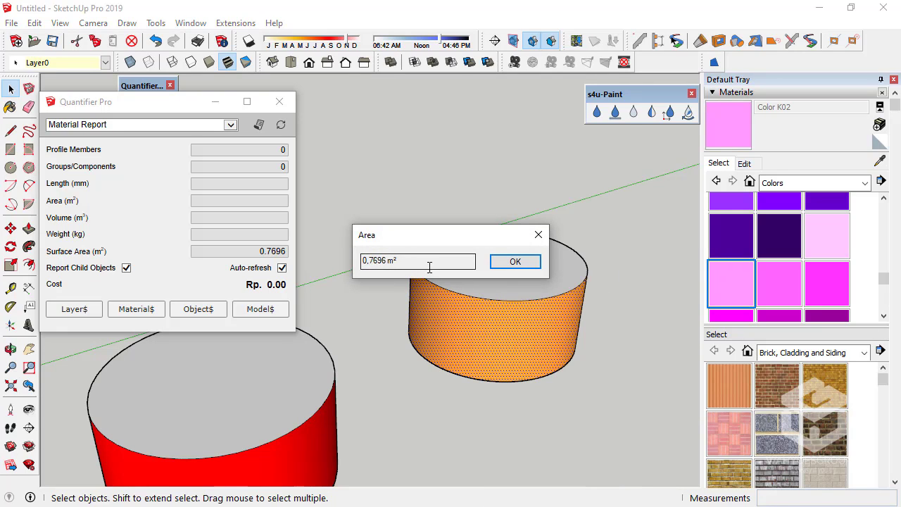
pyautogui.moveTo(440, 265); pyautogui.dragTo(346, 262)
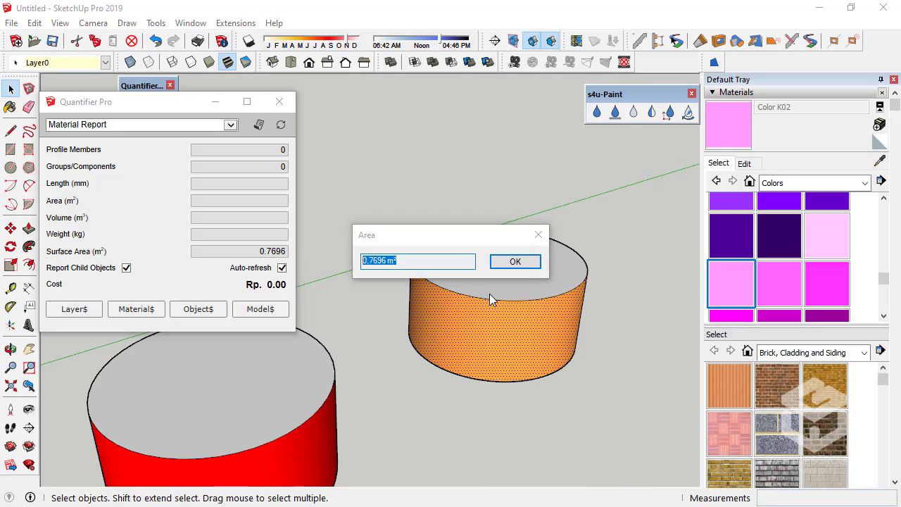
pyautogui.click(528, 261)
# Show hidden geometry, examine the facets on the orange cylinder's side, and turn hidden geometry off again.
pyautogui.click(61, 24)
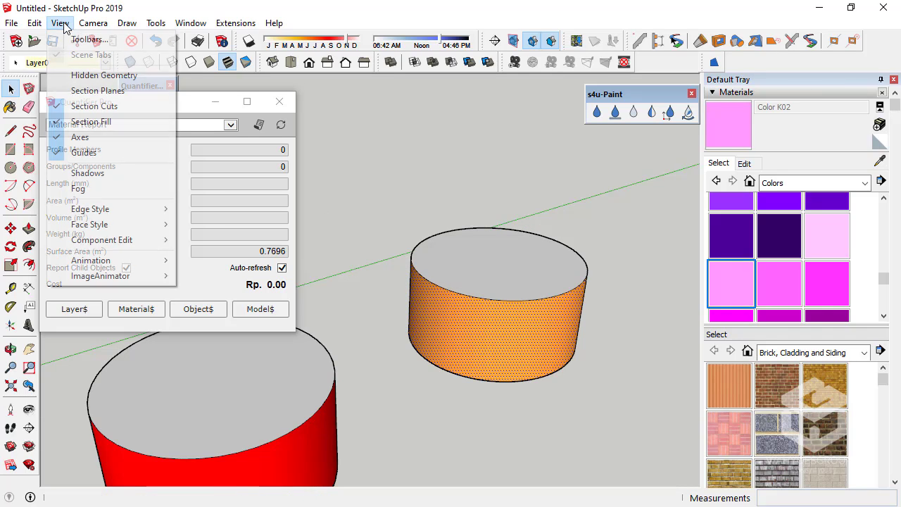
pyautogui.click(98, 75)
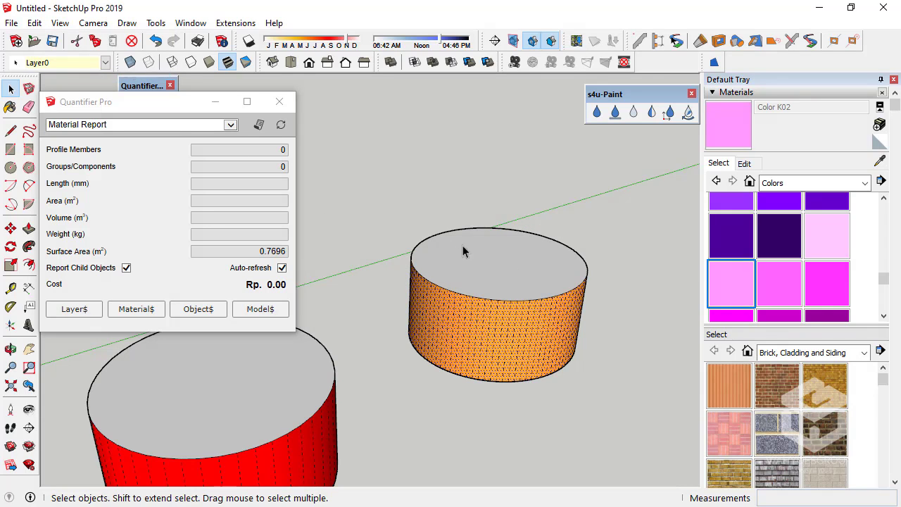
pyautogui.moveTo(503, 323); pyautogui.dragTo(493, 354, button='middle')
pyautogui.scroll(5, 492, 355)
pyautogui.moveTo(459, 270); pyautogui.dragTo(302, 322, button='middle')
pyautogui.moveTo(396, 322); pyautogui.dragTo(396, 322, button='middle')
pyautogui.scroll(-5, 508, 338)
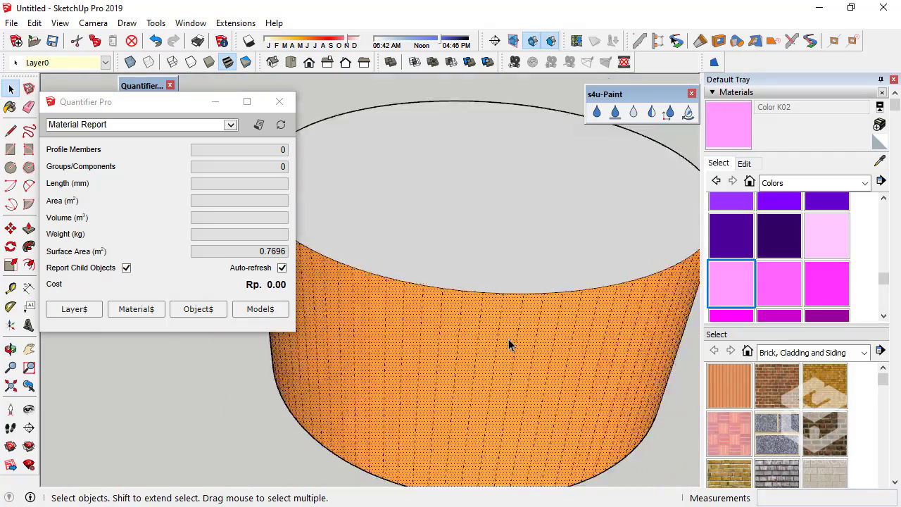
pyautogui.moveTo(495, 336); pyautogui.dragTo(293, 284, button='middle')
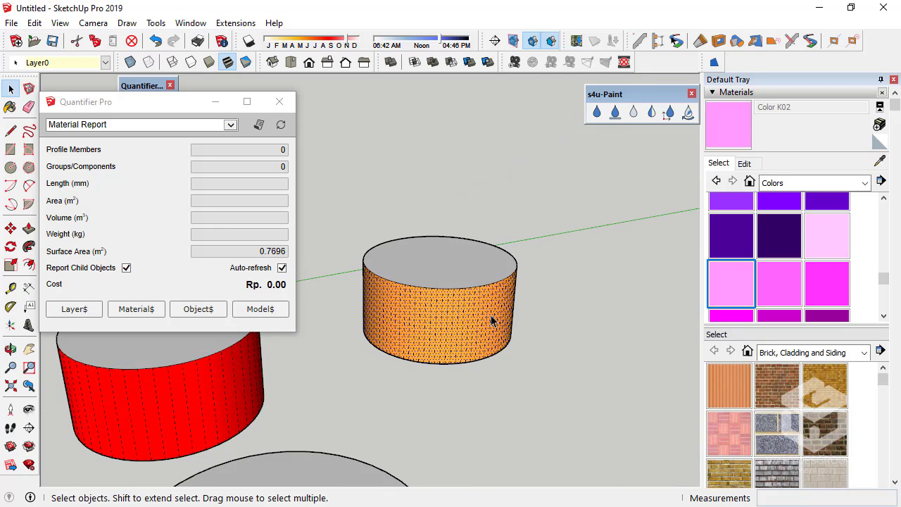
pyautogui.moveTo(491, 320); pyautogui.dragTo(354, 236, button='middle')
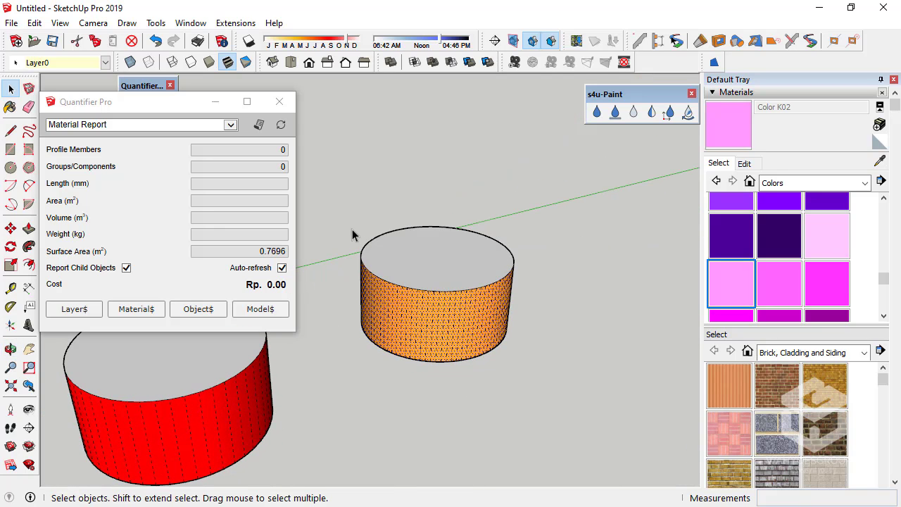
pyautogui.click(61, 25)
pyautogui.click(99, 75)
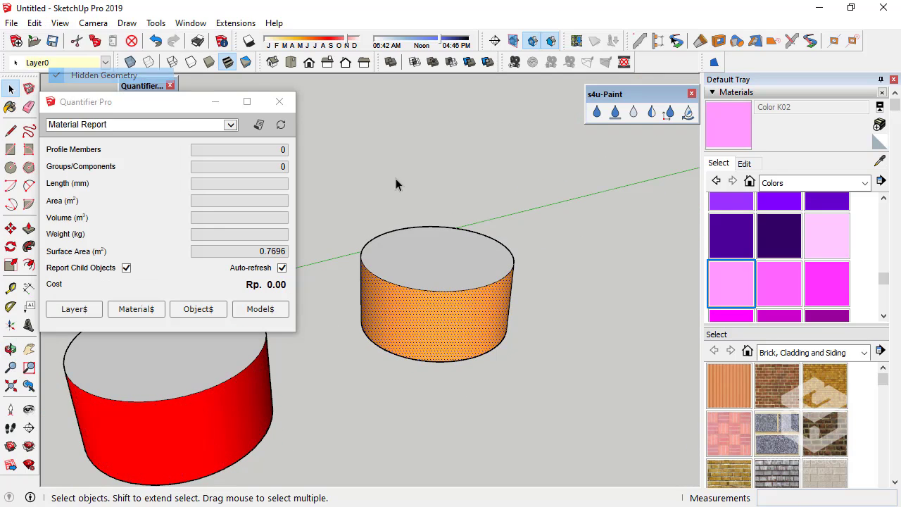
# Generate Quantifier Pro's Material Report twice with nothing selected, examining the listed materials and closing it each time.
pyautogui.scroll(-3, 598, 269)
pyautogui.moveTo(604, 266); pyautogui.dragTo(448, 319, button='middle')
pyautogui.scroll(5, 496, 284)
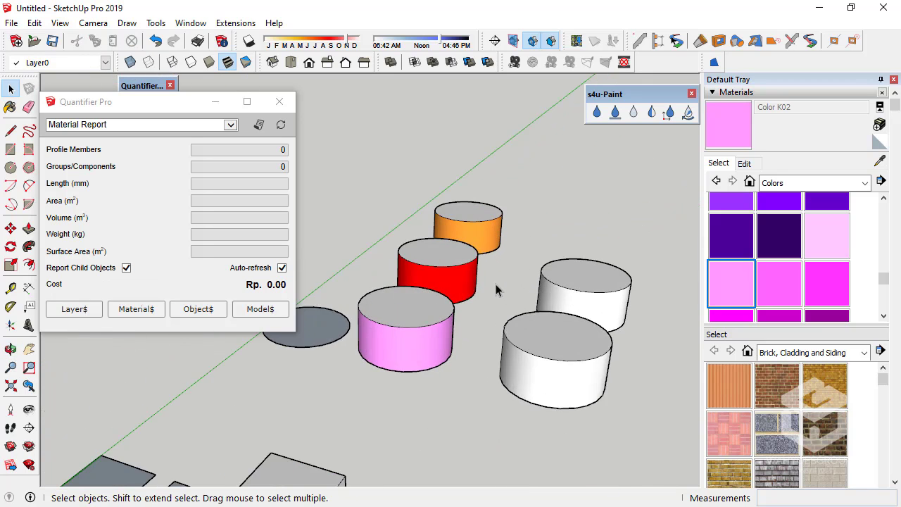
pyautogui.moveTo(151, 114); pyautogui.dragTo(21, 134)
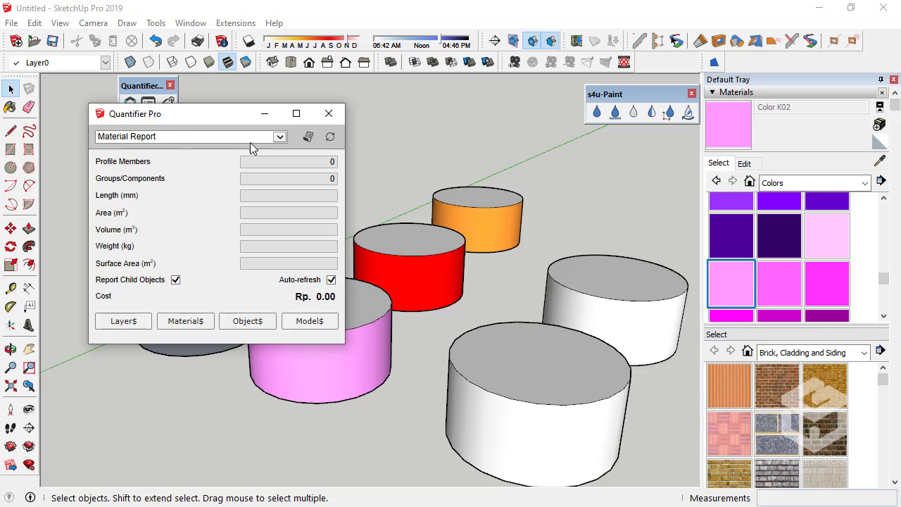
pyautogui.click(310, 137)
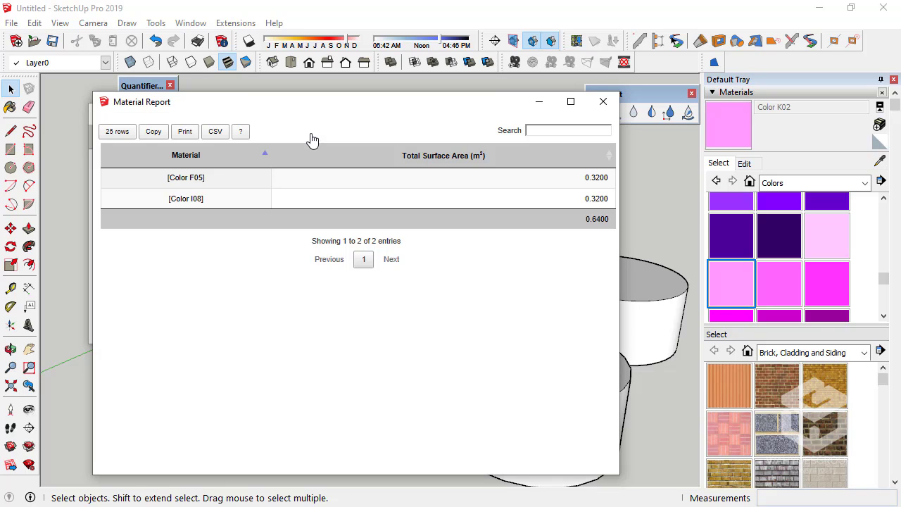
pyautogui.click(603, 101)
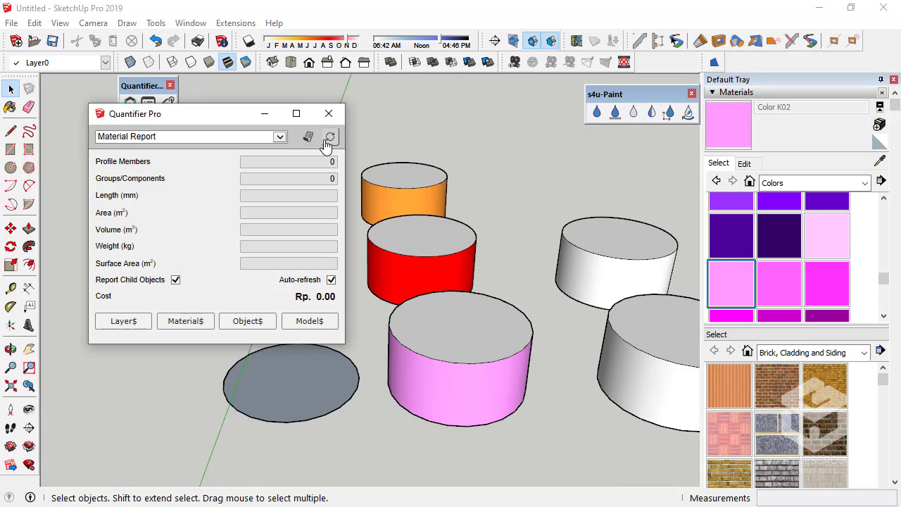
pyautogui.click(307, 137)
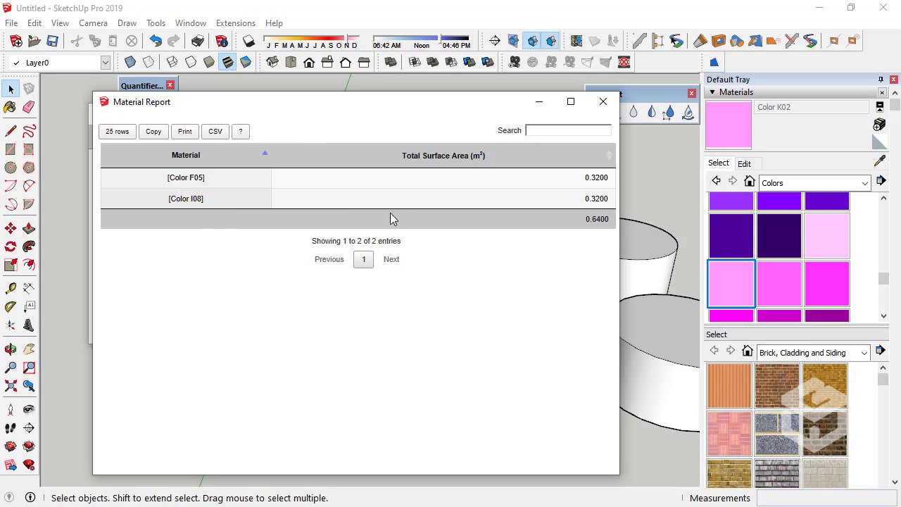
pyautogui.click(604, 101)
# Select the three colored ungrouped cylinders and generate the Material Report for them, closing it after viewing.
pyautogui.moveTo(436, 275); pyautogui.dragTo(431, 217, button='middle')
pyautogui.moveTo(384, 160); pyautogui.dragTo(529, 423)
pyautogui.moveTo(529, 423); pyautogui.dragTo(440, 364, button='middle')
pyautogui.click(308, 137)
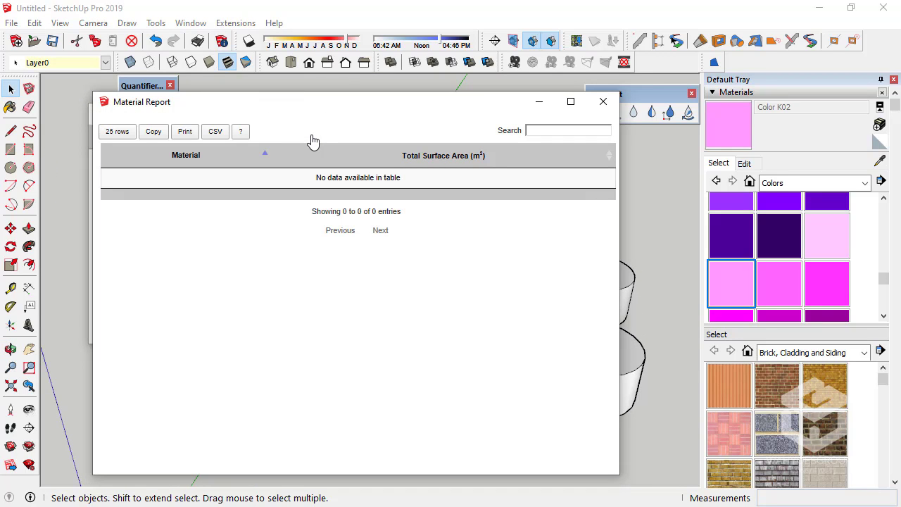
pyautogui.click(603, 101)
# Delete the two white grouped cylinders beside the colored ones.
pyautogui.moveTo(454, 237); pyautogui.dragTo(591, 273, button='middle')
pyautogui.click(614, 279)
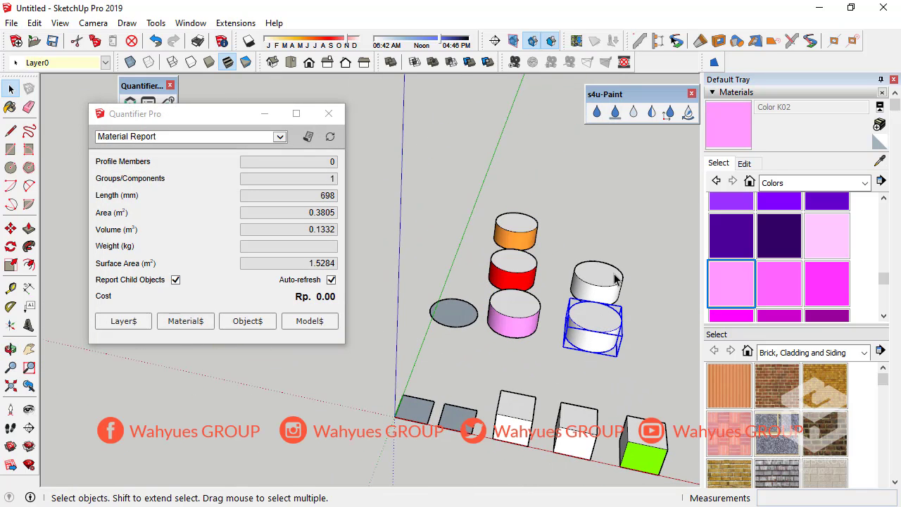
pyautogui.press('Delete')
pyautogui.click(612, 287)
pyautogui.press('Delete')
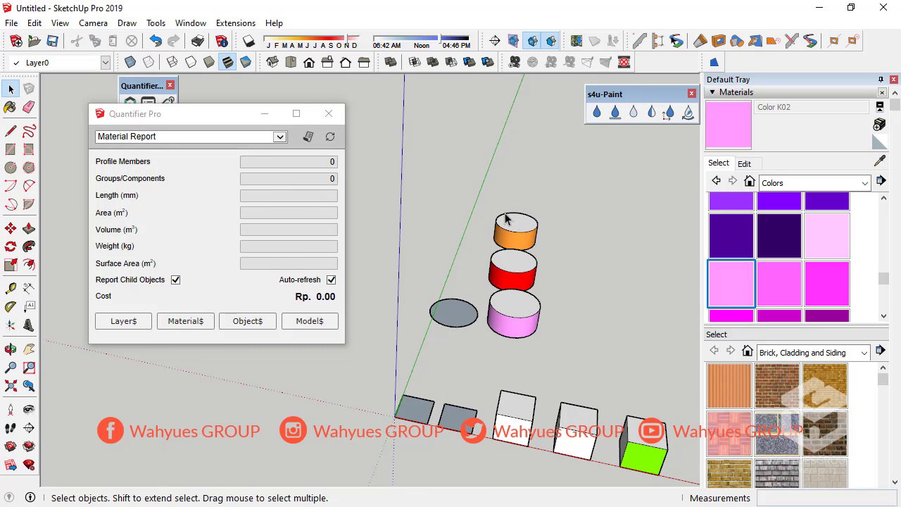
# Copy the three colored ungrouped cylinders about 1768 mm to the side, parallel to the red axis, and clear the selection.
pyautogui.moveTo(515, 296); pyautogui.dragTo(604, 361)
pyautogui.moveTo(483, 194); pyautogui.dragTo(595, 384)
pyautogui.click(11, 228)
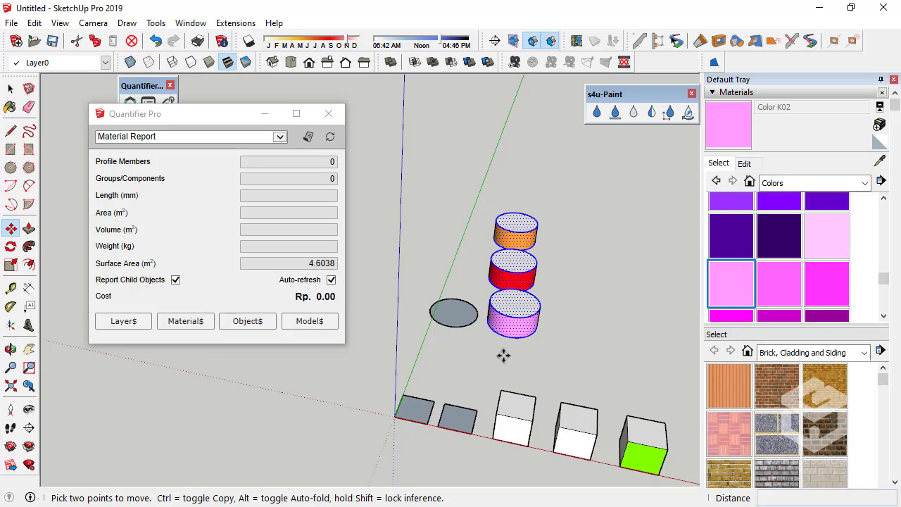
pyautogui.press('ctrl')
pyautogui.click(504, 355)
pyautogui.click(639, 380)
pyautogui.press('space')
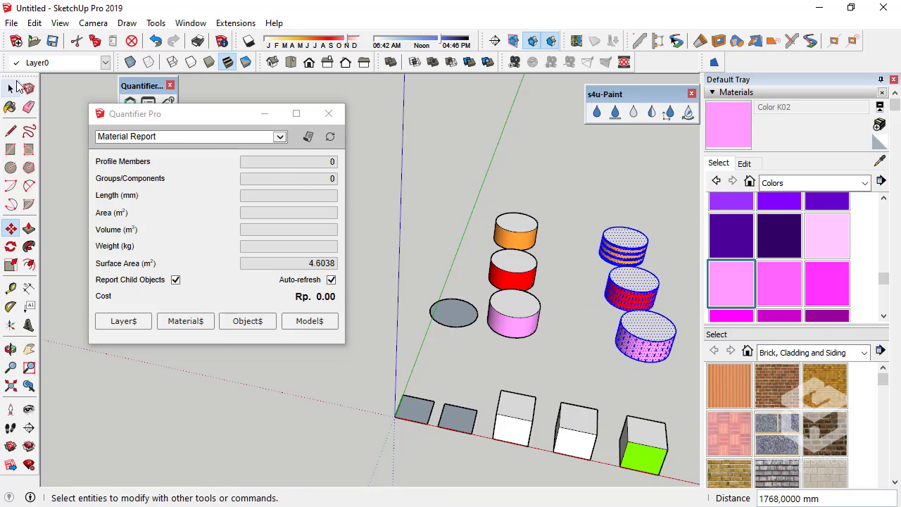
pyautogui.click(545, 193)
pyautogui.scroll(5, 563, 282)
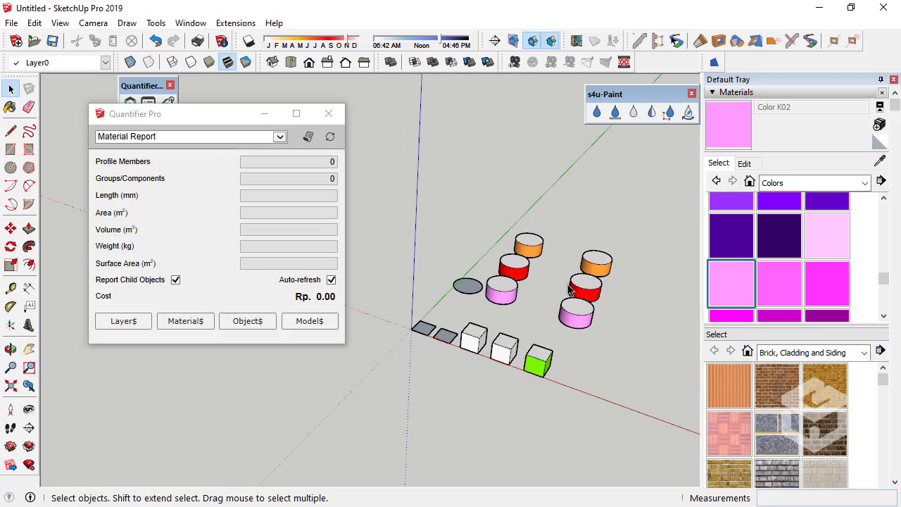
# Make separate groups of the pink, red and orange cylinders in the row farther from the green axis.
pyautogui.tripleClick(581, 352)
pyautogui.rightClick(580, 352)
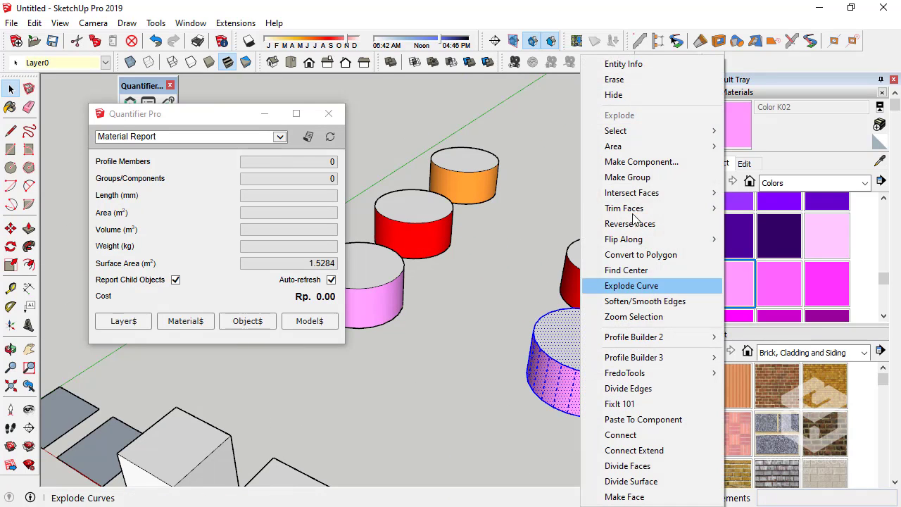
pyautogui.click(644, 175)
pyautogui.tripleClick(611, 271)
pyautogui.rightClick(611, 271)
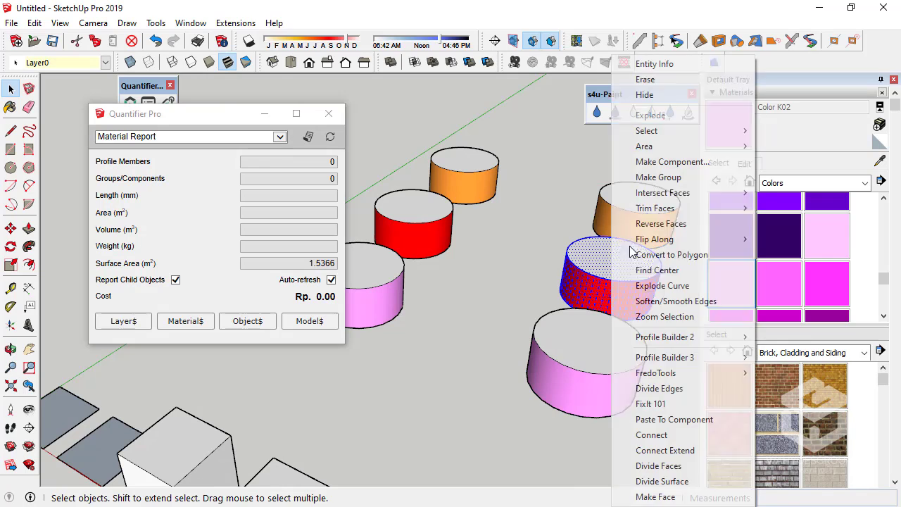
pyautogui.click(643, 176)
pyautogui.tripleClick(630, 210)
pyautogui.rightClick(630, 210)
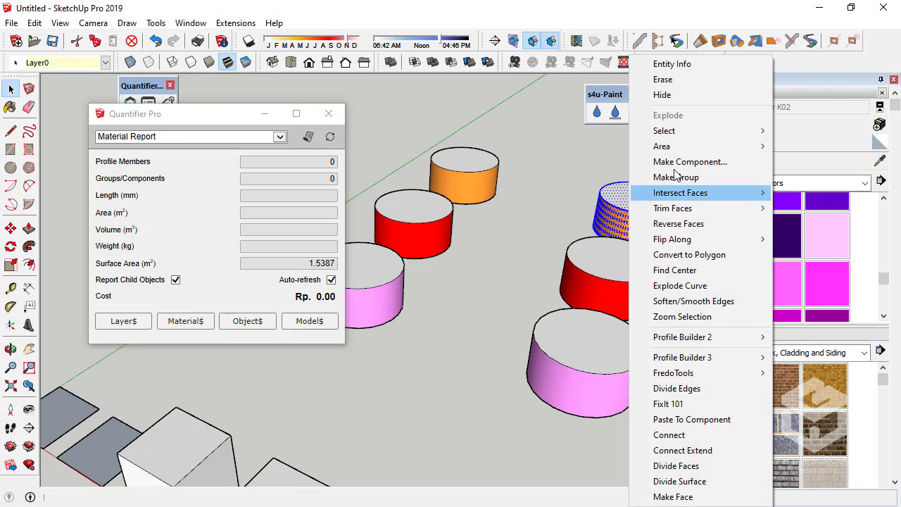
pyautogui.click(697, 177)
# Select the three grouped cylinders and generate a Material Report to review surface area per colour, then close it.
pyautogui.click(535, 258)
pyautogui.moveTo(534, 258); pyautogui.dragTo(536, 179, button='middle')
pyautogui.moveTo(521, 147); pyautogui.dragTo(683, 421)
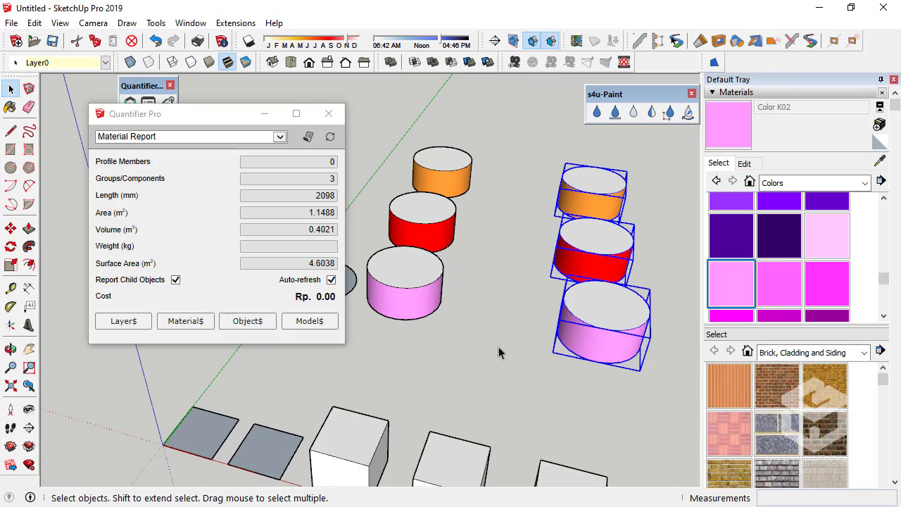
pyautogui.click(308, 137)
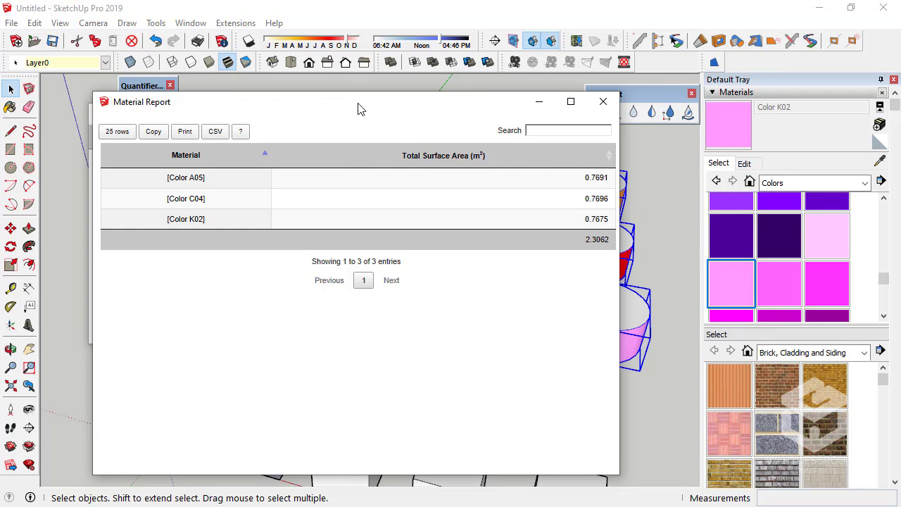
pyautogui.moveTo(358, 107); pyautogui.dragTo(264, 109)
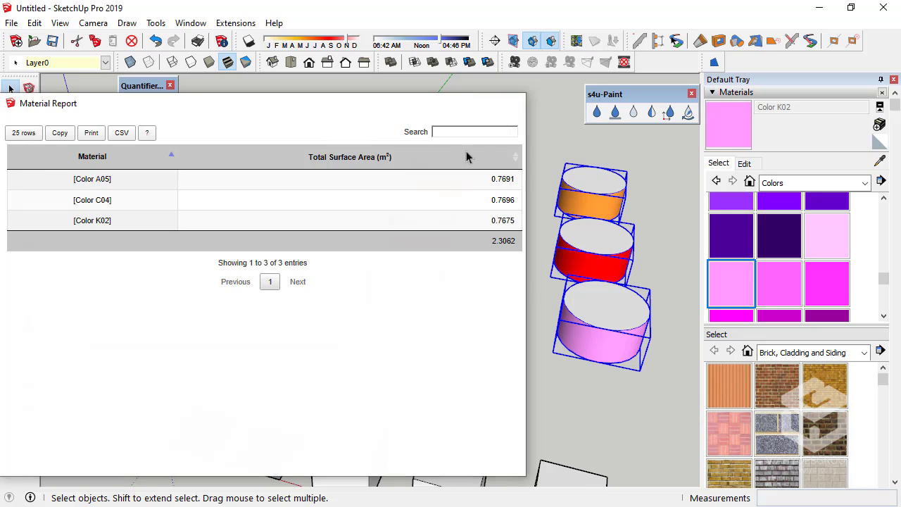
pyautogui.click(510, 103)
# Generate a Component Report for the three selected cylinder groups, examine its dimension, area and volume columns, and close it.
pyautogui.click(180, 137)
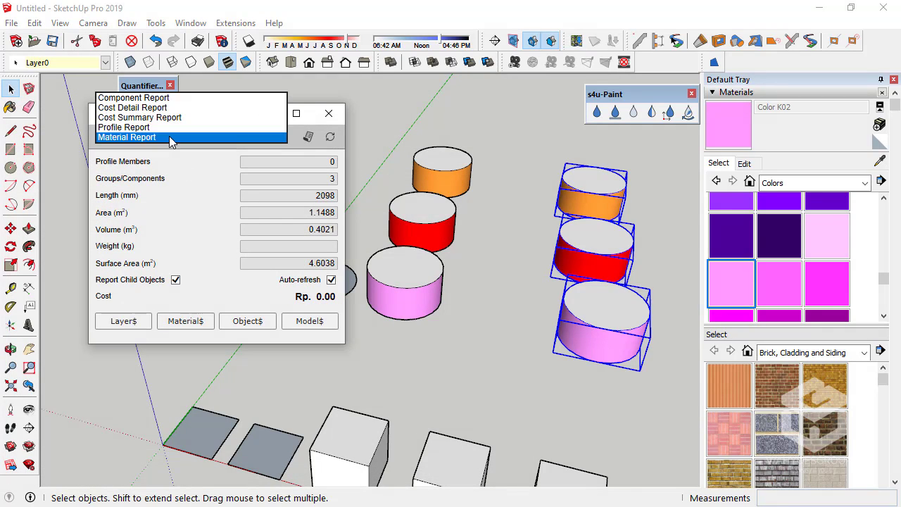
pyautogui.click(180, 99)
pyautogui.click(309, 141)
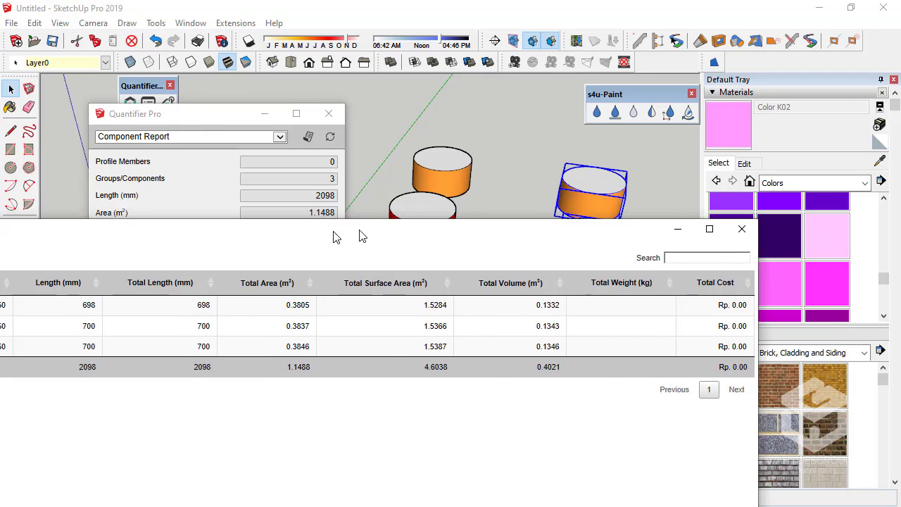
pyautogui.moveTo(360, 235); pyautogui.dragTo(445, 160)
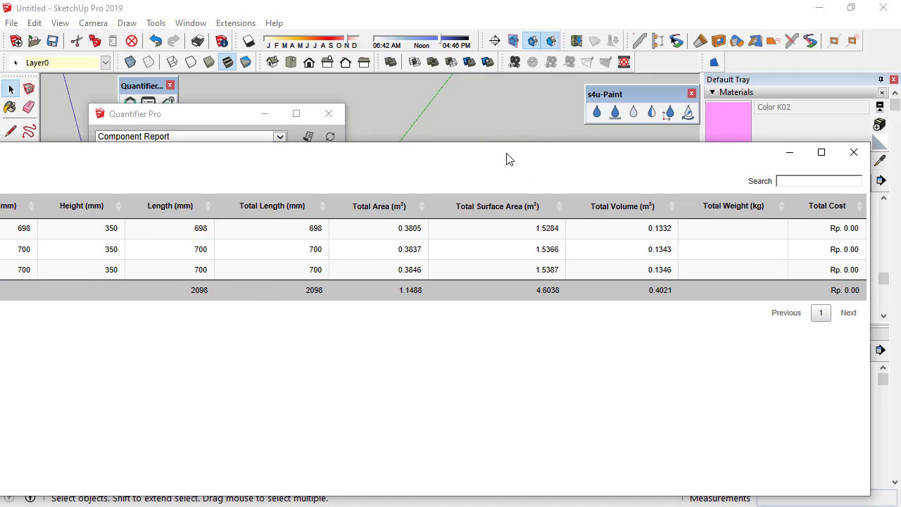
pyautogui.moveTo(538, 143); pyautogui.dragTo(568, 151)
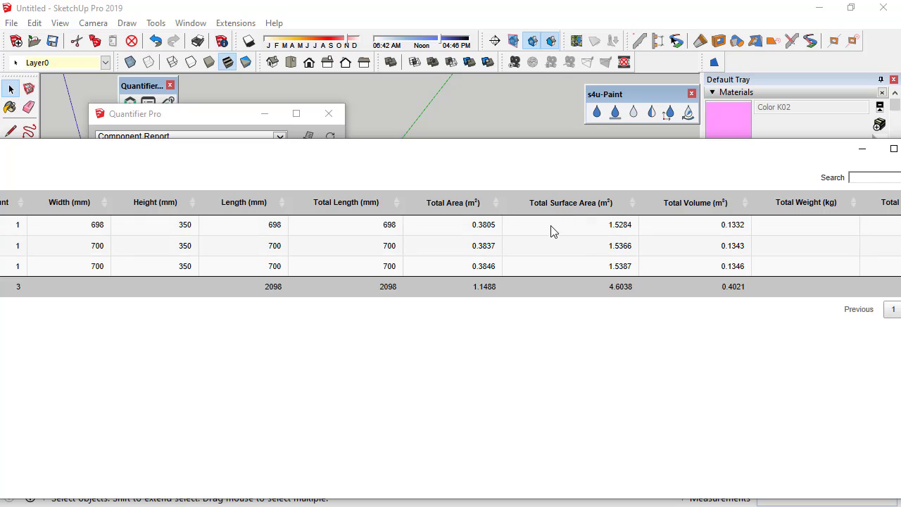
pyautogui.moveTo(394, 152)
pyautogui.mouseDown()
pyautogui.moveTo(556, 145)
pyautogui.moveTo(391, 147)
pyautogui.mouseUp()
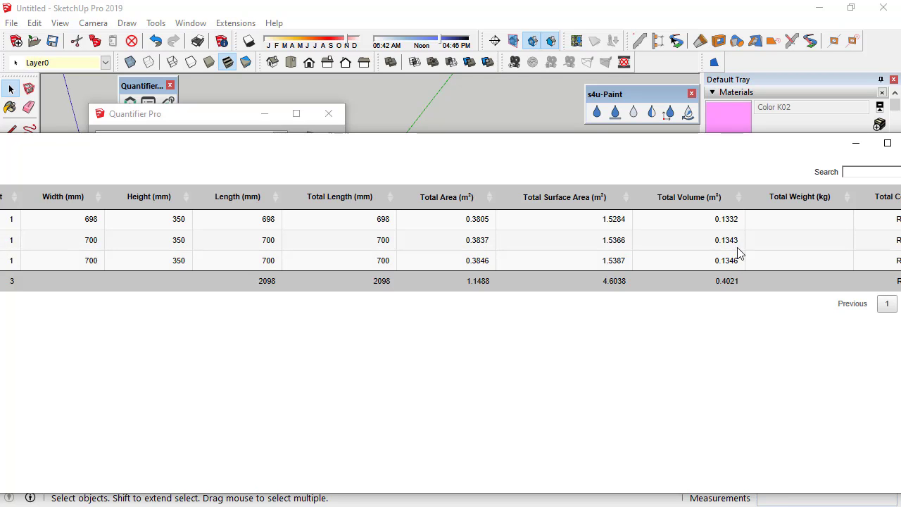
pyautogui.moveTo(736, 161)
pyautogui.mouseDown()
pyautogui.moveTo(678, 146)
pyautogui.moveTo(169, 209)
pyautogui.mouseUp()
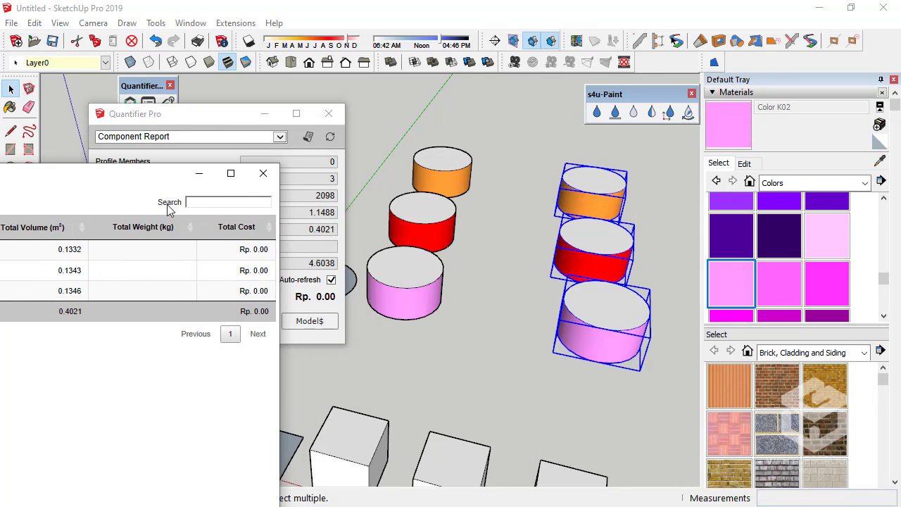
pyautogui.click(262, 173)
# Generate the Material Report again for the three selected cylinder groups.
pyautogui.click(225, 136)
pyautogui.click(226, 176)
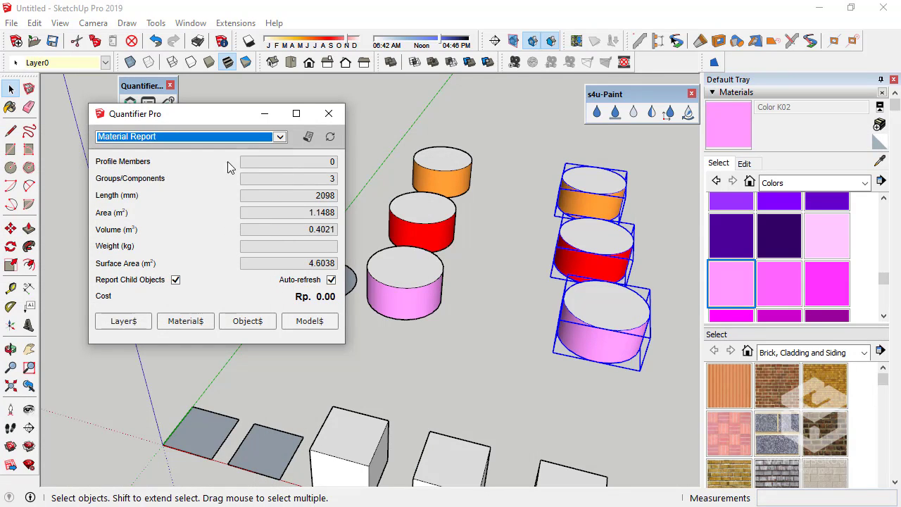
pyautogui.click(308, 138)
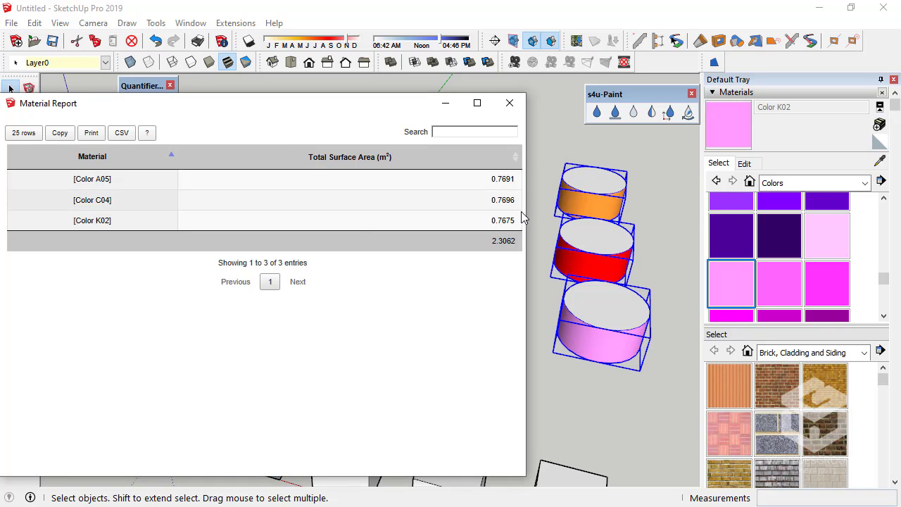
# Open the pink cylinder group, measure its side face's area by Material for comparison with the Material Report, and close the report.
pyautogui.moveTo(616, 325); pyautogui.dragTo(591, 346, button='middle')
pyautogui.doubleClick(592, 346)
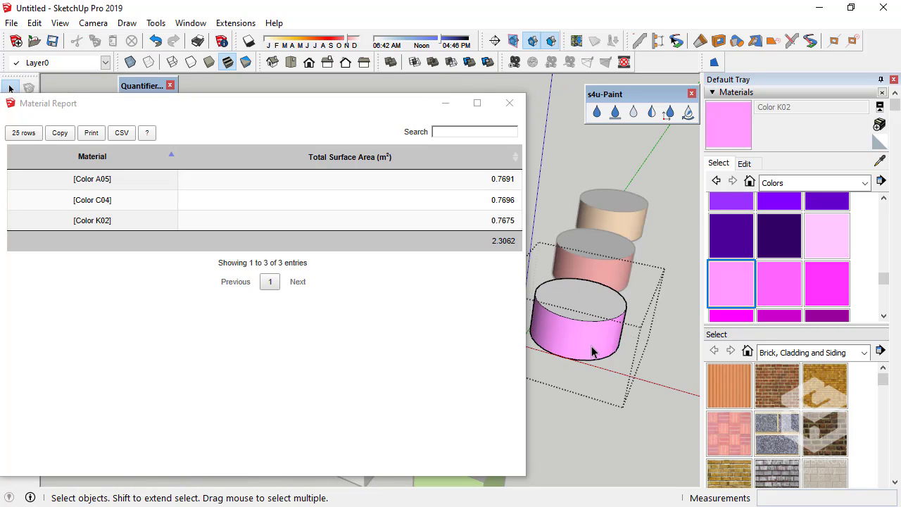
pyautogui.rightClick(591, 346)
pyautogui.moveTo(690, 240)
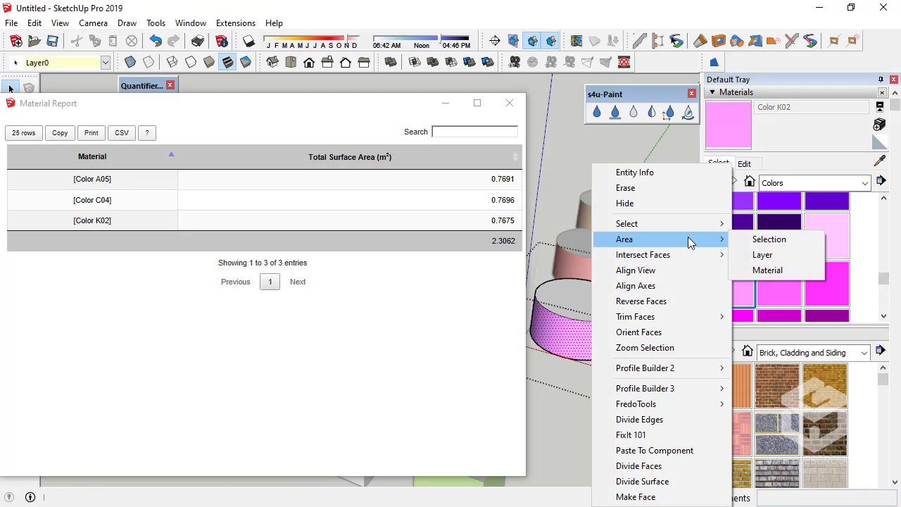
pyautogui.click(767, 270)
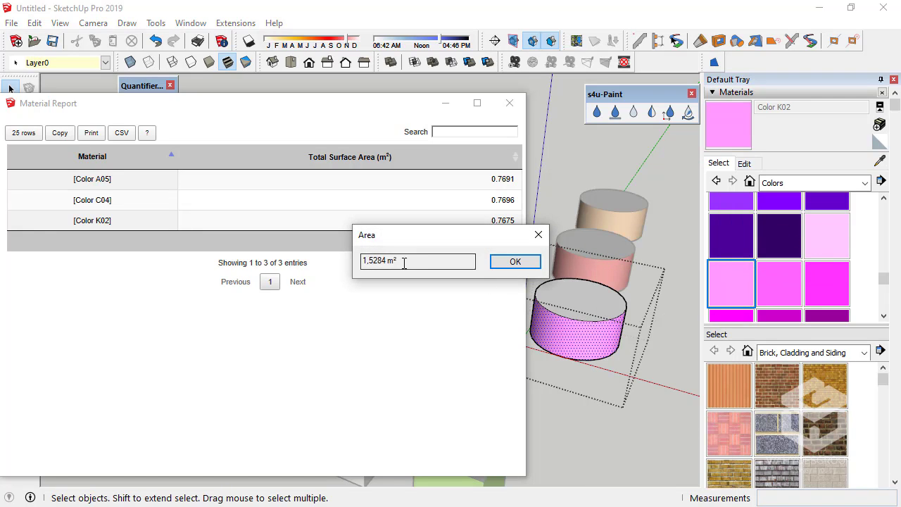
pyautogui.moveTo(432, 237); pyautogui.dragTo(417, 275)
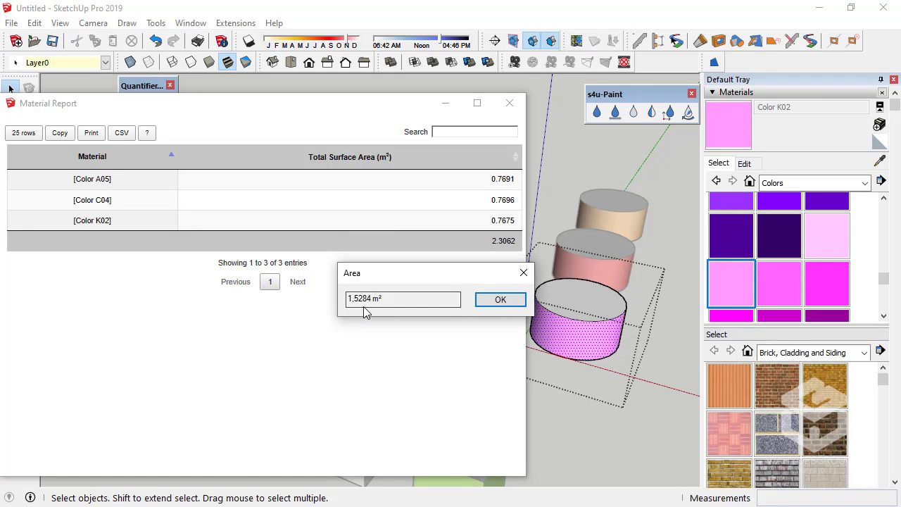
pyautogui.tripleClick(363, 306)
pyautogui.click(500, 299)
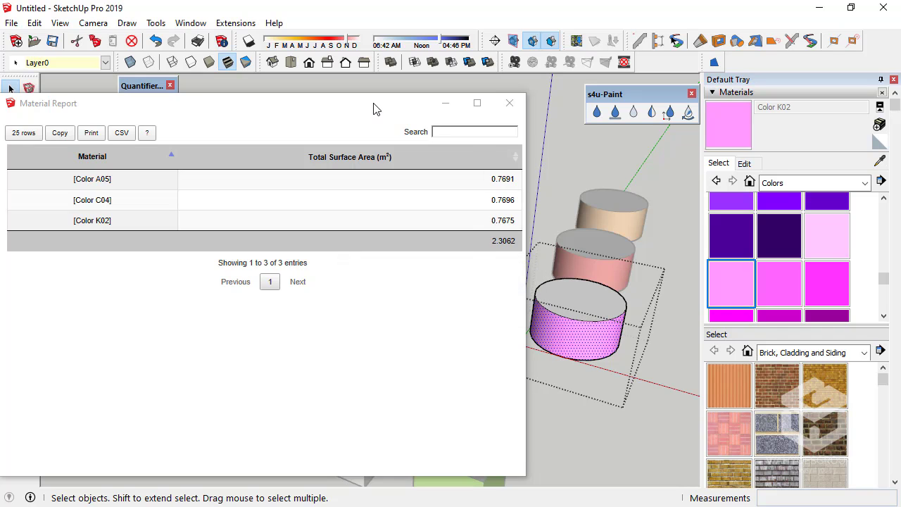
pyautogui.click(510, 103)
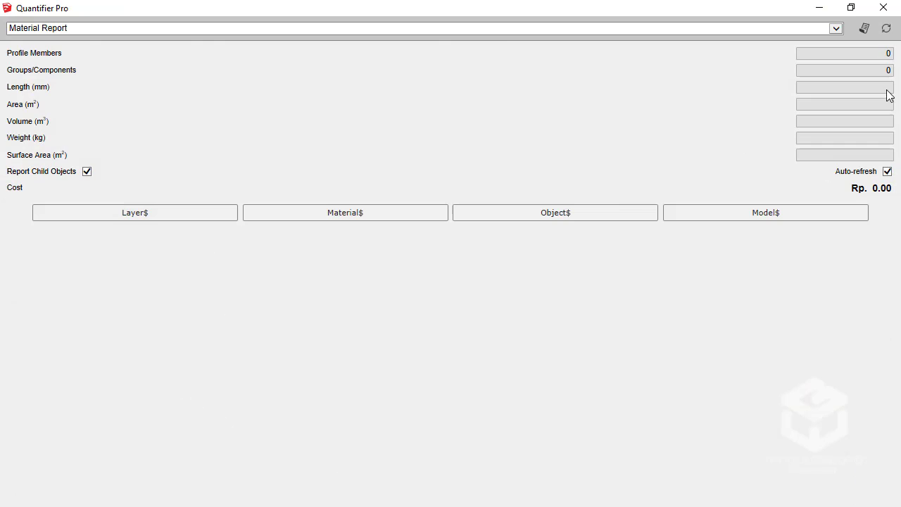
# Restore the Quantifier Pro window and generate a Component Report with no objects selected.
pyautogui.click(851, 7)
pyautogui.click(232, 139)
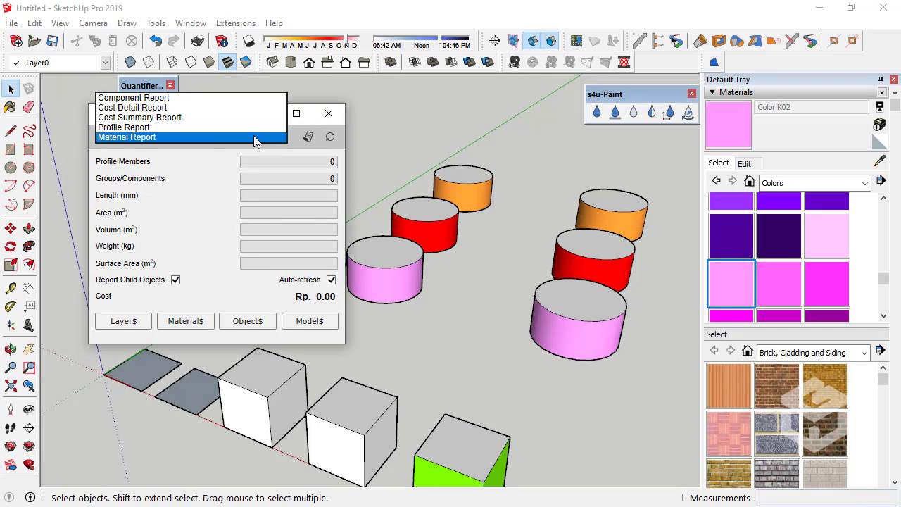
pyautogui.click(177, 97)
pyautogui.click(309, 137)
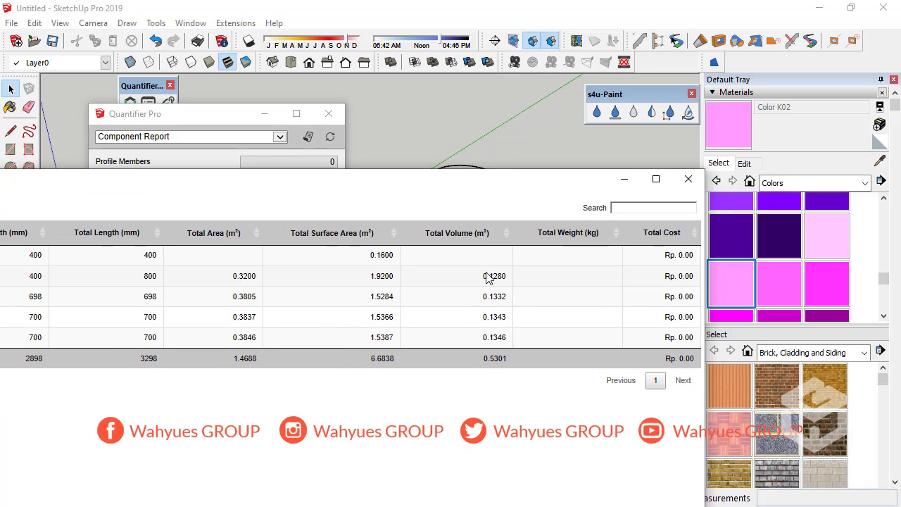
pyautogui.moveTo(373, 183); pyautogui.dragTo(221, 328)
# Select the three grouped cylinders and regenerate the Component Report for only those groups.
pyautogui.moveTo(561, 226); pyautogui.dragTo(521, 155, button='middle')
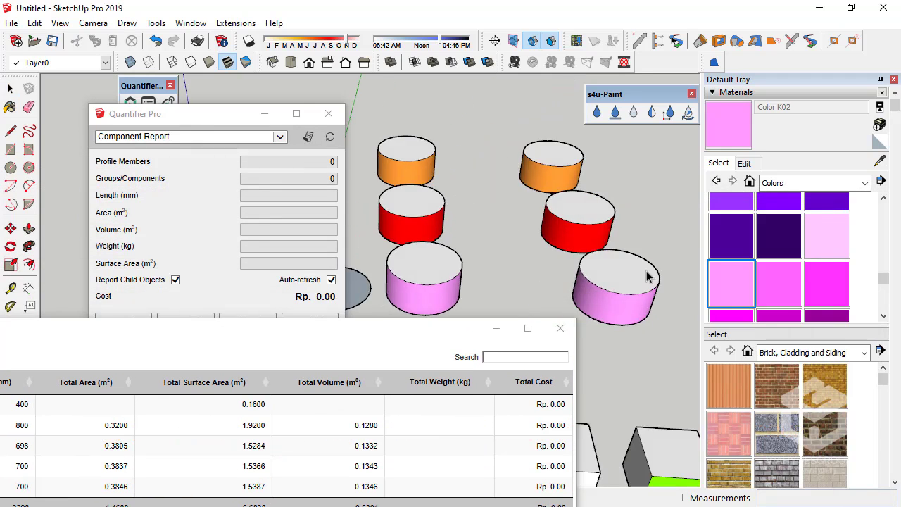
pyautogui.moveTo(500, 130); pyautogui.dragTo(676, 333)
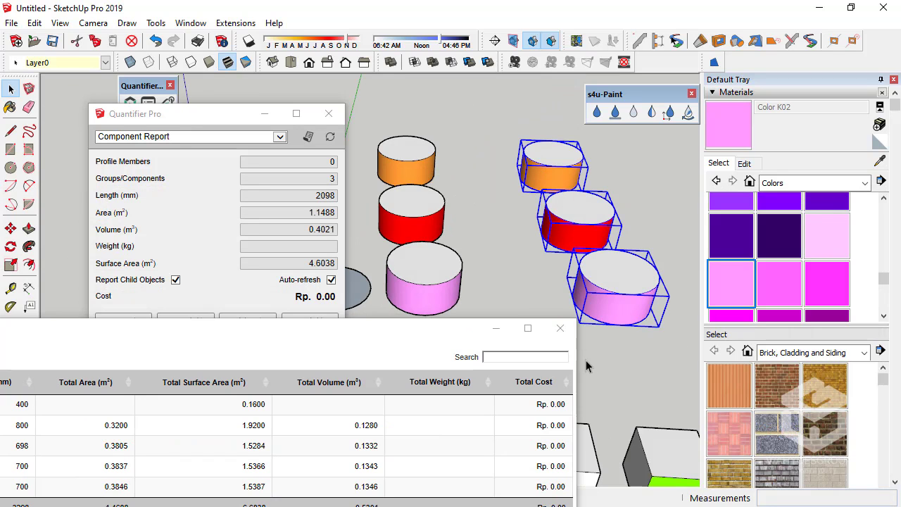
pyautogui.click(560, 328)
pyautogui.click(308, 137)
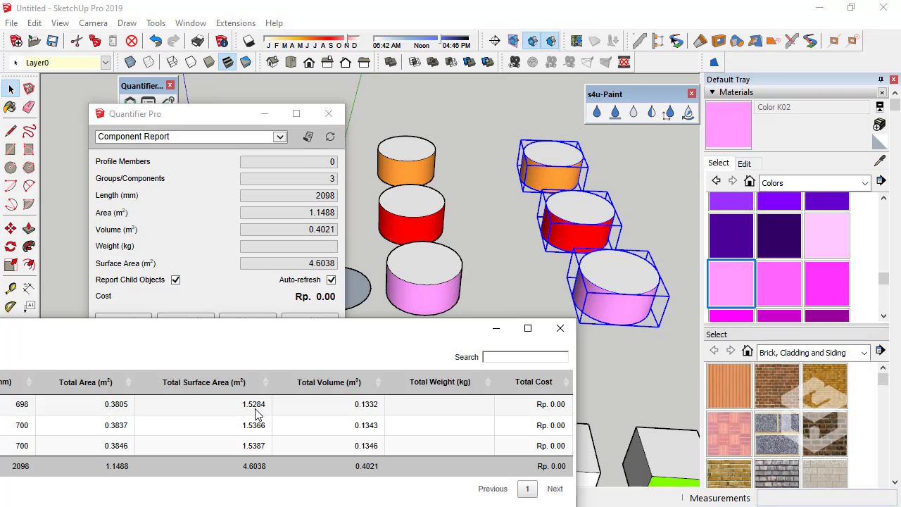
pyautogui.moveTo(220, 332); pyautogui.dragTo(193, 328)
# Enter the pink cylinder group and measure the area by Material from its side face.
pyautogui.doubleClick(626, 311)
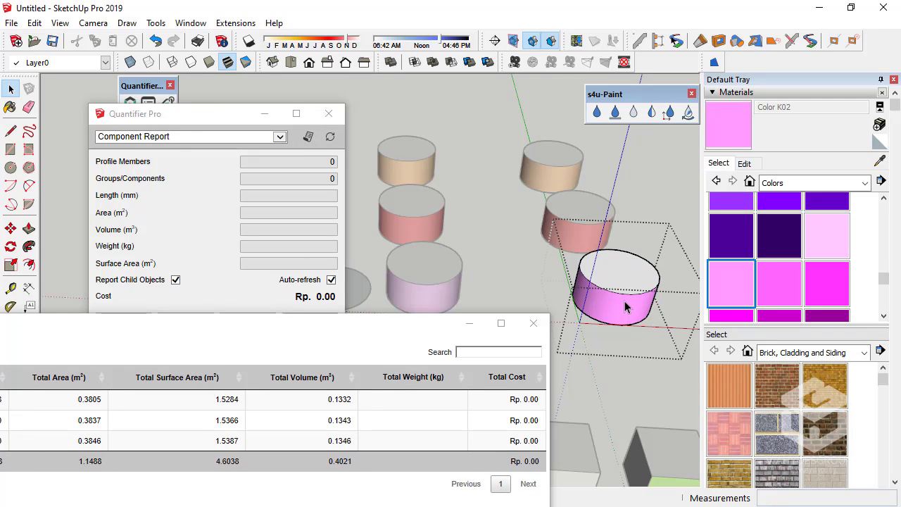
pyautogui.rightClick(625, 311)
pyautogui.moveTo(718, 239)
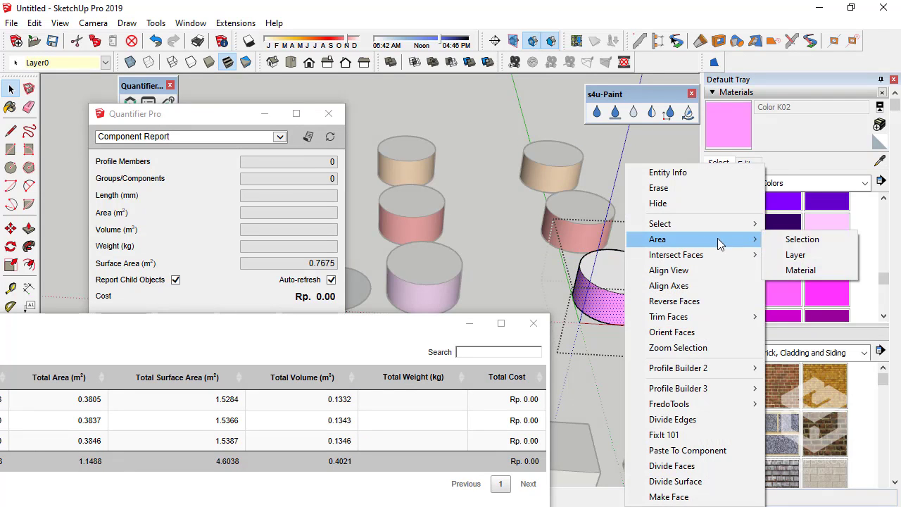
pyautogui.click(785, 269)
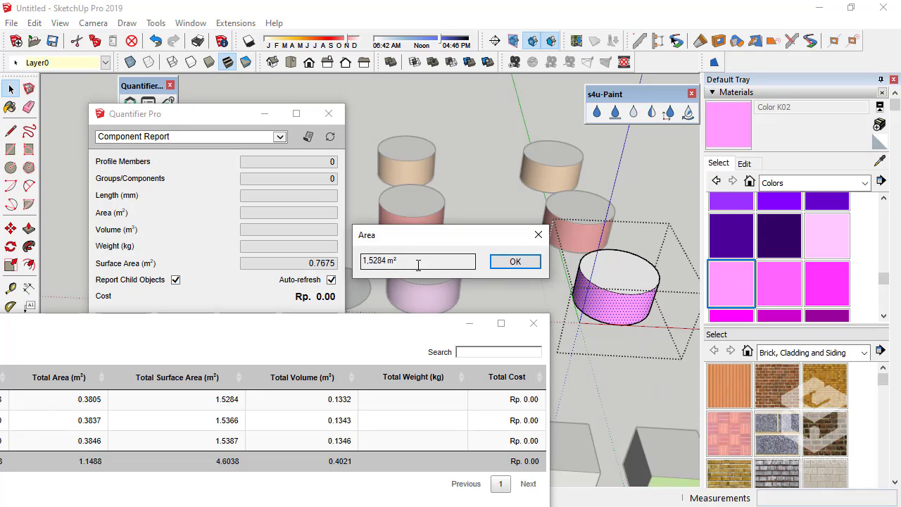
pyautogui.click(495, 270)
# Repeat the Material area measurement with the pink cylinder's side face and its bounding edges selected.
pyautogui.click(607, 309)
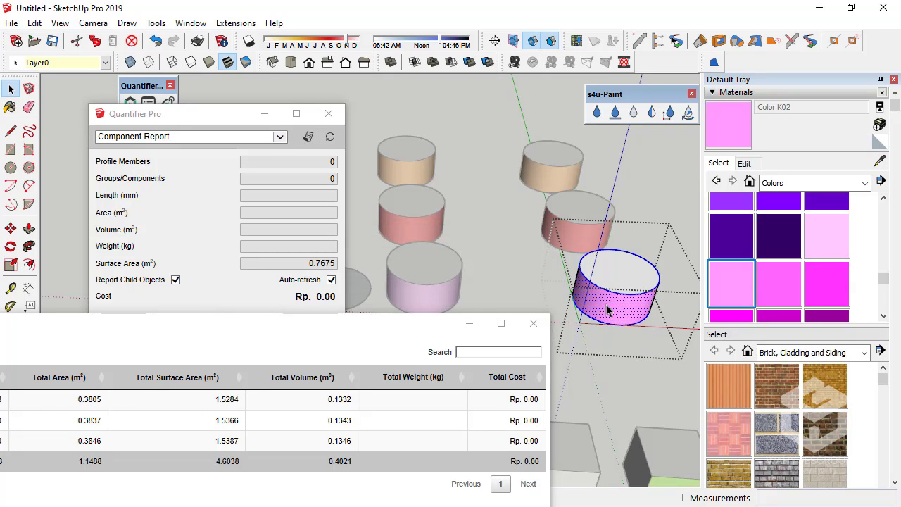
pyautogui.rightClick(607, 310)
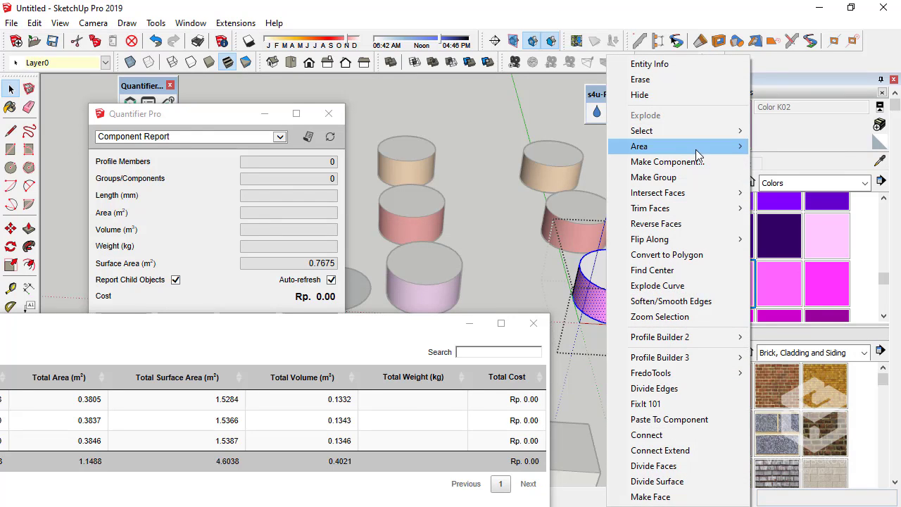
pyautogui.moveTo(704, 146)
pyautogui.click(789, 176)
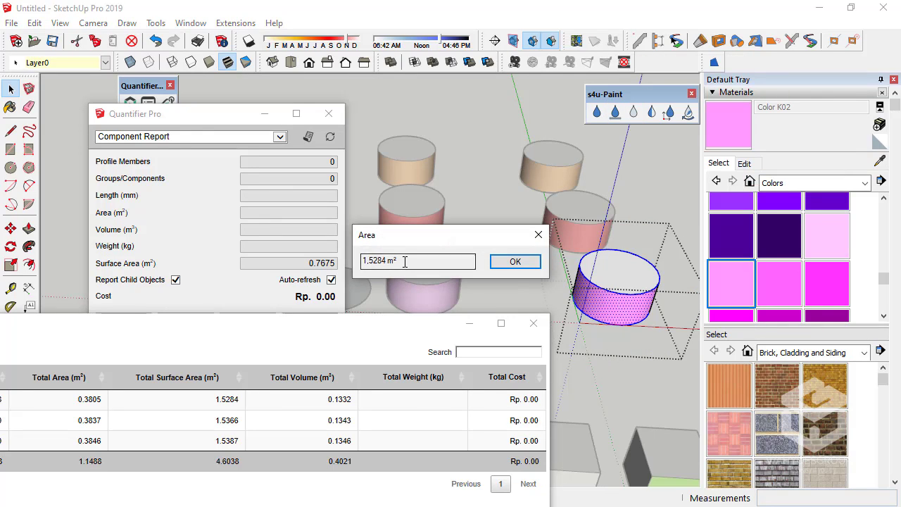
pyautogui.click(516, 261)
# Measure only the selected pink side face using the Selection area option.
pyautogui.rightClick(619, 317)
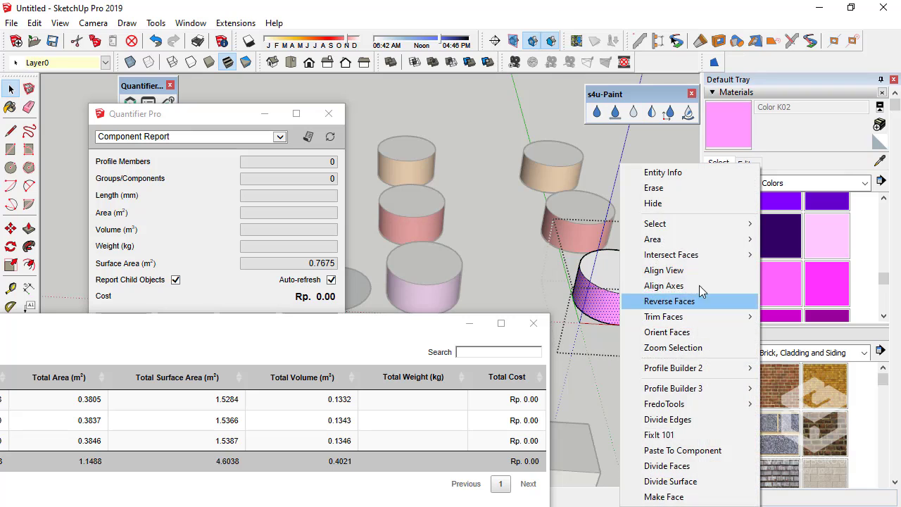
pyautogui.moveTo(720, 240)
pyautogui.click(792, 240)
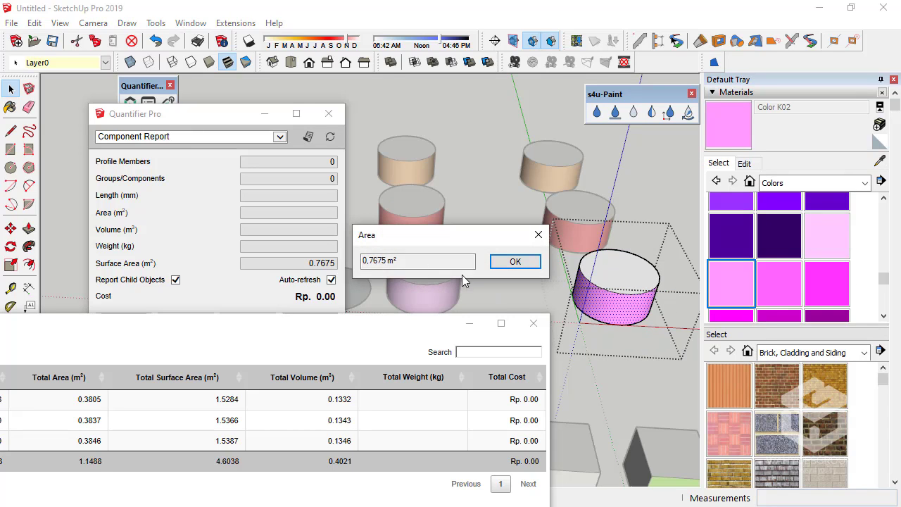
pyautogui.doubleClick(441, 261)
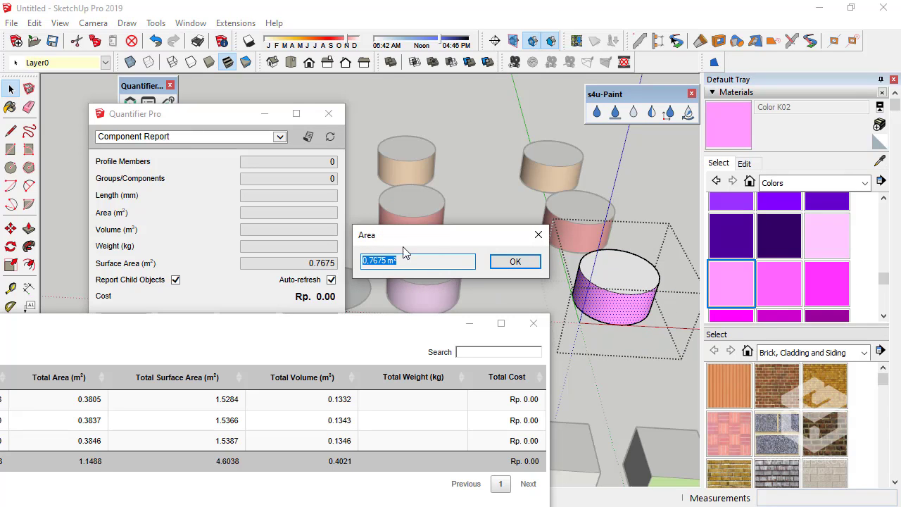
pyautogui.click(523, 265)
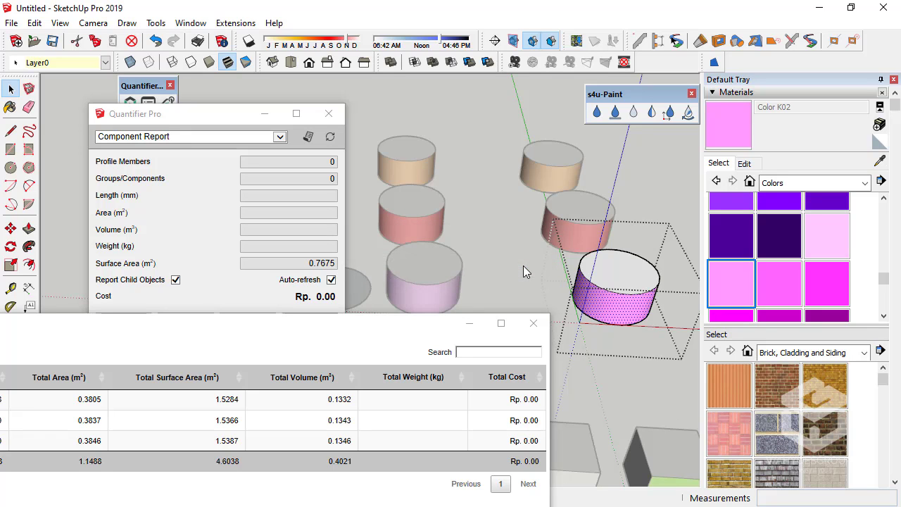
# Close the Component Report, select the three grouped cylinders and generate a Material Report for them.
pyautogui.moveTo(283, 339); pyautogui.dragTo(205, 289)
pyautogui.click(455, 272)
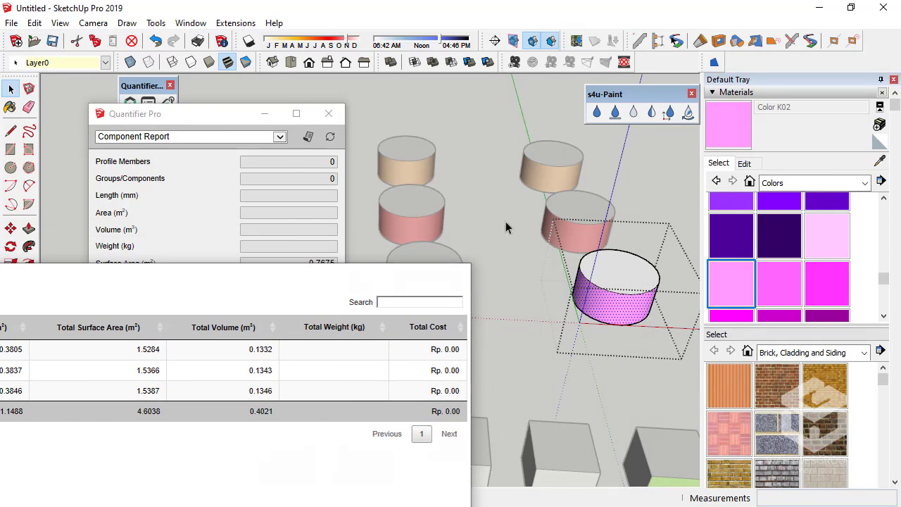
pyautogui.moveTo(519, 132); pyautogui.dragTo(651, 401)
pyautogui.moveTo(651, 401); pyautogui.dragTo(519, 312, button='middle')
pyautogui.moveTo(463, 303); pyautogui.dragTo(277, 244, button='middle')
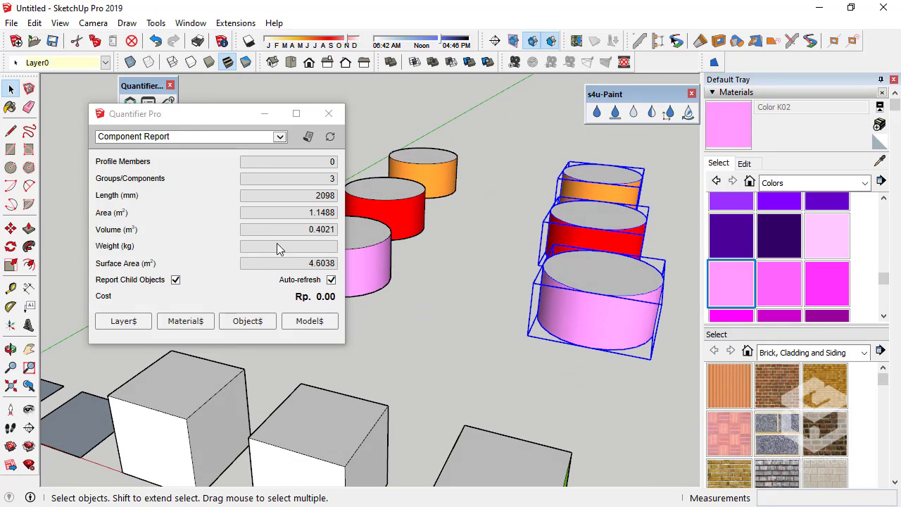
pyautogui.click(187, 138)
pyautogui.click(125, 177)
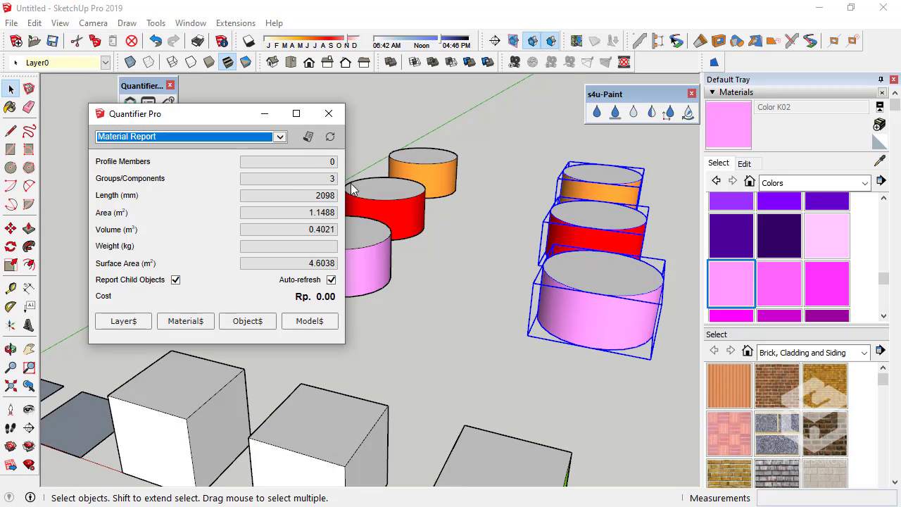
pyautogui.click(308, 138)
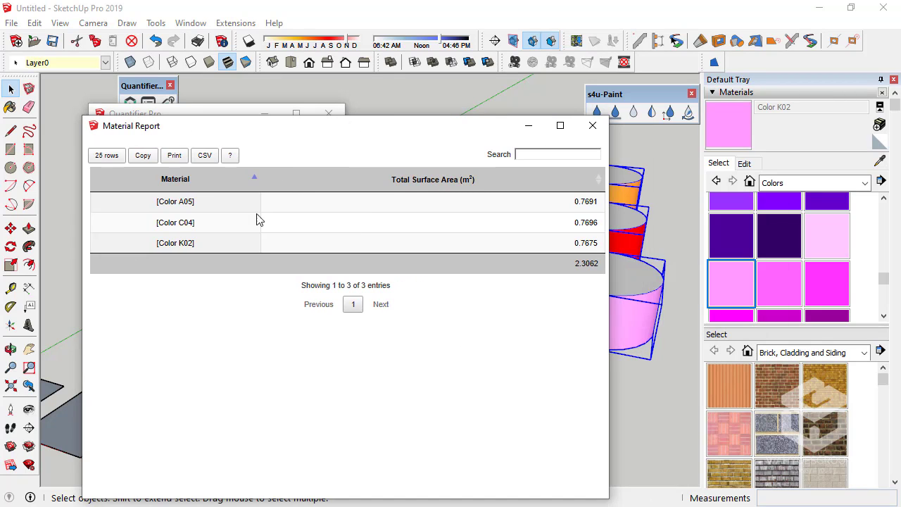
# Compare the Material Report's surface area per colour with the materials used in the model and the painted cylinders.
pyautogui.moveTo(558, 205); pyautogui.dragTo(606, 204)
pyautogui.moveTo(571, 241); pyautogui.dragTo(595, 254)
pyautogui.click(586, 259)
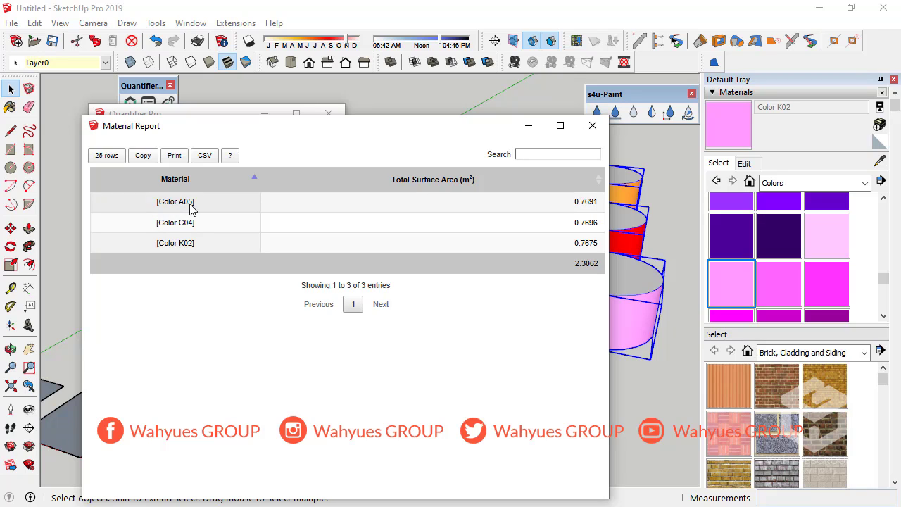
pyautogui.click(749, 180)
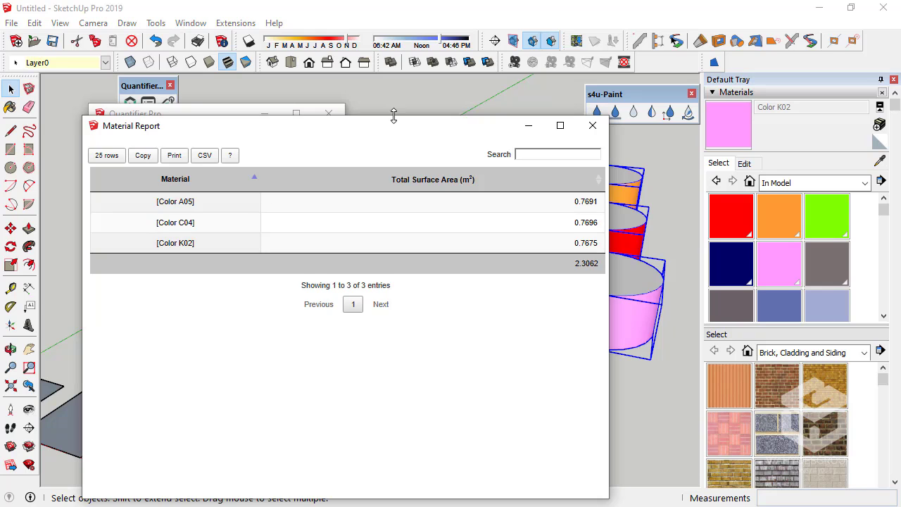
pyautogui.moveTo(384, 125); pyautogui.dragTo(253, 116)
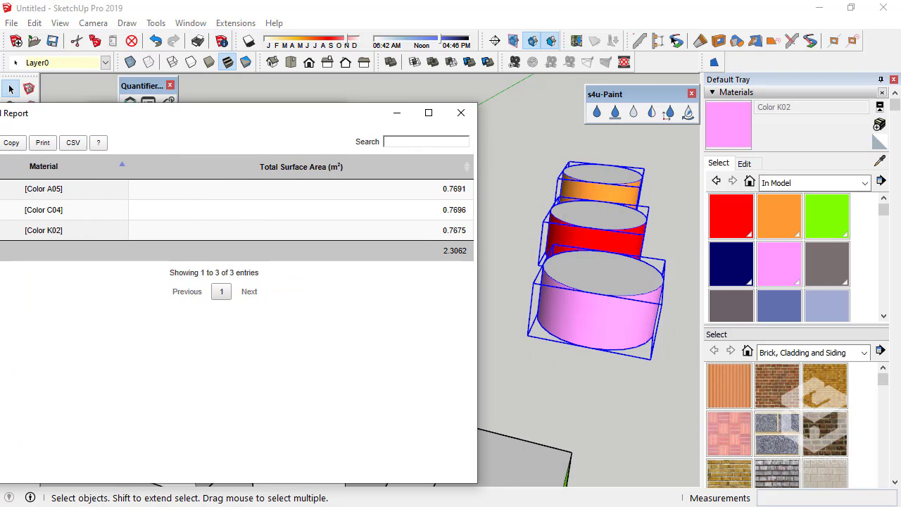
# Switch to Excel, inspect the area formula in cell B6, and return to SketchUp.
pyautogui.hotkey('alt', 'Tab')
pyautogui.click(84, 255)
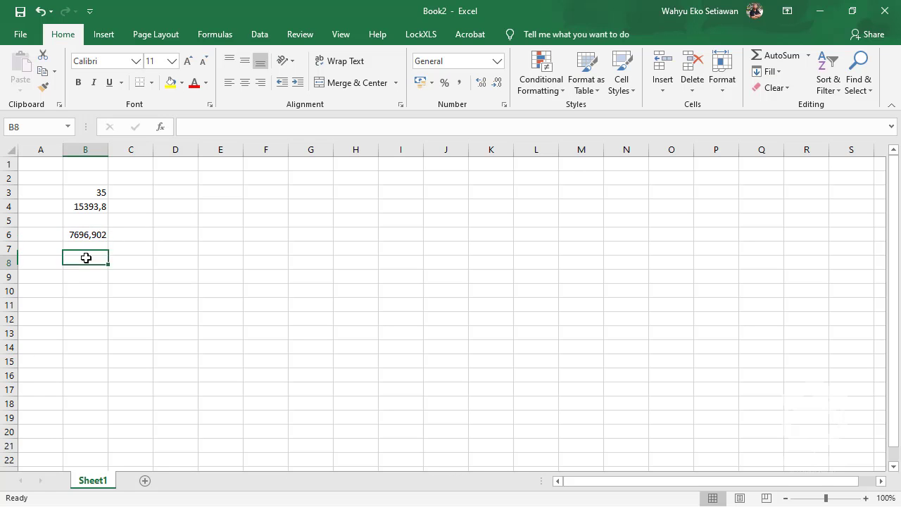
pyautogui.click(84, 228)
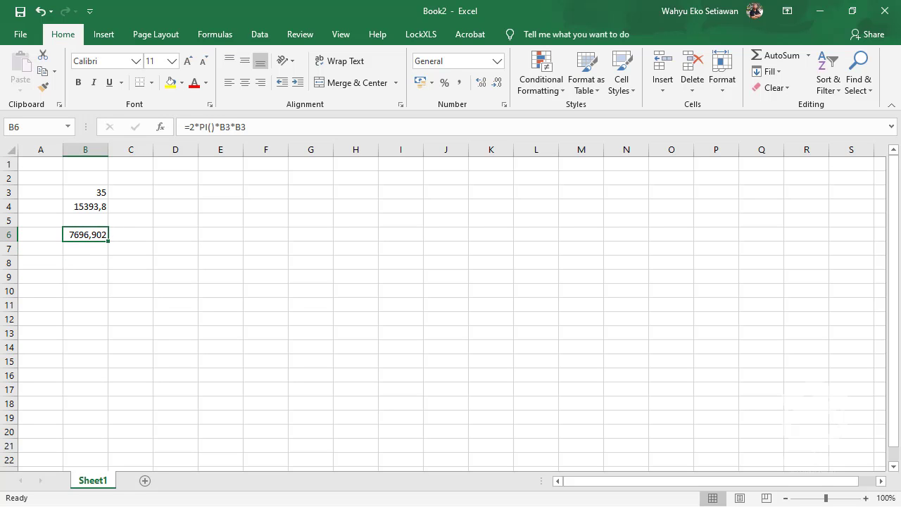
pyautogui.hotkey('alt', 'Tab')
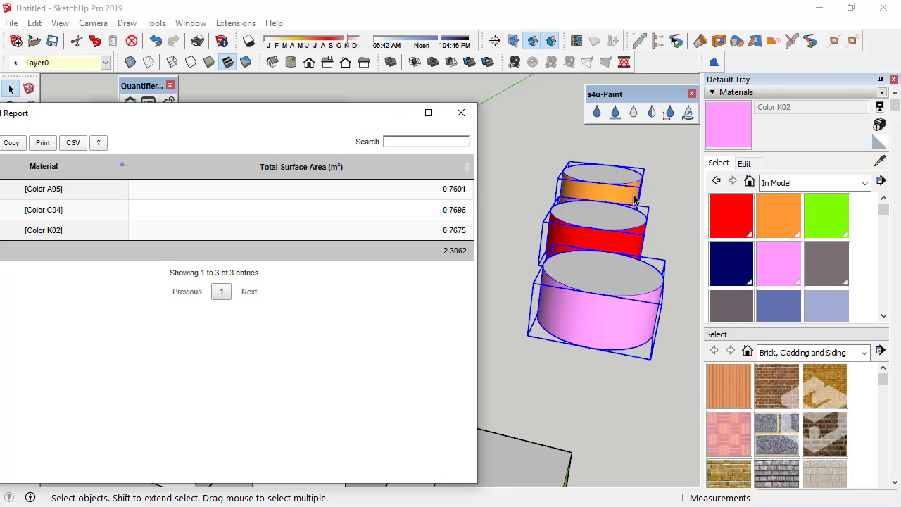
# Enter the orange cylinder group, select its top circle edge and inspect its radius and segment count in Entity Info.
pyautogui.click(642, 162)
pyautogui.moveTo(642, 162); pyautogui.dragTo(636, 288, button='middle')
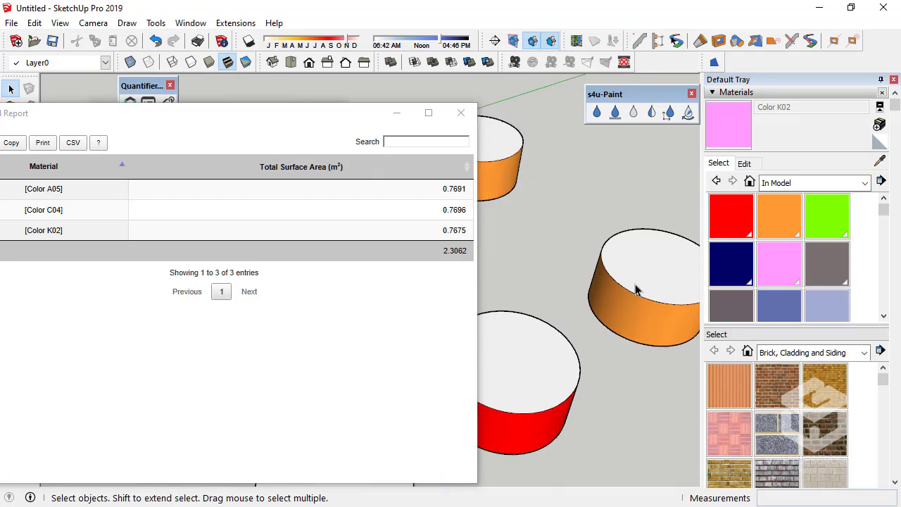
pyautogui.scroll(3, 641, 302)
pyautogui.scroll(3, 642, 309)
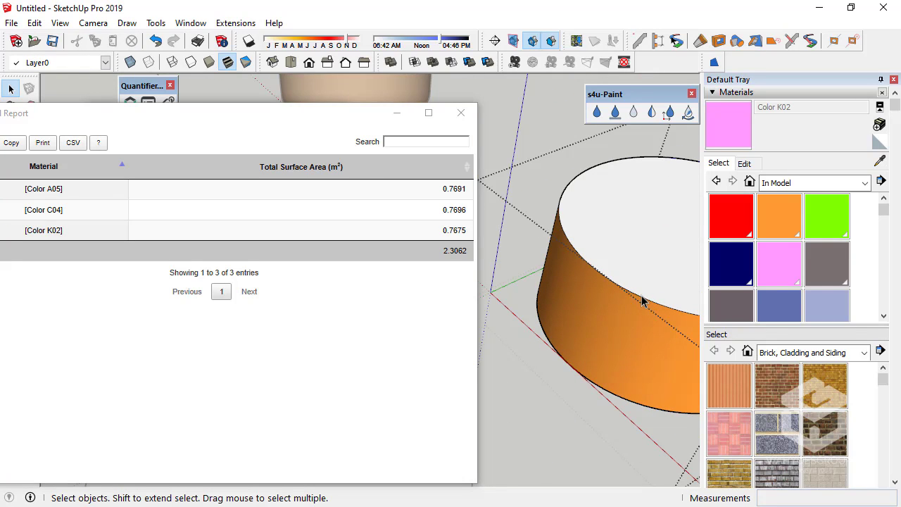
pyautogui.click(642, 301)
pyautogui.scroll(-4, 553, 286)
pyautogui.click(768, 92)
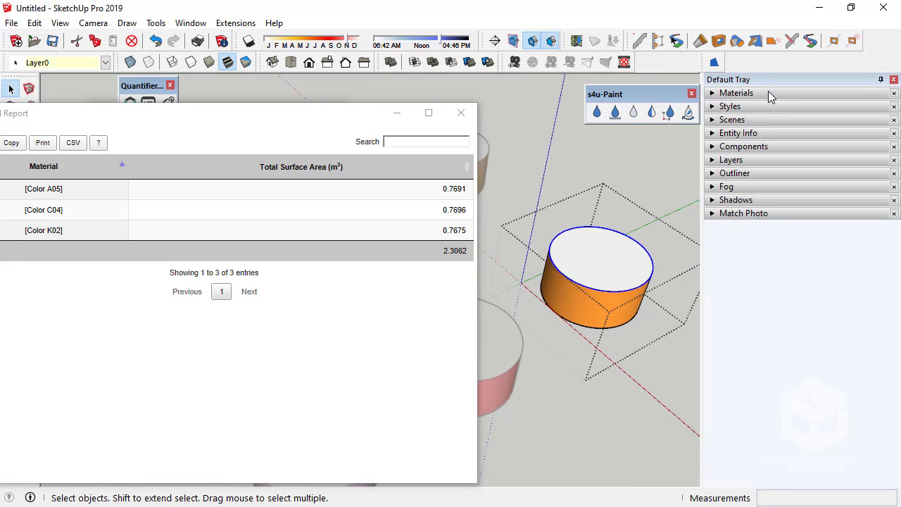
pyautogui.click(765, 134)
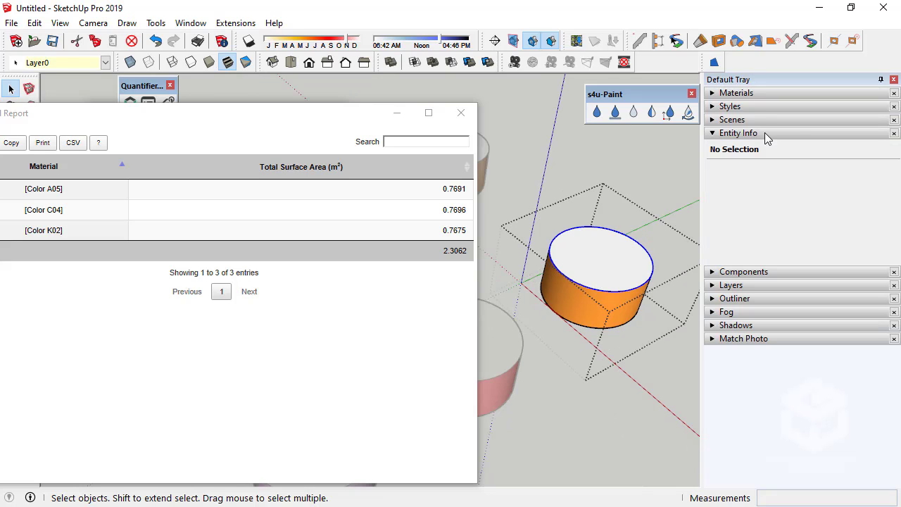
pyautogui.click(822, 204)
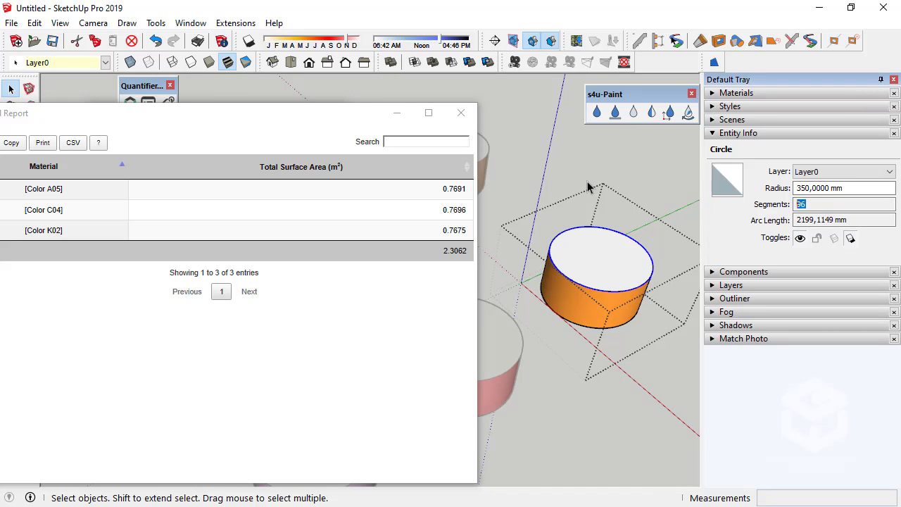
# Recheck the B6 circle formula in Excel, then return to SketchUp and close the Material Report.
pyautogui.click(554, 246)
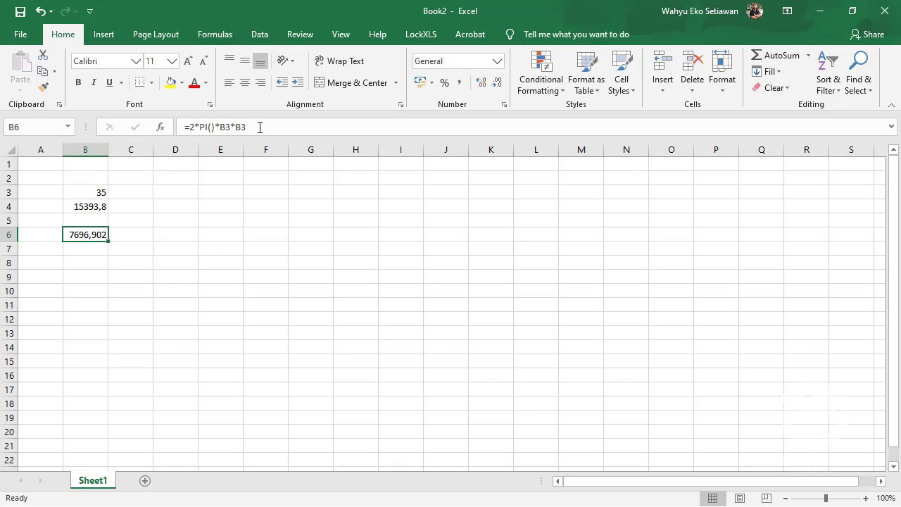
pyautogui.click(820, 13)
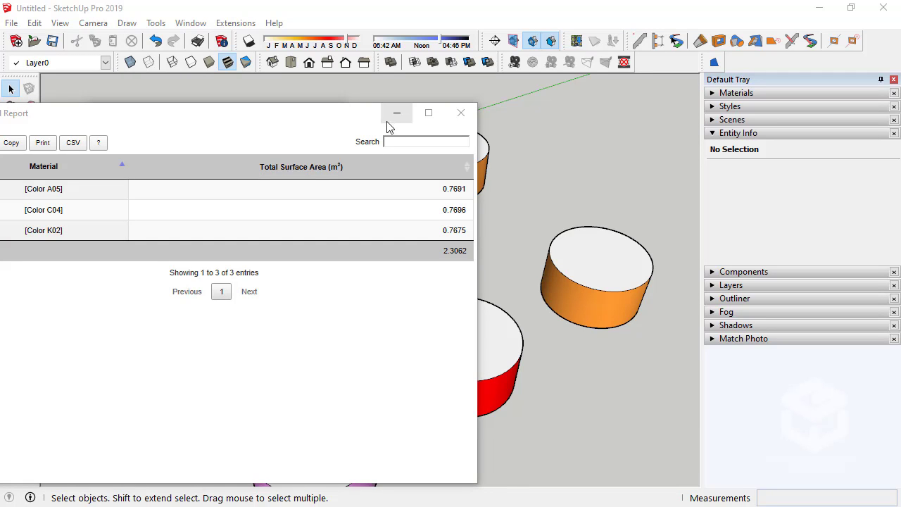
pyautogui.moveTo(387, 124); pyautogui.dragTo(327, 120)
pyautogui.click(411, 102)
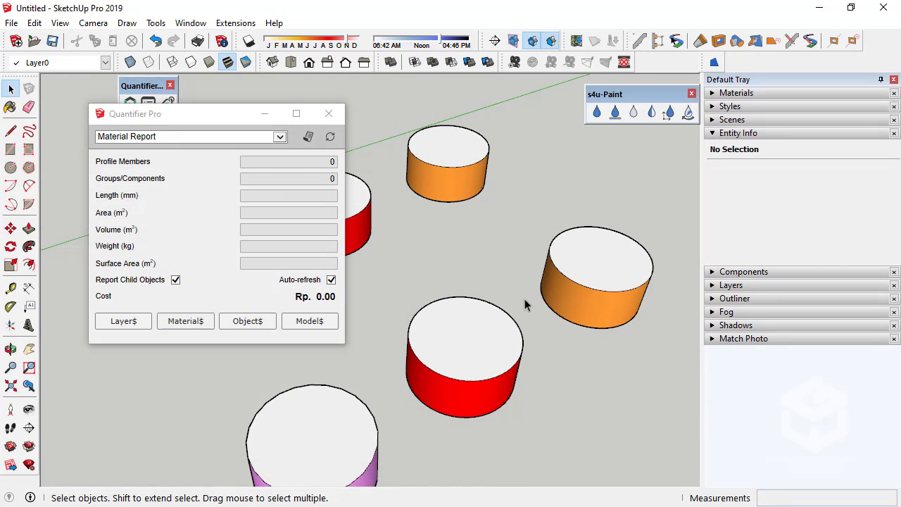
# Select the grouped pink cylinder and compare its Quantifier Pro volume with the Entity Info volume.
pyautogui.scroll(-5, 527, 304)
pyautogui.click(495, 270)
pyautogui.scroll(4, 525, 324)
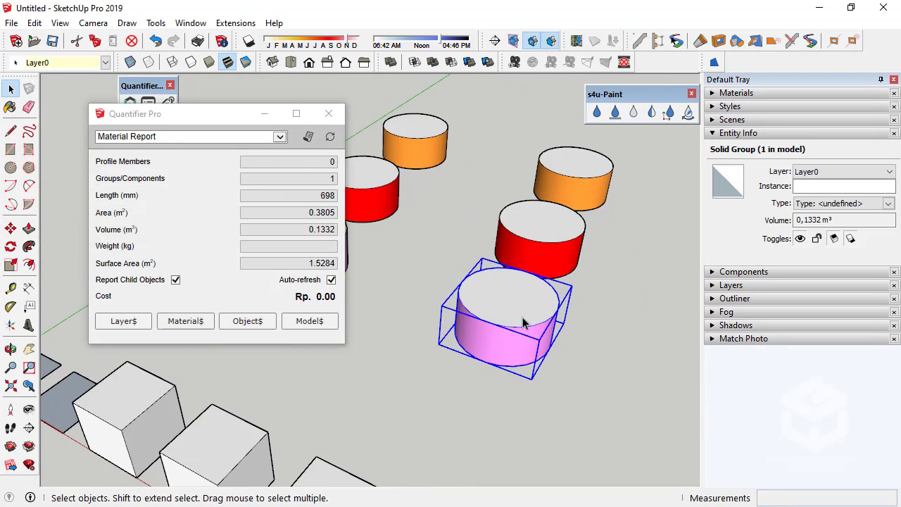
pyautogui.moveTo(479, 297)
pyautogui.mouseDown(button='middle')
pyautogui.moveTo(481, 310)
pyautogui.moveTo(470, 311)
pyautogui.mouseUp(button='middle')
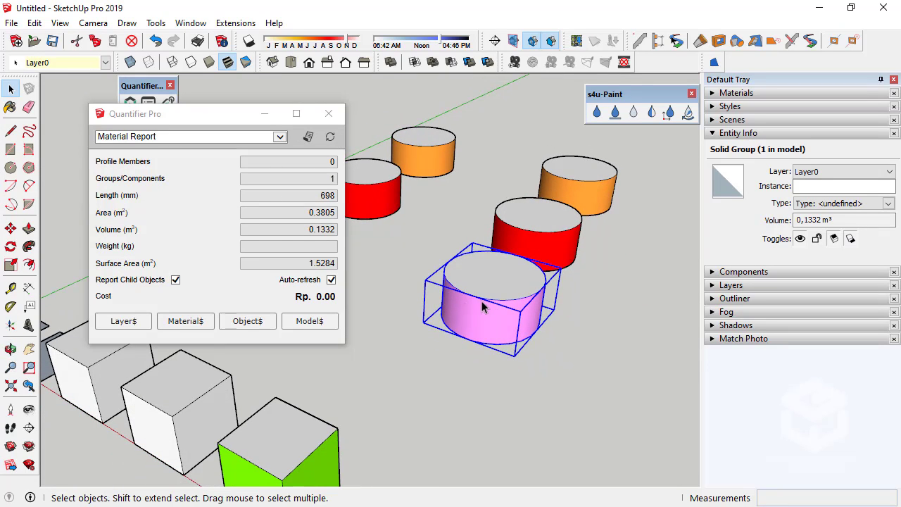
pyautogui.doubleClick(313, 233)
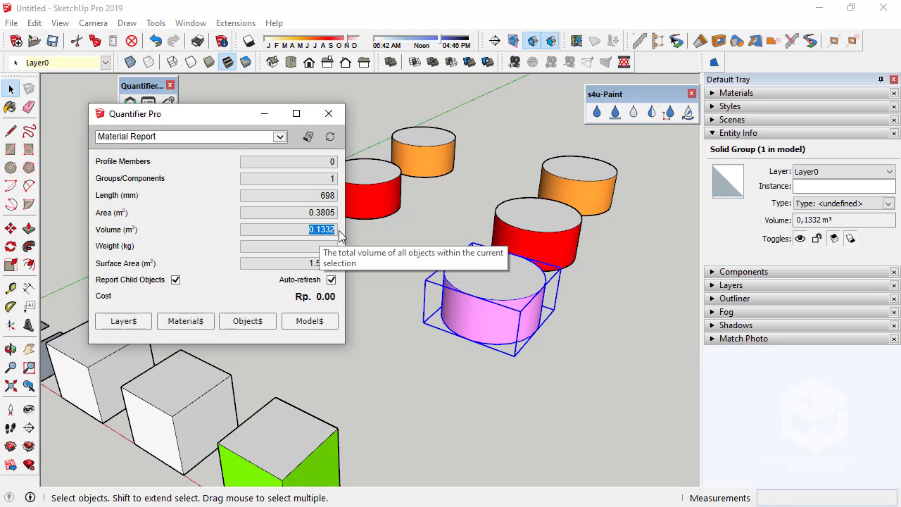
# Select the grouped red, orange and pink cylinders one at a time to compare their volumes in both readouts.
pyautogui.click(564, 235)
pyautogui.click(590, 176)
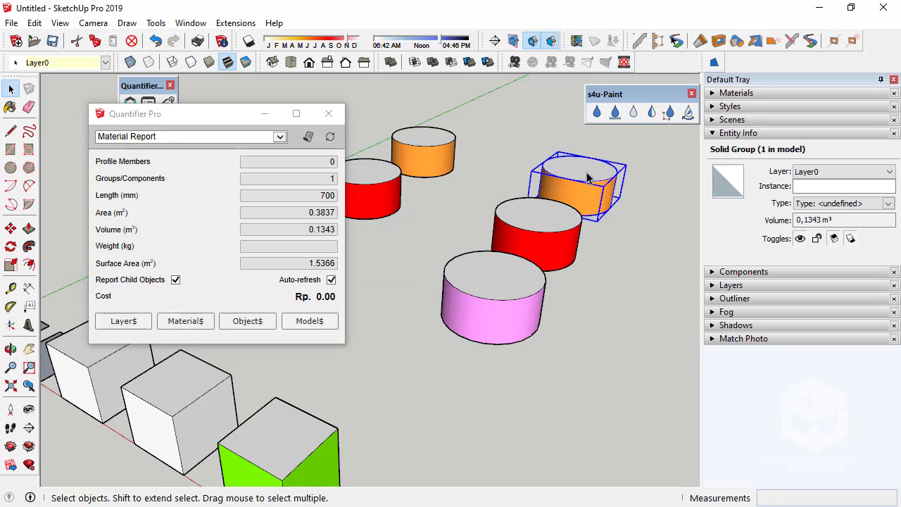
pyautogui.click(529, 268)
pyautogui.click(547, 232)
pyautogui.click(588, 189)
pyautogui.moveTo(497, 229); pyautogui.dragTo(518, 261, button='middle')
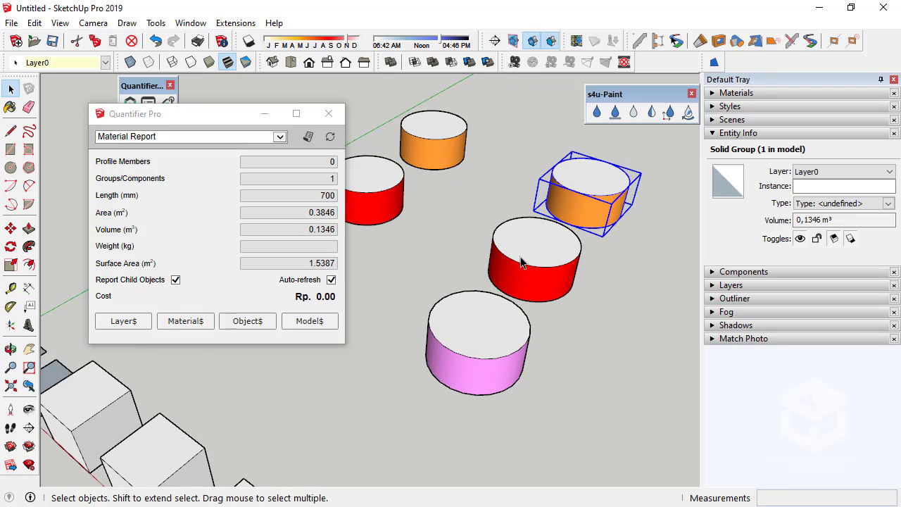
pyautogui.moveTo(495, 324); pyautogui.dragTo(542, 324, button='middle')
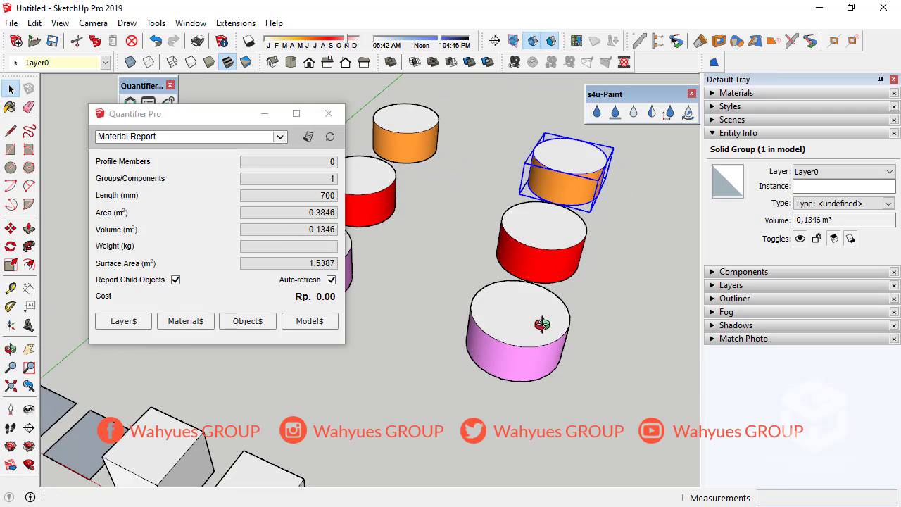
pyautogui.click(540, 326)
pyautogui.moveTo(540, 326); pyautogui.dragTo(512, 324, button='middle')
# Clear the selection, bring up the Profile Dialog with the Pondasi Batu 0,80 x 0,80 profile and set its placement point to Bottom-Middle.
pyautogui.moveTo(207, 114); pyautogui.dragTo(136, 133)
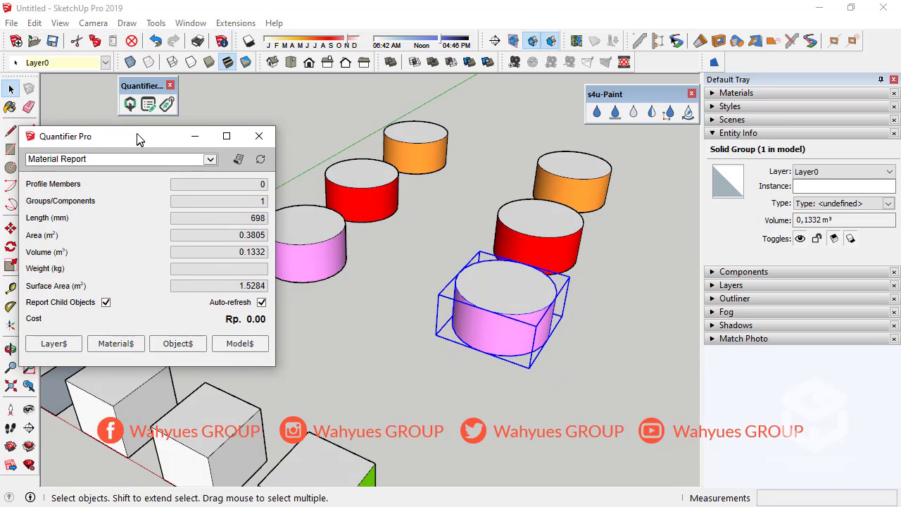
pyautogui.click(475, 256)
pyautogui.scroll(-5, 341, 262)
pyautogui.scroll(3, 366, 253)
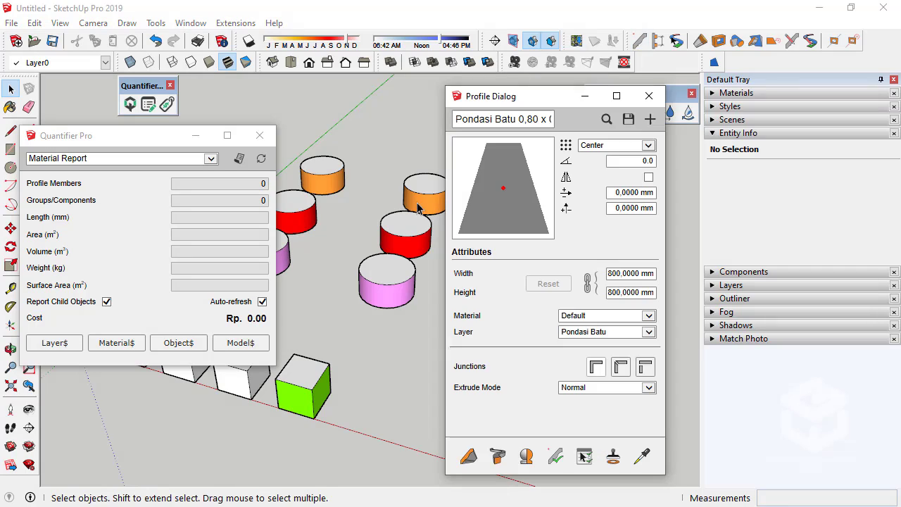
pyautogui.moveTo(519, 104); pyautogui.dragTo(611, 138)
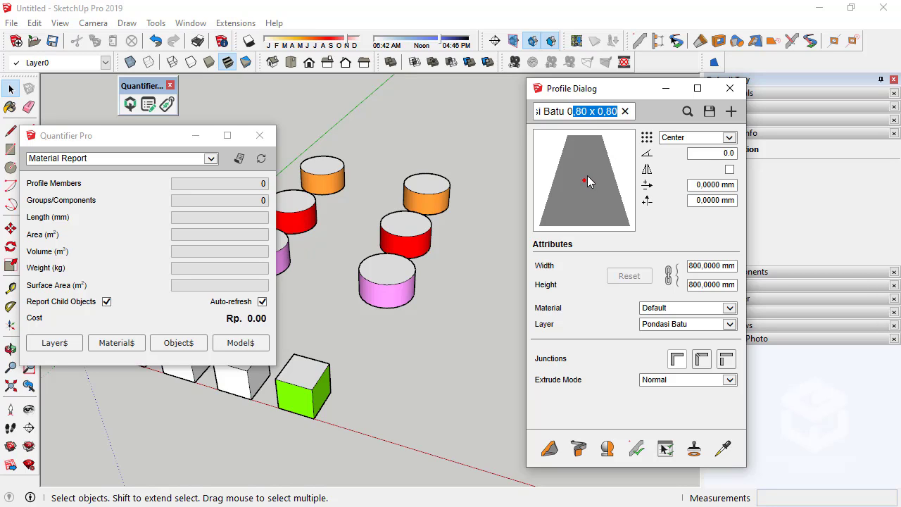
pyautogui.click(693, 138)
pyautogui.click(699, 164)
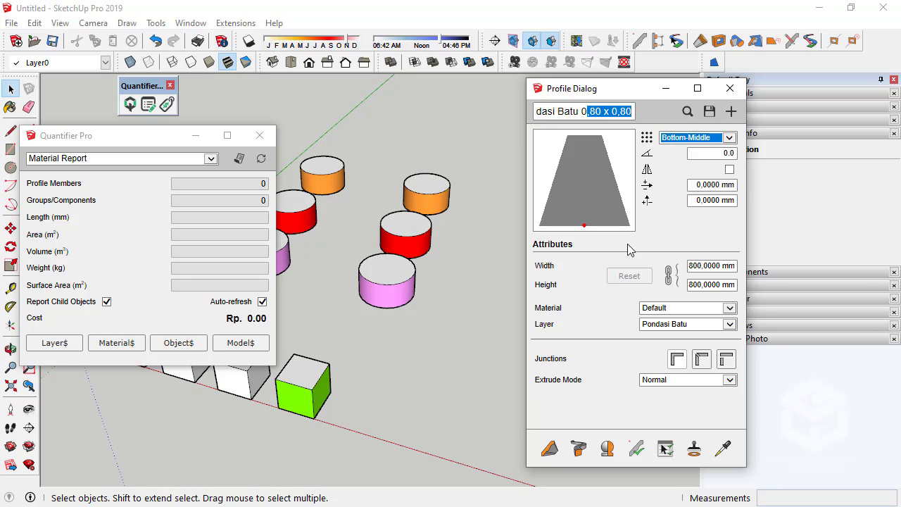
# Draw a Pondasi Batu profile member about 5096 mm long beside the grouped cylinders, parallel to the green axis.
pyautogui.click(558, 452)
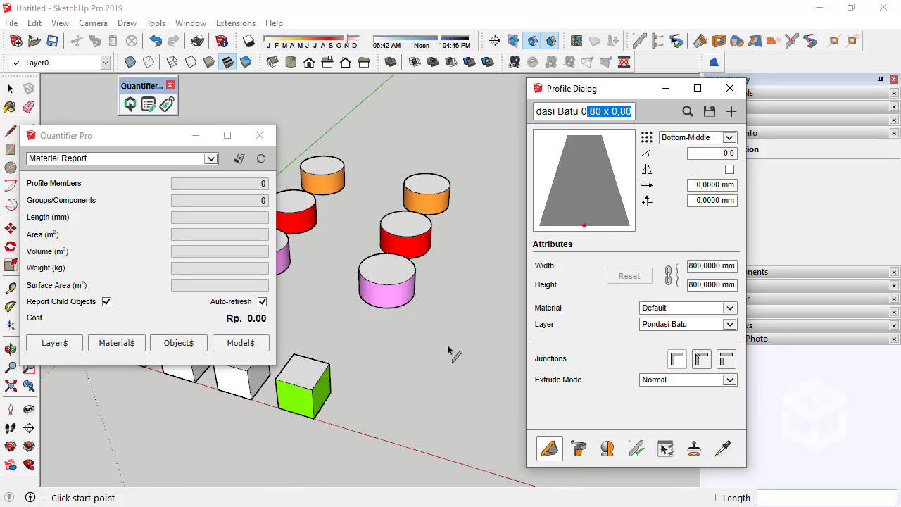
pyautogui.scroll(-2, 304, 338)
pyautogui.scroll(-2, 304, 338)
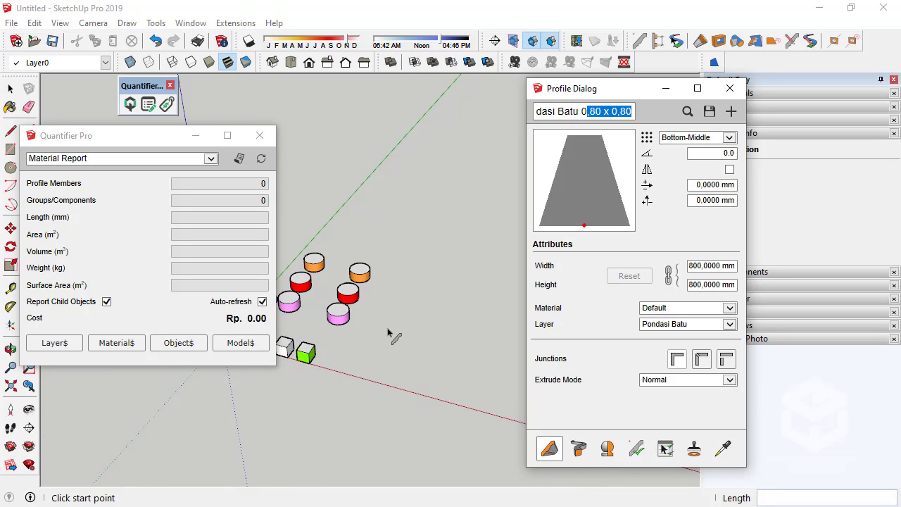
pyautogui.scroll(1, 394, 334)
pyautogui.click(340, 400)
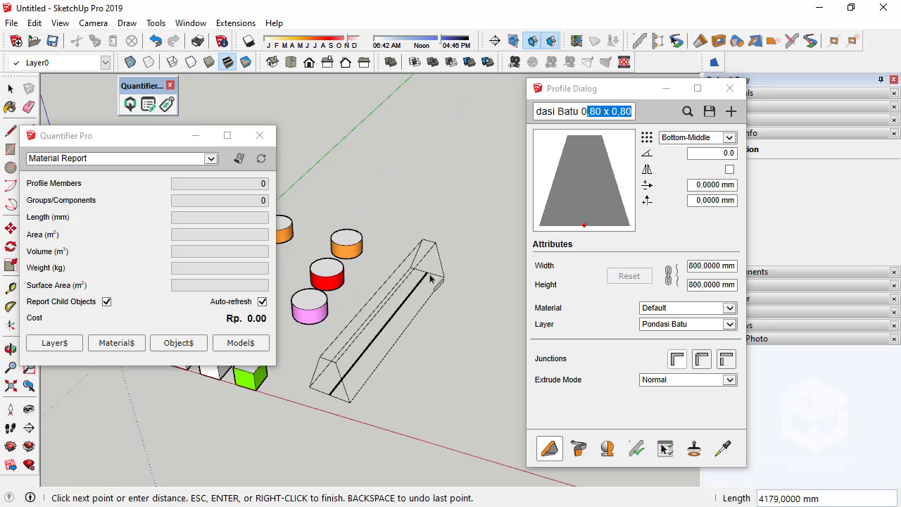
pyautogui.click(428, 255)
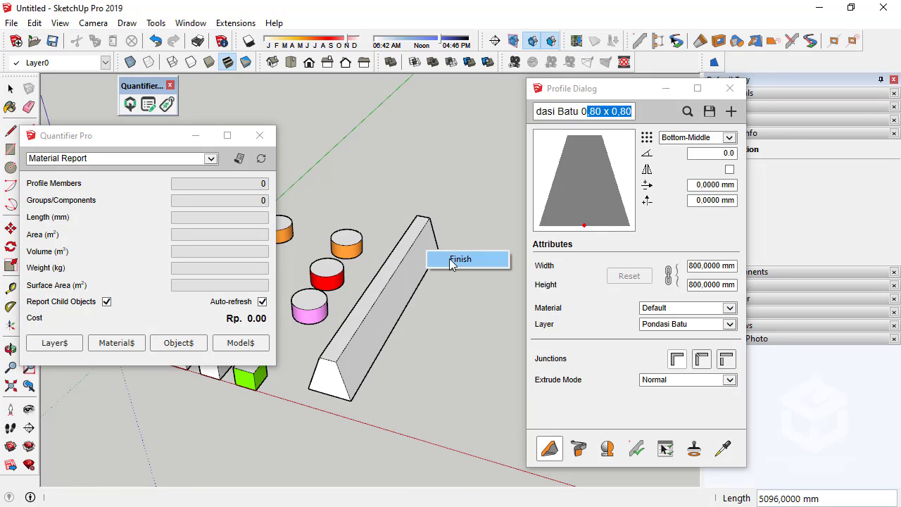
pyautogui.click(428, 255)
pyautogui.scroll(5, 370, 289)
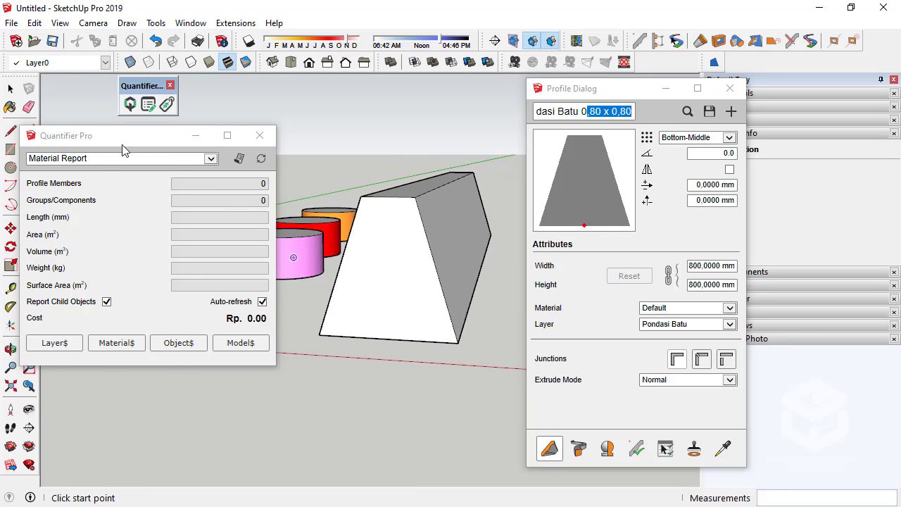
# Select the Pondasi Batu member and compare its Quantifier Pro volume with the Entity Info volume.
pyautogui.click(11, 89)
pyautogui.click(438, 216)
pyautogui.scroll(-6, 394, 342)
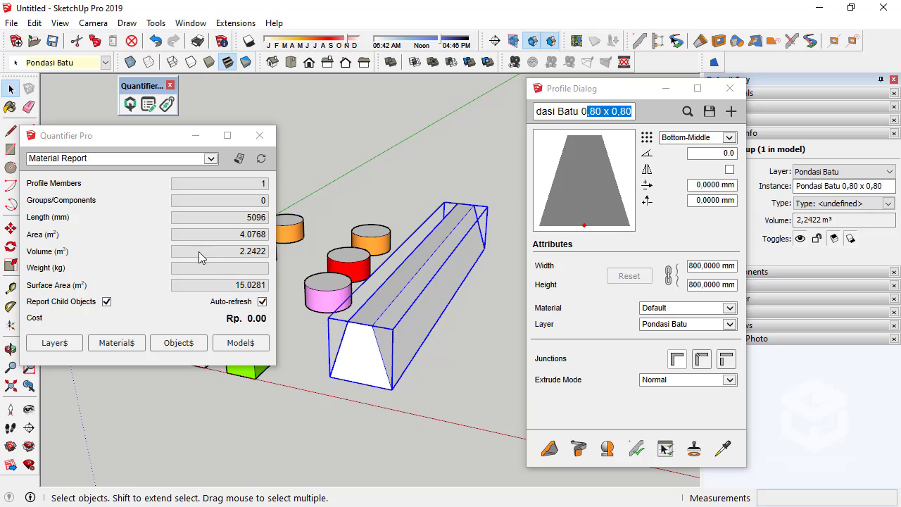
# Set the Quantifier Pro report type to Component Report, generate it for the selected foundation member and look across its quantity columns.
pyautogui.click(183, 160)
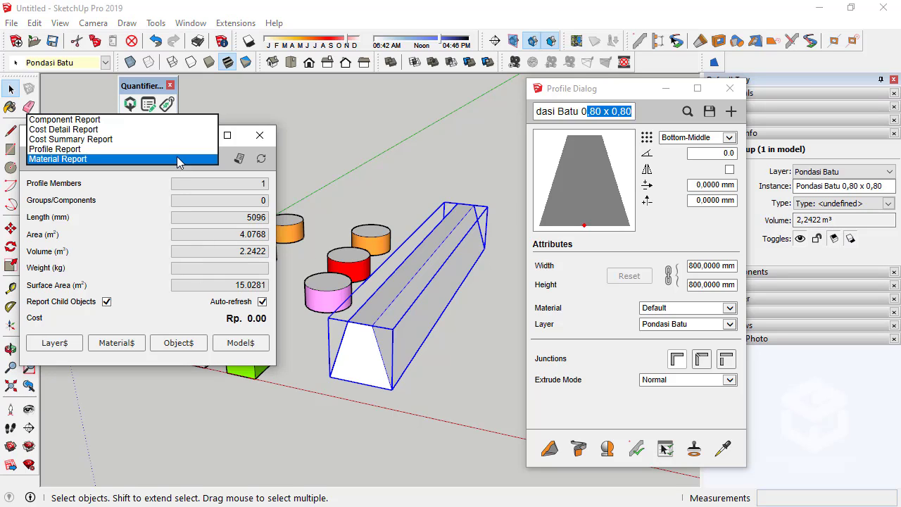
pyautogui.click(127, 121)
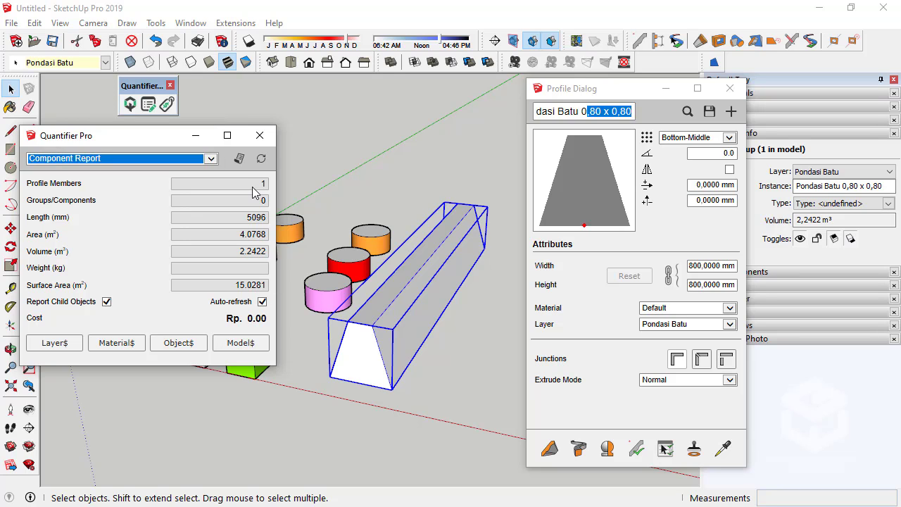
pyautogui.click(239, 158)
pyautogui.moveTo(222, 265); pyautogui.dragTo(224, 203)
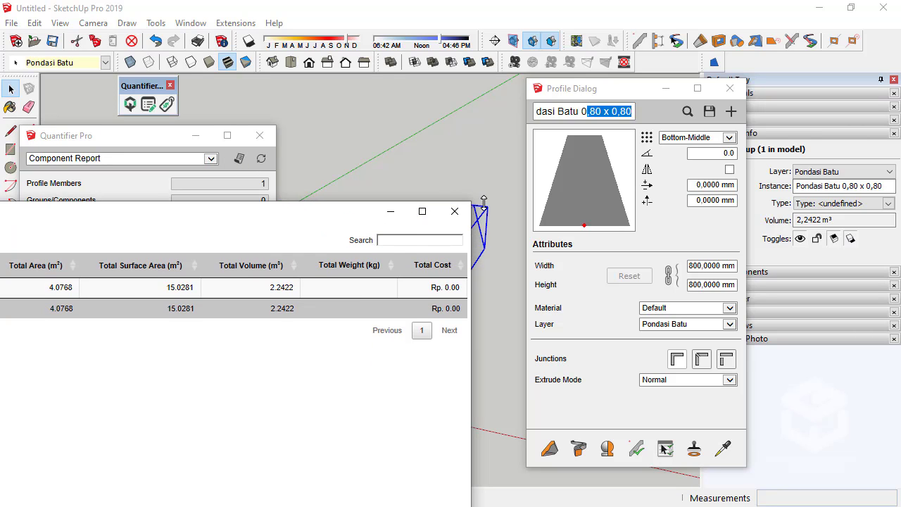
pyautogui.moveTo(295, 220); pyautogui.dragTo(505, 201)
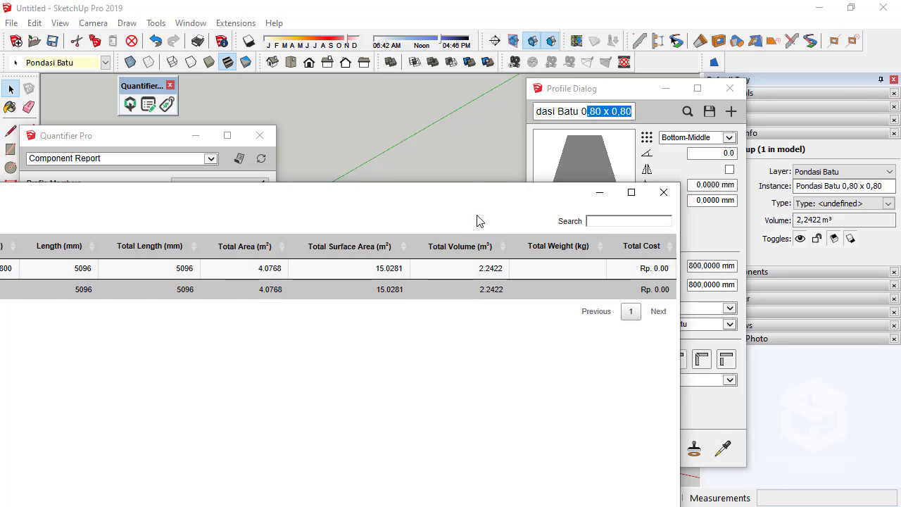
pyautogui.moveTo(481, 203); pyautogui.dragTo(55, 277)
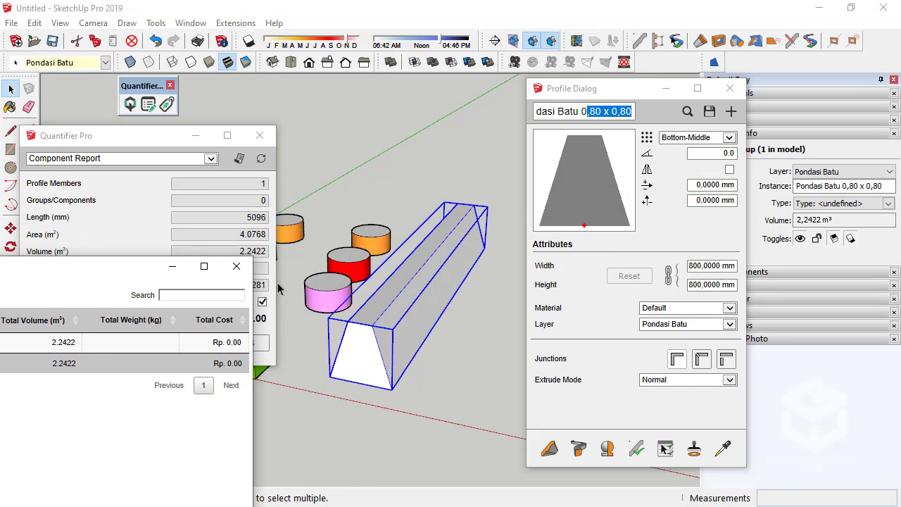
# Draw a second Pondasi Batu member about 2081 mm long, branching off the first one parallel to the red axis.
pyautogui.moveTo(404, 339); pyautogui.dragTo(274, 345, button='middle')
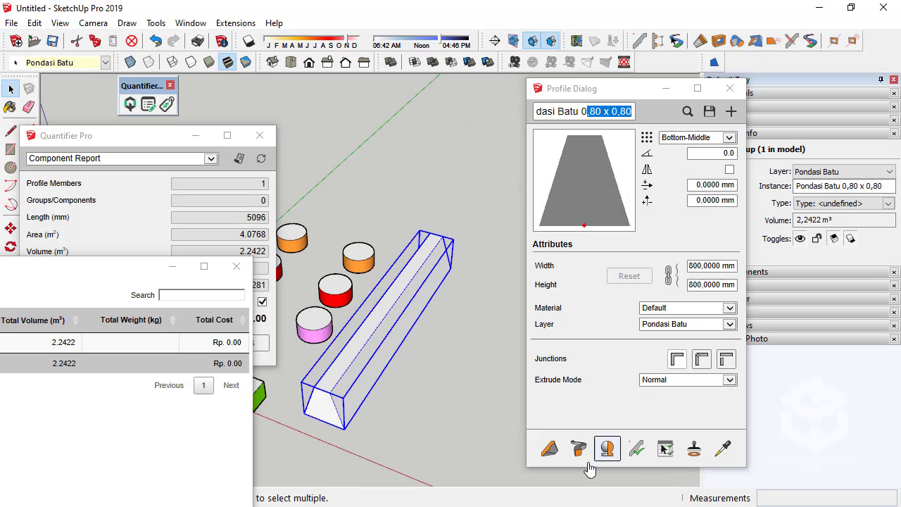
pyautogui.click(549, 448)
pyautogui.click(405, 338)
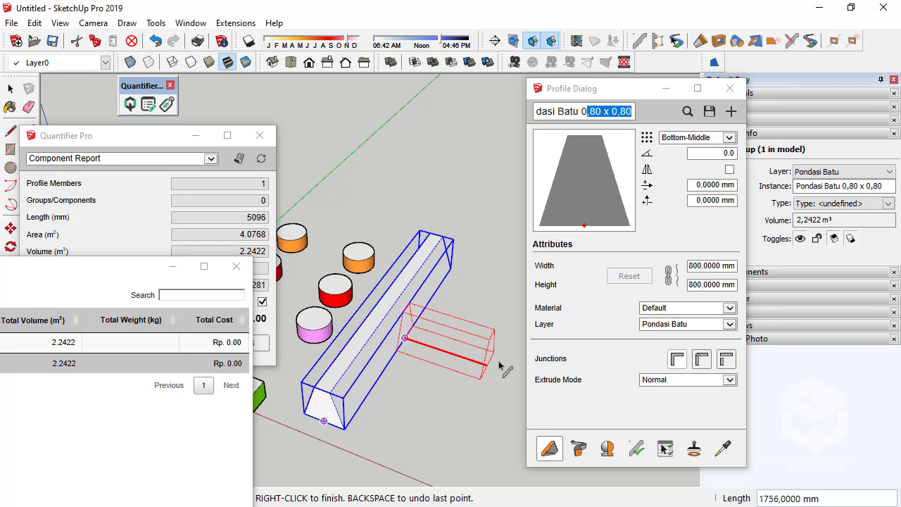
pyautogui.click(509, 373)
pyautogui.rightClick(514, 374)
pyautogui.click(541, 379)
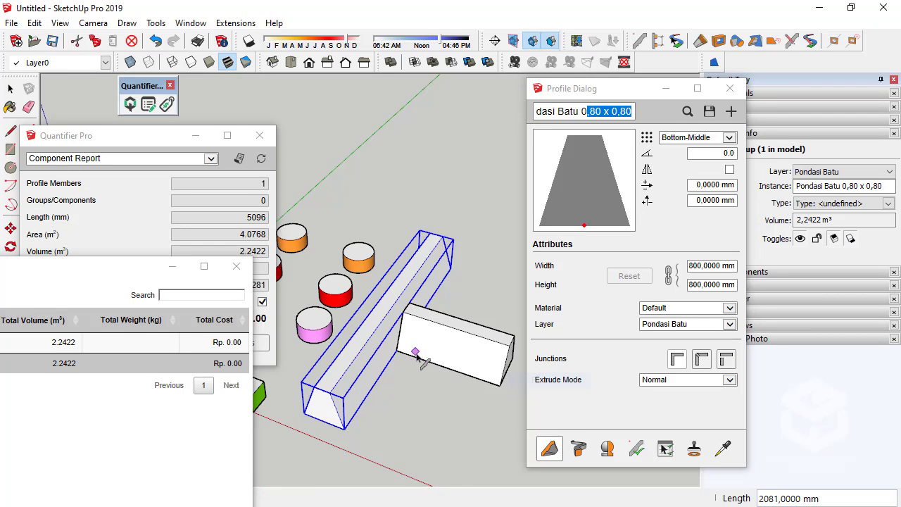
# Close the Profile Dialog and use Trim to Face to trim the branch member to the long foundation's sloping side face.
pyautogui.moveTo(416, 355); pyautogui.dragTo(457, 290, button='middle')
pyautogui.scroll(6, 458, 291)
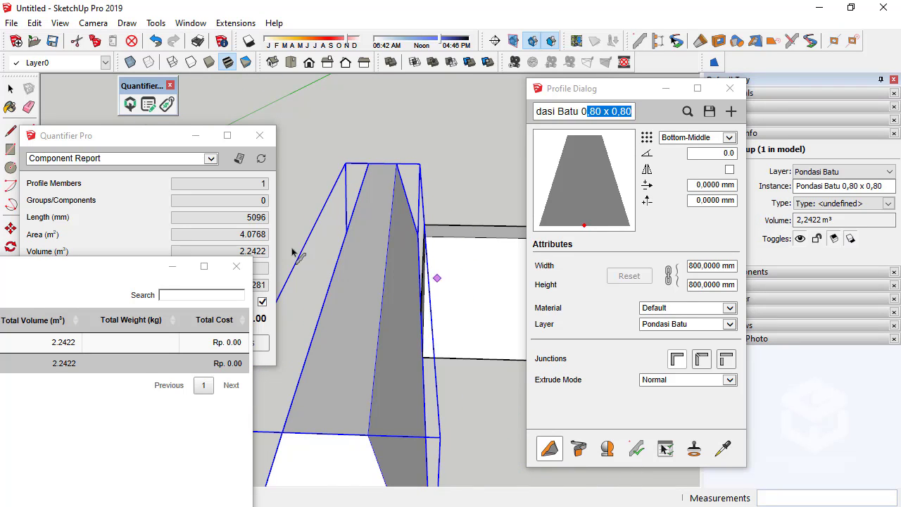
pyautogui.click(11, 88)
pyautogui.moveTo(411, 114); pyautogui.dragTo(479, 177, button='middle')
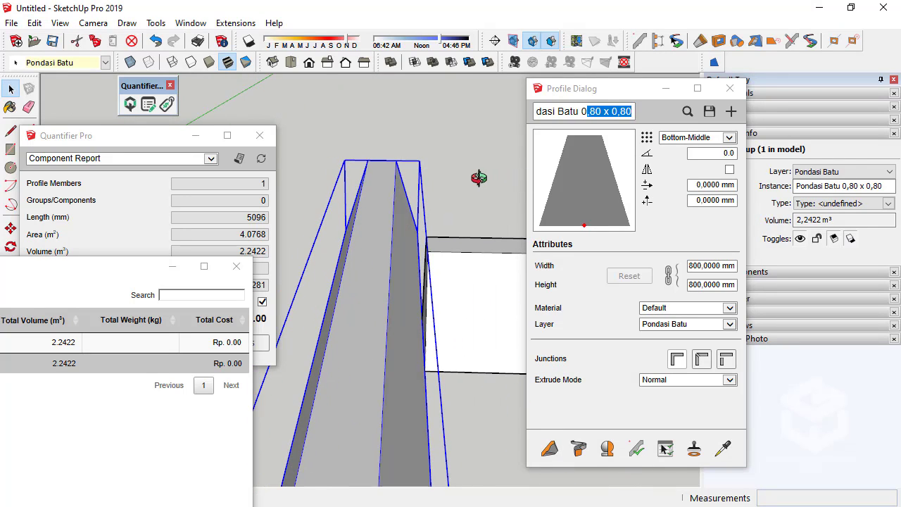
pyautogui.click(729, 88)
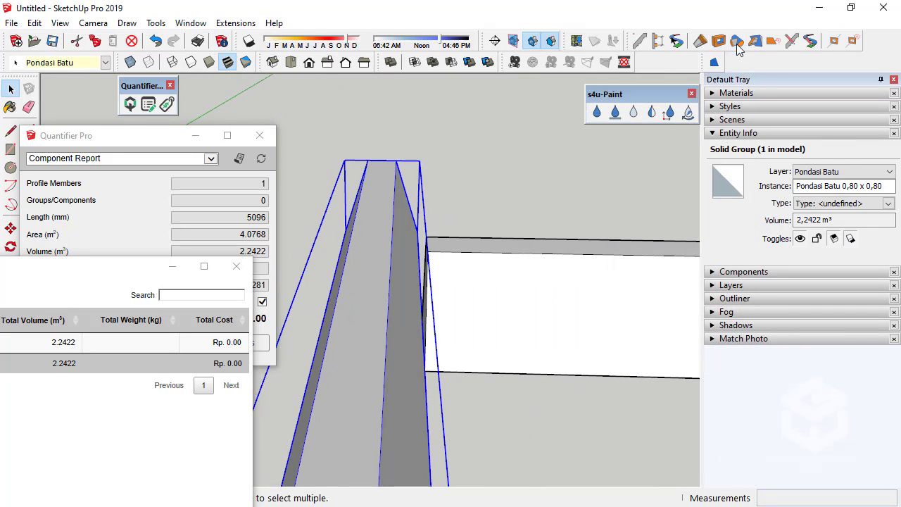
pyautogui.click(701, 41)
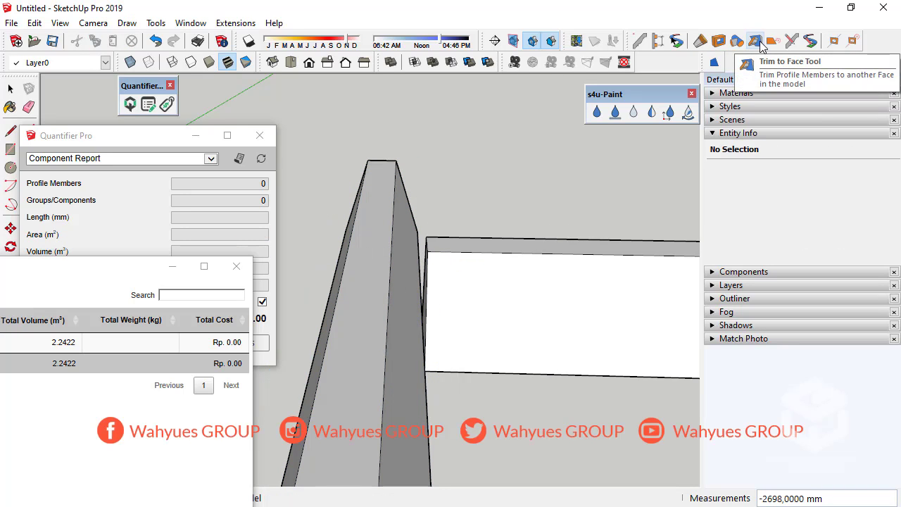
pyautogui.click(756, 41)
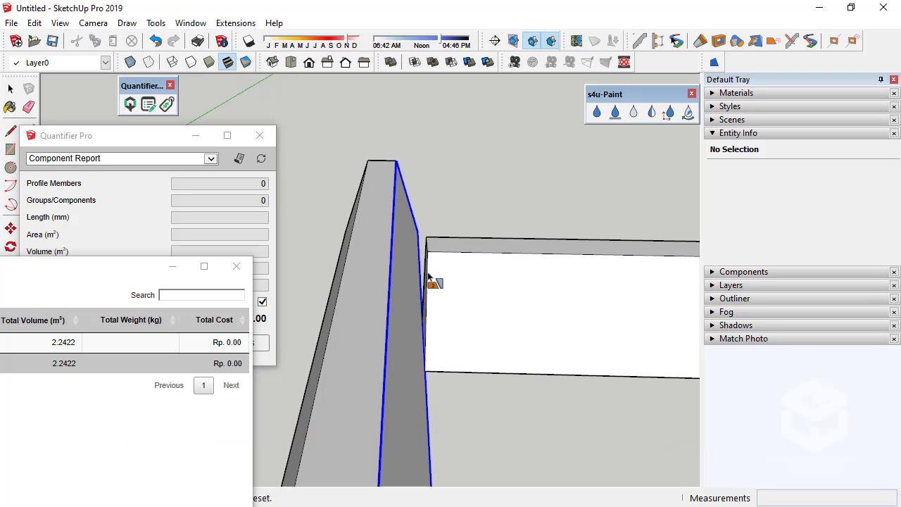
pyautogui.click(430, 275)
# Select the trimmed branch and the long foundation member together to read their combined quantities.
pyautogui.moveTo(472, 254); pyautogui.dragTo(464, 317, button='middle')
pyautogui.scroll(-5, 471, 233)
pyautogui.click(11, 89)
pyautogui.click(447, 316)
pyautogui.moveTo(452, 402); pyautogui.dragTo(427, 283)
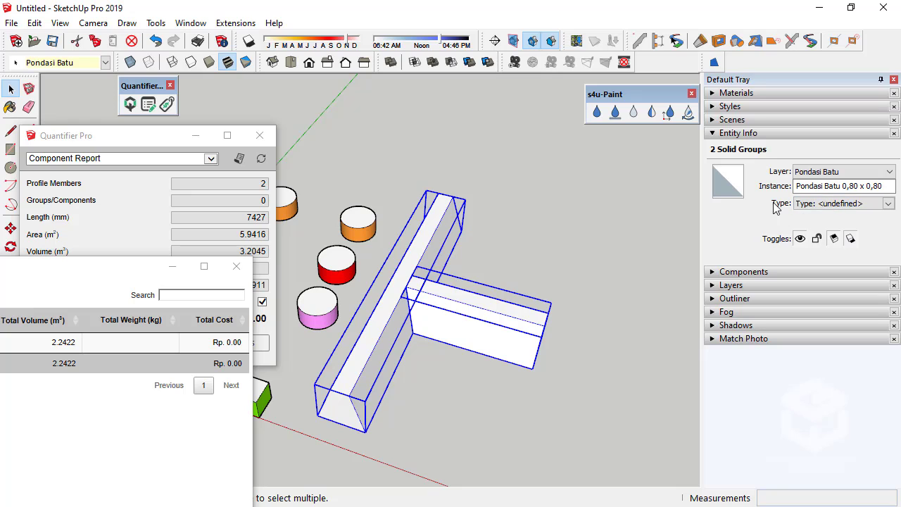
# Check the volumes of the branch and the long foundation member individually, and reselect both members.
pyautogui.click(500, 257)
pyautogui.click(504, 310)
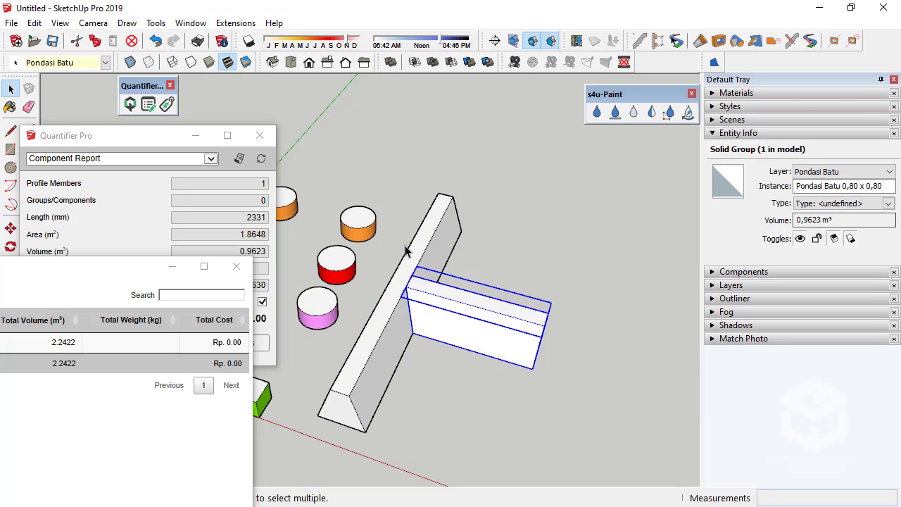
pyautogui.click(440, 245)
pyautogui.click(464, 368)
pyautogui.moveTo(491, 364); pyautogui.dragTo(411, 292)
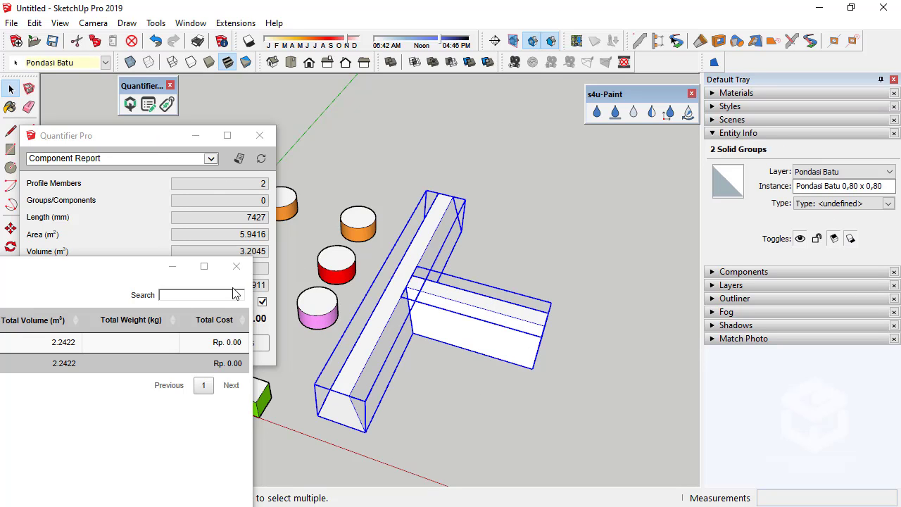
# Close the old report, generate a new Component Report for the two foundation members and look across its columns.
pyautogui.click(237, 266)
pyautogui.click(239, 159)
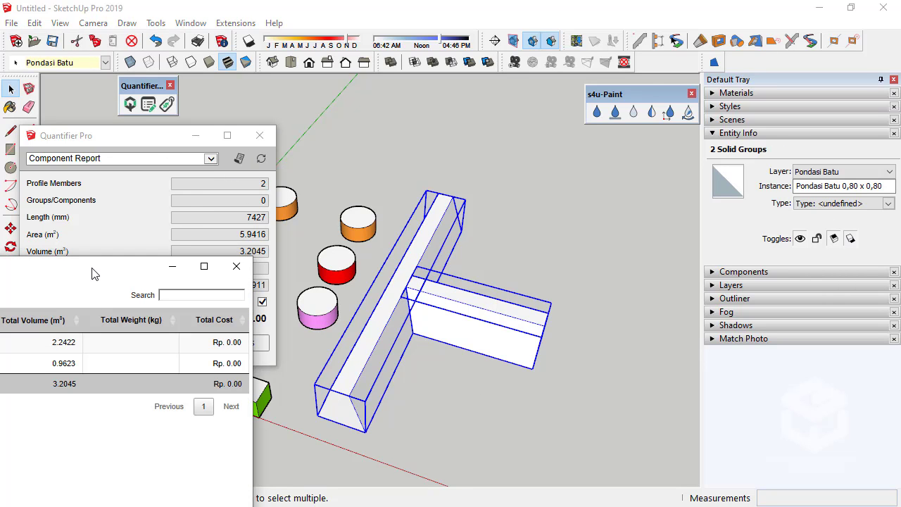
pyautogui.moveTo(95, 273); pyautogui.dragTo(868, 171)
pyautogui.moveTo(161, 187); pyautogui.dragTo(350, 152)
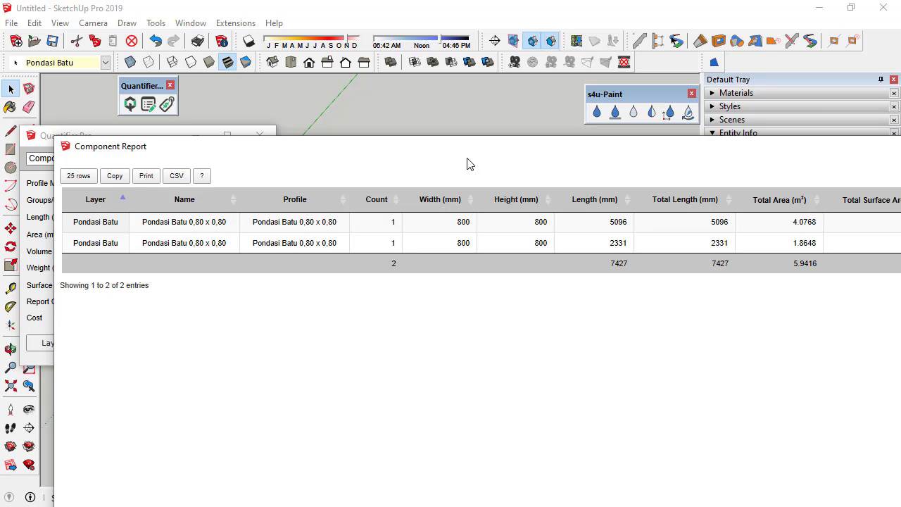
pyautogui.moveTo(436, 152); pyautogui.dragTo(133, 186)
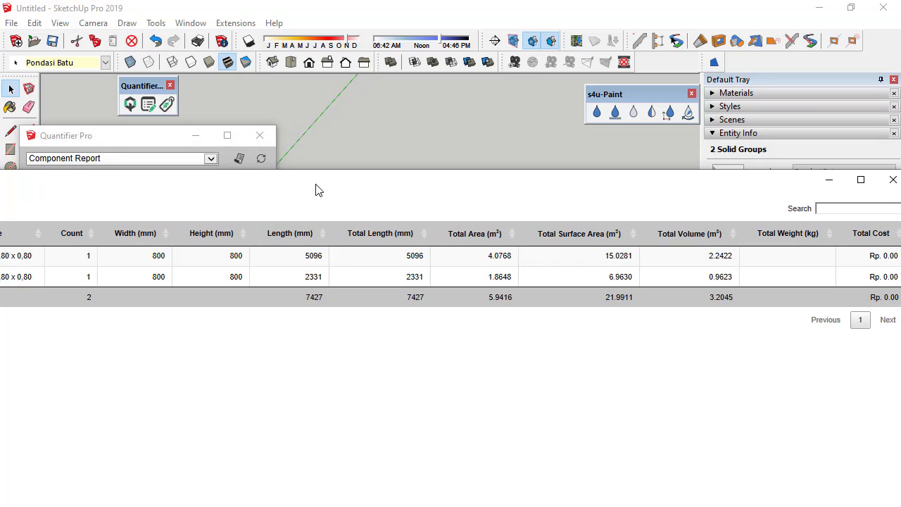
pyautogui.moveTo(315, 191); pyautogui.dragTo(232, 189)
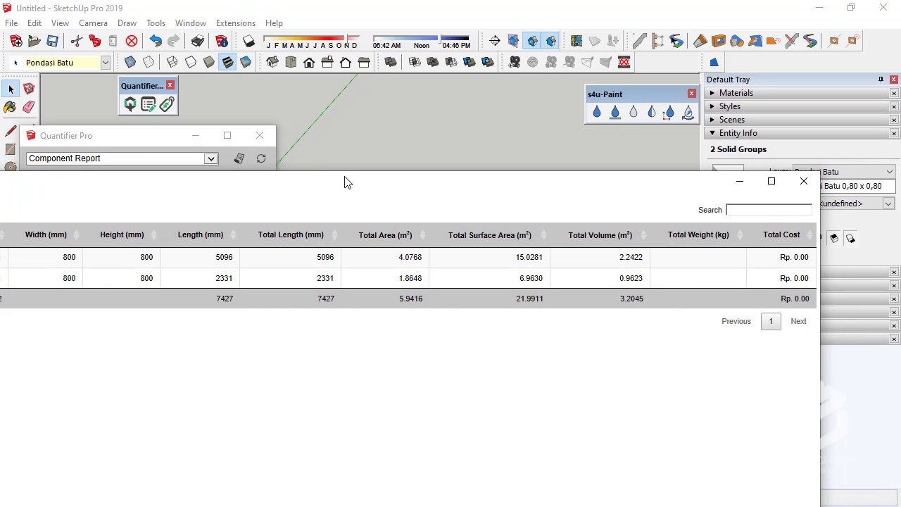
# Examine the length, area, surface area and volume columns of the Component Report for both foundation members.
pyautogui.moveTo(345, 181); pyautogui.dragTo(291, 185)
pyautogui.moveTo(353, 185); pyautogui.dragTo(201, 185)
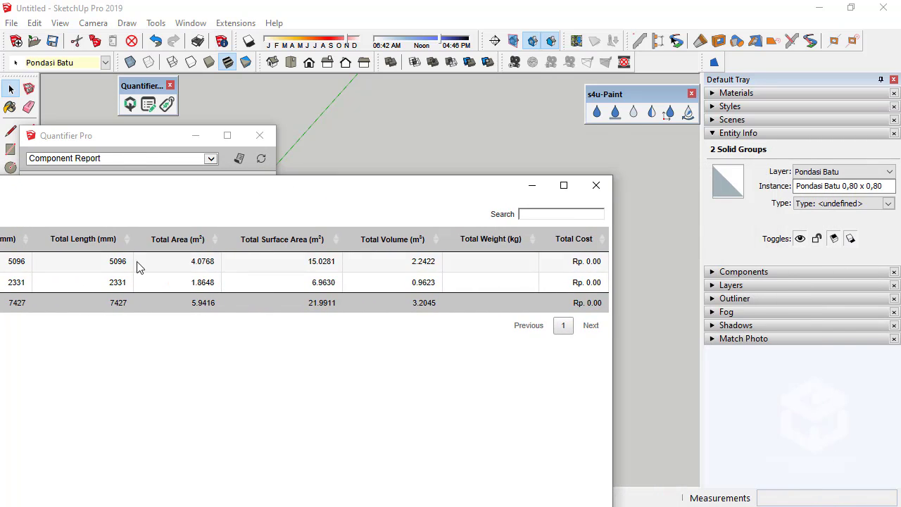
pyautogui.moveTo(119, 197); pyautogui.dragTo(277, 190)
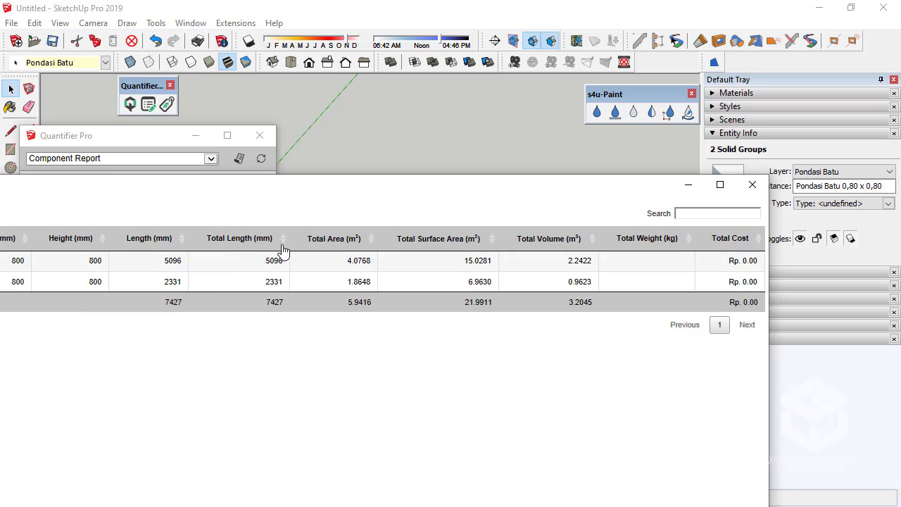
pyautogui.moveTo(378, 188); pyautogui.dragTo(239, 192)
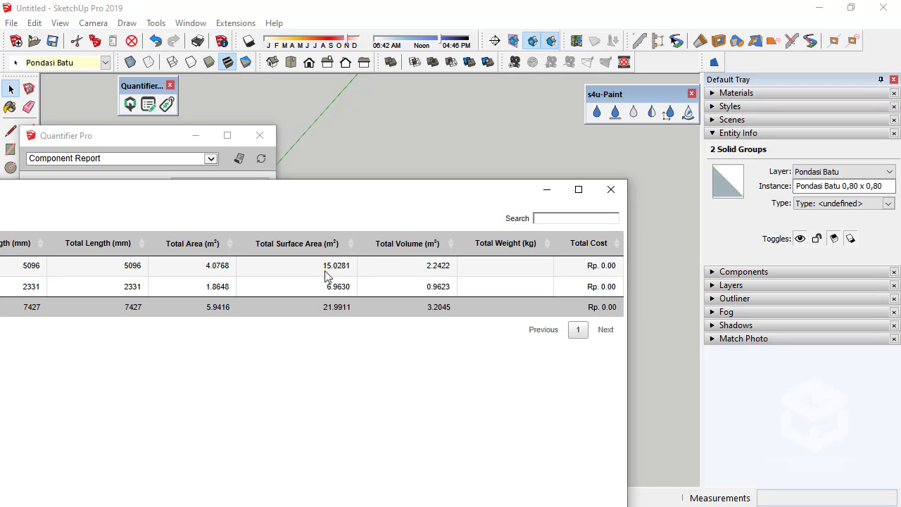
pyautogui.moveTo(376, 190); pyautogui.dragTo(201, 195)
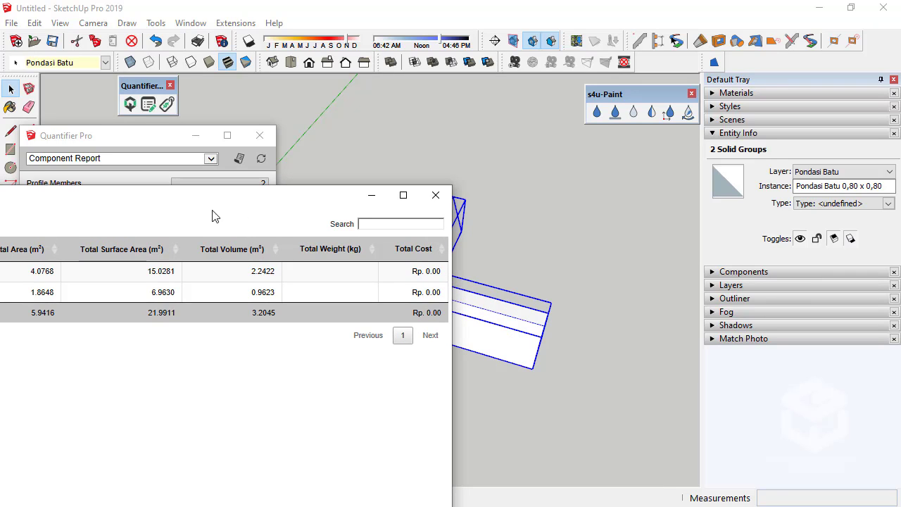
pyautogui.click(403, 195)
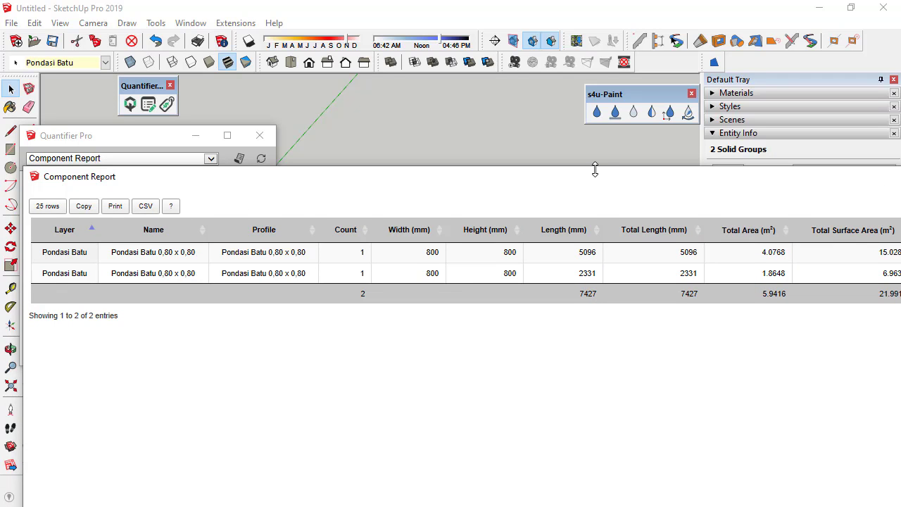
pyautogui.moveTo(587, 181); pyautogui.dragTo(2, 161)
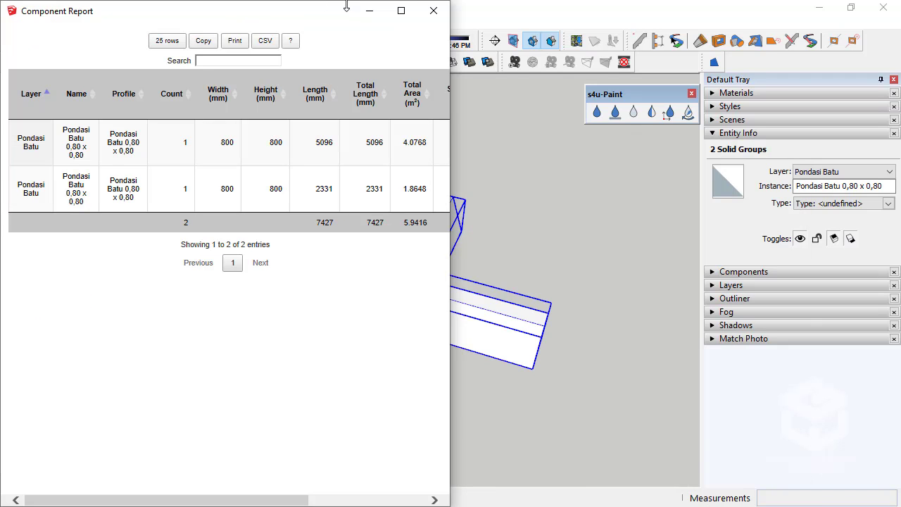
pyautogui.moveTo(319, 14); pyautogui.dragTo(21, 202)
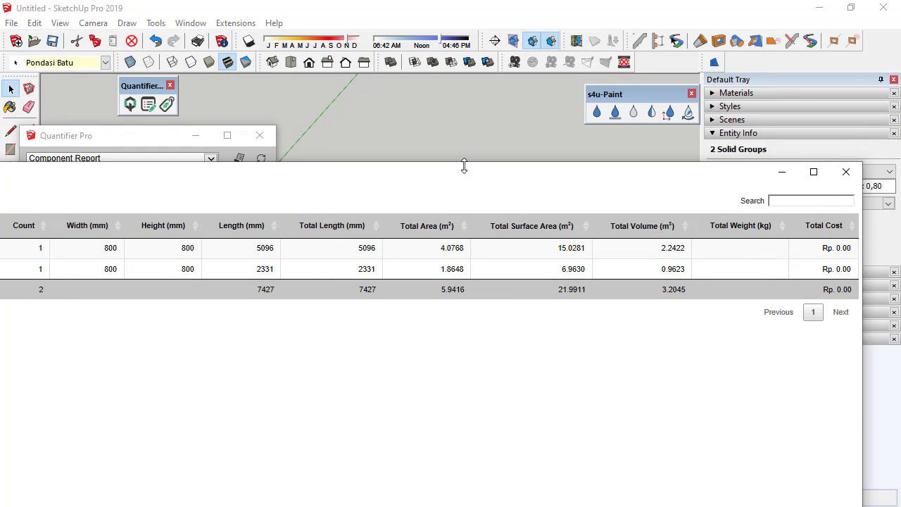
pyautogui.moveTo(464, 166); pyautogui.dragTo(0, 201)
pyautogui.moveTo(140, 210); pyautogui.dragTo(0, 211)
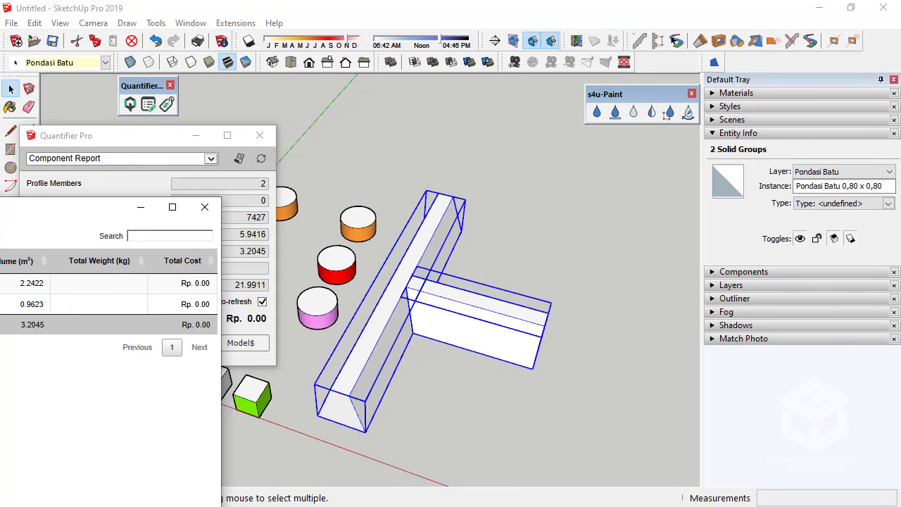
# Select the branch, the long foundation member and both together to compare their quantities with the Component Report.
pyautogui.click(438, 283)
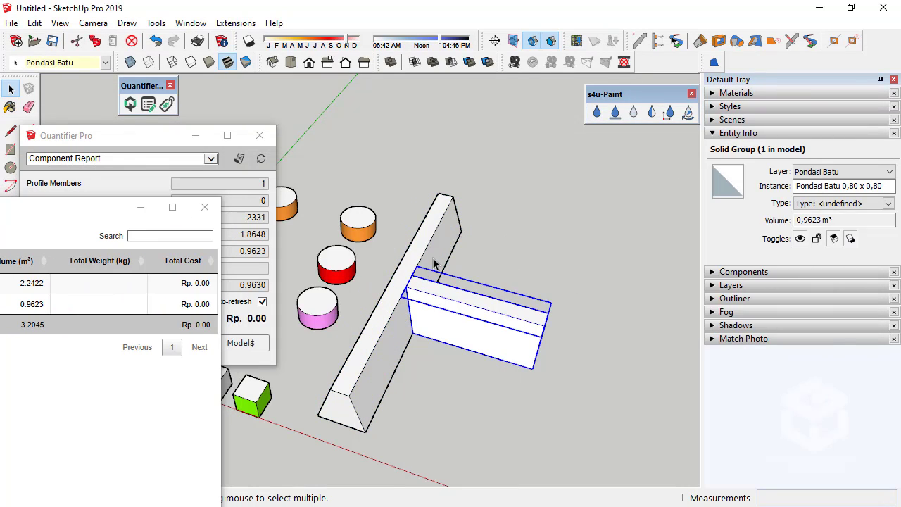
pyautogui.click(435, 264)
pyautogui.click(463, 371)
pyautogui.moveTo(463, 371); pyautogui.dragTo(423, 273)
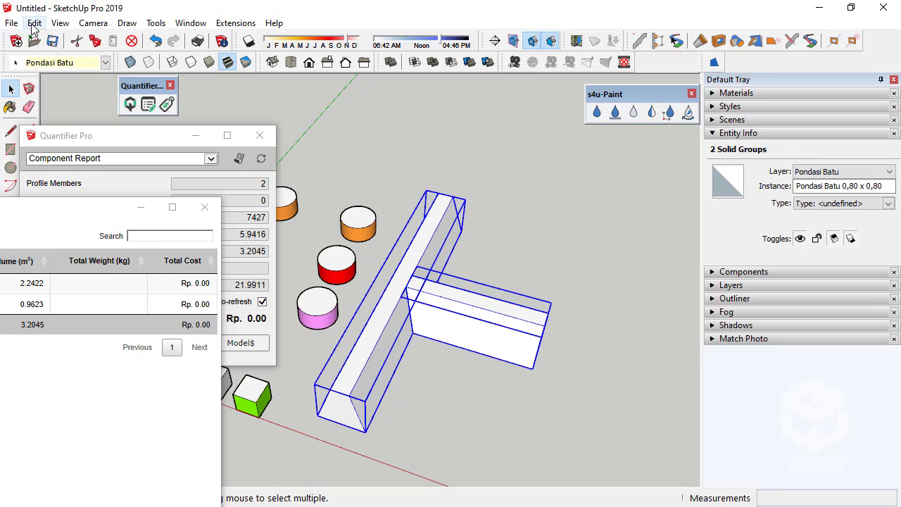
# Open SketchUp's Generate Report, resize its window over the model and look through the Component Quantities Report template.
pyautogui.click(11, 23)
pyautogui.click(57, 322)
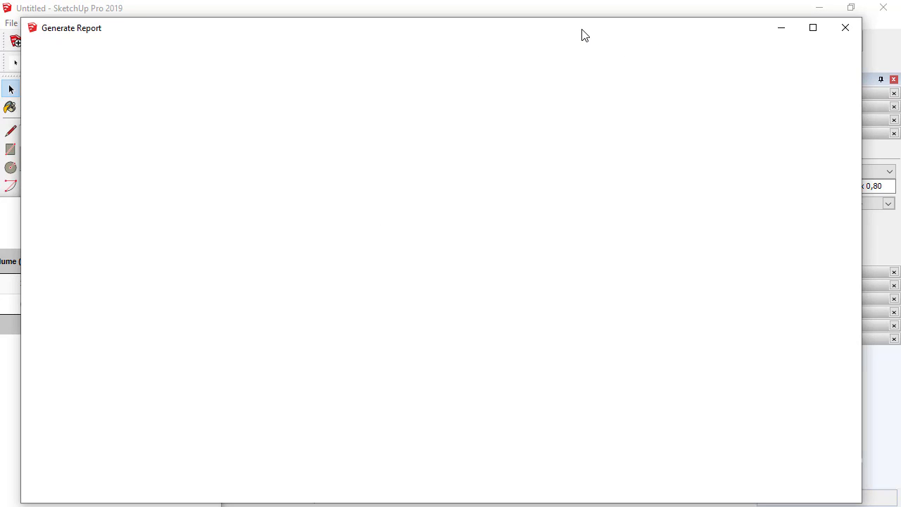
pyautogui.moveTo(583, 35); pyautogui.dragTo(590, 89)
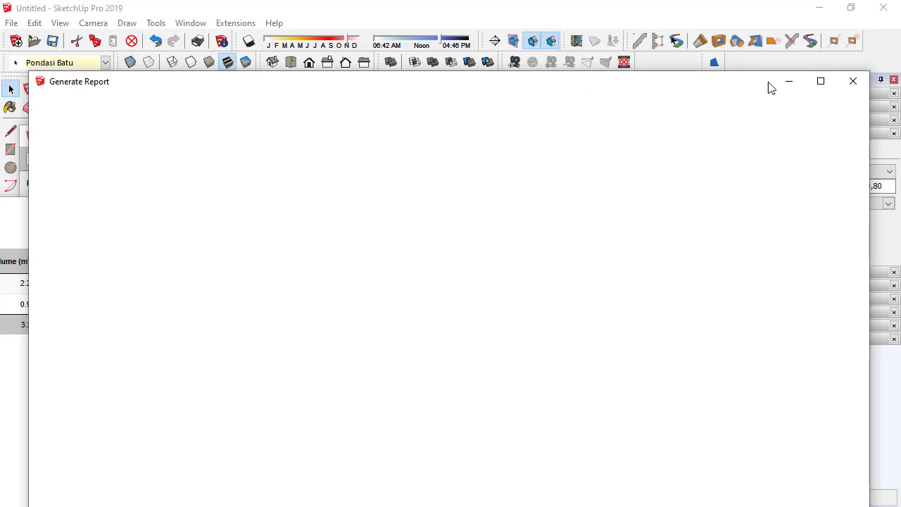
pyautogui.moveTo(869, 71); pyautogui.dragTo(519, 213)
pyautogui.moveTo(279, 231); pyautogui.dragTo(393, 122)
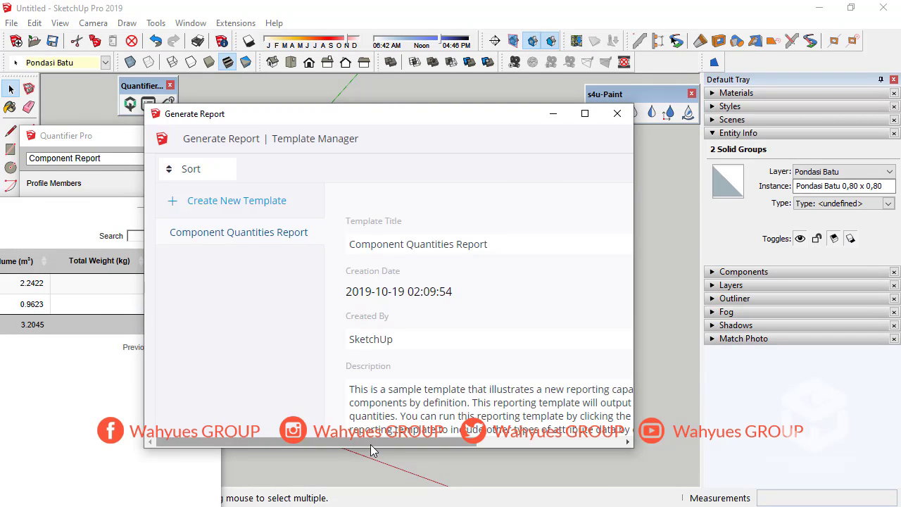
pyautogui.moveTo(370, 442); pyautogui.dragTo(516, 442)
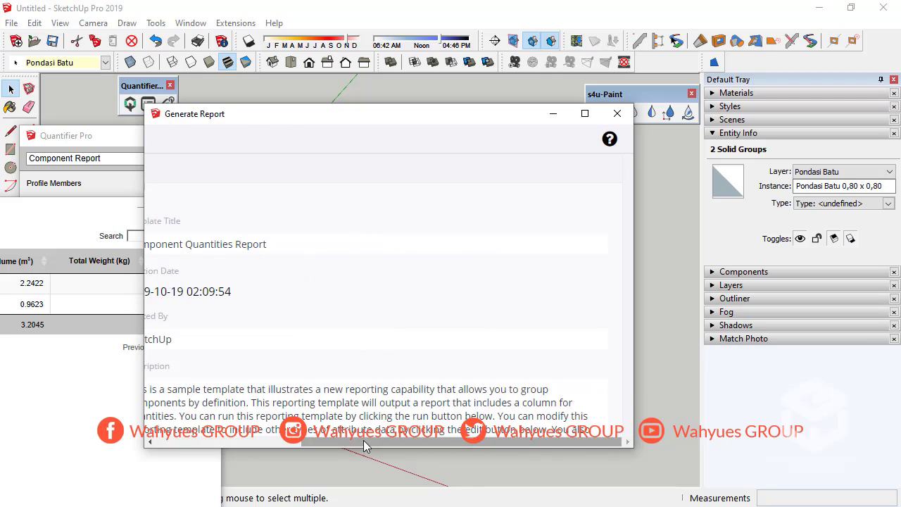
# Open an untitled report template for editing and add Entity Volume and Material to its report attributes.
pyautogui.moveTo(363, 440); pyautogui.dragTo(149, 440)
pyautogui.click(239, 208)
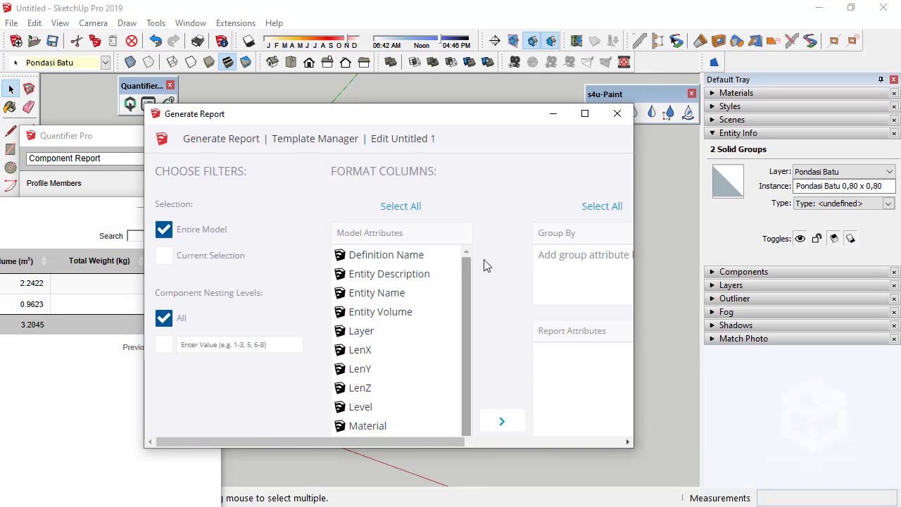
pyautogui.scroll(-1, 423, 296)
pyautogui.click(398, 295)
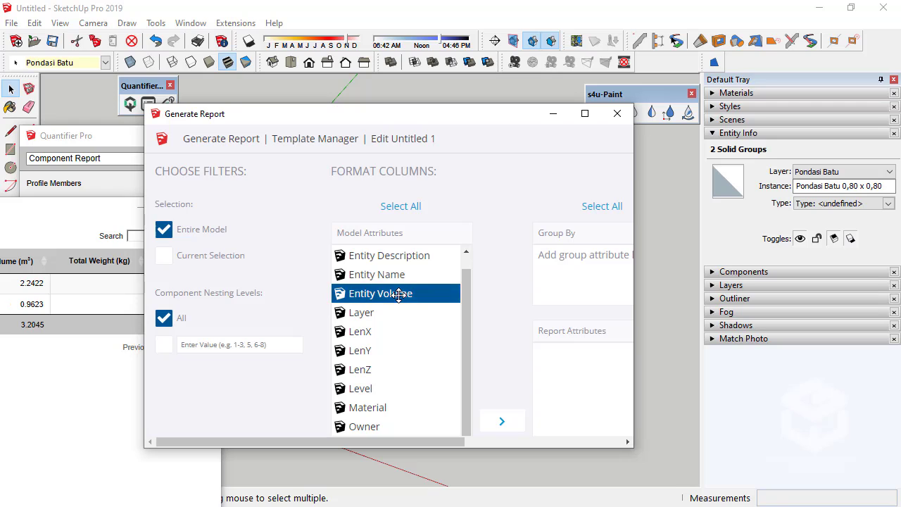
pyautogui.click(502, 421)
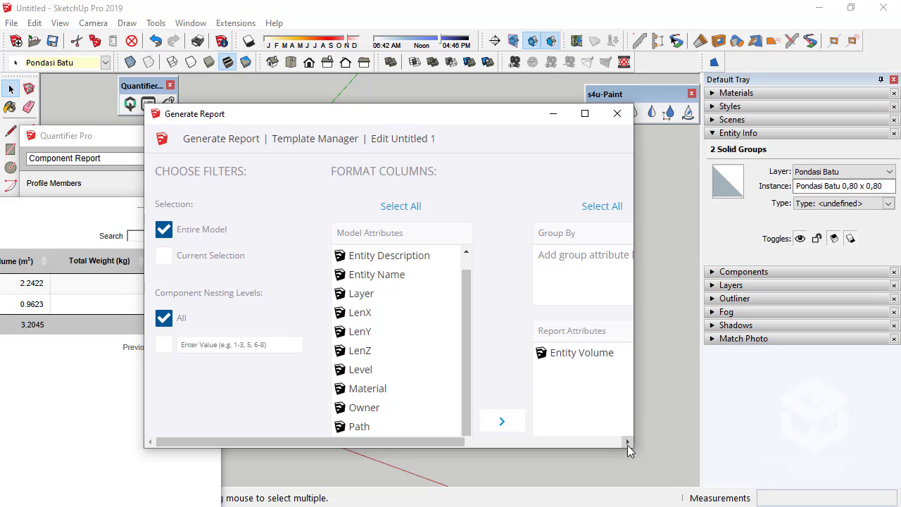
pyautogui.moveTo(397, 440); pyautogui.dragTo(439, 441)
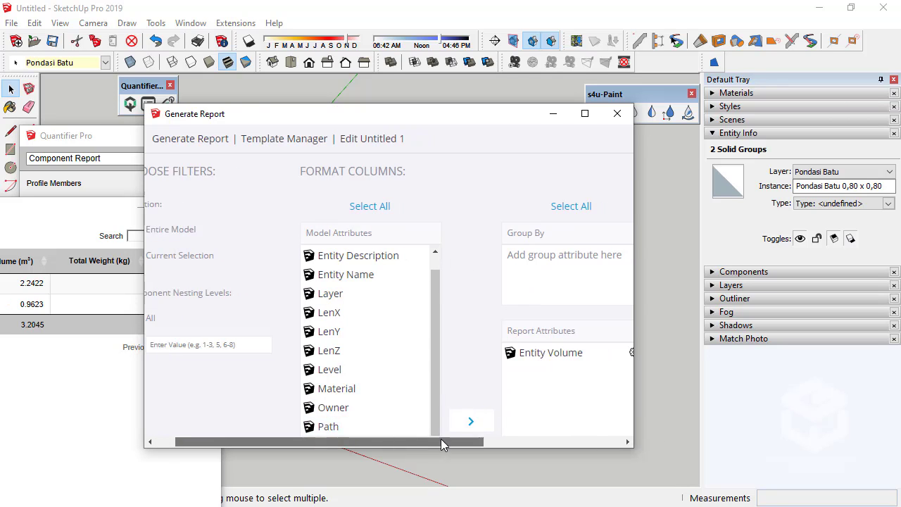
pyautogui.moveTo(394, 374); pyautogui.dragTo(394, 423)
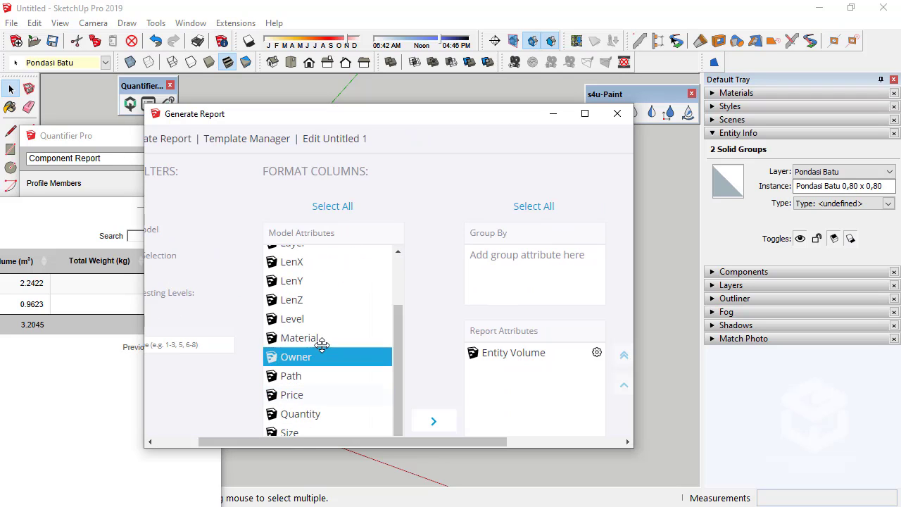
pyautogui.click(321, 338)
pyautogui.click(440, 423)
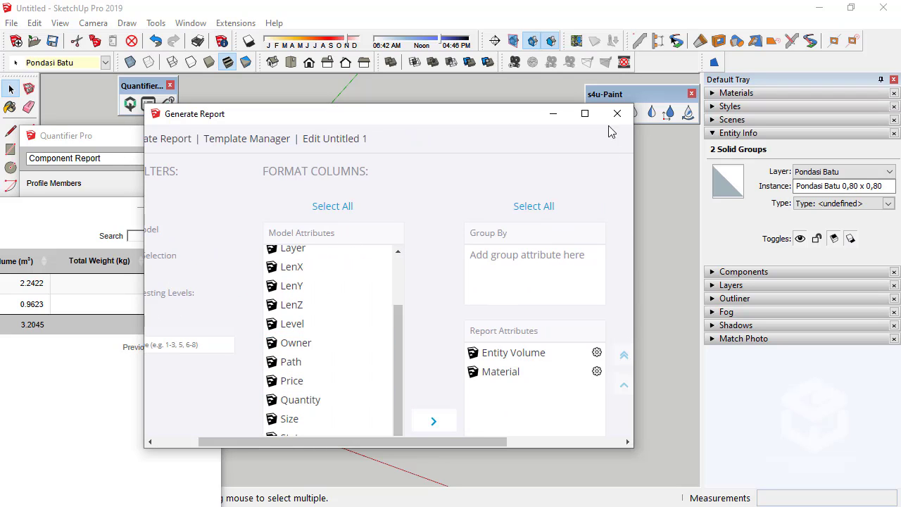
# Run the report in a maximized window, view its contents, and close it along with the Component Report table.
pyautogui.click(584, 113)
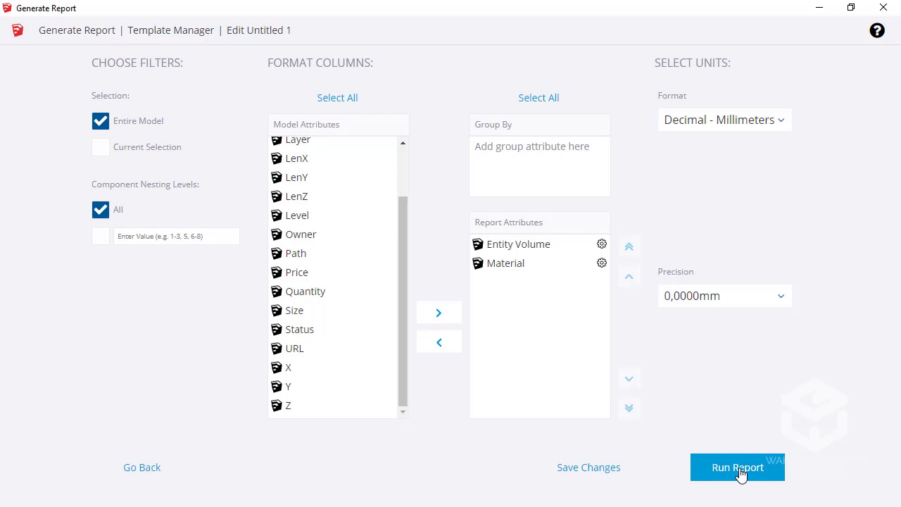
pyautogui.click(739, 469)
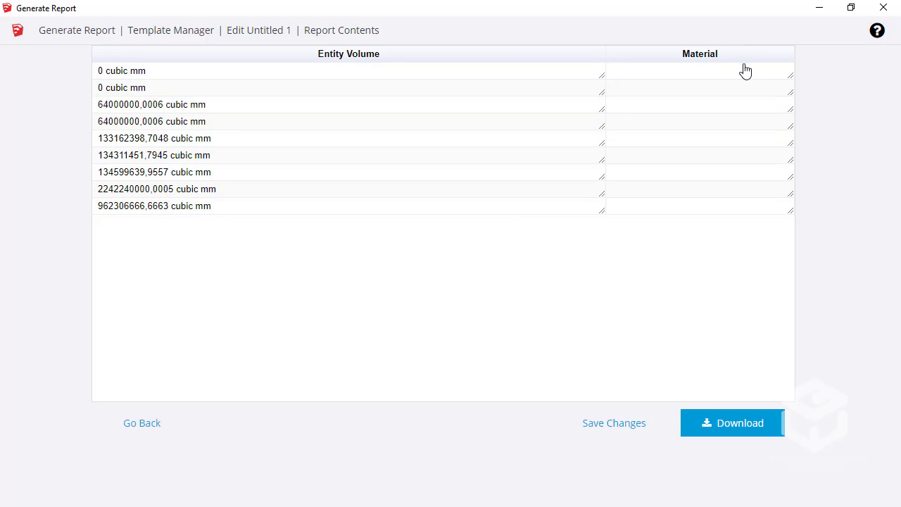
pyautogui.click(881, 10)
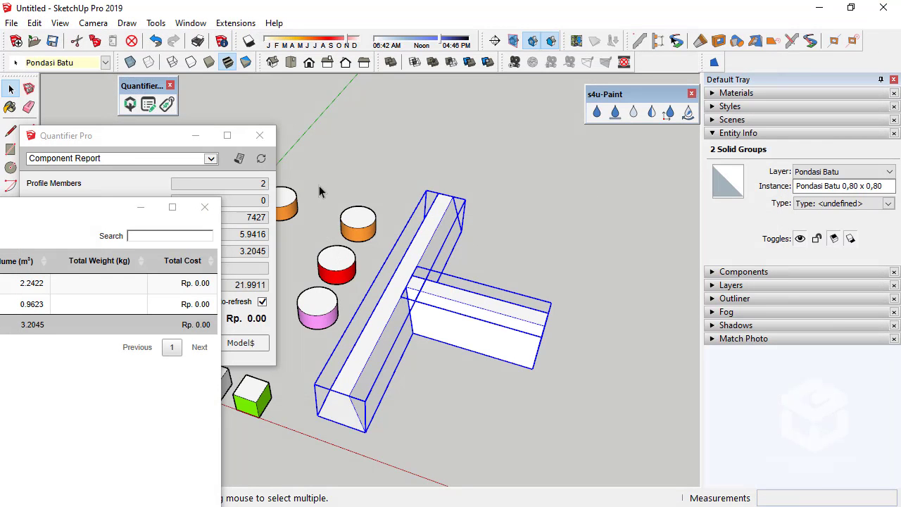
pyautogui.click(205, 207)
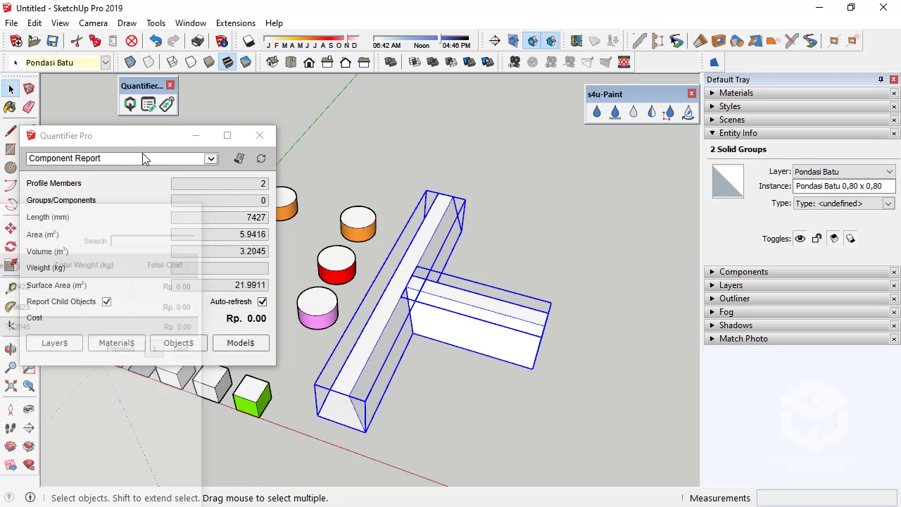
# Clear the selection, examine the long foundation member's end face inside its group, and leave the group.
pyautogui.moveTo(124, 136); pyautogui.dragTo(199, 135)
pyautogui.click(538, 209)
pyautogui.moveTo(450, 303); pyautogui.dragTo(527, 294, button='middle')
pyautogui.scroll(-3, 514, 320)
pyautogui.scroll(3, 423, 337)
pyautogui.scroll(3, 507, 295)
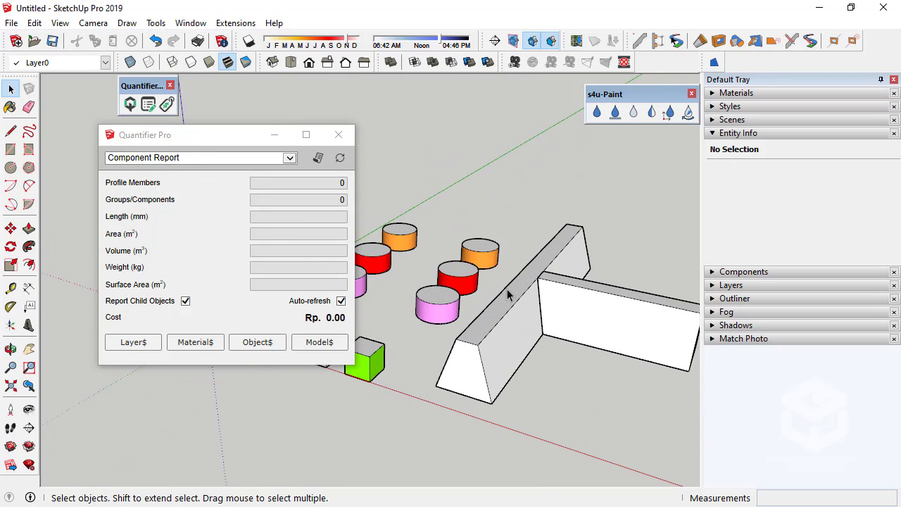
pyautogui.moveTo(223, 138); pyautogui.dragTo(137, 121)
pyautogui.moveTo(490, 300); pyautogui.dragTo(524, 316, button='middle')
pyautogui.scroll(5, 524, 316)
pyautogui.click(484, 314)
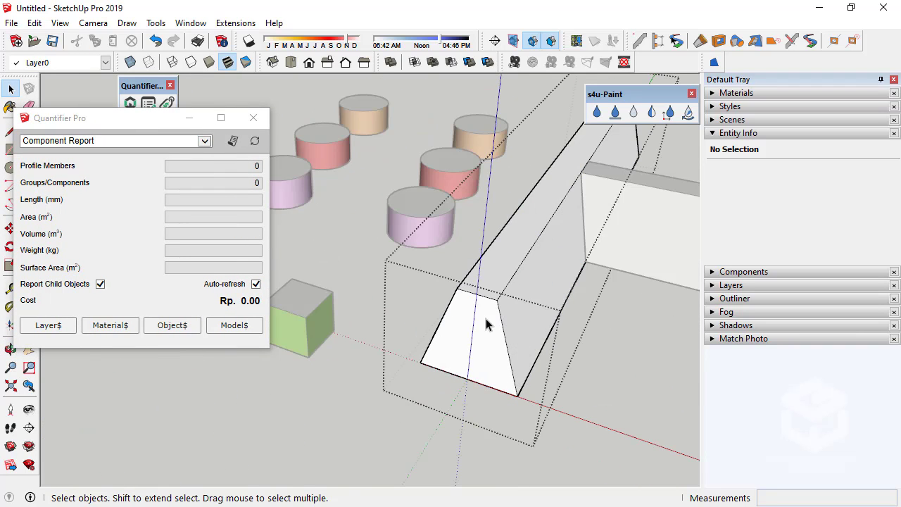
pyautogui.scroll(-3, 359, 241)
pyautogui.click(357, 242)
pyautogui.scroll(-8, 394, 257)
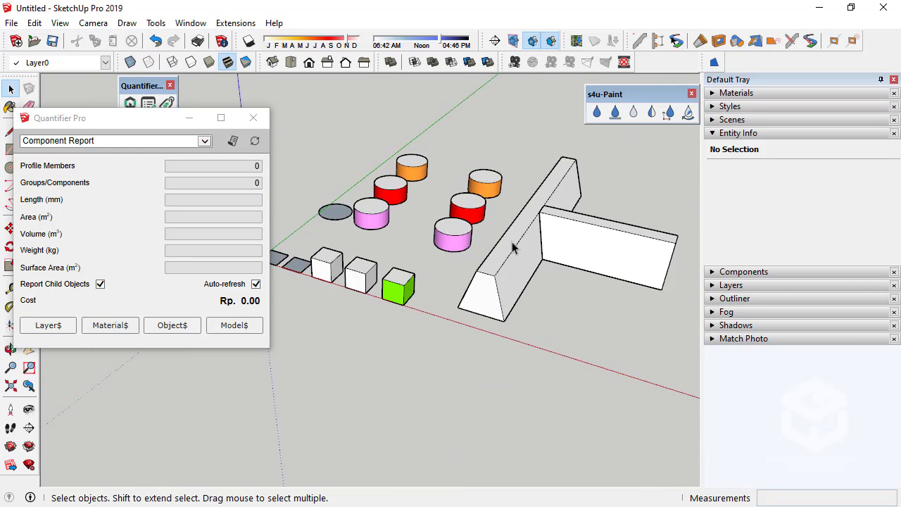
# Draw a 400 x 400 mm square on the ground in front of the row of boxes.
pyautogui.scroll(2, 421, 275)
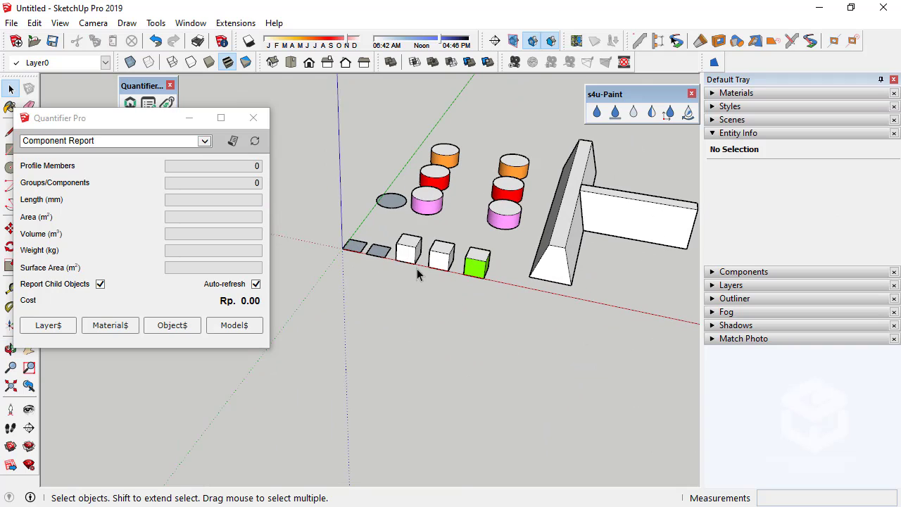
pyautogui.moveTo(417, 273); pyautogui.dragTo(469, 283, button='middle')
pyautogui.scroll(2, 469, 283)
pyautogui.scroll(-4, 469, 283)
pyautogui.scroll(3, 373, 286)
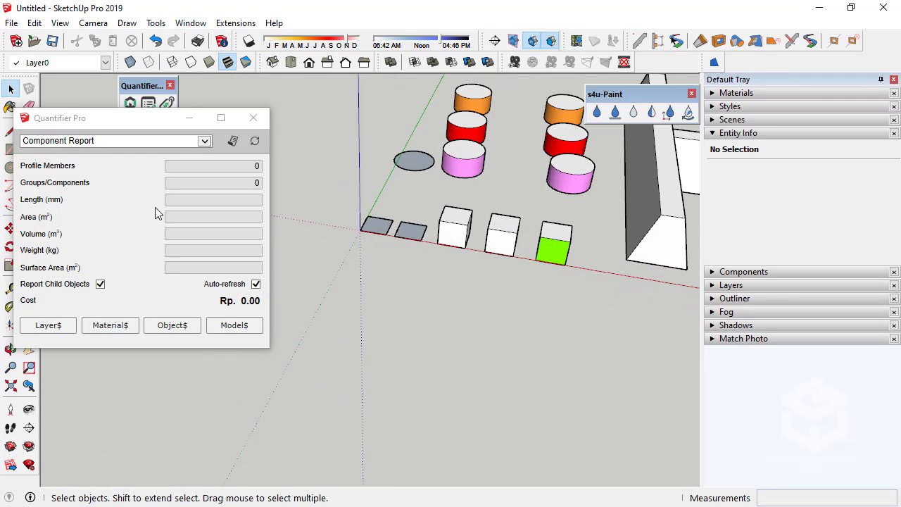
pyautogui.moveTo(74, 126); pyautogui.dragTo(144, 161)
pyautogui.click(11, 149)
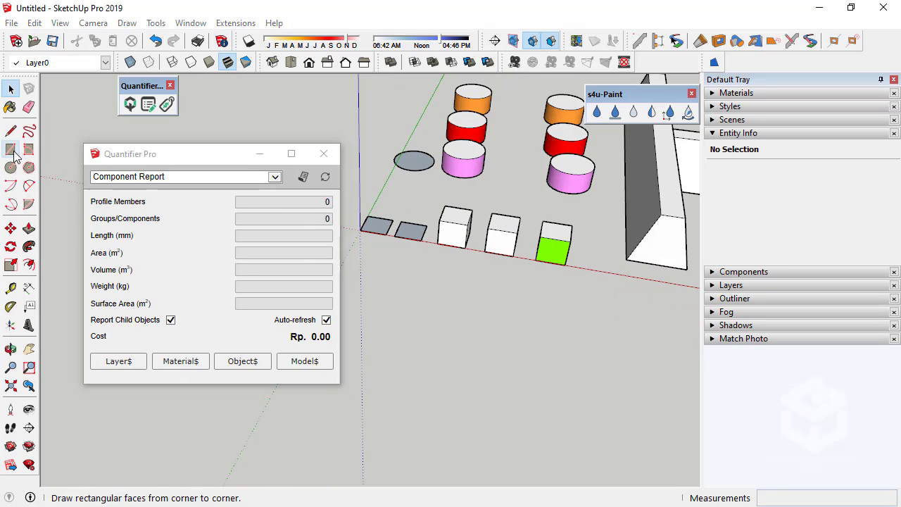
pyautogui.click(433, 272)
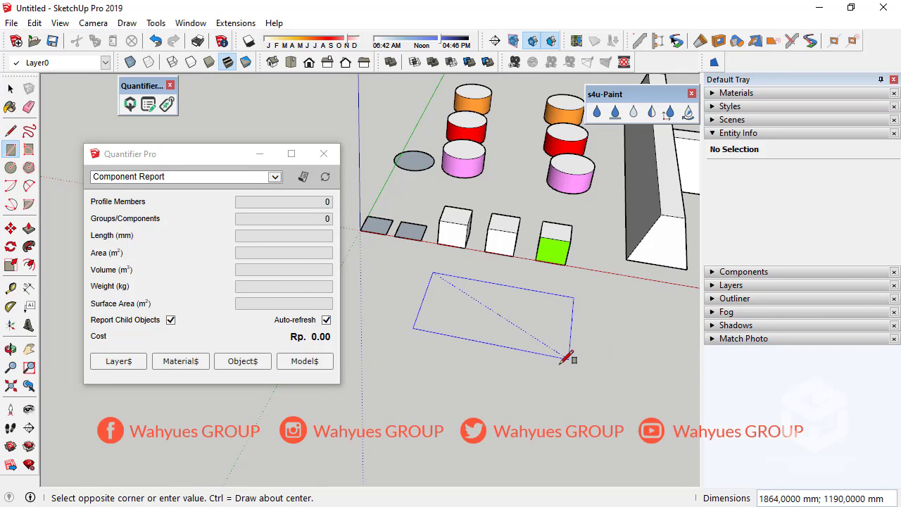
pyautogui.write('400;400')
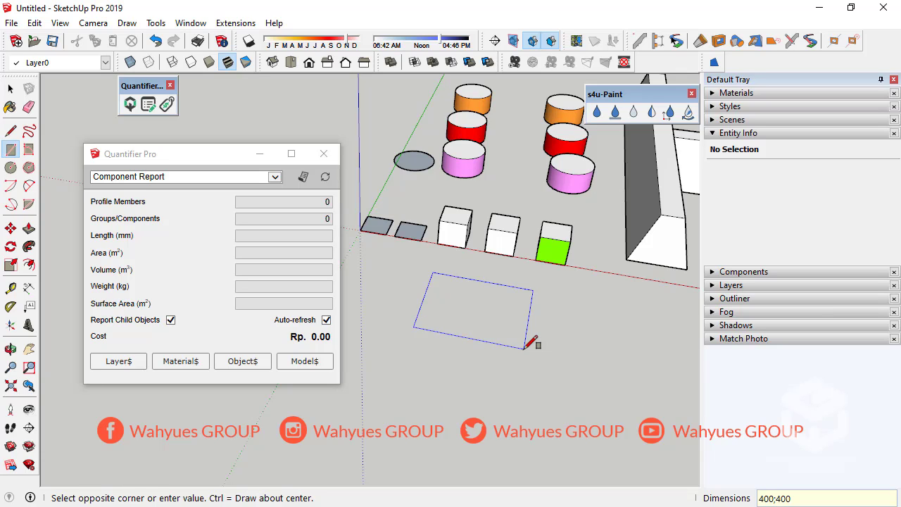
pyautogui.press('Return')
# Push/Pull the 400 mm square up 200 mm and make the resulting box a group.
pyautogui.scroll(5, 533, 342)
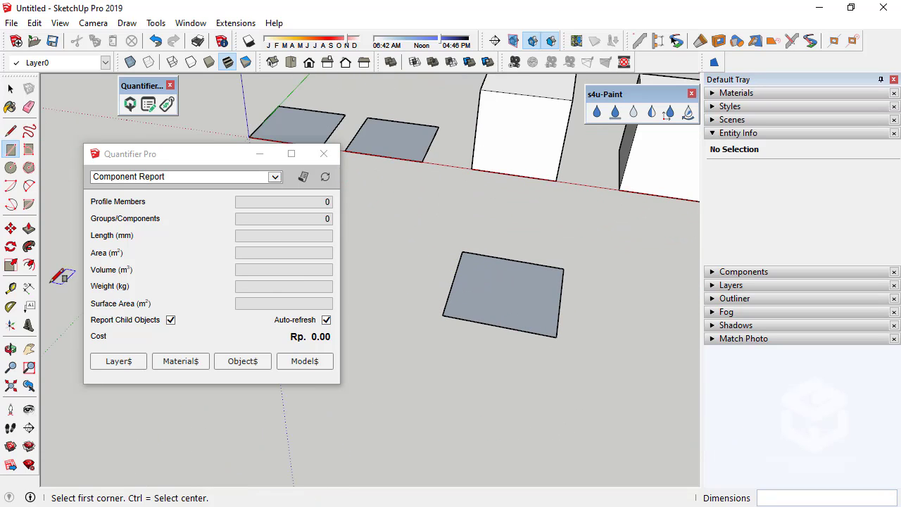
pyautogui.press('p')
pyautogui.click(543, 297)
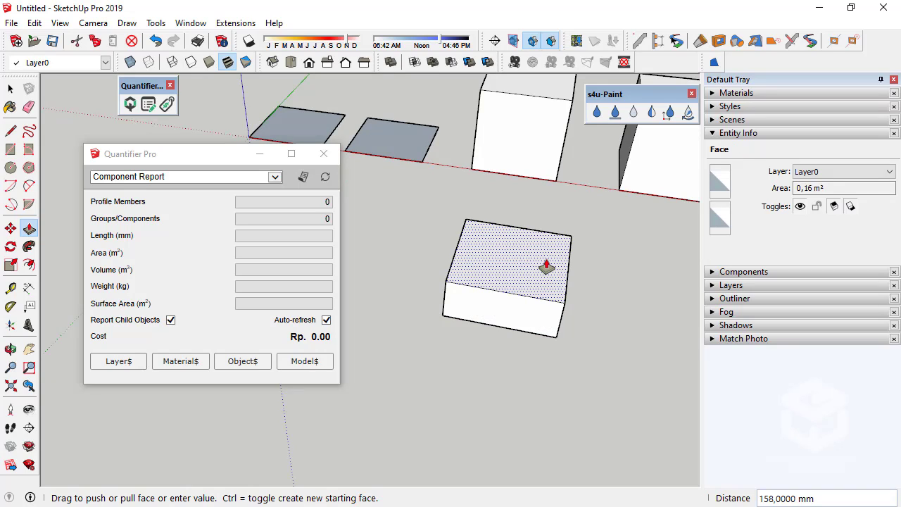
pyautogui.write('2')
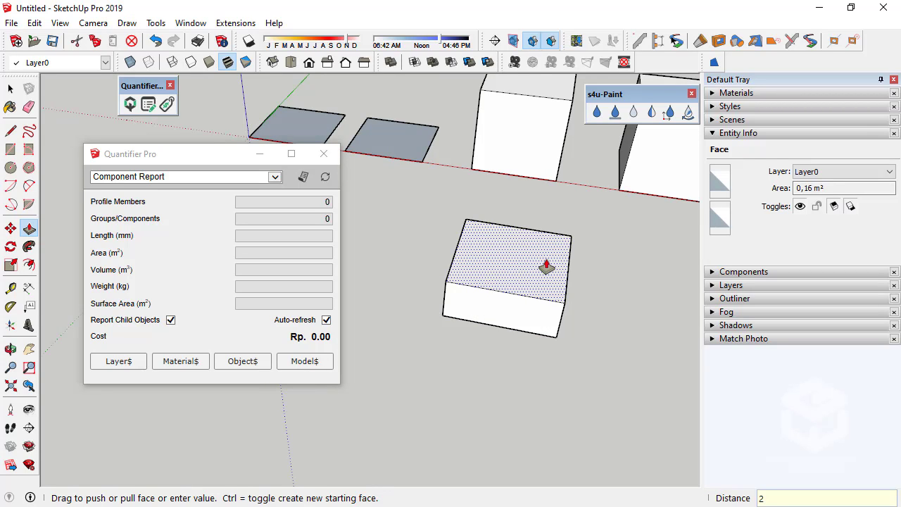
pyautogui.write('00')
pyautogui.press('Return')
pyautogui.press('space')
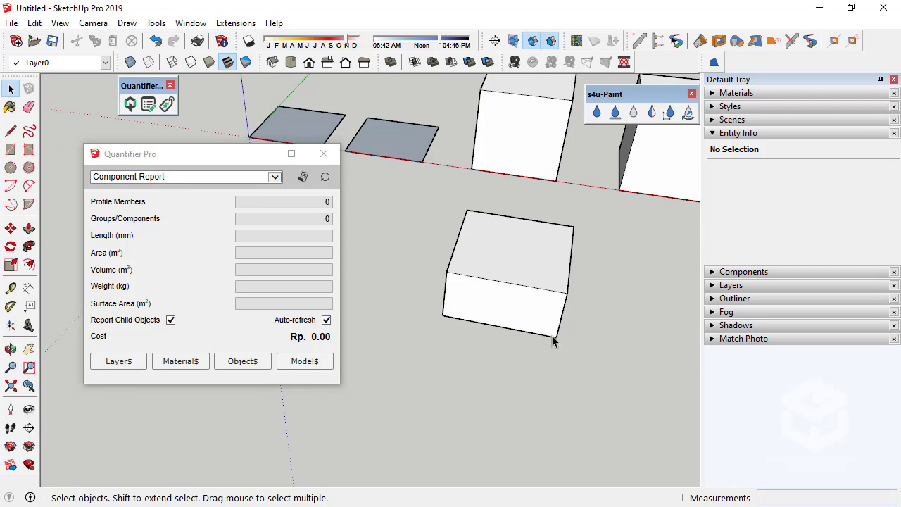
pyautogui.click(544, 276)
pyautogui.rightClick(544, 276)
pyautogui.click(619, 218)
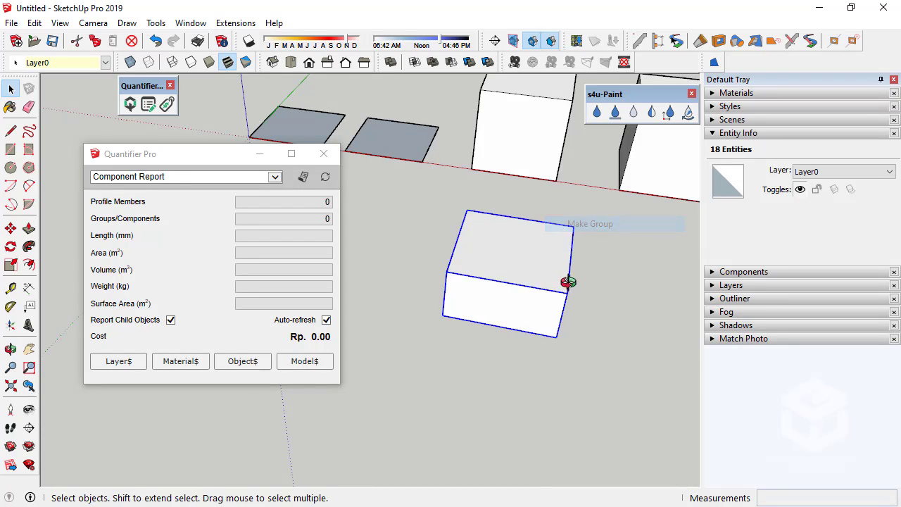
# Draw a 50 x 50 mm square near the middle of the box's top face.
pyautogui.moveTo(568, 279); pyautogui.dragTo(473, 302, button='middle')
pyautogui.scroll(3, 408, 307)
pyautogui.scroll(2, 392, 338)
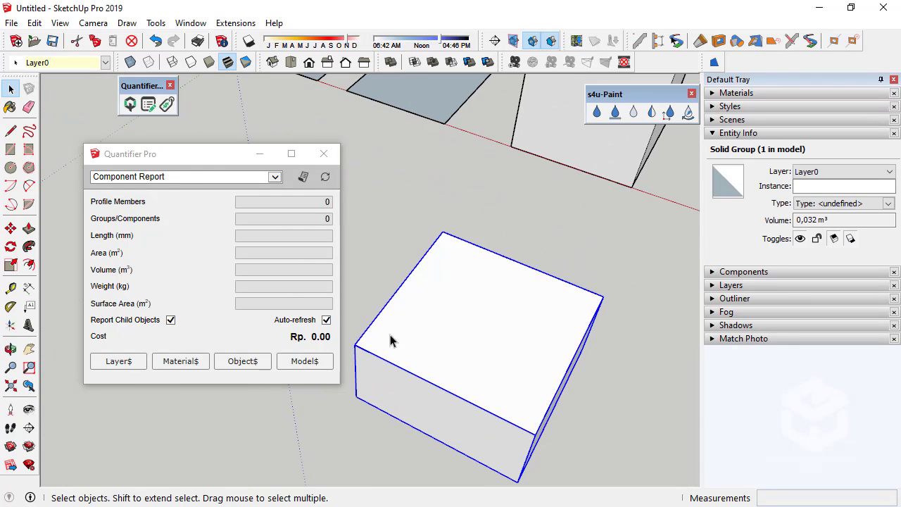
pyautogui.click(10, 150)
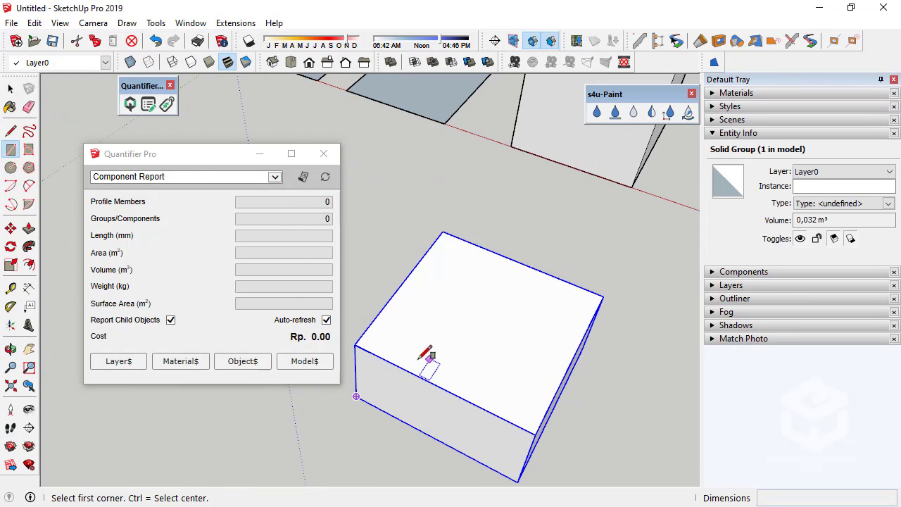
pyautogui.click(470, 330)
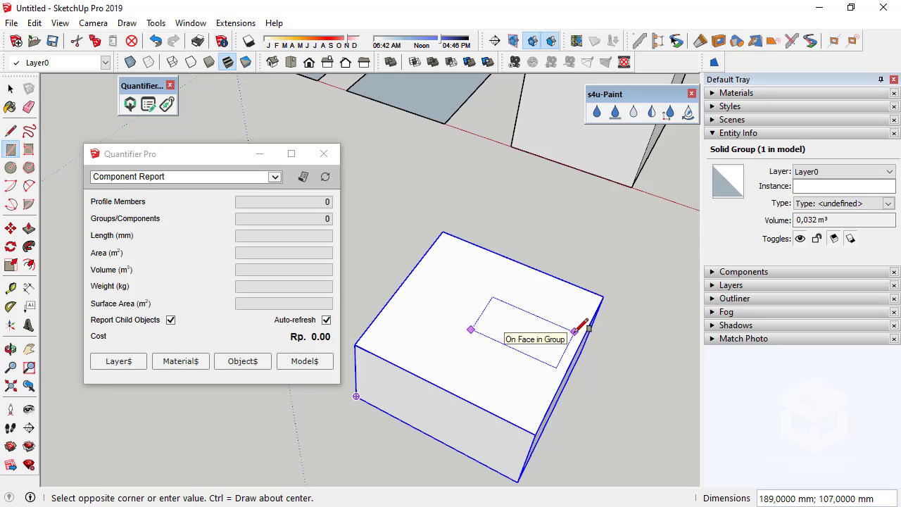
pyautogui.write('1')
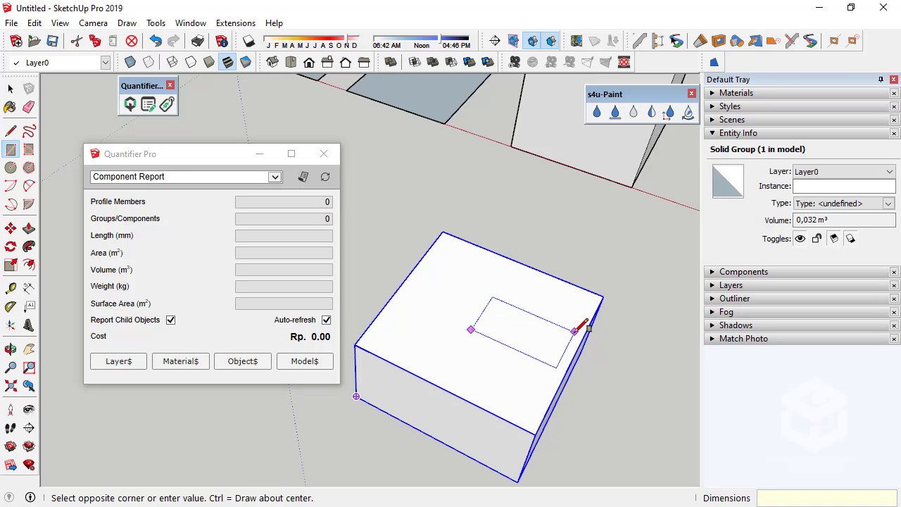
pyautogui.press('Return')
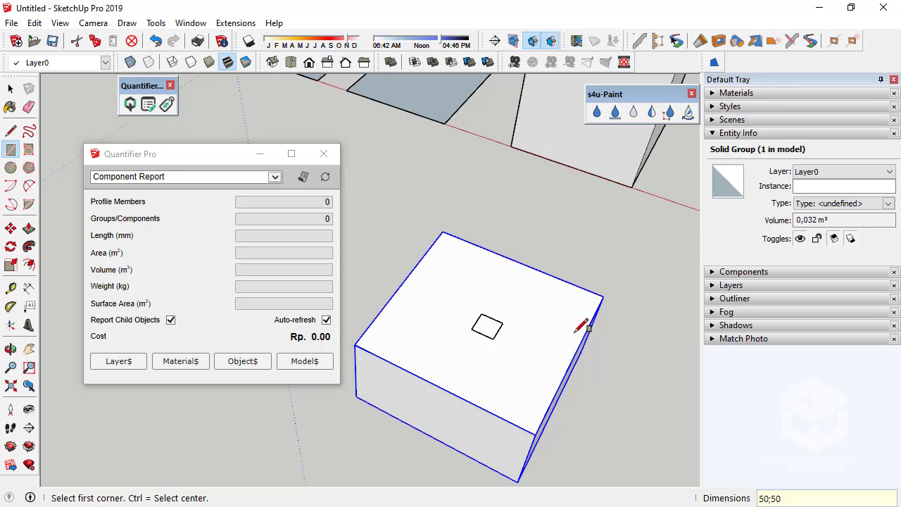
# Push/Pull the small square up 500 mm and make the resulting column a group.
pyautogui.click(29, 228)
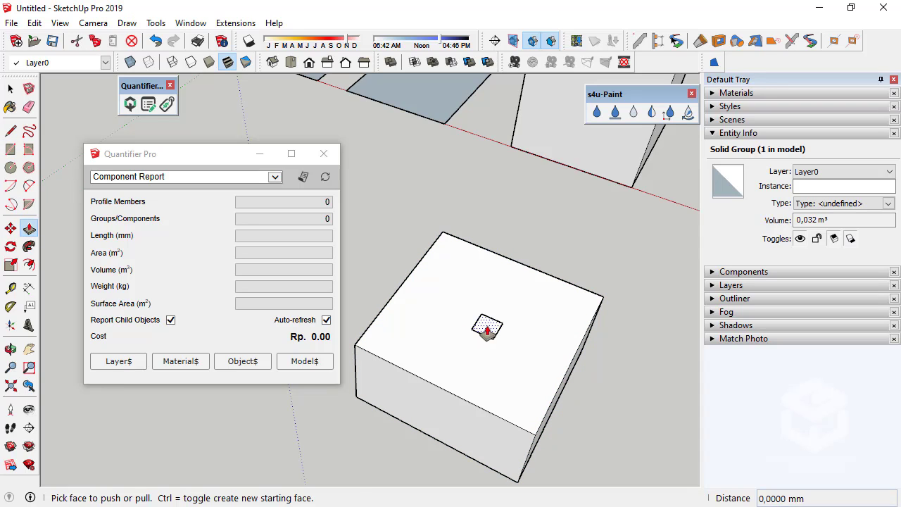
pyautogui.click(486, 326)
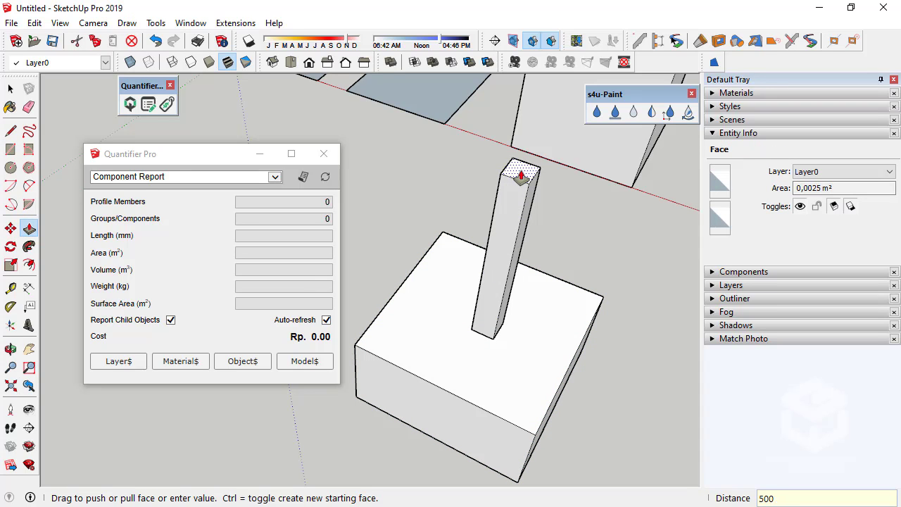
pyautogui.press('Return')
pyautogui.press('space')
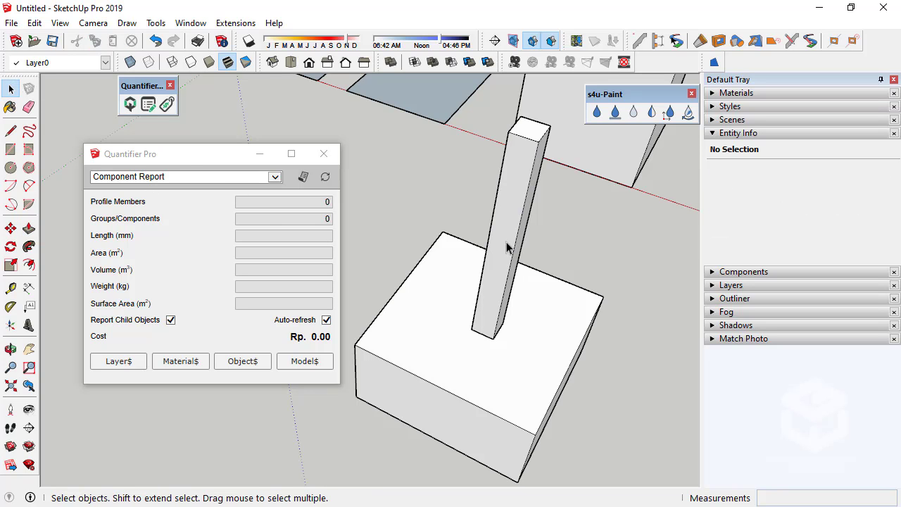
pyautogui.tripleClick(521, 242)
pyautogui.rightClick(524, 239)
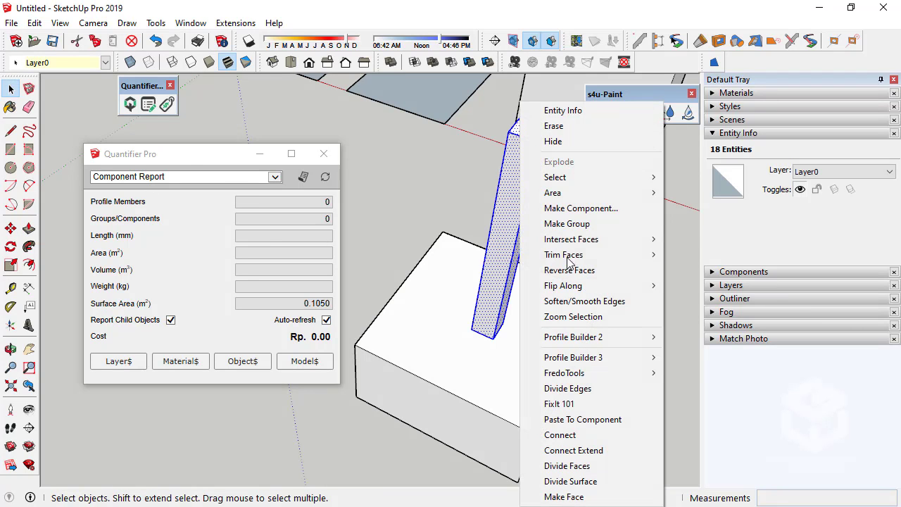
pyautogui.click(612, 225)
# Move the column by its base corner to the front bottom corner of the box.
pyautogui.moveTo(539, 273); pyautogui.dragTo(521, 271, button='middle')
pyautogui.scroll(5, 521, 271)
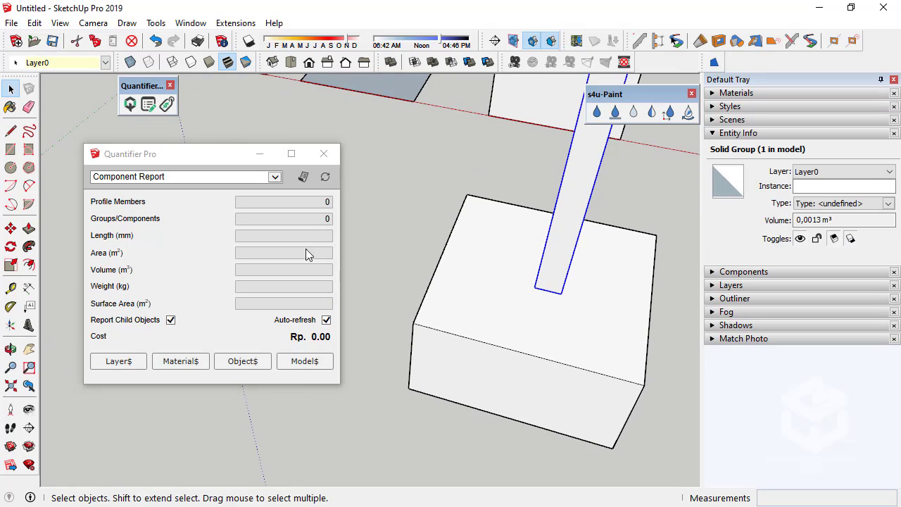
pyautogui.click(11, 228)
pyautogui.click(536, 286)
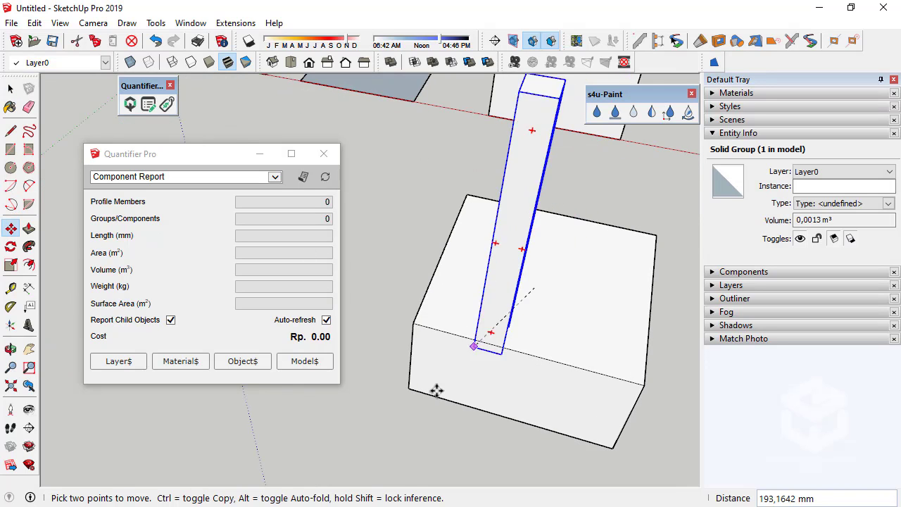
pyautogui.moveTo(487, 373); pyautogui.dragTo(381, 422, button='middle')
pyautogui.click(478, 332)
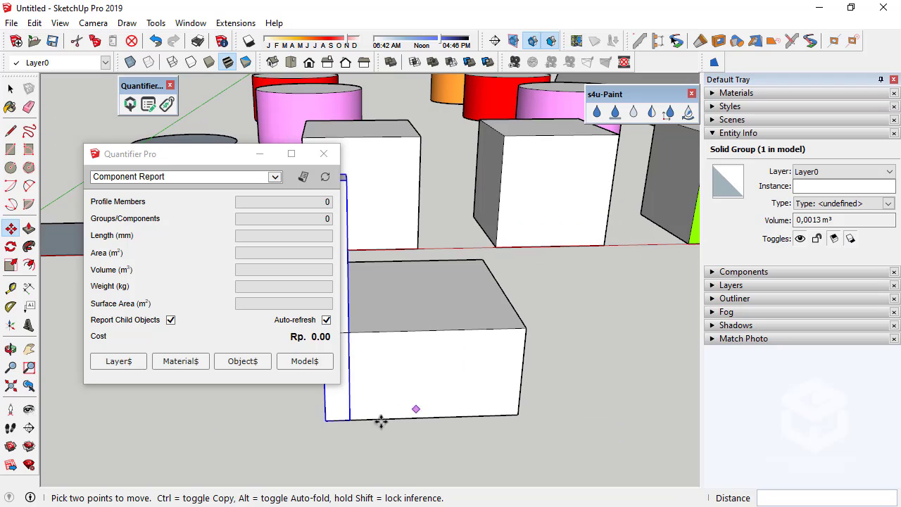
# Move the column from the box's bottom corner to the edge midpoint, and on to the middle of the underside.
pyautogui.click(328, 421)
pyautogui.moveTo(422, 418); pyautogui.dragTo(581, 199, button='middle')
pyautogui.scroll(3, 588, 203)
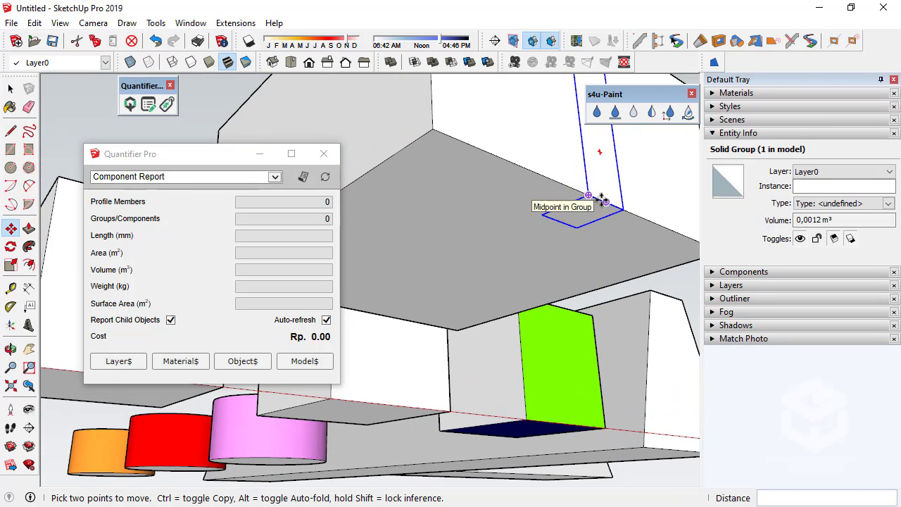
pyautogui.moveTo(553, 227); pyautogui.dragTo(549, 229, button='middle')
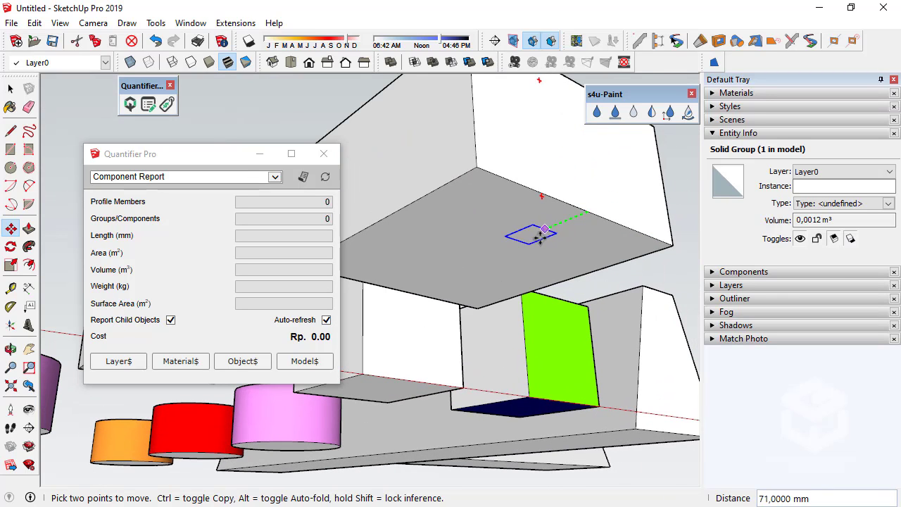
pyautogui.click(374, 223)
pyautogui.scroll(3, 514, 279)
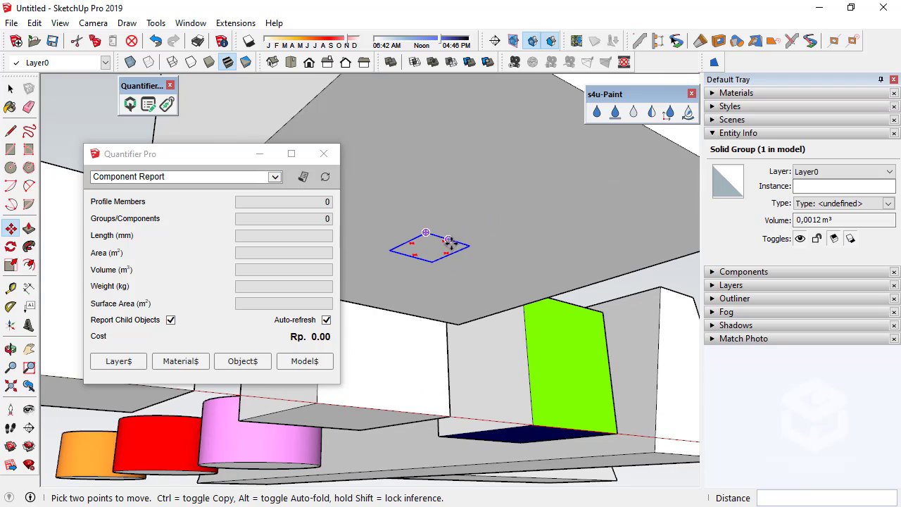
# Shift the column a further 25 mm so its base is centred on the box's underside.
pyautogui.click(452, 242)
pyautogui.write('25')
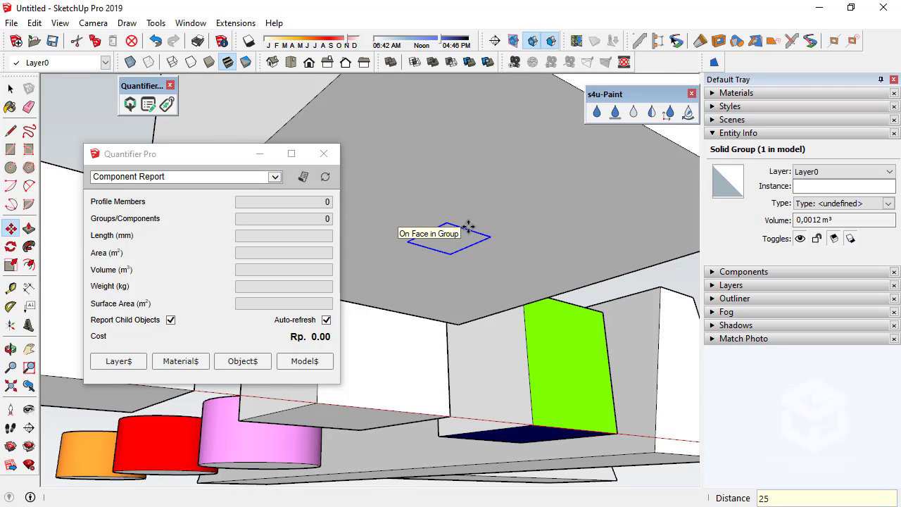
pyautogui.press('Return')
pyautogui.moveTo(596, 180); pyautogui.dragTo(569, 384, button='middle')
pyautogui.scroll(-3, 528, 369)
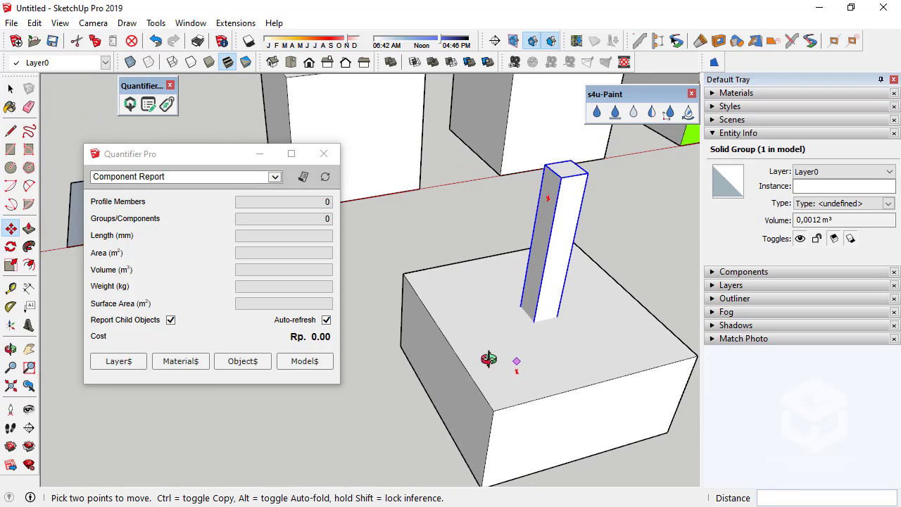
pyautogui.moveTo(488, 357); pyautogui.dragTo(352, 281, button='middle')
pyautogui.click(11, 88)
pyautogui.scroll(-3, 512, 273)
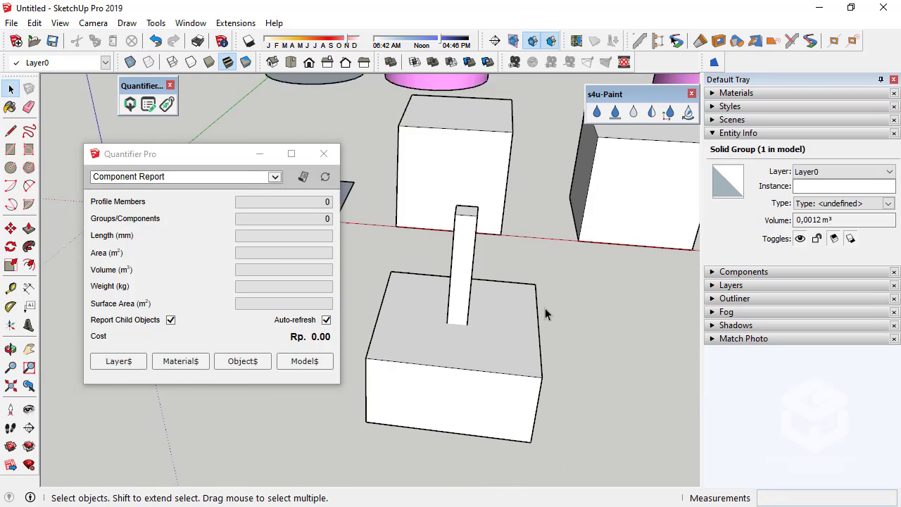
# Try to copy the box and column groups about 823 mm alongside the original pair.
pyautogui.click(545, 314)
pyautogui.moveTo(545, 314); pyautogui.dragTo(455, 302, button='middle')
pyautogui.scroll(2, 491, 322)
pyautogui.moveTo(472, 314); pyautogui.dragTo(533, 301, button='middle')
pyautogui.moveTo(425, 276); pyautogui.dragTo(542, 395)
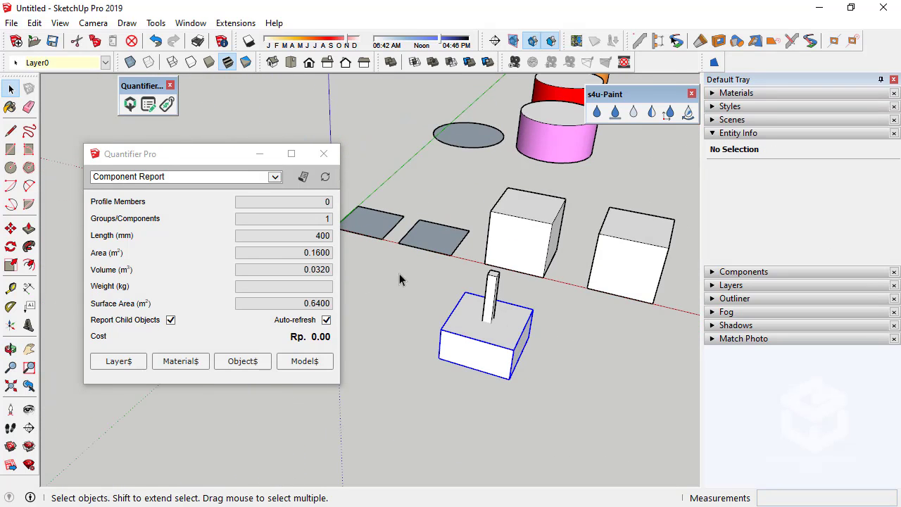
pyautogui.click(10, 229)
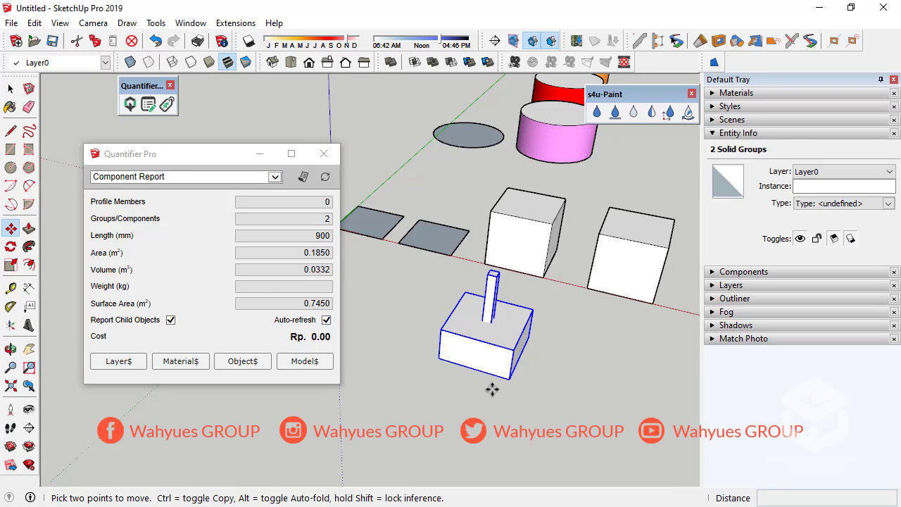
pyautogui.click(451, 378)
pyautogui.press('ctrl')
pyautogui.click(610, 435)
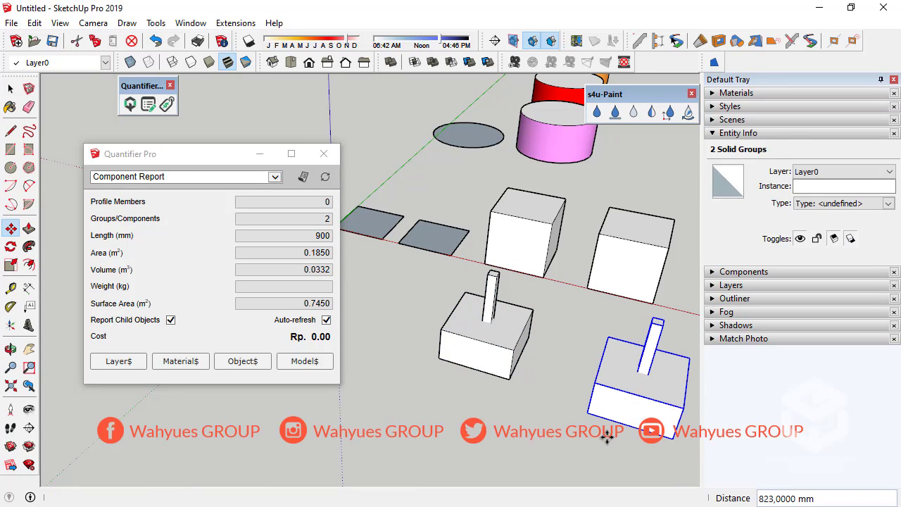
pyautogui.hotkey('ctrl', 'z')
pyautogui.press('space')
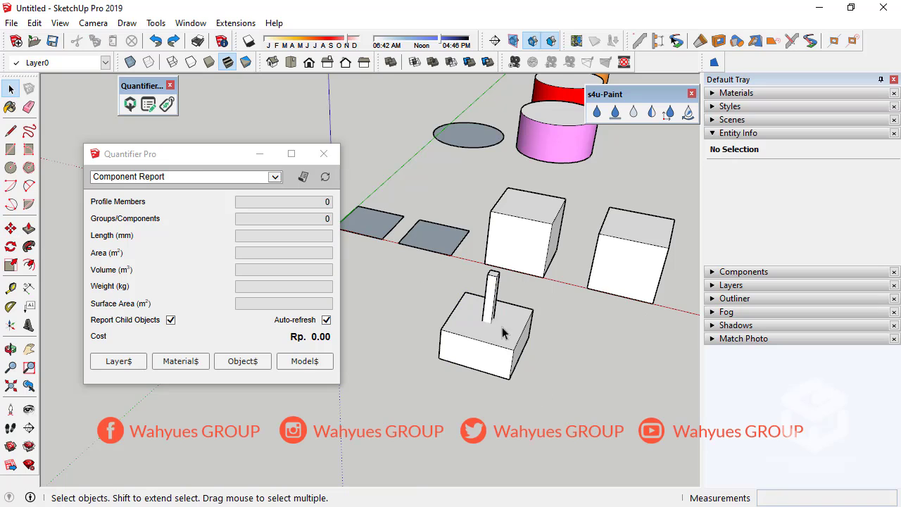
# Copy the box and column groups together, placing the copy about 798 mm beside the original.
pyautogui.click(473, 301)
pyautogui.click(11, 229)
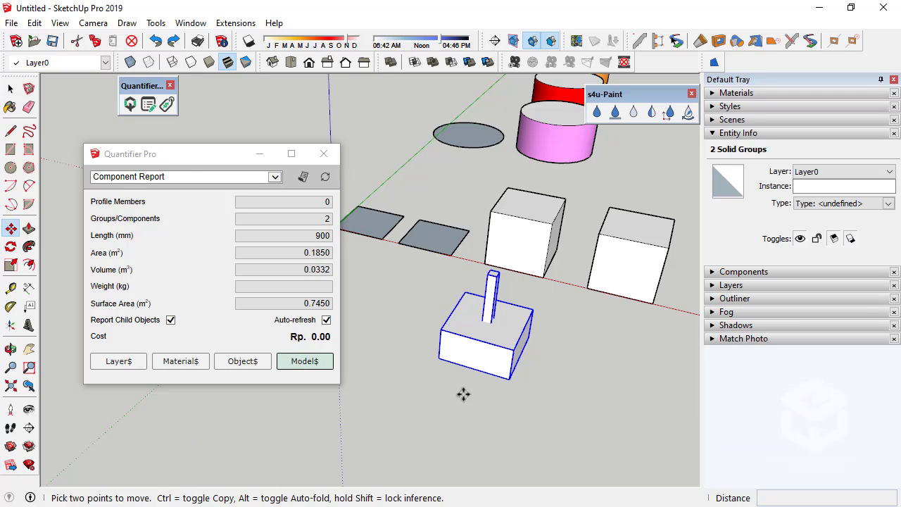
pyautogui.click(459, 388)
pyautogui.press('ctrl')
pyautogui.click(611, 438)
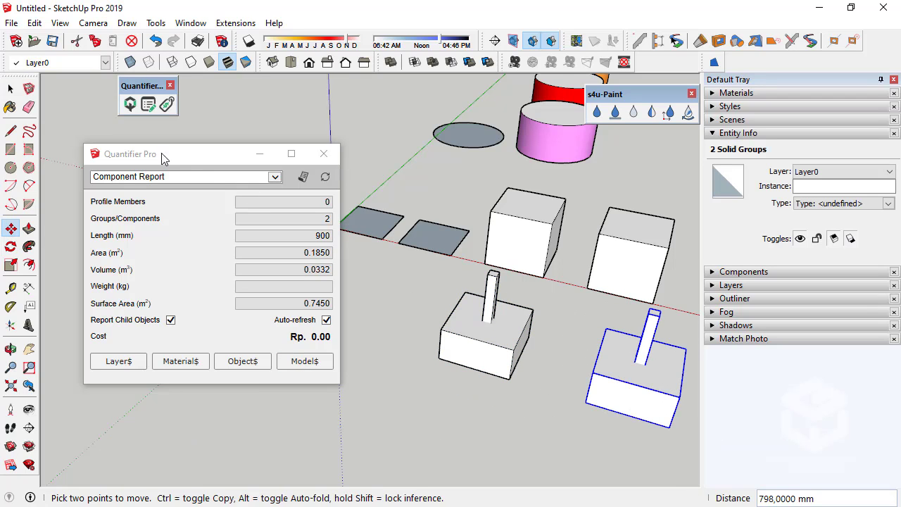
pyautogui.press('space')
# Move the copied column up 200 mm, the full height of its box, so it stands on the top face.
pyautogui.moveTo(398, 271); pyautogui.dragTo(577, 324, button='middle')
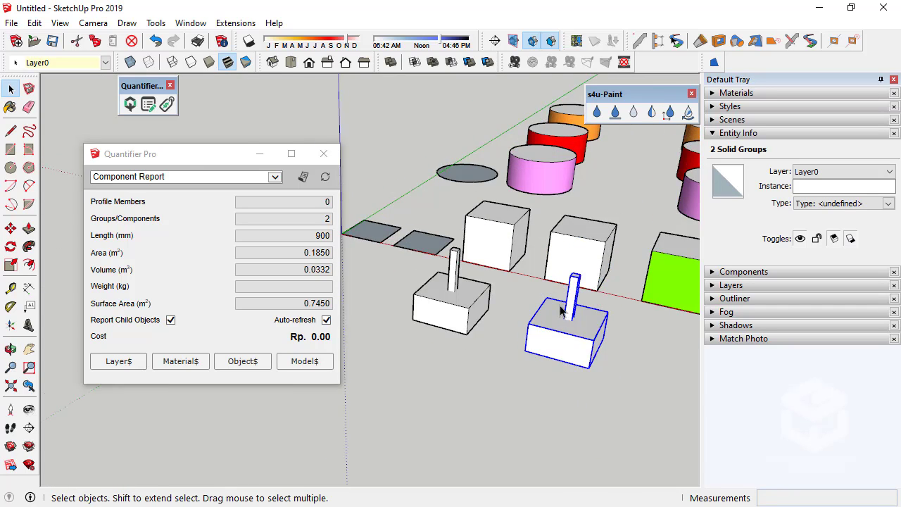
pyautogui.scroll(5, 577, 323)
pyautogui.click(590, 331)
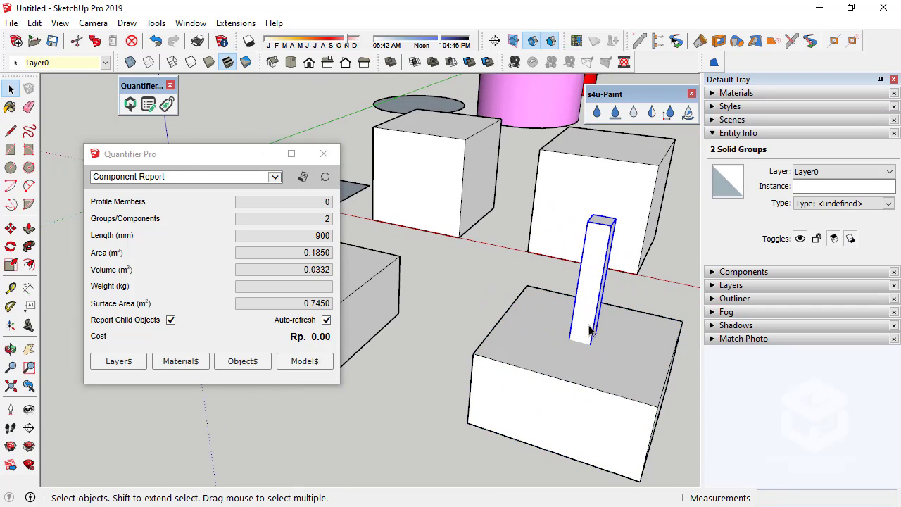
pyautogui.click(10, 228)
pyautogui.click(470, 422)
pyautogui.click(477, 358)
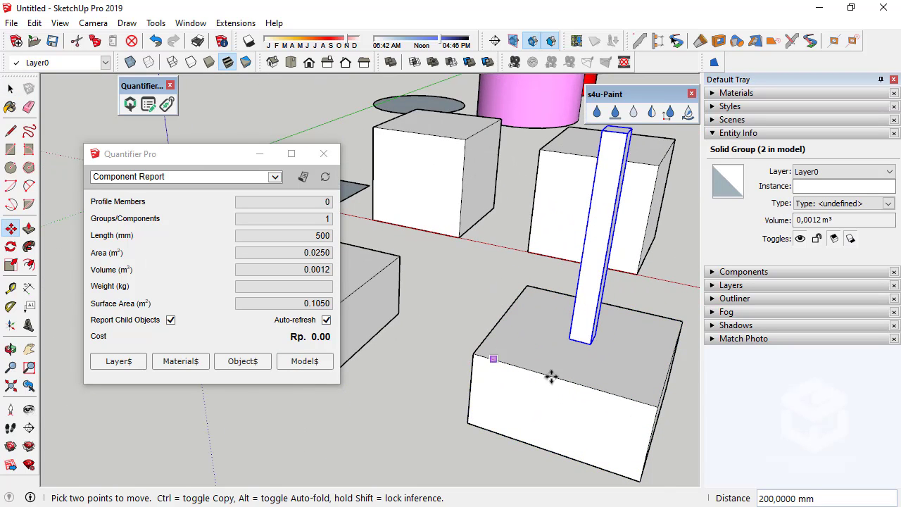
pyautogui.scroll(-3, 563, 375)
# Shorten the copied column by pushing its top face down 200 mm to match the first column's top.
pyautogui.click(10, 88)
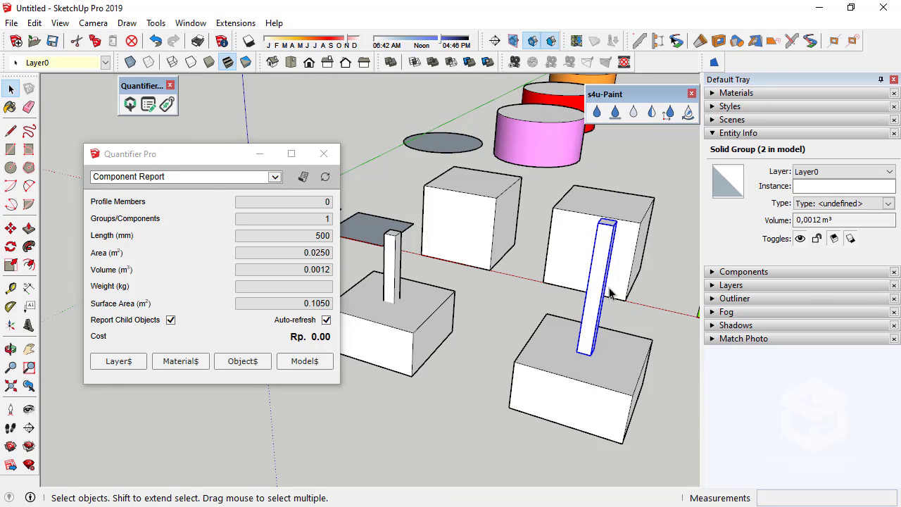
pyautogui.click(29, 229)
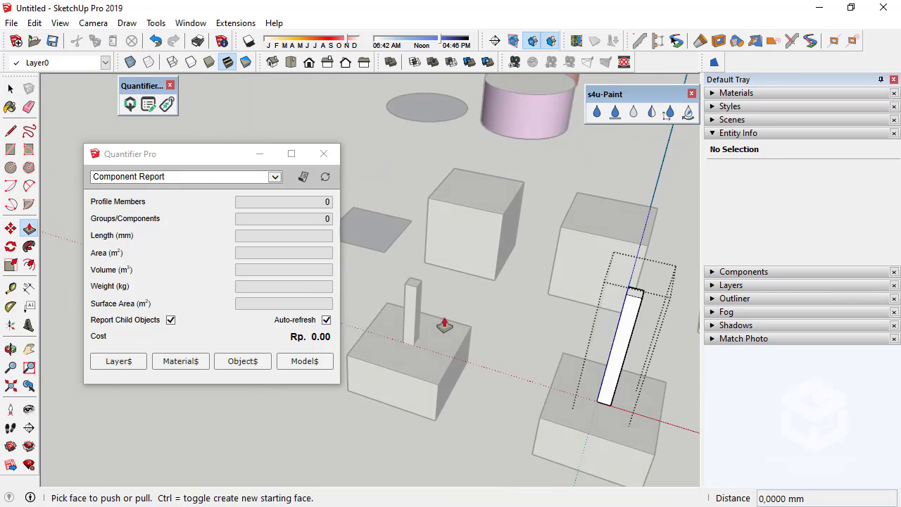
pyautogui.click(634, 292)
pyautogui.click(414, 292)
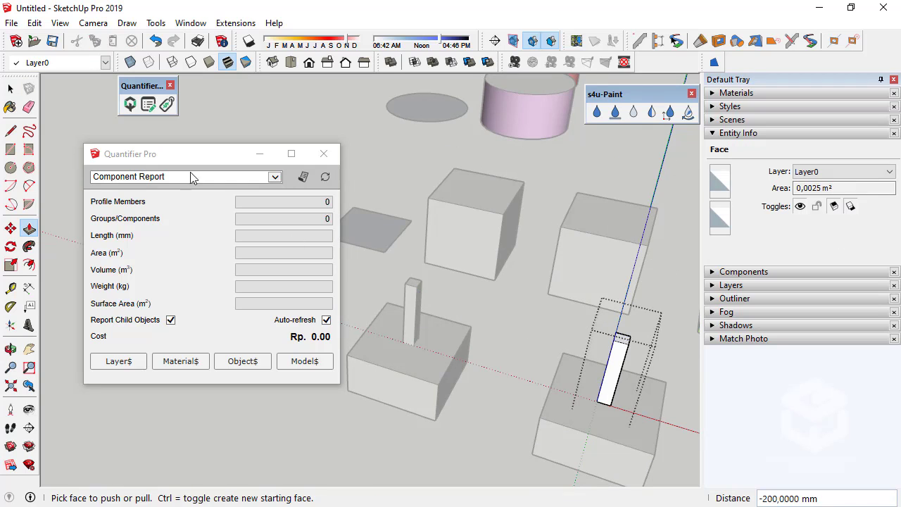
pyautogui.click(10, 88)
# Move the Quantifier Pro window aside and examine how each column meets its box from several angles.
pyautogui.moveTo(256, 104); pyautogui.dragTo(493, 316, button='middle')
pyautogui.moveTo(180, 162); pyautogui.dragTo(150, 227)
pyautogui.moveTo(448, 292); pyautogui.dragTo(467, 295, button='middle')
pyautogui.scroll(3, 459, 308)
pyautogui.scroll(3, 437, 243)
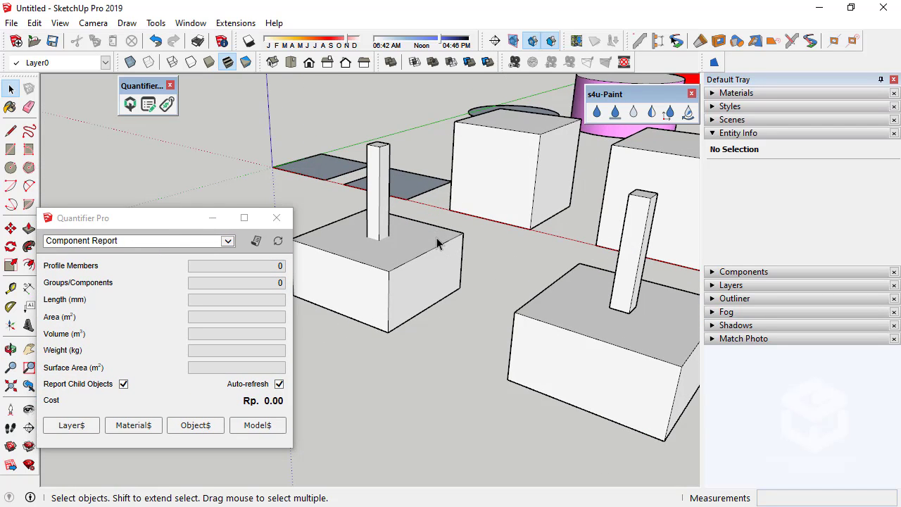
pyautogui.moveTo(437, 243); pyautogui.dragTo(474, 258, button='middle')
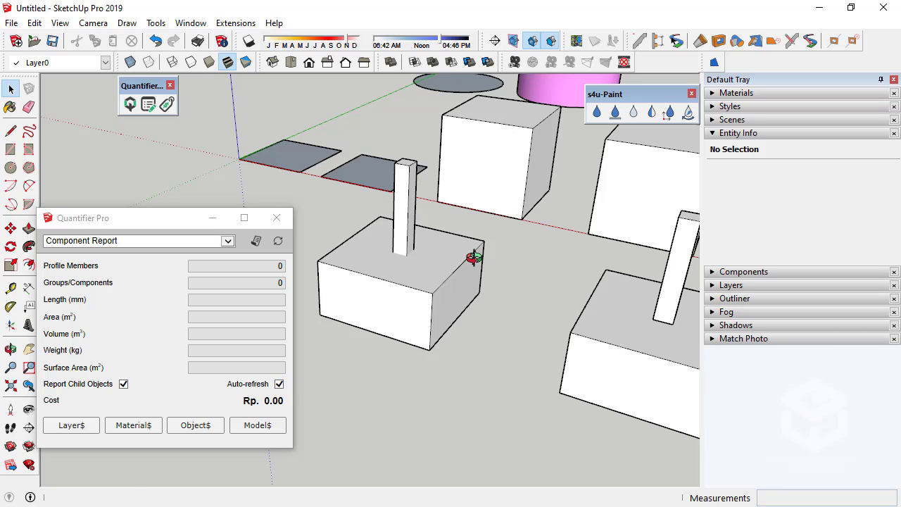
pyautogui.moveTo(473, 257); pyautogui.dragTo(479, 326, button='middle')
pyautogui.scroll(-3, 507, 331)
pyautogui.scroll(2, 569, 302)
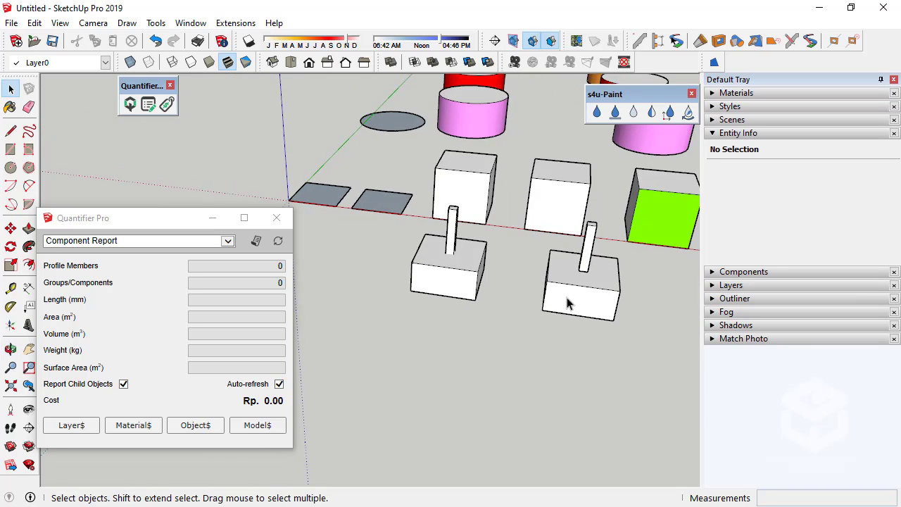
pyautogui.scroll(3, 569, 303)
pyautogui.moveTo(517, 249); pyautogui.dragTo(466, 307, button='middle')
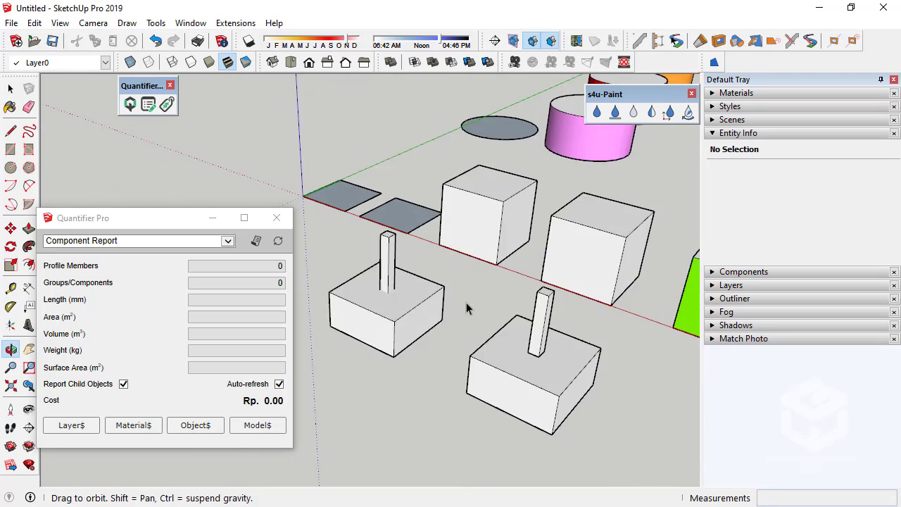
pyautogui.scroll(3, 402, 257)
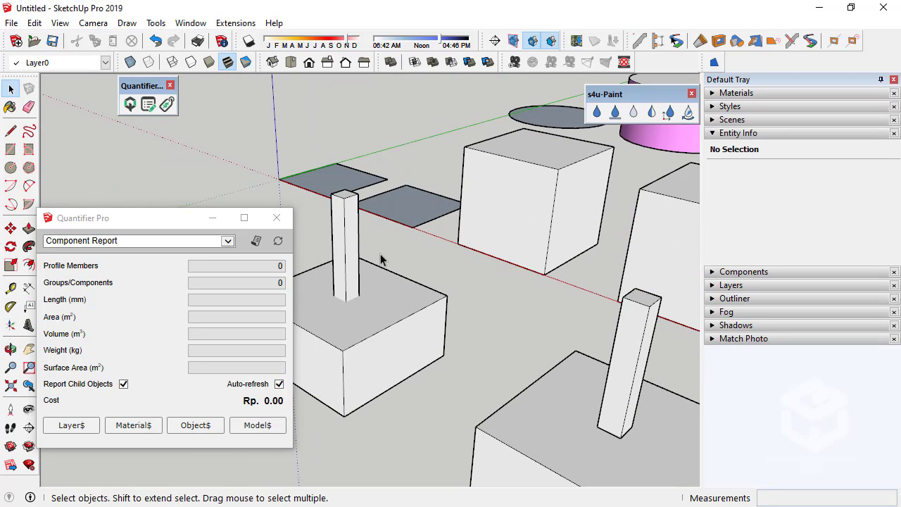
pyautogui.moveTo(380, 261); pyautogui.dragTo(385, 247, button='middle')
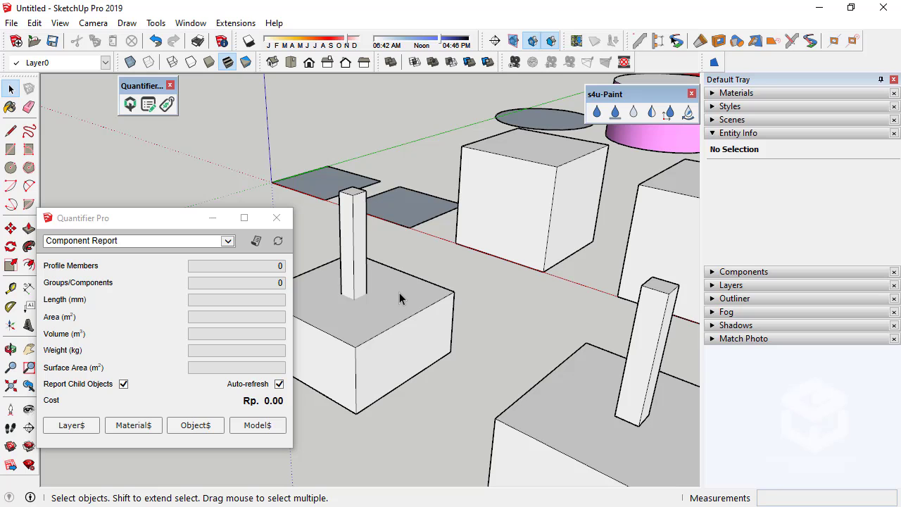
pyautogui.scroll(-5, 412, 302)
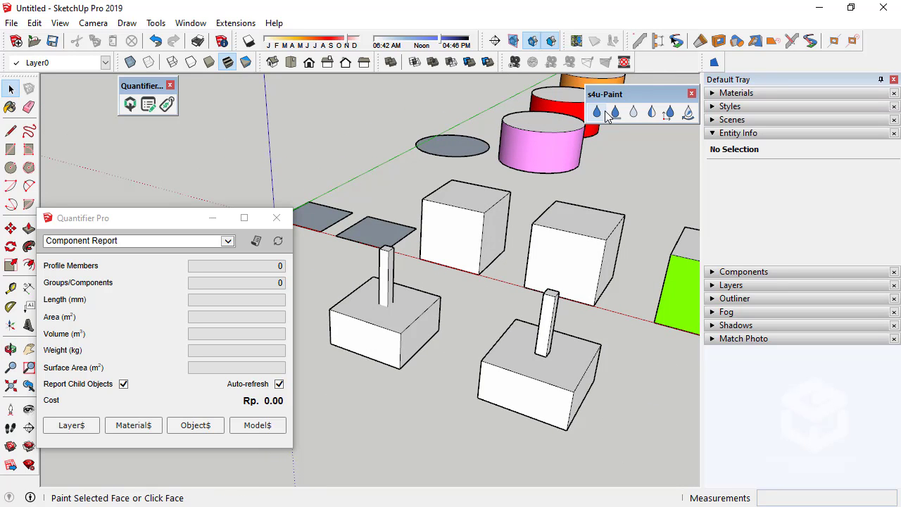
# Reposition the s4u-Paint toolbar and choose yellow Color E05 from the Colors material collection.
pyautogui.moveTo(634, 94); pyautogui.dragTo(431, 124)
pyautogui.click(747, 134)
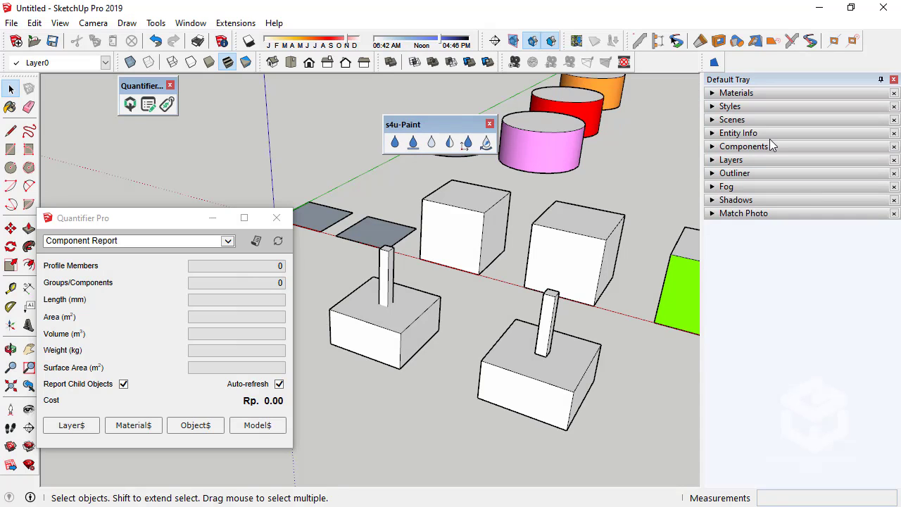
pyautogui.click(747, 95)
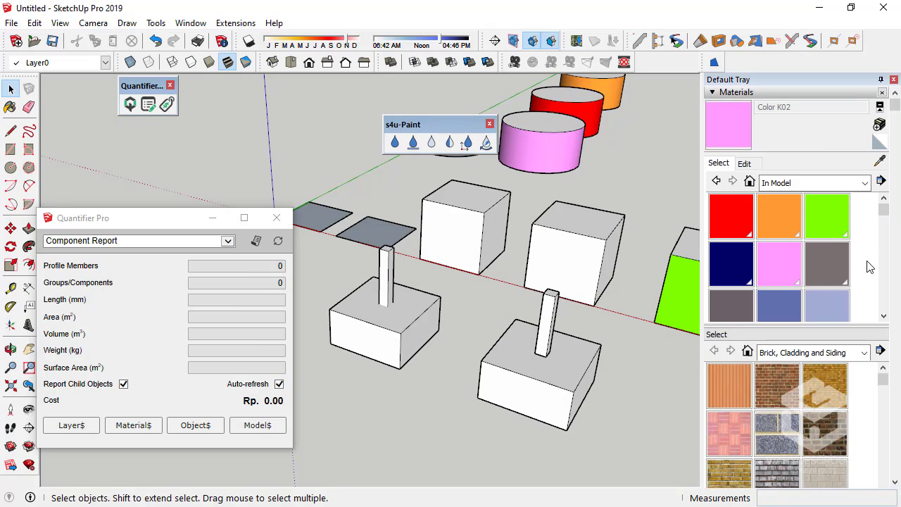
pyautogui.click(811, 184)
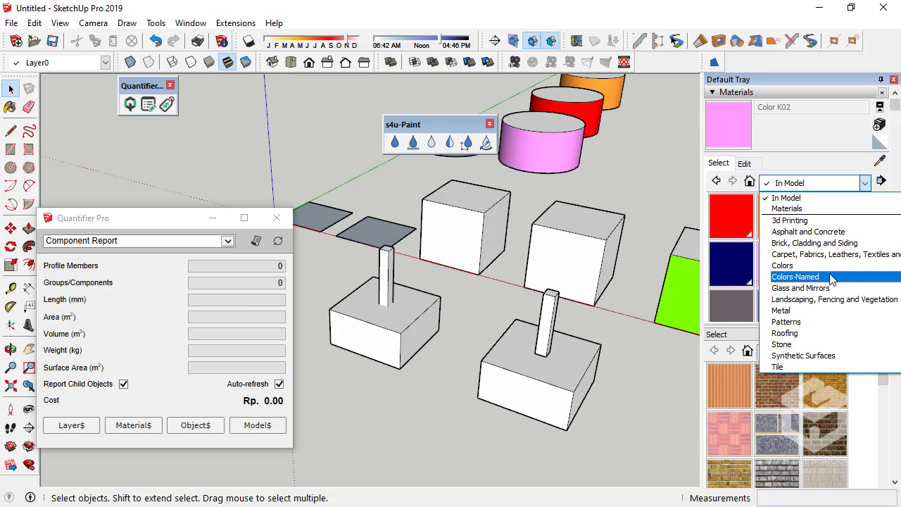
pyautogui.click(782, 265)
pyautogui.moveTo(884, 215); pyautogui.dragTo(887, 240)
pyautogui.click(731, 306)
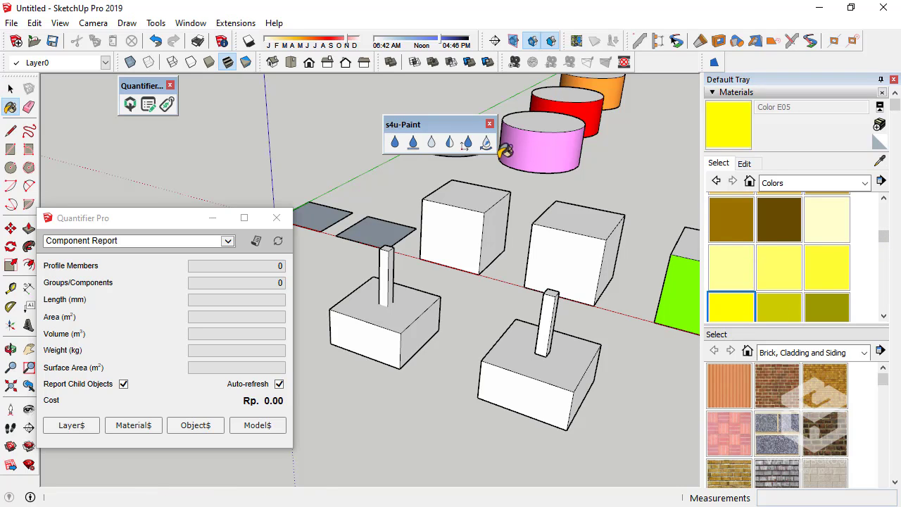
# Paint both columns with Color E05, applying it to each whole object with s4u-Paint.
pyautogui.click(395, 142)
pyautogui.click(386, 290)
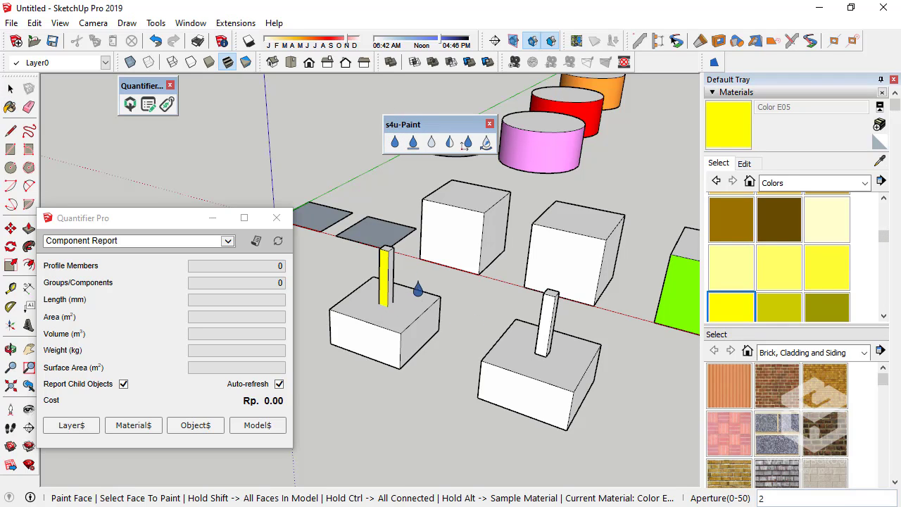
pyautogui.click(413, 142)
pyautogui.click(389, 274)
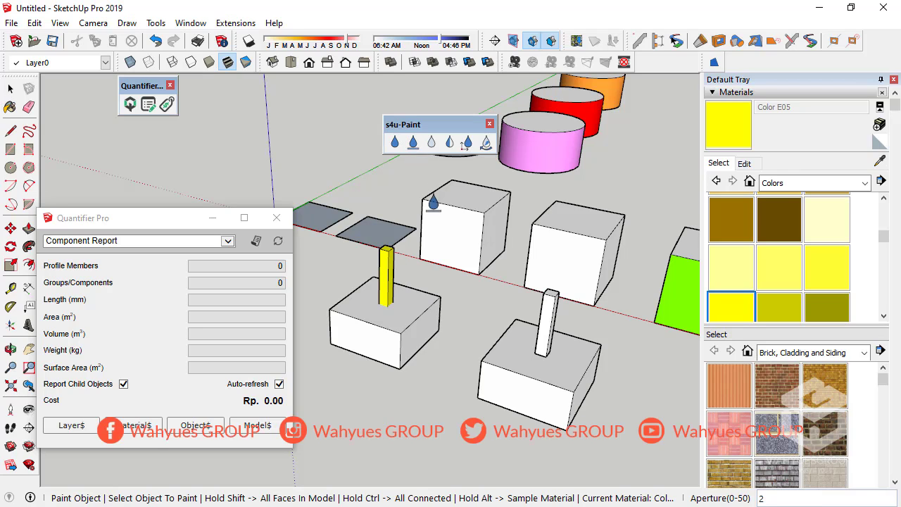
pyautogui.click(548, 320)
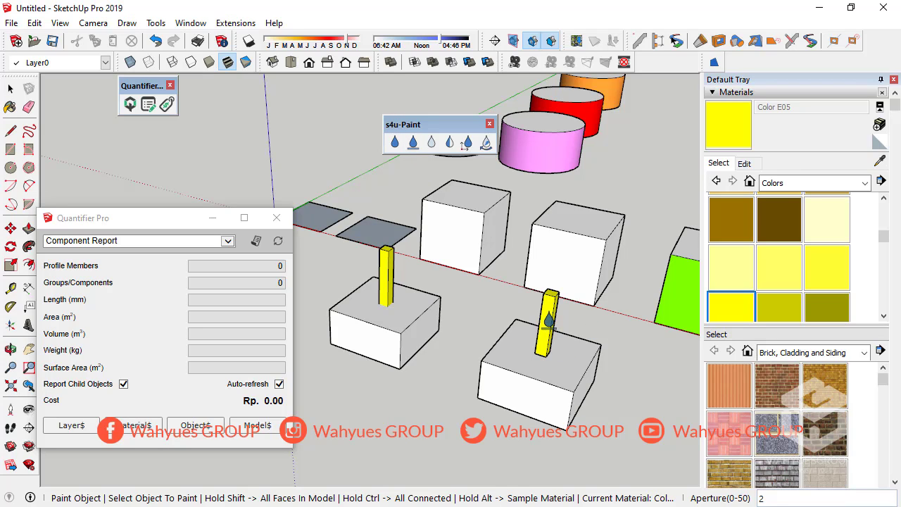
# Repaint the column standing on the copied box with brown Color D07 as a whole object.
pyautogui.click(730, 220)
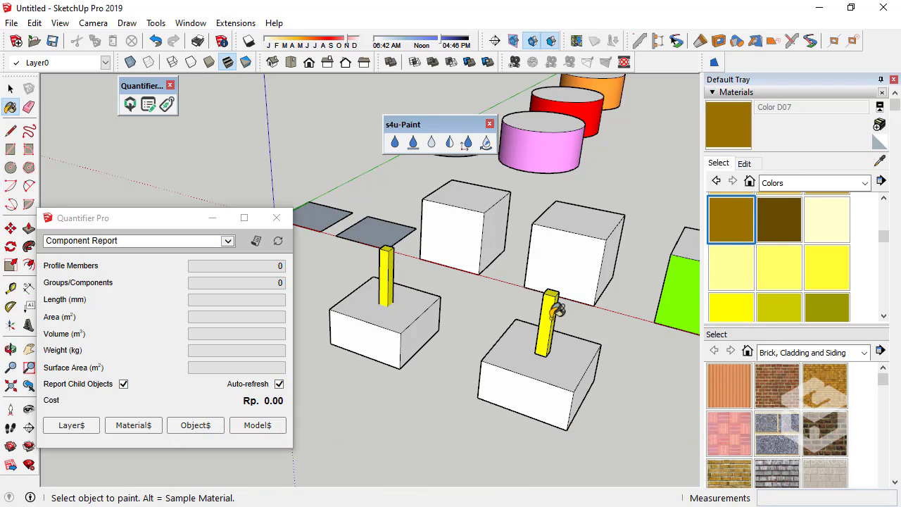
pyautogui.click(414, 141)
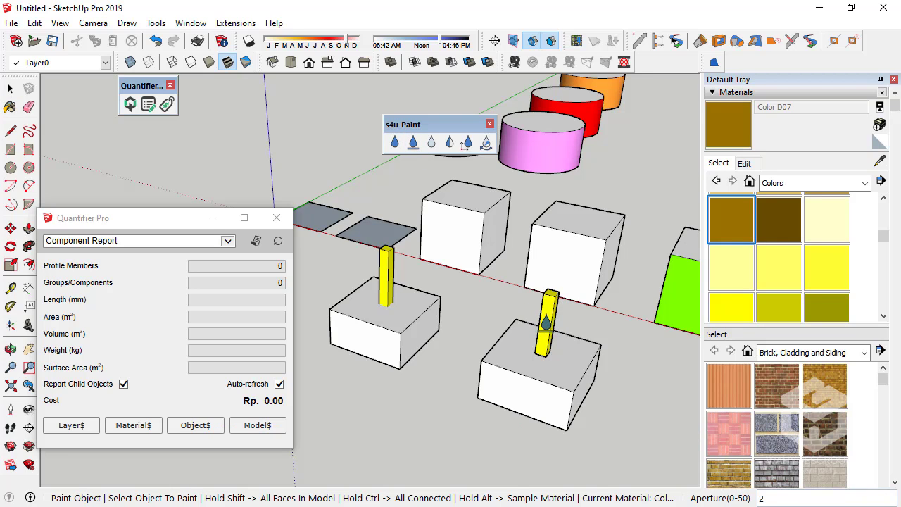
pyautogui.click(546, 322)
pyautogui.click(10, 88)
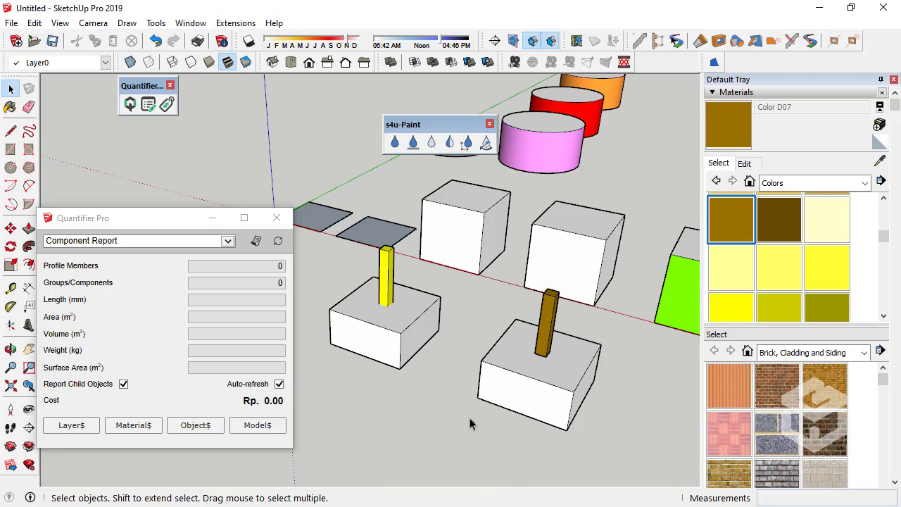
# Check the quantities of the yellow column and the brown column one after the other in Quantifier Pro.
pyautogui.scroll(4, 381, 302)
pyautogui.scroll(-3, 421, 352)
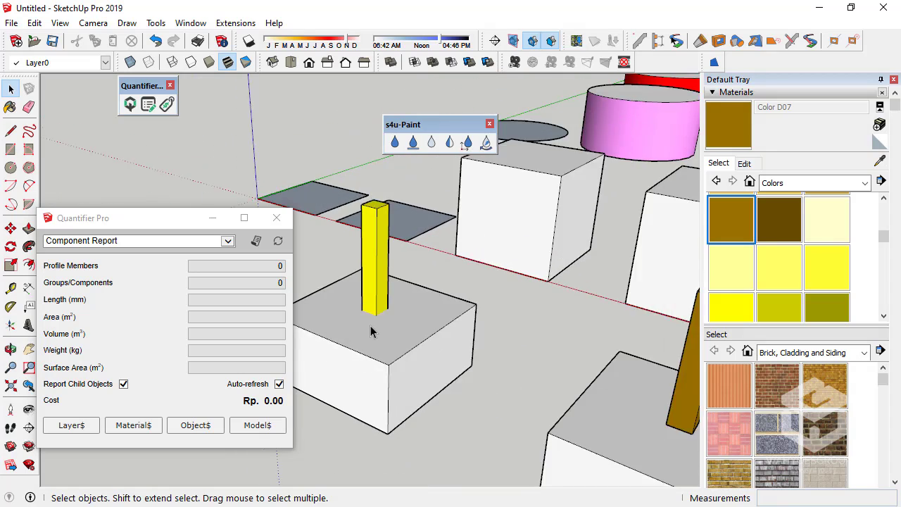
pyautogui.moveTo(437, 343); pyautogui.dragTo(391, 318, button='middle')
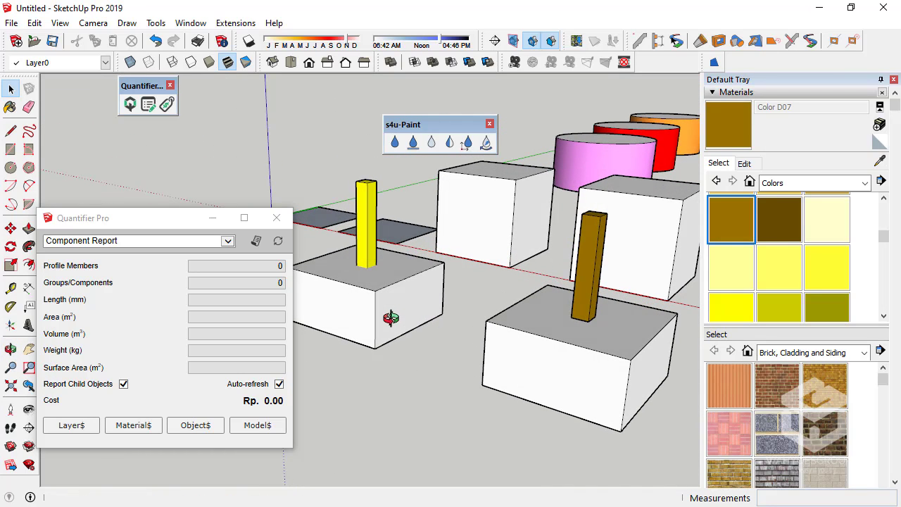
pyautogui.click(367, 204)
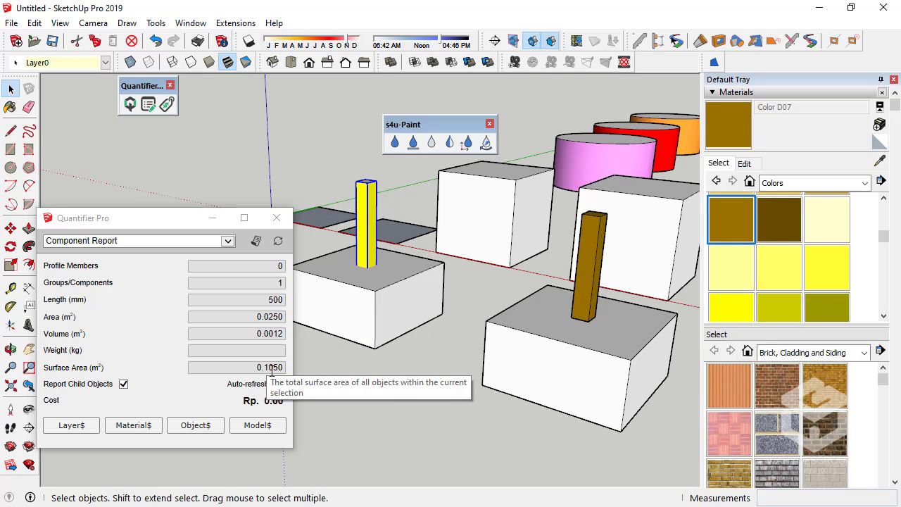
pyautogui.click(592, 295)
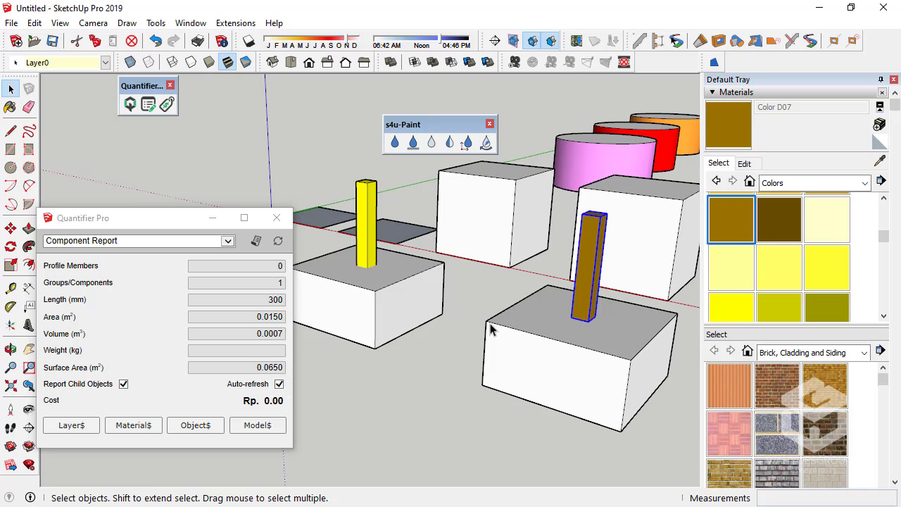
# Show Entity Info in place of Materials and check the volume of each column there.
pyautogui.moveTo(492, 326); pyautogui.dragTo(484, 332, button='middle')
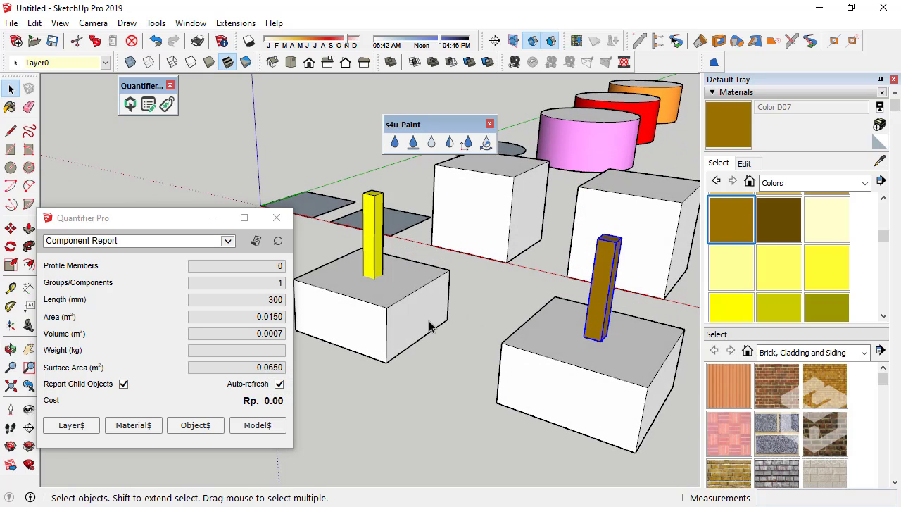
pyautogui.click(736, 93)
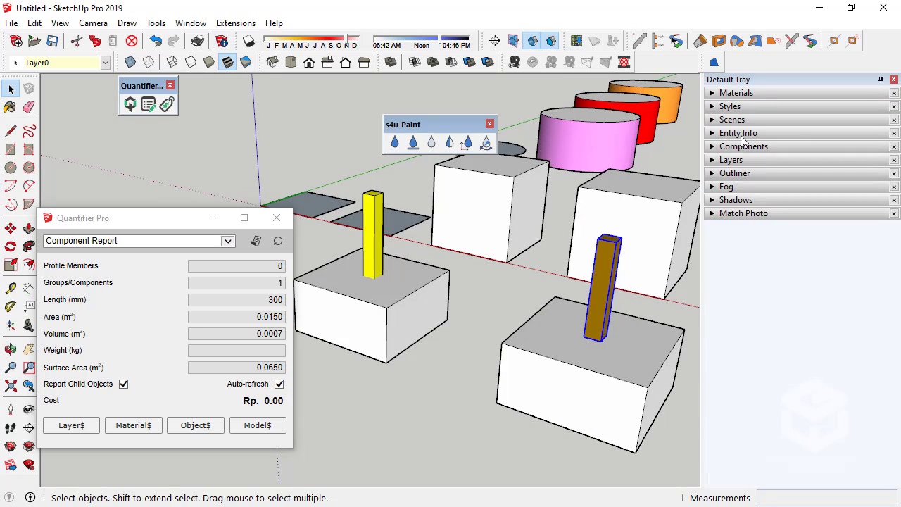
pyautogui.click(737, 134)
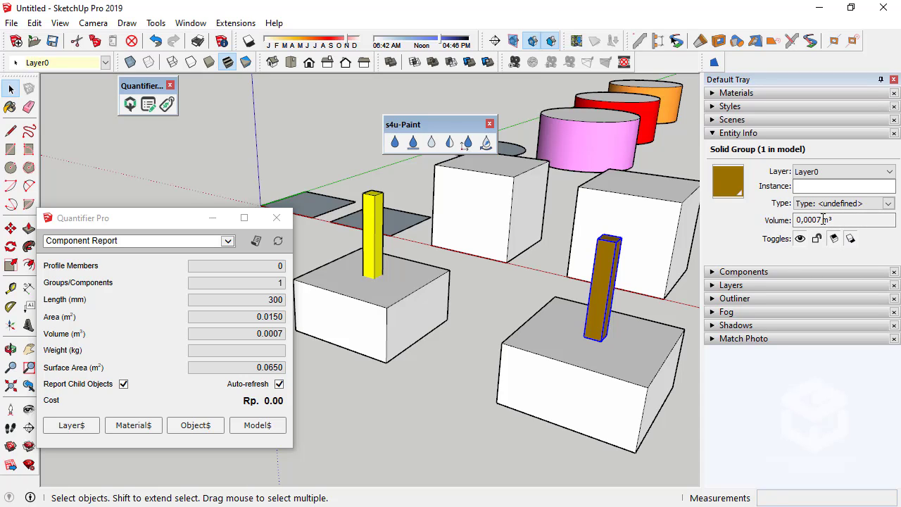
pyautogui.click(380, 232)
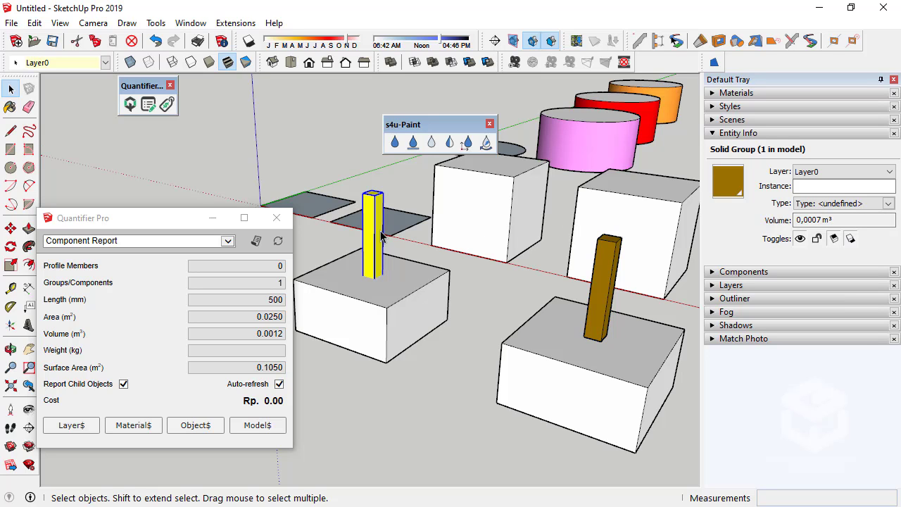
# Hide the copied box under the brown column and bring the column's underside into sight.
pyautogui.scroll(4, 646, 337)
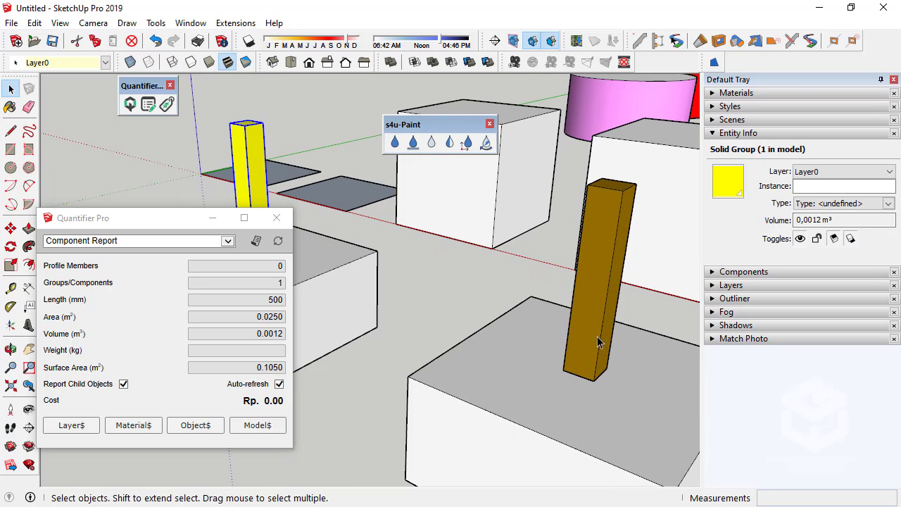
pyautogui.click(516, 343)
pyautogui.rightClick(518, 339)
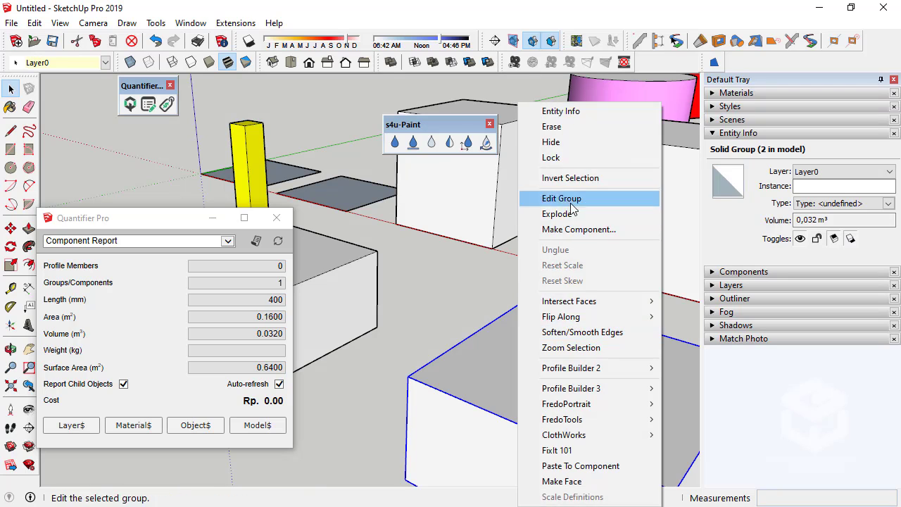
pyautogui.click(556, 142)
pyautogui.moveTo(599, 338); pyautogui.dragTo(493, 253, button='middle')
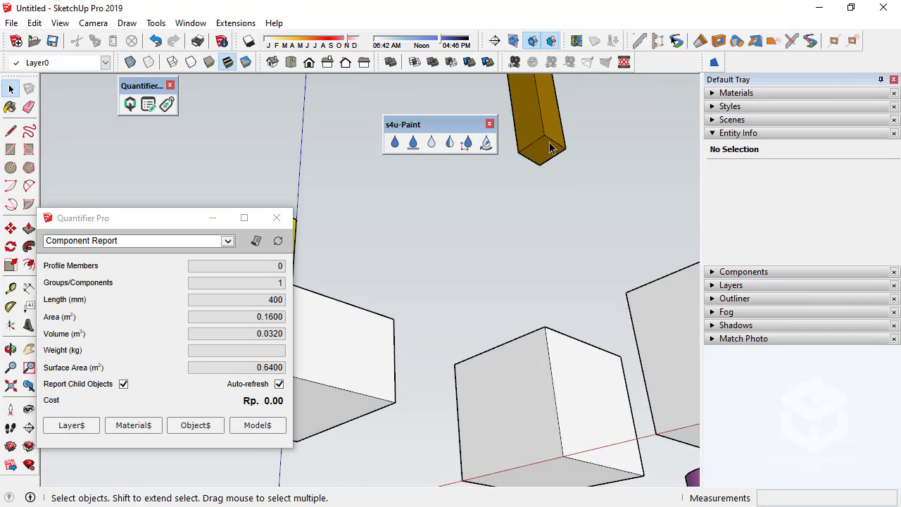
pyautogui.click(433, 143)
pyautogui.click(546, 160)
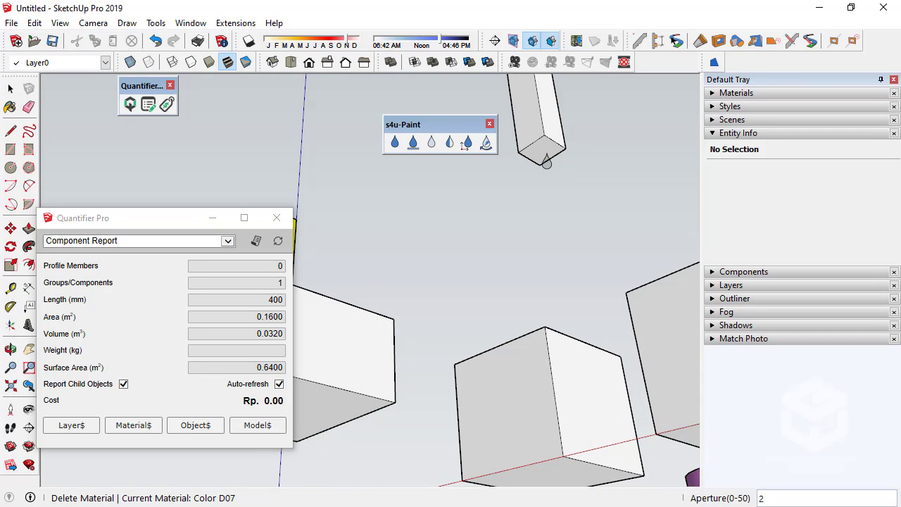
pyautogui.hotkey('ctrl', 'z')
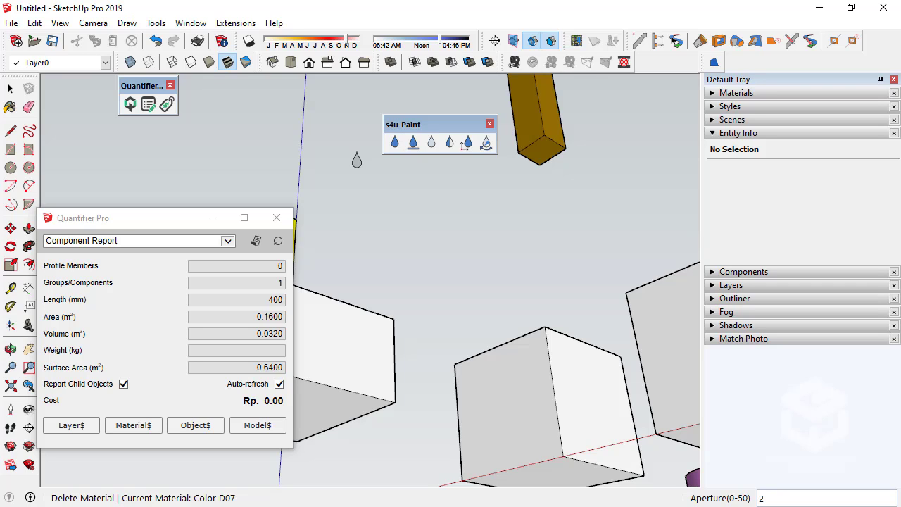
pyautogui.click(10, 89)
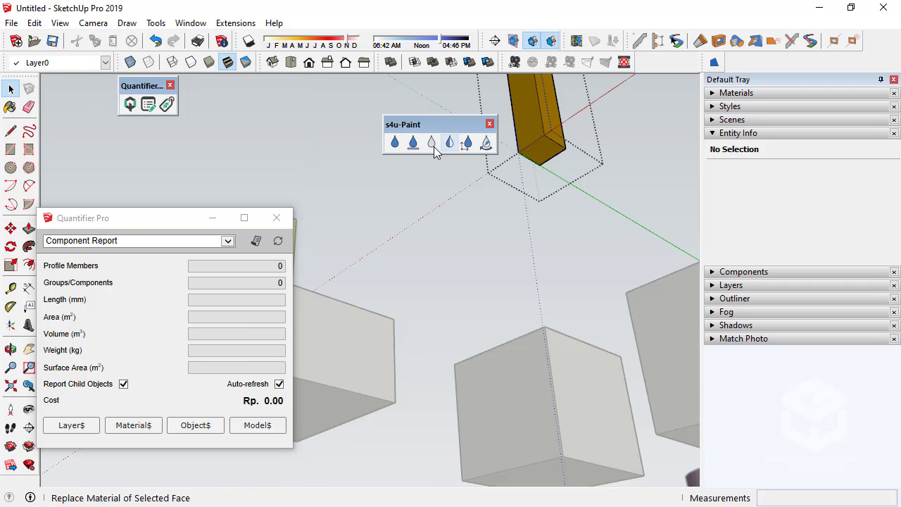
pyautogui.click(433, 143)
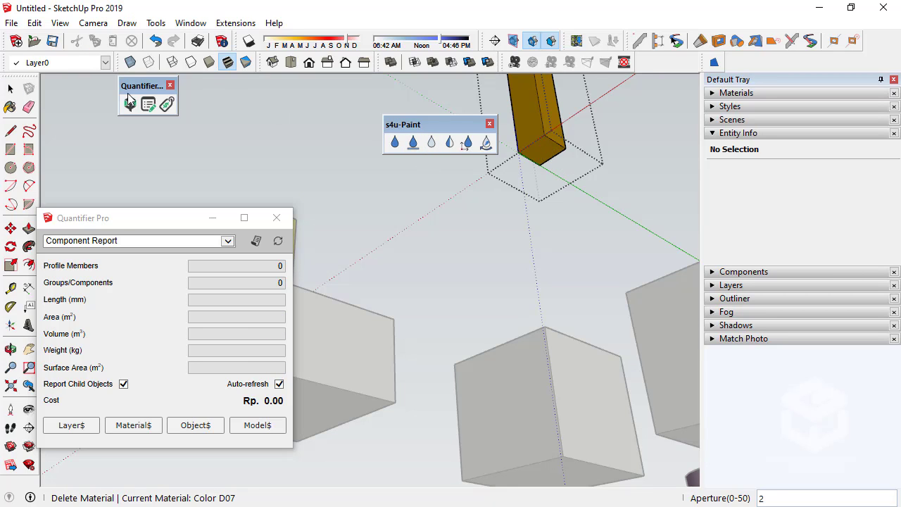
pyautogui.click(10, 88)
pyautogui.click(343, 177)
# Remove the material from the whole brown column with the s4u-Paint delete material tool.
pyautogui.click(433, 142)
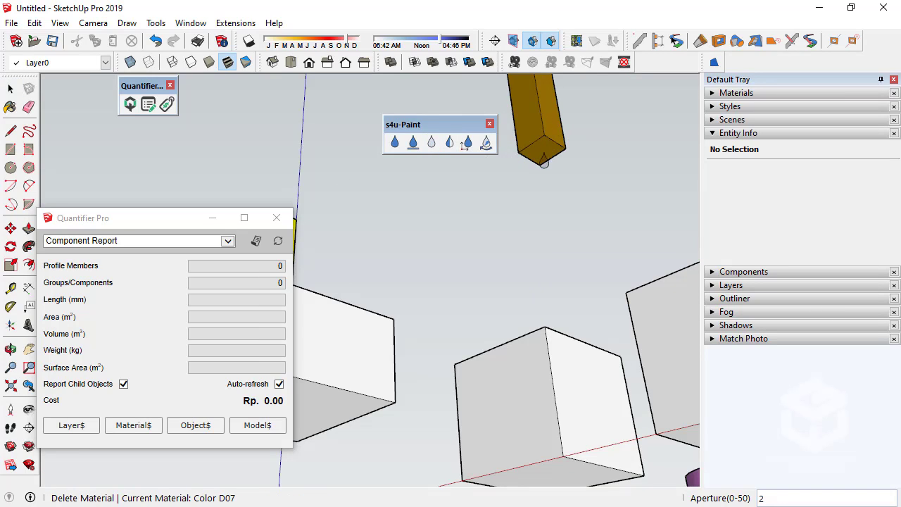
pyautogui.click(531, 161)
pyautogui.click(11, 89)
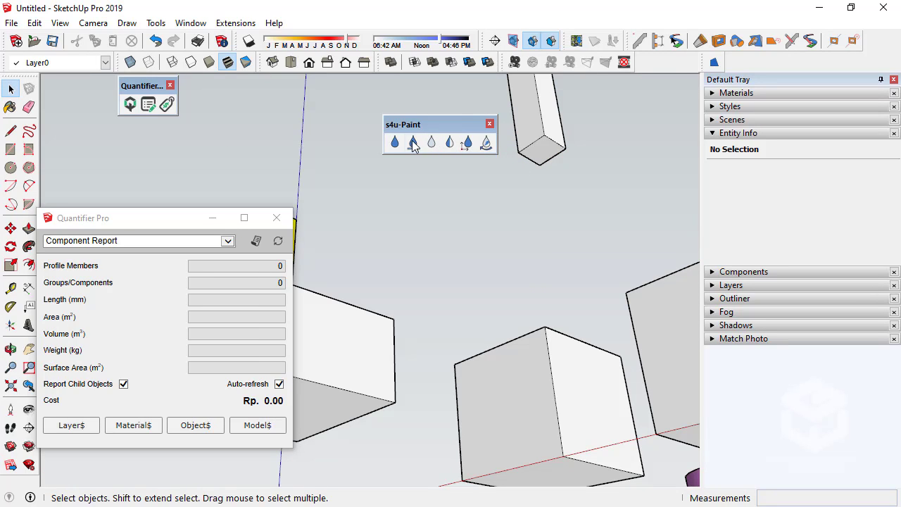
# Paint the stripped column face by face with Color D07 on its sides and top, leaving the bottom face unpainted.
pyautogui.click(414, 143)
pyautogui.click(541, 129)
pyautogui.moveTo(540, 128)
pyautogui.mouseDown(button='middle')
pyautogui.moveTo(532, 333)
pyautogui.moveTo(515, 432)
pyautogui.moveTo(446, 368)
pyautogui.moveTo(469, 269)
pyautogui.moveTo(565, 324)
pyautogui.moveTo(676, 274)
pyautogui.moveTo(412, 293)
pyautogui.moveTo(458, 298)
pyautogui.mouseUp(button='middle')
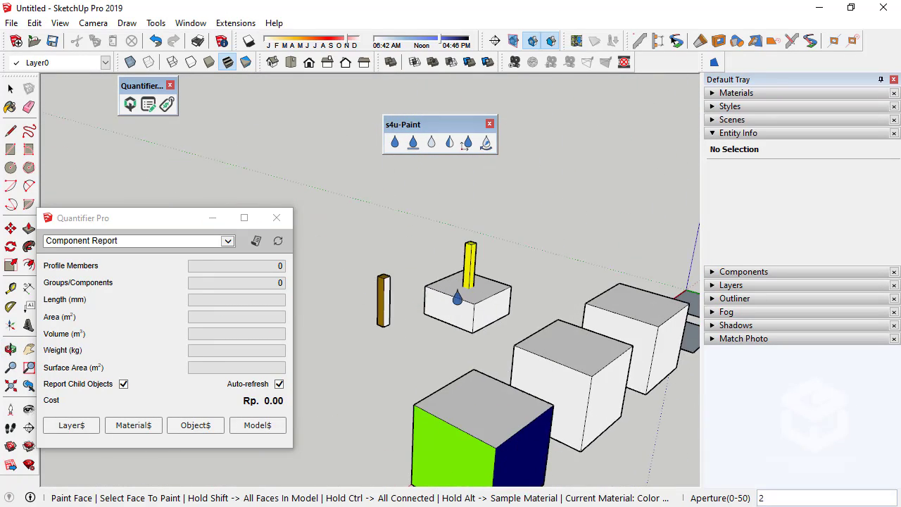
pyautogui.scroll(2, 458, 298)
pyautogui.moveTo(372, 294); pyautogui.dragTo(433, 343, button='middle')
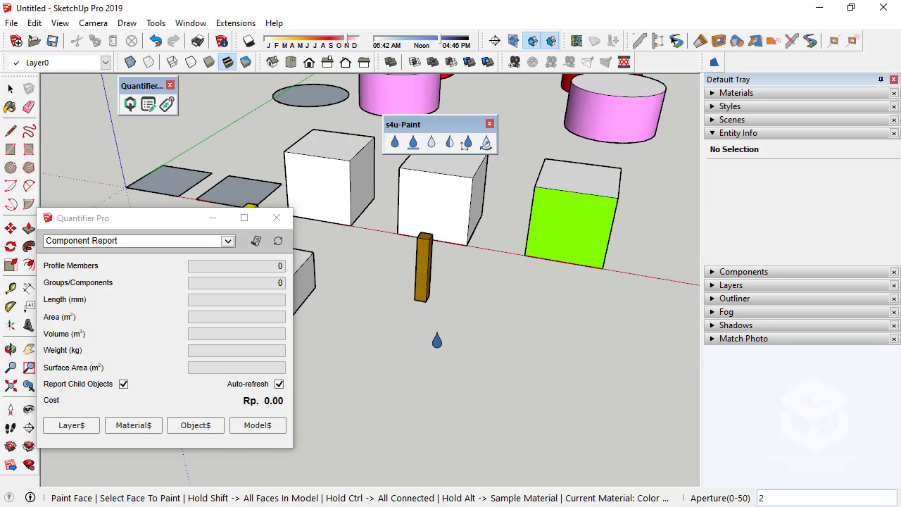
pyautogui.moveTo(437, 277); pyautogui.dragTo(530, 214, button='middle')
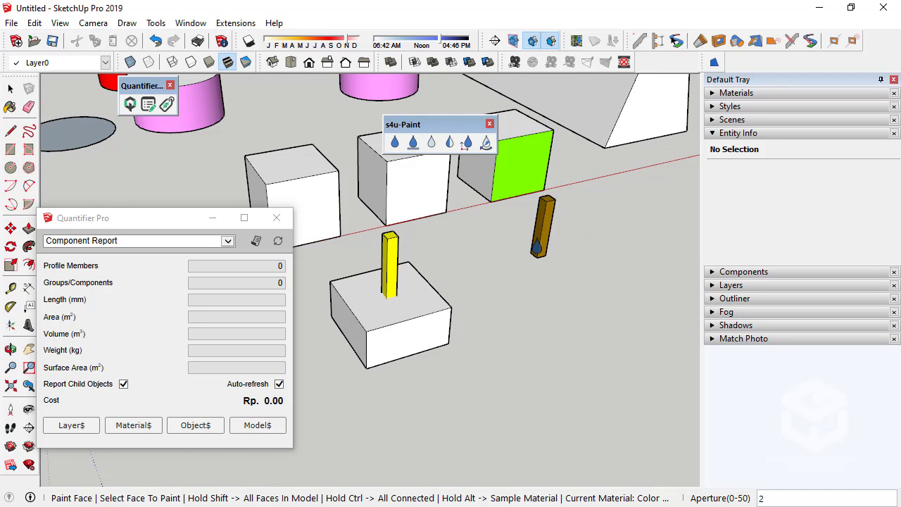
pyautogui.click(10, 88)
pyautogui.moveTo(548, 281); pyautogui.dragTo(367, 285, button='middle')
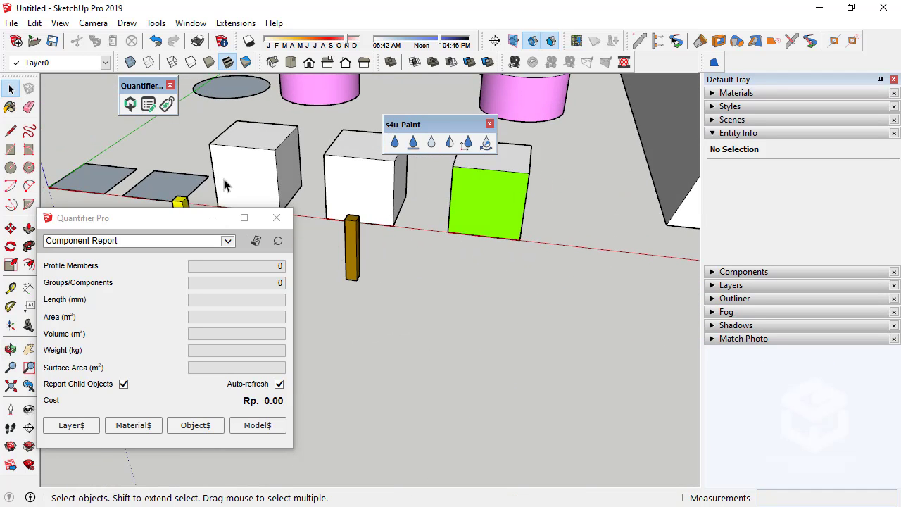
# Unhide the box beneath the brown column.
pyautogui.click(60, 24)
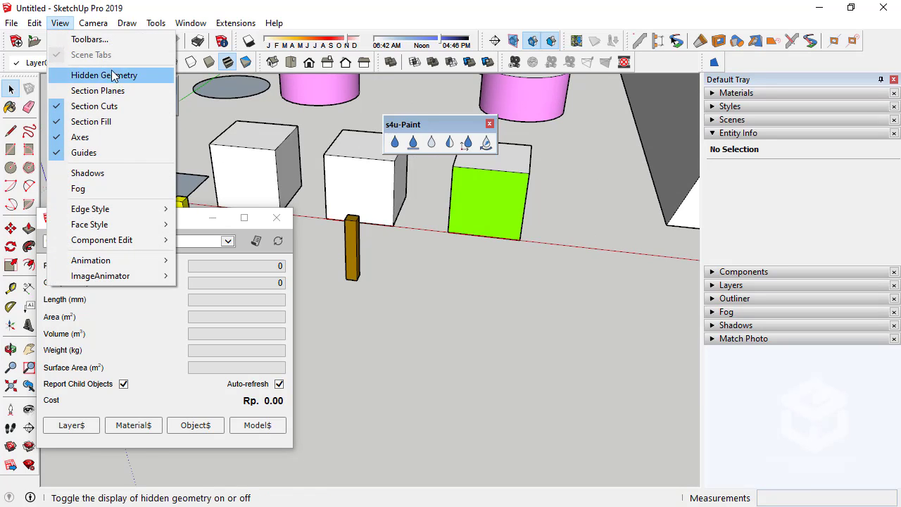
pyautogui.moveTo(81, 25)
pyautogui.moveTo(33, 23)
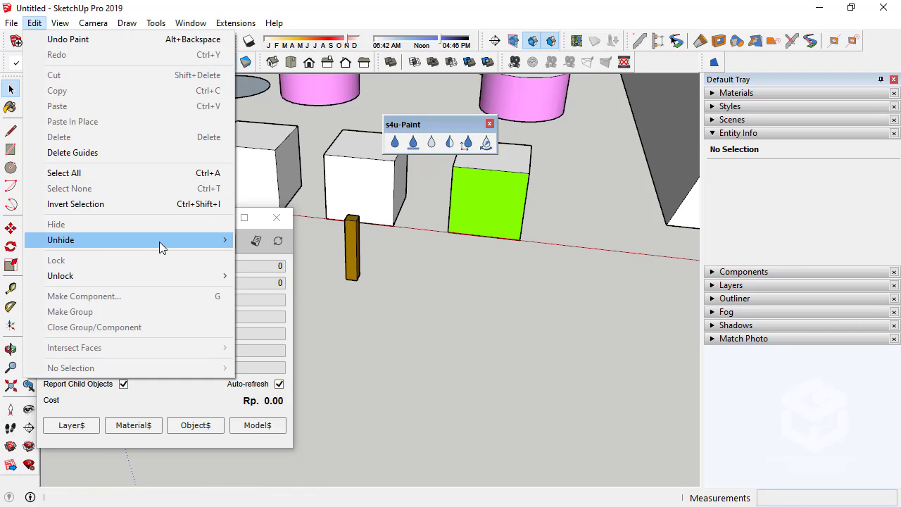
pyautogui.moveTo(159, 241)
pyautogui.click(278, 256)
pyautogui.moveTo(409, 296)
pyautogui.mouseDown(button='middle')
pyautogui.moveTo(581, 318)
pyautogui.moveTo(399, 287)
pyautogui.moveTo(547, 312)
pyautogui.moveTo(422, 290)
pyautogui.mouseUp(button='middle')
pyautogui.scroll(5, 422, 288)
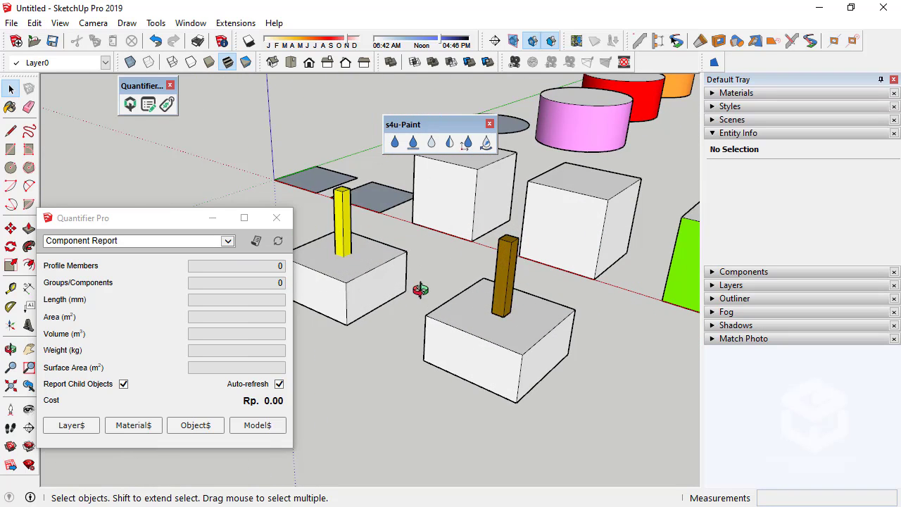
# Examine the yellow column embedded in its box and compare it with the brown column resting on the other box.
pyautogui.click(398, 263)
pyautogui.scroll(2, 440, 260)
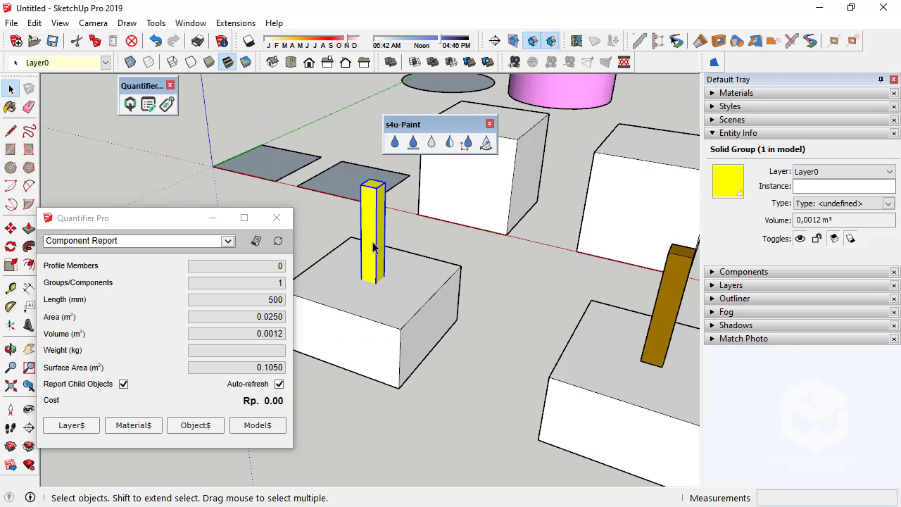
pyautogui.scroll(3, 371, 282)
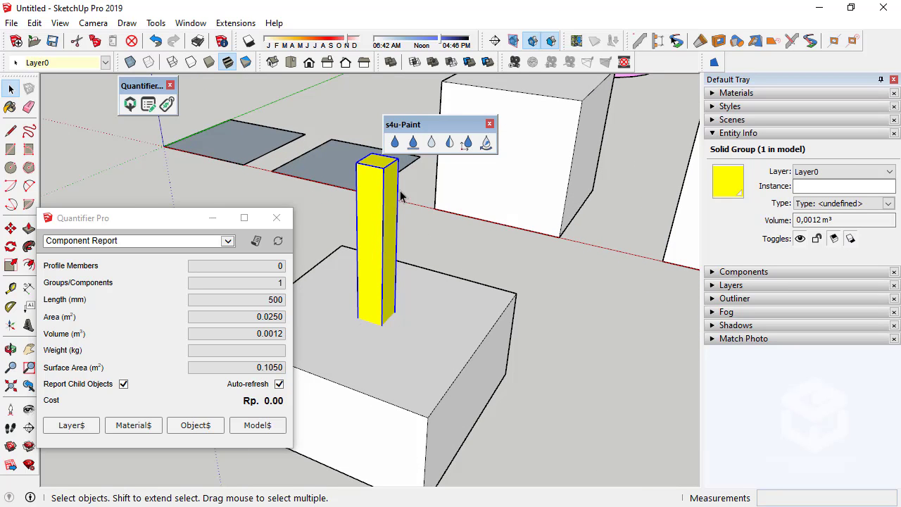
pyautogui.scroll(-3, 386, 279)
pyautogui.scroll(6, 561, 325)
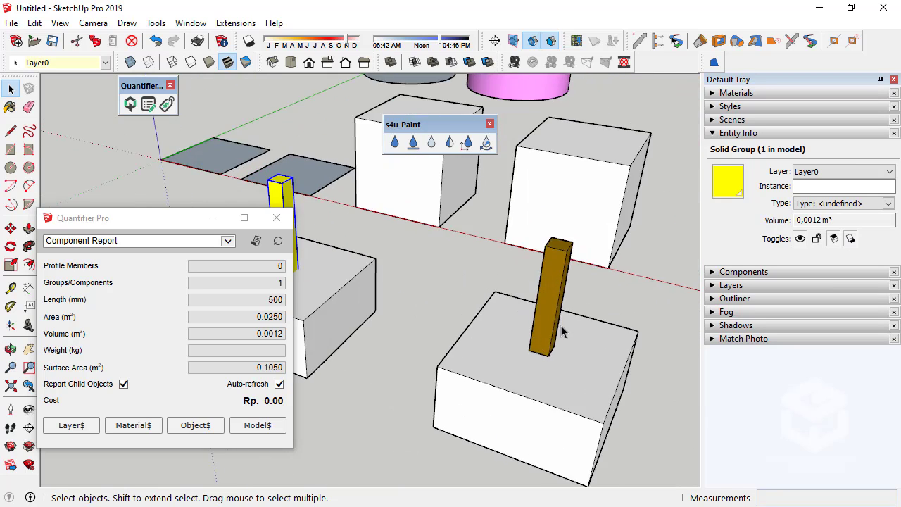
pyautogui.scroll(-5, 568, 346)
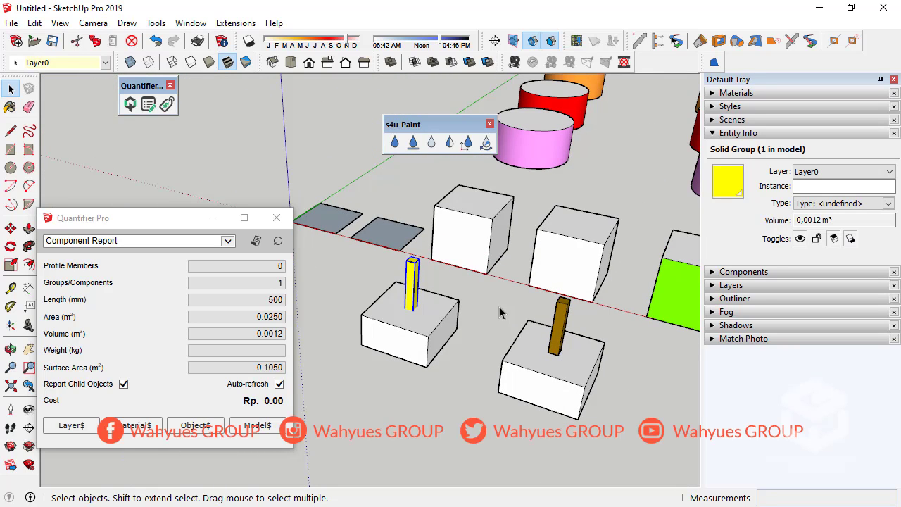
pyautogui.click(457, 290)
pyautogui.scroll(3, 429, 278)
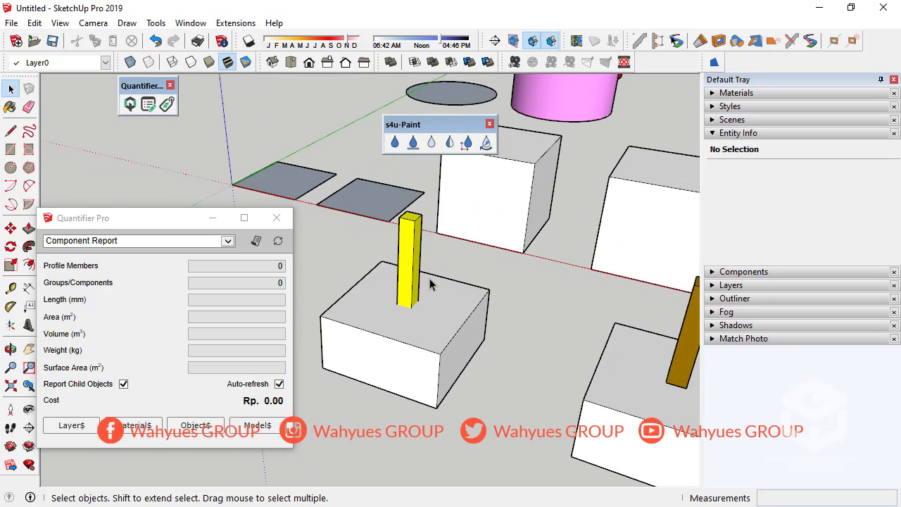
# Select both columns and generate a Material Report for them in Quantifier Pro.
pyautogui.click(407, 264)
pyautogui.scroll(-2, 407, 264)
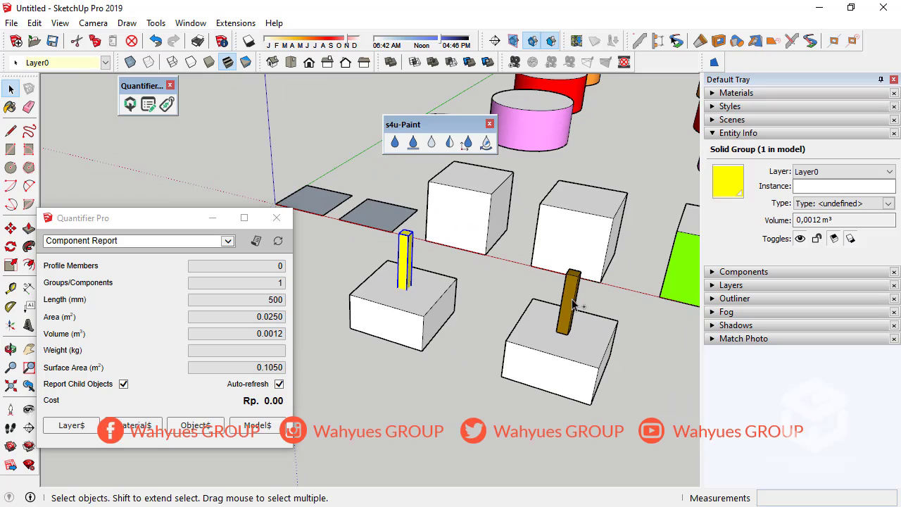
pyautogui.keyDown('shift'); pyautogui.click(574, 304); pyautogui.keyUp('shift')
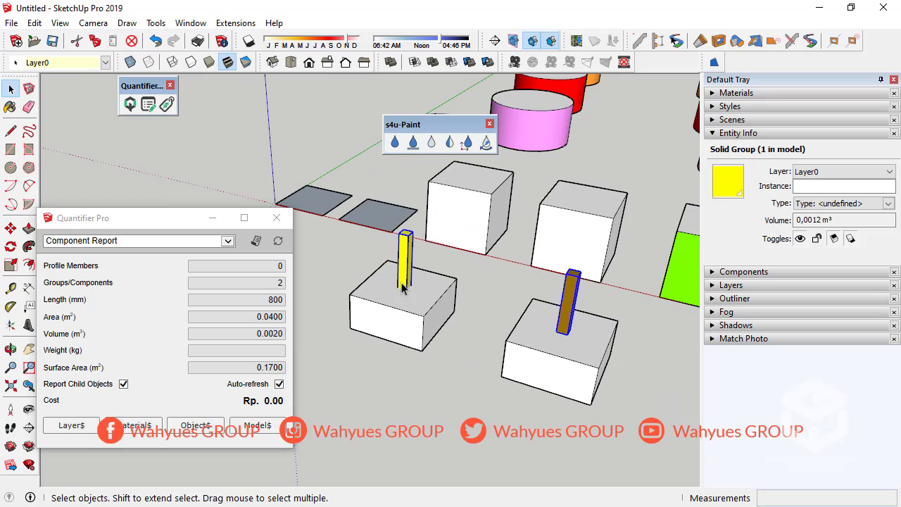
pyautogui.click(200, 240)
pyautogui.click(101, 279)
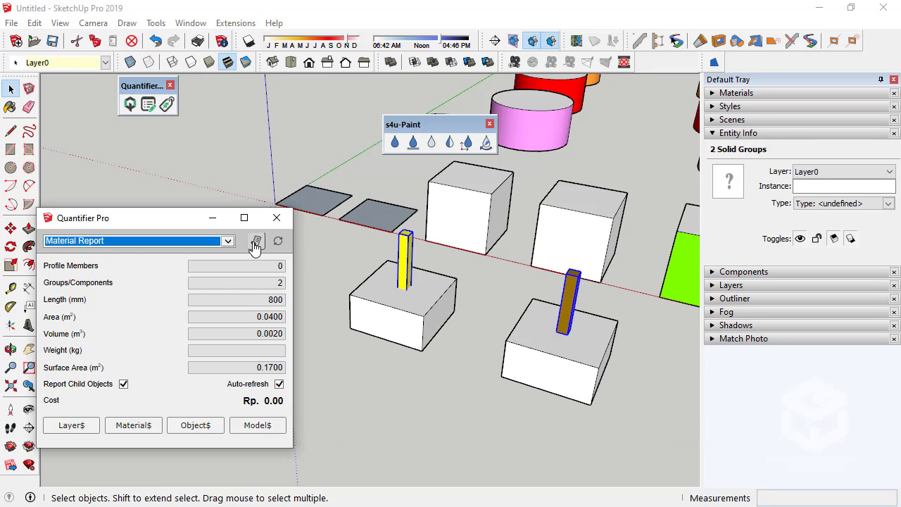
pyautogui.click(256, 241)
pyautogui.moveTo(138, 103); pyautogui.dragTo(345, 113)
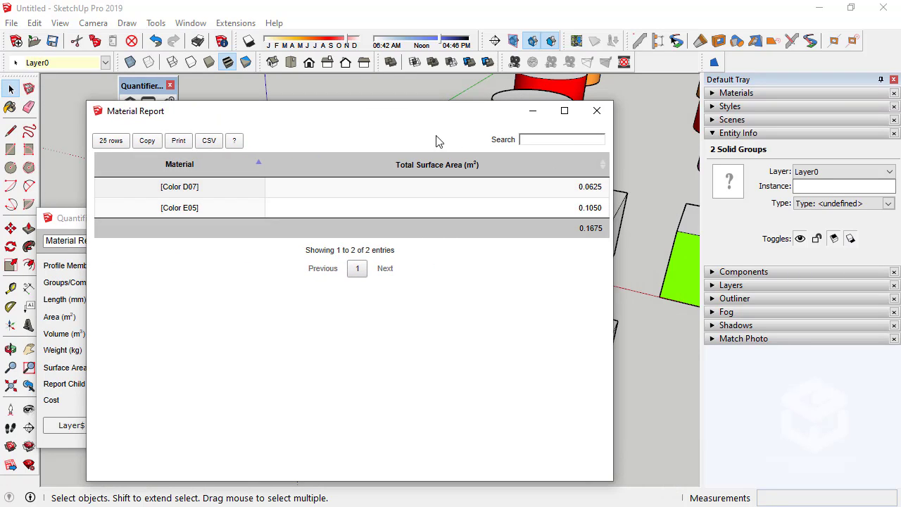
# Move the Material Report aside and select the yellow column to examine where it enters its box.
pyautogui.moveTo(420, 113); pyautogui.dragTo(380, 111)
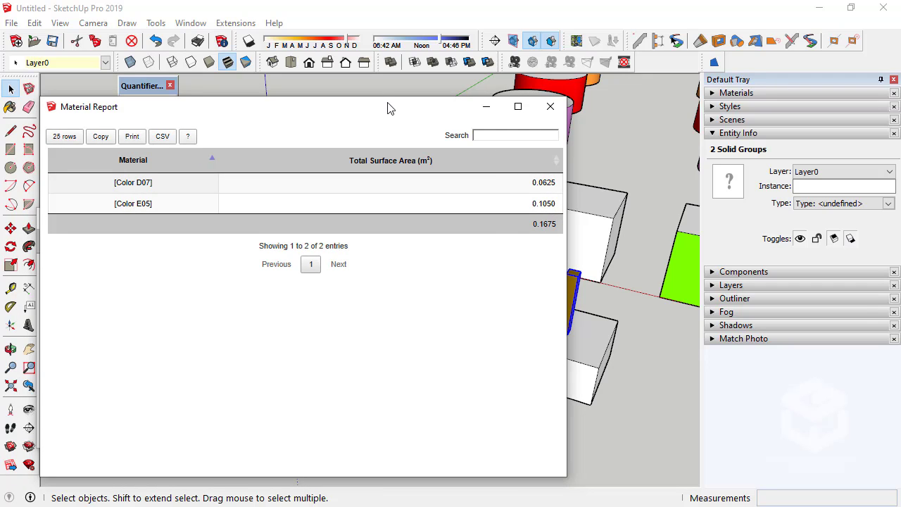
pyautogui.moveTo(390, 108); pyautogui.dragTo(113, 115)
pyautogui.moveTo(392, 304); pyautogui.dragTo(497, 331, button='middle')
pyautogui.scroll(8, 459, 282)
pyautogui.moveTo(397, 263); pyautogui.dragTo(496, 290, button='middle')
pyautogui.click(504, 290)
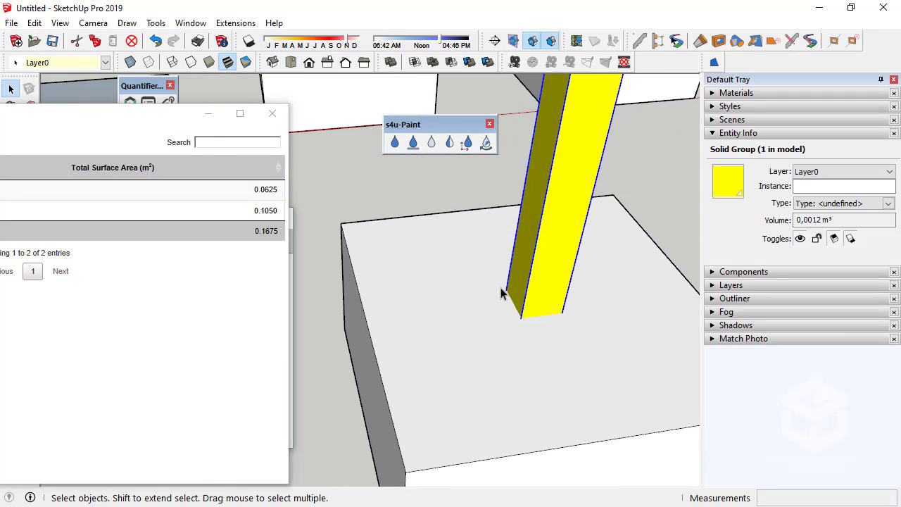
# Open the yellow column's group and trace its 50 mm sides with the Line tool where the column meets the box's top surface.
pyautogui.doubleClick(574, 218)
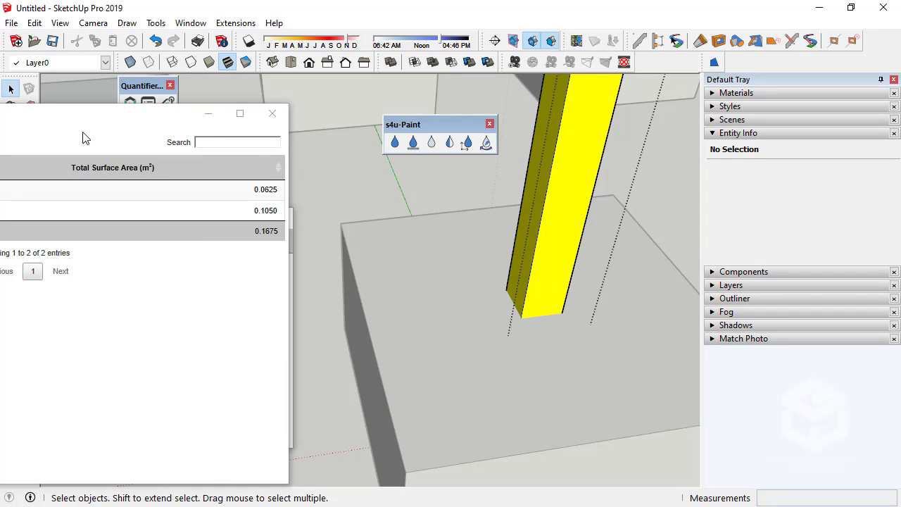
pyautogui.moveTo(46, 118); pyautogui.dragTo(47, 171)
pyautogui.click(11, 131)
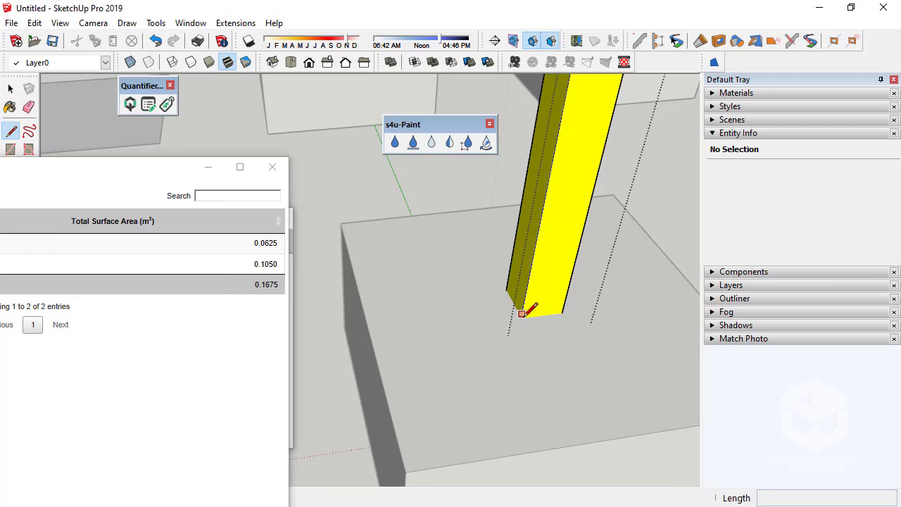
pyautogui.click(522, 317)
pyautogui.moveTo(601, 310); pyautogui.dragTo(359, 336, button='middle')
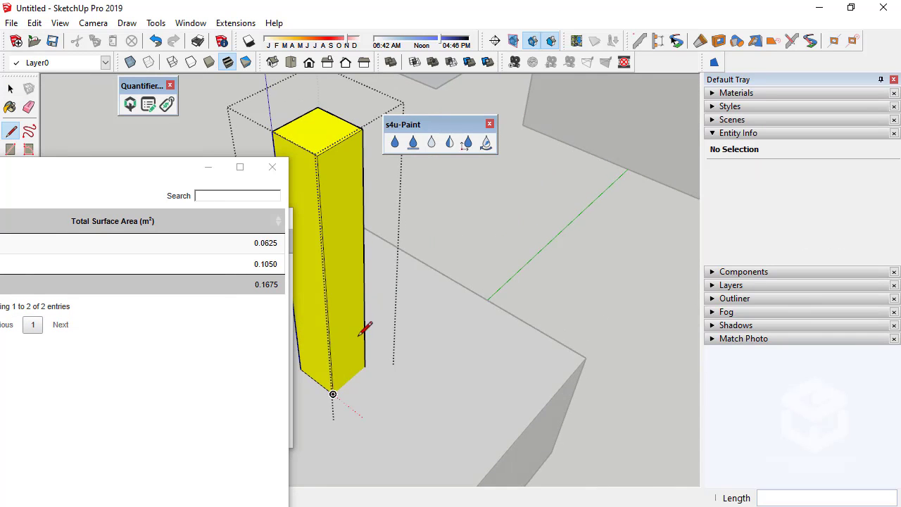
pyautogui.click(333, 394)
pyautogui.scroll(-5, 386, 359)
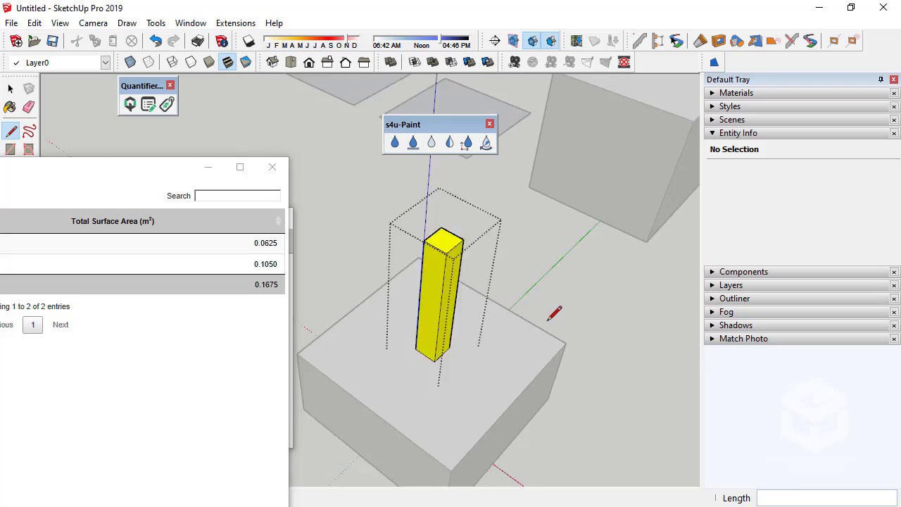
pyautogui.moveTo(489, 312); pyautogui.dragTo(483, 332, button='middle')
pyautogui.scroll(3, 591, 272)
pyautogui.moveTo(592, 272); pyautogui.dragTo(423, 334, button='middle')
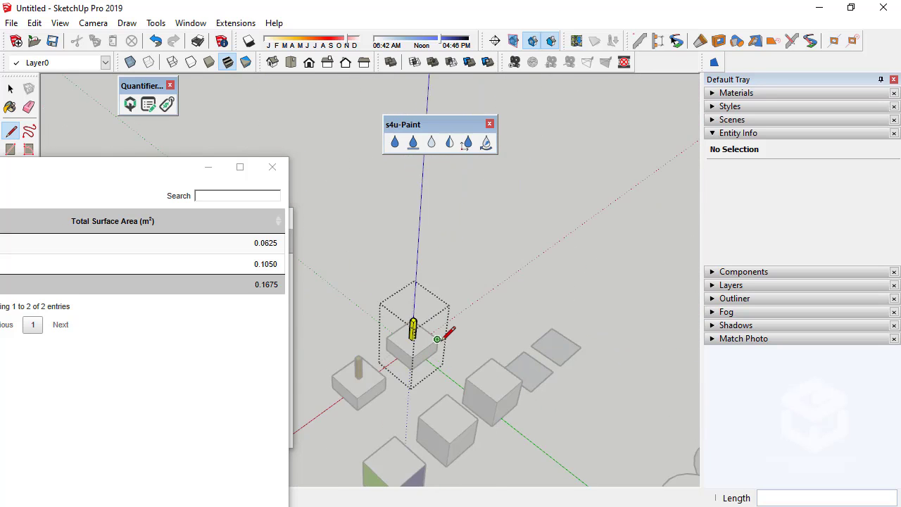
pyautogui.scroll(6, 423, 338)
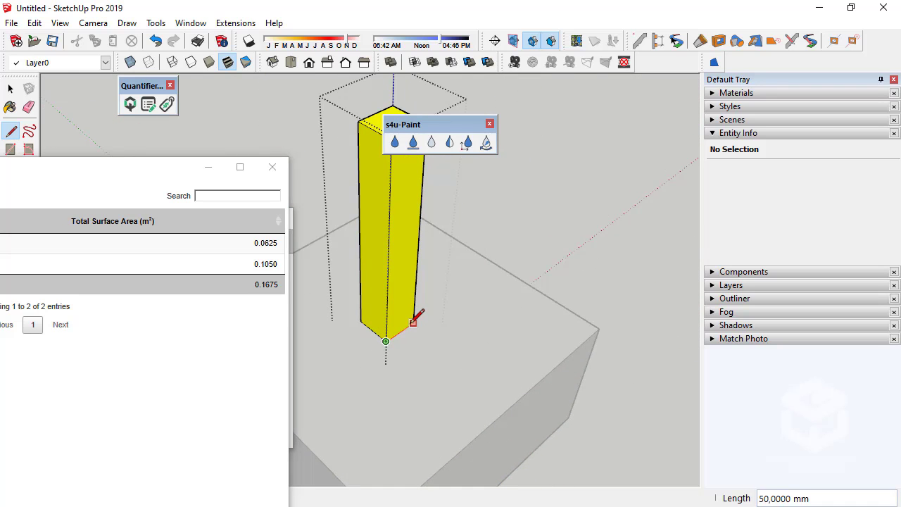
pyautogui.scroll(-5, 489, 331)
pyautogui.moveTo(489, 332)
pyautogui.mouseDown(button='middle')
pyautogui.moveTo(496, 380)
pyautogui.moveTo(428, 364)
pyautogui.moveTo(422, 377)
pyautogui.mouseUp(button='middle')
pyautogui.click(380, 437)
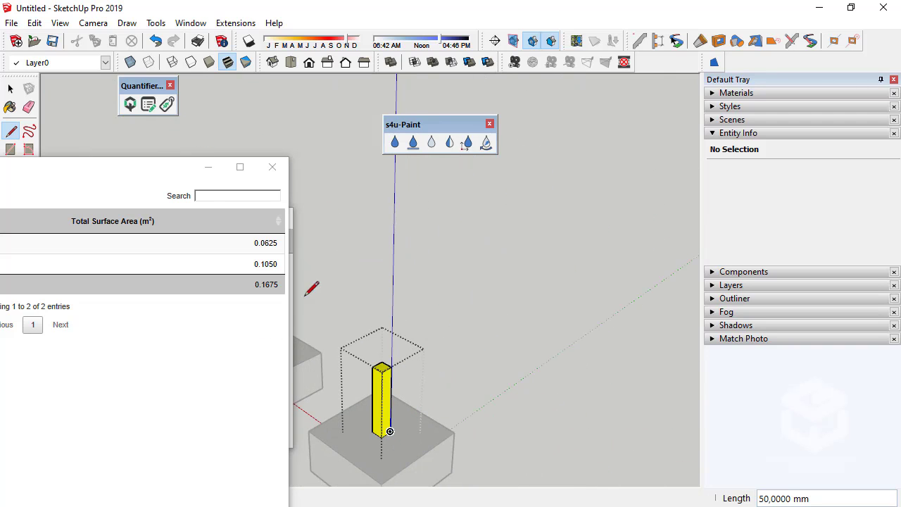
pyautogui.click(11, 89)
# Turn on X-ray display and examine the part of the yellow column that sits inside the box.
pyautogui.moveTo(404, 271); pyautogui.dragTo(476, 281, button='middle')
pyautogui.scroll(3, 403, 229)
pyautogui.scroll(4, 444, 271)
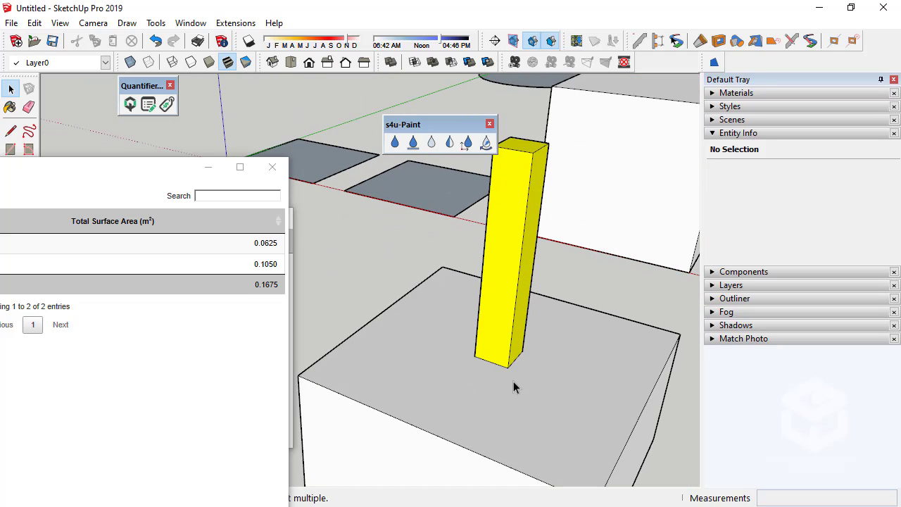
pyautogui.click(130, 62)
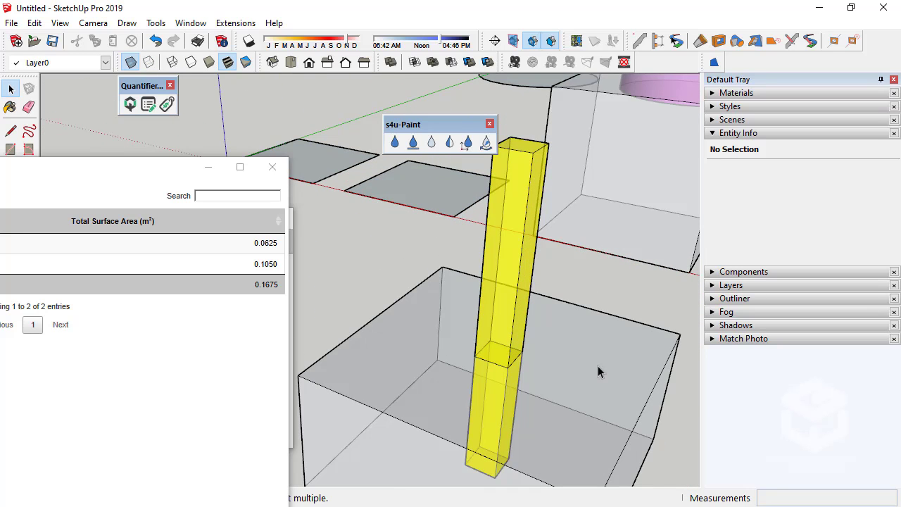
pyautogui.scroll(-5, 549, 345)
pyautogui.scroll(5, 575, 384)
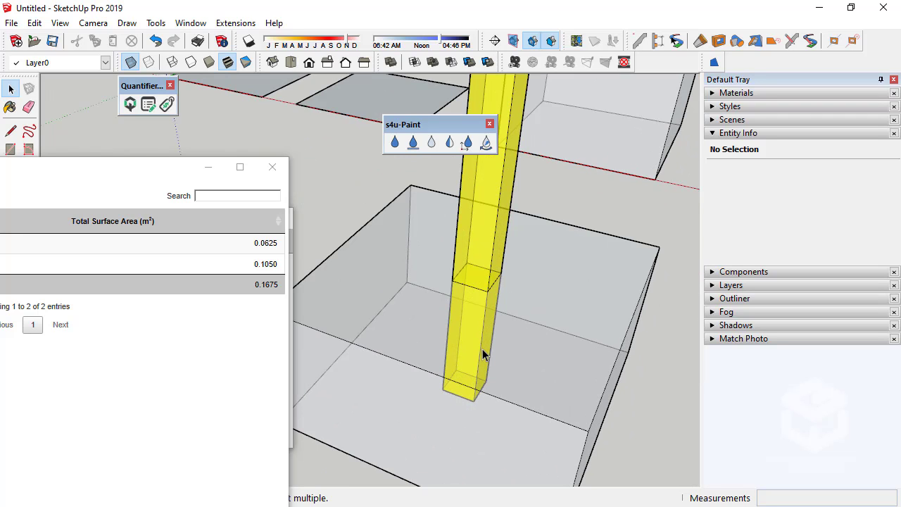
pyautogui.scroll(-5, 482, 349)
pyautogui.click(560, 336)
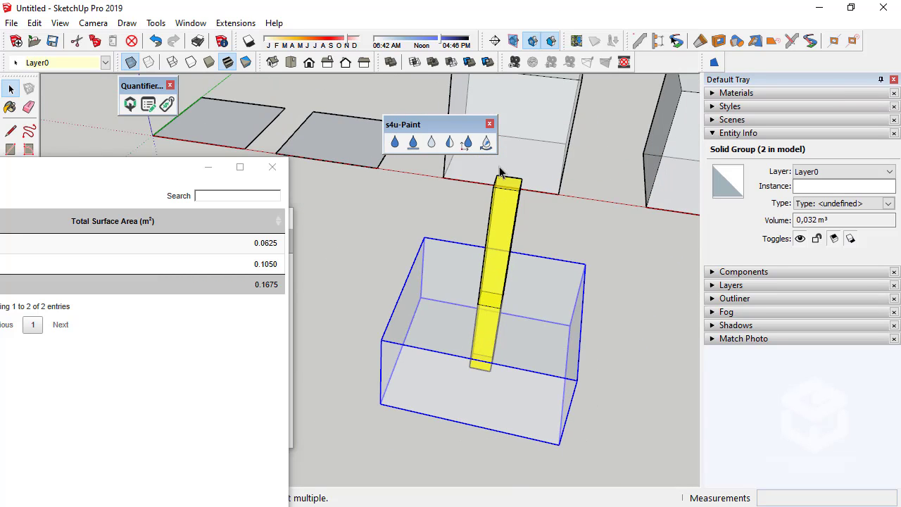
pyautogui.moveTo(526, 193); pyautogui.dragTo(486, 184, button='middle')
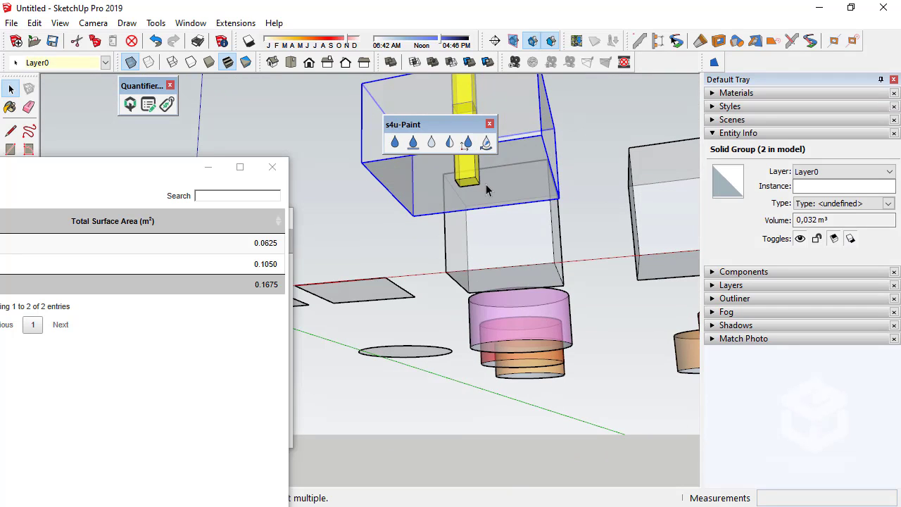
# Turn off X-ray display and hide the box around the yellow column to examine the column's bottom face.
pyautogui.rightClick(511, 172)
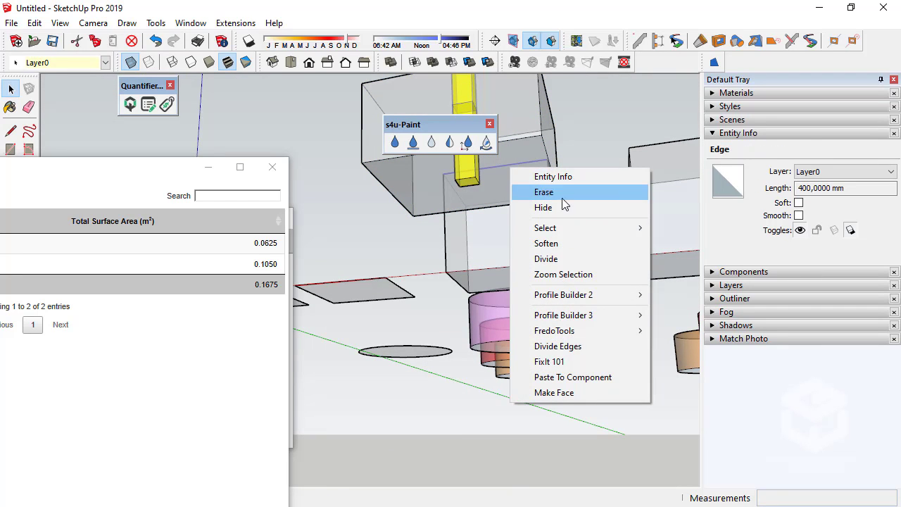
pyautogui.click(542, 207)
pyautogui.click(130, 62)
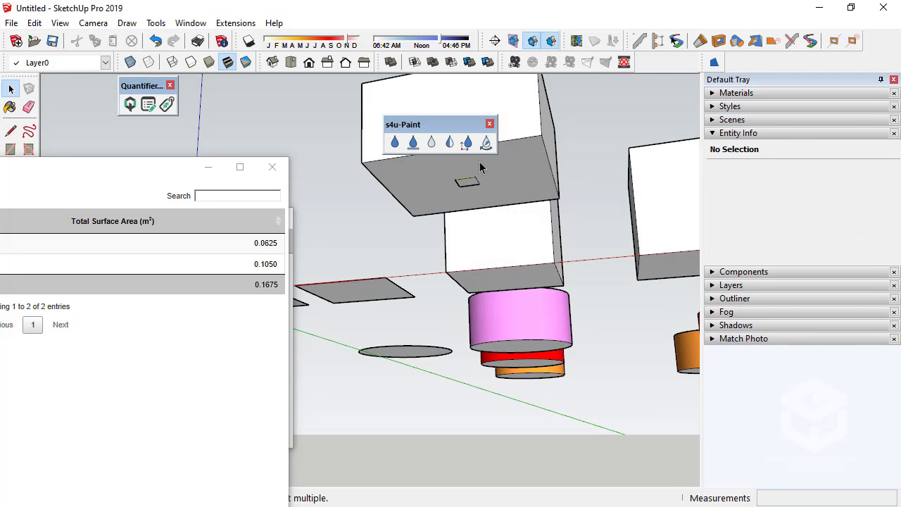
pyautogui.click(519, 164)
pyautogui.rightClick(520, 164)
pyautogui.click(603, 142)
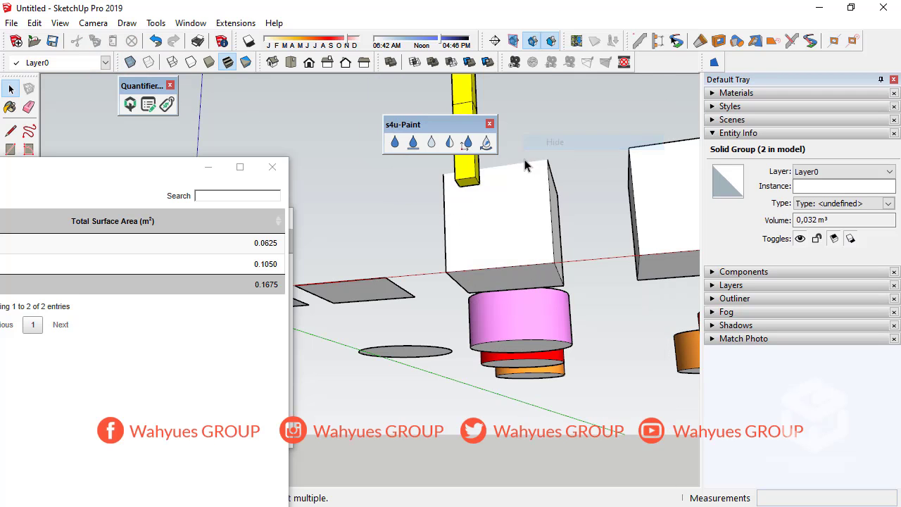
pyautogui.scroll(1, 473, 196)
pyautogui.scroll(3, 473, 204)
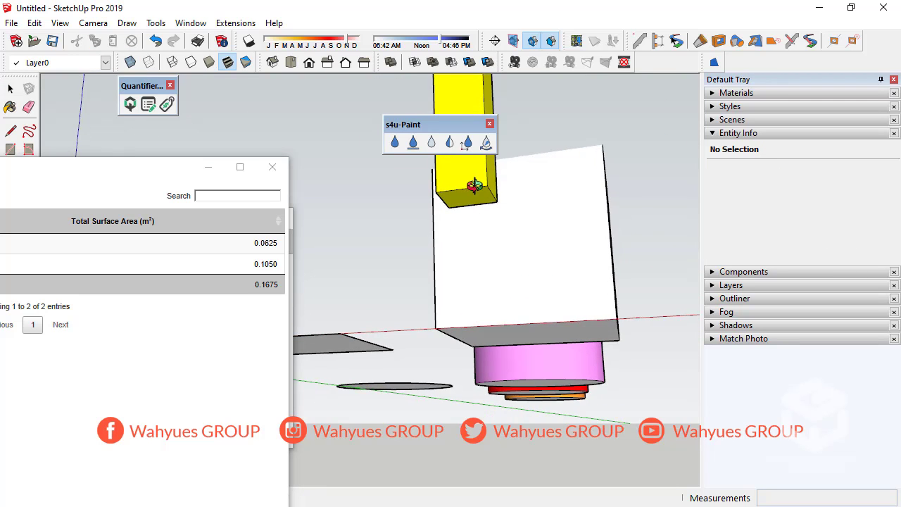
pyautogui.scroll(1, 472, 205)
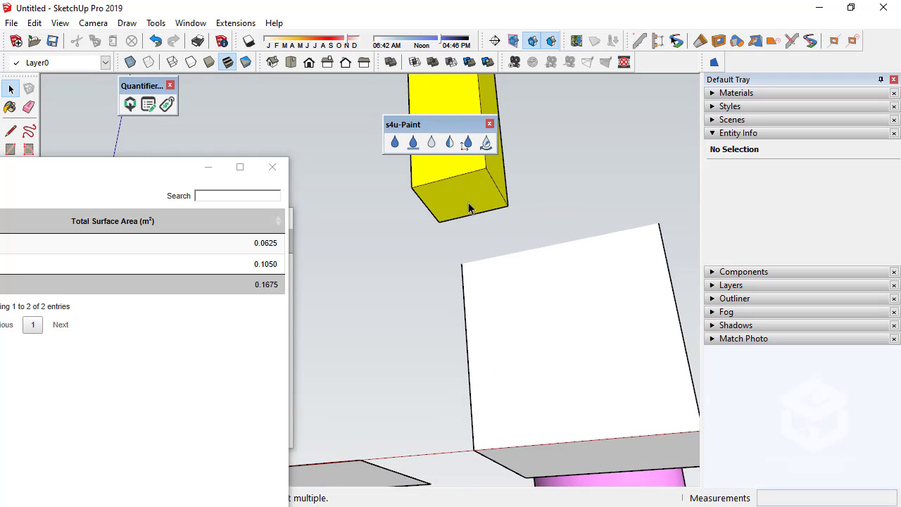
pyautogui.moveTo(452, 200)
pyautogui.mouseDown(button='middle')
pyautogui.moveTo(448, 228)
pyautogui.moveTo(517, 340)
pyautogui.moveTo(486, 335)
pyautogui.mouseUp(button='middle')
# Undo the hiding of the box around the yellow column.
pyautogui.hotkey('ctrl', 'z')
pyautogui.scroll(-6, 358, 304)
pyautogui.scroll(-5, 427, 369)
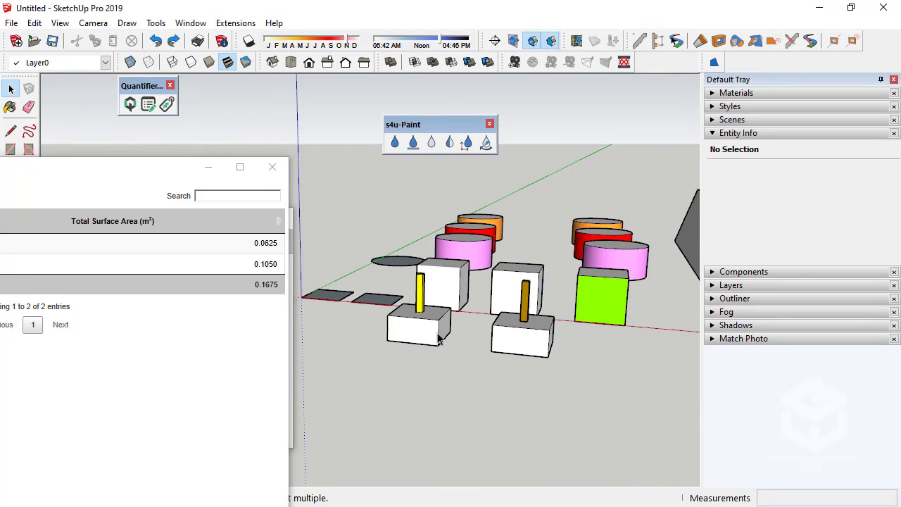
# Bring the Material Report back into view to read the surface area of both column materials, and move it aside again.
pyautogui.moveTo(427, 370); pyautogui.dragTo(480, 355, button='middle')
pyautogui.scroll(-2, 479, 354)
pyautogui.scroll(2, 433, 377)
pyautogui.scroll(3, 433, 377)
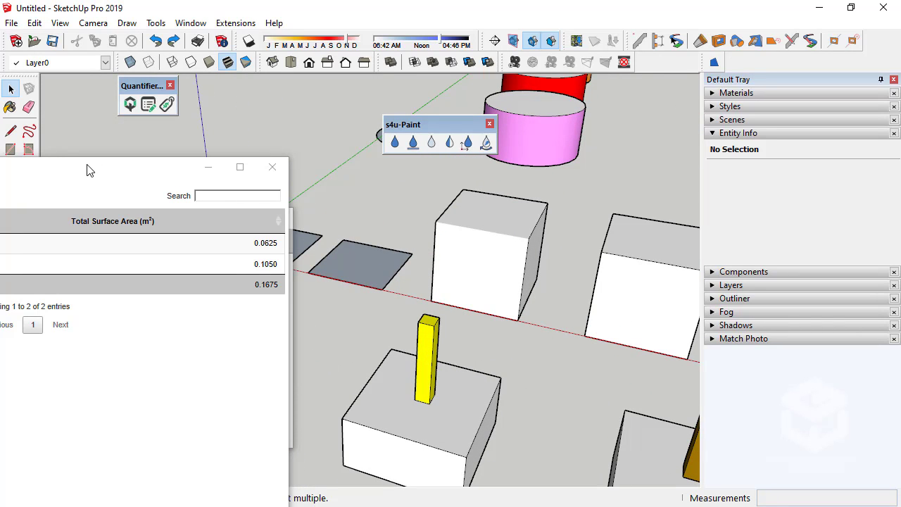
pyautogui.moveTo(94, 172); pyautogui.dragTo(497, 131)
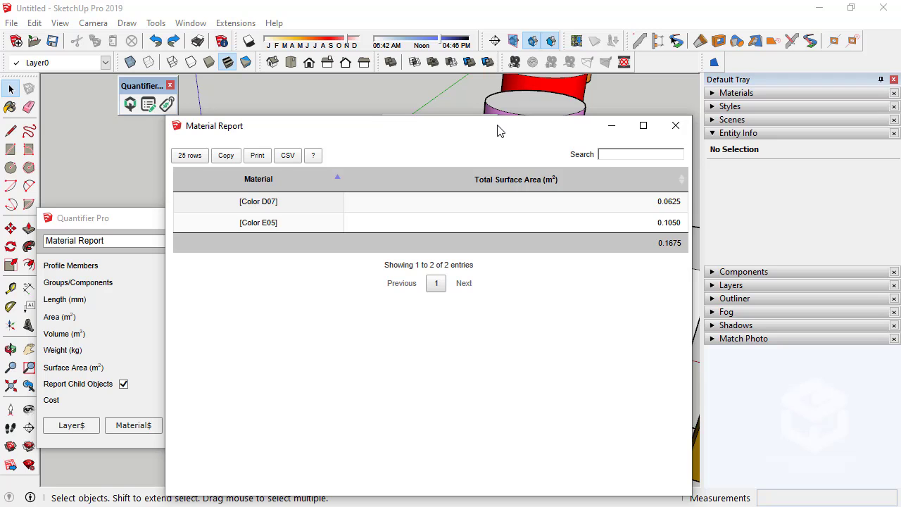
pyautogui.moveTo(497, 131); pyautogui.dragTo(2, 133)
# Open the group of the white cube beside the green one and draw a narrow rectangular band across its front face.
pyautogui.moveTo(480, 316); pyautogui.dragTo(431, 247, button='middle')
pyautogui.scroll(3, 559, 312)
pyautogui.scroll(5, 457, 258)
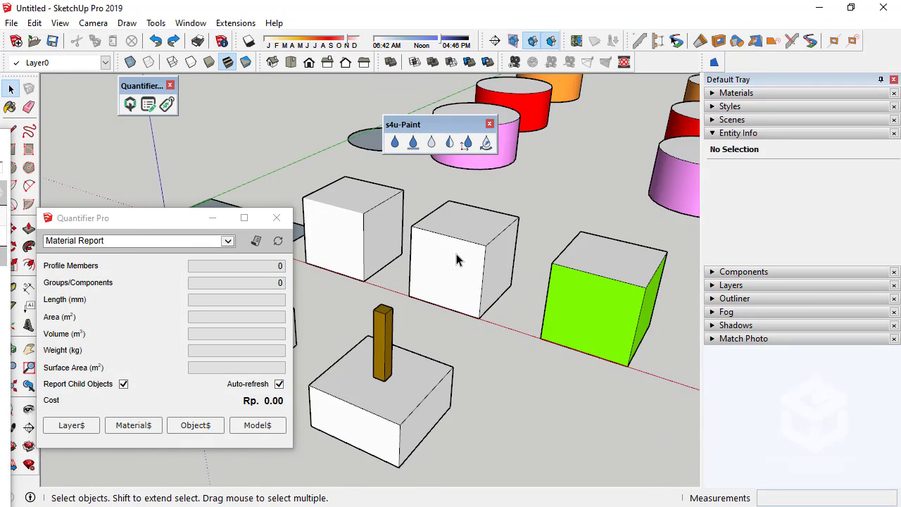
pyautogui.moveTo(484, 260); pyautogui.dragTo(475, 269, button='middle')
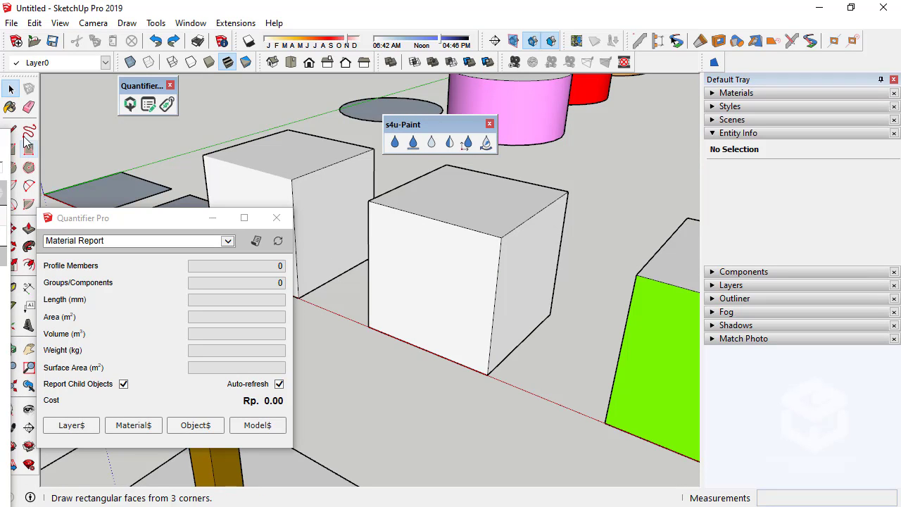
pyautogui.scroll(-3, 527, 272)
pyautogui.click(505, 281)
pyautogui.scroll(-2, 505, 282)
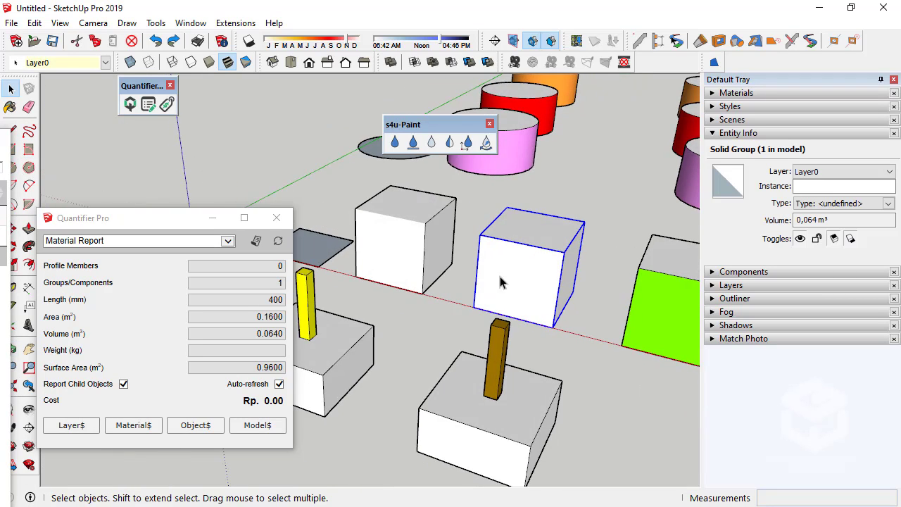
pyautogui.scroll(3, 505, 282)
pyautogui.doubleClick(527, 272)
pyautogui.scroll(1, 527, 272)
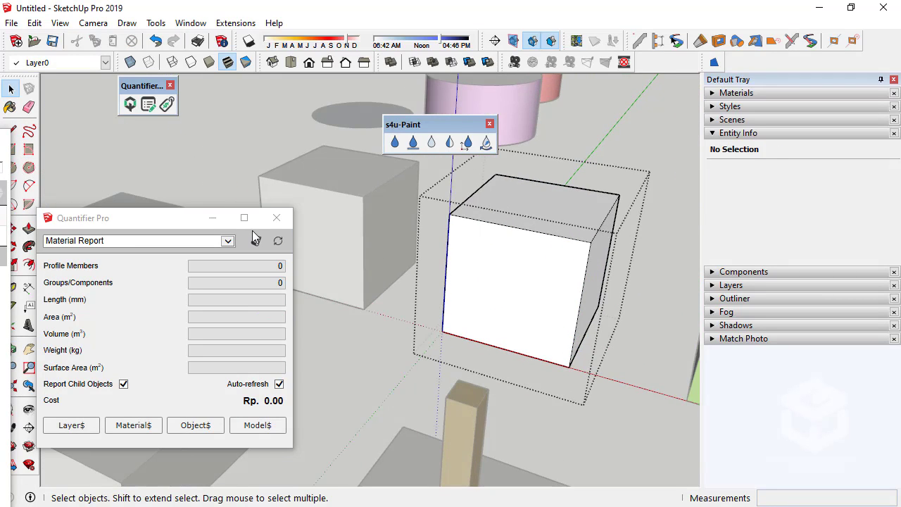
pyautogui.click(14, 150)
pyautogui.click(452, 263)
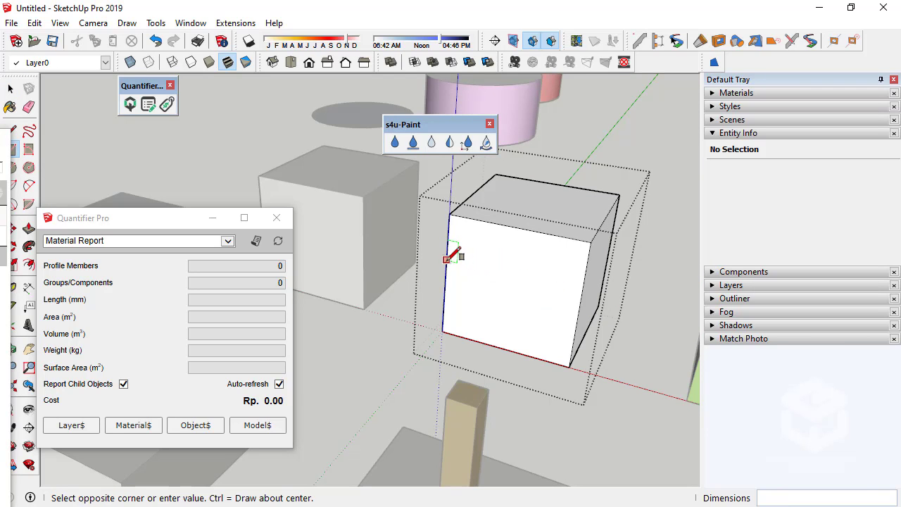
pyautogui.click(586, 311)
# Draw a second rectangular band across the lower part of the same cube's side face facing the green cube.
pyautogui.scroll(4, 422, 306)
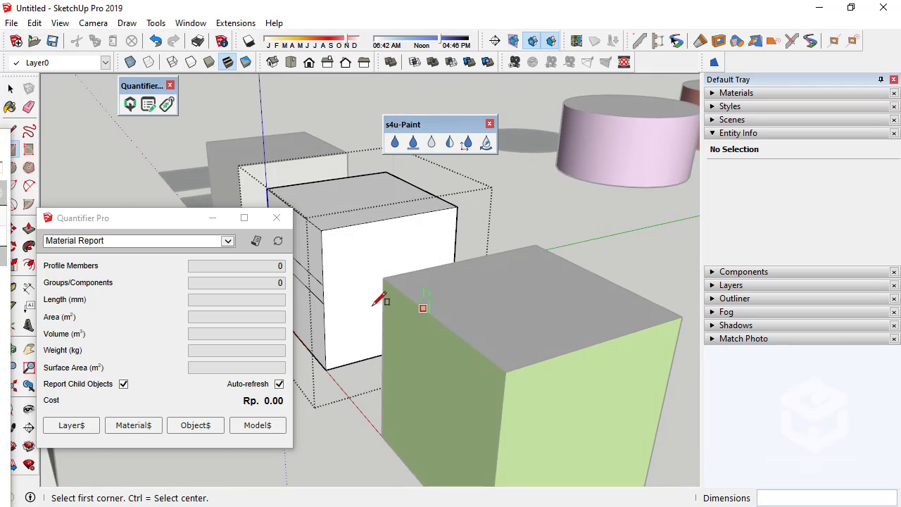
pyautogui.scroll(-2, 378, 299)
pyautogui.scroll(2, 324, 316)
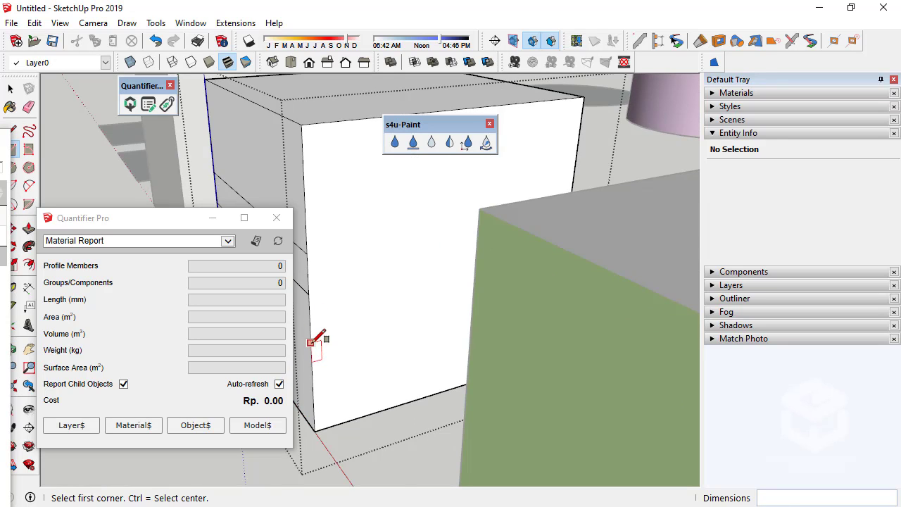
pyautogui.click(316, 335)
pyautogui.scroll(-3, 394, 339)
pyautogui.moveTo(402, 338); pyautogui.dragTo(554, 266, button='middle')
pyautogui.click(535, 361)
pyautogui.click(11, 89)
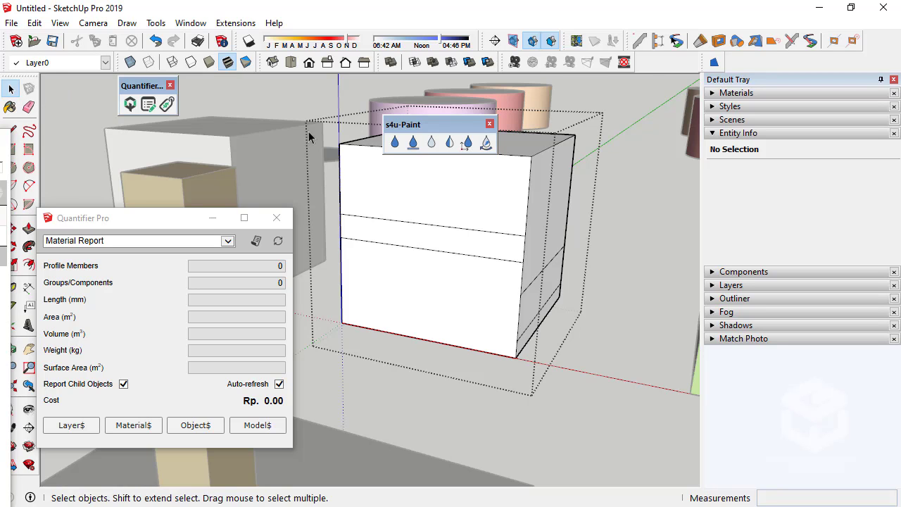
# Leave the white cube's group and choose Color E01 from the Colors collection as the paint material.
pyautogui.moveTo(308, 136)
pyautogui.mouseDown(button='middle')
pyautogui.moveTo(430, 241)
pyautogui.moveTo(398, 162)
pyautogui.mouseUp(button='middle')
pyautogui.click(395, 142)
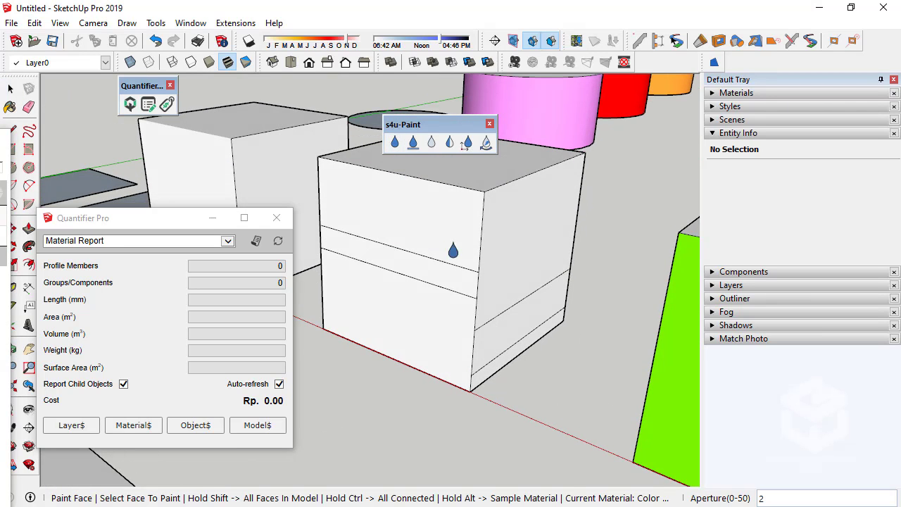
pyautogui.scroll(-3, 453, 251)
pyautogui.click(735, 134)
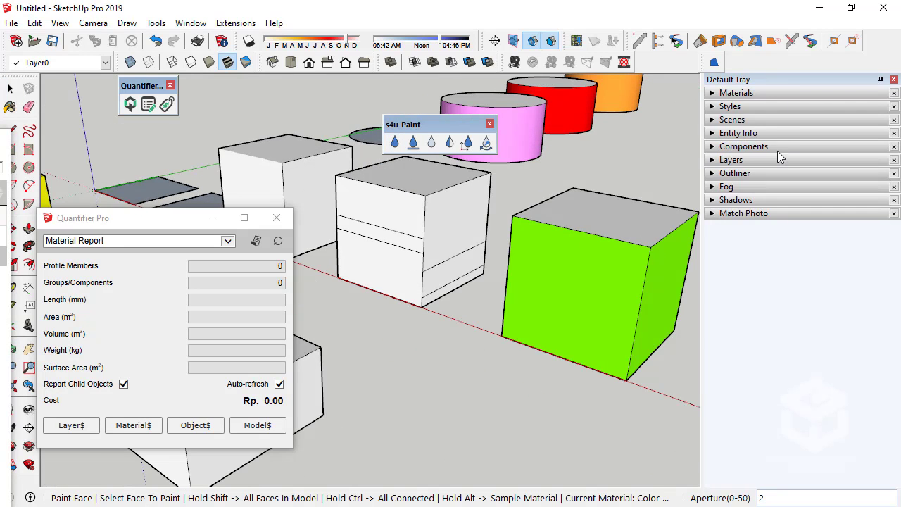
pyautogui.click(748, 95)
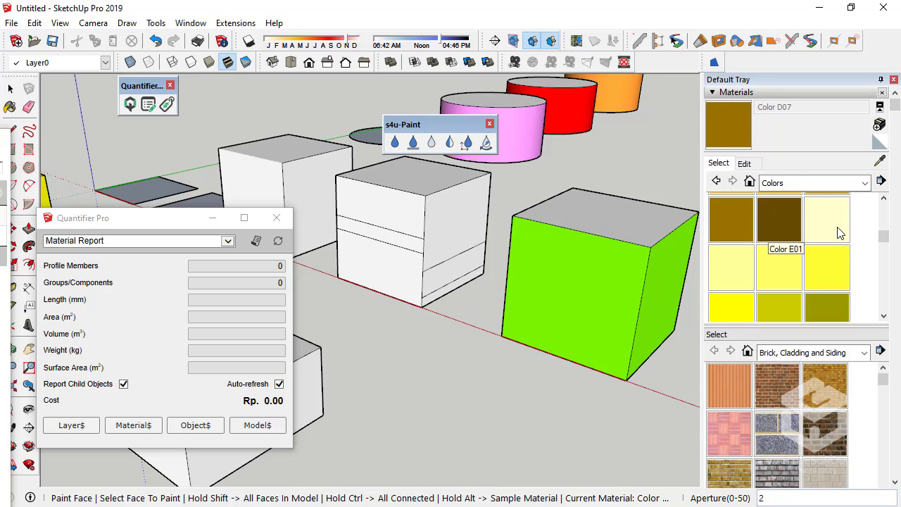
pyautogui.click(836, 229)
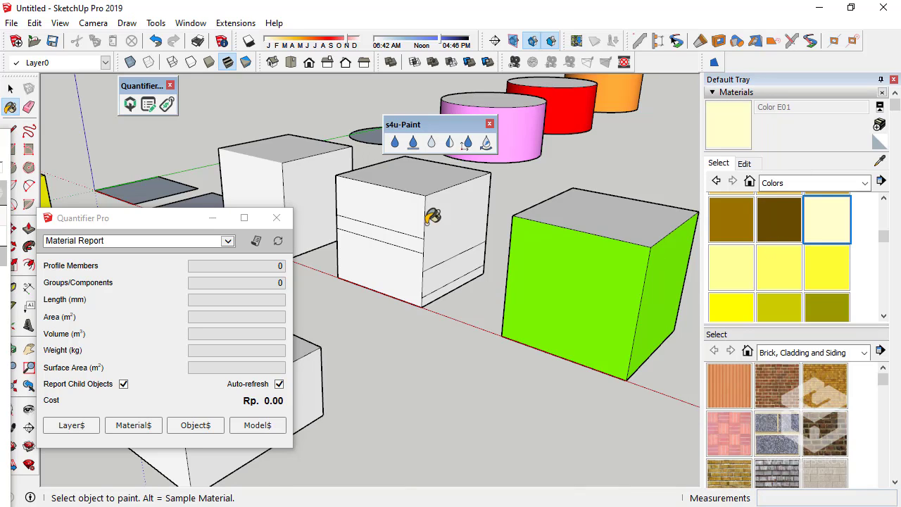
# Paint the bands on the white cube's front and side faces with Color E01 using s4u-Paint's Paint Face tool.
pyautogui.click(395, 141)
pyautogui.click(401, 248)
pyautogui.click(447, 276)
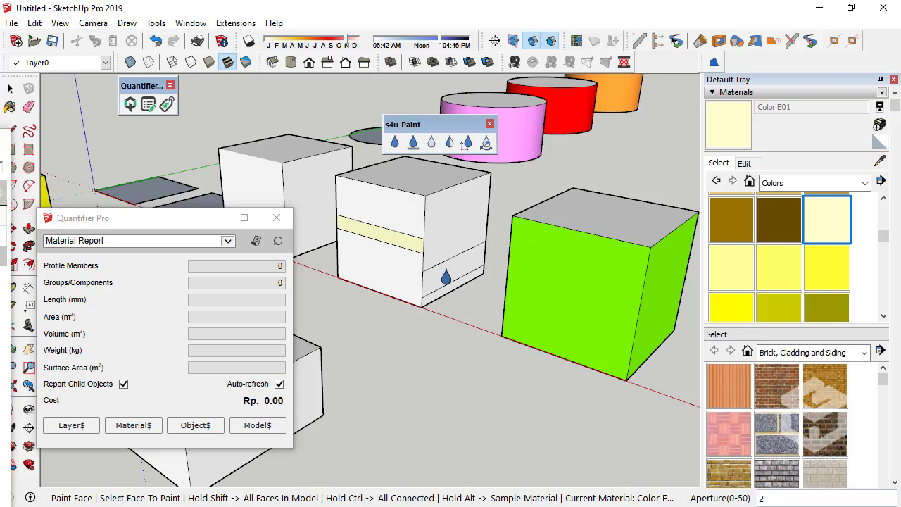
pyautogui.press('space')
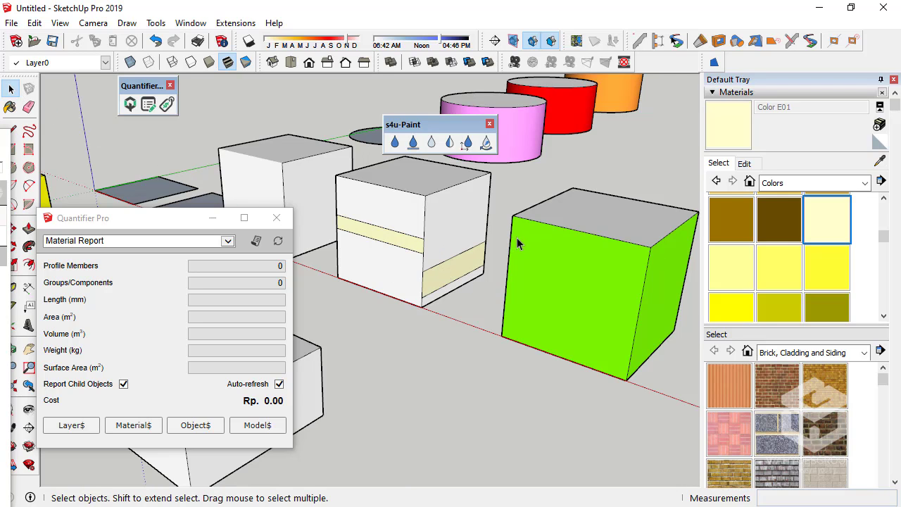
pyautogui.moveTo(517, 237); pyautogui.dragTo(462, 256, button='middle')
pyautogui.scroll(4, 539, 262)
pyautogui.moveTo(510, 290); pyautogui.dragTo(452, 283, button='middle')
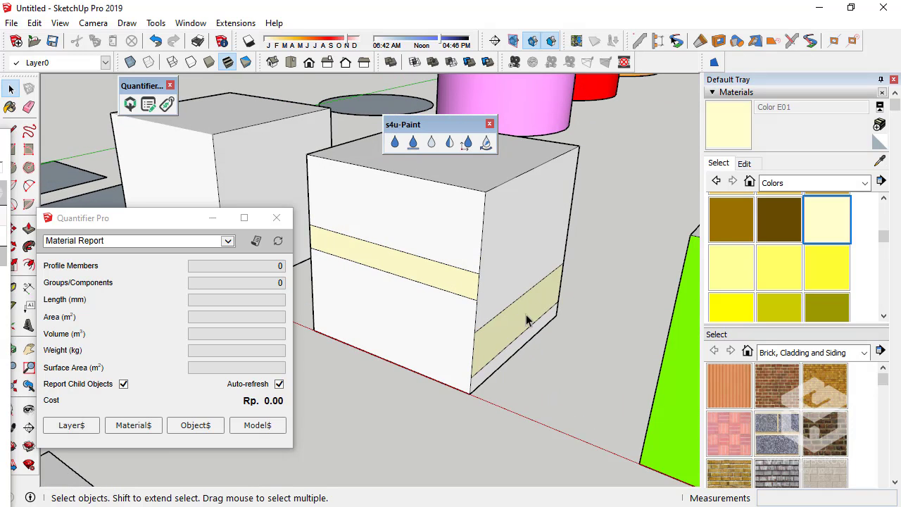
# Examine the yellow and brown columns on their footing boxes, especially where each column meets the box's top face.
pyautogui.moveTo(528, 321); pyautogui.dragTo(434, 286, button='middle')
pyautogui.scroll(-5, 537, 235)
pyautogui.scroll(1, 395, 279)
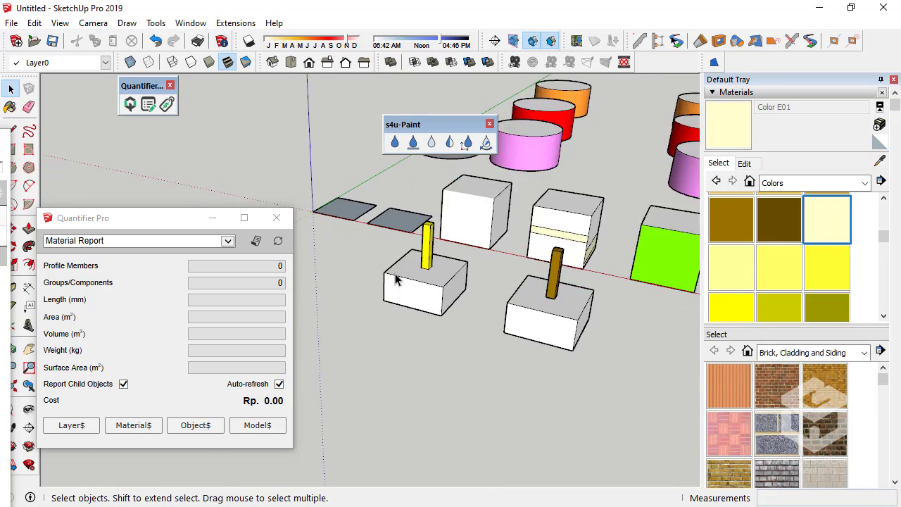
pyautogui.scroll(3, 475, 285)
pyautogui.scroll(-4, 433, 292)
pyautogui.scroll(3, 396, 271)
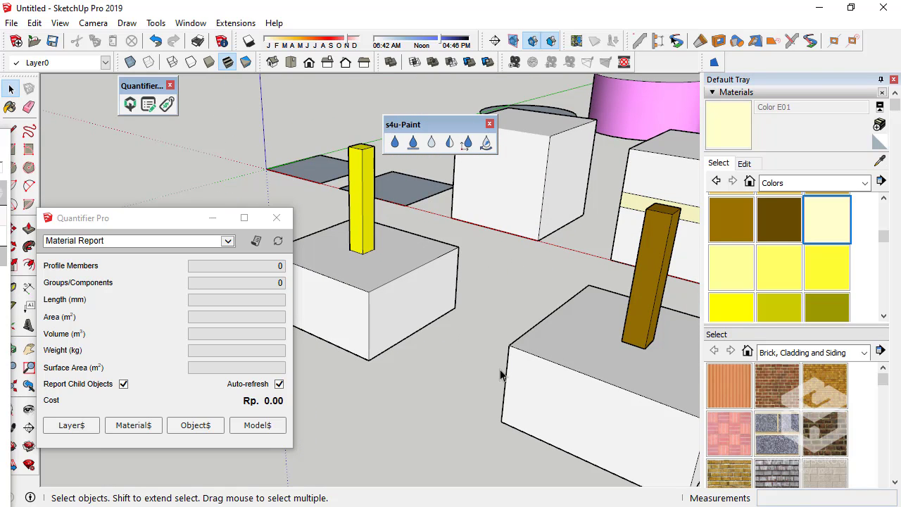
pyautogui.moveTo(492, 324); pyautogui.dragTo(379, 284, button='middle')
pyautogui.moveTo(406, 319); pyautogui.dragTo(420, 269, button='middle')
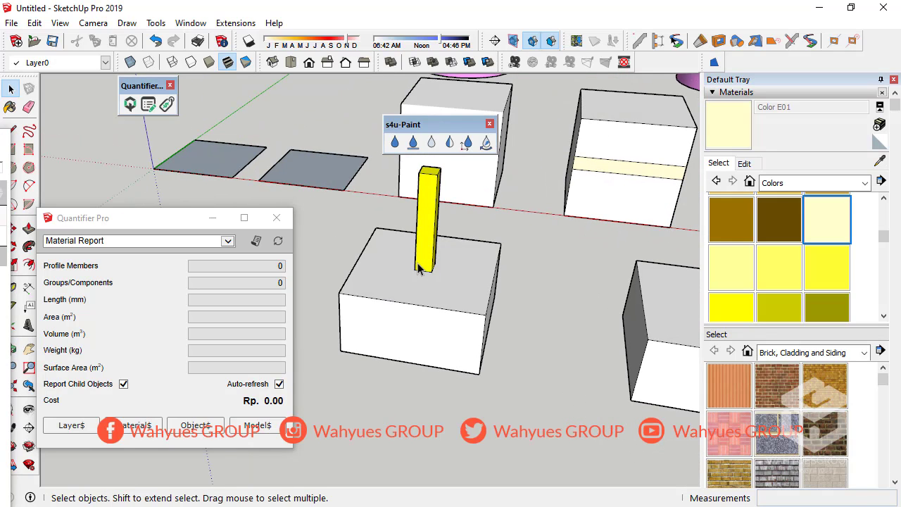
pyautogui.scroll(-4, 383, 270)
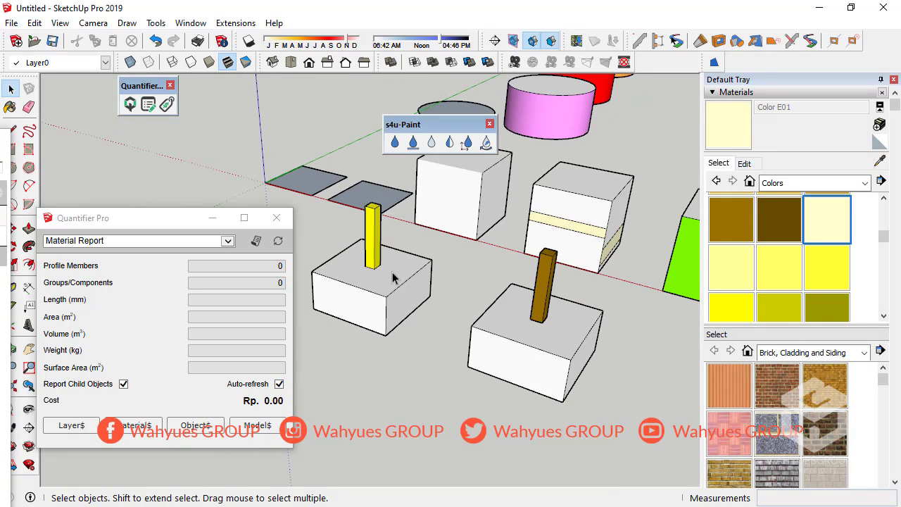
pyautogui.moveTo(393, 275); pyautogui.dragTo(492, 295, button='middle')
pyautogui.scroll(4, 438, 320)
pyautogui.scroll(2, 438, 320)
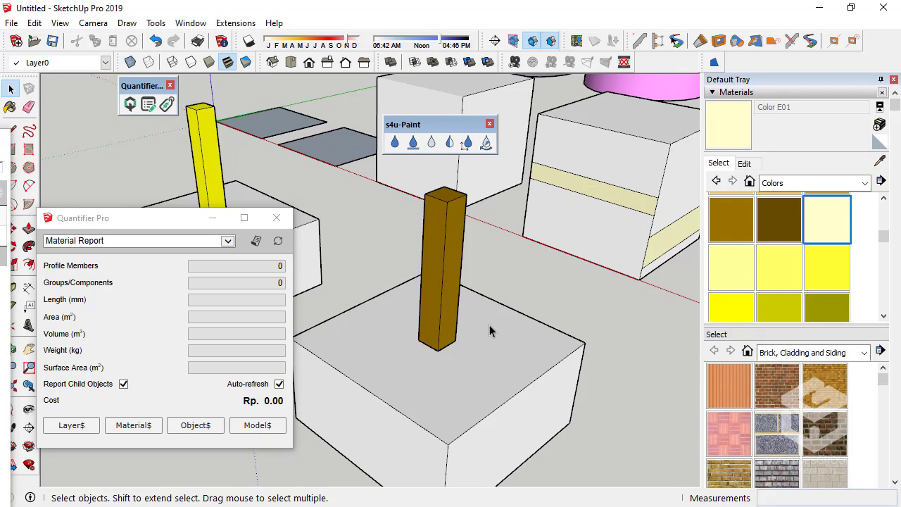
pyautogui.moveTo(491, 330); pyautogui.dragTo(447, 345, button='middle')
pyautogui.moveTo(443, 313); pyautogui.dragTo(451, 289, button='middle')
pyautogui.moveTo(397, 252); pyautogui.dragTo(524, 301, button='middle')
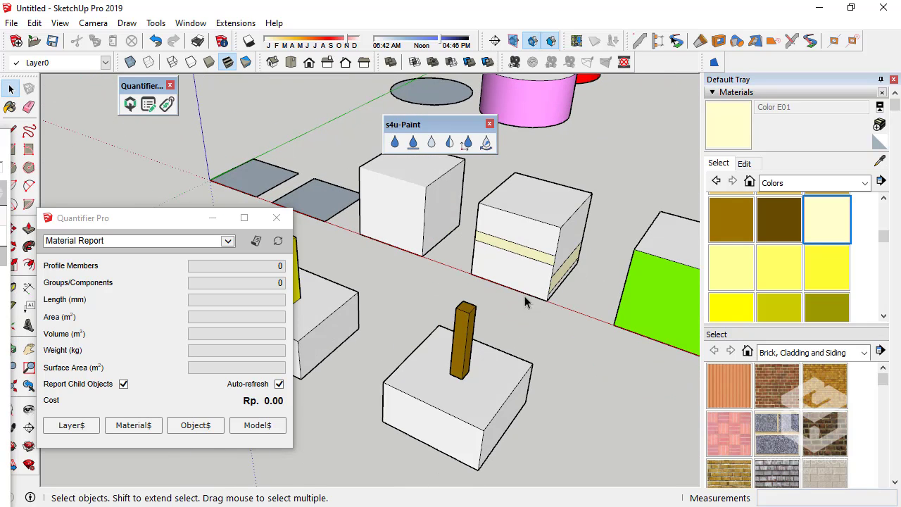
pyautogui.moveTo(479, 358); pyautogui.dragTo(432, 246, button='middle')
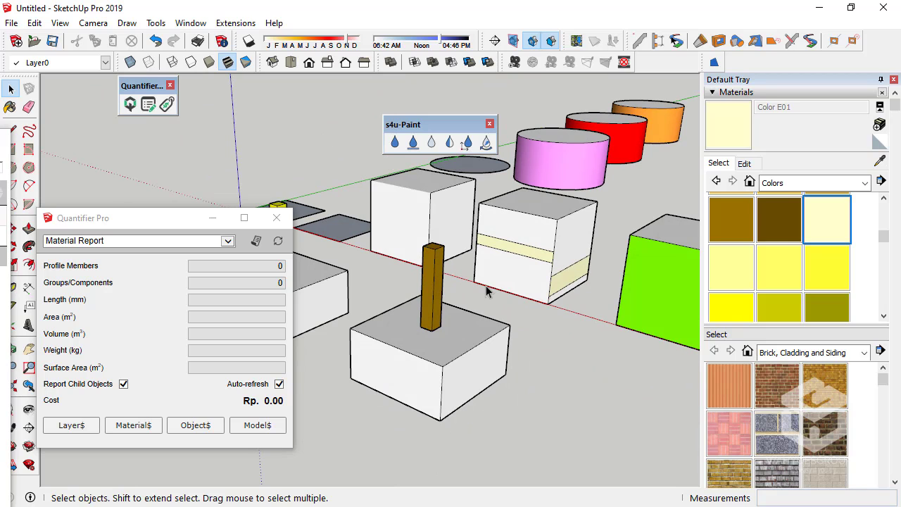
pyautogui.moveTo(457, 303); pyautogui.dragTo(514, 382, button='middle')
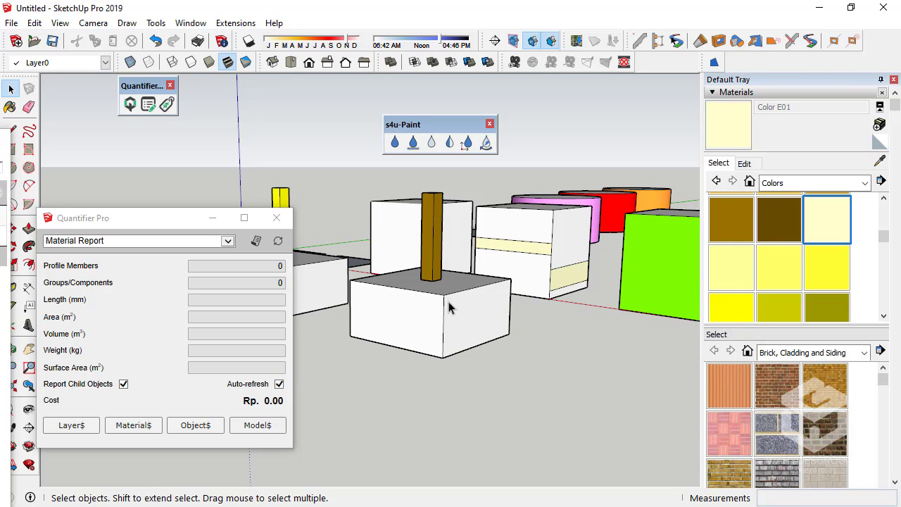
pyautogui.scroll(5, 449, 307)
pyautogui.moveTo(454, 311); pyautogui.dragTo(512, 339, button='middle')
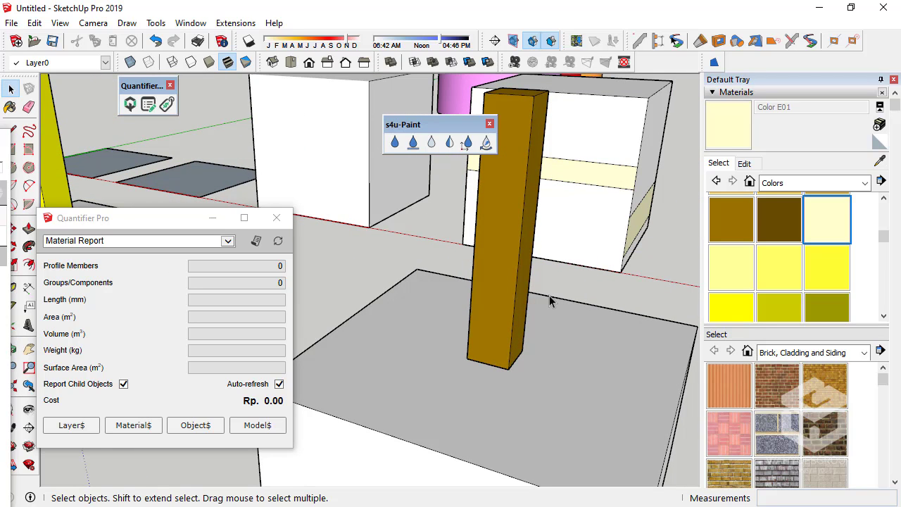
pyautogui.moveTo(548, 316); pyautogui.dragTo(455, 319, button='middle')
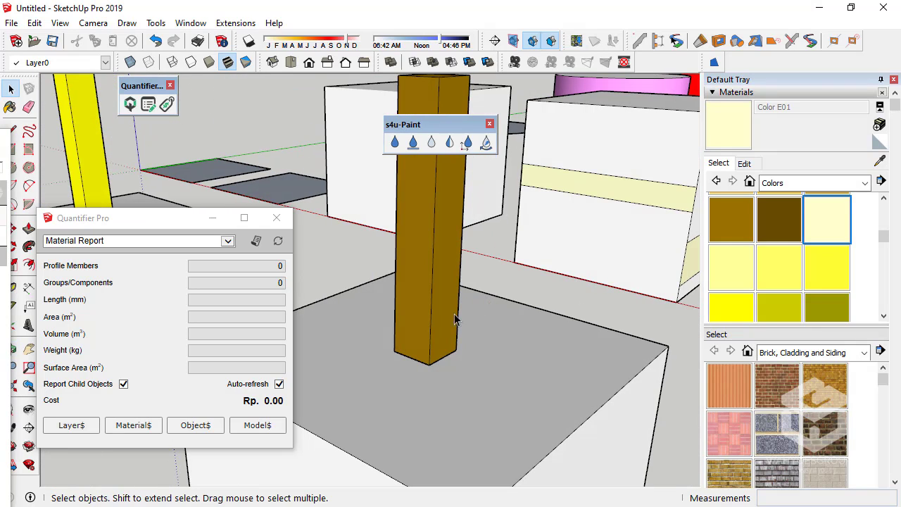
pyautogui.scroll(-3, 399, 354)
pyautogui.moveTo(391, 286); pyautogui.dragTo(345, 280, button='middle')
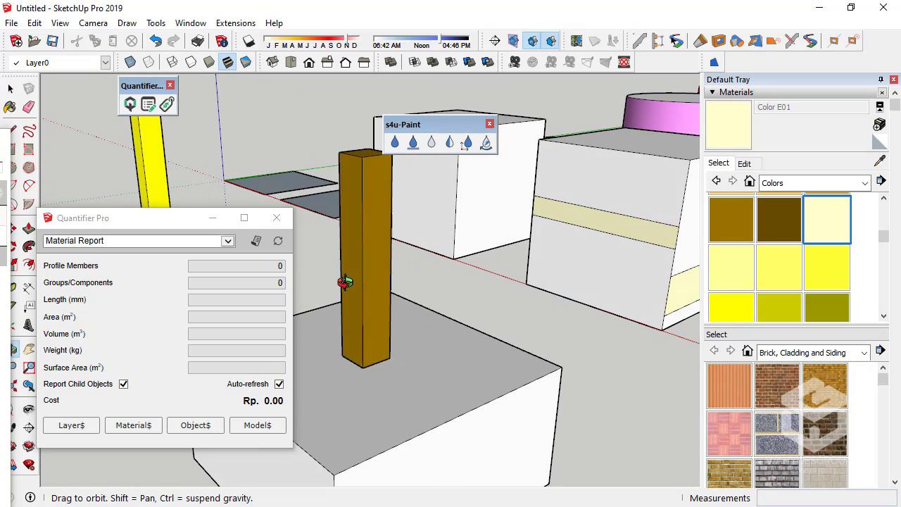
# Select the banded white cube, generate its Material Report in Quantifier Pro, and close the report after reading it.
pyautogui.click(567, 268)
pyautogui.scroll(-3, 431, 297)
pyautogui.scroll(5, 431, 297)
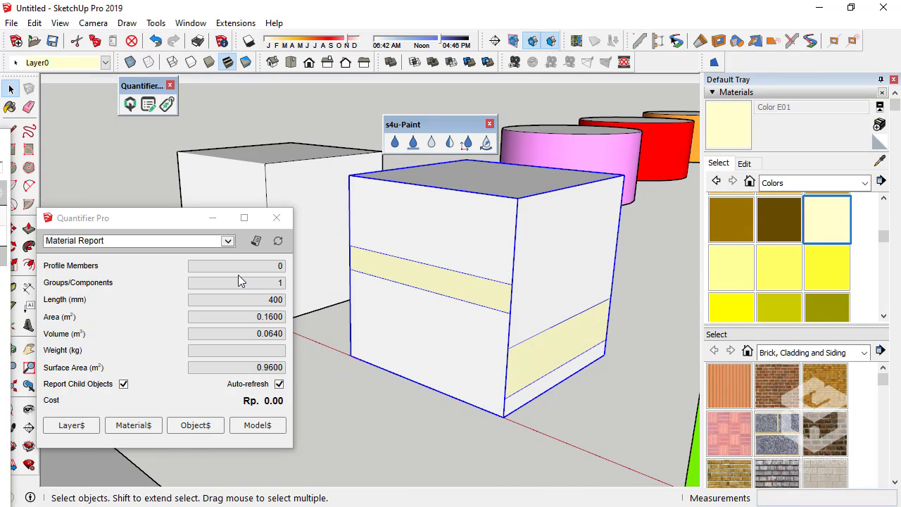
pyautogui.click(278, 241)
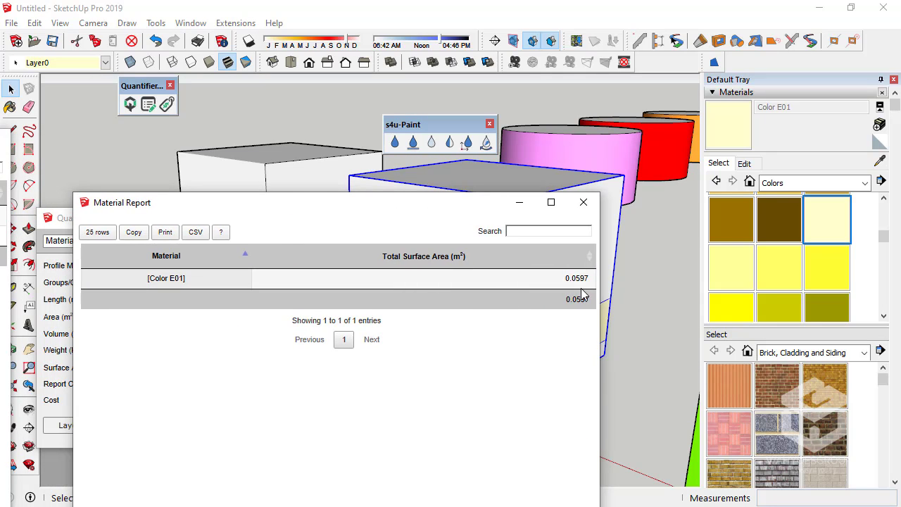
pyautogui.click(427, 195)
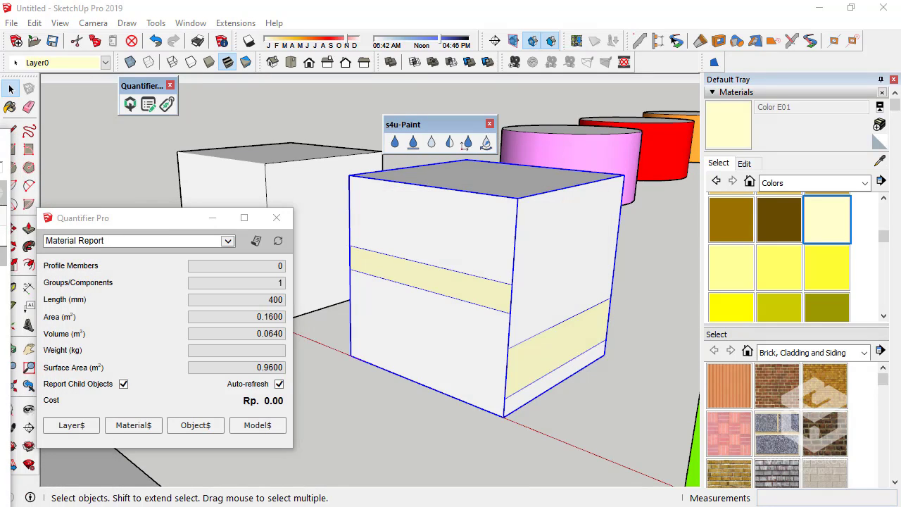
# Examine the overall layout of sample objects, from the columns and cubes to the cylinders and sloped walls.
pyautogui.scroll(2, 338, 304)
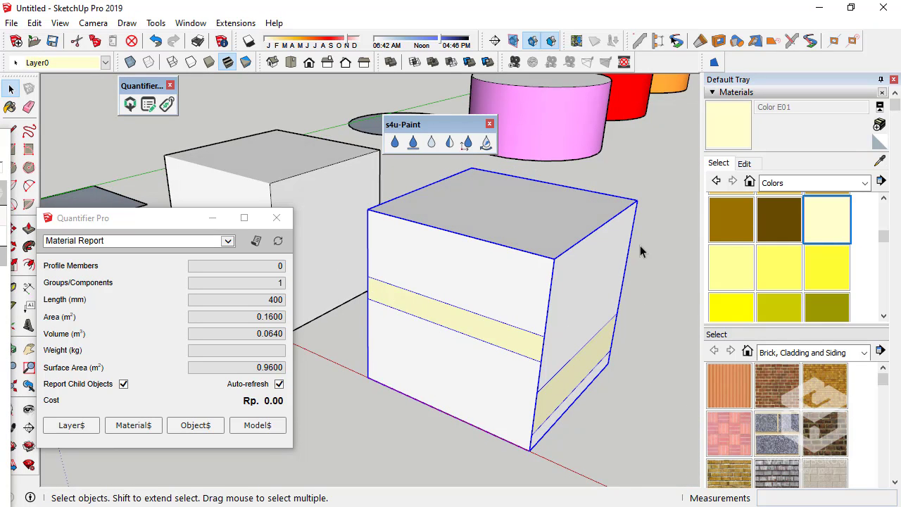
pyautogui.moveTo(640, 245); pyautogui.dragTo(513, 302, button='middle')
pyautogui.scroll(-6, 519, 307)
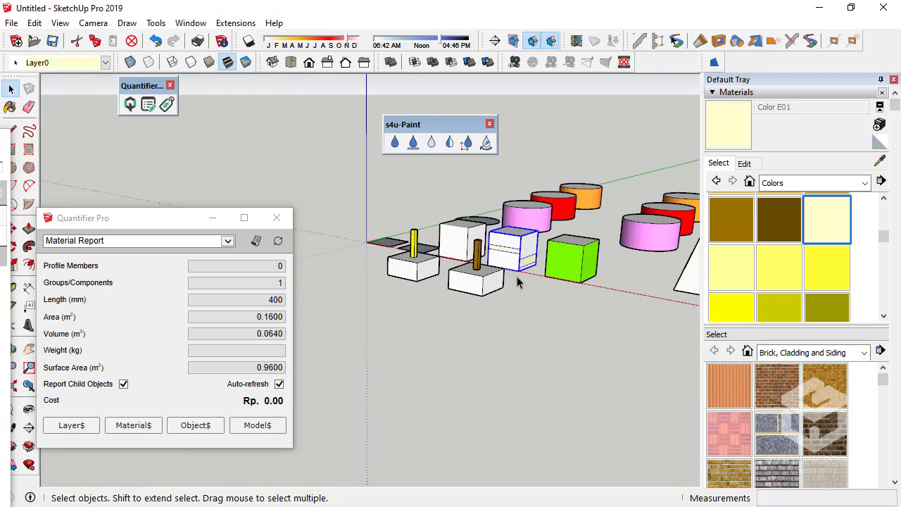
pyautogui.scroll(4, 519, 298)
pyautogui.moveTo(523, 297); pyautogui.dragTo(524, 324, button='middle')
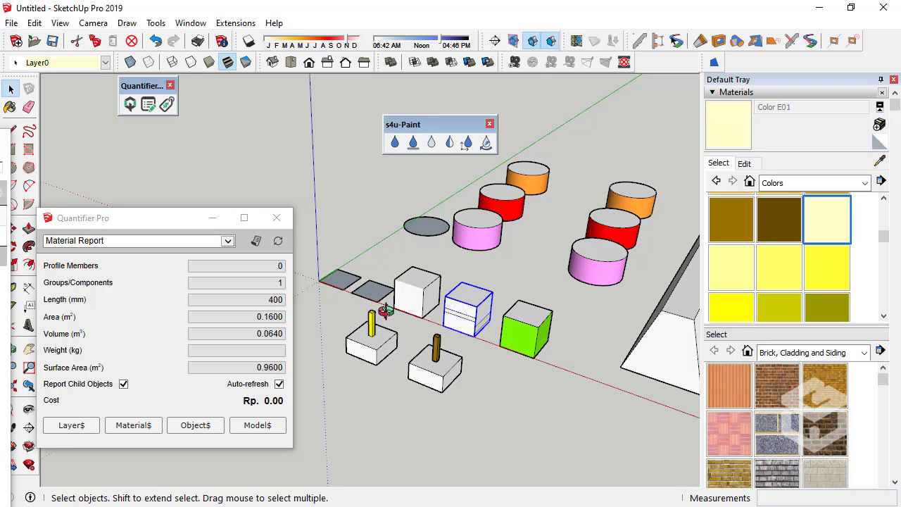
pyautogui.moveTo(381, 305); pyautogui.dragTo(338, 314, button='middle')
pyautogui.scroll(-6, 542, 370)
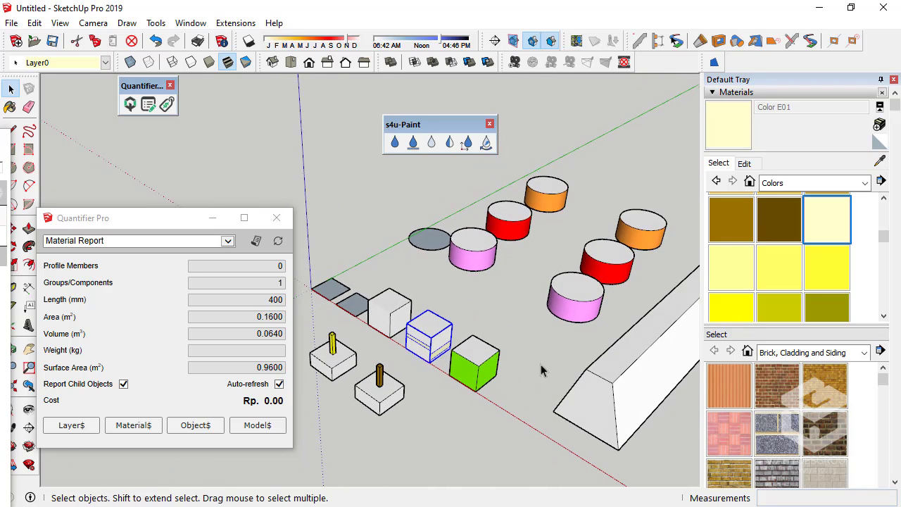
pyautogui.scroll(3, 504, 336)
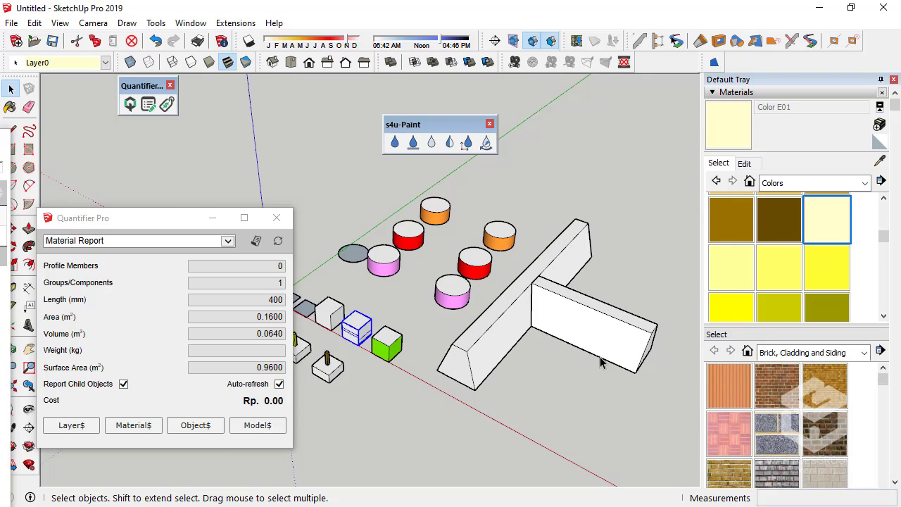
pyautogui.scroll(-3, 442, 384)
pyautogui.moveTo(430, 359)
pyautogui.mouseDown(button='middle')
pyautogui.moveTo(400, 303)
pyautogui.moveTo(426, 308)
pyautogui.moveTo(429, 357)
pyautogui.moveTo(415, 353)
pyautogui.mouseUp(button='middle')
pyautogui.scroll(5, 400, 296)
pyautogui.scroll(-4, 435, 315)
pyautogui.scroll(4, 432, 339)
pyautogui.scroll(-3, 415, 346)
# Select together both columns, the banded cube, the green cube, and the pink, red and orange cylinders nearest the sloped wall.
pyautogui.click(408, 345)
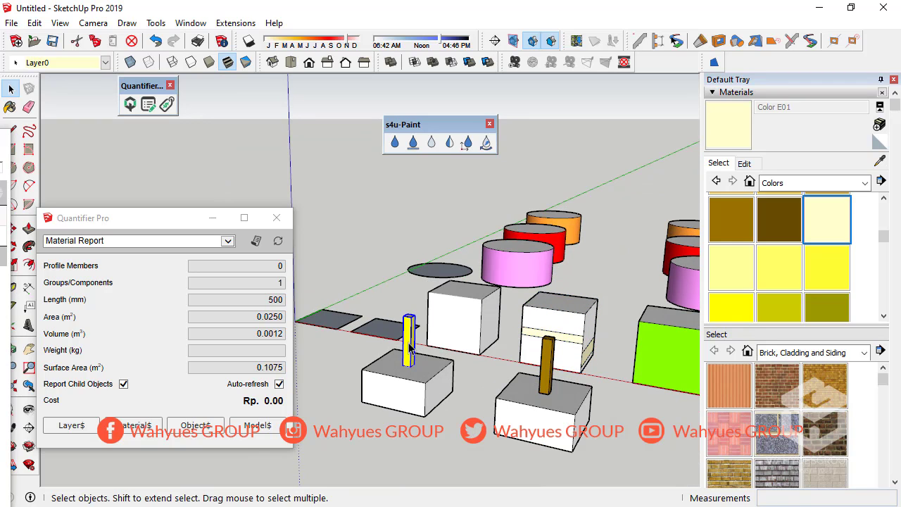
pyautogui.moveTo(409, 345); pyautogui.dragTo(412, 385, button='middle')
pyautogui.scroll(-3, 422, 352)
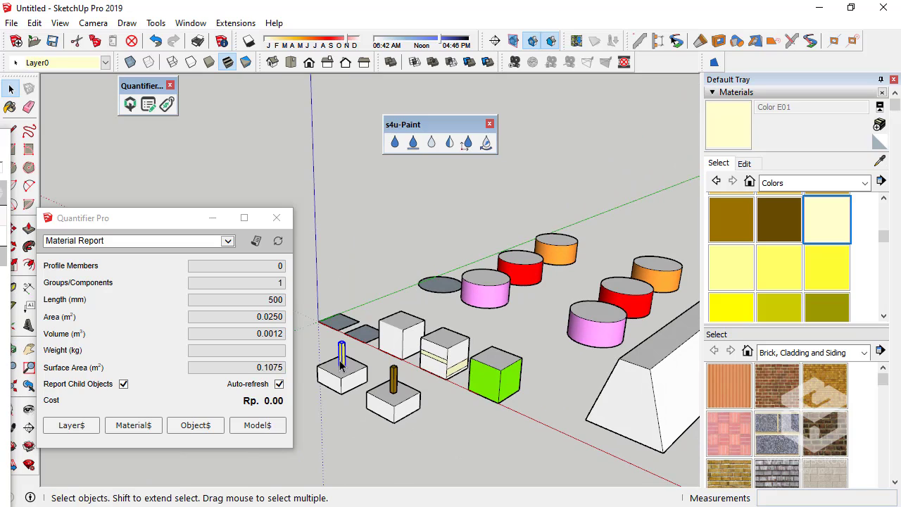
pyautogui.keyDown('shift'); pyautogui.click(393, 386); pyautogui.keyUp('shift')
pyautogui.keyDown('shift'); pyautogui.click(458, 363); pyautogui.keyUp('shift')
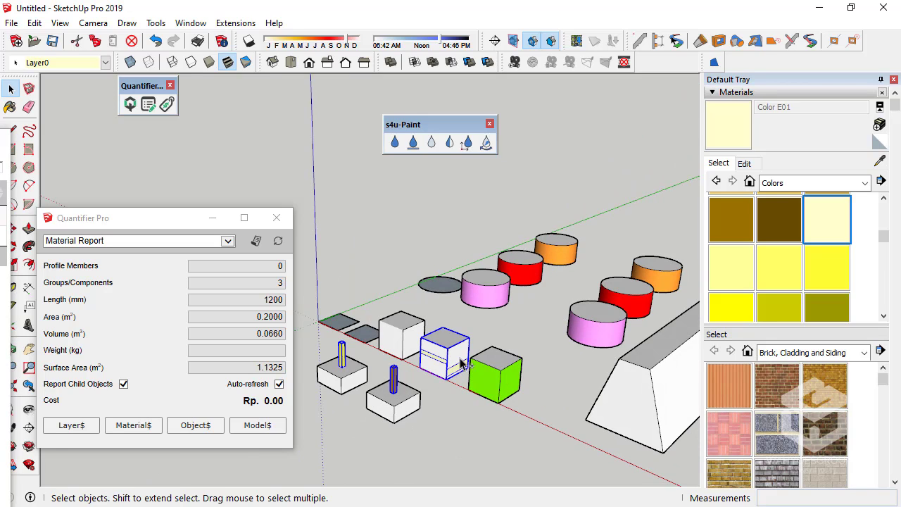
pyautogui.keyDown('shift'); pyautogui.click(496, 388); pyautogui.keyUp('shift')
pyautogui.keyDown('shift'); pyautogui.click(597, 325); pyautogui.keyUp('shift')
pyautogui.keyDown('shift'); pyautogui.click(626, 296); pyautogui.keyUp('shift')
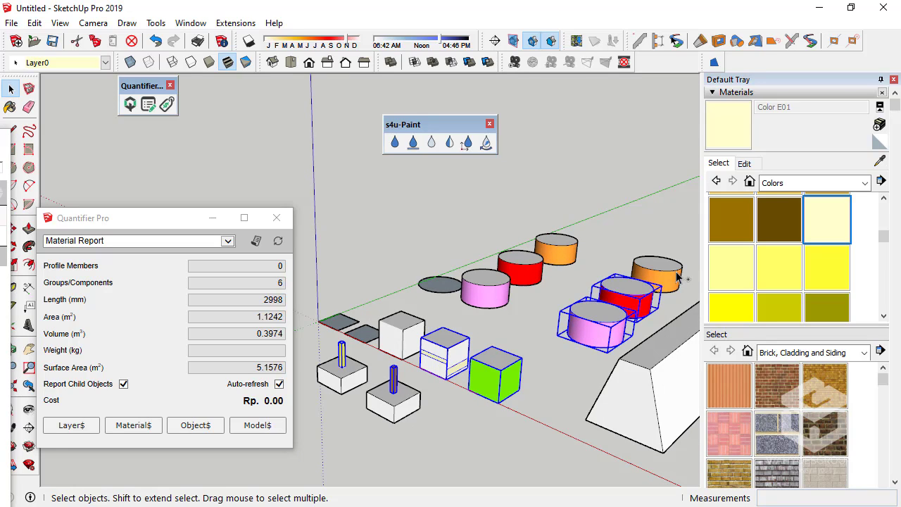
pyautogui.keyDown('shift'); pyautogui.click(657, 275); pyautogui.keyUp('shift')
# Reposition the Quantifier Pro window and create a Material Report for the selected columns, cubes and cylinders.
pyautogui.moveTo(656, 275); pyautogui.dragTo(558, 347, button='middle')
pyautogui.moveTo(513, 239); pyautogui.dragTo(486, 296, button='middle')
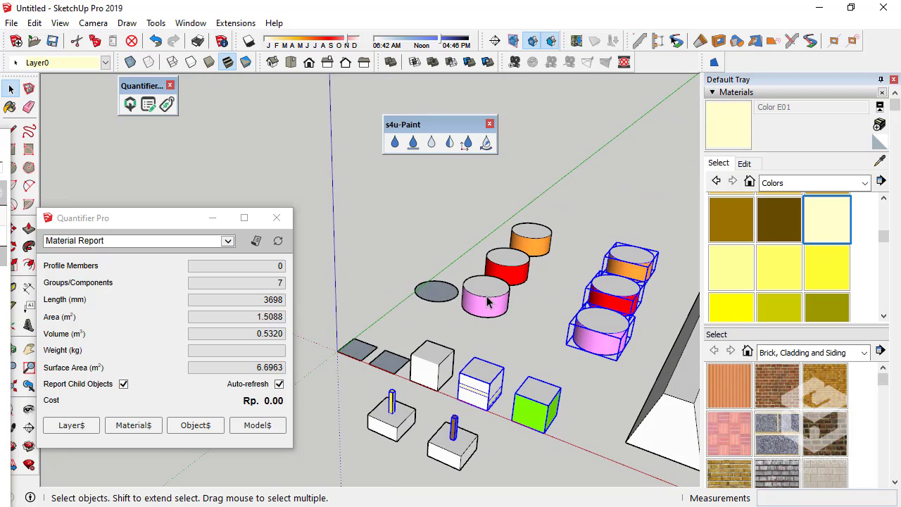
pyautogui.scroll(-2, 373, 298)
pyautogui.moveTo(425, 399); pyautogui.dragTo(442, 363, button='middle')
pyautogui.scroll(2, 443, 363)
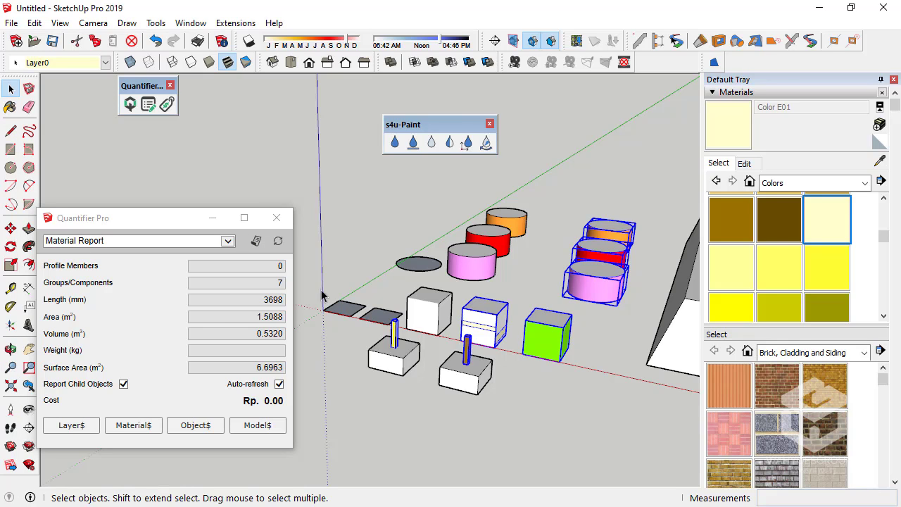
pyautogui.moveTo(127, 221); pyautogui.dragTo(115, 114)
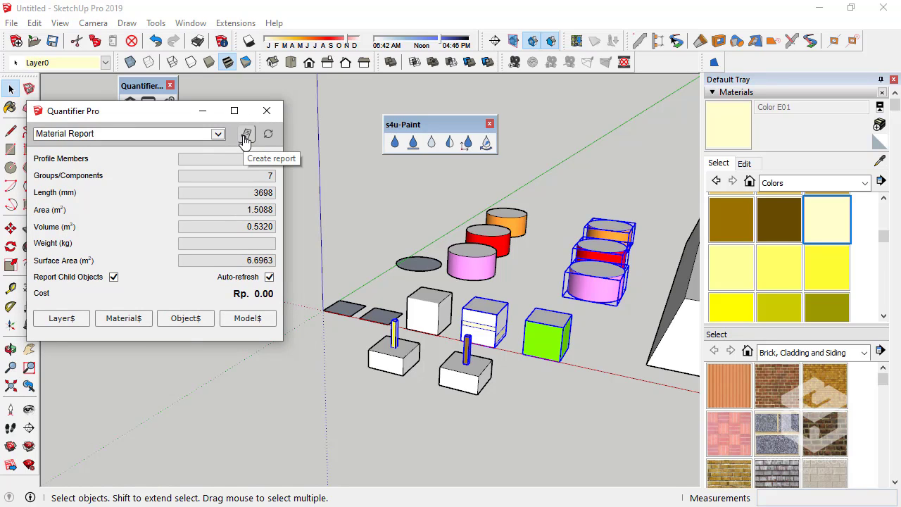
pyautogui.click(246, 136)
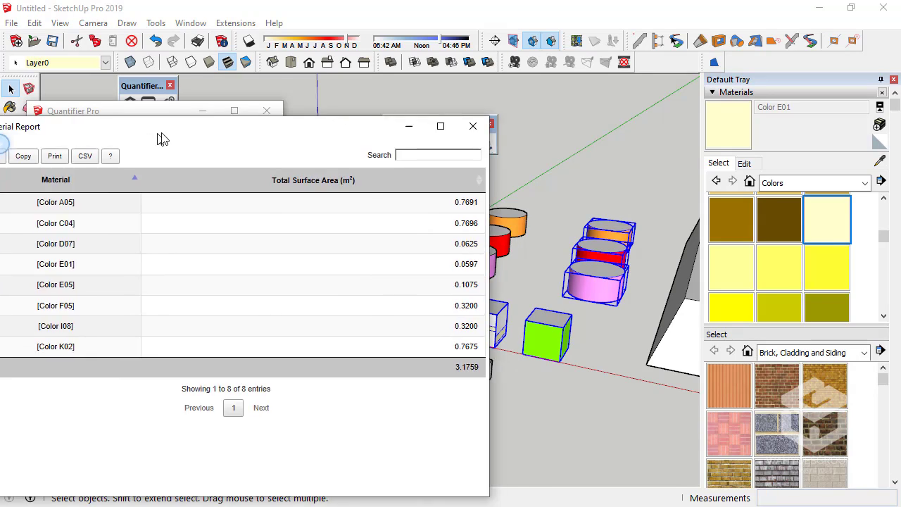
# Read through the Material Report, then switch to Excel and check the cylinder area formula in cell B6.
pyautogui.moveTo(162, 134); pyautogui.dragTo(236, 110)
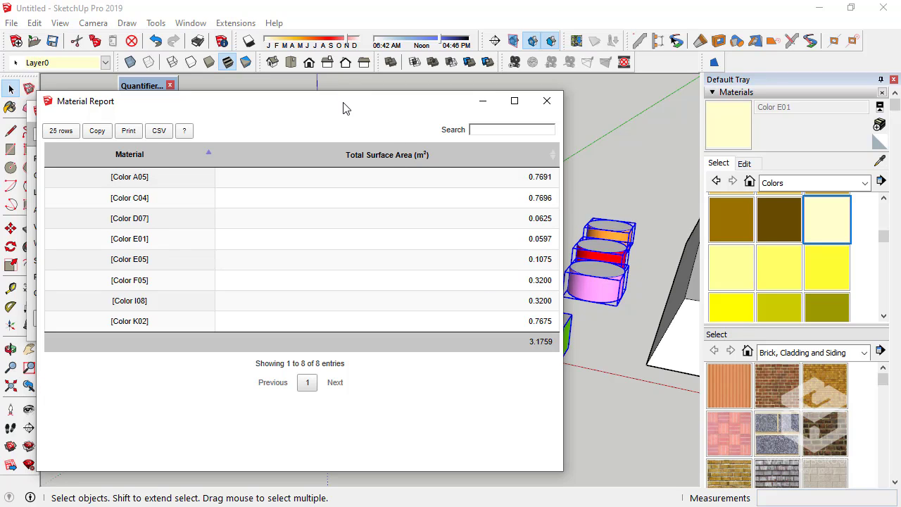
pyautogui.moveTo(344, 108); pyautogui.dragTo(470, 97)
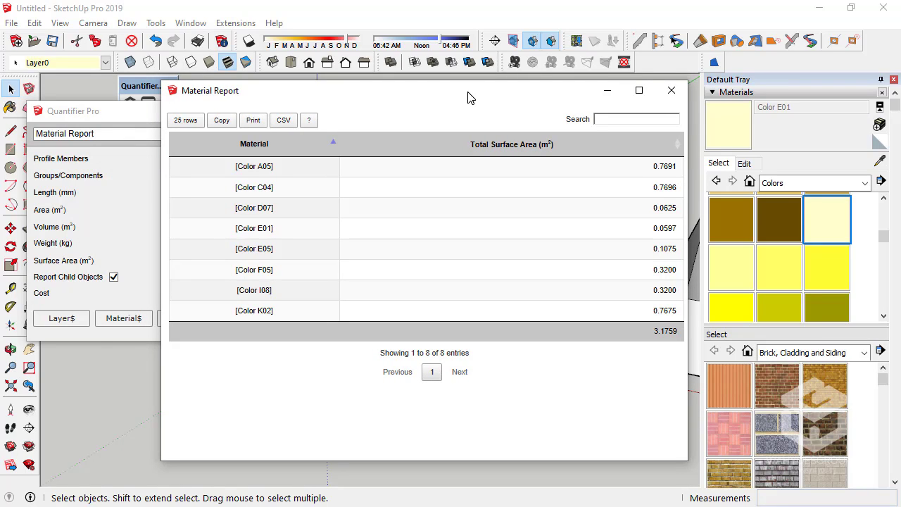
pyautogui.moveTo(471, 98); pyautogui.dragTo(436, 97)
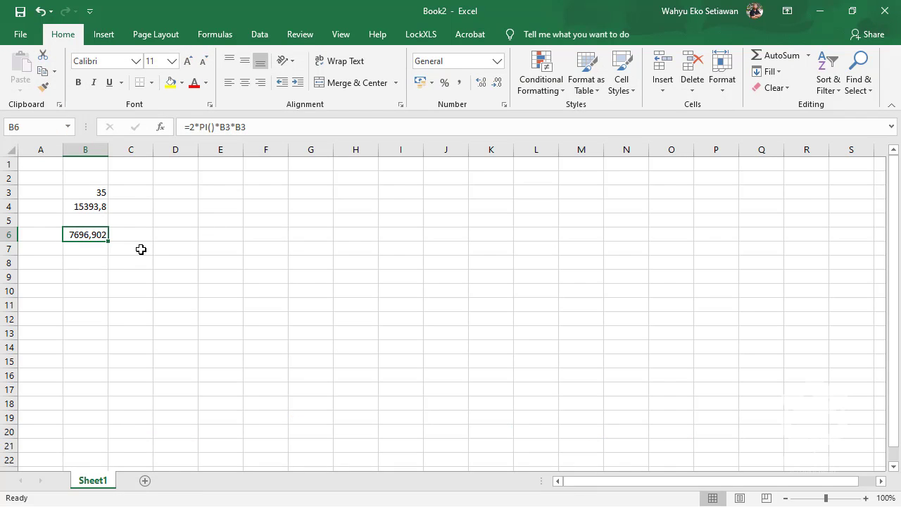
pyautogui.click(141, 250)
pyautogui.click(89, 235)
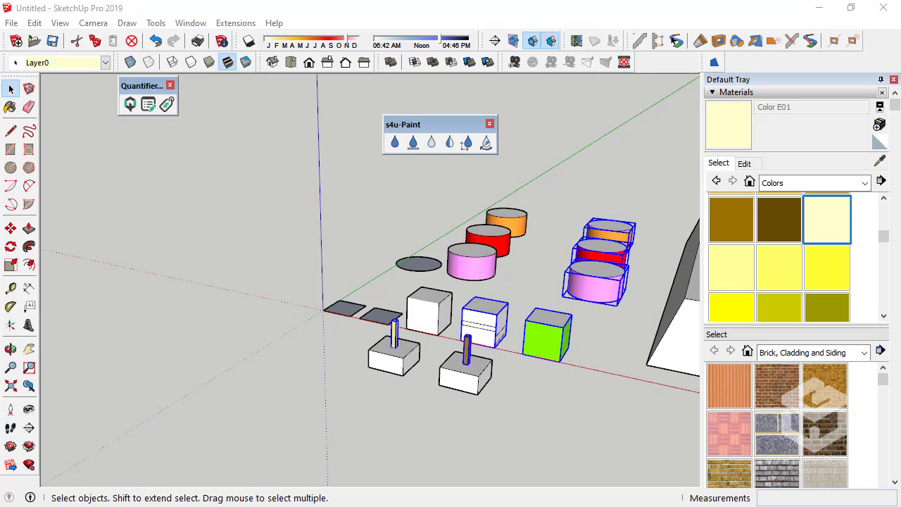
# Return to SketchUp and select only the pink, orange and red cylinders nearest the sloped wall for inspection.
pyautogui.moveTo(578, 351); pyautogui.dragTo(605, 357, button='middle')
pyautogui.scroll(-5, 451, 313)
pyautogui.scroll(4, 450, 312)
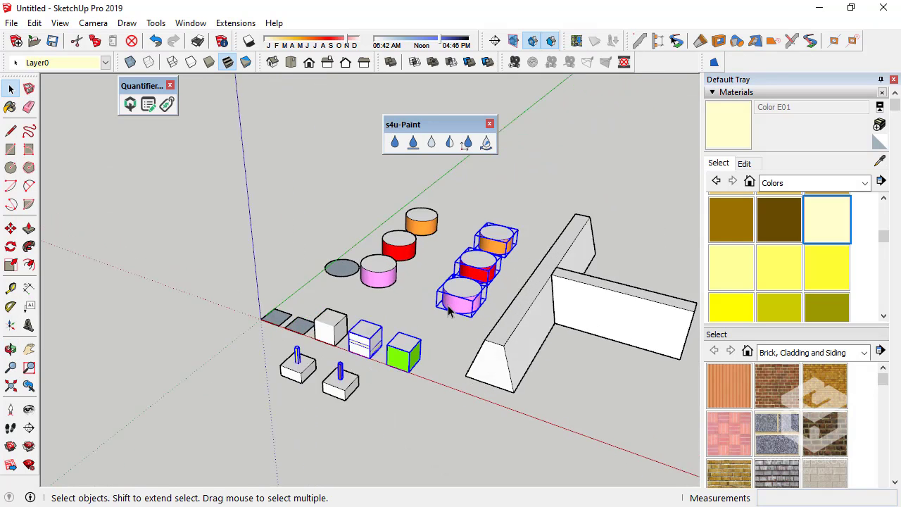
pyautogui.scroll(2, 458, 307)
pyautogui.click(456, 308)
pyautogui.scroll(2, 465, 303)
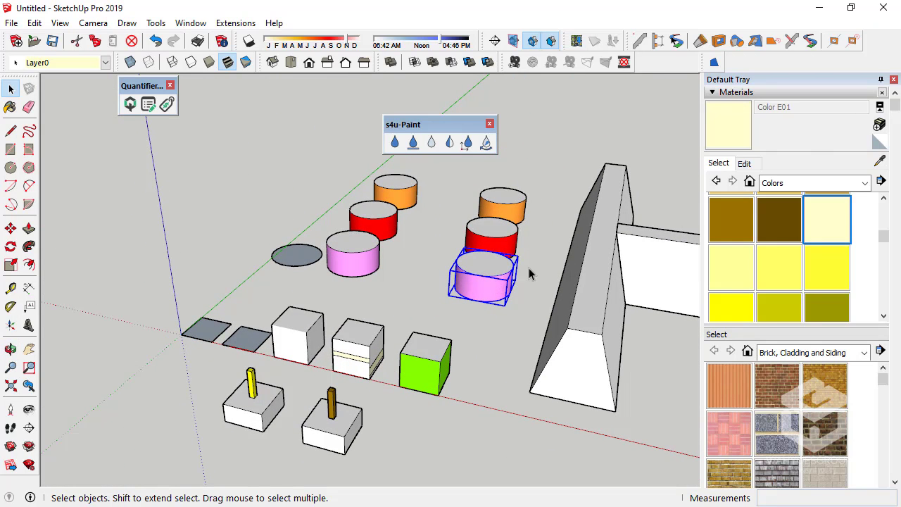
pyautogui.keyDown('shift'); pyautogui.click(502, 201); pyautogui.keyUp('shift')
pyautogui.keyDown('shift'); pyautogui.click(492, 232); pyautogui.keyUp('shift')
pyautogui.moveTo(485, 239); pyautogui.dragTo(388, 326, button='middle')
pyautogui.scroll(5, 346, 267)
pyautogui.scroll(-5, 410, 278)
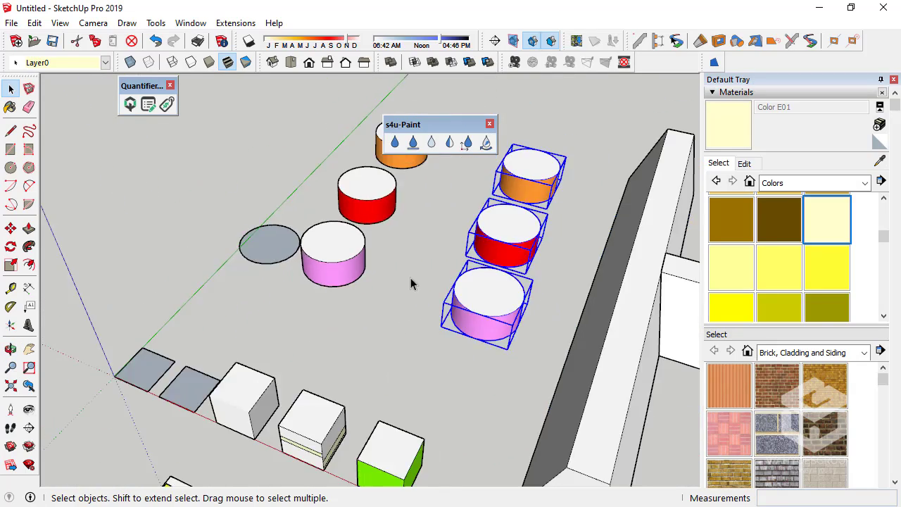
# Clear the selection and pick the pink and red cylinders of that row individually.
pyautogui.click(415, 285)
pyautogui.click(509, 292)
pyautogui.scroll(4, 514, 299)
pyautogui.click(511, 217)
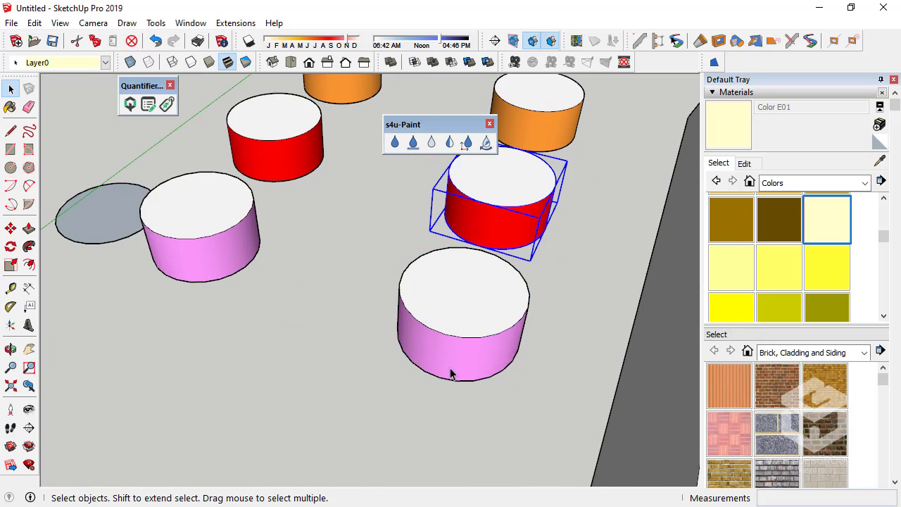
# Open the orange cylinder nearest the sloped wall for editing and draw a small circle on its top face.
pyautogui.scroll(-3, 457, 371)
pyautogui.click(513, 209)
pyautogui.scroll(4, 469, 285)
pyautogui.scroll(5, 482, 263)
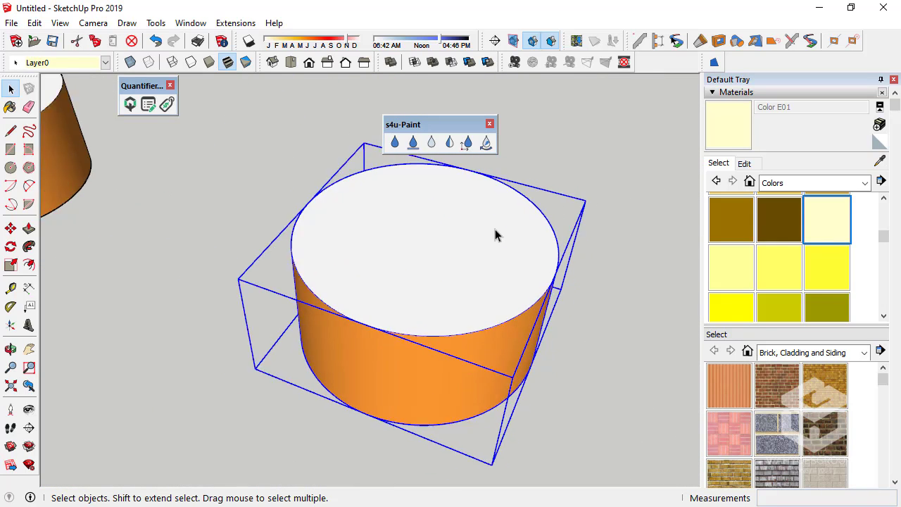
pyautogui.doubleClick(423, 253)
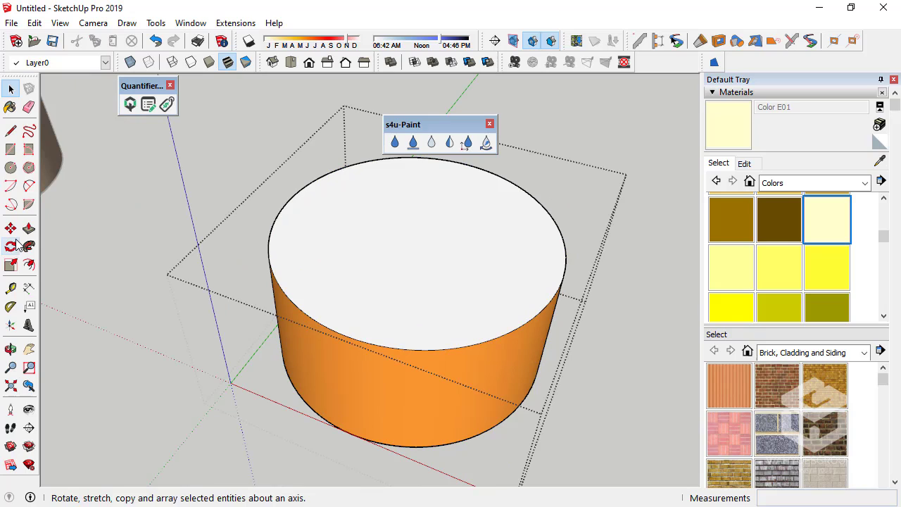
pyautogui.click(11, 166)
pyautogui.click(394, 249)
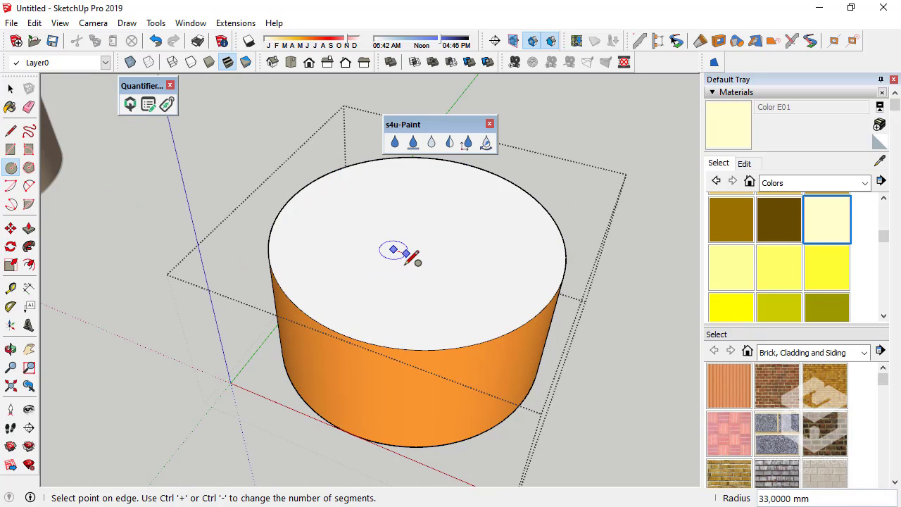
pyautogui.click(405, 263)
pyautogui.click(11, 88)
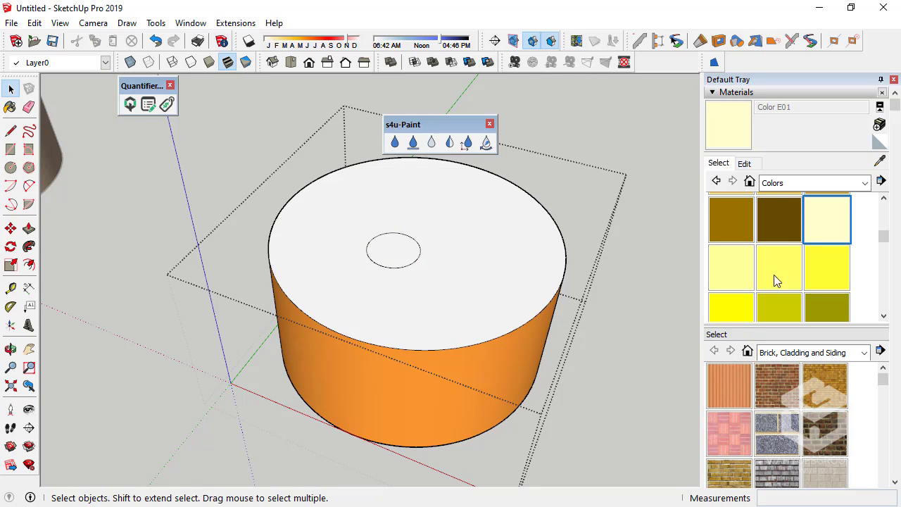
# Paint the small circle with the in-model red material Color A05 and leave the cylinder's group.
pyautogui.click(750, 182)
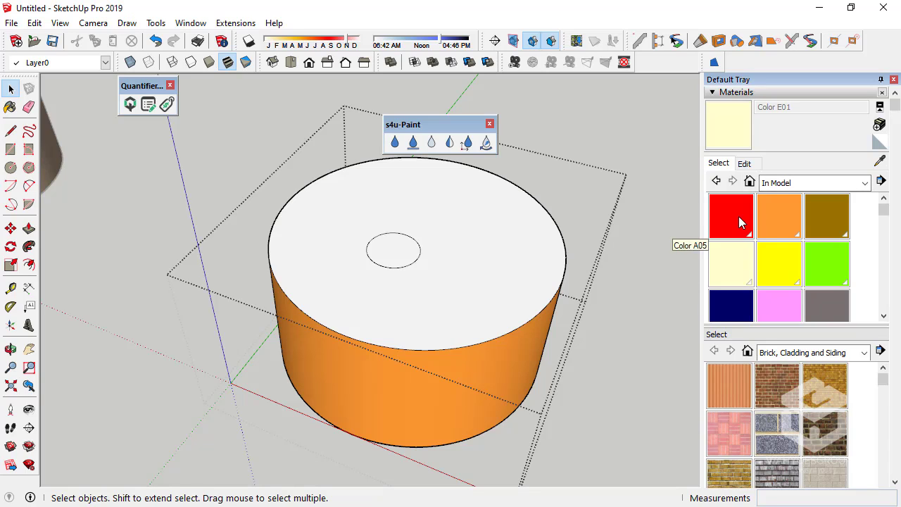
pyautogui.click(738, 216)
pyautogui.click(397, 247)
pyautogui.click(10, 89)
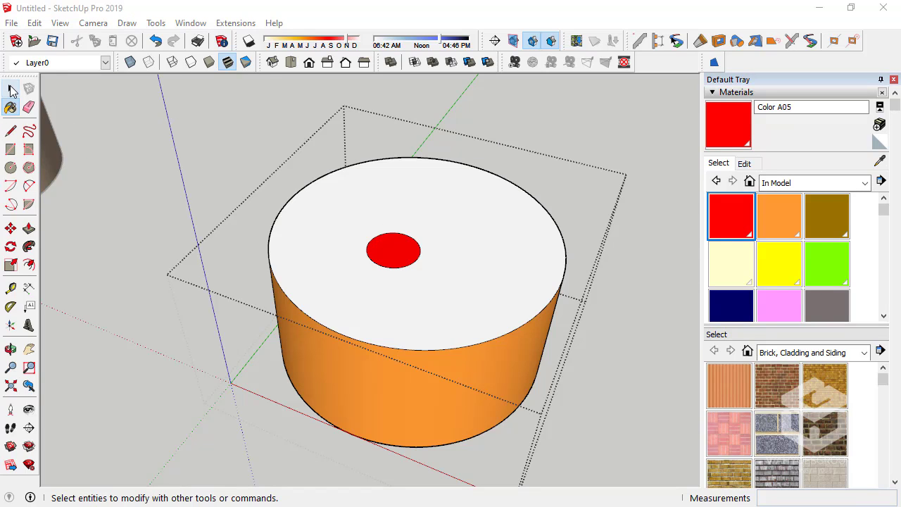
pyautogui.click(168, 216)
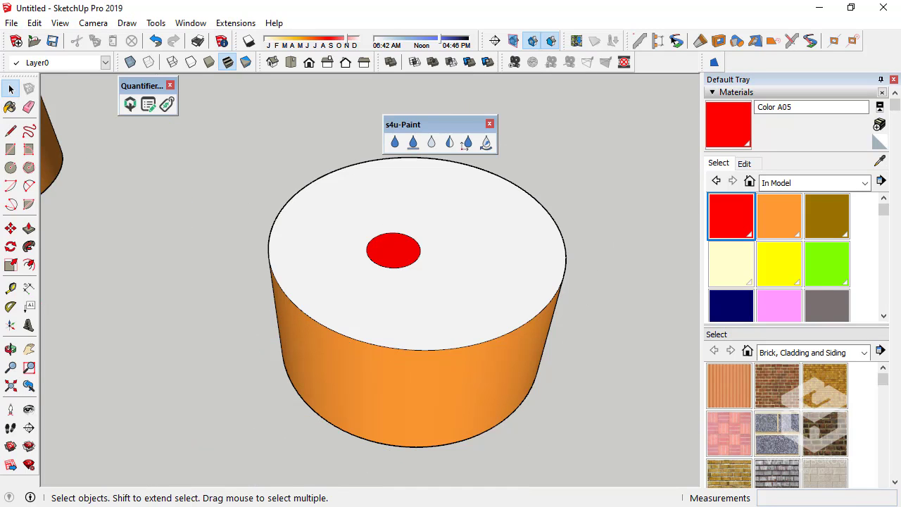
# Select the orange cylinder with the red circle and inspect its painted surfaces up close.
pyautogui.scroll(-7, 290, 228)
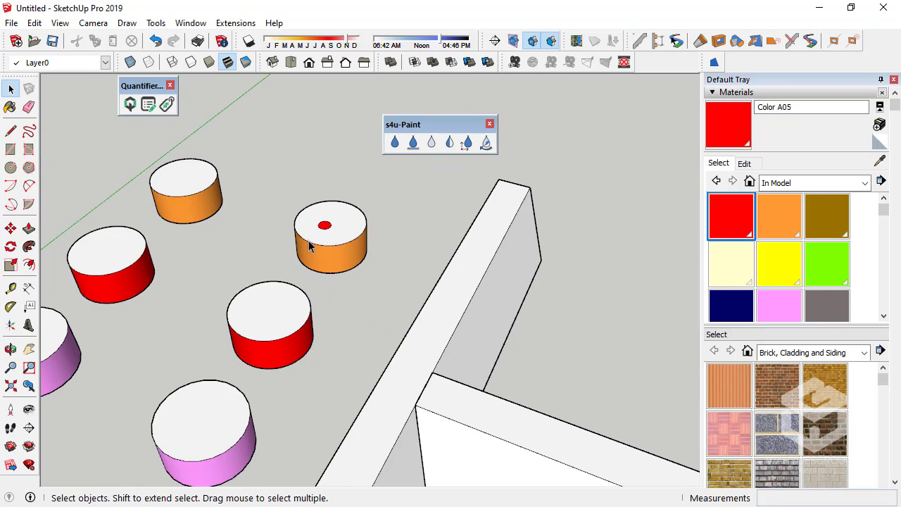
pyautogui.scroll(5, 320, 243)
pyautogui.click(389, 252)
pyautogui.scroll(-5, 473, 240)
pyautogui.scroll(6, 493, 250)
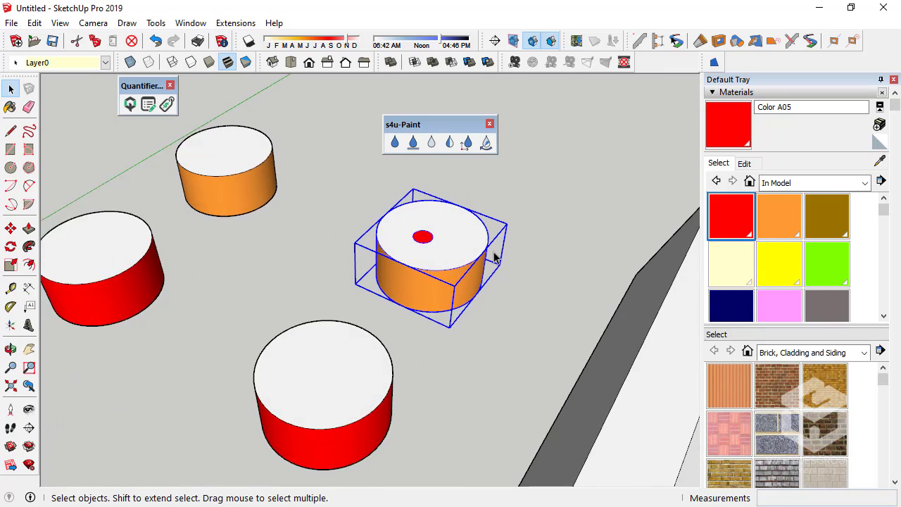
pyautogui.scroll(3, 407, 235)
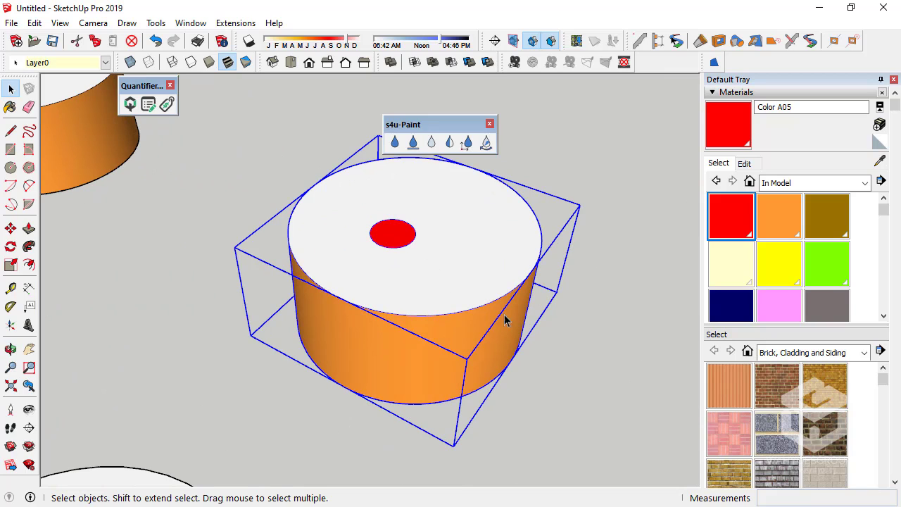
pyautogui.scroll(-4, 274, 286)
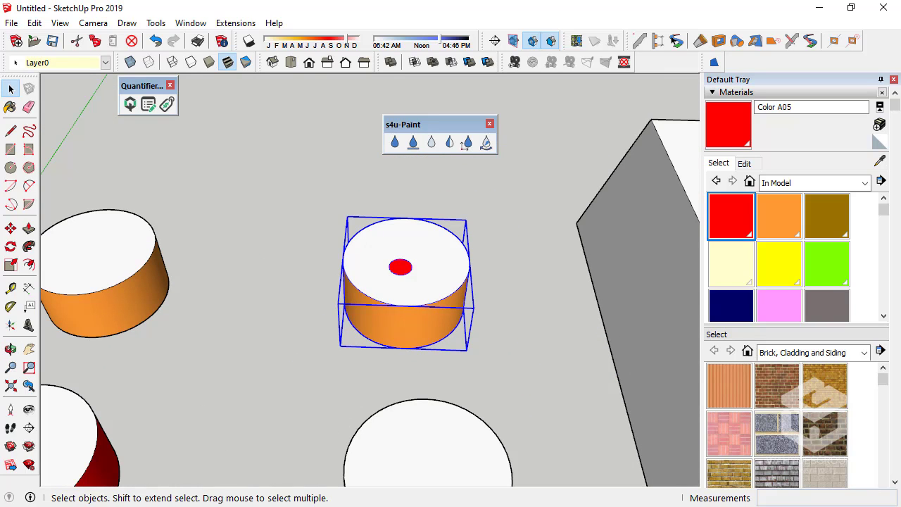
# Generate the Quantifier Pro Material Report for the selected cylinder, compare it with the model, and close both windows.
pyautogui.click(129, 104)
pyautogui.moveTo(327, 227); pyautogui.dragTo(201, 140)
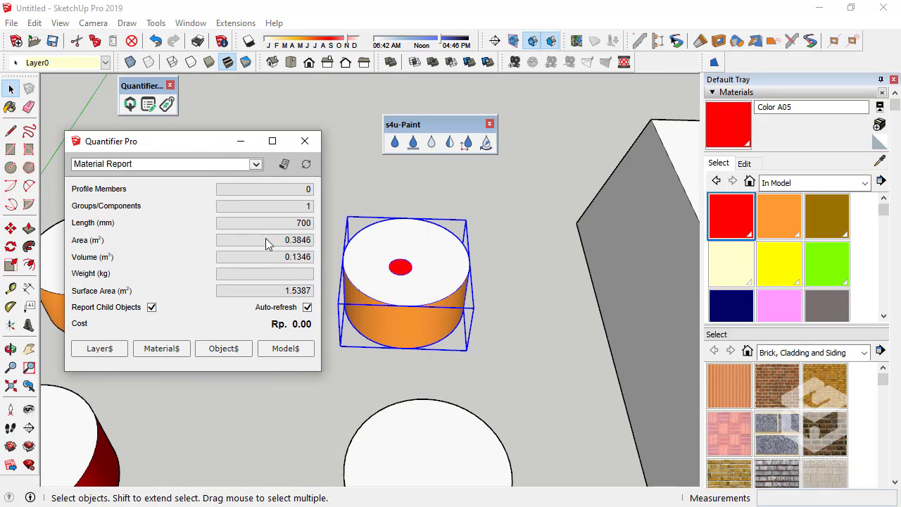
pyautogui.click(285, 167)
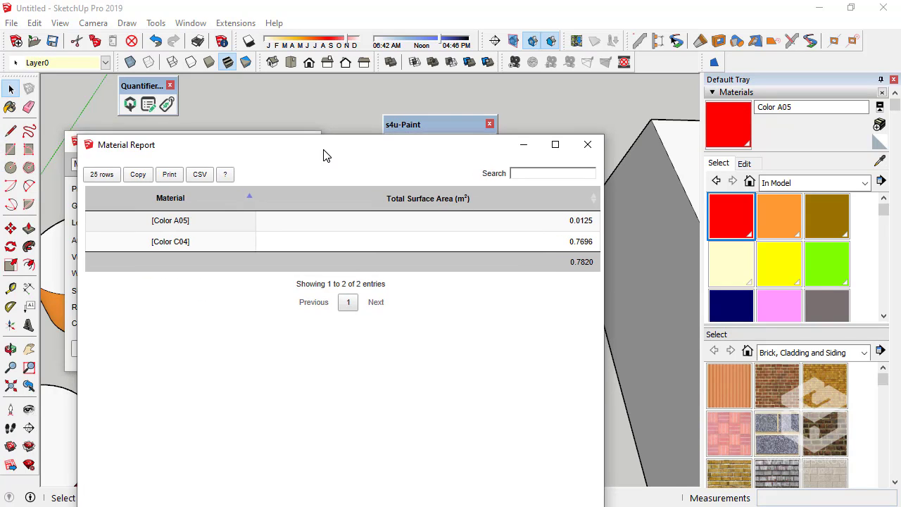
pyautogui.moveTo(322, 154); pyautogui.dragTo(223, 145)
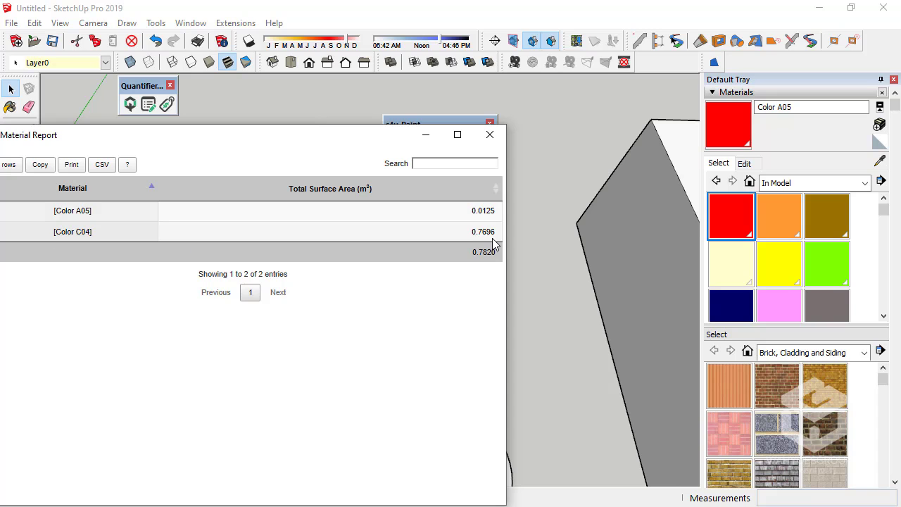
pyautogui.moveTo(378, 141); pyautogui.dragTo(73, 111)
pyautogui.moveTo(445, 293); pyautogui.dragTo(414, 311, button='middle')
pyautogui.scroll(3, 438, 326)
pyautogui.scroll(-5, 584, 282)
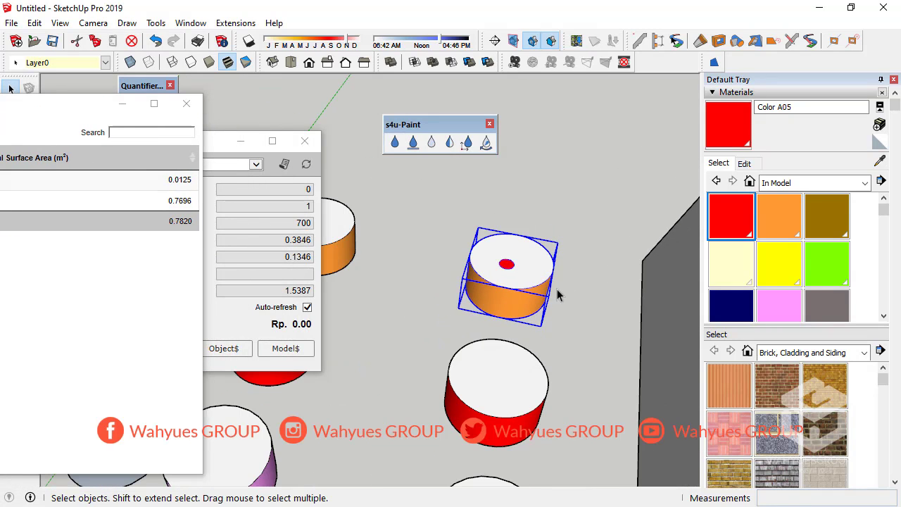
pyautogui.click(188, 106)
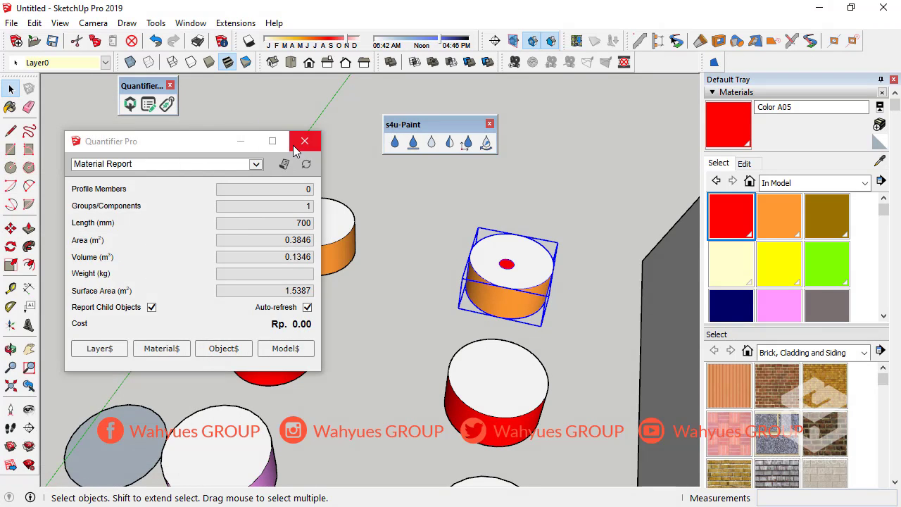
pyautogui.click(304, 141)
# Select the sloped Pondasi Batu wall beside the cylinders and reopen Quantifier Pro for it.
pyautogui.scroll(-5, 367, 190)
pyautogui.moveTo(450, 214); pyautogui.dragTo(333, 345, button='middle')
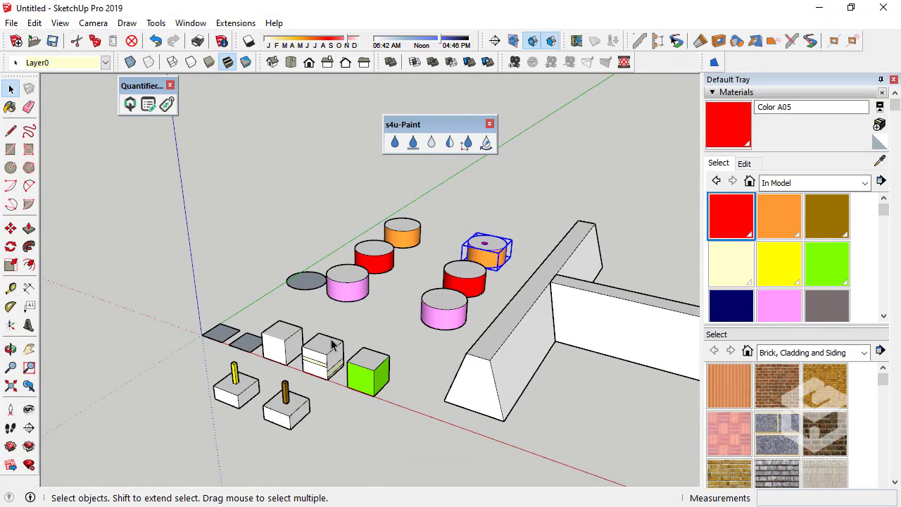
pyautogui.scroll(3, 332, 345)
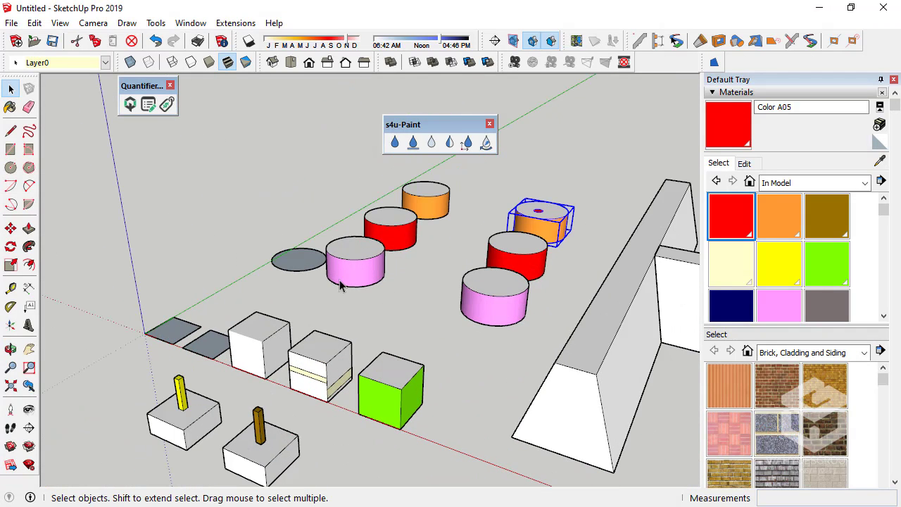
pyautogui.moveTo(339, 281); pyautogui.dragTo(346, 251, button='middle')
pyautogui.scroll(-4, 345, 253)
pyautogui.scroll(3, 475, 281)
pyautogui.moveTo(475, 282); pyautogui.dragTo(436, 281, button='middle')
pyautogui.click(453, 270)
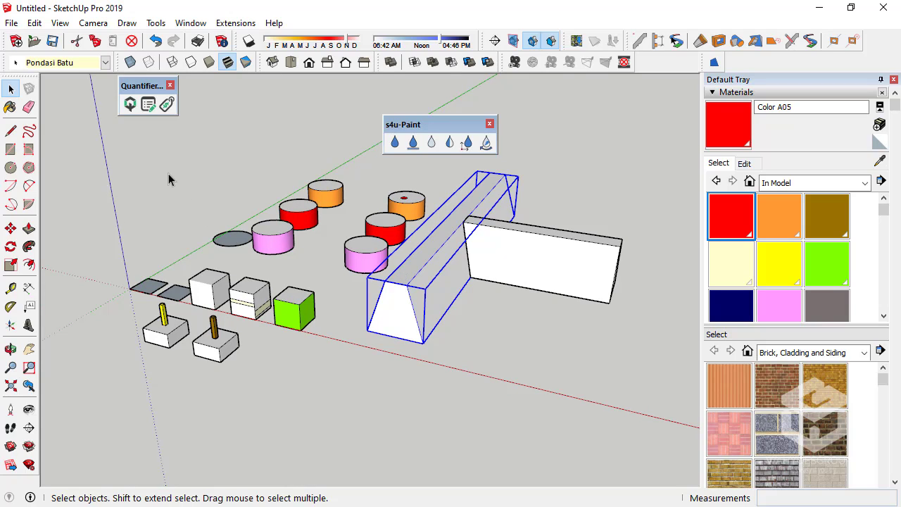
pyautogui.click(130, 104)
pyautogui.moveTo(193, 142); pyautogui.dragTo(464, 141)
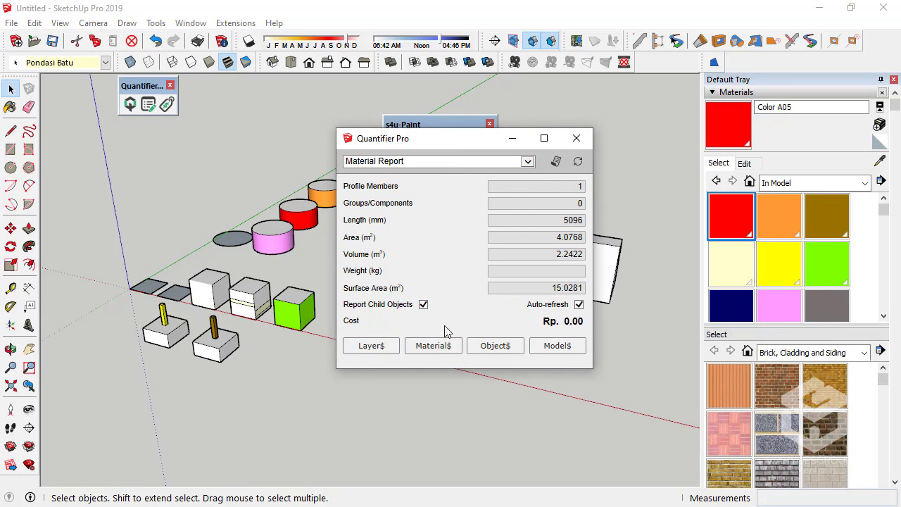
# Dismiss the model cost window, then add a cost row for [Color A05] in Material Cost Data.
pyautogui.click(559, 346)
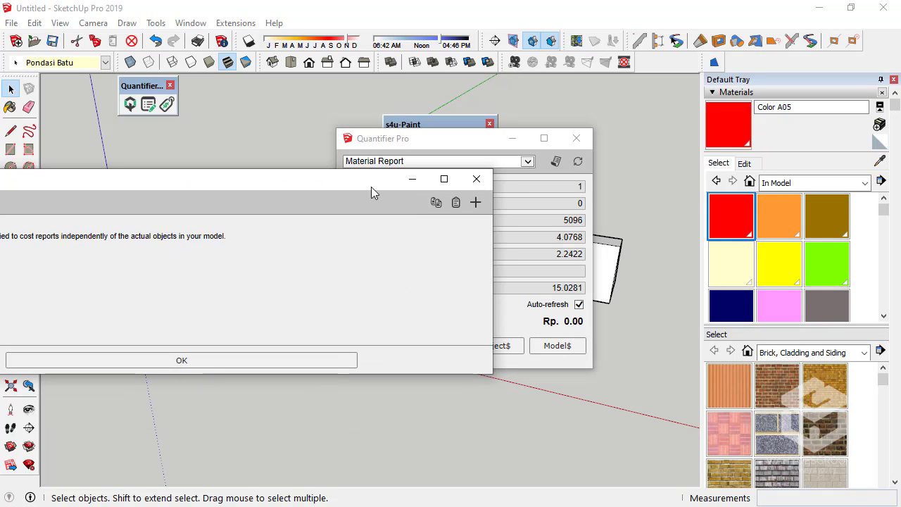
pyautogui.click(494, 180)
pyautogui.click(428, 347)
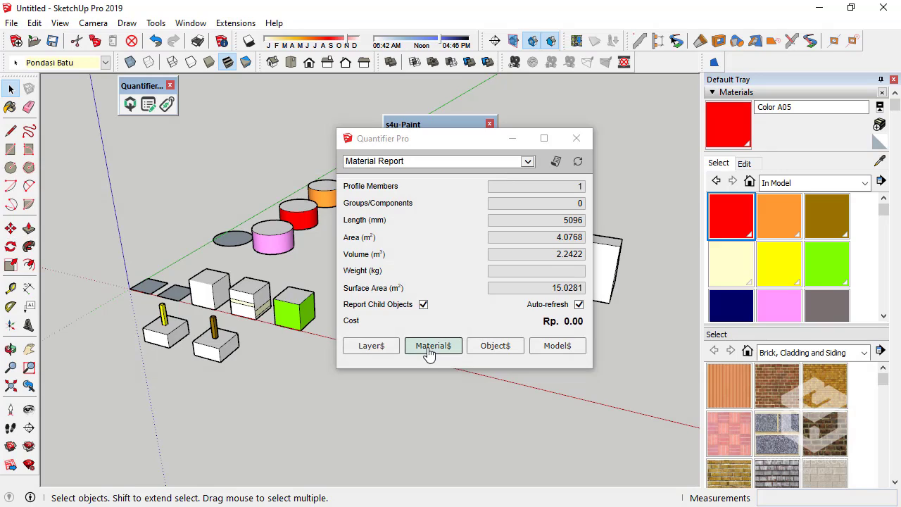
pyautogui.click(354, 222)
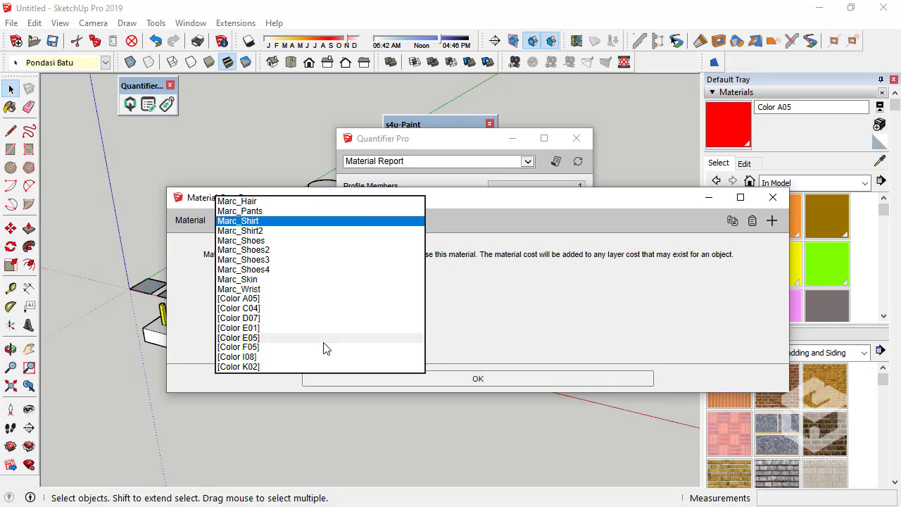
pyautogui.click(277, 303)
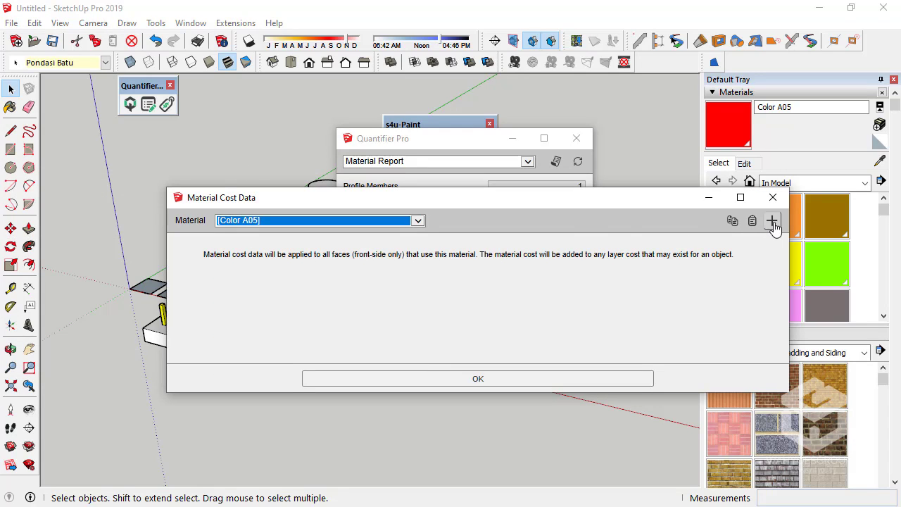
pyautogui.click(771, 220)
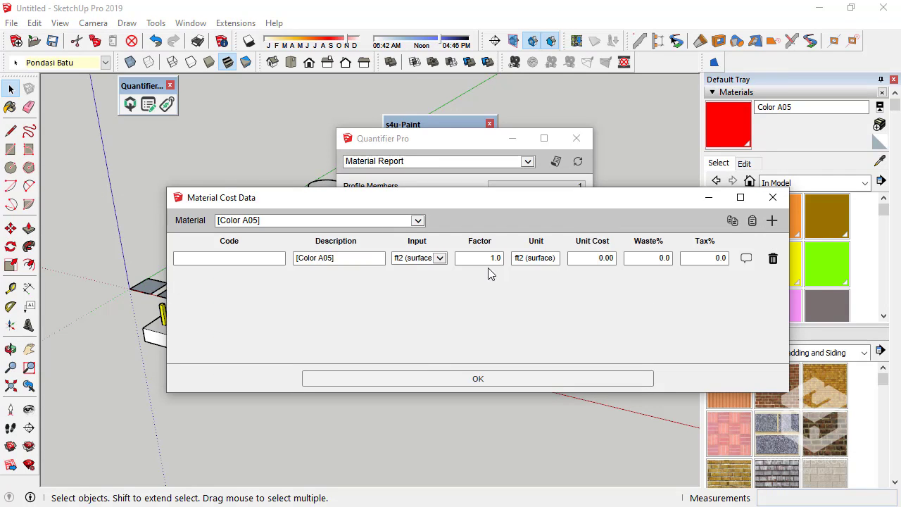
# Set the [Color A05] cost input to m2 (surface) with a unit cost of 4500 and confirm.
pyautogui.click(439, 259)
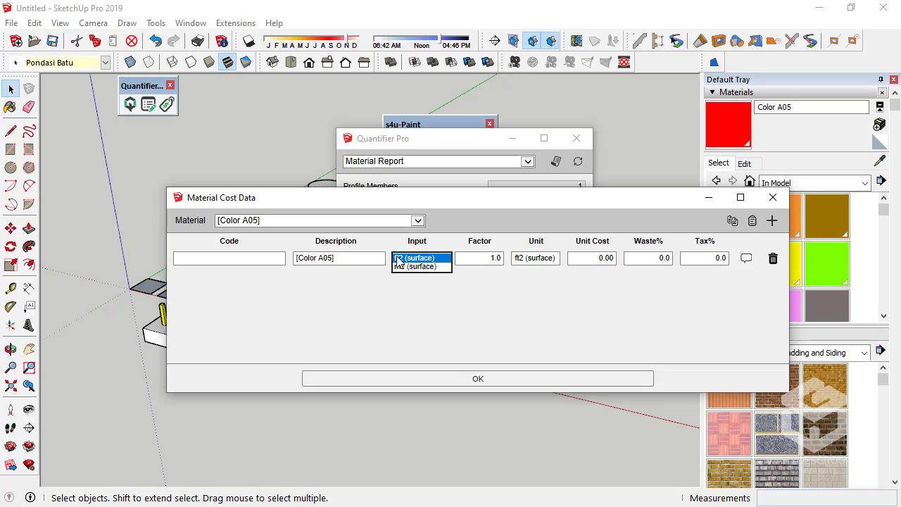
pyautogui.click(419, 267)
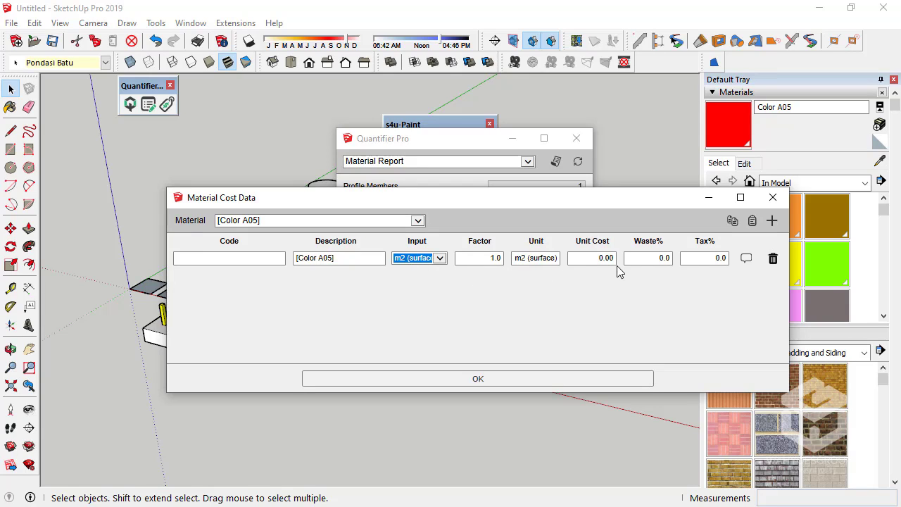
pyautogui.click(591, 259)
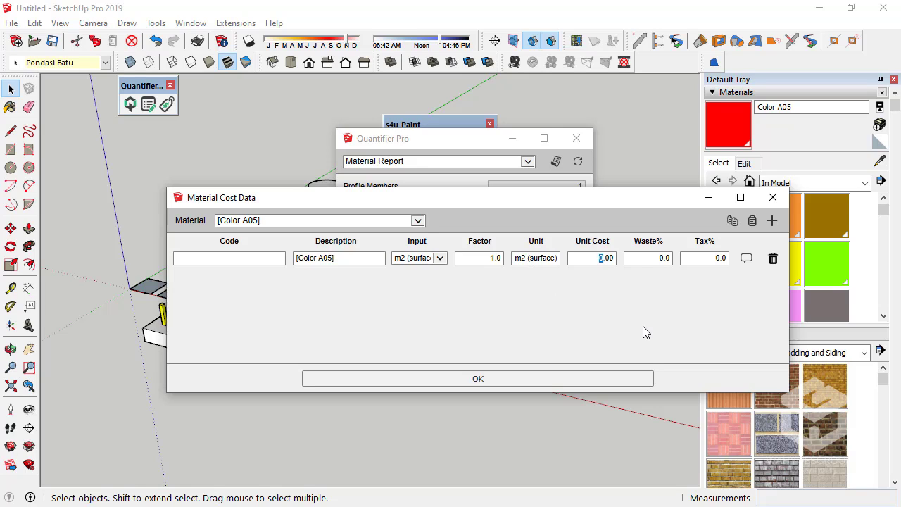
pyautogui.write('4500')
pyautogui.click(479, 378)
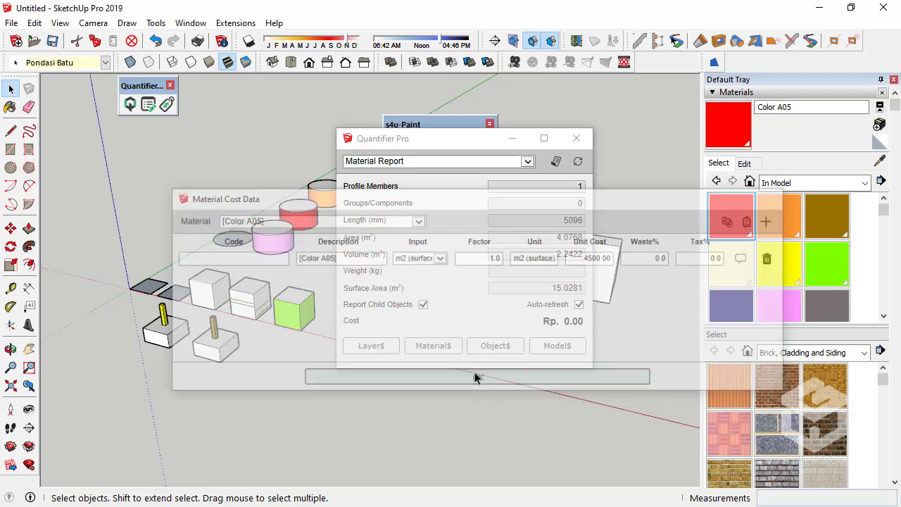
# Move Quantifier Pro off the model and select the pink, red and orange cylinders nearest the sloped wall.
pyautogui.moveTo(456, 151); pyautogui.dragTo(615, 170)
pyautogui.moveTo(422, 275); pyautogui.dragTo(399, 255, button='middle')
pyautogui.click(394, 252)
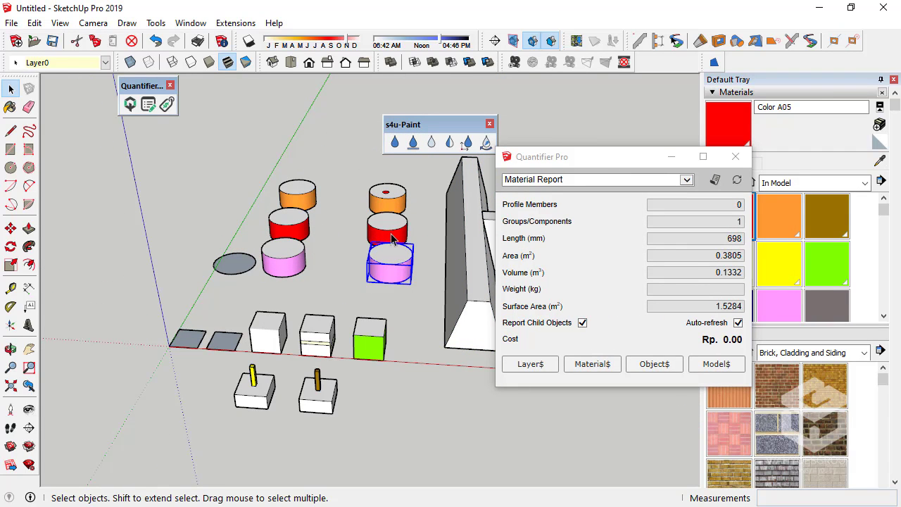
pyautogui.keyDown('shift'); pyautogui.click(392, 236); pyautogui.keyUp('shift')
pyautogui.keyDown('shift'); pyautogui.click(394, 204); pyautogui.keyUp('shift')
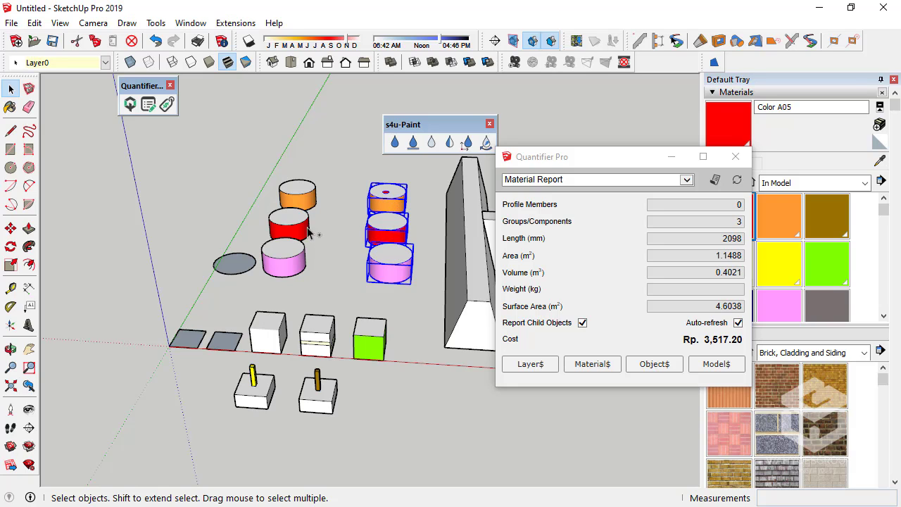
# Generate the Material Report for the three selected cylinders, review the areas, and close the report.
pyautogui.click(715, 180)
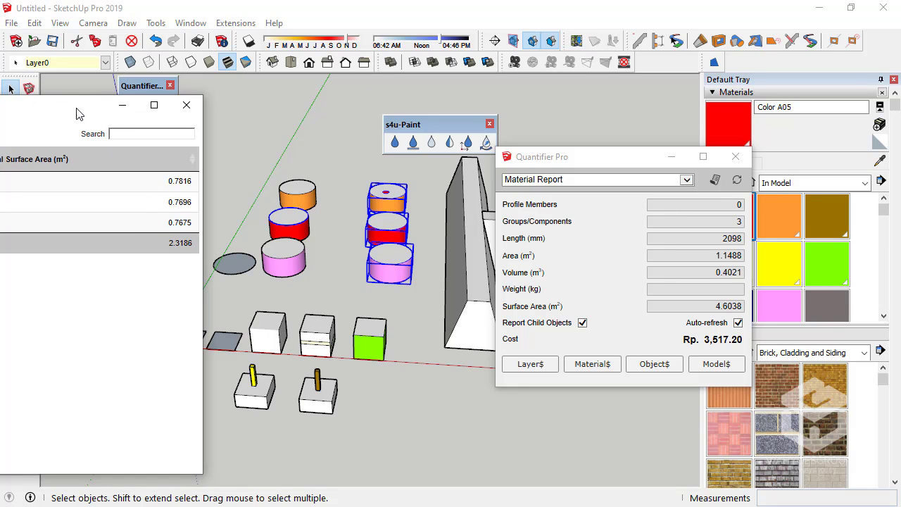
pyautogui.moveTo(79, 113); pyautogui.dragTo(315, 109)
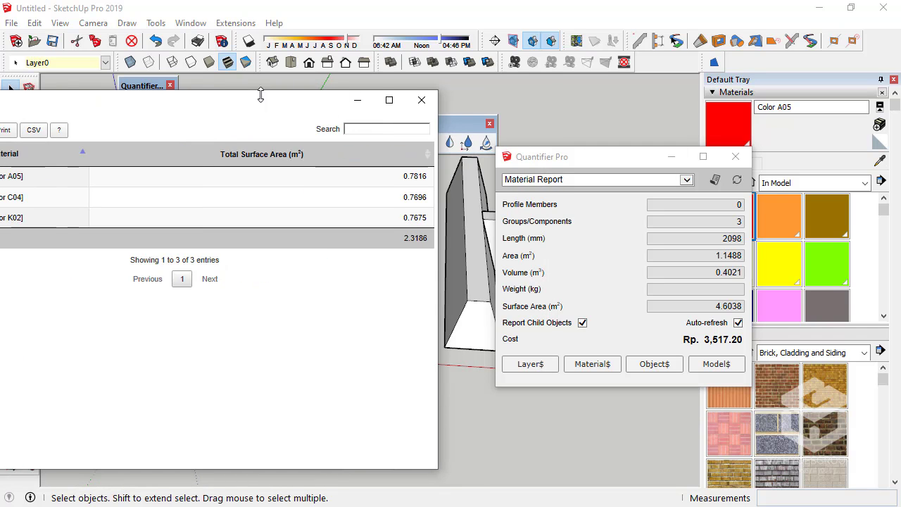
pyautogui.moveTo(258, 94); pyautogui.dragTo(257, 155)
pyautogui.click(421, 163)
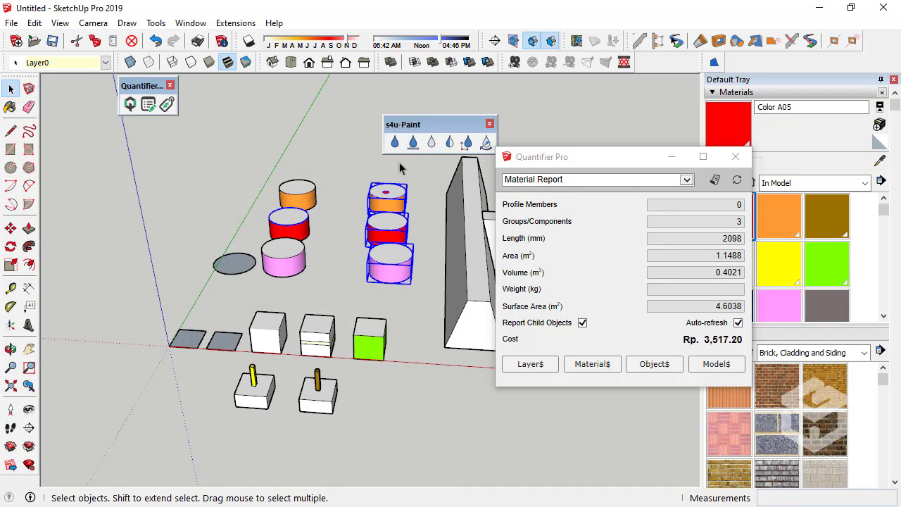
# Look through the Component Report fields in Report Settings, and close the settings without confirming.
pyautogui.click(148, 104)
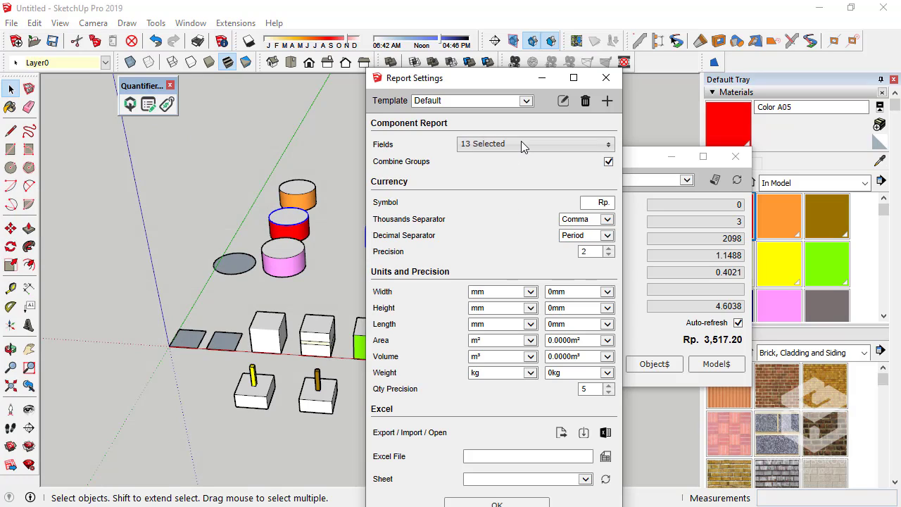
pyautogui.click(521, 142)
pyautogui.scroll(-2, 611, 201)
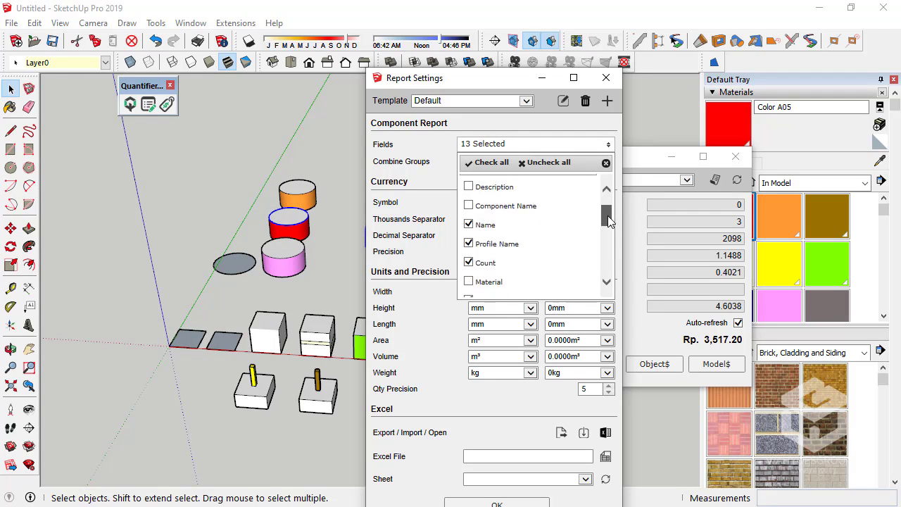
pyautogui.click(522, 104)
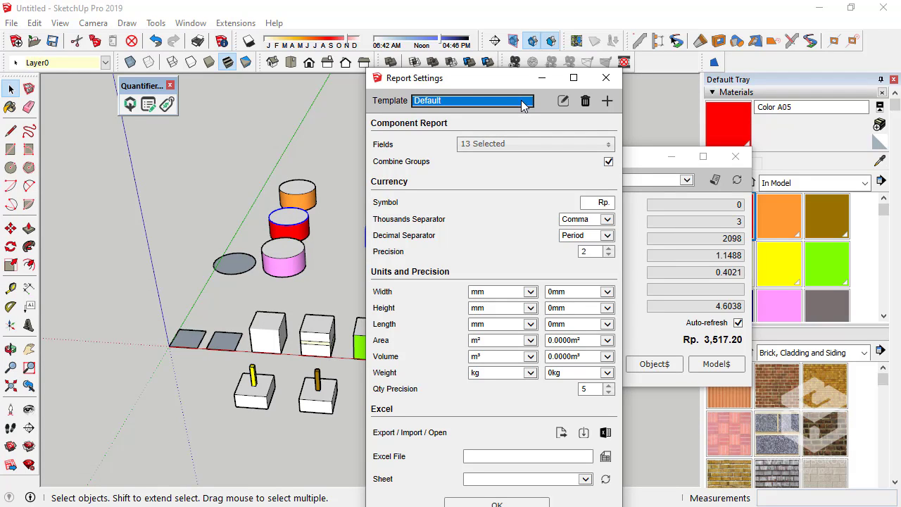
pyautogui.click(538, 144)
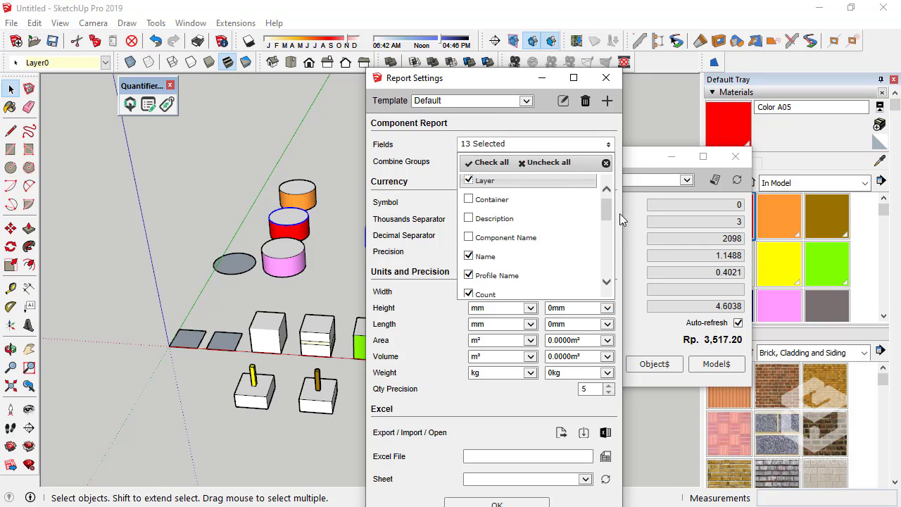
pyautogui.moveTo(614, 216)
pyautogui.mouseDown()
pyautogui.moveTo(614, 266)
pyautogui.moveTo(609, 200)
pyautogui.mouseUp()
pyautogui.click(469, 210)
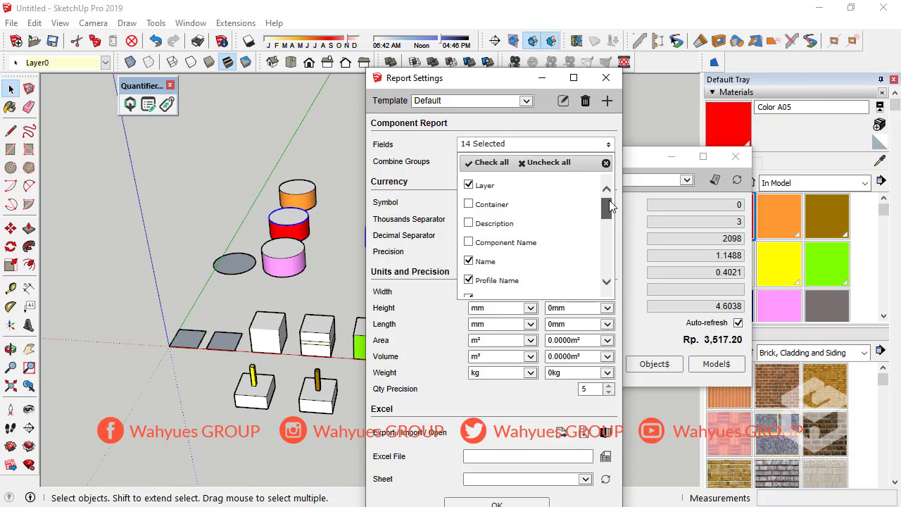
pyautogui.click(427, 134)
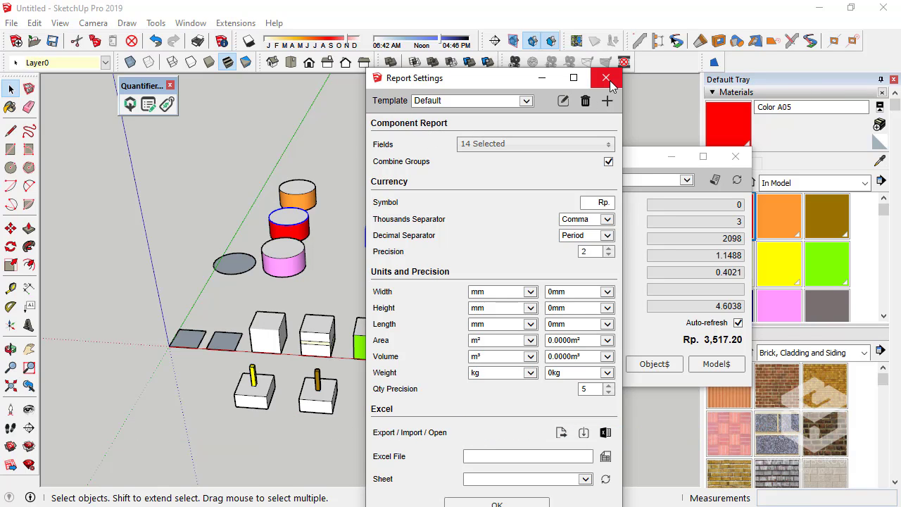
pyautogui.click(607, 80)
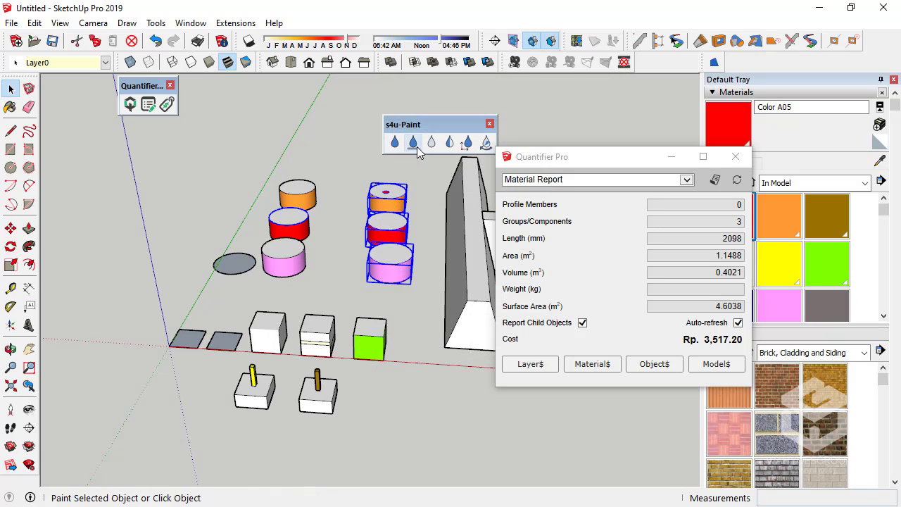
# Check the Material Report for the three selected cylinders, set the report type to Cost Detail Report, and close the old report.
pyautogui.click(714, 179)
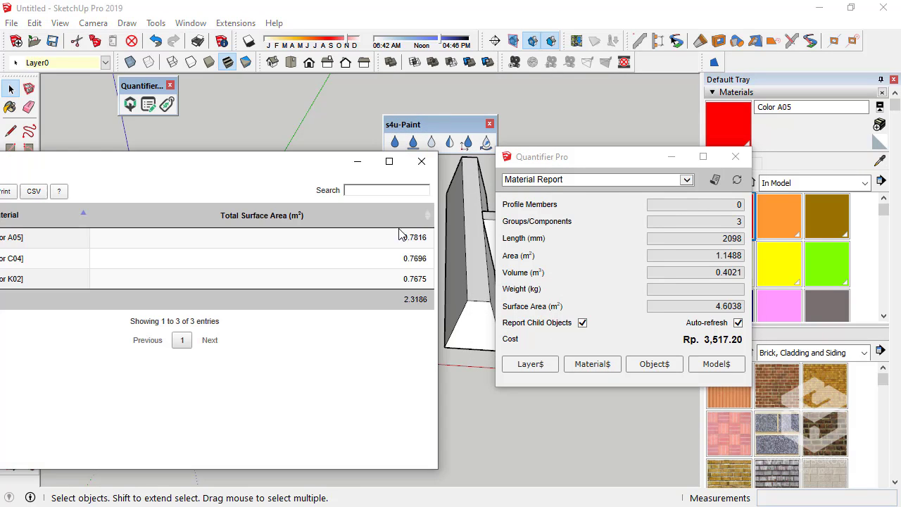
pyautogui.click(579, 185)
pyautogui.click(546, 149)
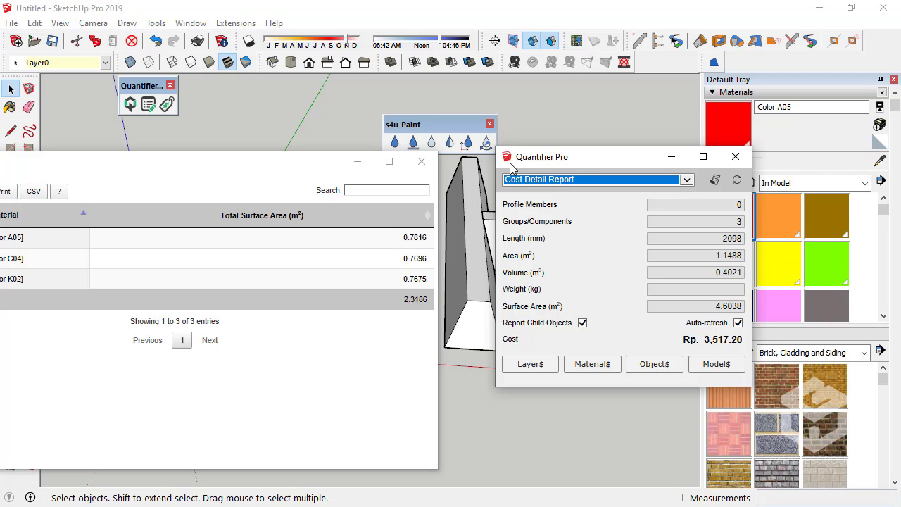
pyautogui.click(421, 162)
# Generate the Cost Detail Report for the selected cylinders and move its window clear of the Quantifier Pro controls.
pyautogui.click(715, 180)
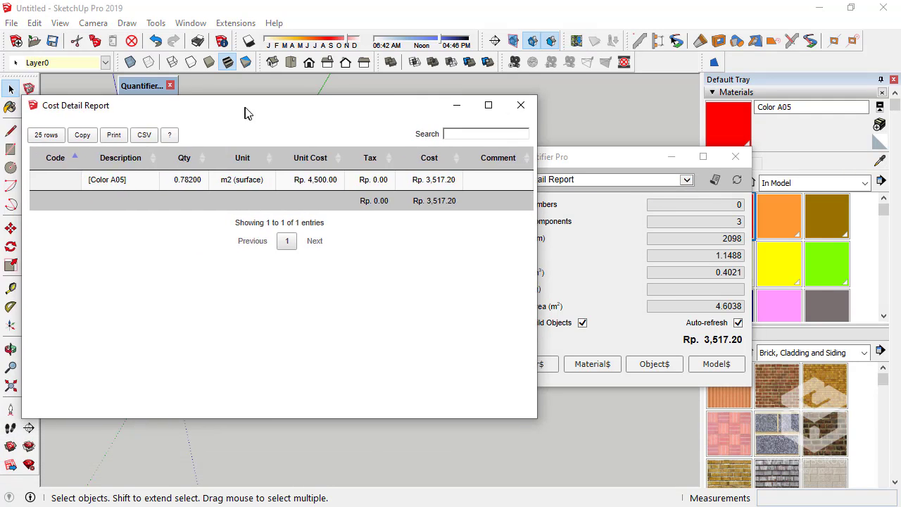
pyautogui.moveTo(246, 110); pyautogui.dragTo(315, 136)
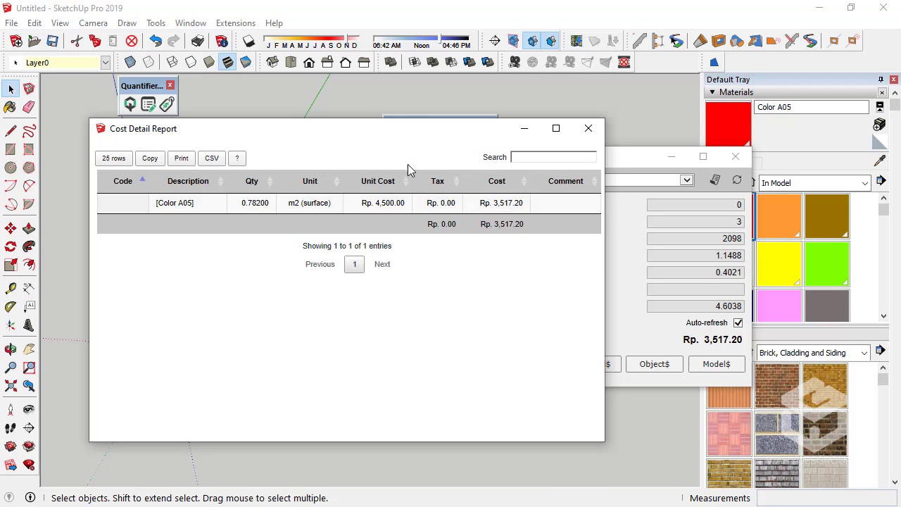
pyautogui.moveTo(433, 130); pyautogui.dragTo(355, 148)
# Change the [Color A05] unit cost to 90000 in Material Cost Data and confirm.
pyautogui.click(593, 365)
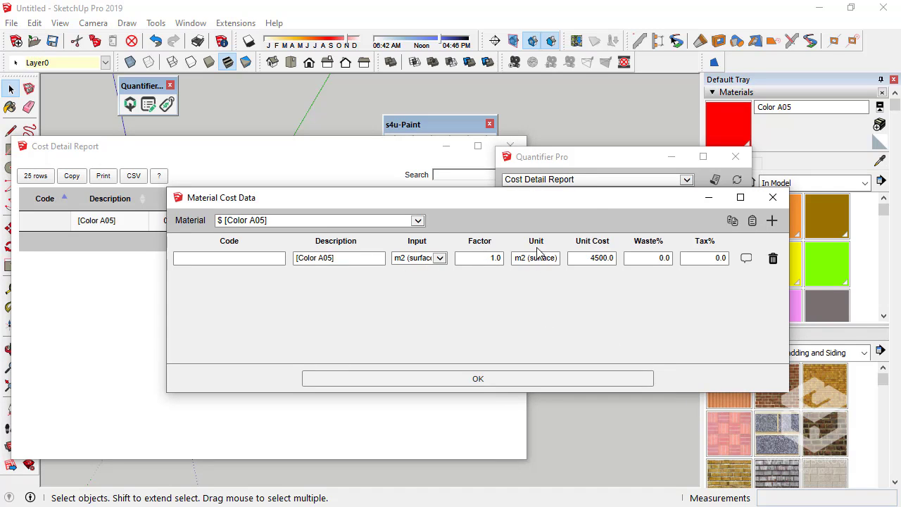
pyautogui.moveTo(570, 202); pyautogui.dragTo(494, 263)
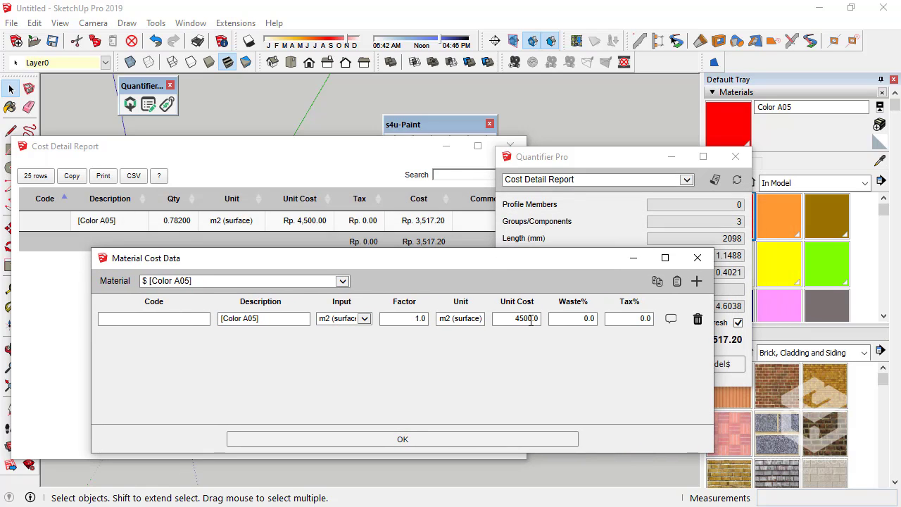
pyautogui.press('BackSpace')
pyautogui.press('BackSpace')
pyautogui.press('BackSpace')
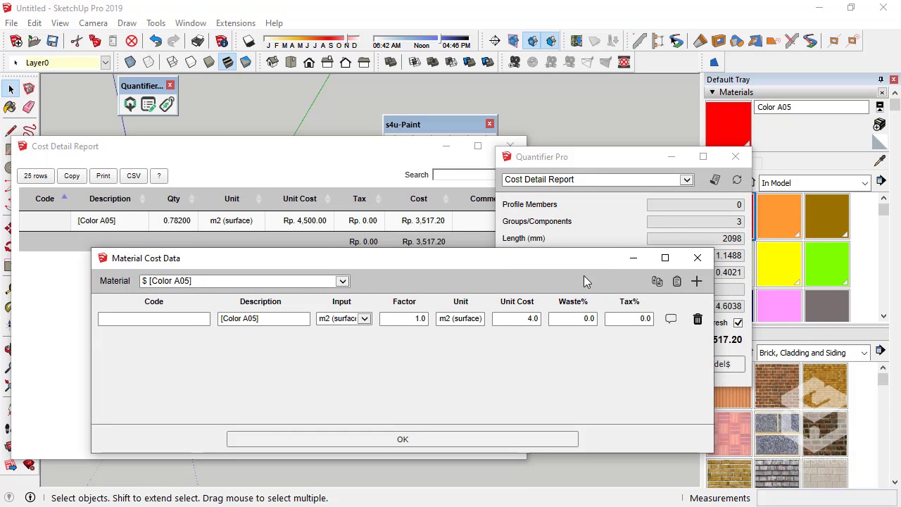
pyautogui.press('BackSpace')
pyautogui.write('90000')
pyautogui.click(402, 439)
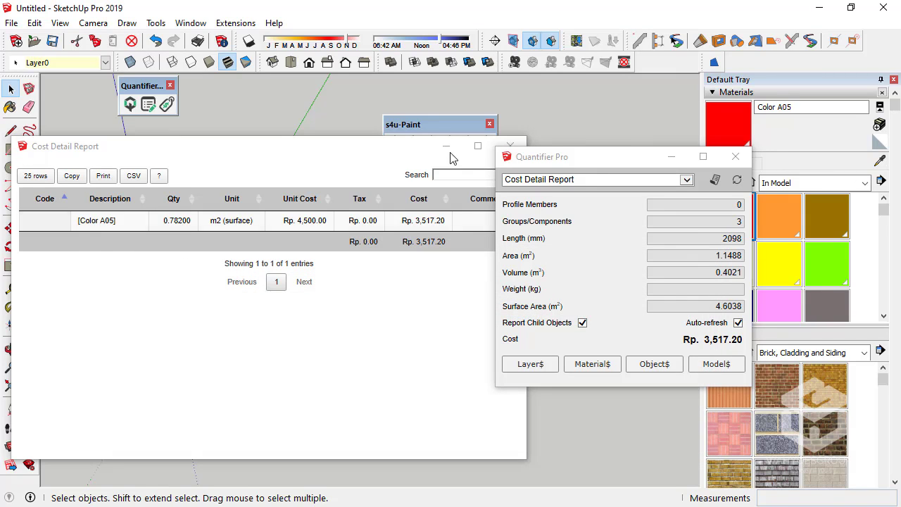
# Close the outdated cost report, regenerate the Cost Detail Report to check the [Color A05] cost, and close it.
pyautogui.click(510, 145)
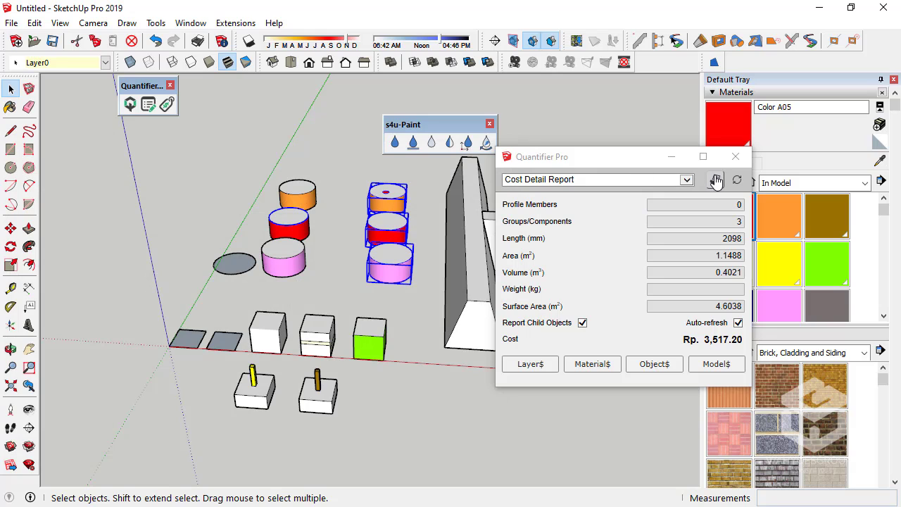
pyautogui.click(659, 181)
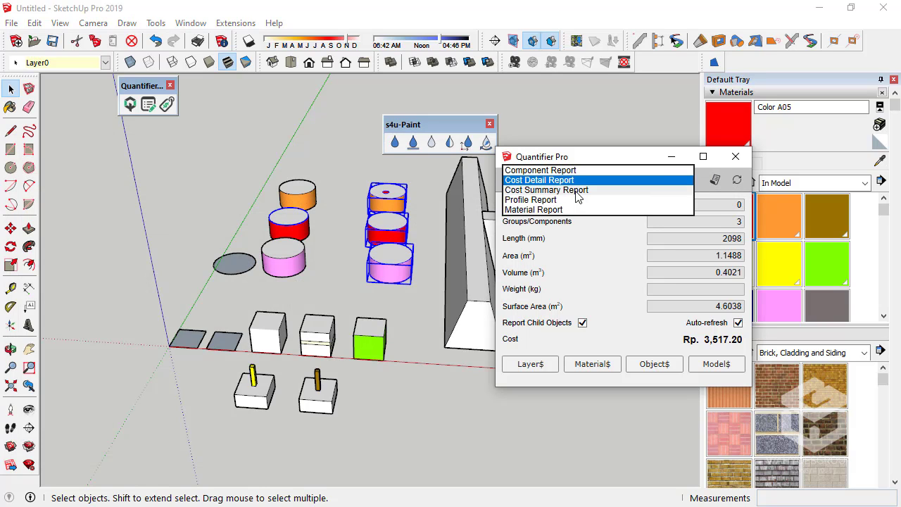
pyautogui.click(662, 181)
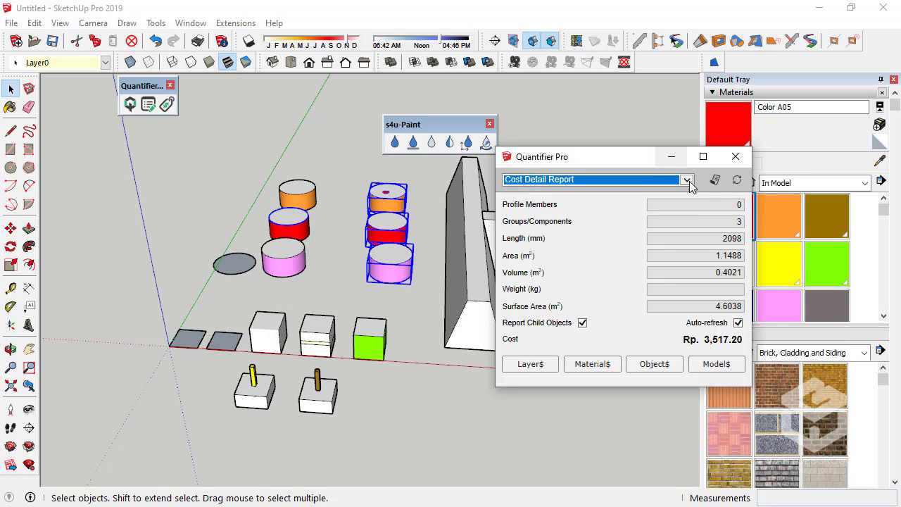
pyautogui.click(715, 179)
pyautogui.moveTo(253, 153); pyautogui.dragTo(343, 167)
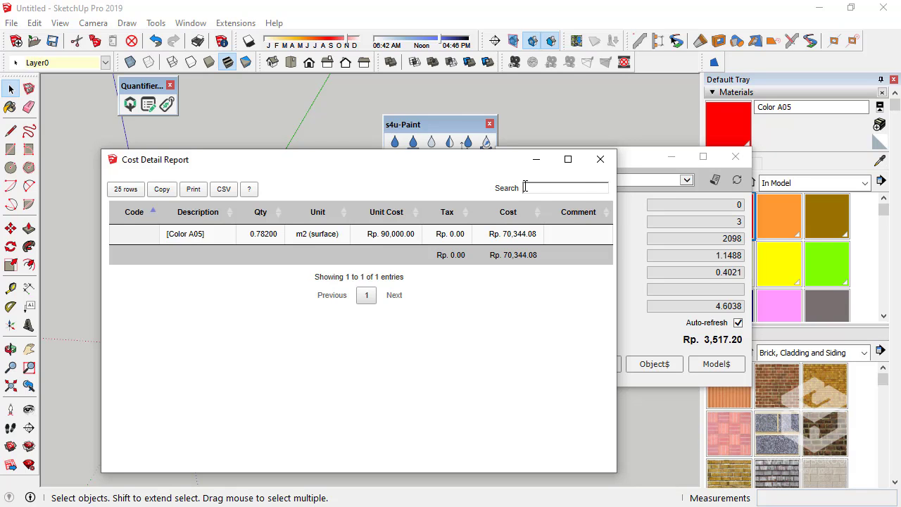
pyautogui.click(600, 159)
# Add a [Color C04] cost row in Material Cost Data with input m2 (surface) and unit cost 120000, and confirm.
pyautogui.scroll(3, 380, 257)
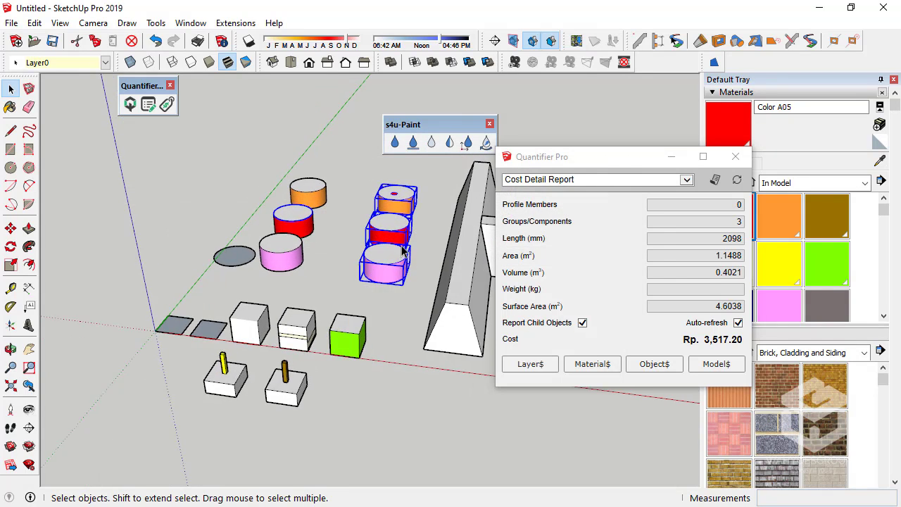
pyautogui.click(597, 368)
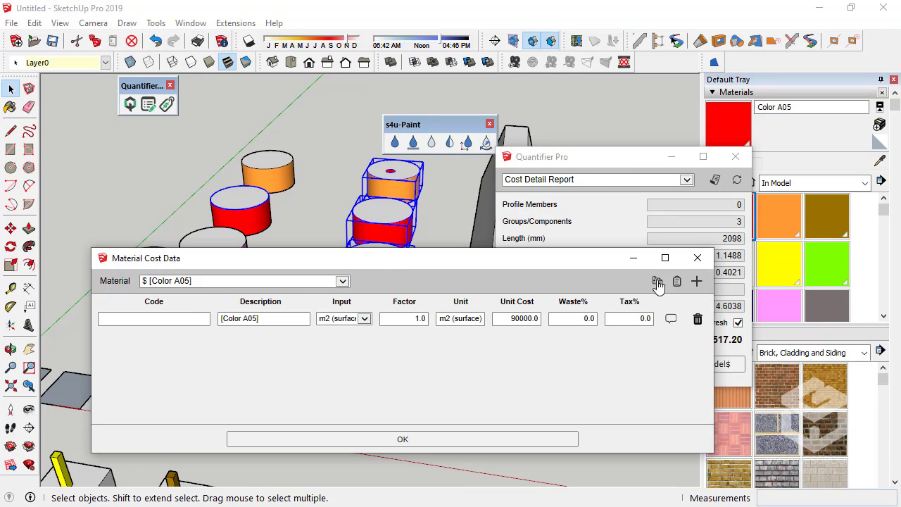
pyautogui.click(696, 281)
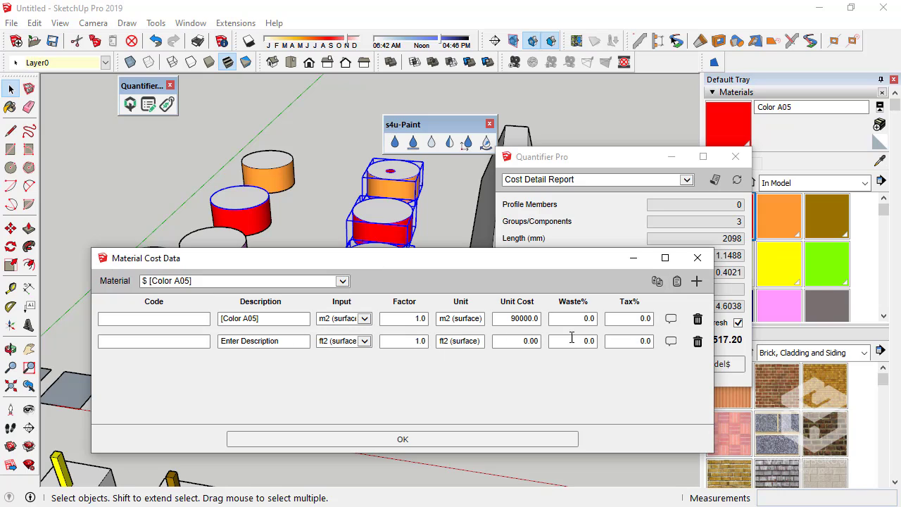
pyautogui.click(697, 341)
pyautogui.click(251, 283)
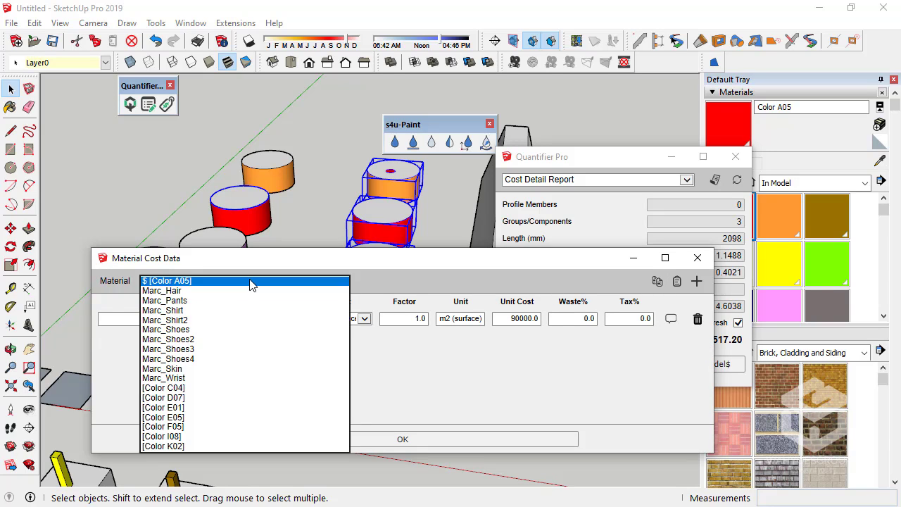
pyautogui.click(202, 388)
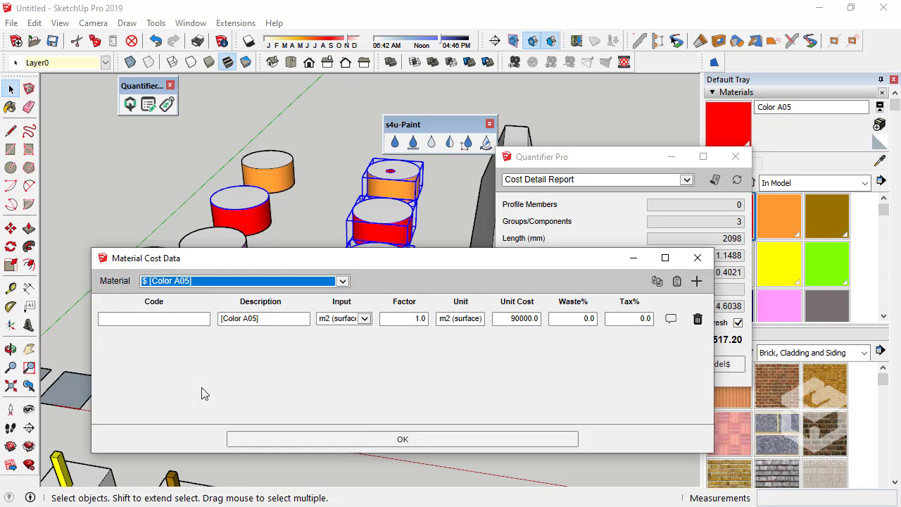
pyautogui.click(356, 321)
pyautogui.click(351, 335)
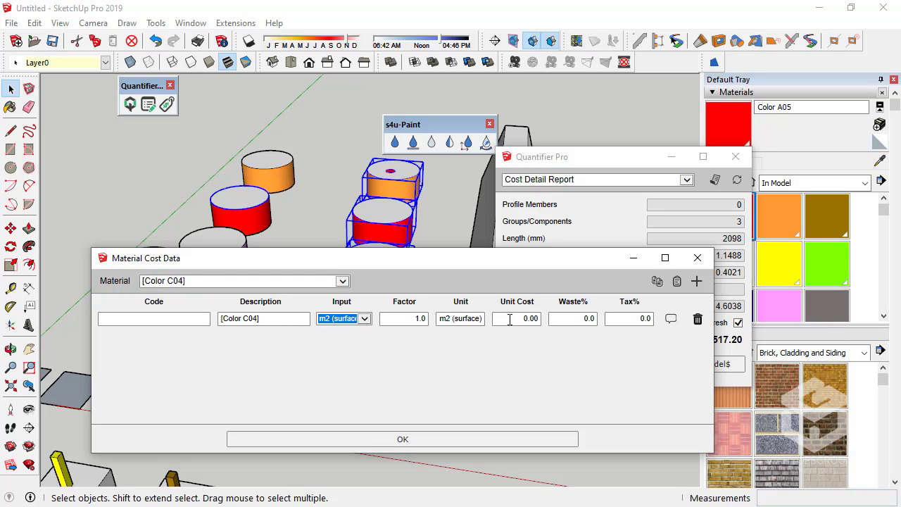
pyautogui.click(522, 319)
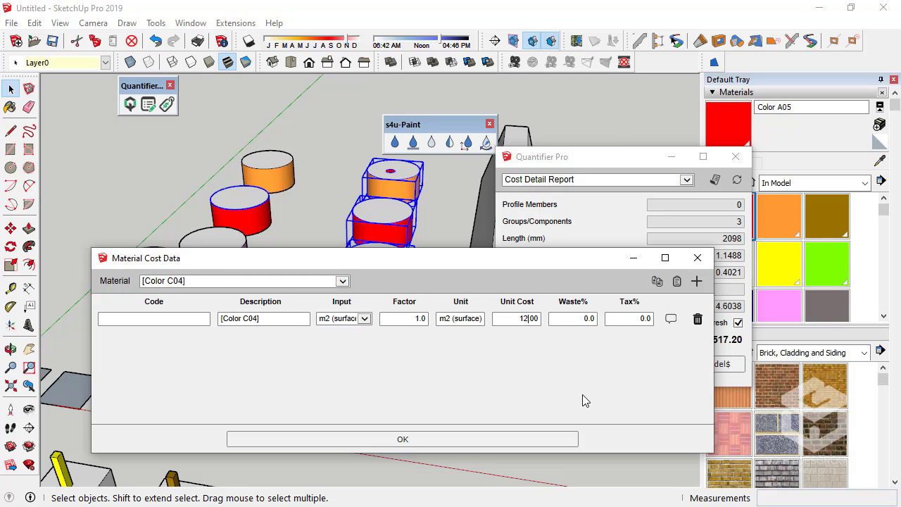
pyautogui.write('0000')
pyautogui.click(488, 438)
# Generate the Cost Detail Report covering [Color A05] and [Color C04], review the costs, and close it.
pyautogui.moveTo(394, 273); pyautogui.dragTo(373, 276, button='middle')
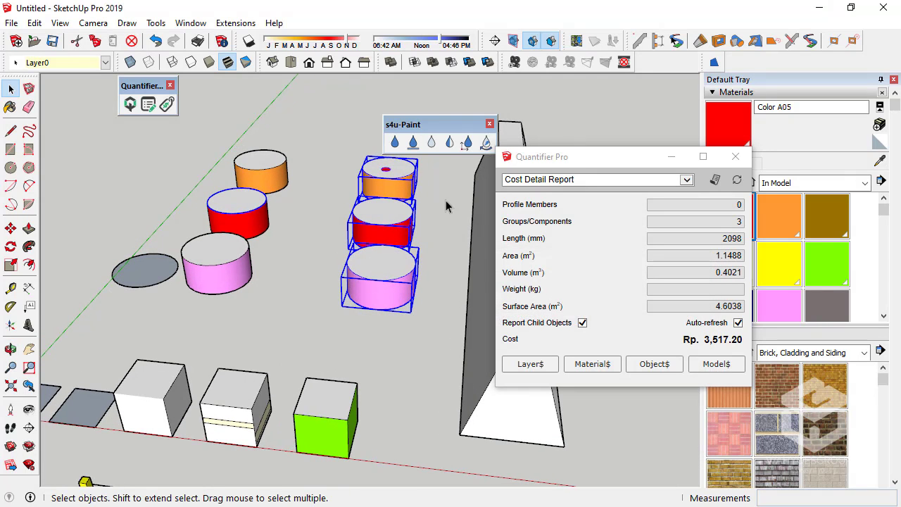
pyautogui.click(715, 180)
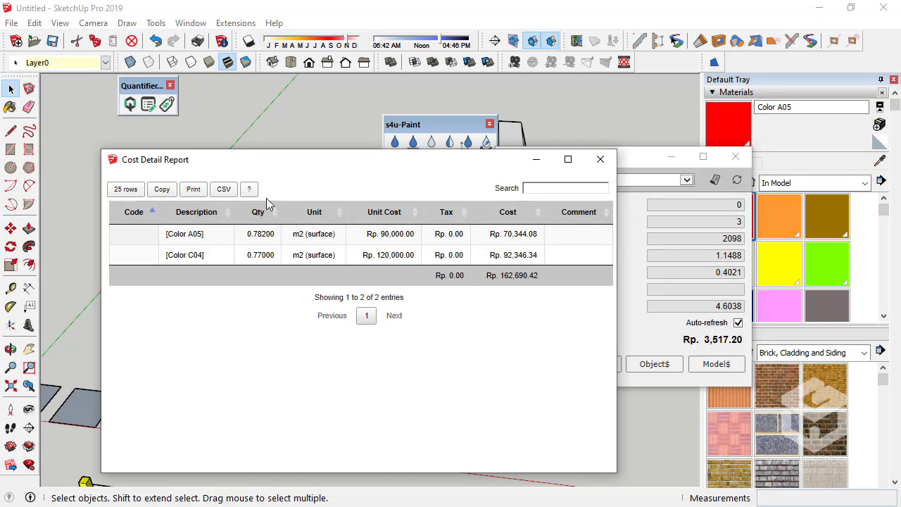
pyautogui.click(600, 162)
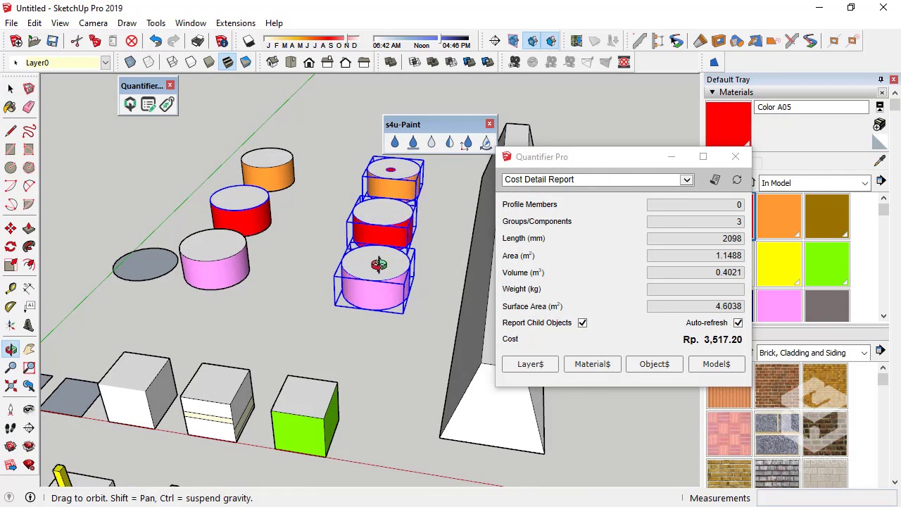
# Reselect the pink, red and orange cylinders nearest the sloped wall, generate their Cost Detail Report, and move it clear of them.
pyautogui.click(421, 236)
pyautogui.scroll(3, 421, 237)
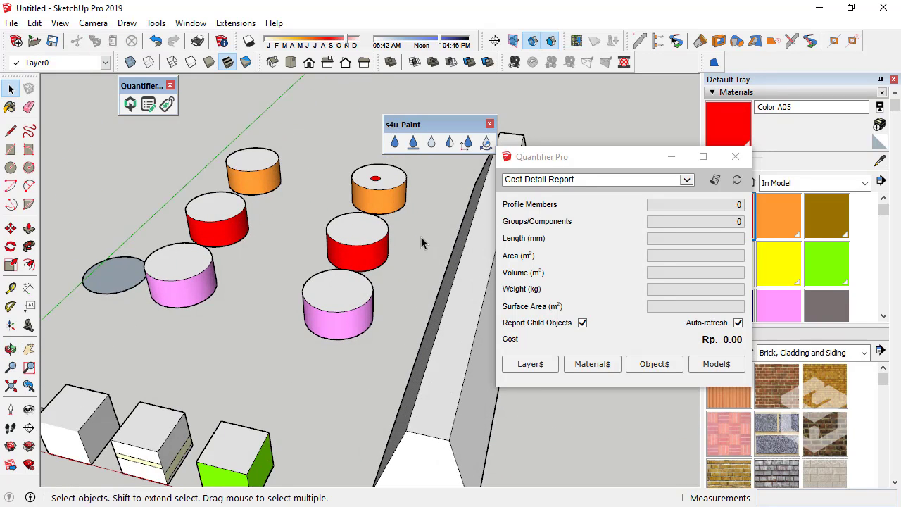
pyautogui.moveTo(421, 236); pyautogui.dragTo(426, 281, button='middle')
pyautogui.click(350, 254)
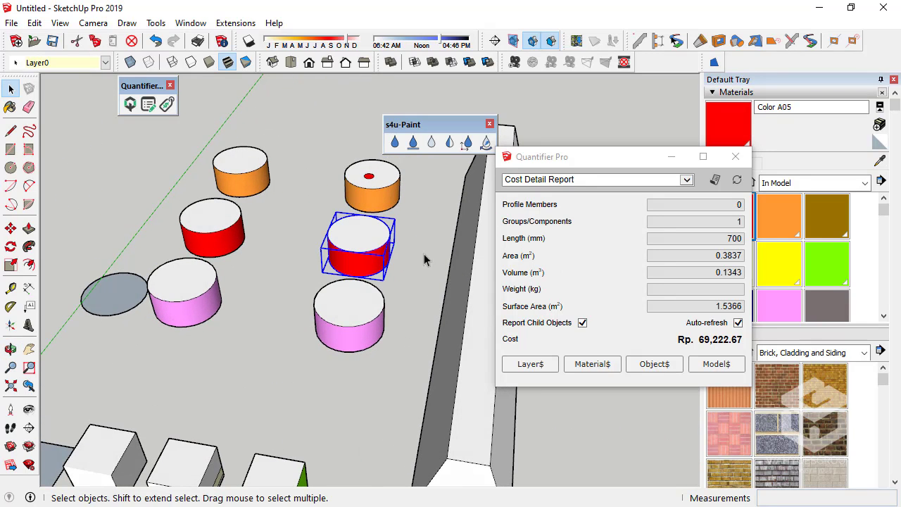
pyautogui.moveTo(289, 145); pyautogui.dragTo(423, 360)
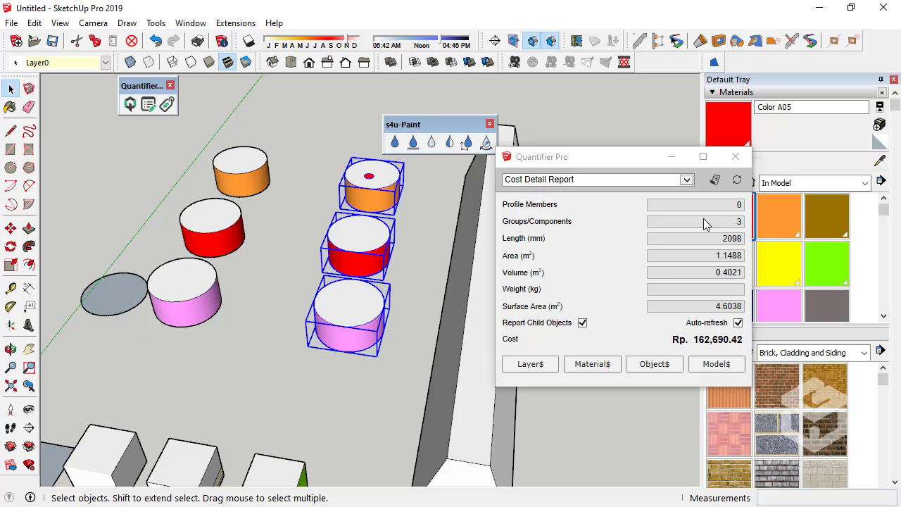
pyautogui.click(715, 180)
pyautogui.moveTo(328, 163); pyautogui.dragTo(292, 355)
# Open the red cylinder nearest the sloped wall for editing and pull its top face up about 590 mm.
pyautogui.click(310, 268)
pyautogui.click(361, 243)
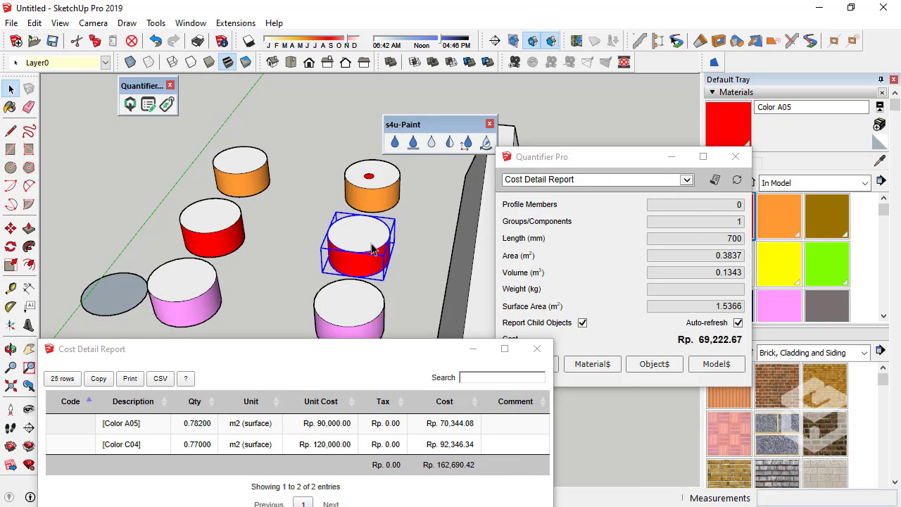
pyautogui.doubleClick(362, 243)
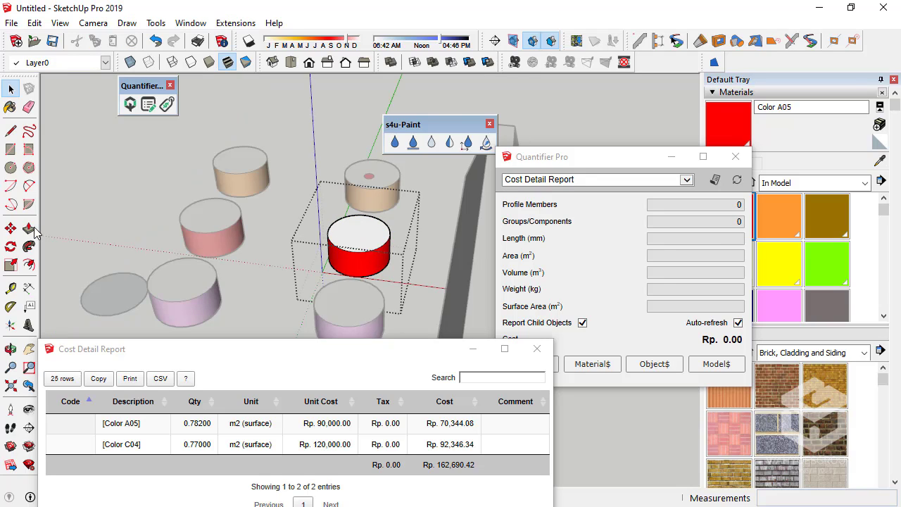
pyautogui.press('m')
pyautogui.moveTo(377, 243); pyautogui.dragTo(316, 203)
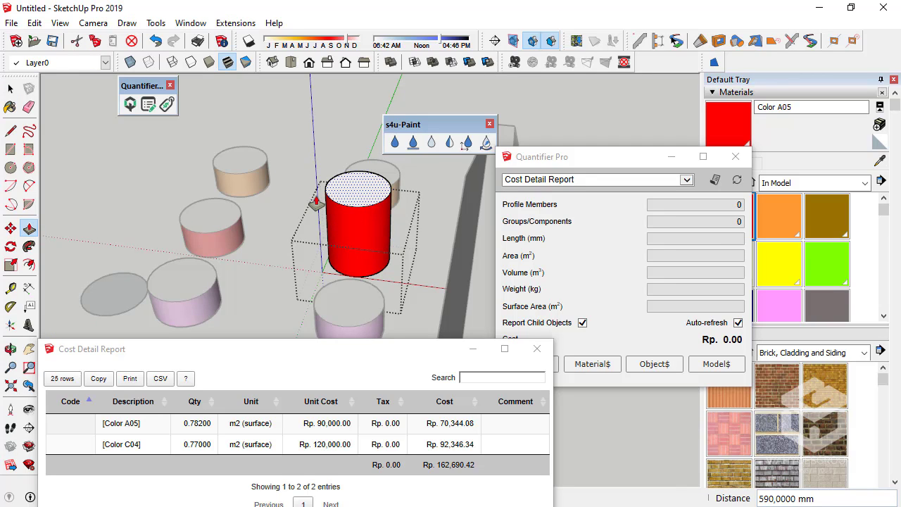
# Set the red cylinder's pull distance to 400 mm and leave its group.
pyautogui.write('400')
pyautogui.press('Return')
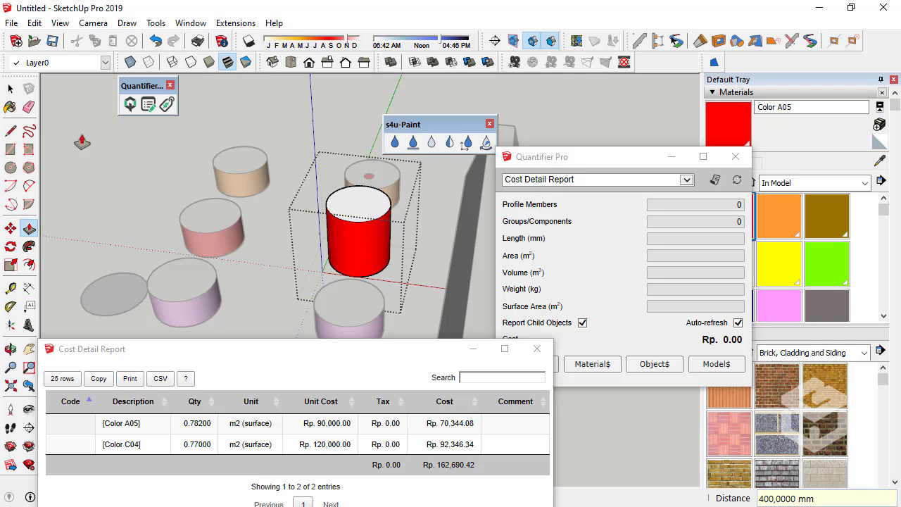
pyautogui.click(11, 88)
pyautogui.click(176, 177)
# Reselect the pink, red and orange cylinders nearest the sloped wall and generate a second Cost Detail Report.
pyautogui.click(381, 314)
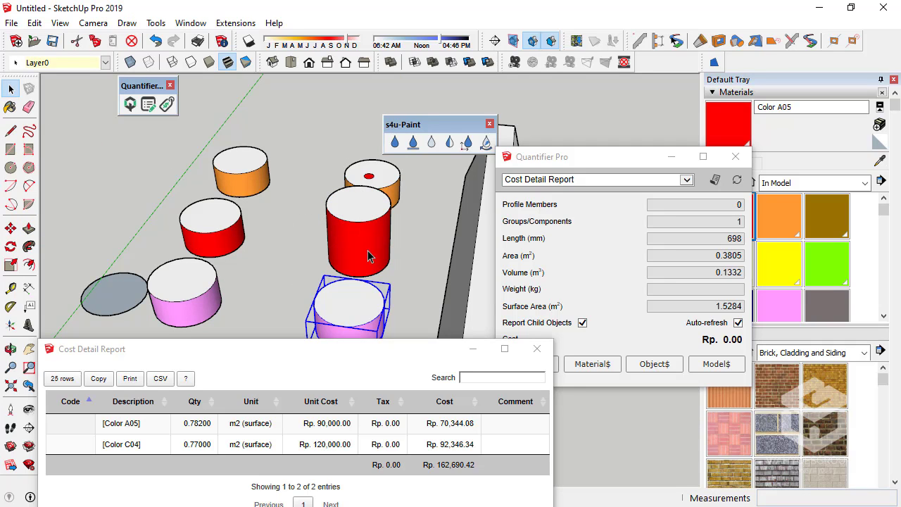
pyautogui.keyDown('shift'); pyautogui.click(367, 241); pyautogui.keyUp('shift')
pyautogui.keyDown('shift'); pyautogui.click(384, 187); pyautogui.keyUp('shift')
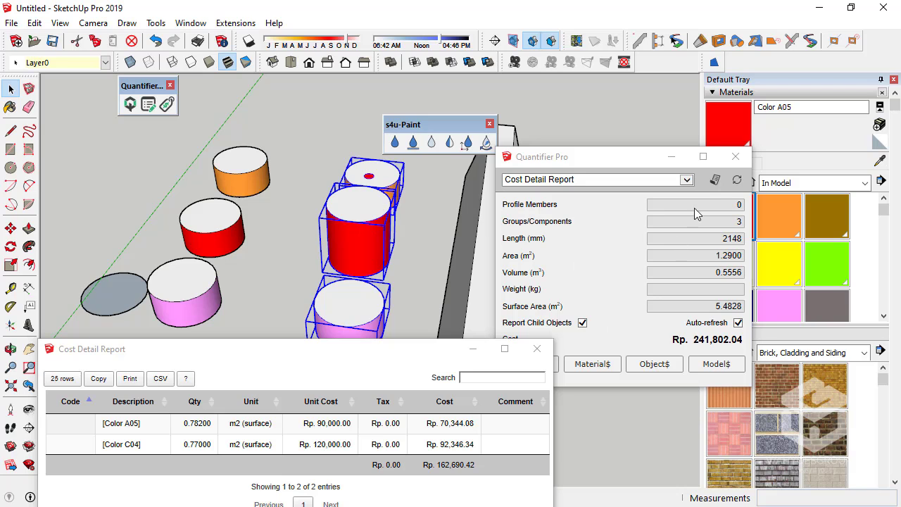
pyautogui.click(712, 179)
# Arrange the two Cost Detail Reports side by side, compare the [Color A05] and [Color C04] quantities and costs, and close both.
pyautogui.moveTo(252, 353); pyautogui.dragTo(546, 350)
pyautogui.moveTo(225, 348); pyautogui.dragTo(70, 263)
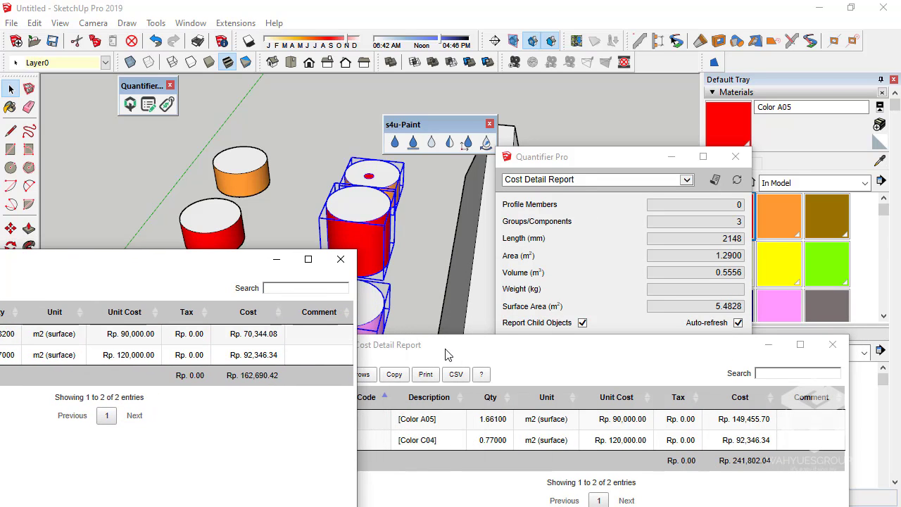
pyautogui.moveTo(492, 350); pyautogui.dragTo(525, 268)
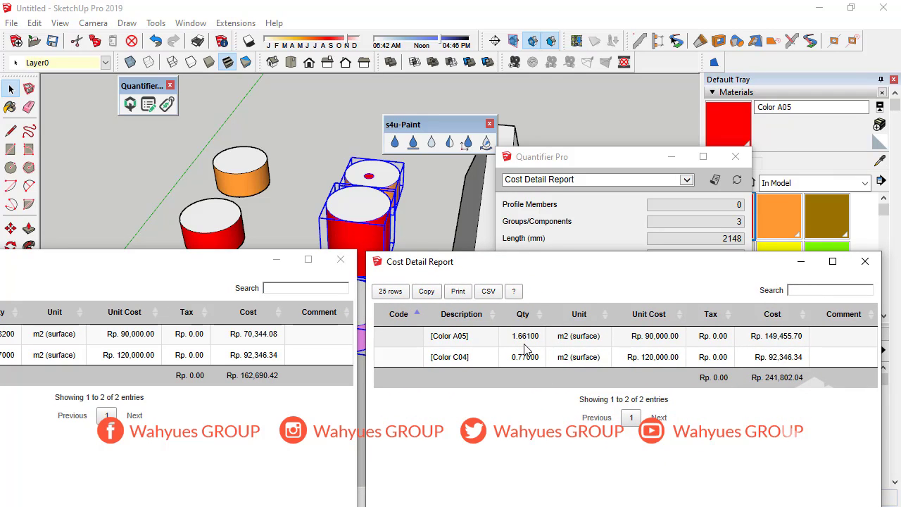
pyautogui.moveTo(162, 264); pyautogui.dragTo(242, 270)
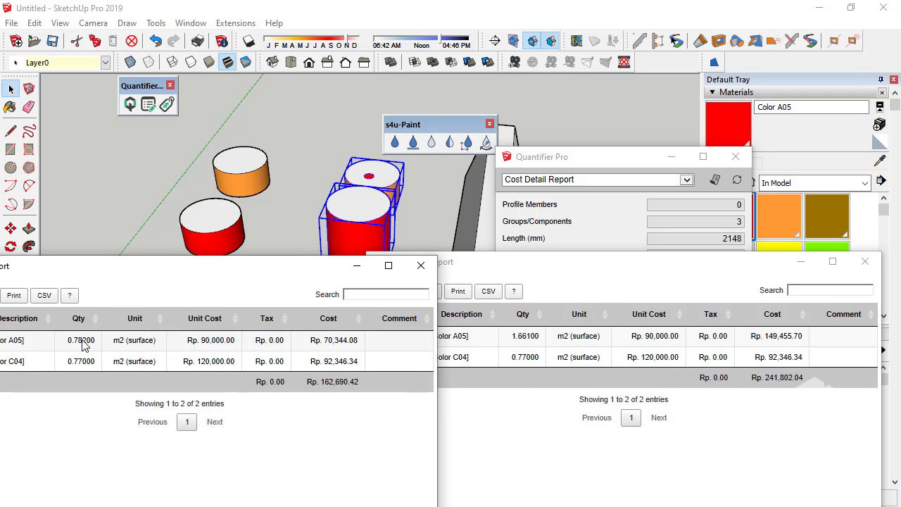
pyautogui.moveTo(149, 266); pyautogui.dragTo(213, 275)
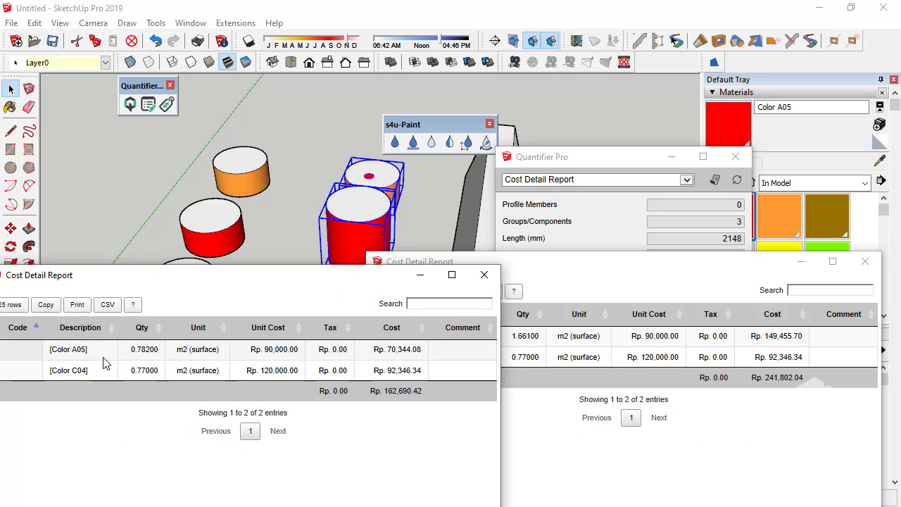
pyautogui.moveTo(289, 277); pyautogui.dragTo(139, 296)
pyautogui.click(498, 385)
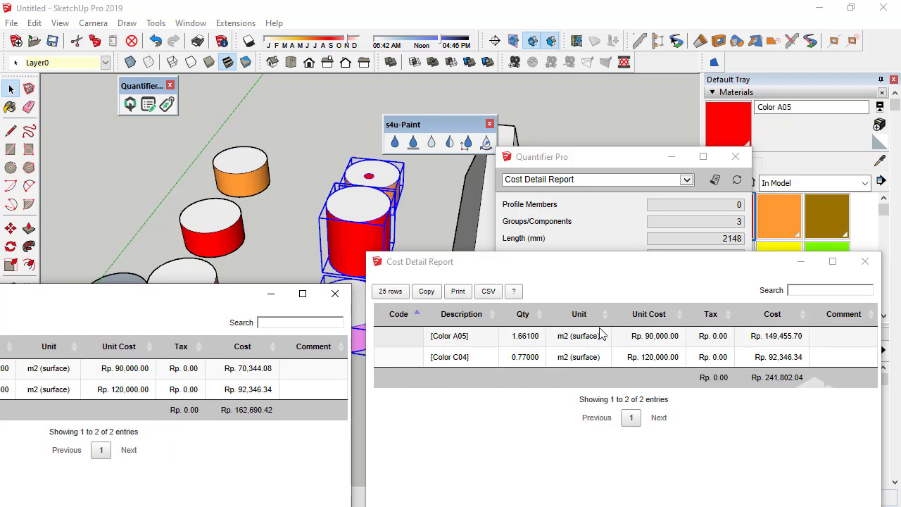
pyautogui.moveTo(583, 263); pyautogui.dragTo(376, 292)
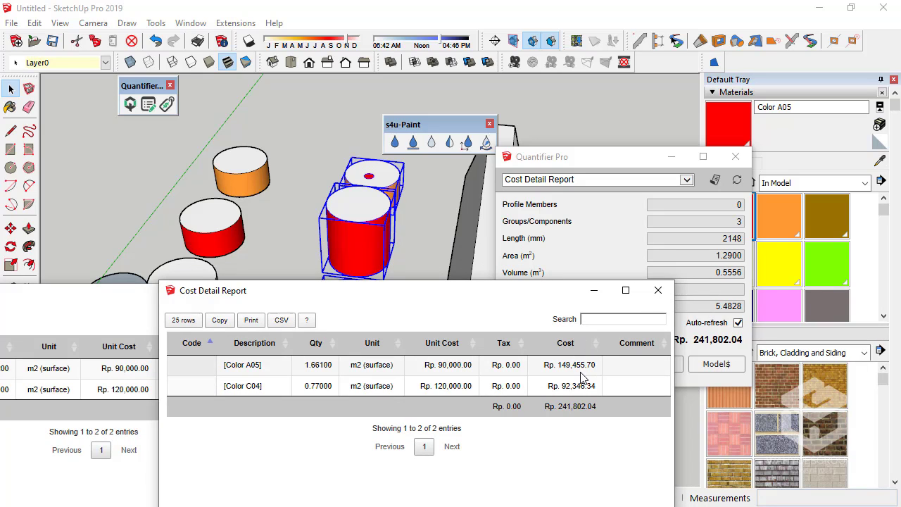
pyautogui.click(657, 290)
pyautogui.click(348, 290)
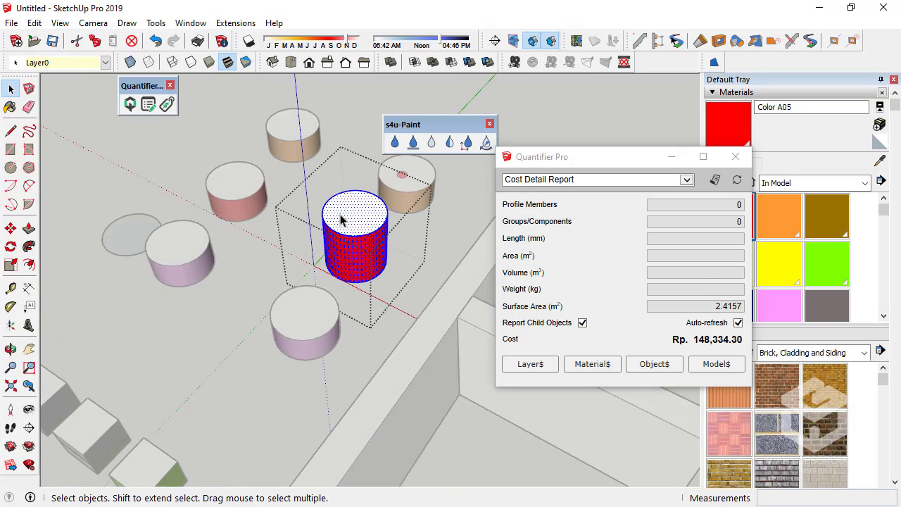
# Pull the top face of the raised red cylinder up another 500 mm and leave its group.
pyautogui.click(341, 221)
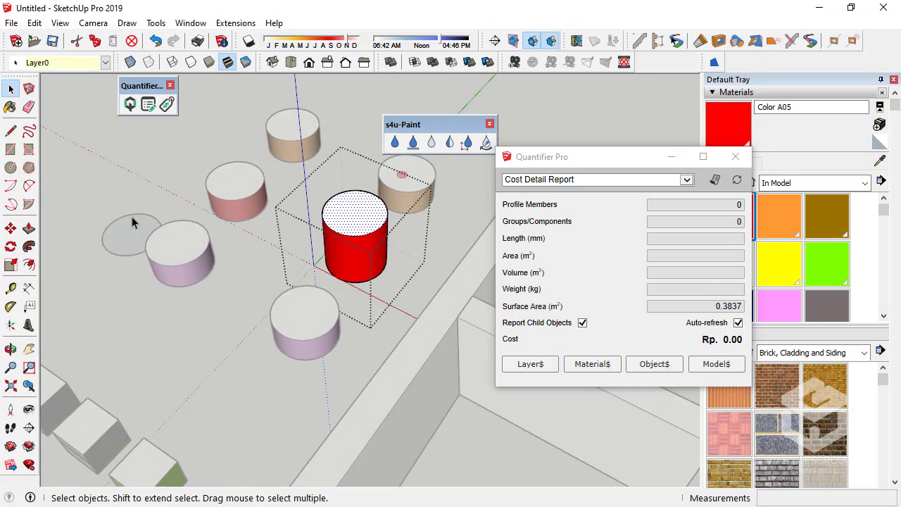
pyautogui.click(29, 229)
pyautogui.click(352, 211)
pyautogui.write('5')
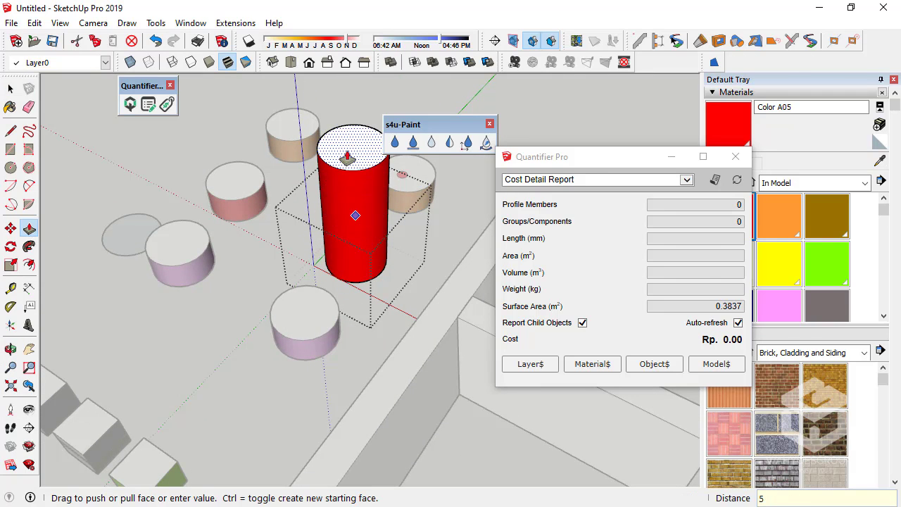
pyautogui.write('00')
pyautogui.press('Return')
pyautogui.click(10, 88)
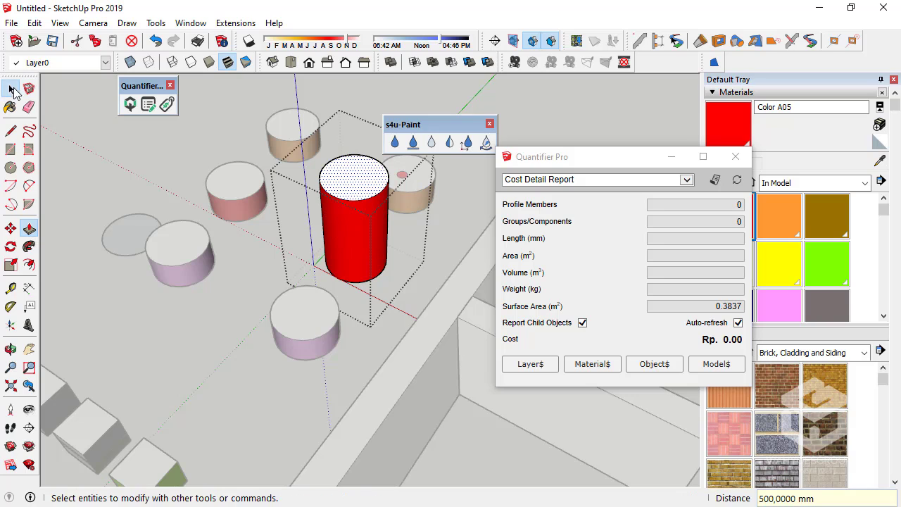
pyautogui.click(143, 141)
# Select the tall red cylinder, generate its Cost Detail Report, review the [Color A05] cost, and close the report.
pyautogui.moveTo(143, 141); pyautogui.dragTo(341, 243, button='middle')
pyautogui.click(342, 241)
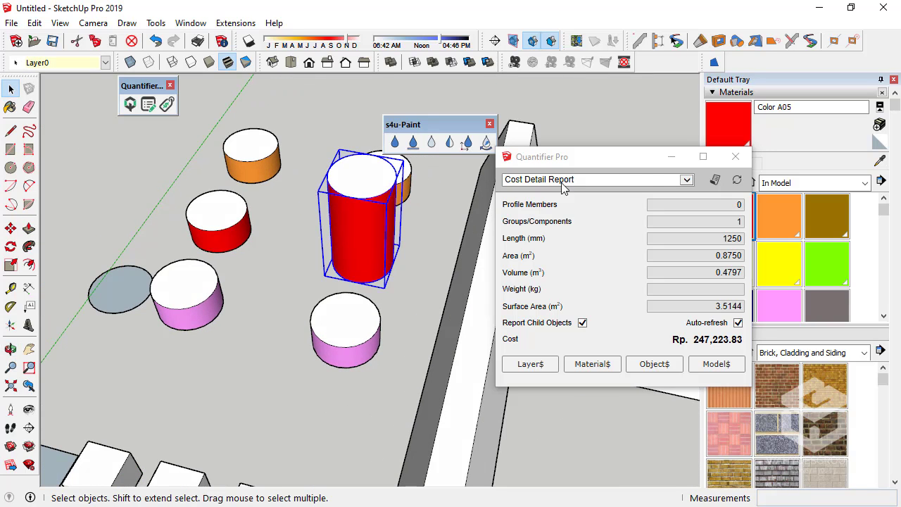
pyautogui.click(715, 182)
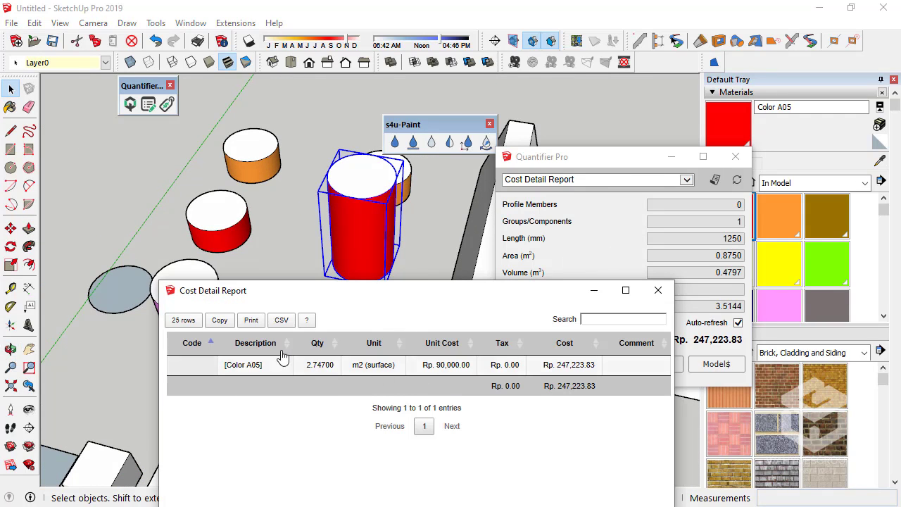
pyautogui.click(658, 292)
pyautogui.moveTo(281, 253); pyautogui.dragTo(204, 225, button='middle')
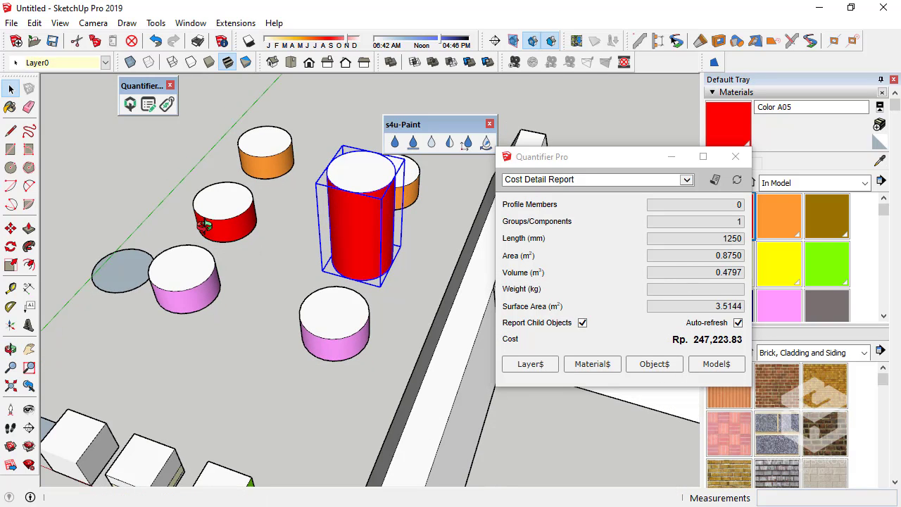
pyautogui.moveTo(204, 226); pyautogui.dragTo(312, 279, button='middle')
pyautogui.scroll(-5, 356, 298)
pyautogui.scroll(3, 453, 284)
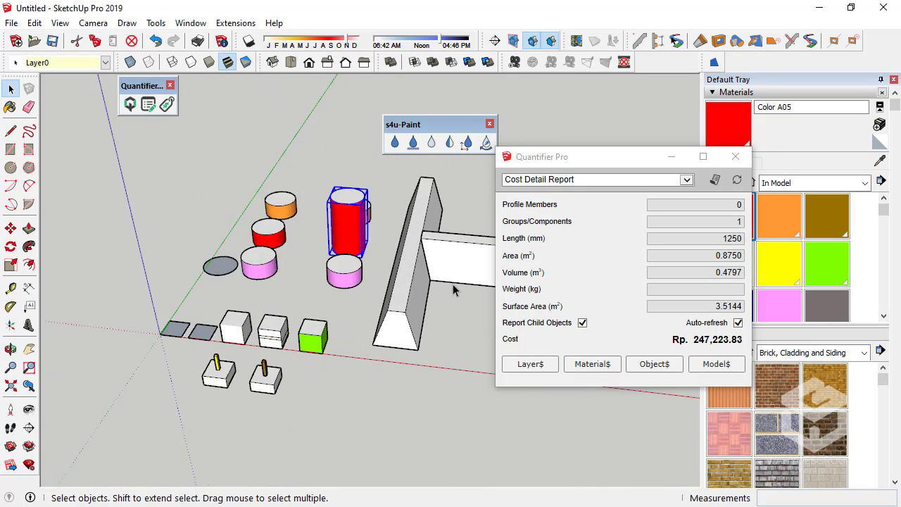
pyautogui.moveTo(453, 284); pyautogui.dragTo(348, 266, button='middle')
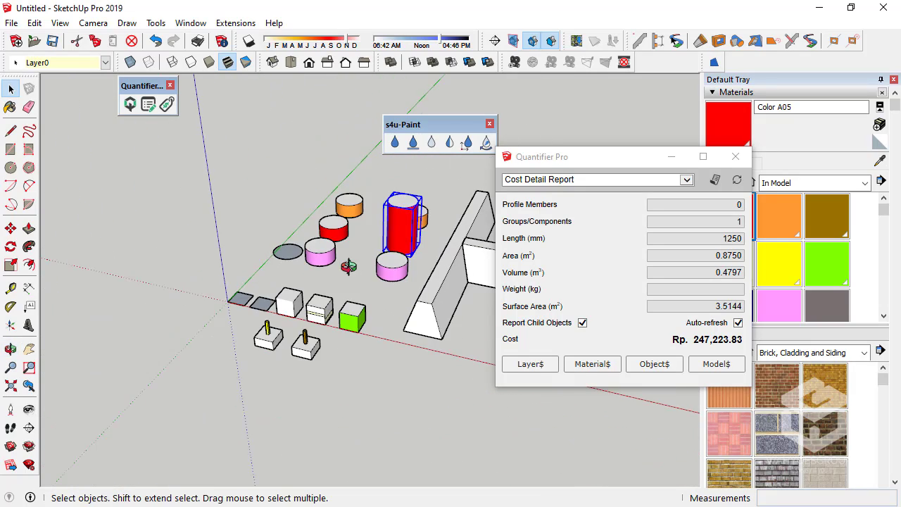
pyautogui.scroll(3, 349, 266)
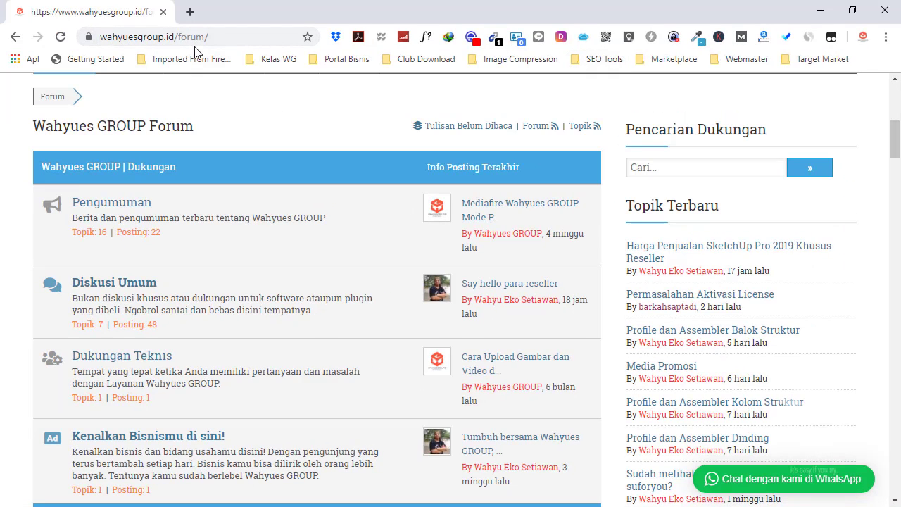
# Switch to the Wahyues GROUP forum in the browser, expand the Mind Sight Studios support subforums, and open Quantifier Pro.
pyautogui.moveTo(896, 139); pyautogui.dragTo(887, 314)
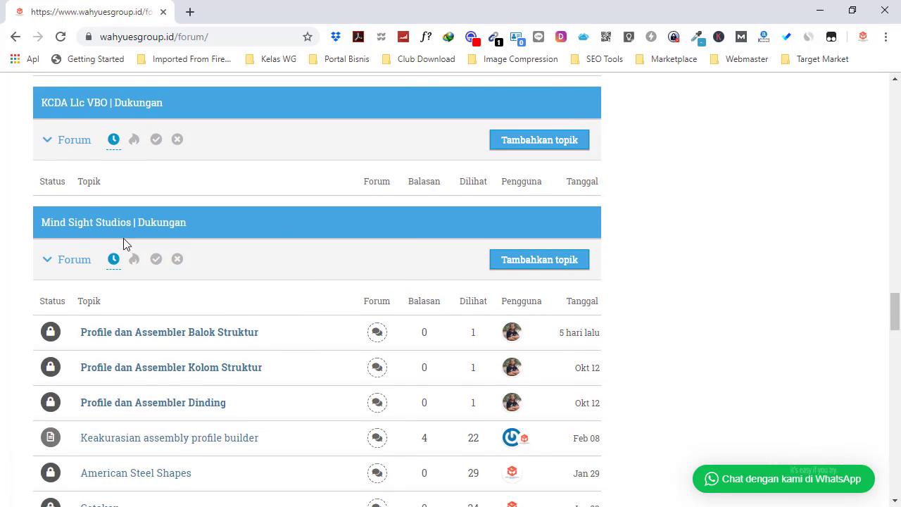
pyautogui.scroll(-1, 154, 218)
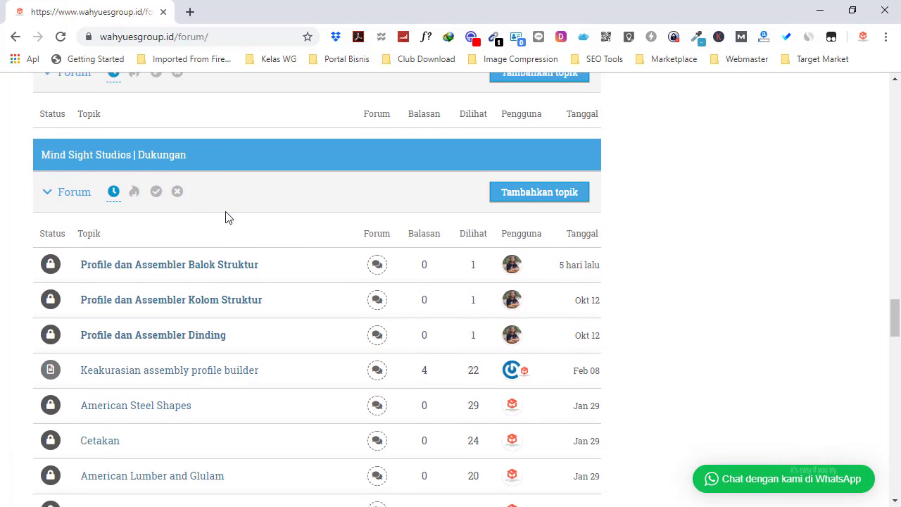
pyautogui.click(67, 190)
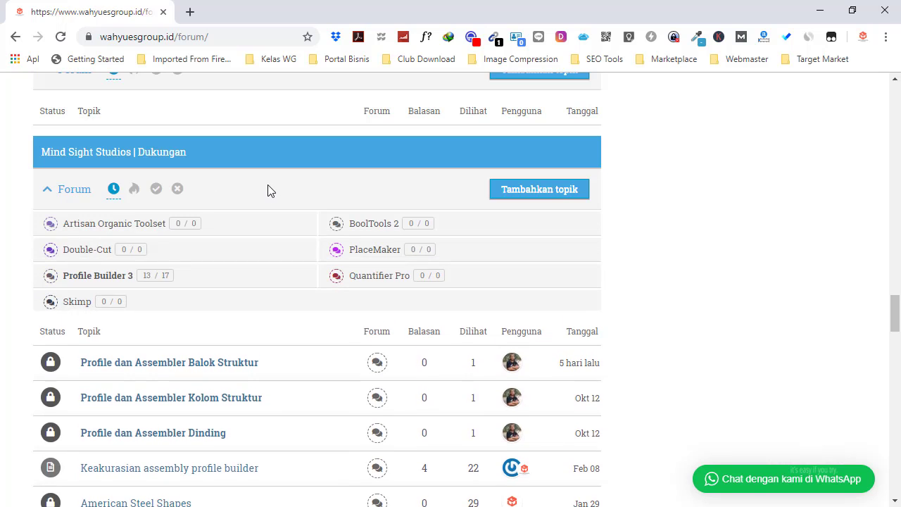
pyautogui.click(373, 276)
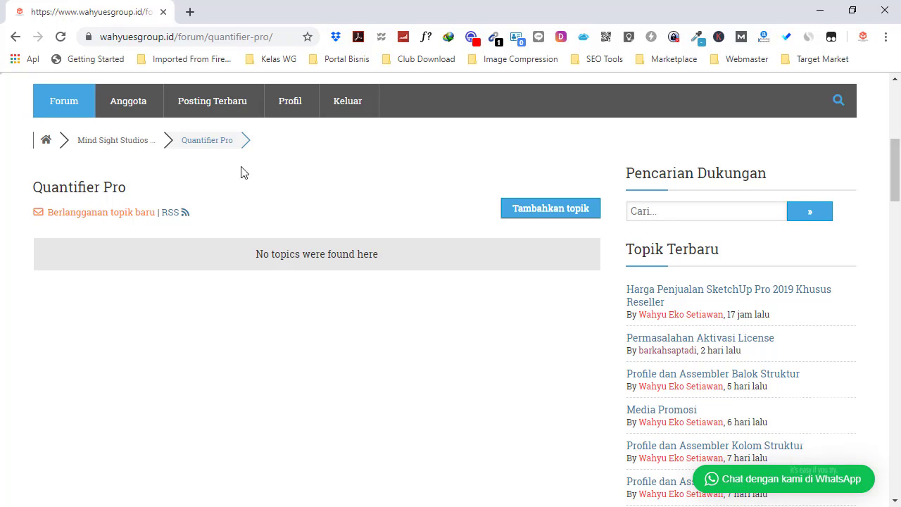
# Open the new-topic form in the Quantifier Pro forum, examine its fields, and return to the forum index.
pyautogui.click(550, 208)
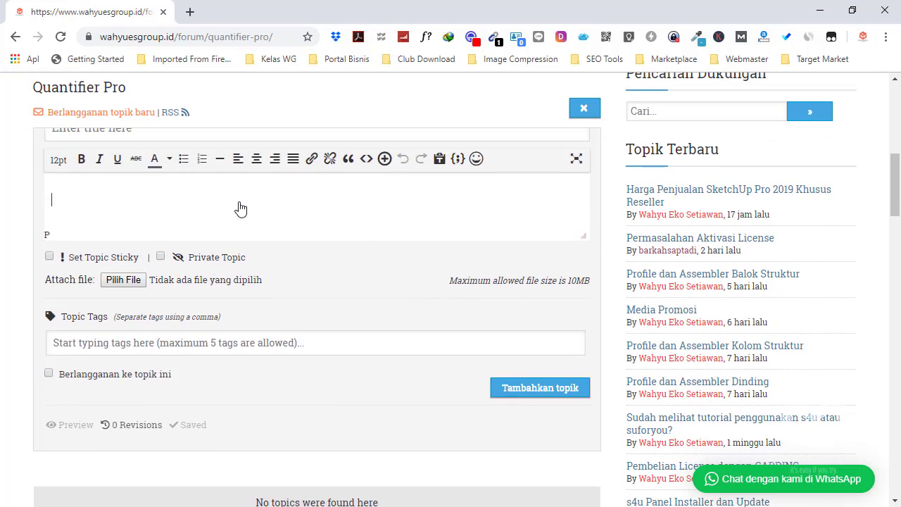
pyautogui.scroll(3, 280, 300)
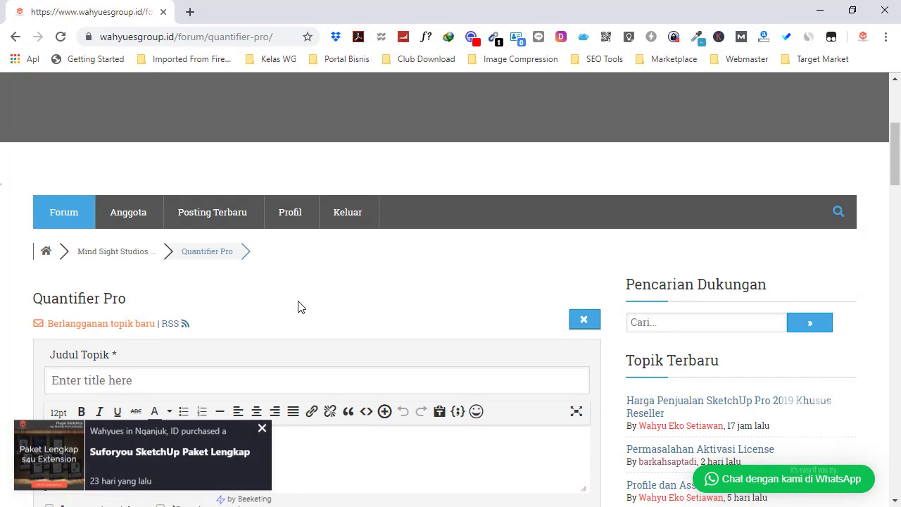
pyautogui.click(17, 37)
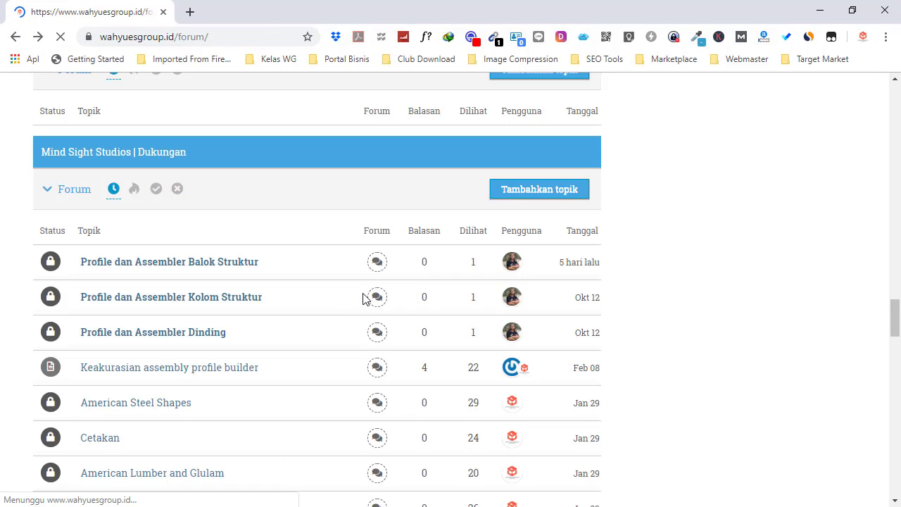
# Show the Mind Sight Studios subforum list again, and minimise the browser to return to SketchUp.
pyautogui.click(68, 190)
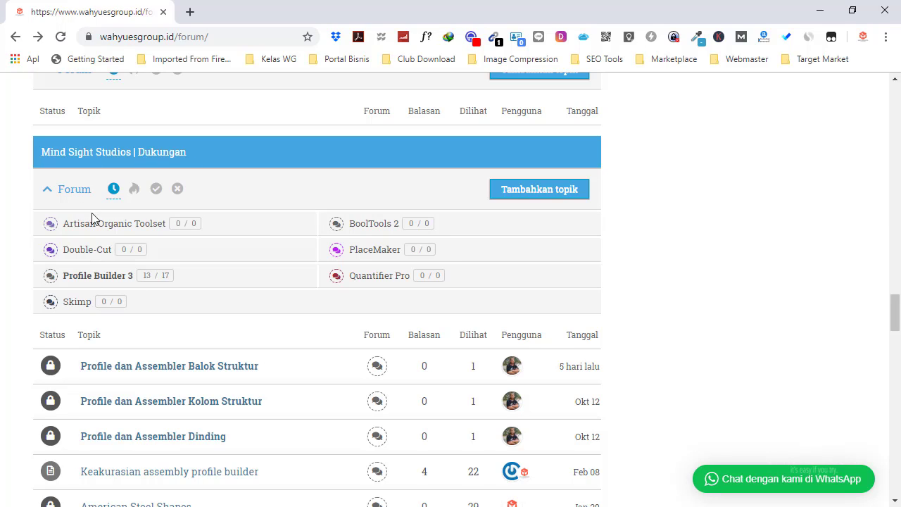
pyautogui.click(346, 161)
pyautogui.click(819, 11)
pyautogui.moveTo(429, 271); pyautogui.dragTo(417, 312, button='middle')
pyautogui.scroll(3, 334, 278)
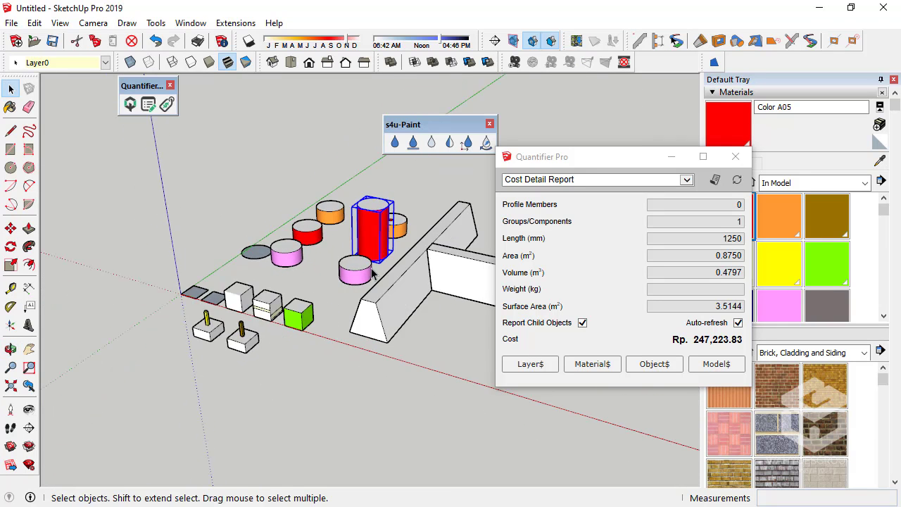
pyautogui.moveTo(333, 278); pyautogui.dragTo(387, 340, button='middle')
pyautogui.click(310, 294)
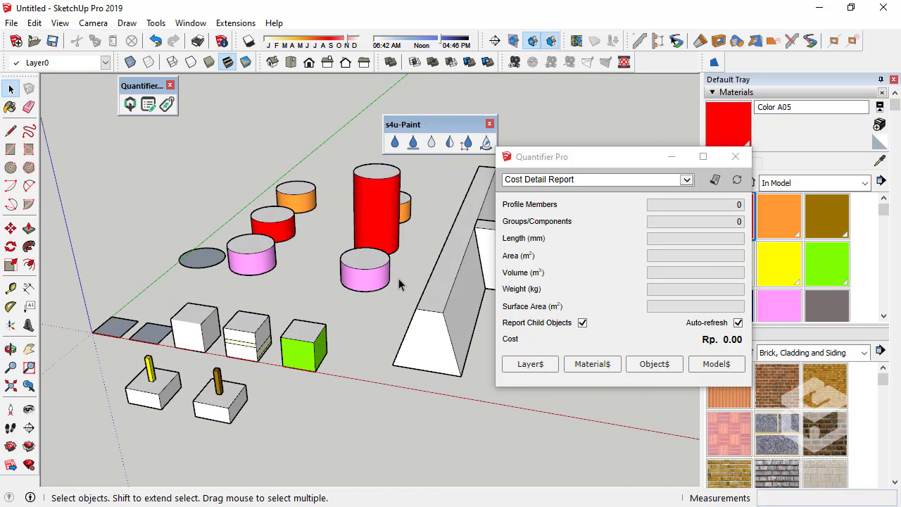
pyautogui.moveTo(310, 294); pyautogui.dragTo(297, 296, button='middle')
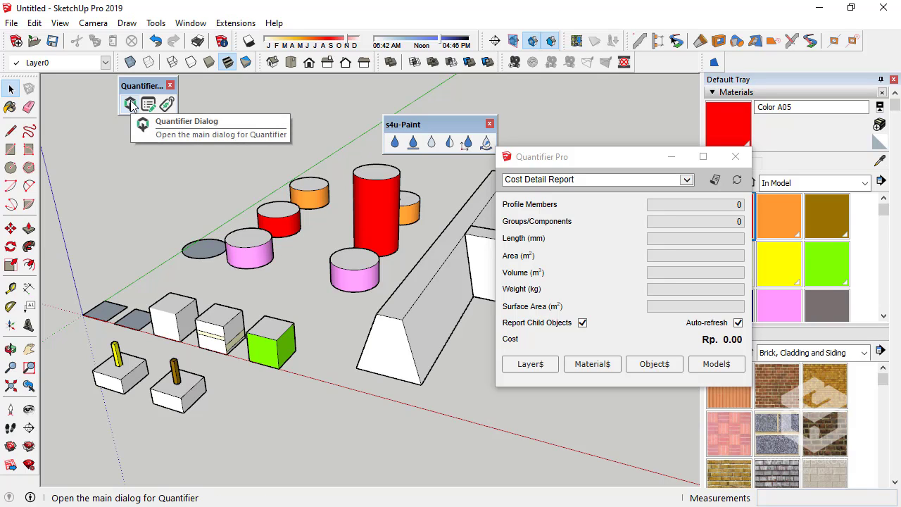
pyautogui.moveTo(282, 316); pyautogui.dragTo(310, 312, button='middle')
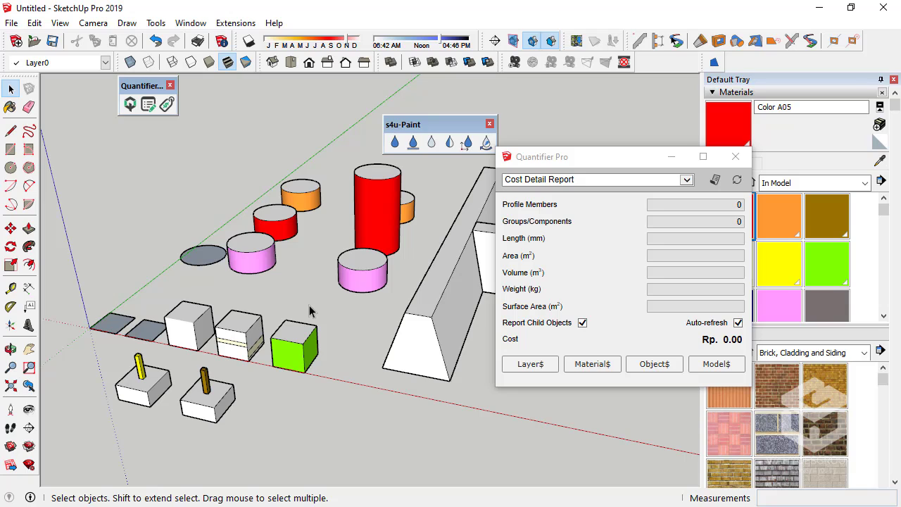
# Select the tall red cylinder to view its quantities and cost in Quantifier Pro.
pyautogui.click(385, 196)
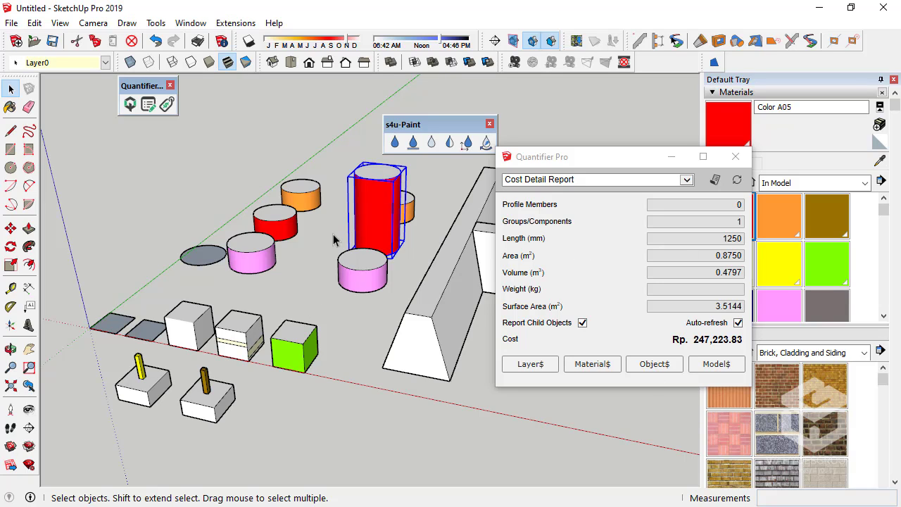
pyautogui.press('o')
pyautogui.moveTo(317, 282); pyautogui.dragTo(311, 274)
pyautogui.press('space')
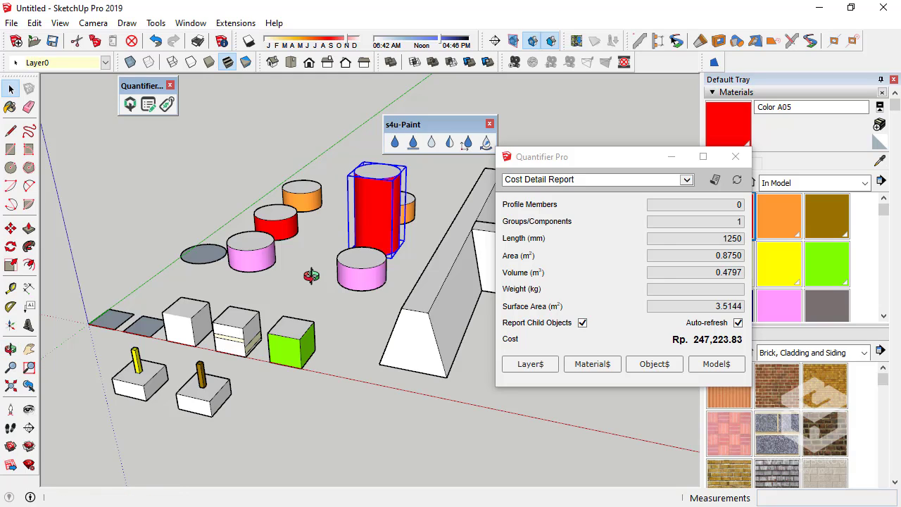